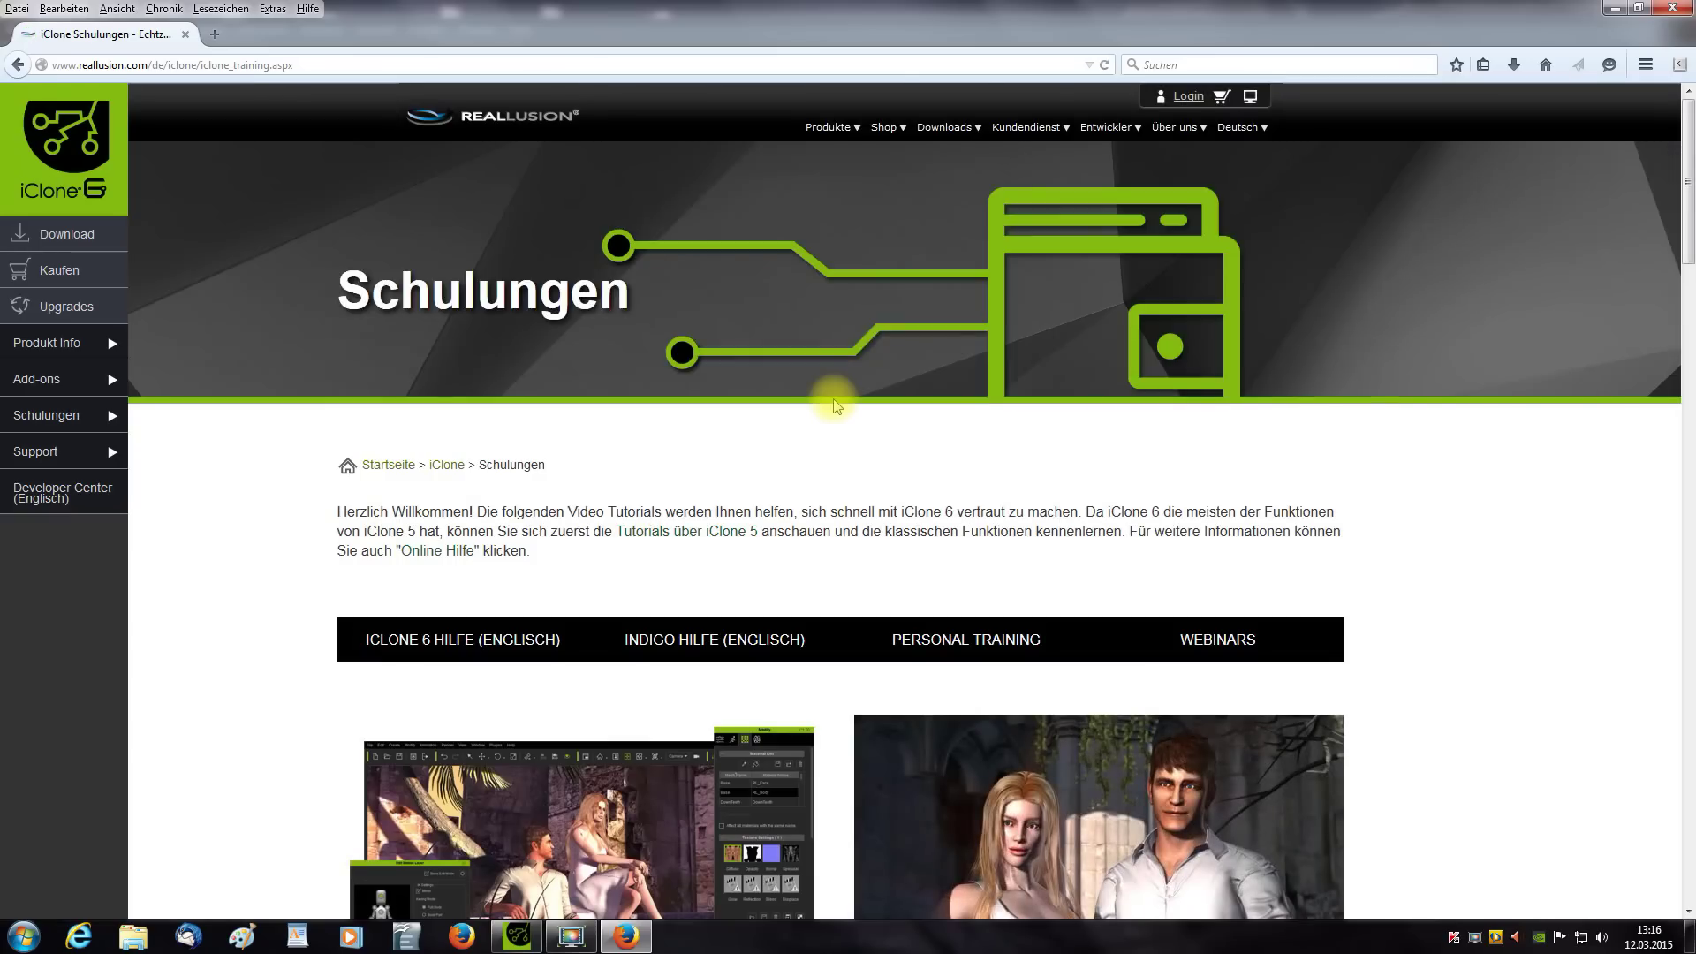
- Look through the video tutorial sections on the iClone training page, from Echtzeit Produktion down to Content Plattform
{"action": "scroll", "coordinate": [836, 406], "scroll_direction": "down", "scroll_amount": 5}
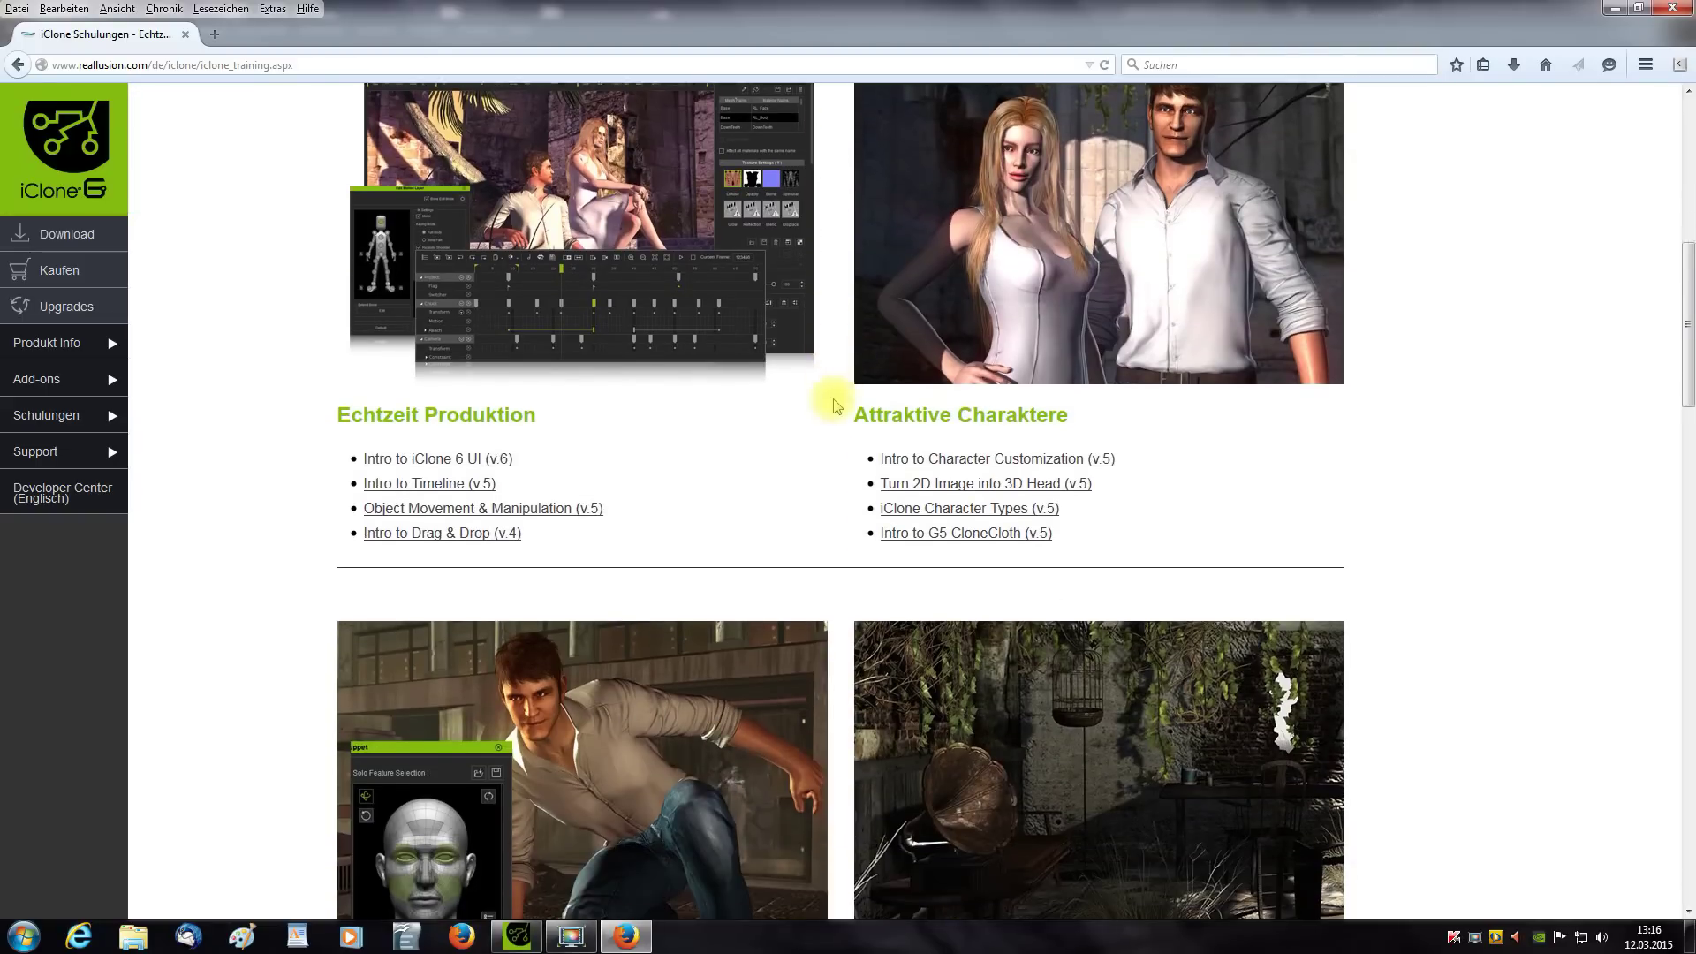
{"action": "scroll", "coordinate": [837, 405], "scroll_direction": "down", "scroll_amount": 3}
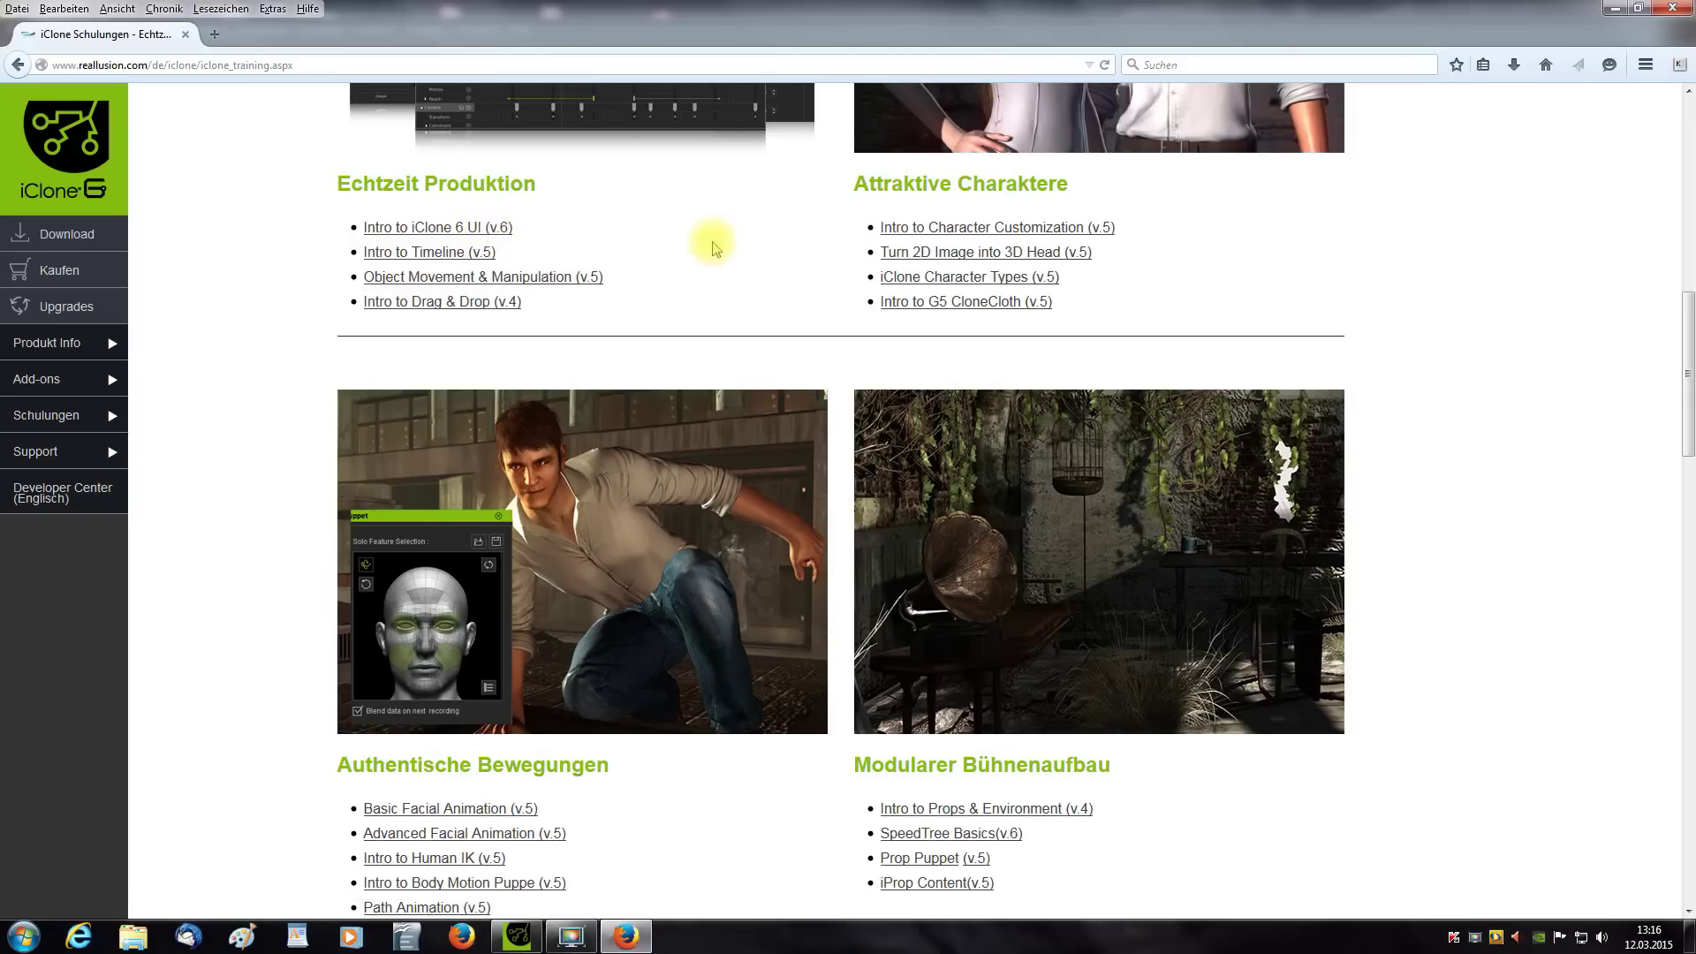
{"action": "scroll", "coordinate": [744, 250], "scroll_direction": "down", "scroll_amount": 6}
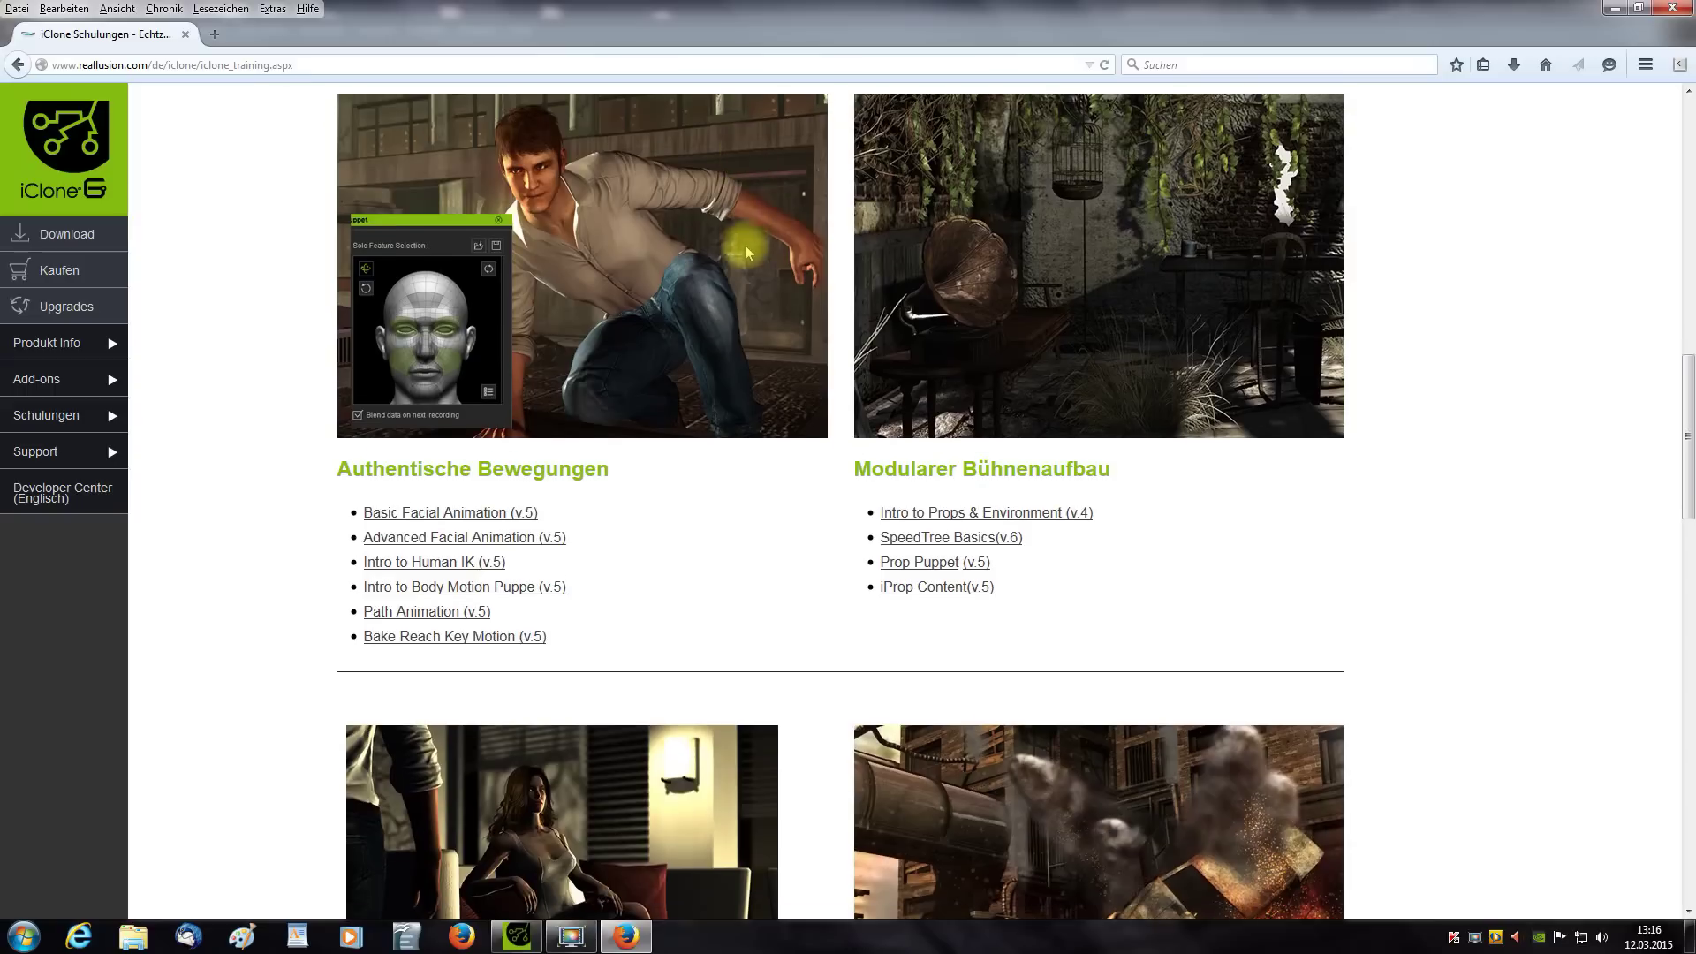
{"action": "scroll", "coordinate": [744, 250], "scroll_direction": "down", "scroll_amount": 7}
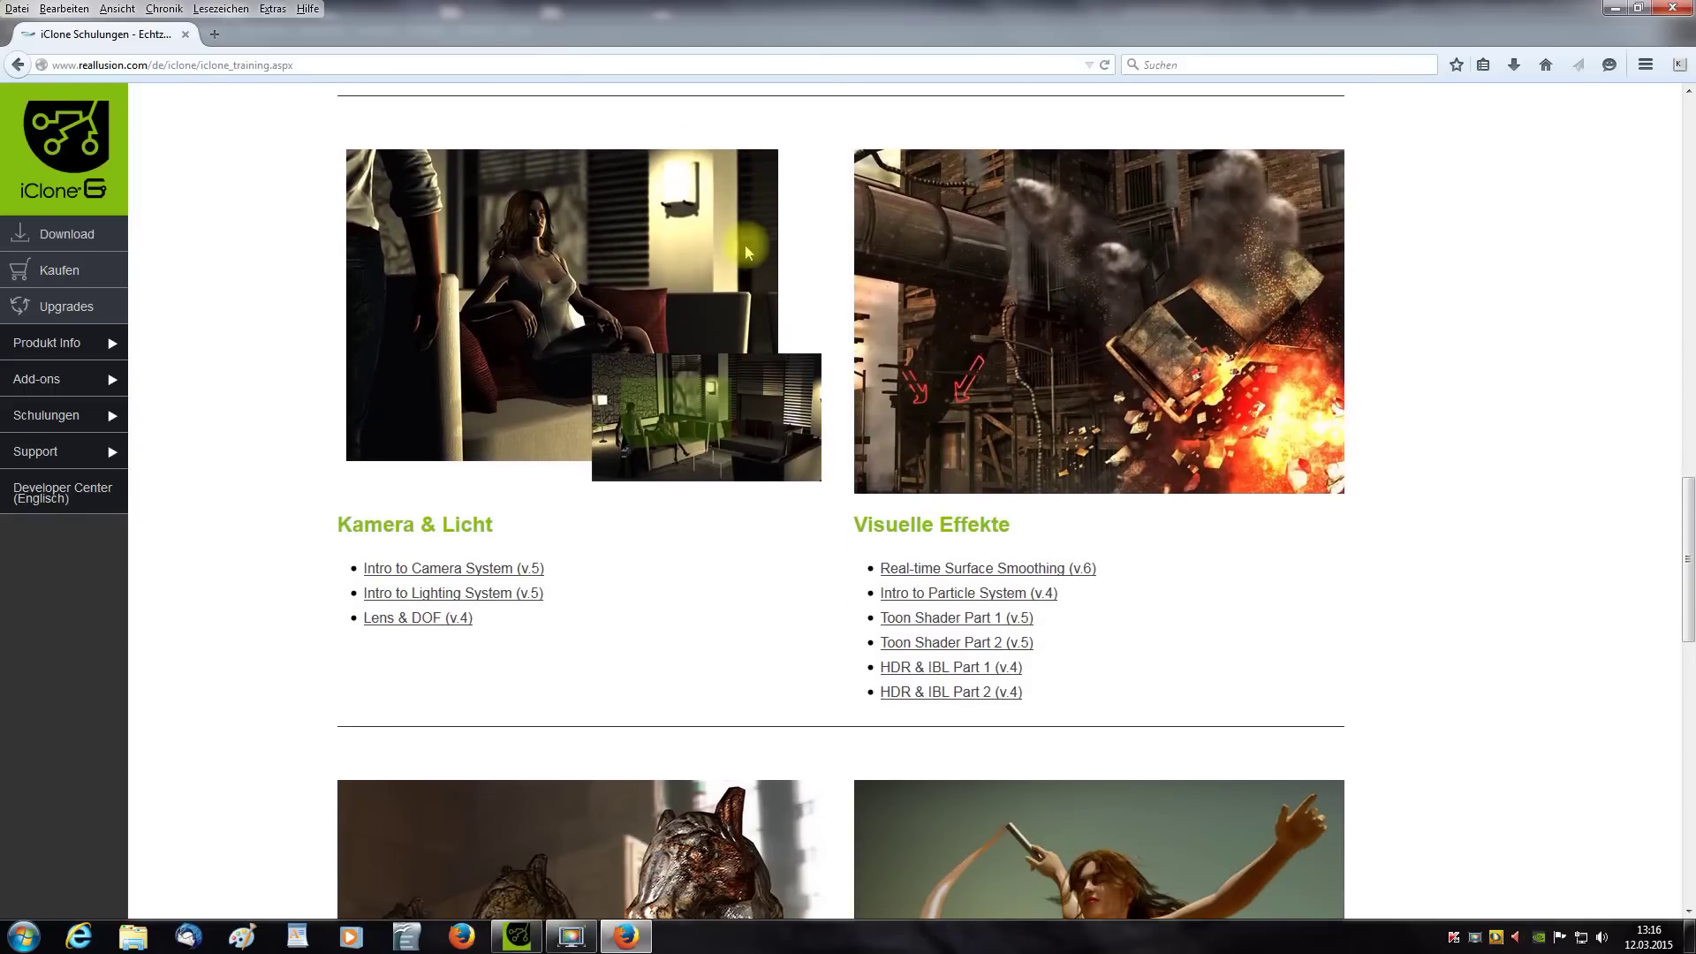
{"action": "scroll", "coordinate": [749, 253], "scroll_direction": "down", "scroll_amount": 5}
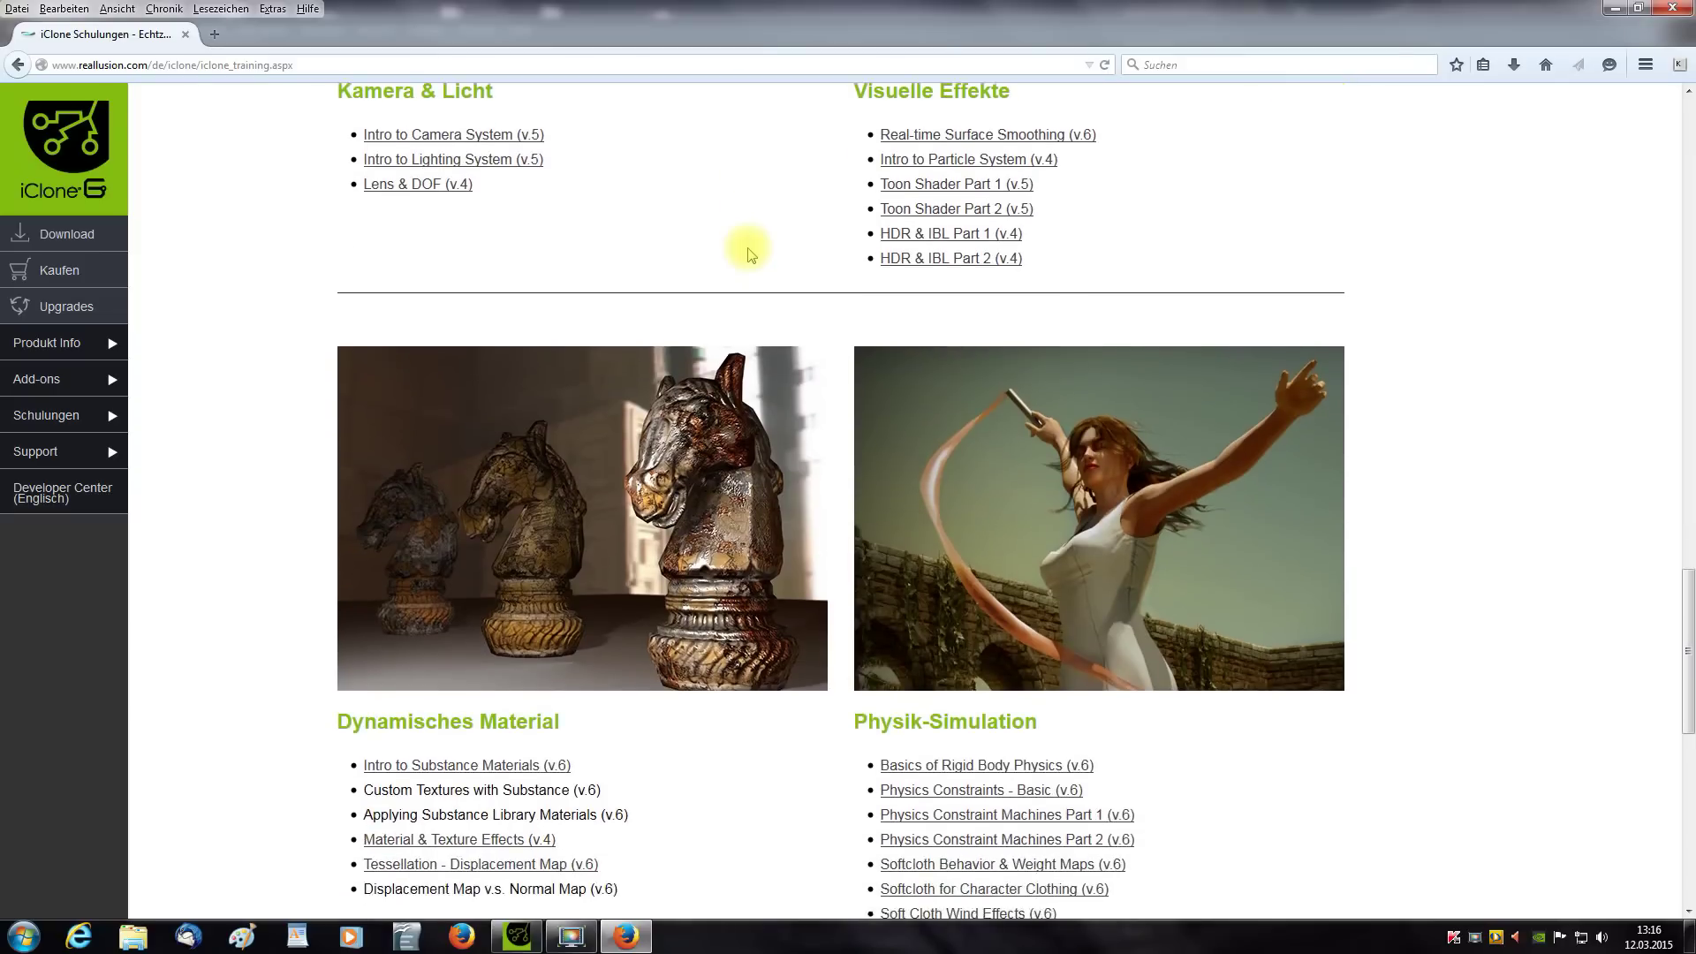
{"action": "scroll", "coordinate": [749, 254], "scroll_direction": "down", "scroll_amount": 2}
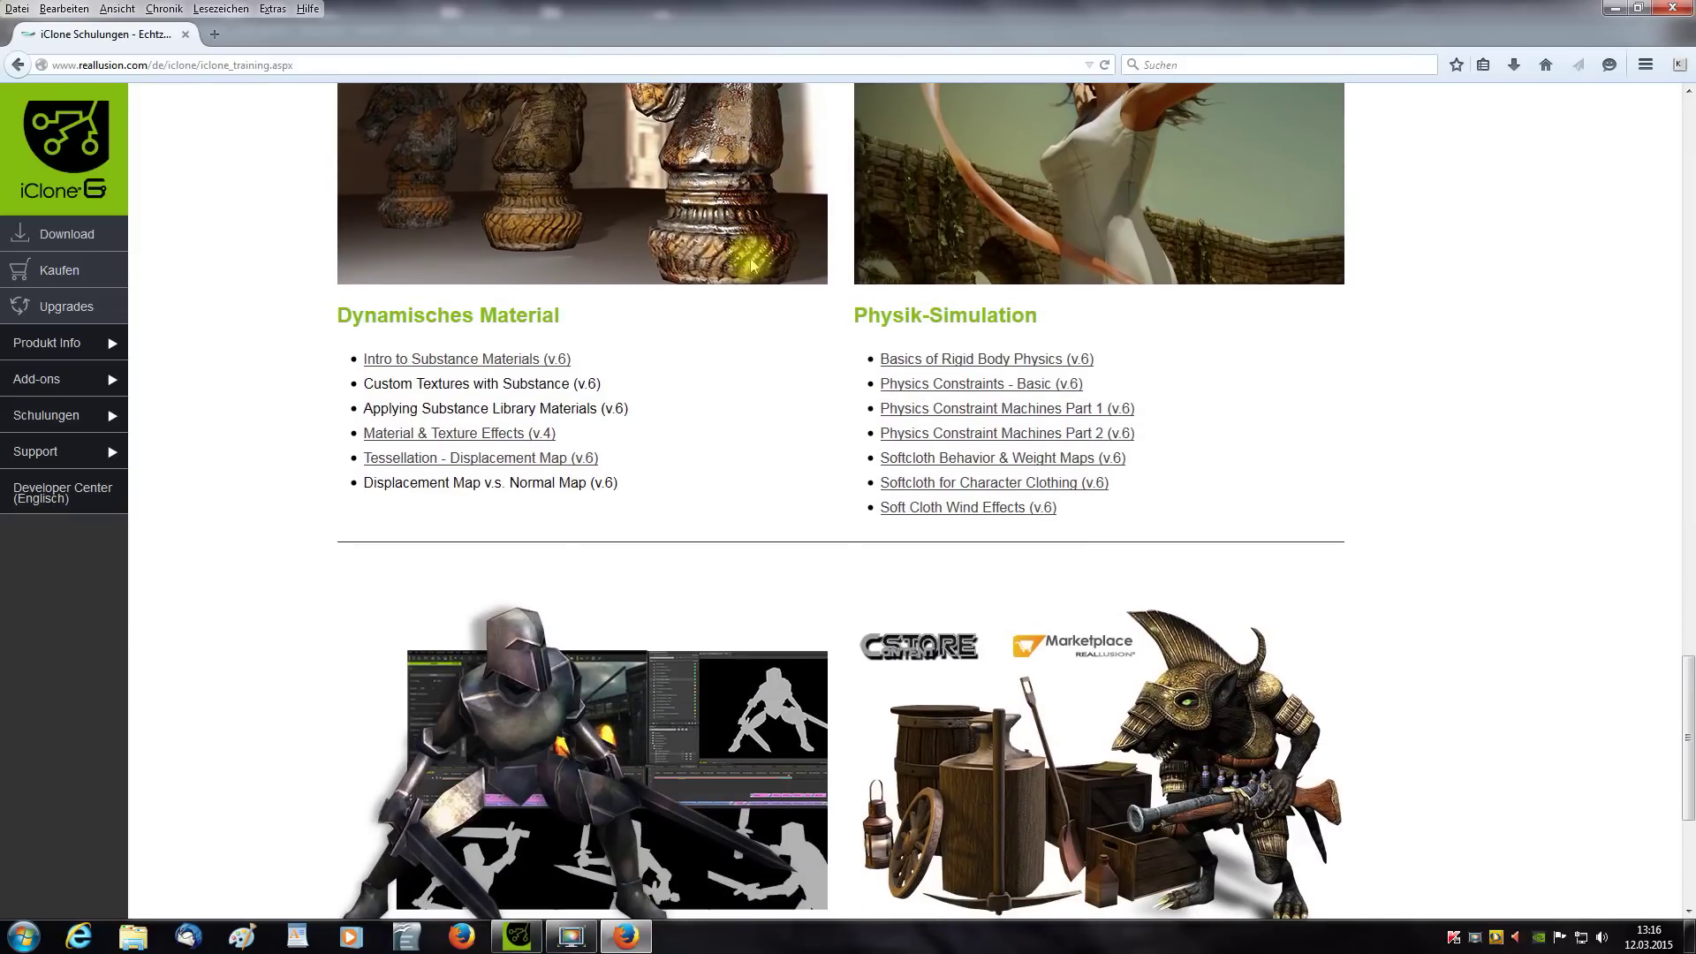
{"action": "scroll", "coordinate": [756, 291], "scroll_direction": "down", "scroll_amount": 3}
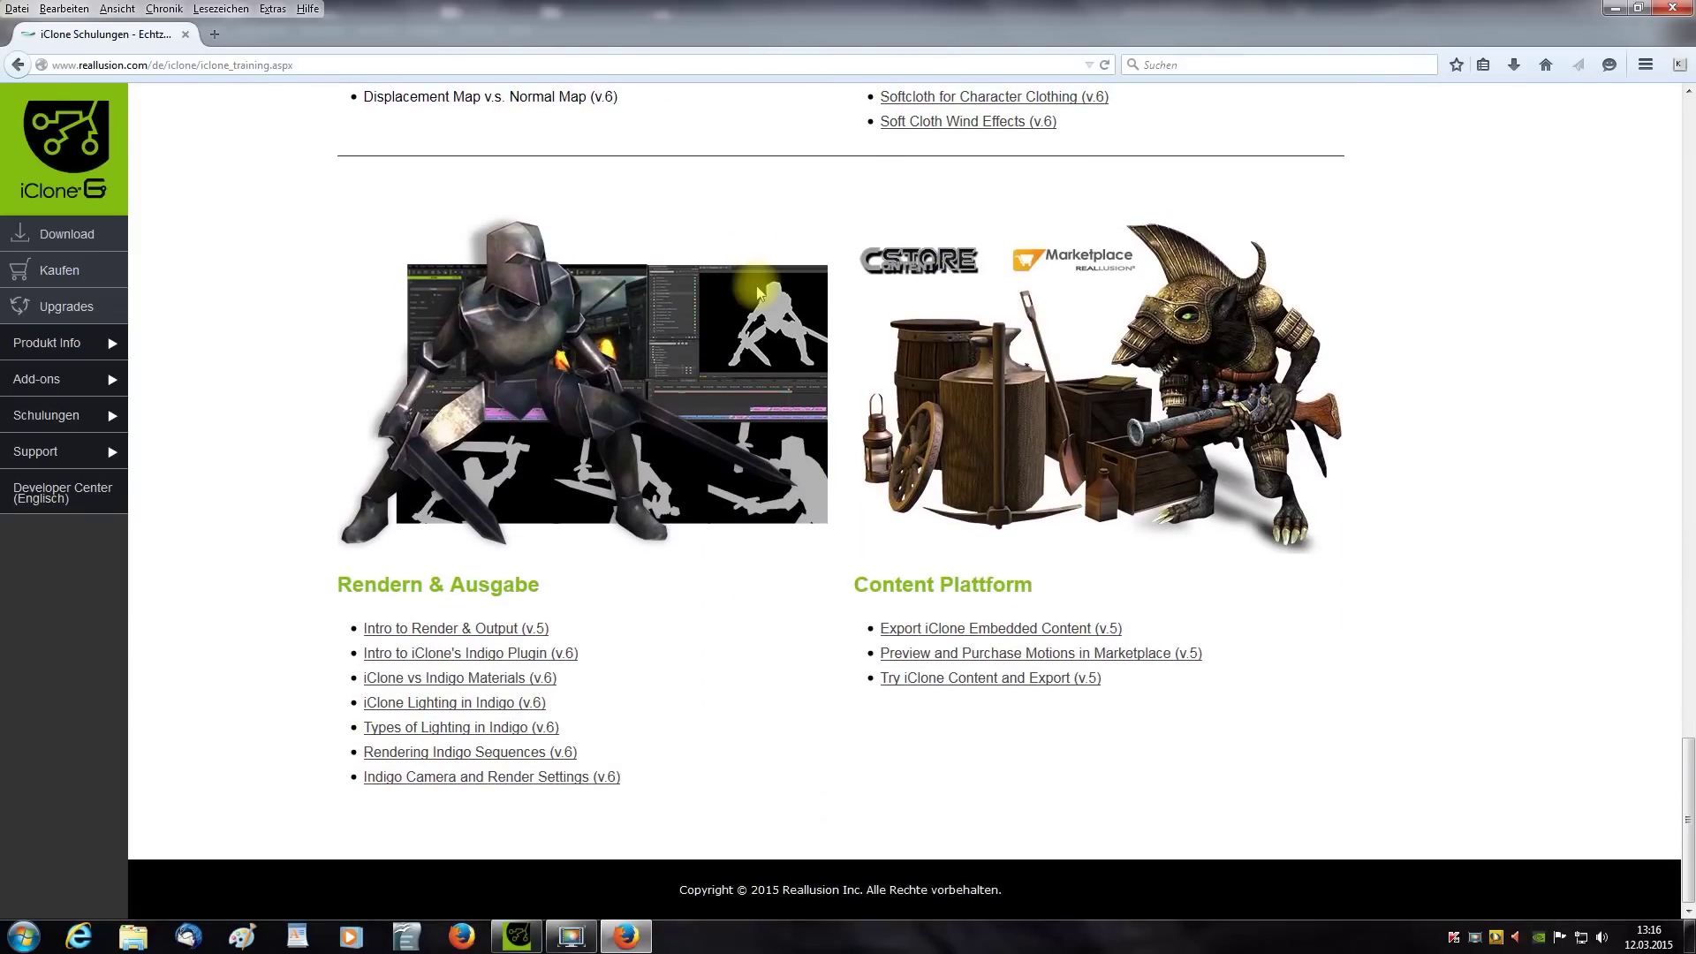
{"action": "scroll", "coordinate": [760, 291], "scroll_direction": "up", "scroll_amount": 9}
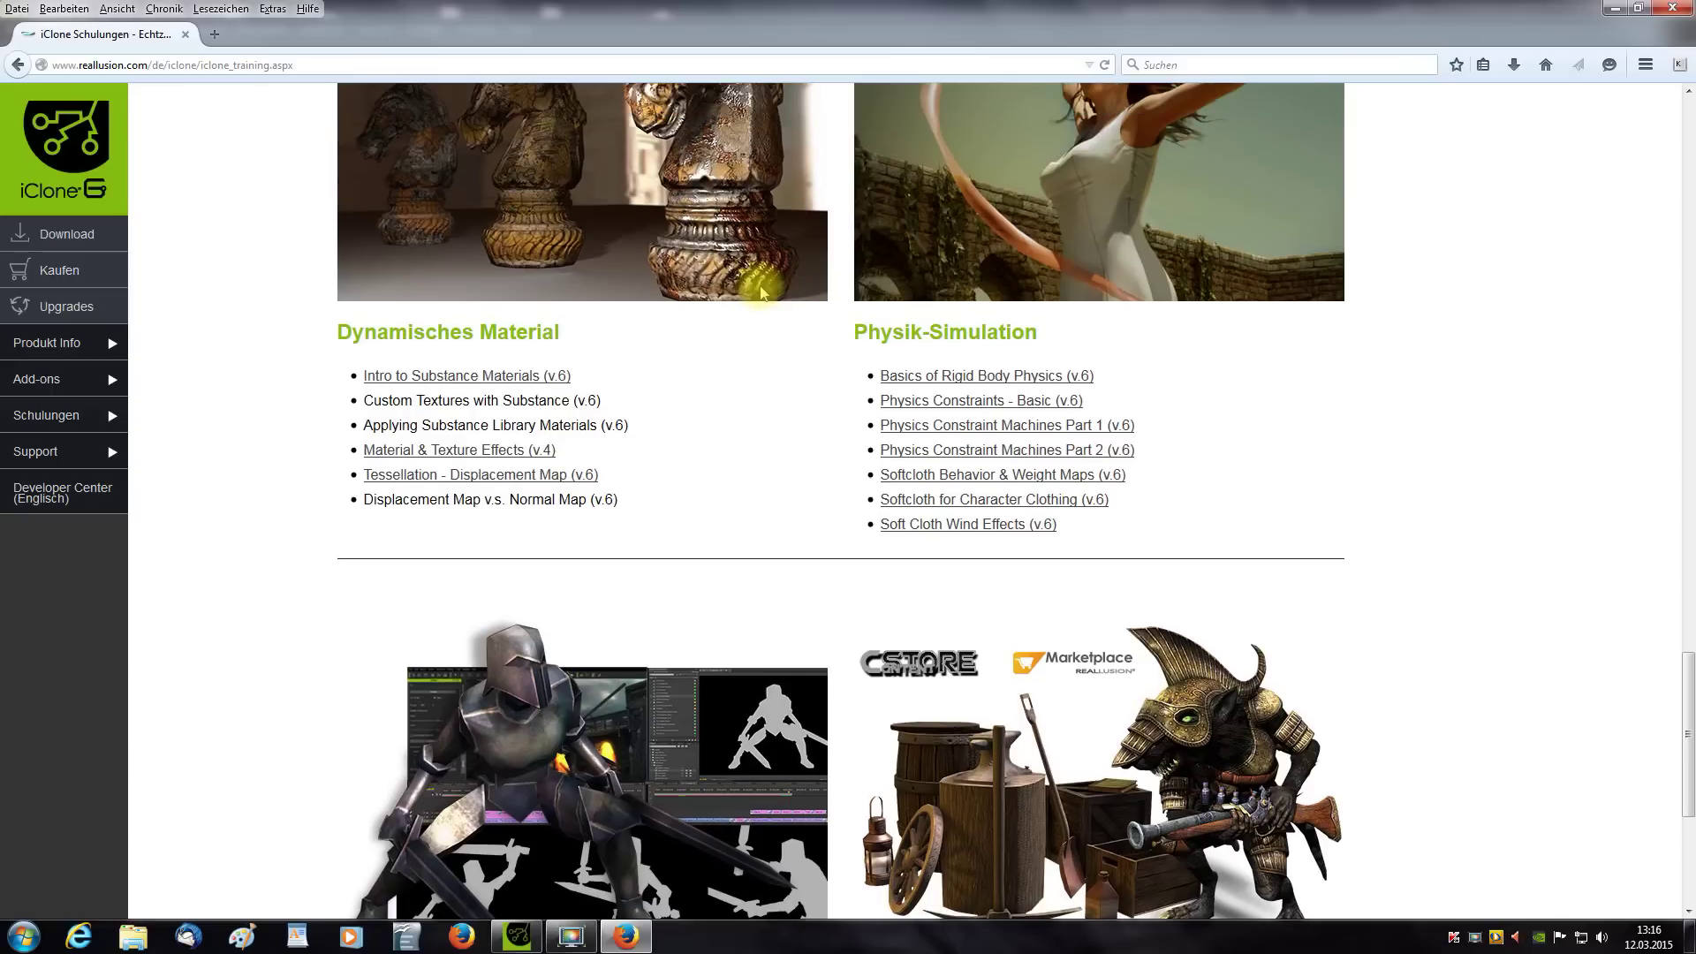
{"action": "scroll", "coordinate": [760, 286], "scroll_direction": "up", "scroll_amount": 8}
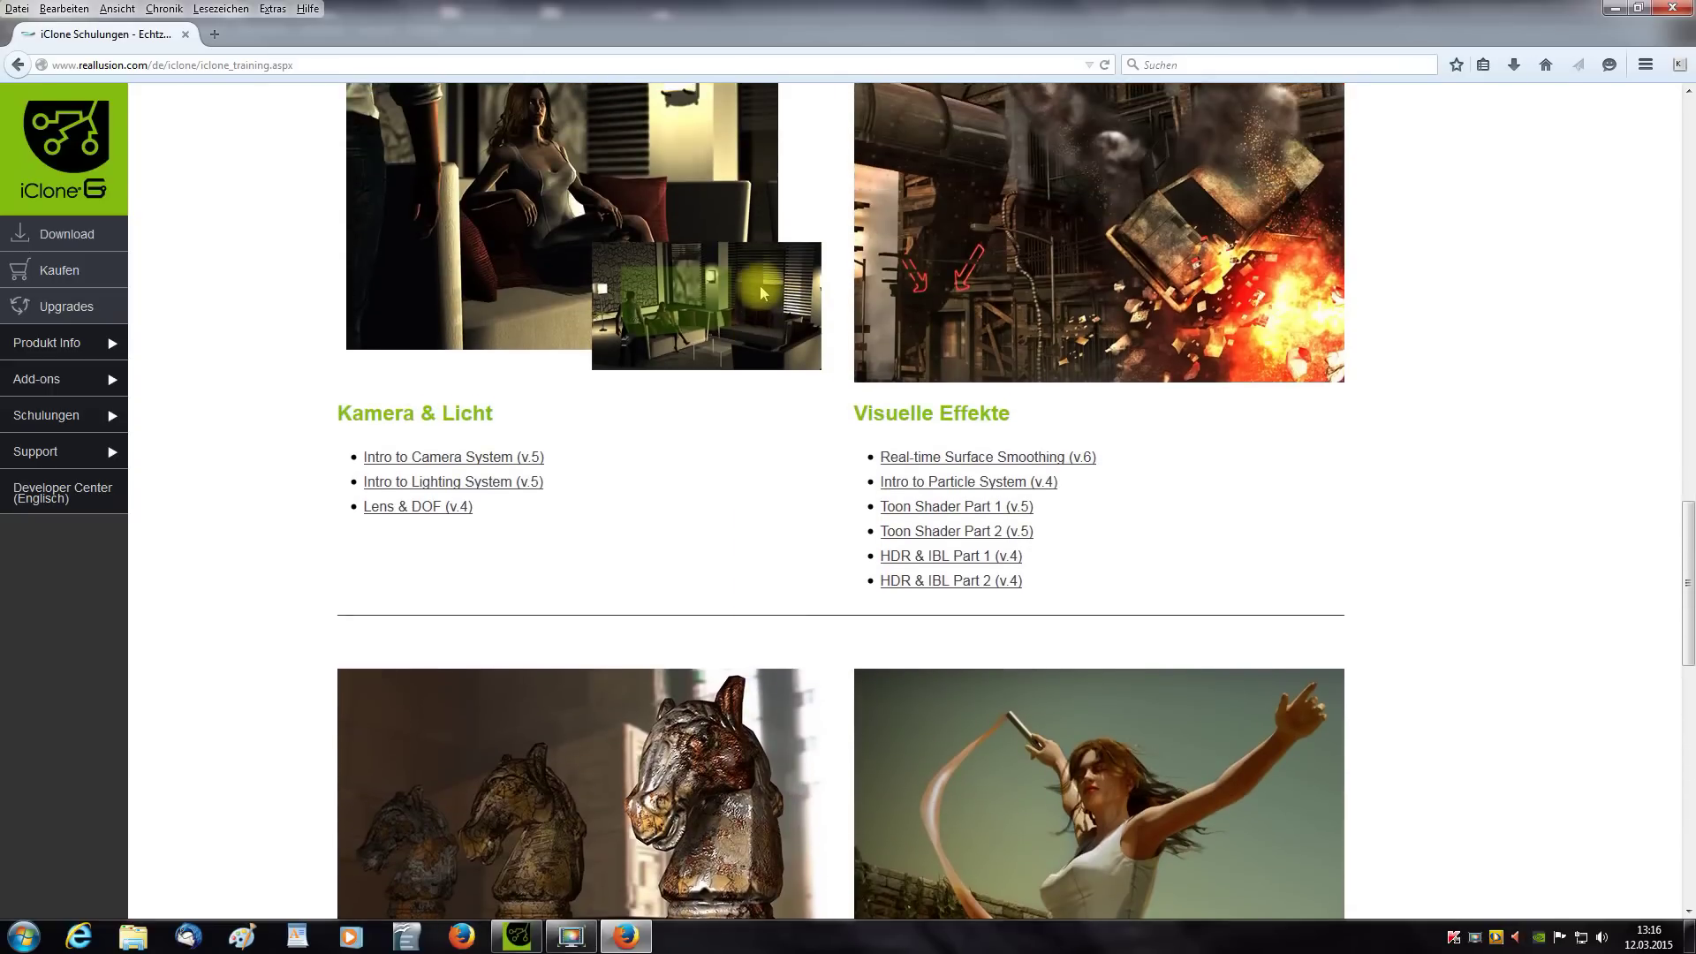
{"action": "scroll", "coordinate": [761, 286], "scroll_direction": "up", "scroll_amount": 7}
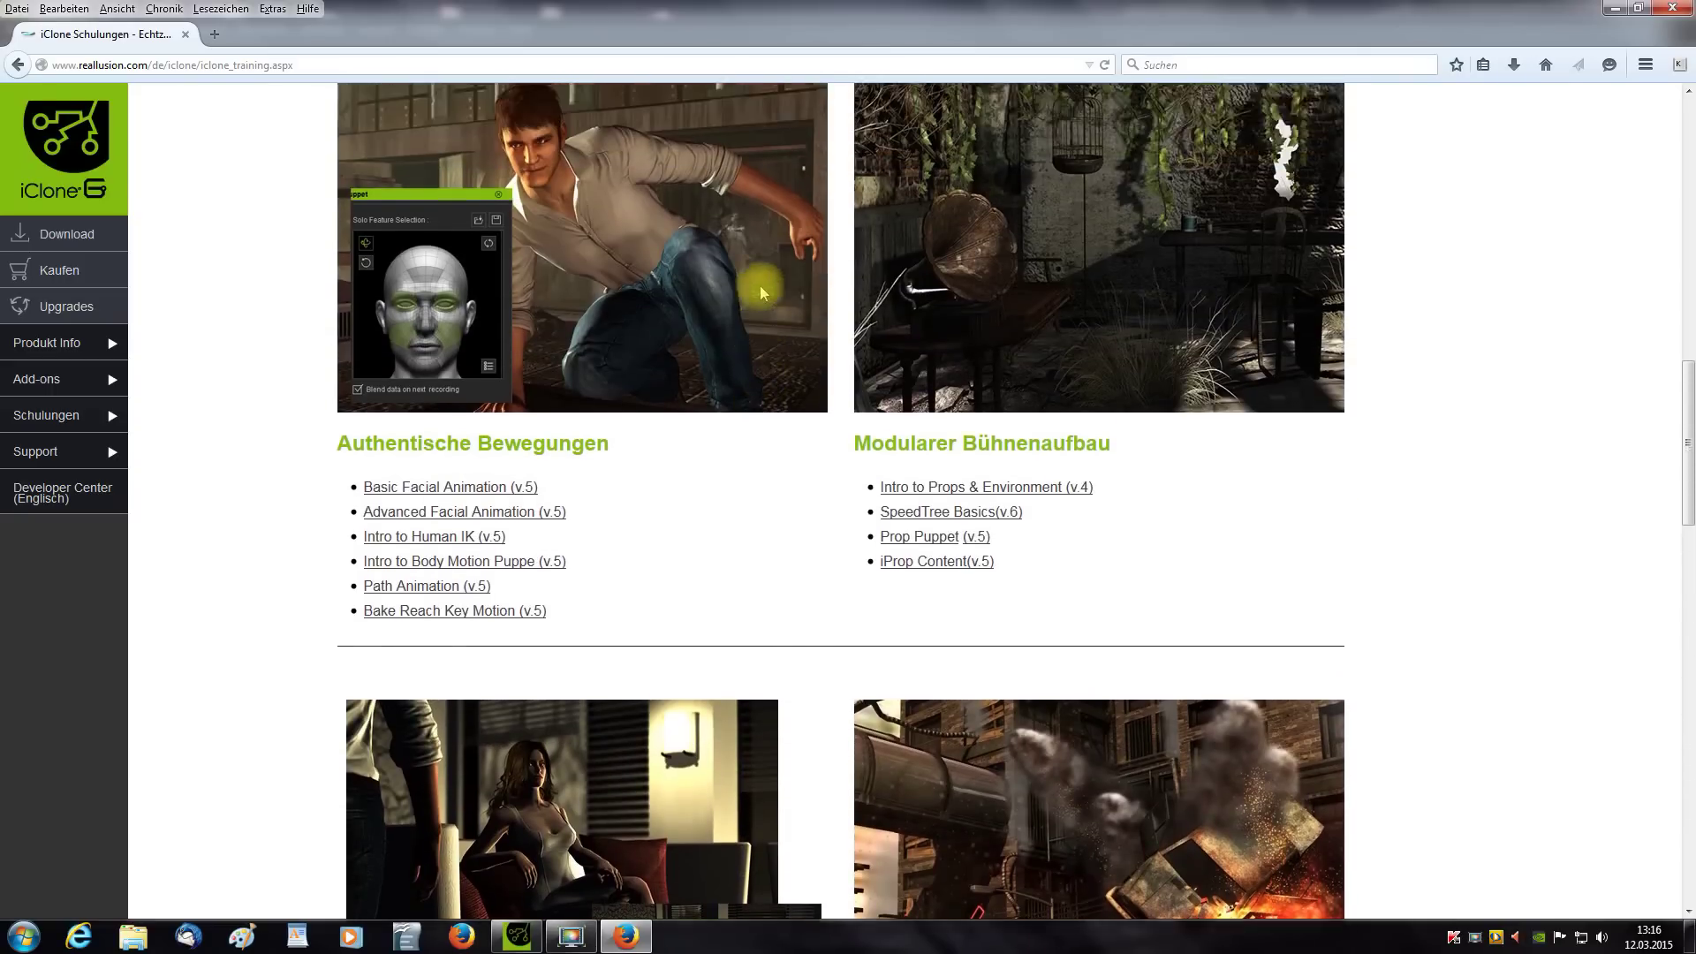
{"action": "scroll", "coordinate": [759, 285], "scroll_direction": "up", "scroll_amount": 5}
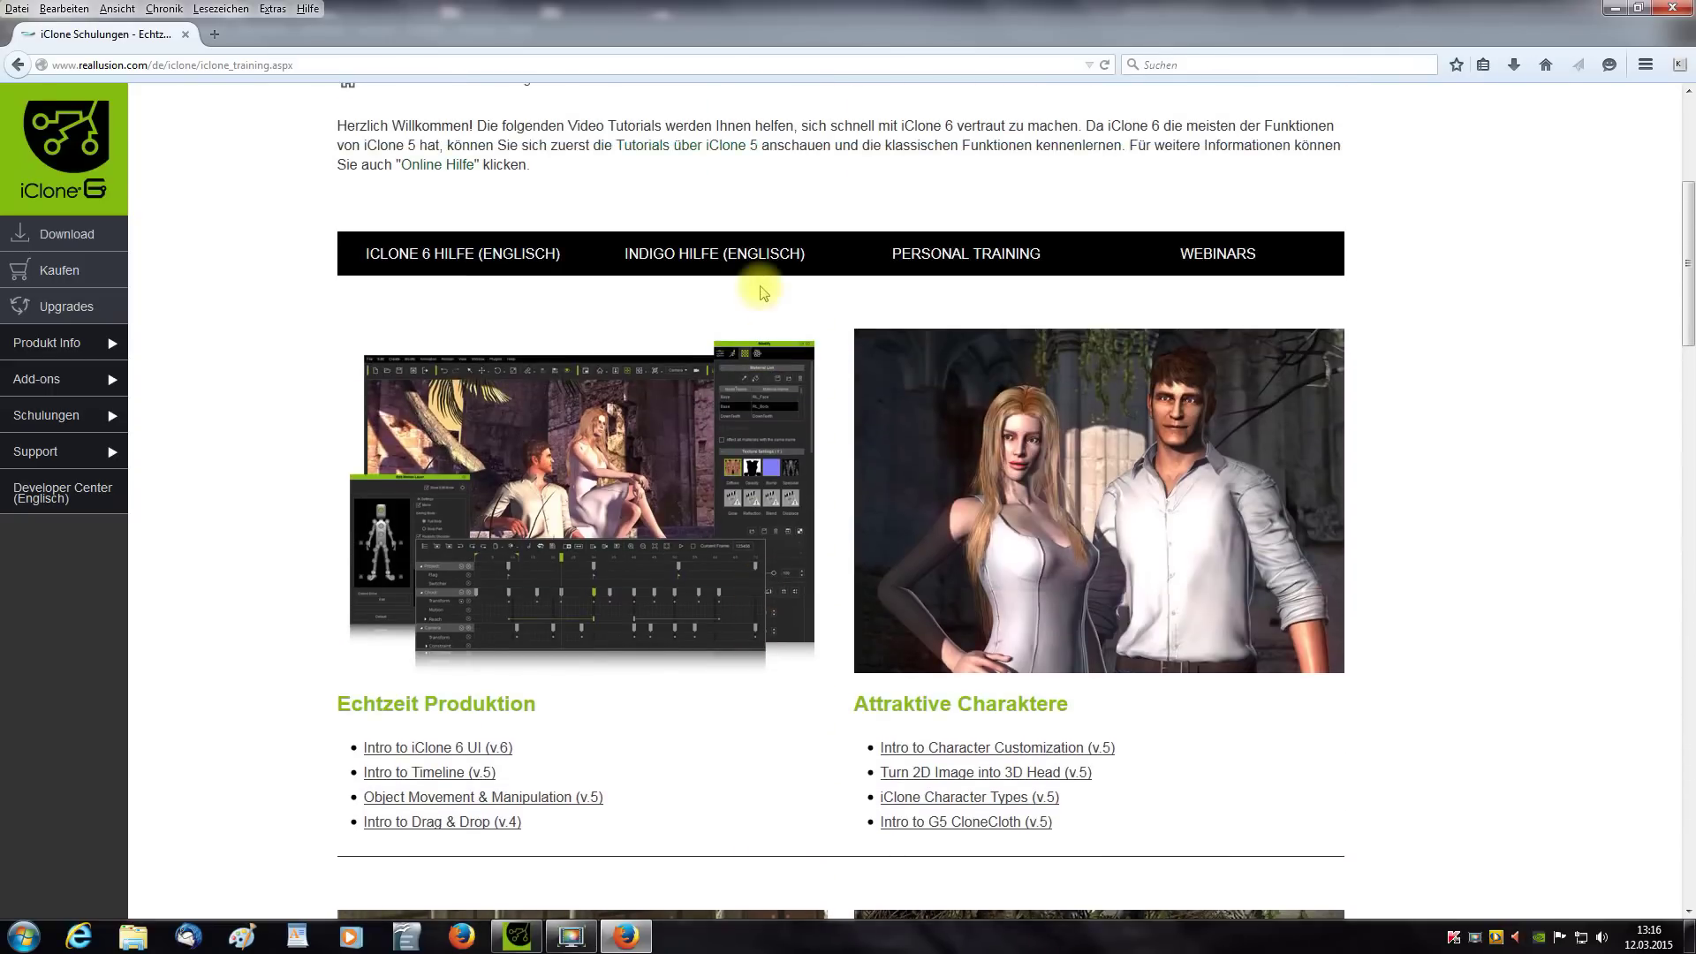
- Close the browser with the training page and dismiss the iClone 6 welcome window
{"action": "left_click", "coordinate": [1674, 9]}
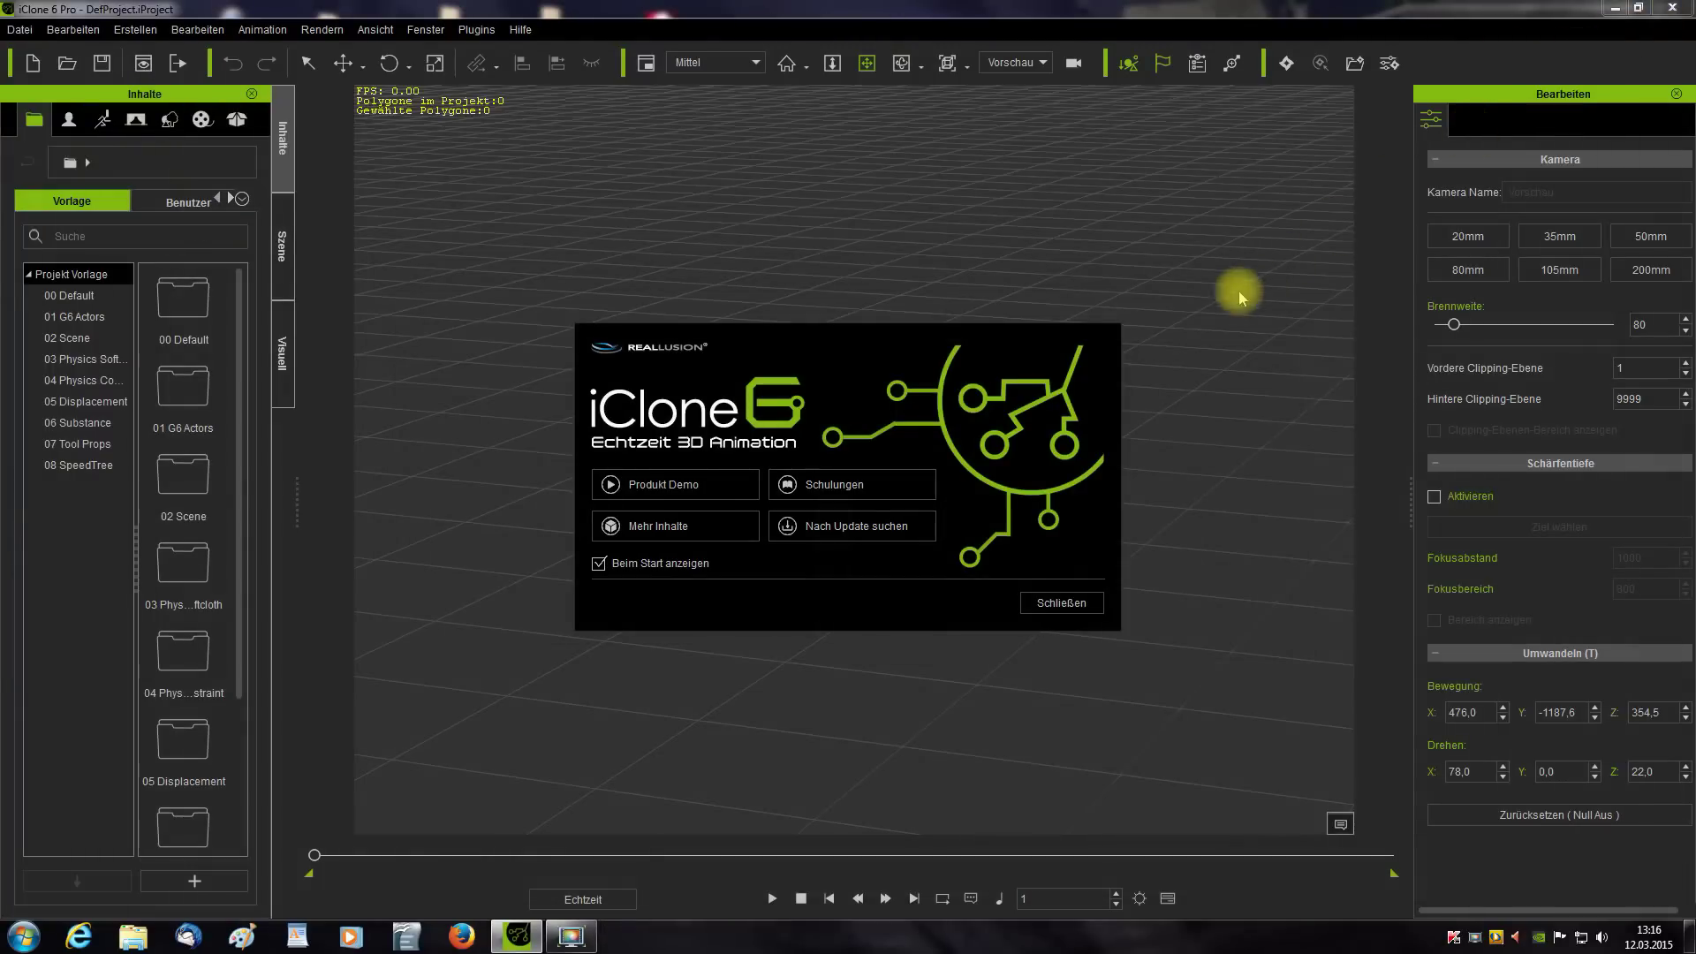
{"action": "left_click", "coordinate": [1072, 606]}
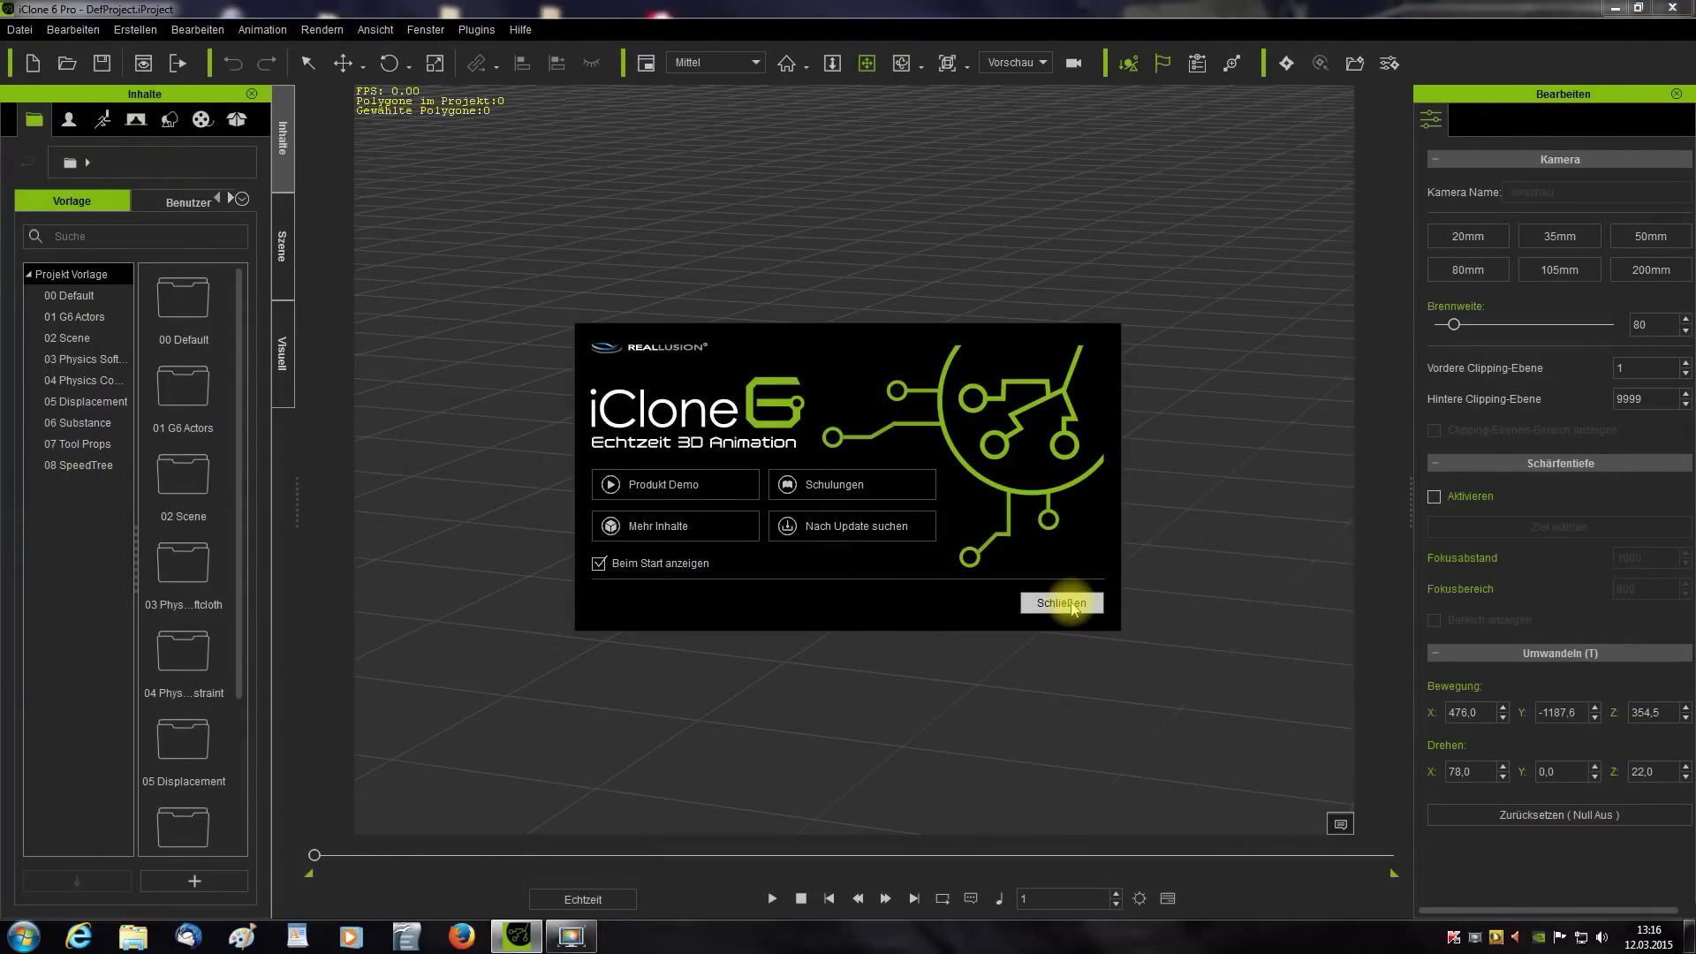
- Open the iClone 6 online help, view its Main Menu pages on Create, Window and View, and close it
{"action": "left_click", "coordinate": [521, 30]}
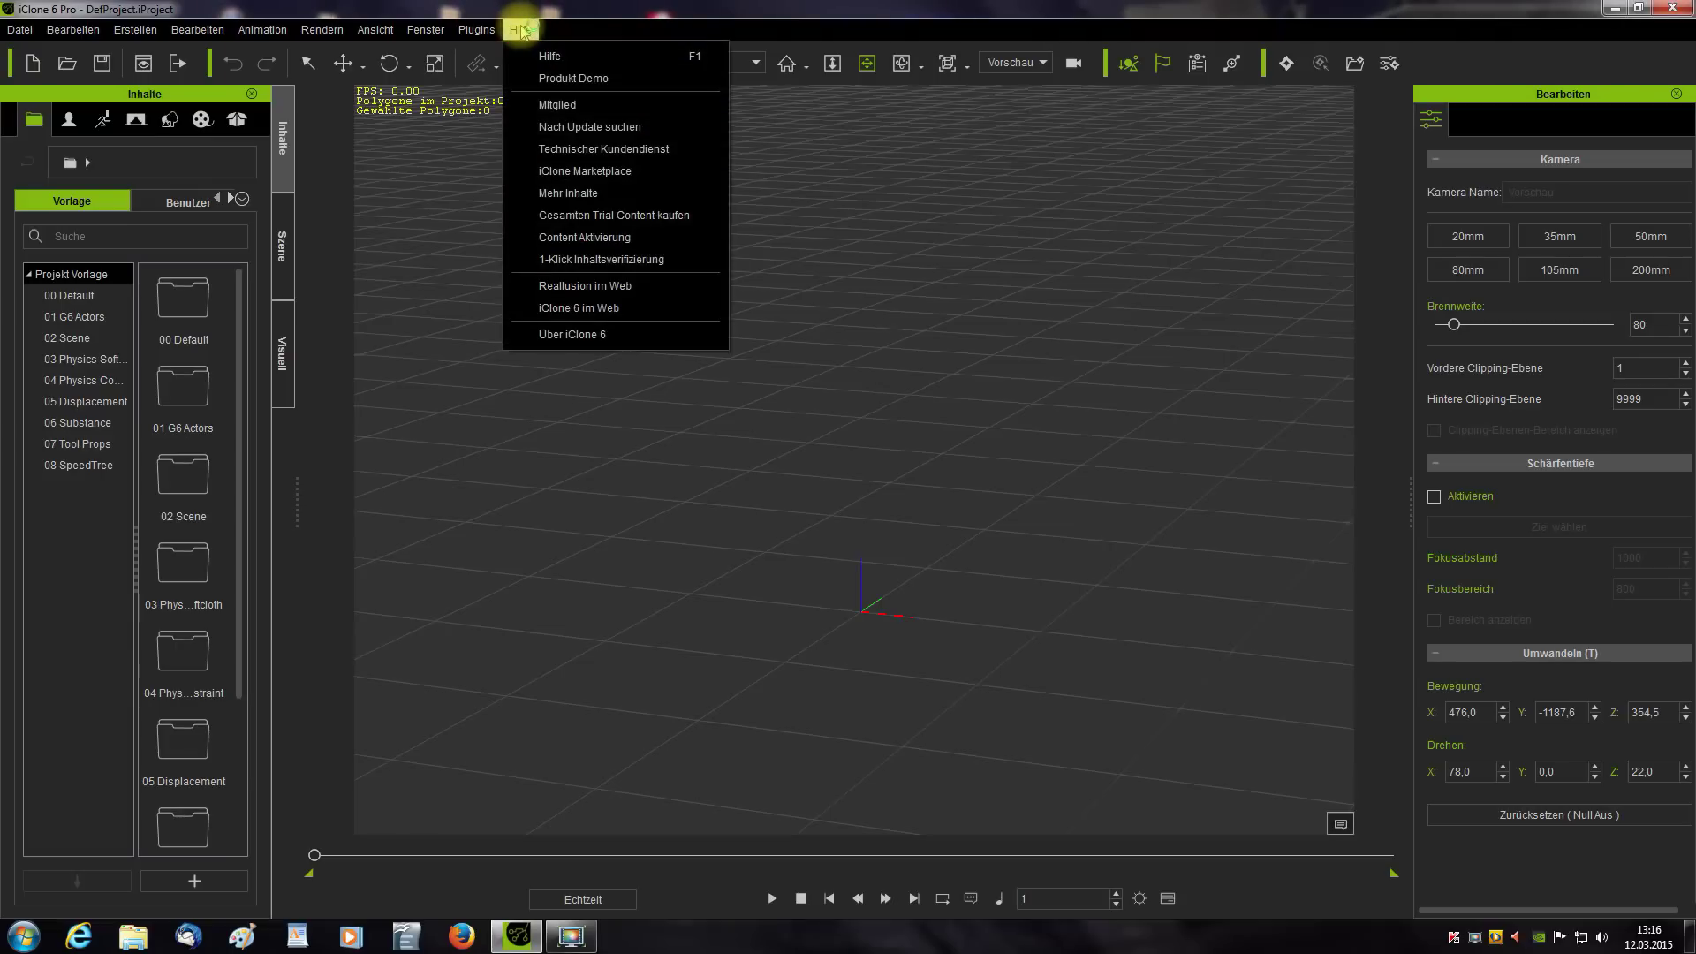
{"action": "left_click", "coordinate": [570, 58]}
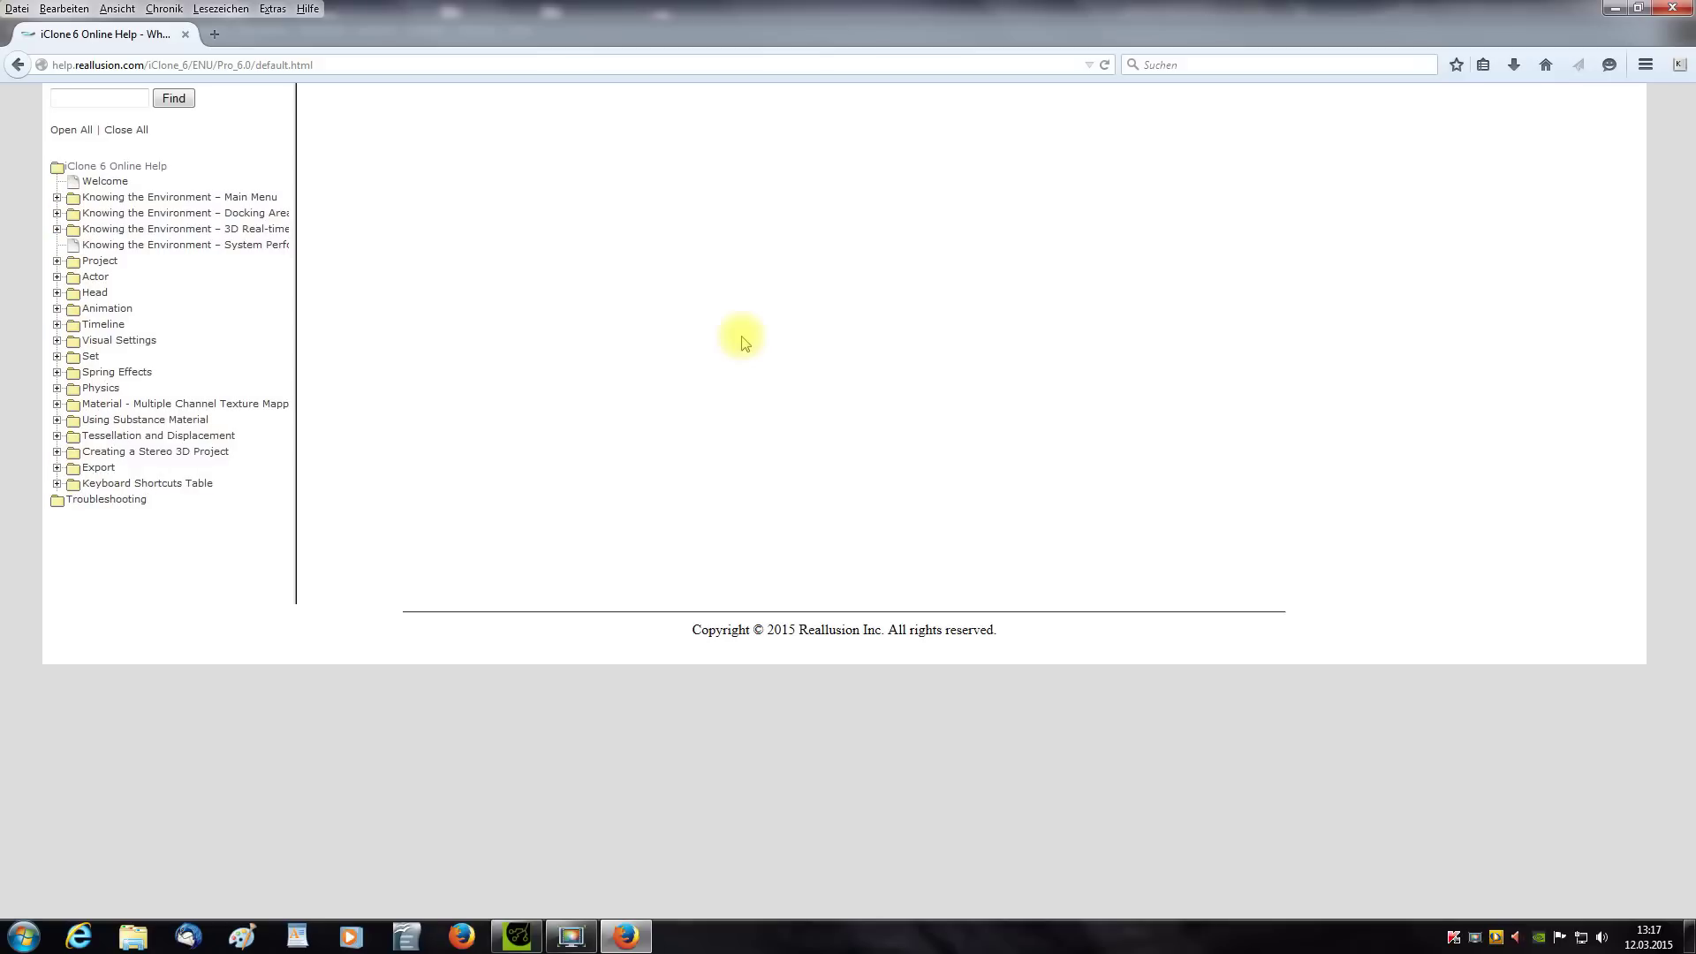
{"action": "left_click", "coordinate": [166, 197]}
{"action": "left_click", "coordinate": [114, 248]}
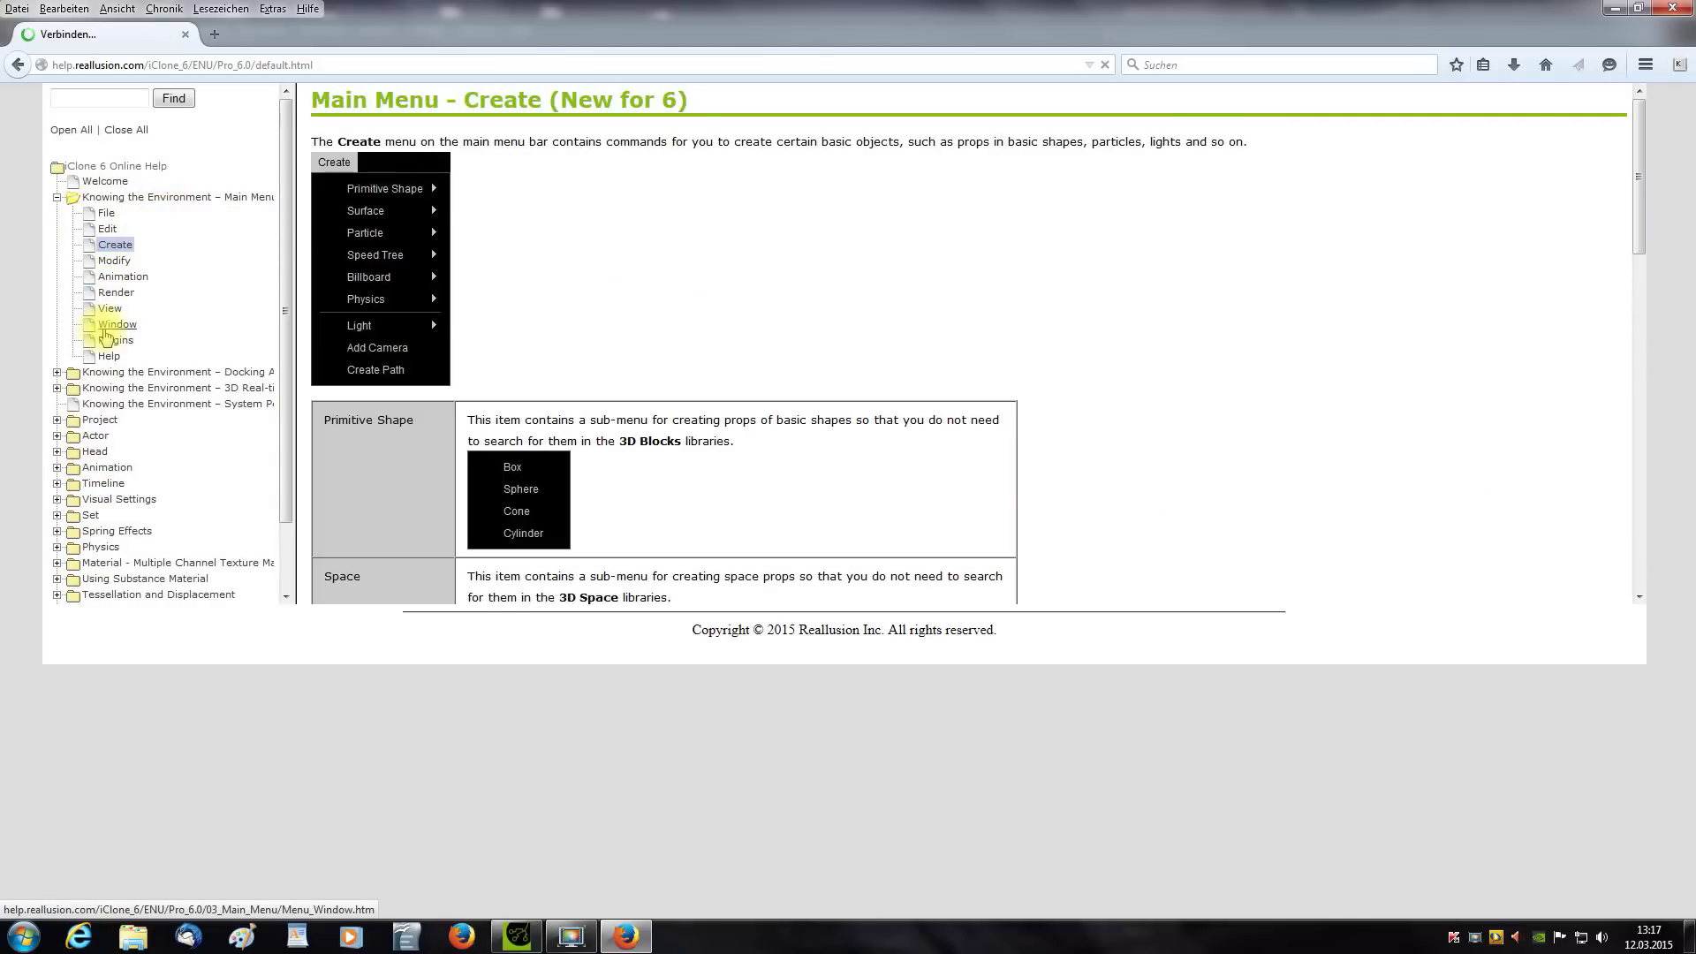
{"action": "left_click", "coordinate": [108, 325]}
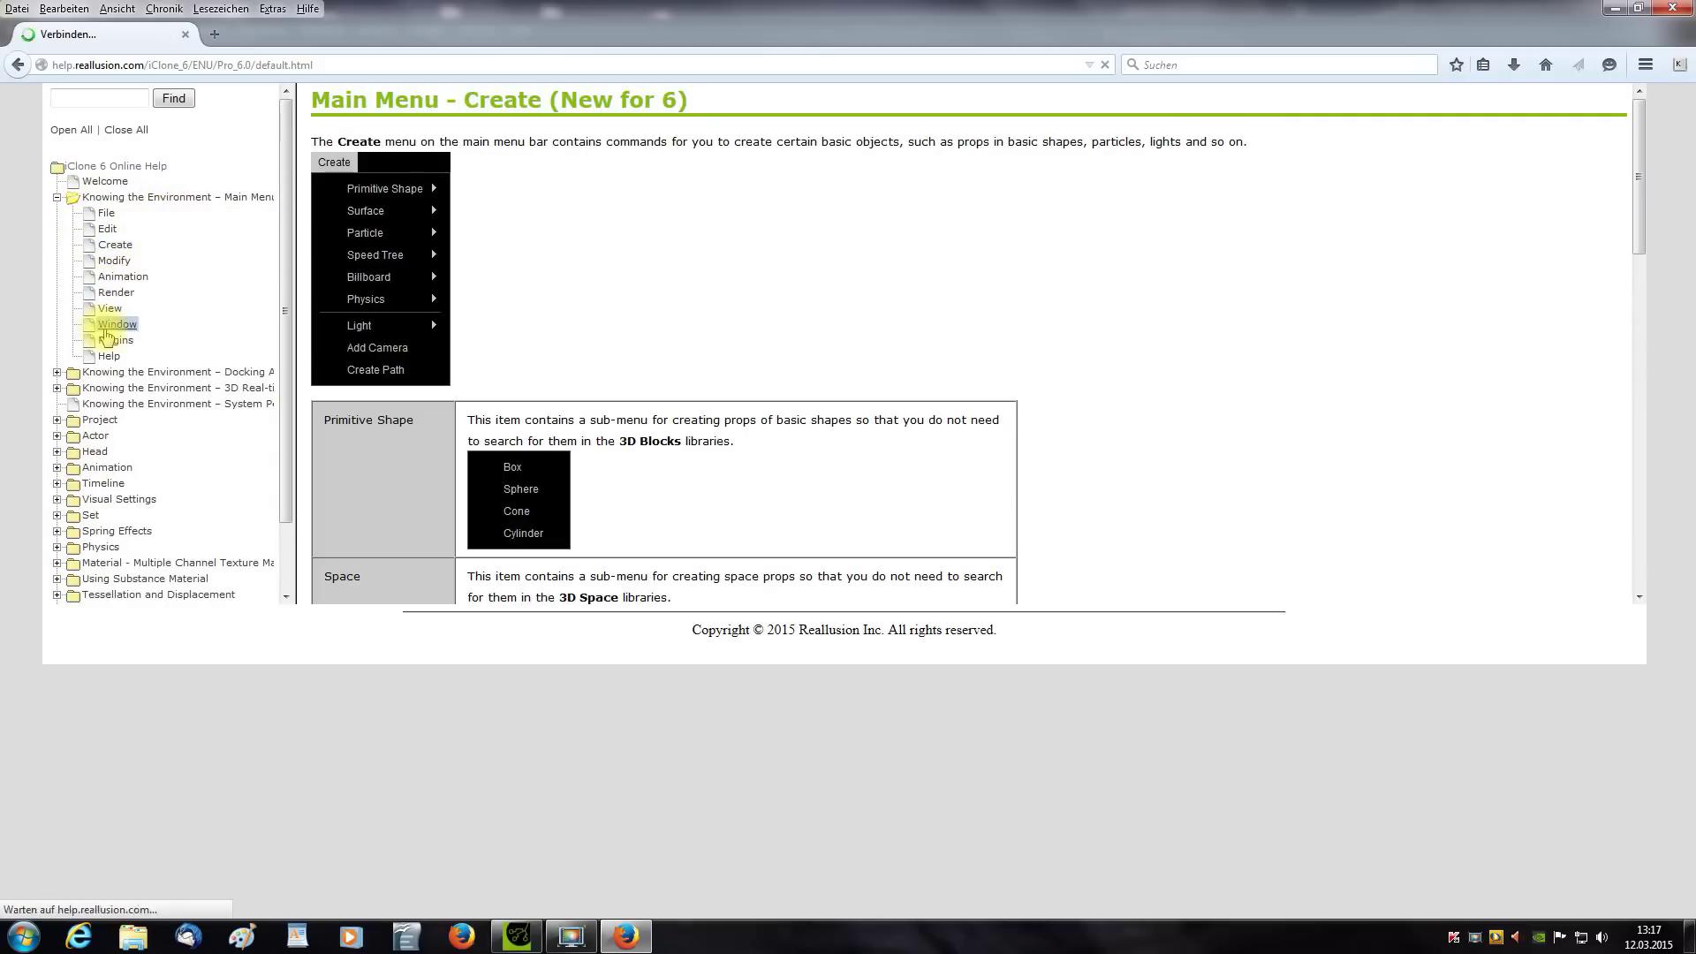
{"action": "left_click", "coordinate": [99, 419]}
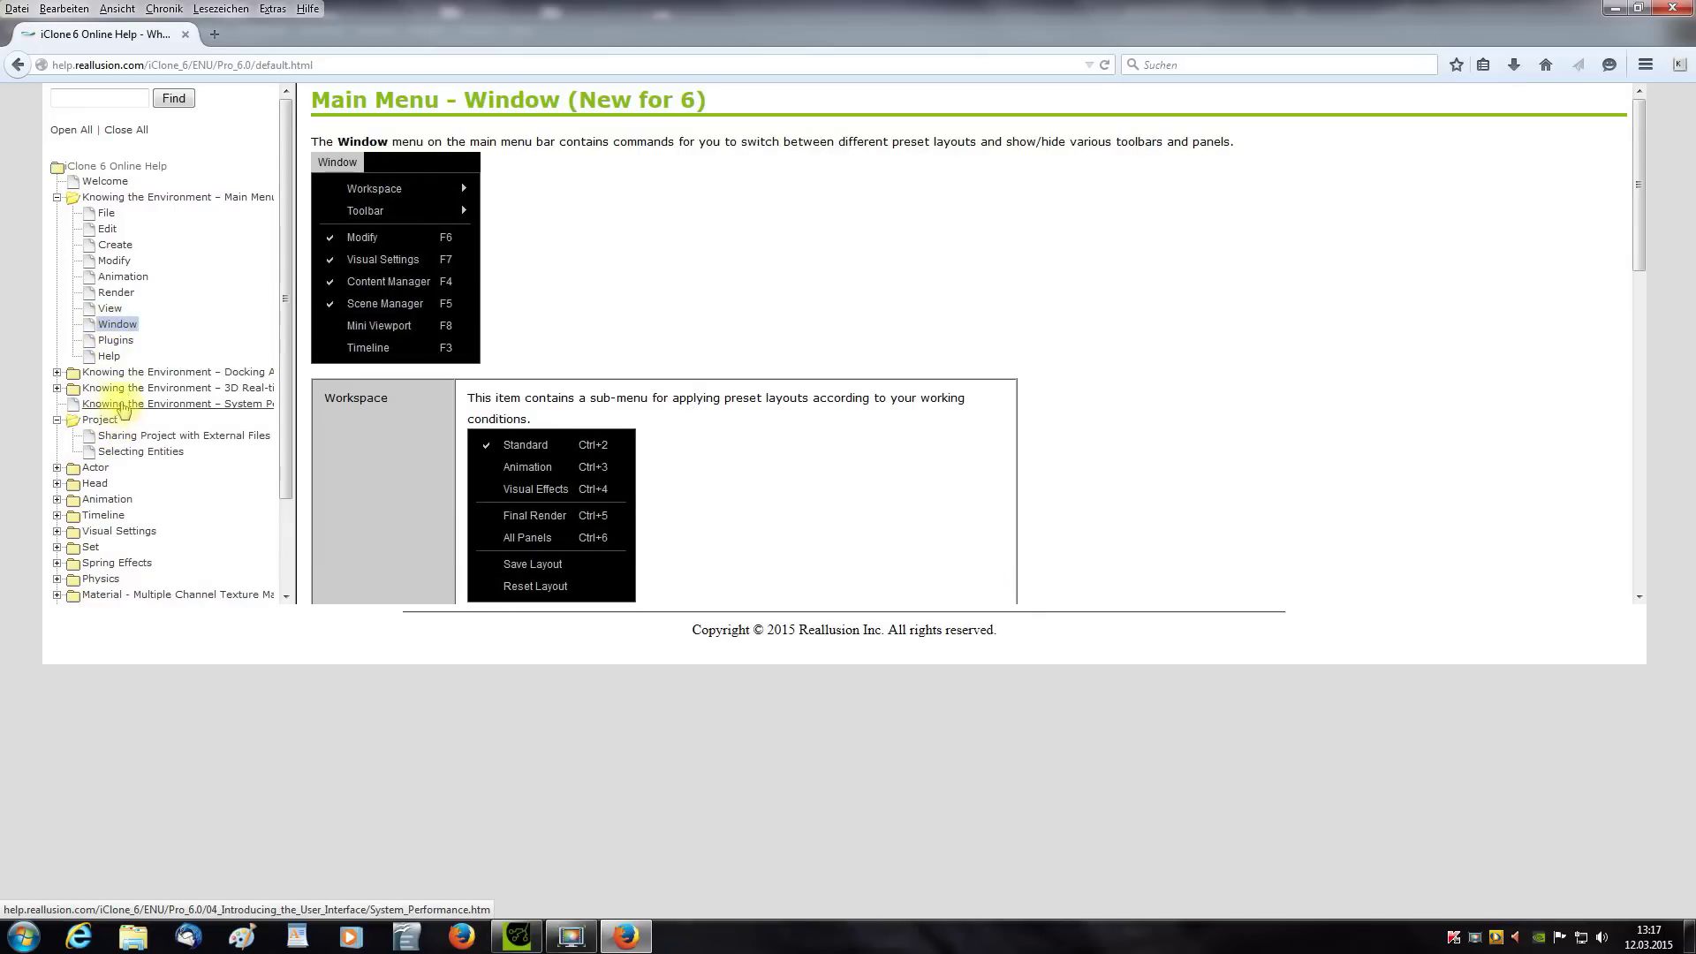
{"action": "left_click", "coordinate": [109, 308]}
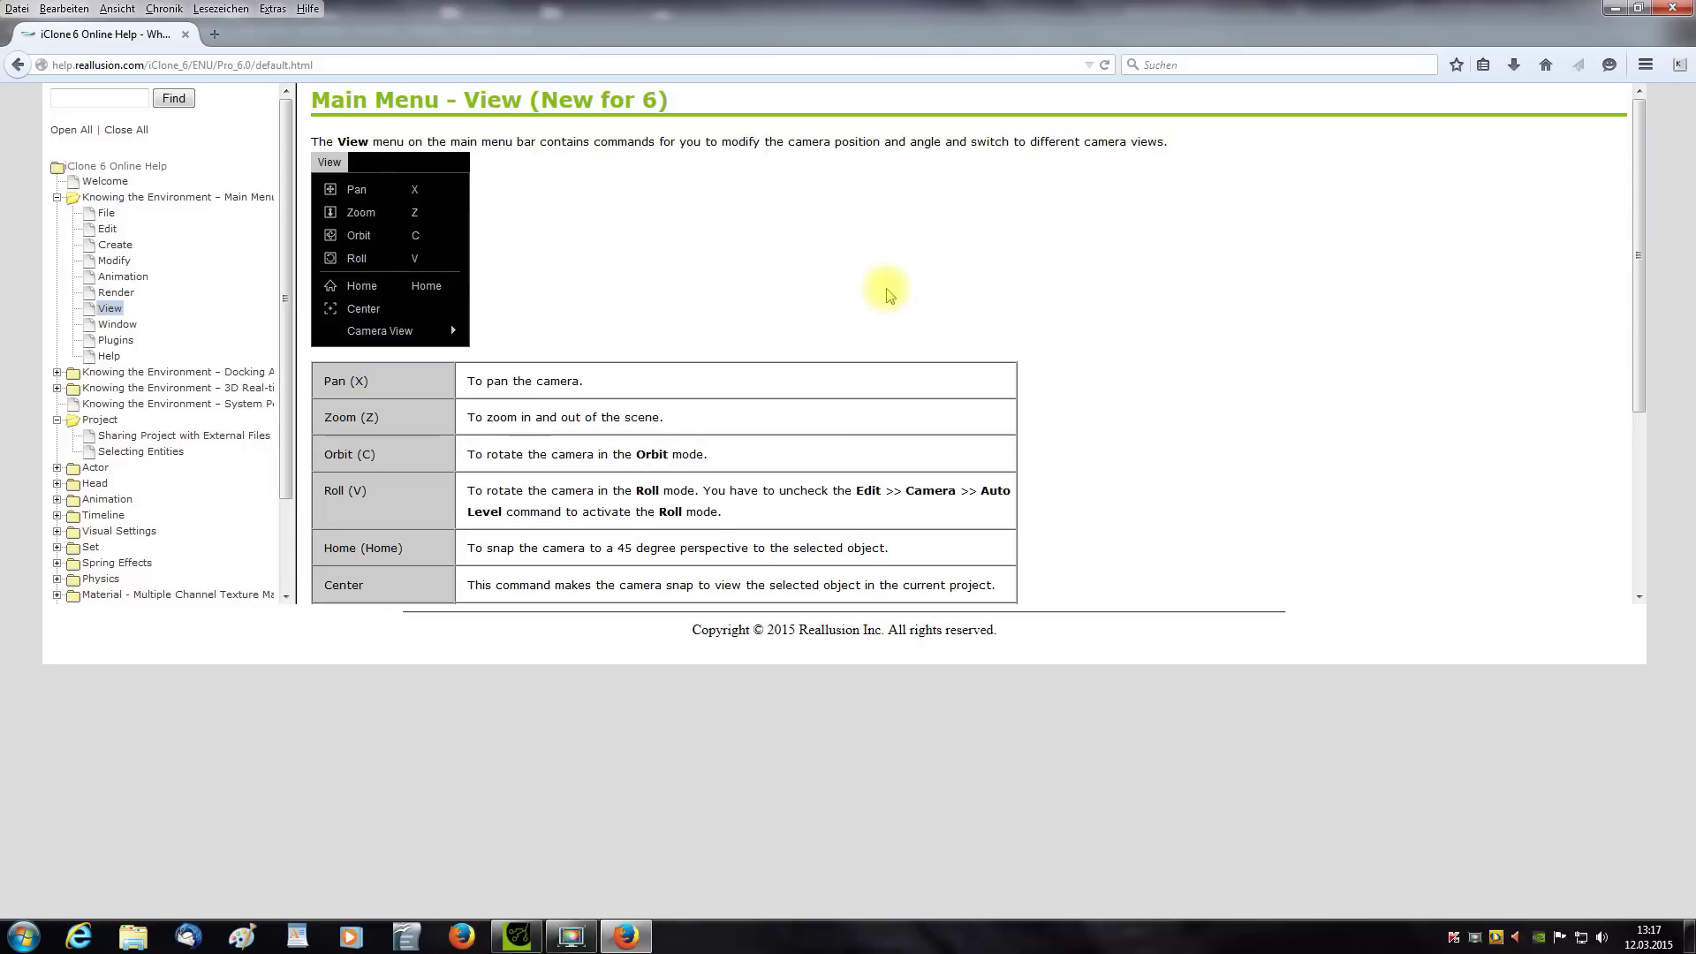
{"action": "left_click", "coordinate": [1675, 10]}
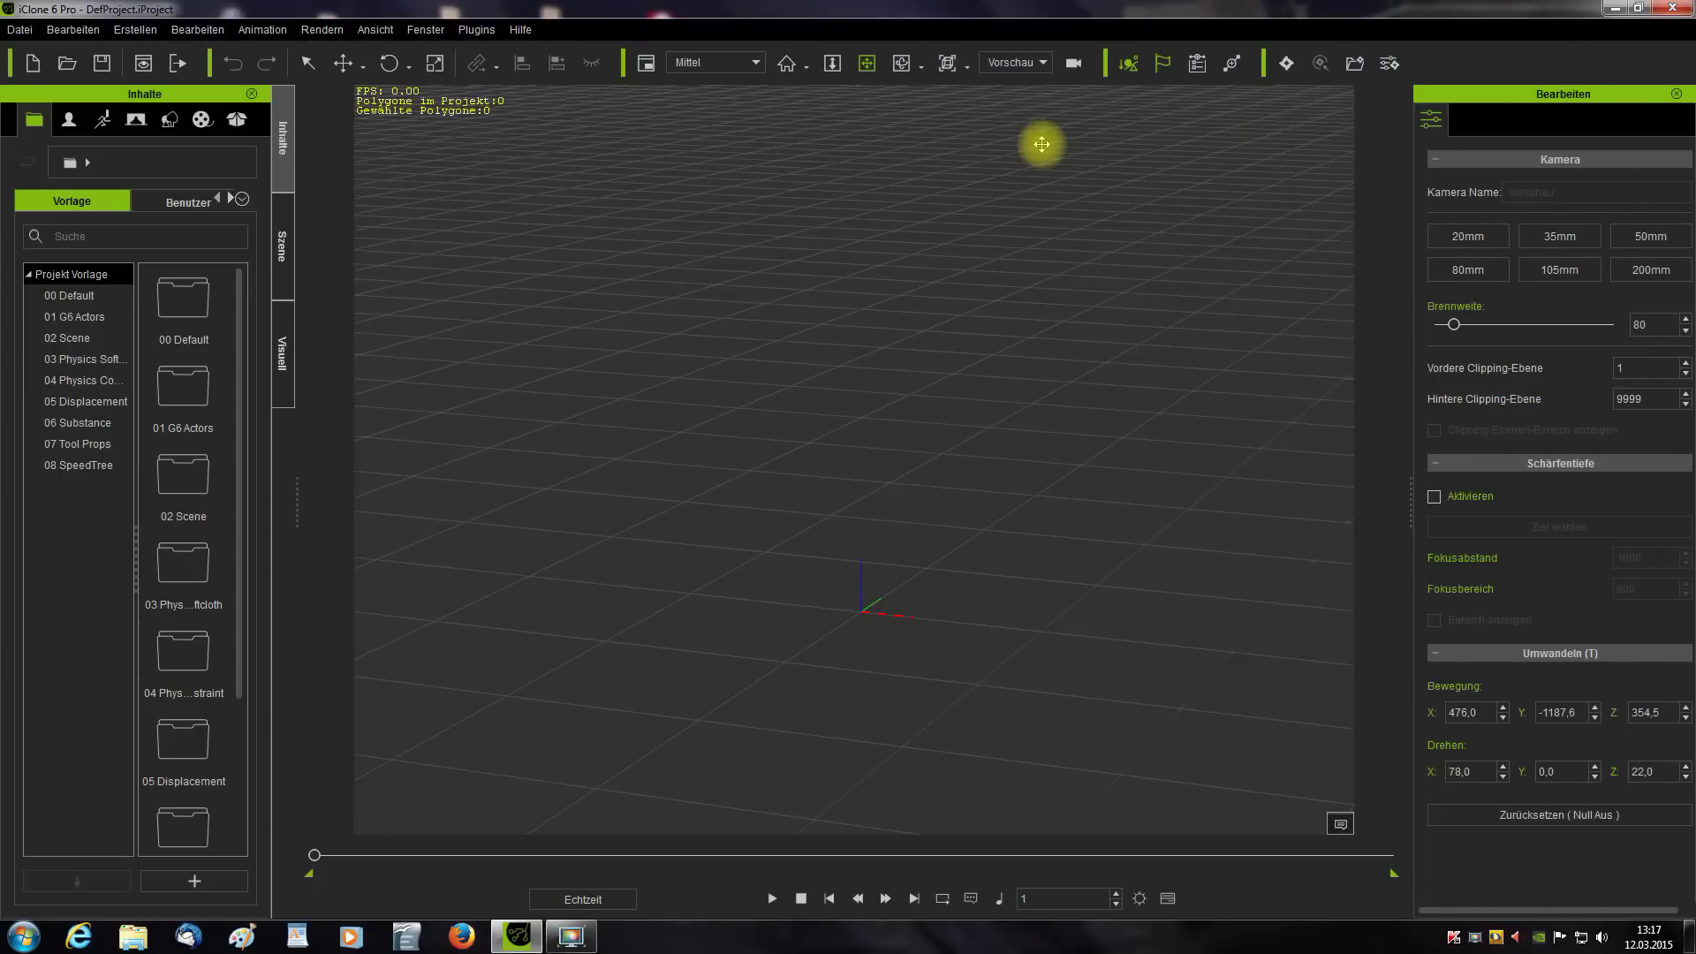
- Open the Reallusion Content Store from iClone's help options and view the G6 Empowerment special deal
{"action": "left_click", "coordinate": [520, 29]}
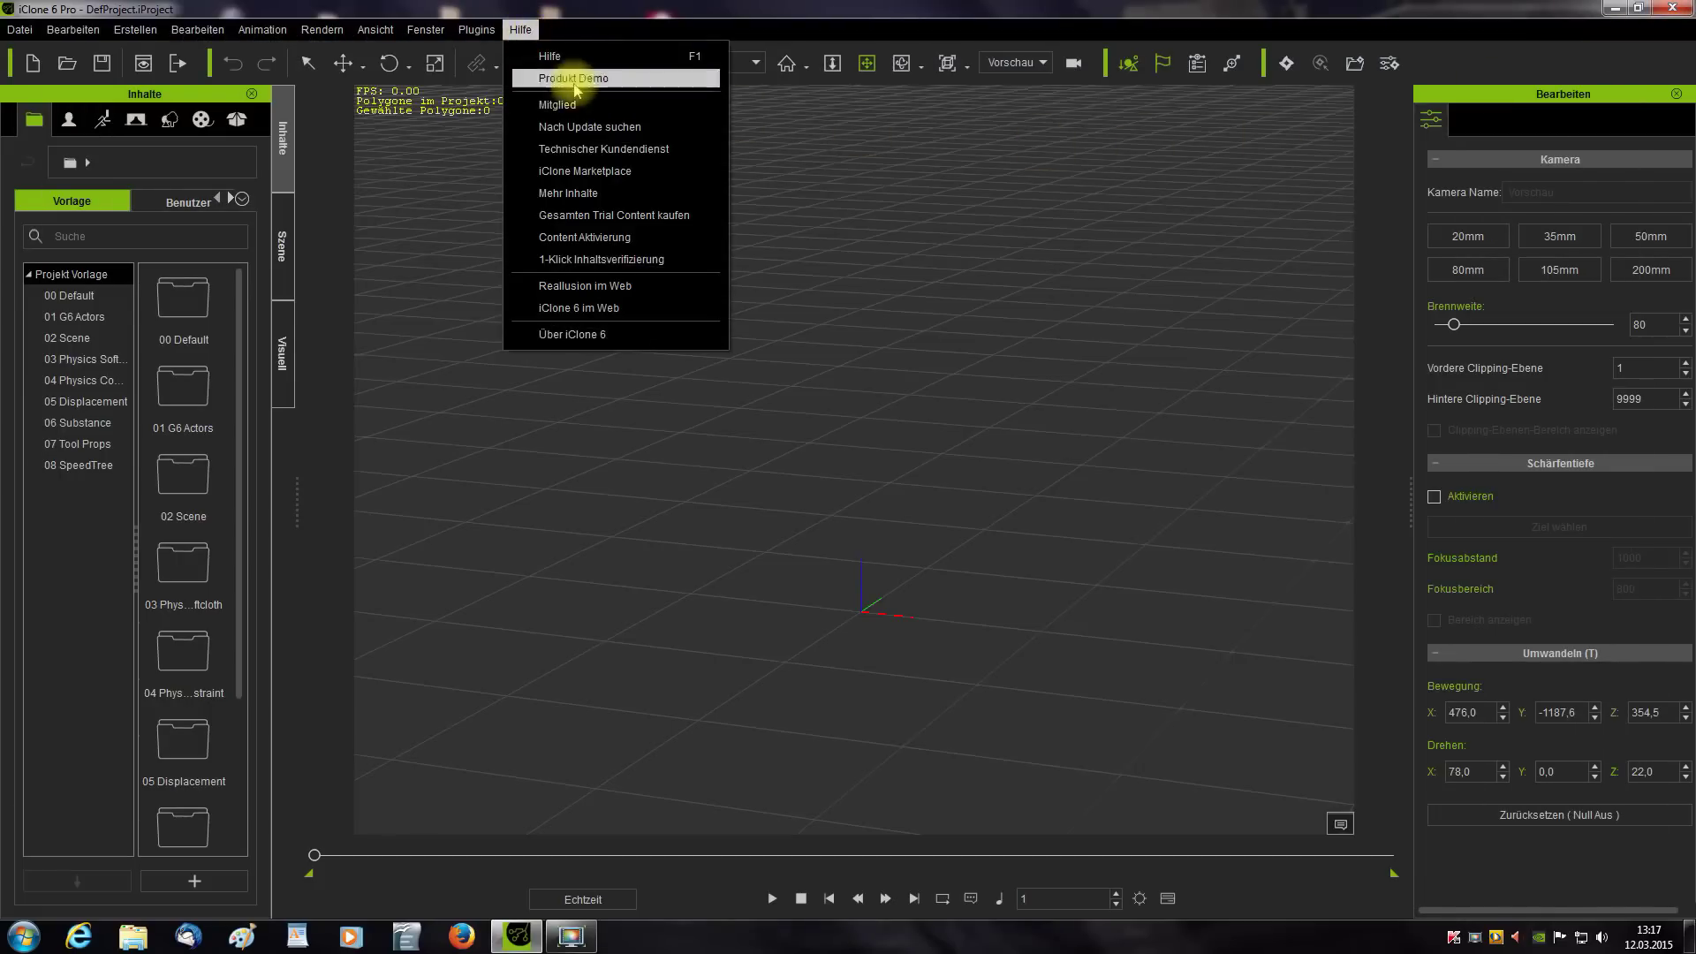
{"action": "left_click", "coordinate": [606, 195]}
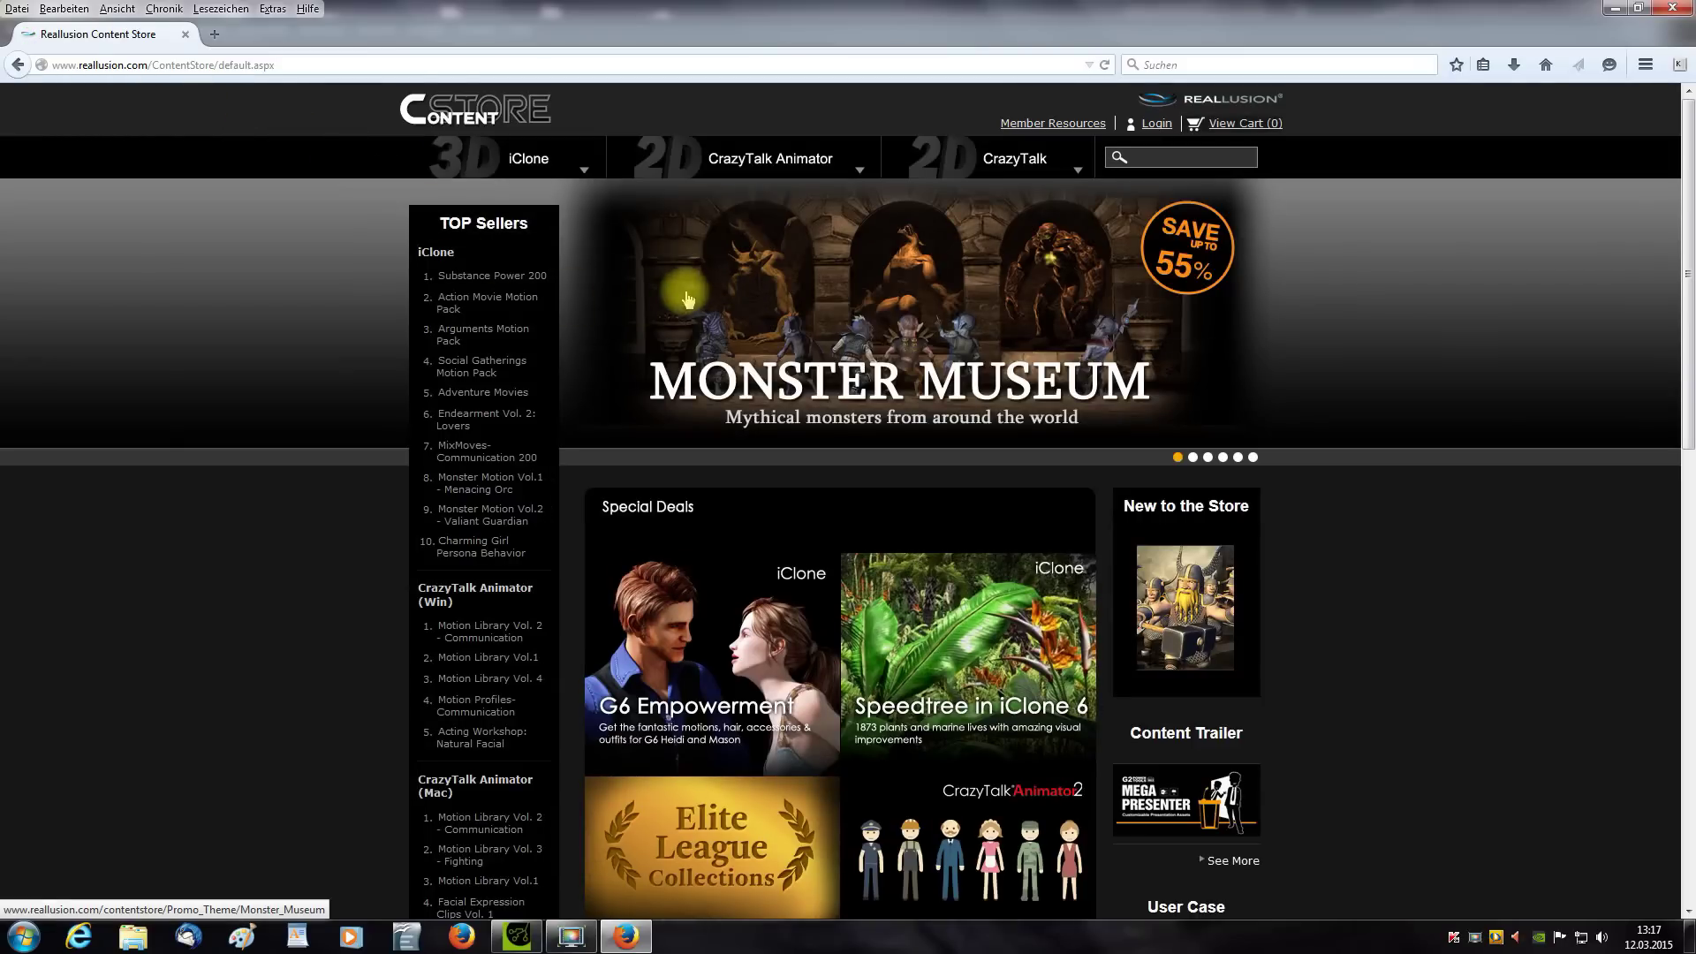
{"action": "scroll", "coordinate": [688, 300], "scroll_direction": "down", "scroll_amount": 2}
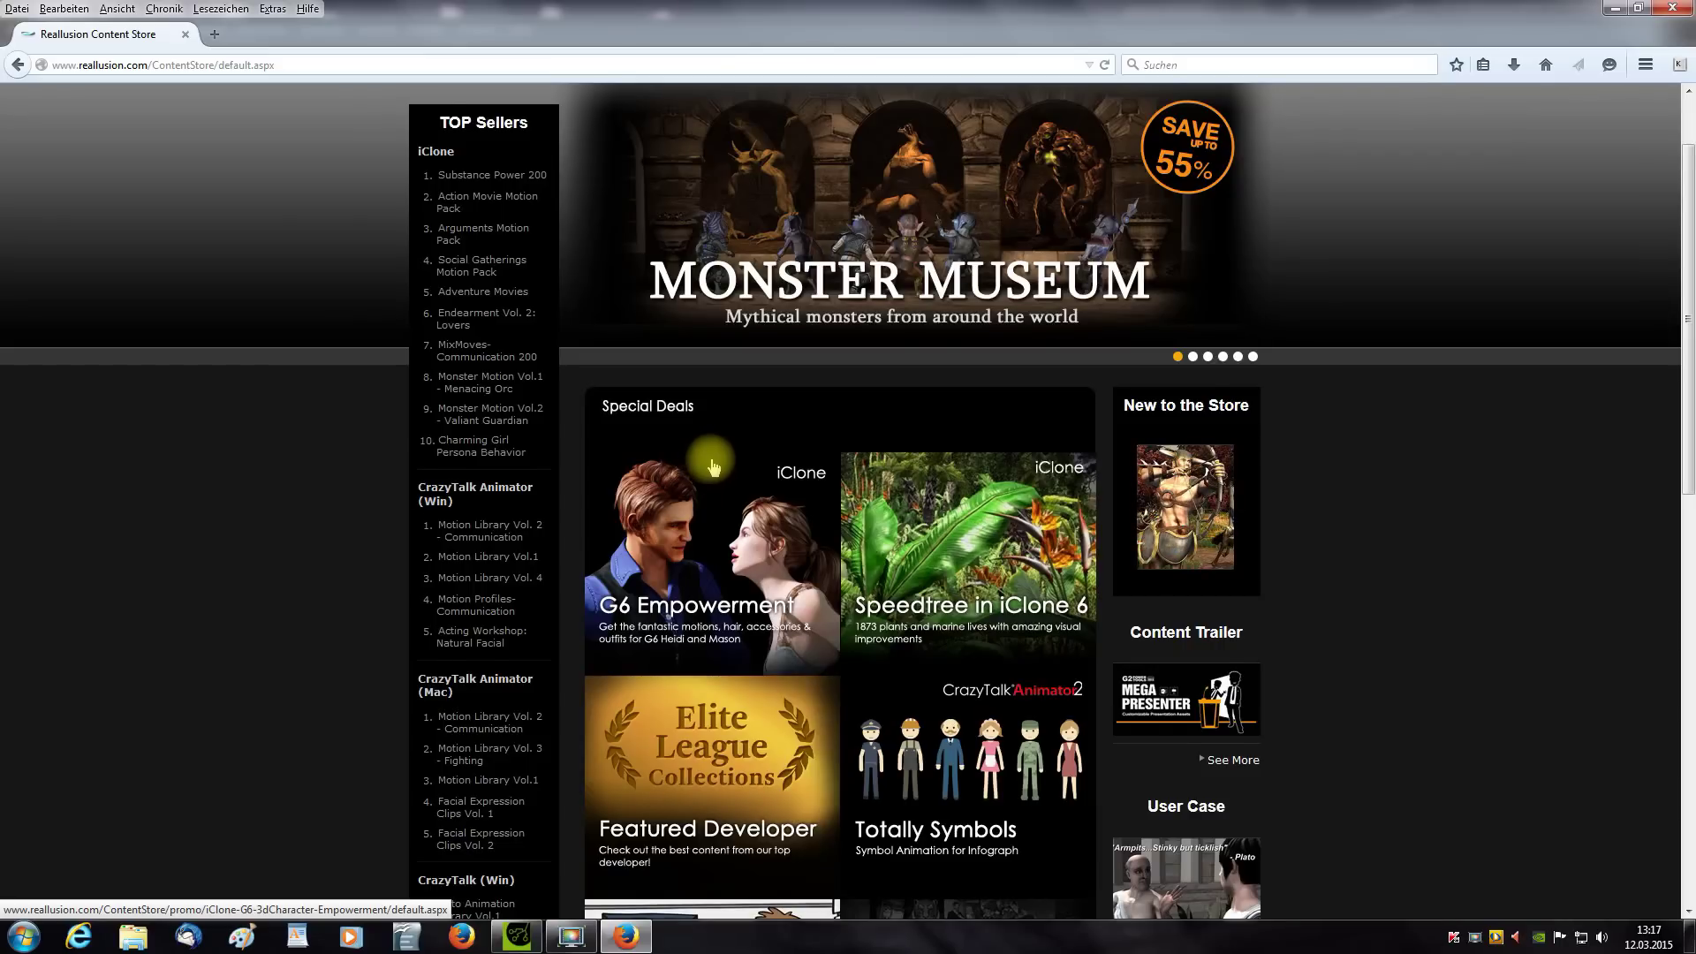
{"action": "scroll", "coordinate": [713, 450], "scroll_direction": "down", "scroll_amount": 2}
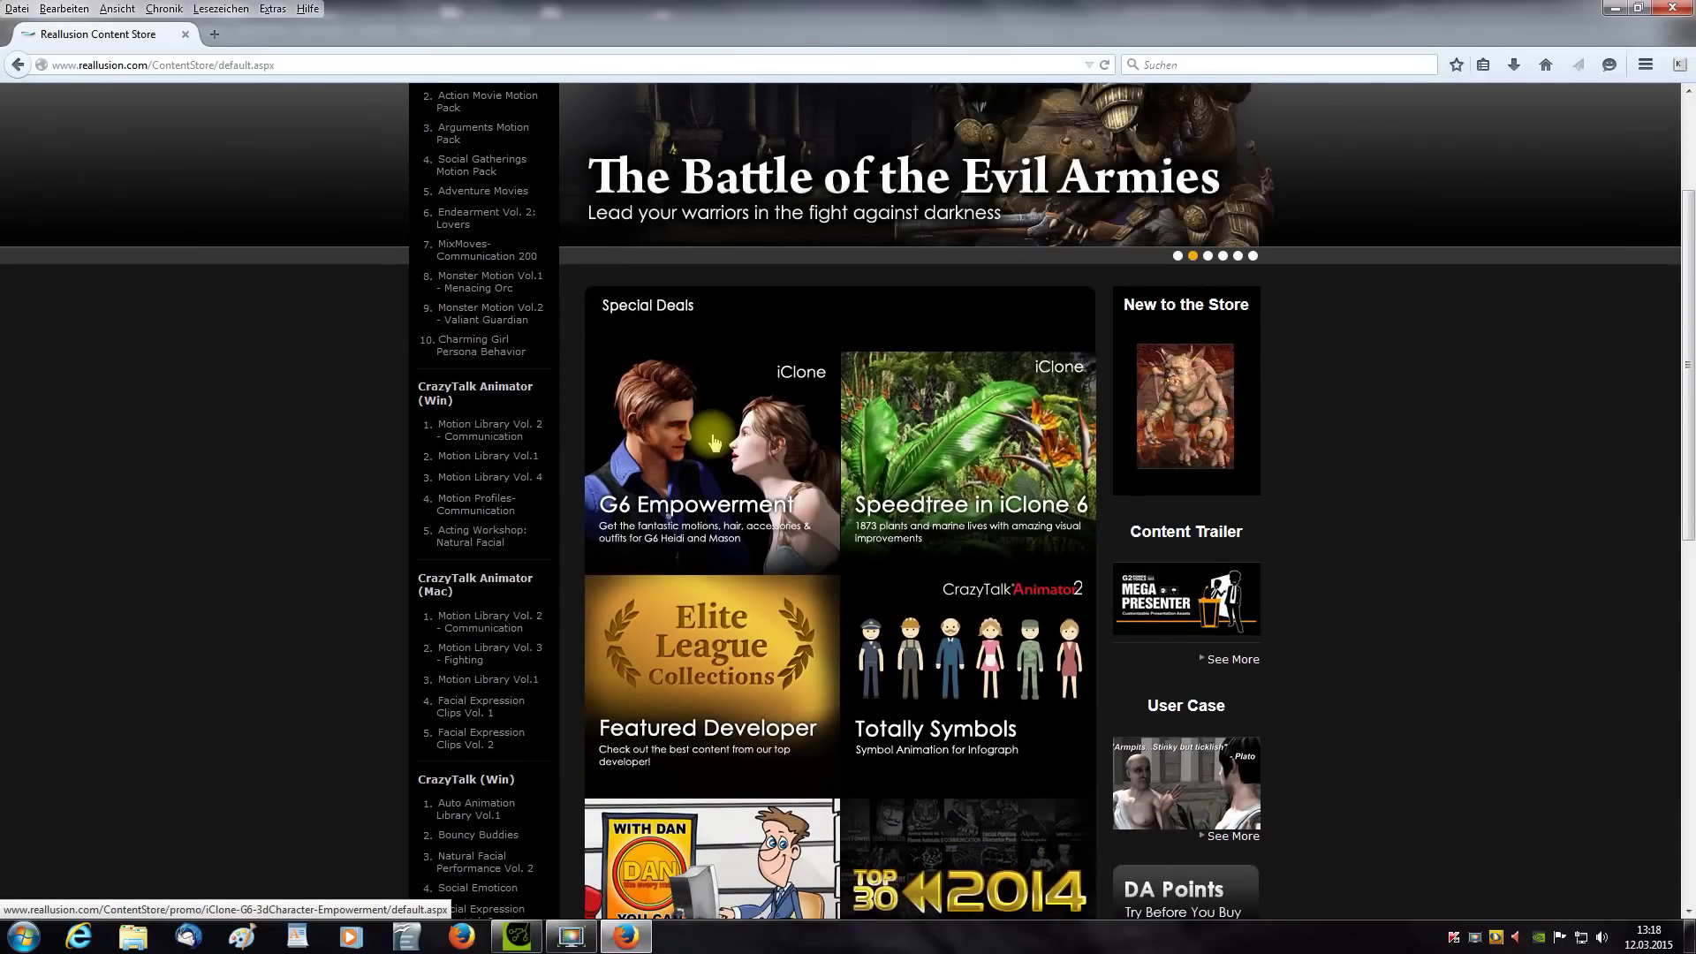
{"action": "left_click", "coordinate": [714, 440]}
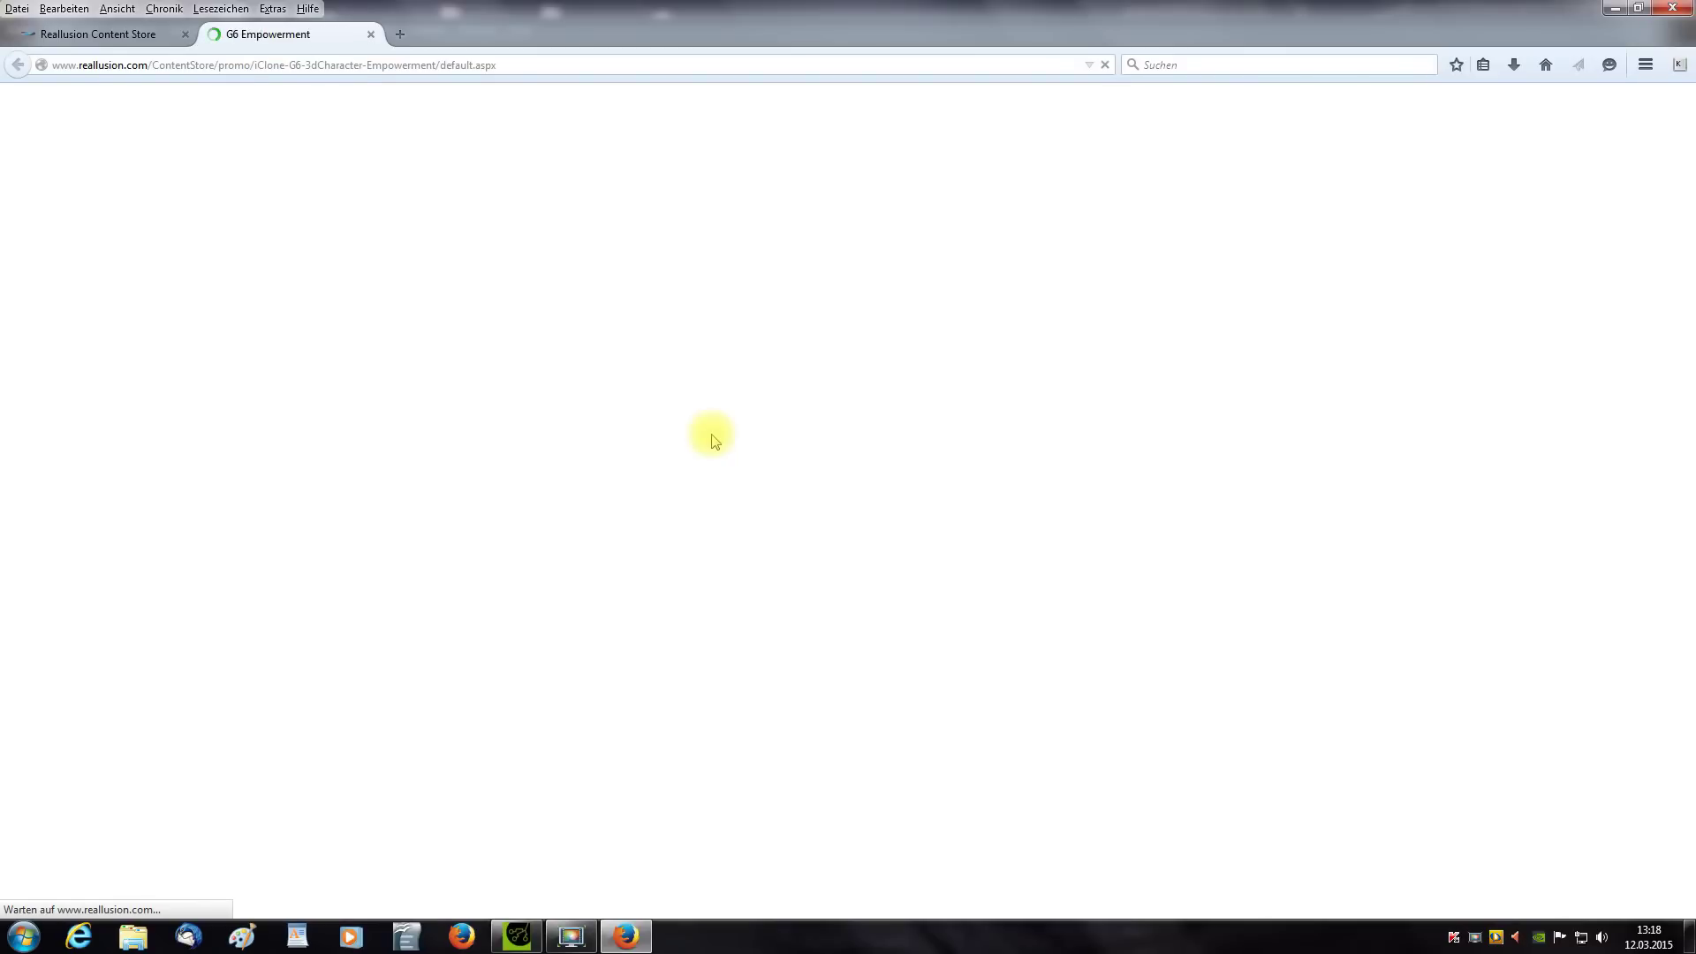
{"action": "scroll", "coordinate": [717, 433], "scroll_direction": "down", "scroll_amount": 2}
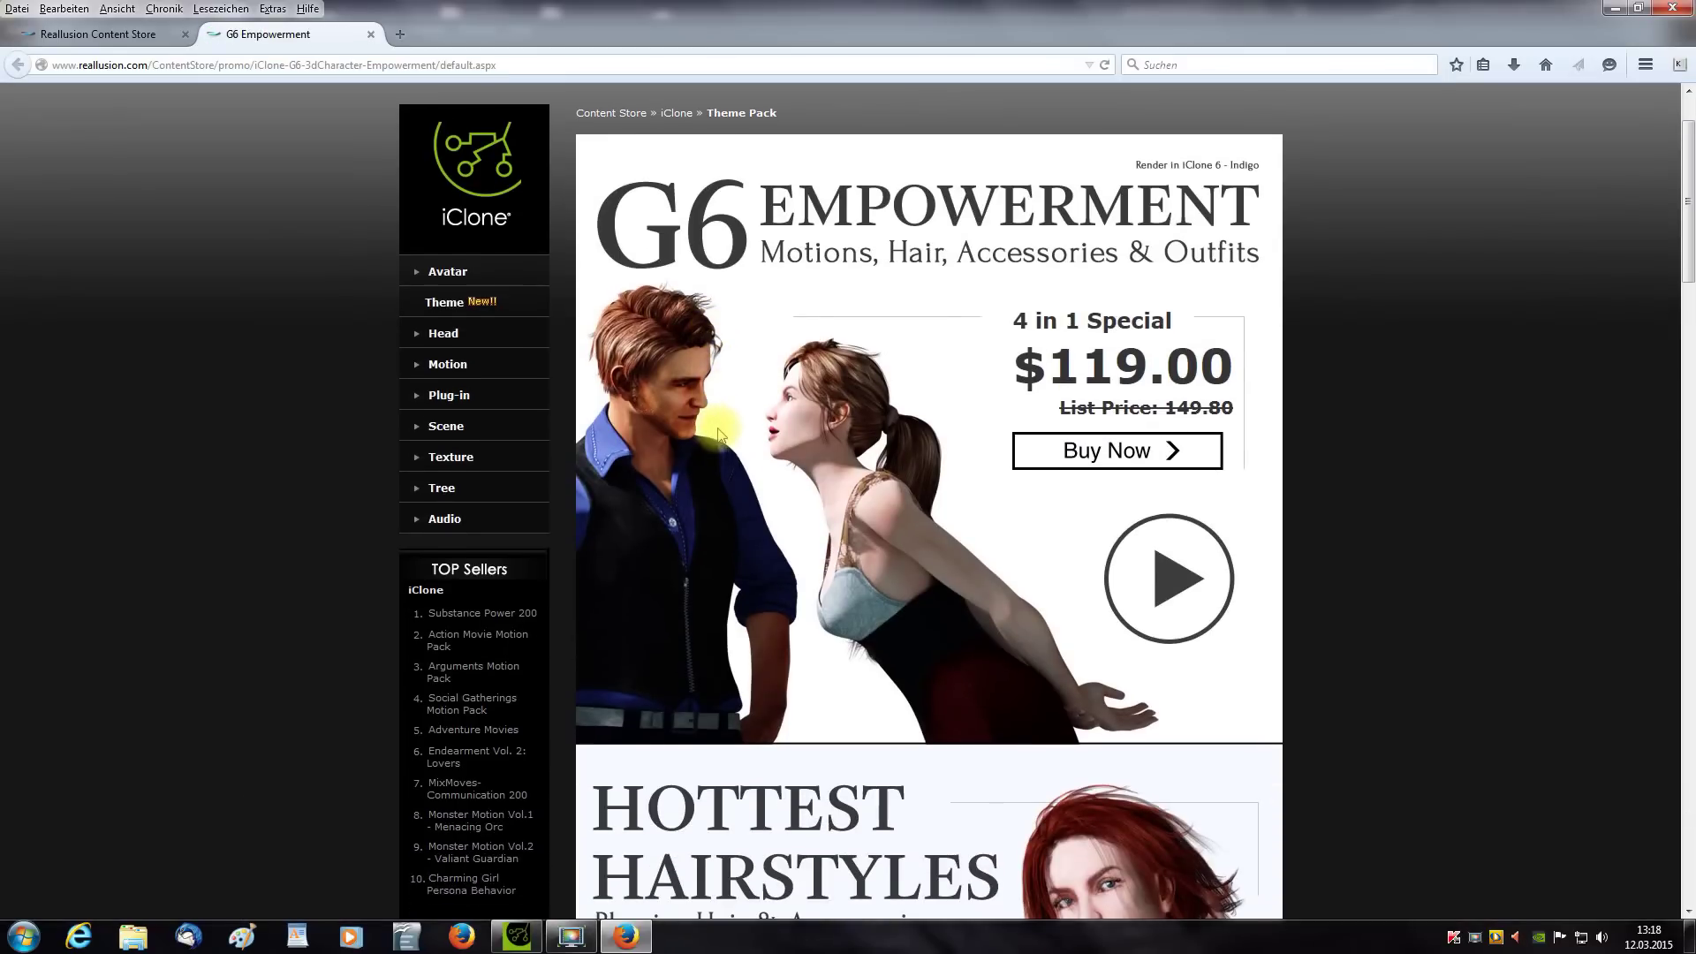
- Browse the Props category under Scene in the Content Store, and close the browser with both its tabs
{"action": "left_click", "coordinate": [437, 428]}
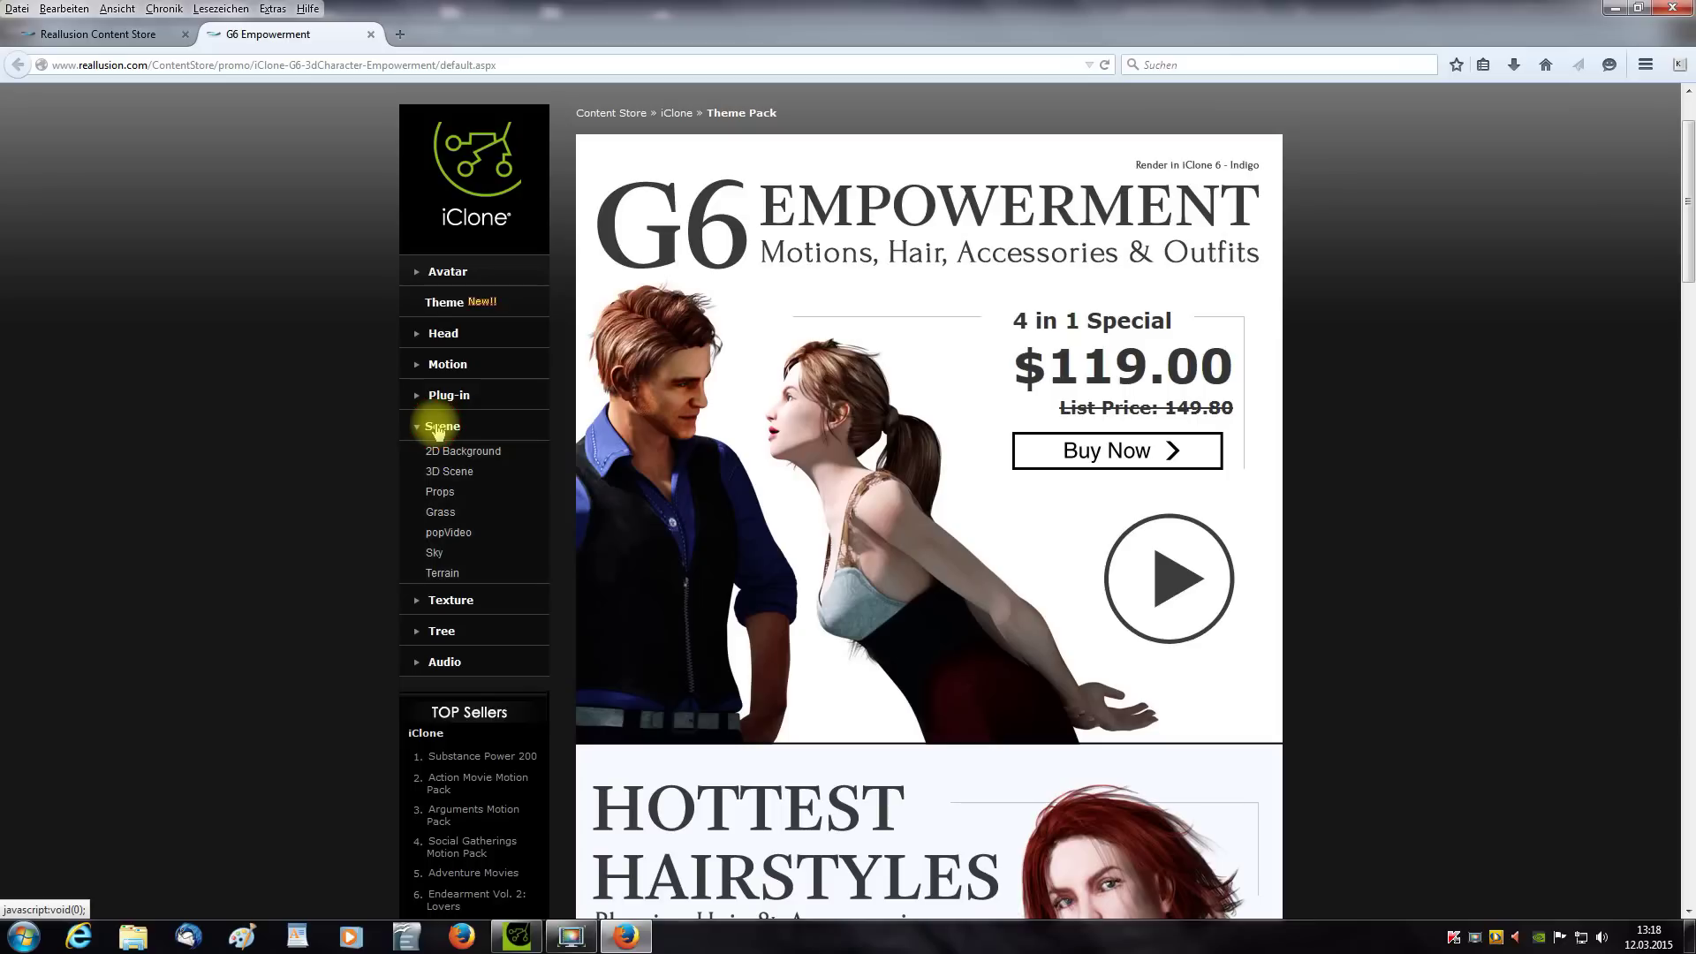
{"action": "left_click", "coordinate": [441, 493]}
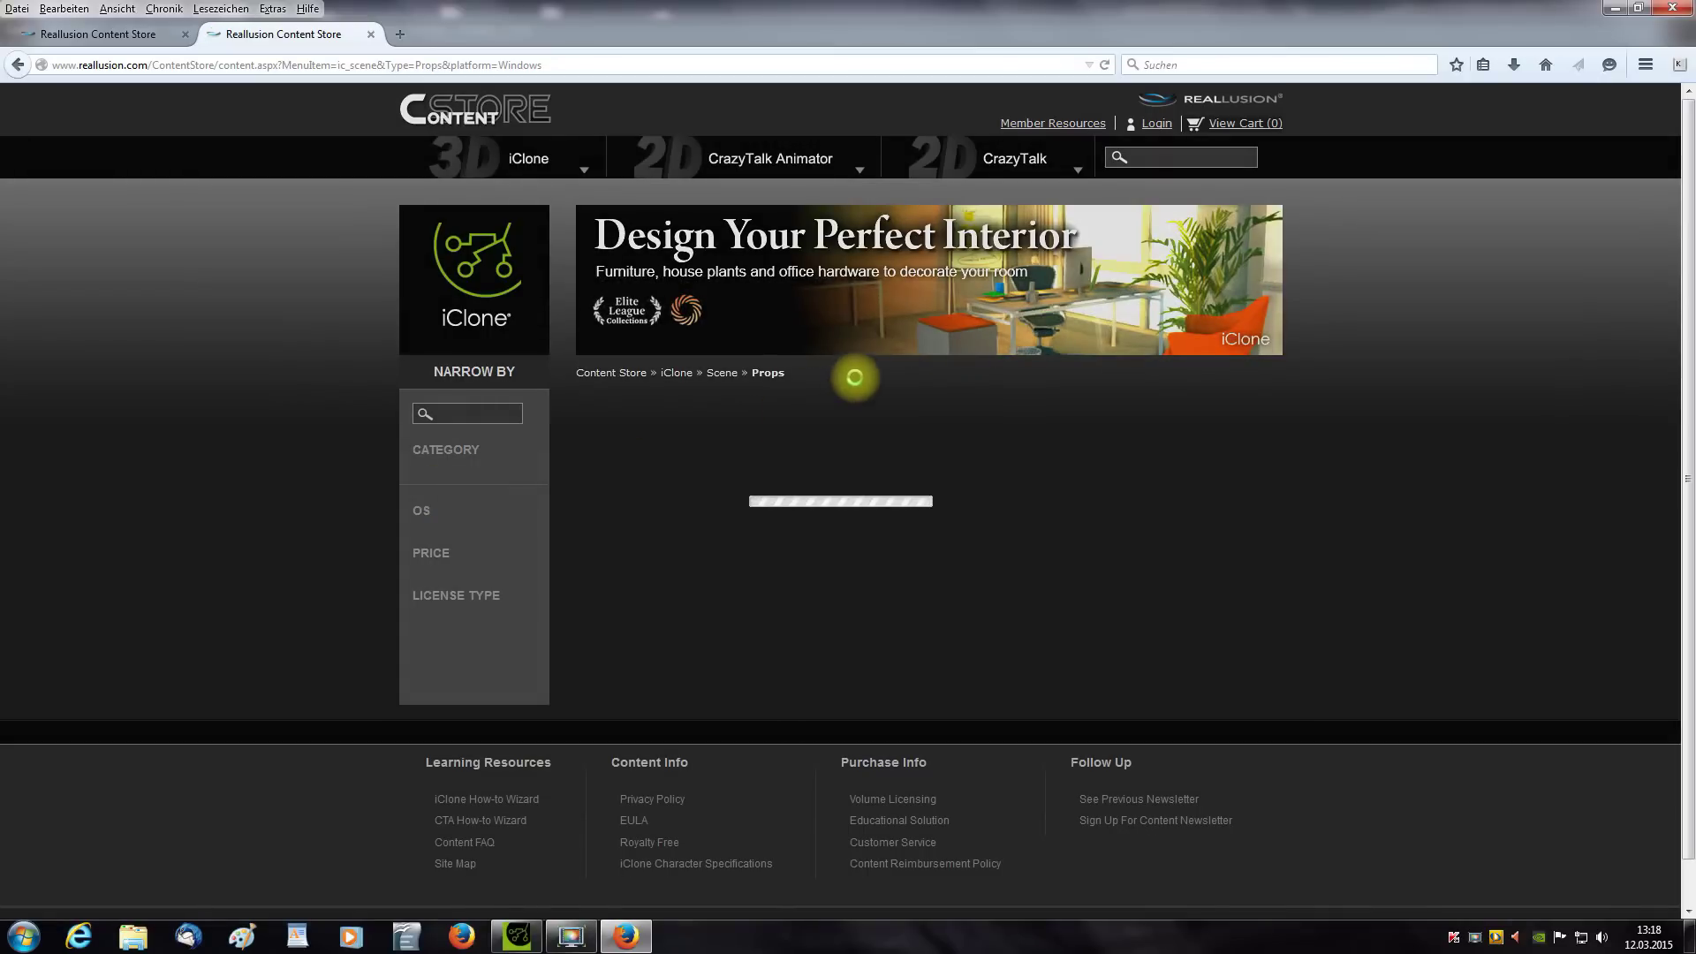
{"action": "scroll", "coordinate": [857, 382], "scroll_direction": "down", "scroll_amount": 3}
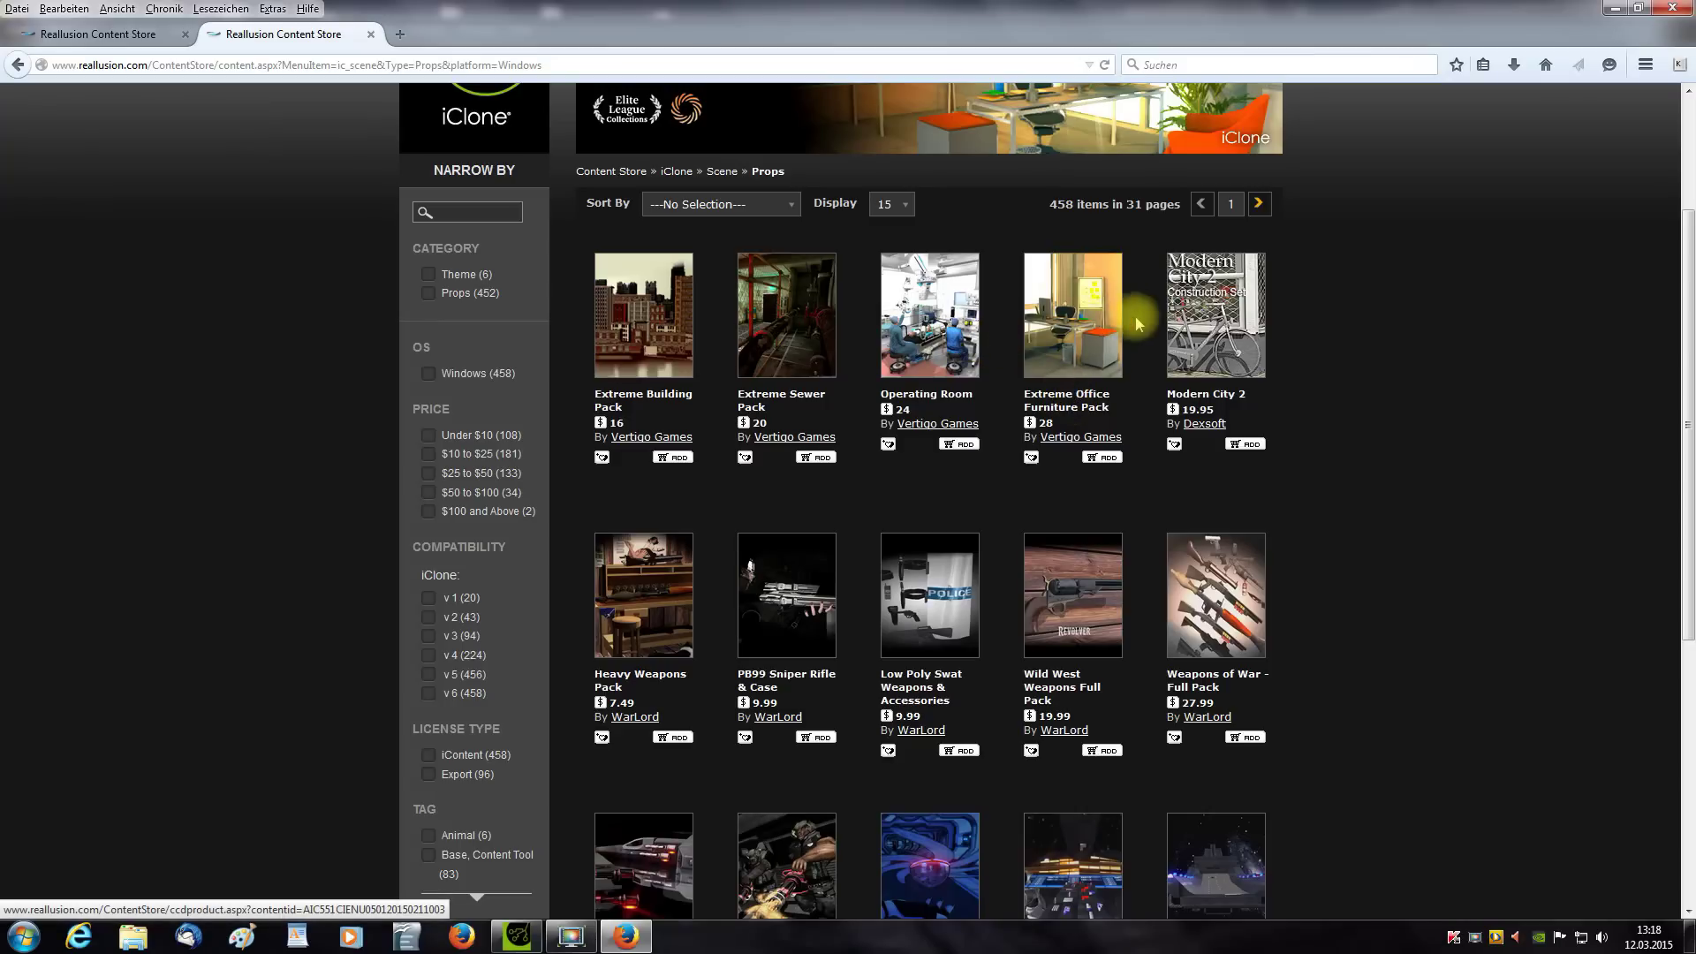
{"action": "left_click", "coordinate": [1679, 9]}
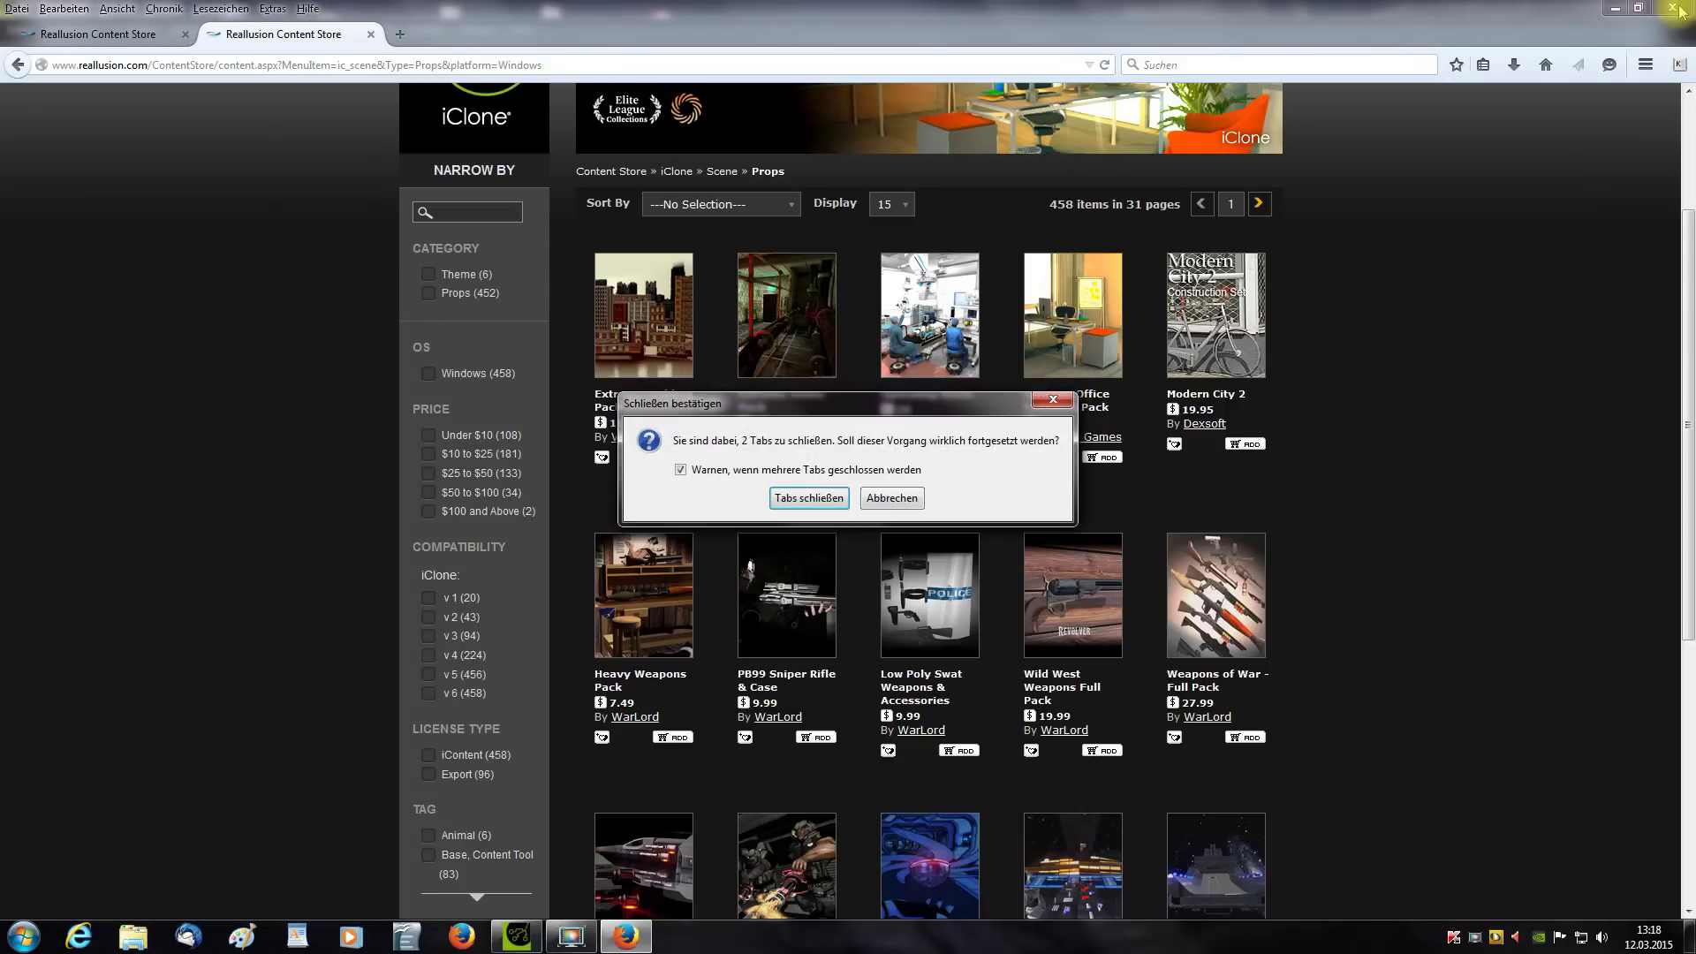
{"action": "left_click", "coordinate": [807, 498]}
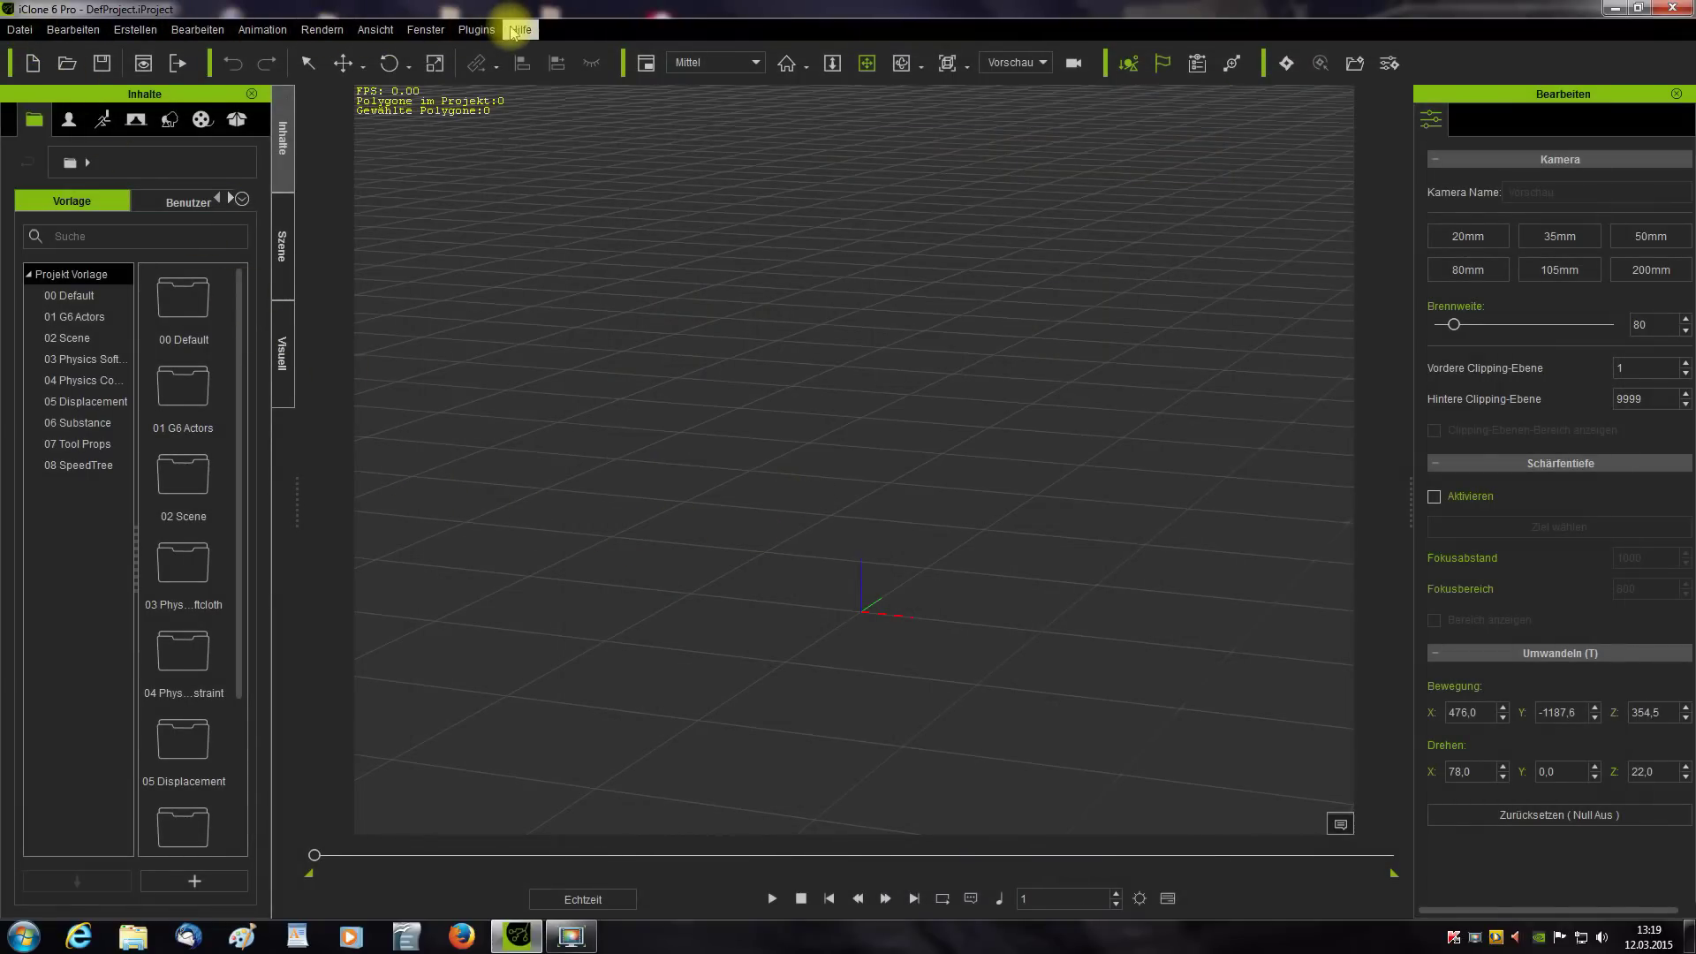
{"action": "left_click", "coordinate": [21, 29]}
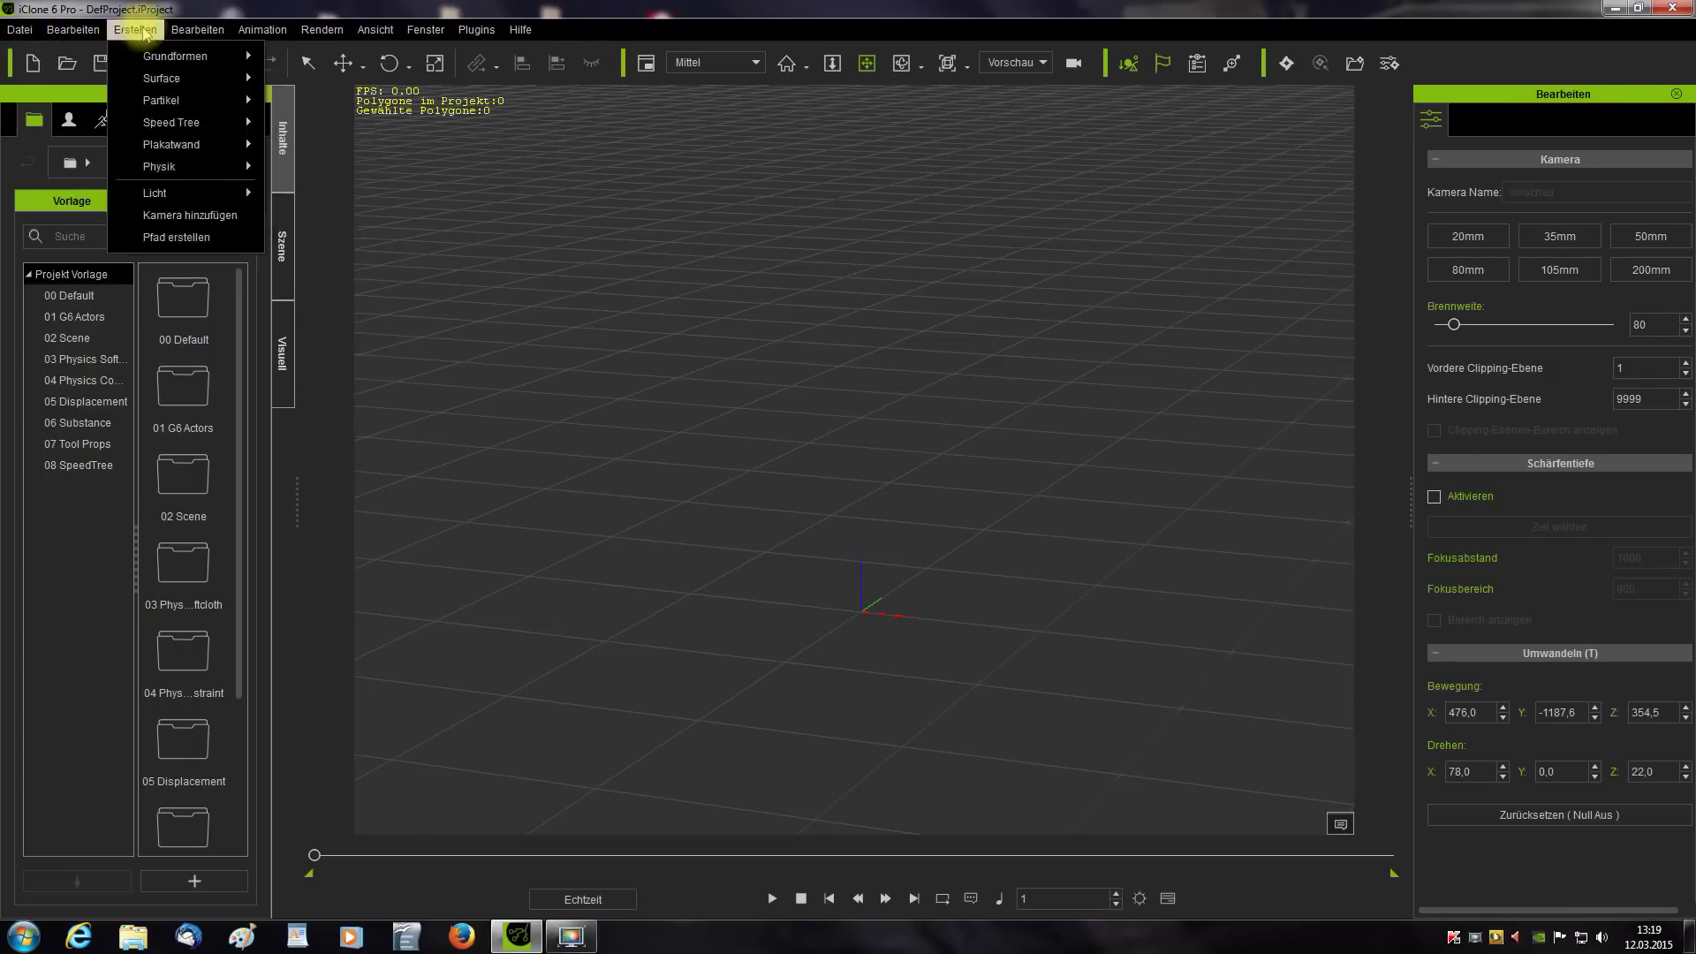
{"action": "left_click", "coordinate": [583, 15]}
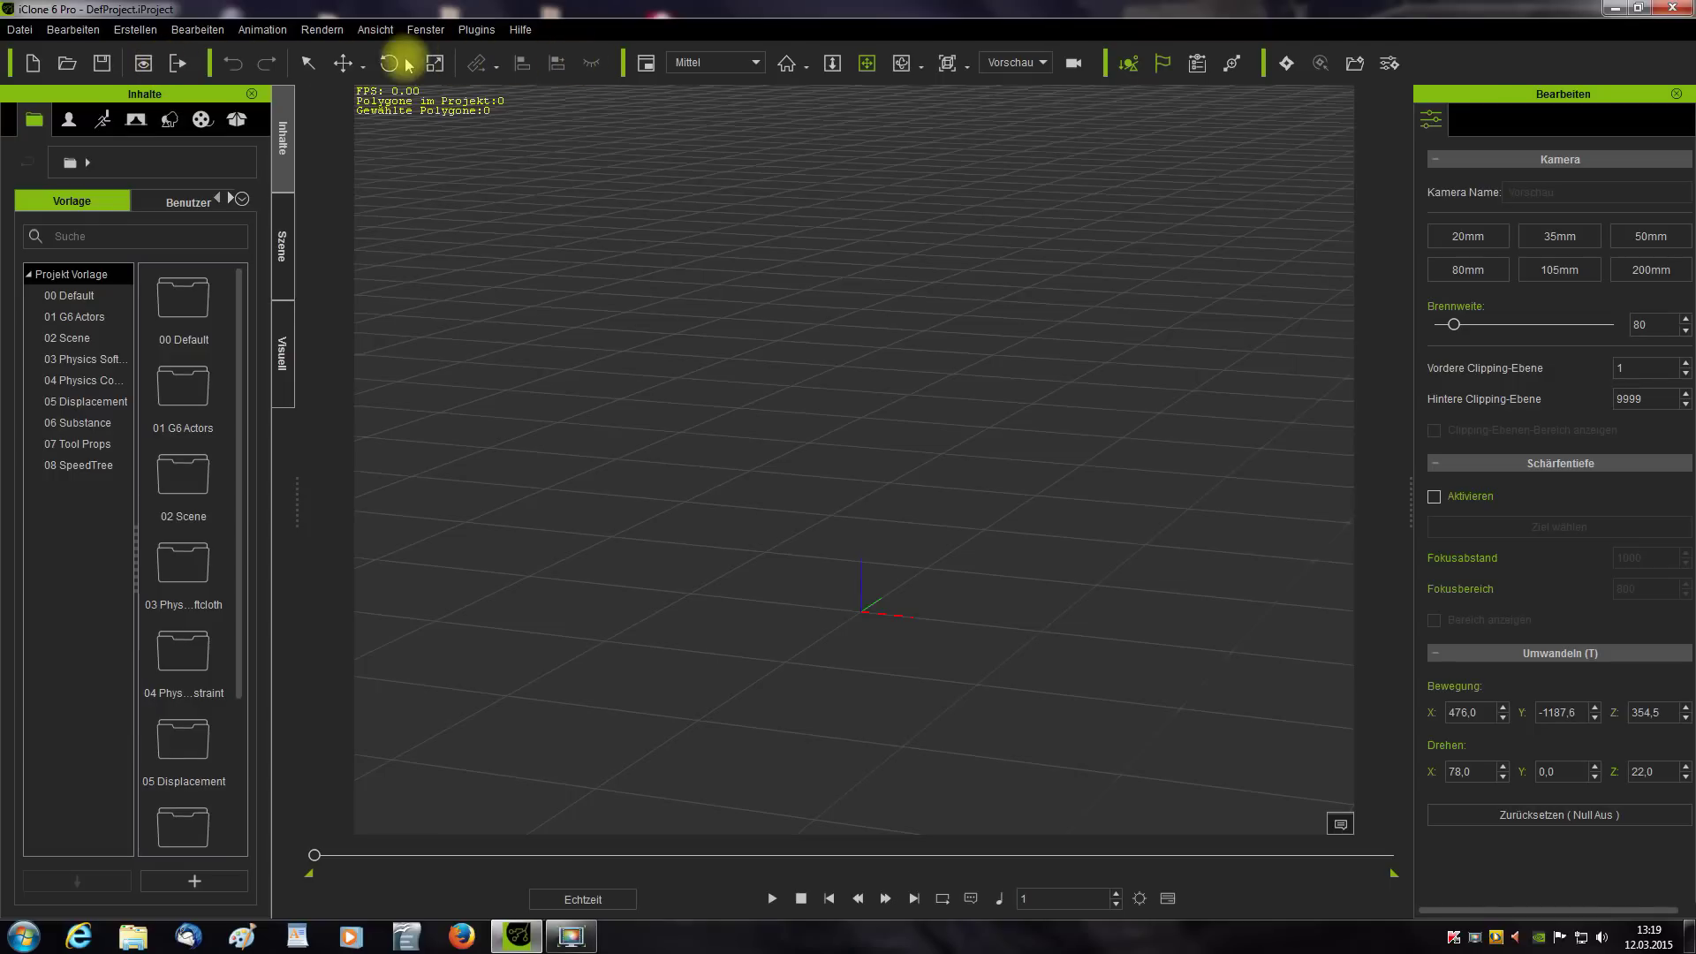
{"action": "left_click", "coordinate": [78, 31]}
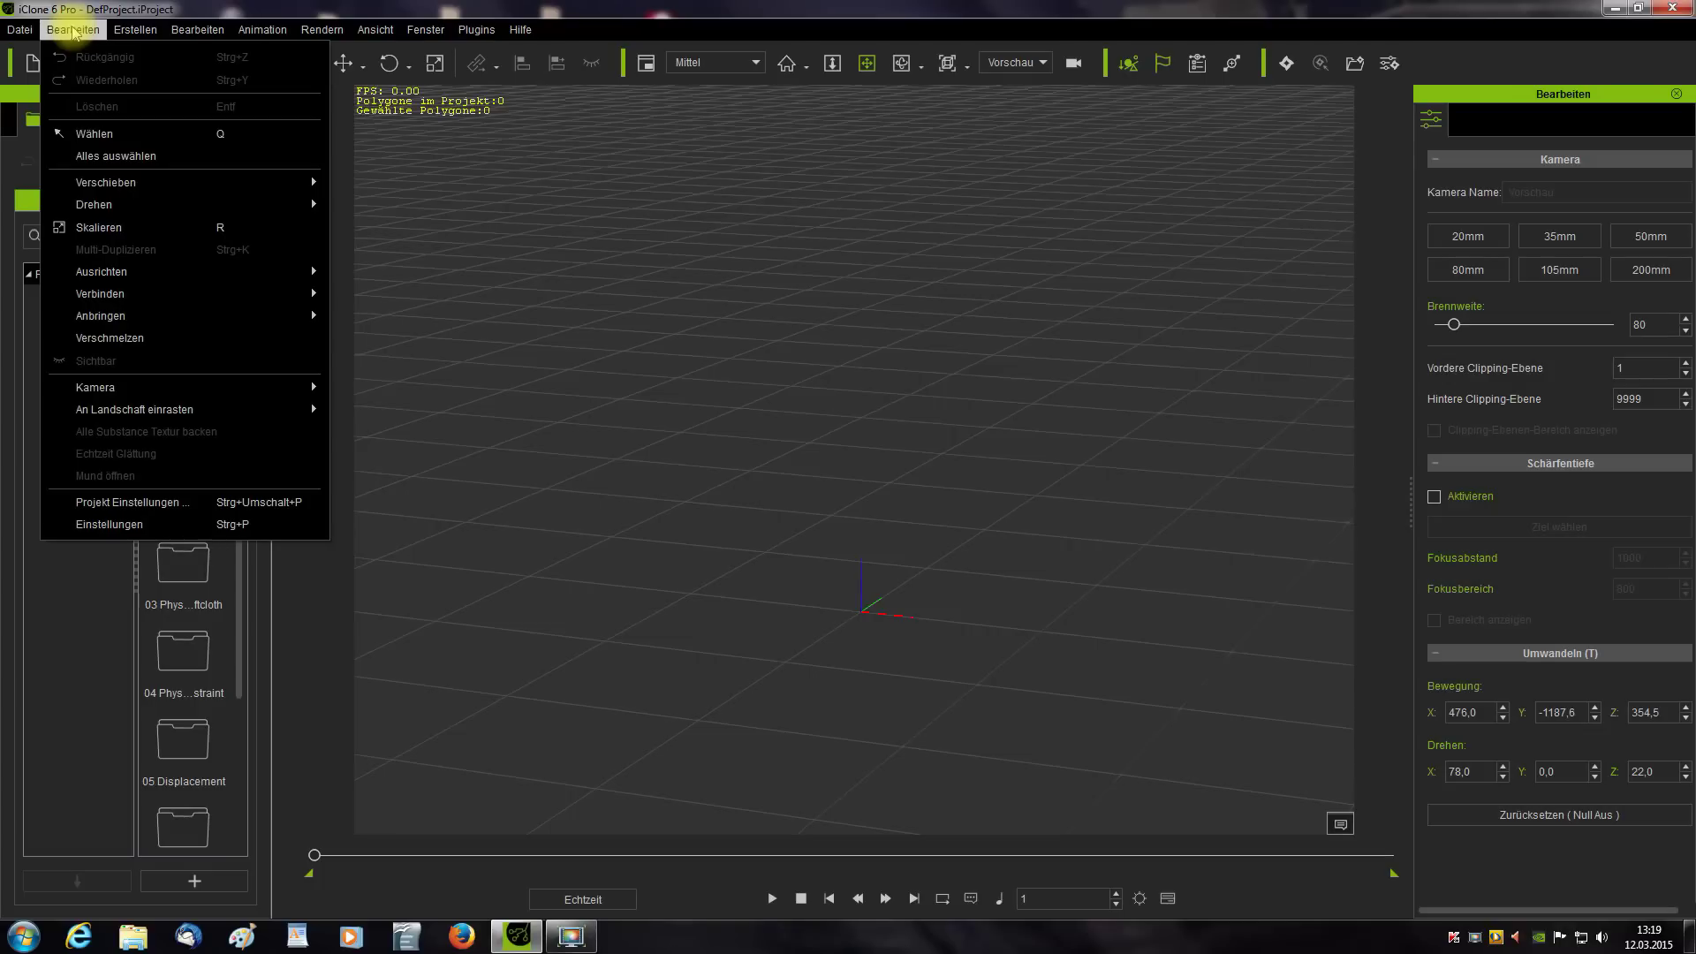
{"action": "mouse_move", "coordinate": [29, 32]}
{"action": "left_click", "coordinate": [447, 140]}
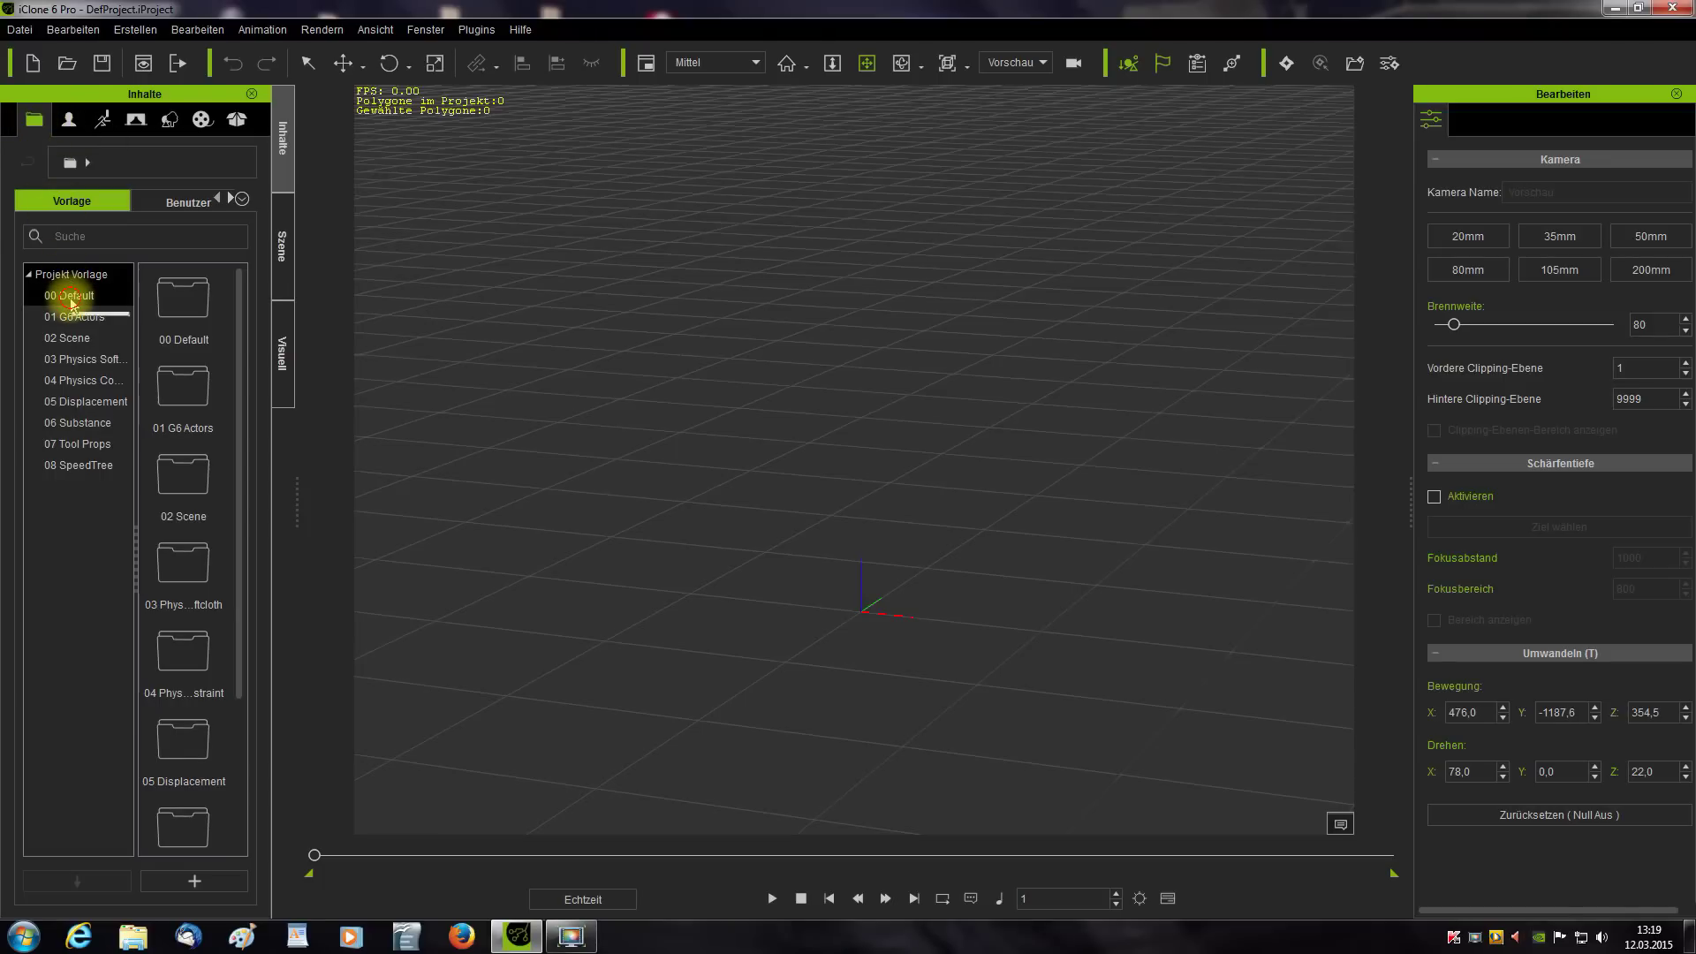
- Browse the project template folders and load the G6 Intro project from 01 G6 Actors
{"action": "left_click", "coordinate": [73, 318]}
{"action": "left_click", "coordinate": [70, 341]}
{"action": "left_click", "coordinate": [76, 360]}
{"action": "left_click", "coordinate": [77, 379]}
{"action": "left_click", "coordinate": [76, 318]}
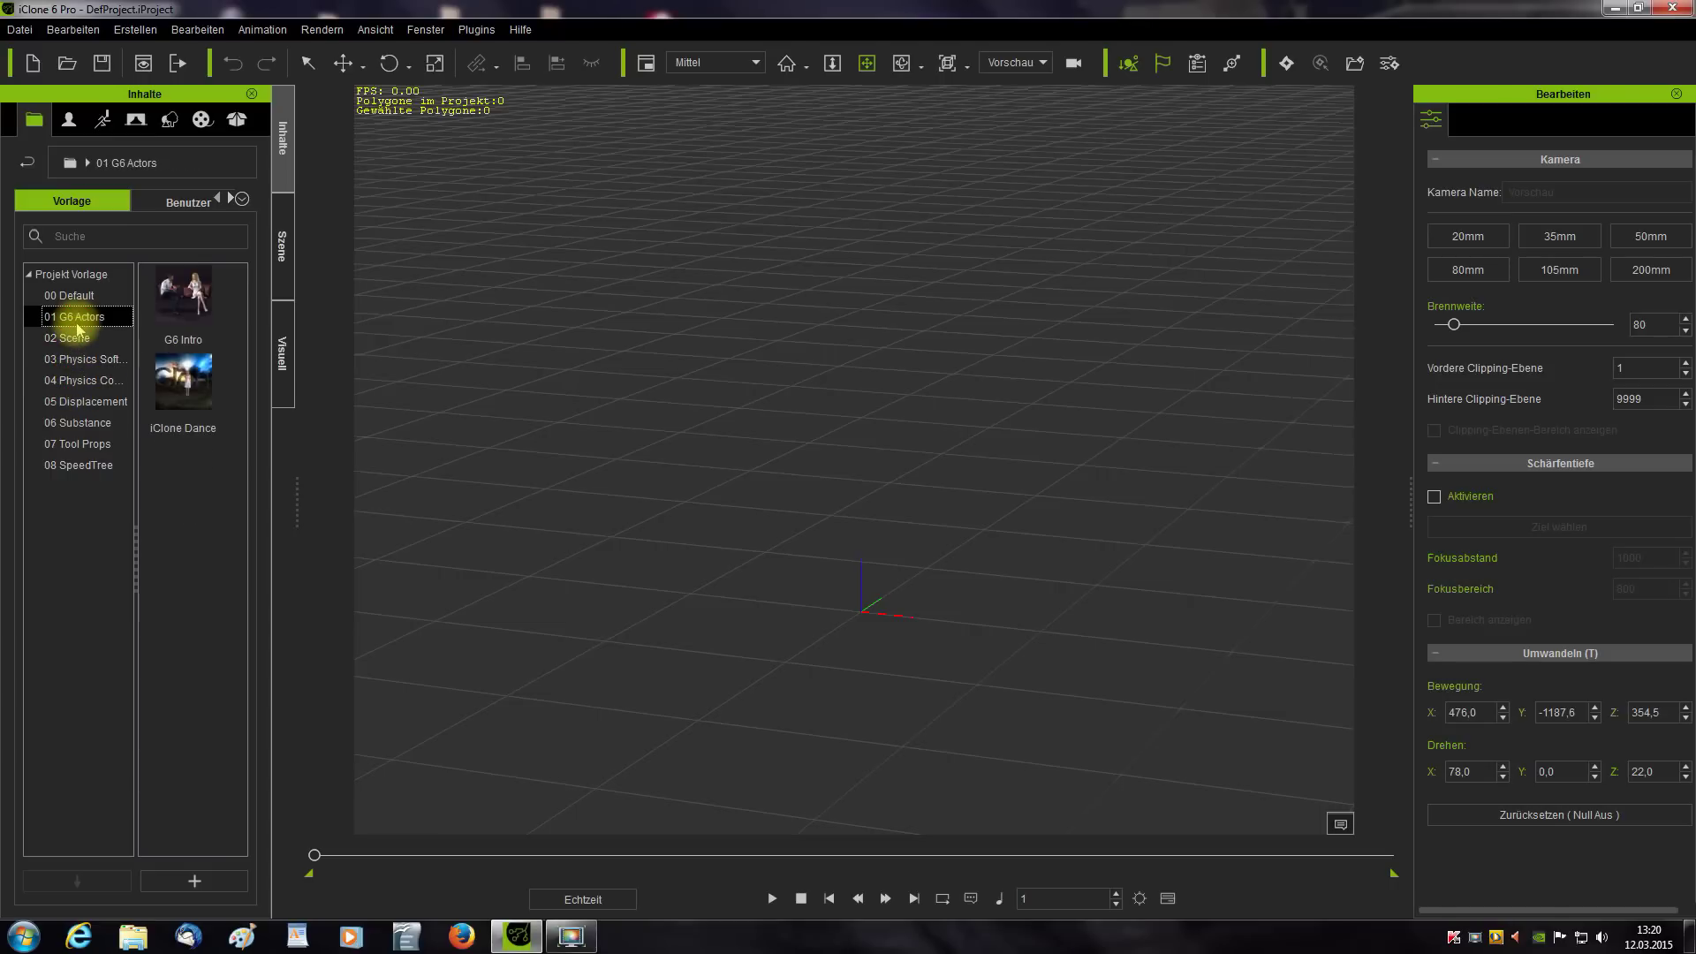
{"action": "left_click", "coordinate": [186, 303]}
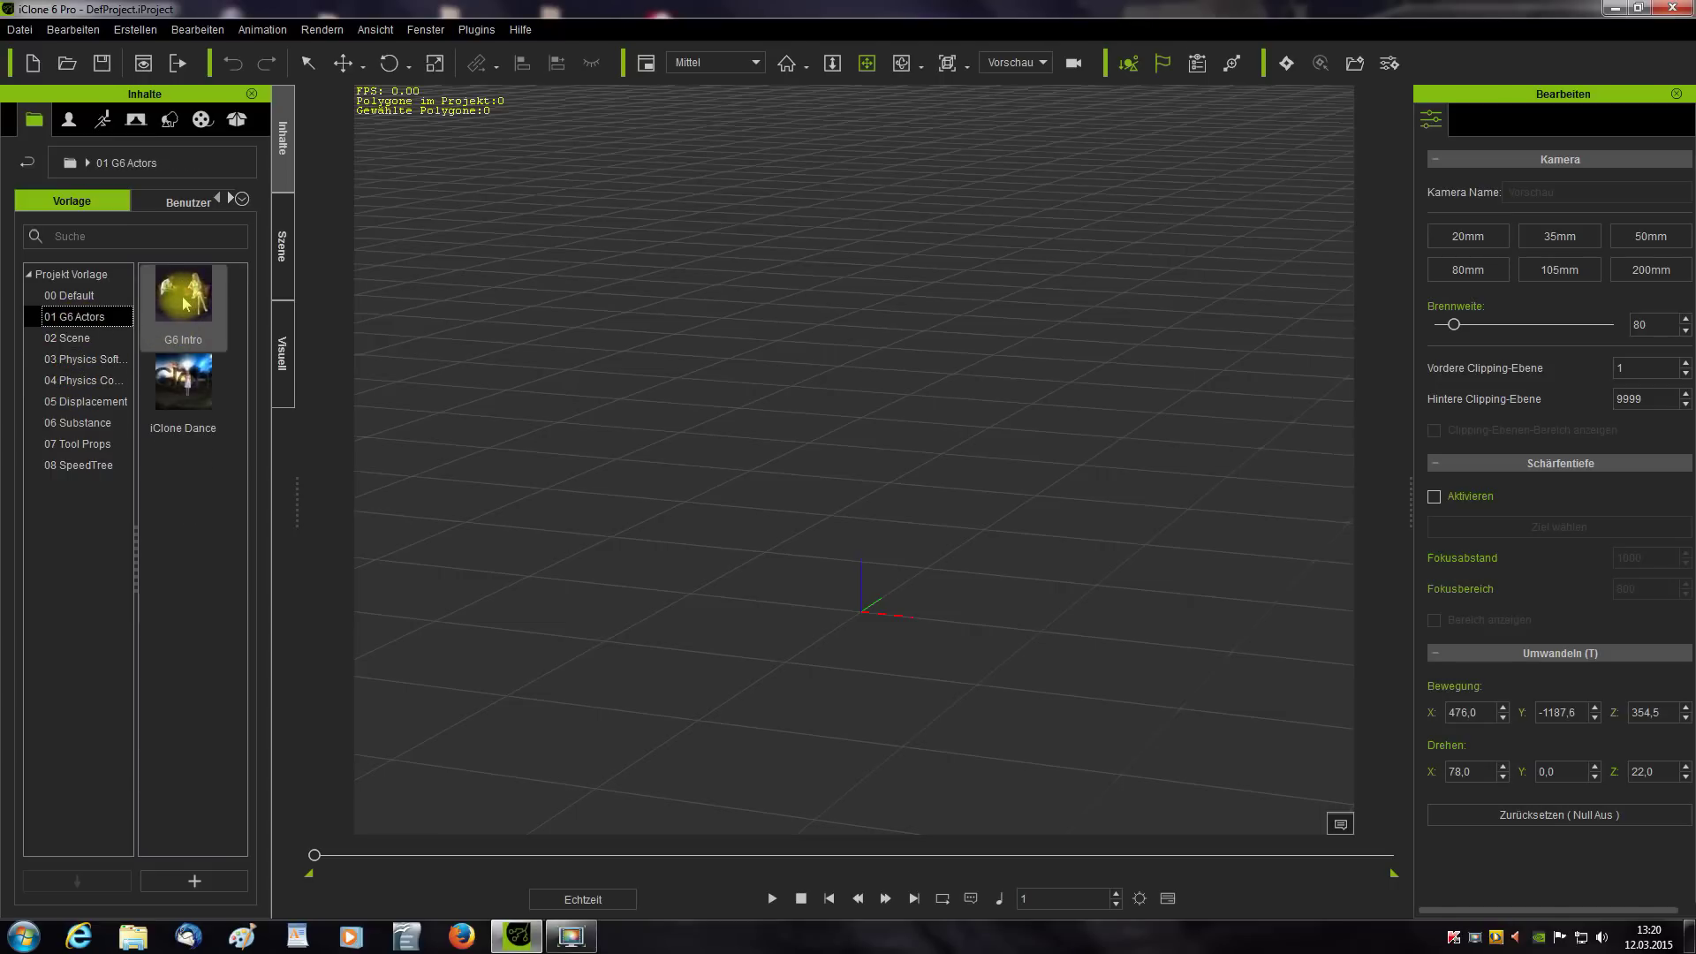
{"action": "left_click", "coordinate": [185, 303]}
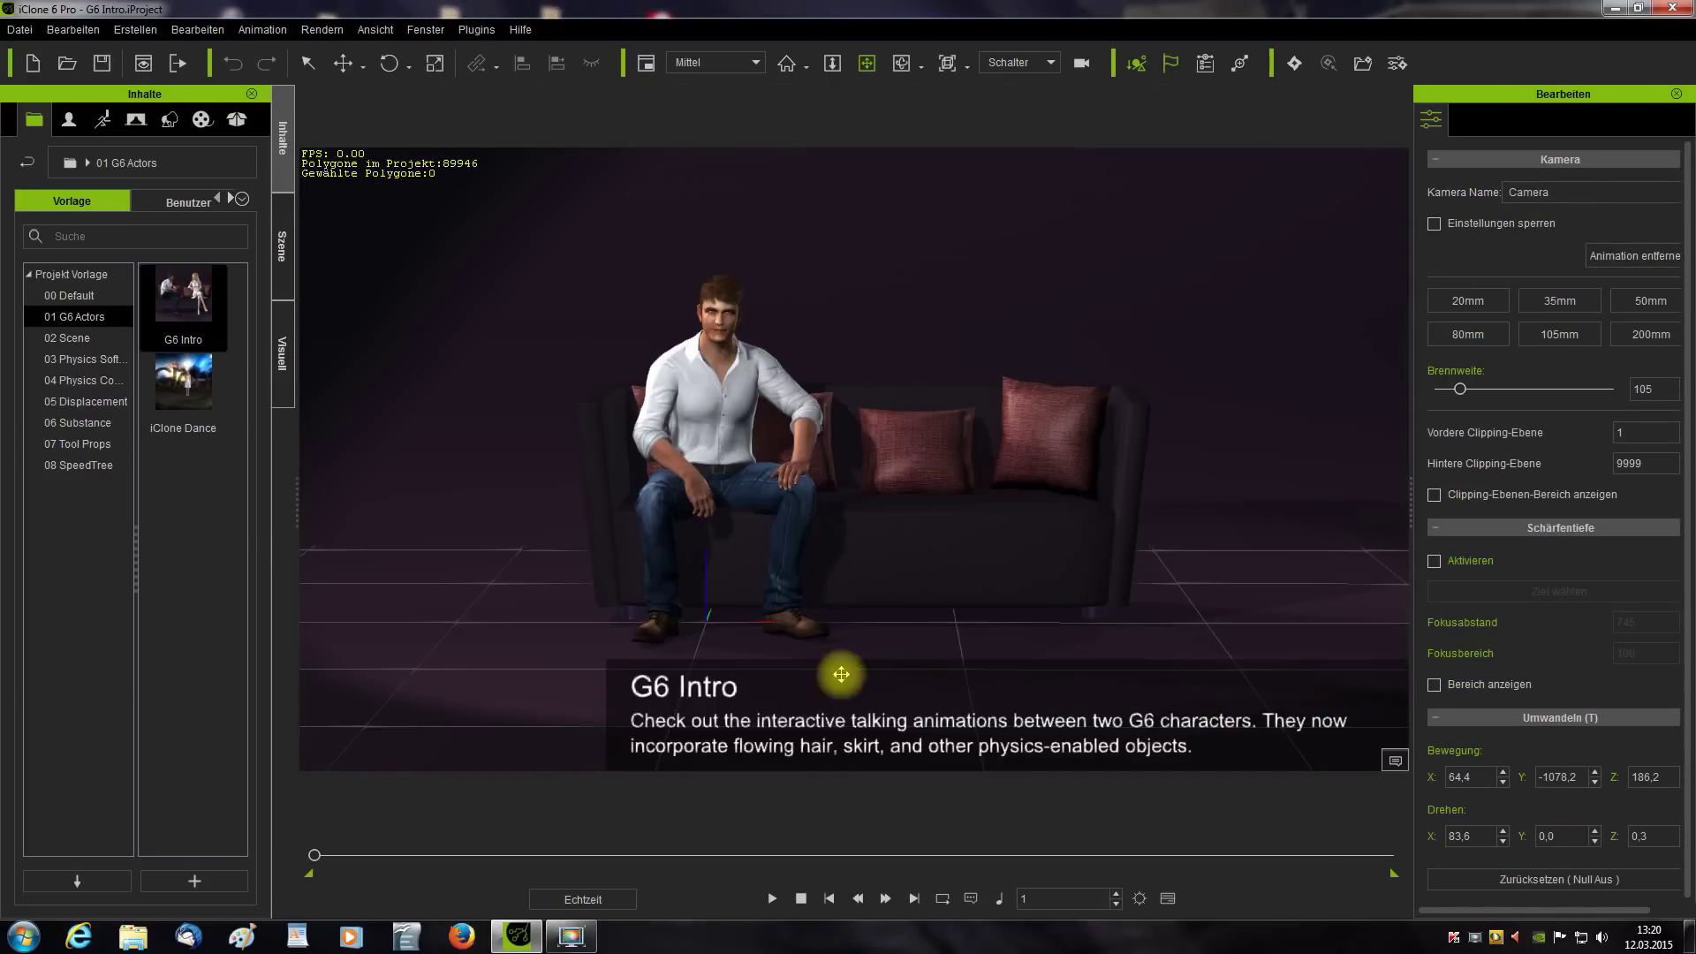
{"action": "left_click", "coordinate": [802, 898]}
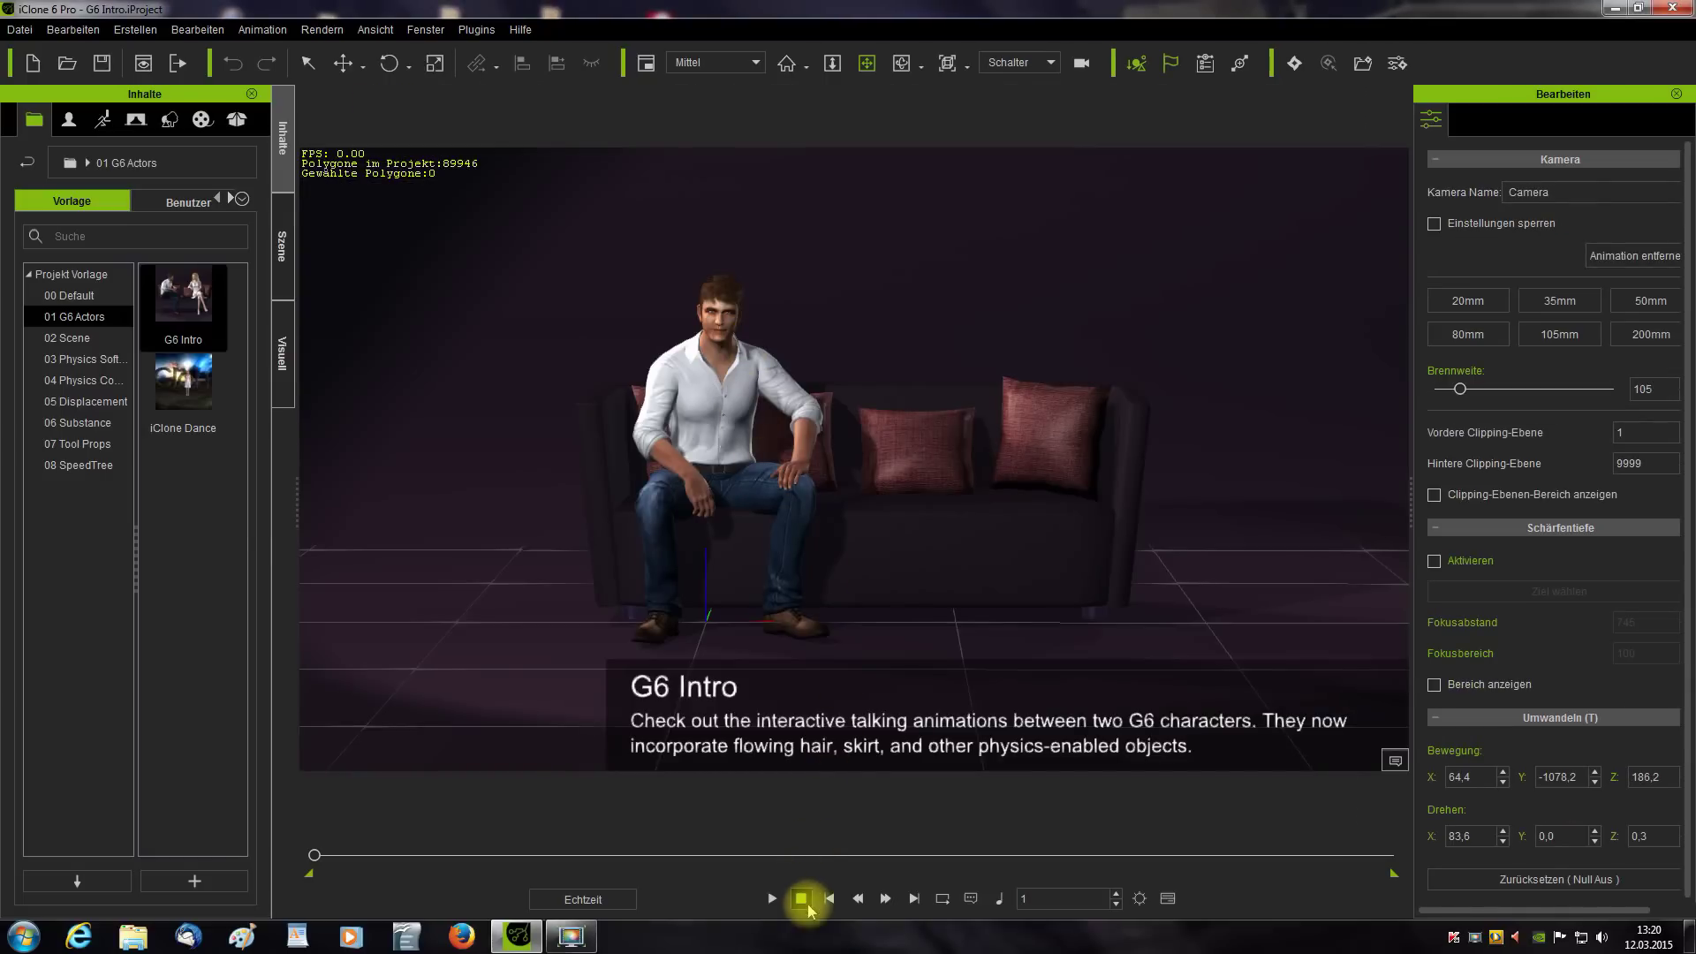
{"action": "left_click", "coordinate": [315, 856]}
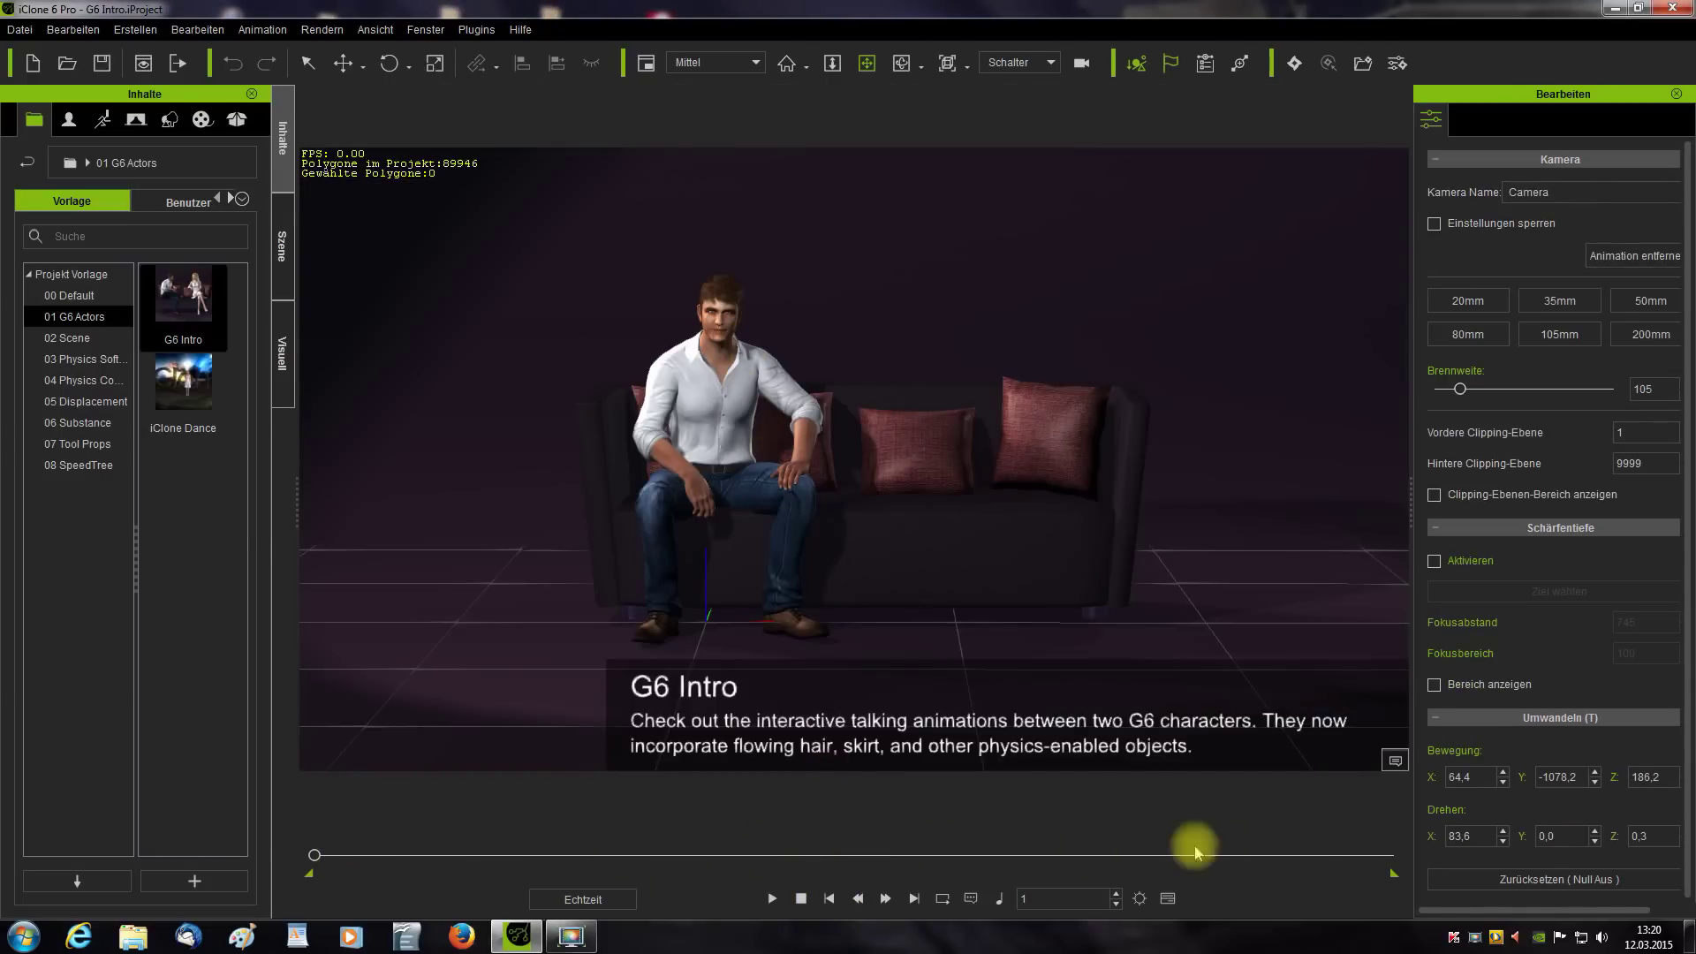
{"action": "left_click", "coordinate": [613, 902]}
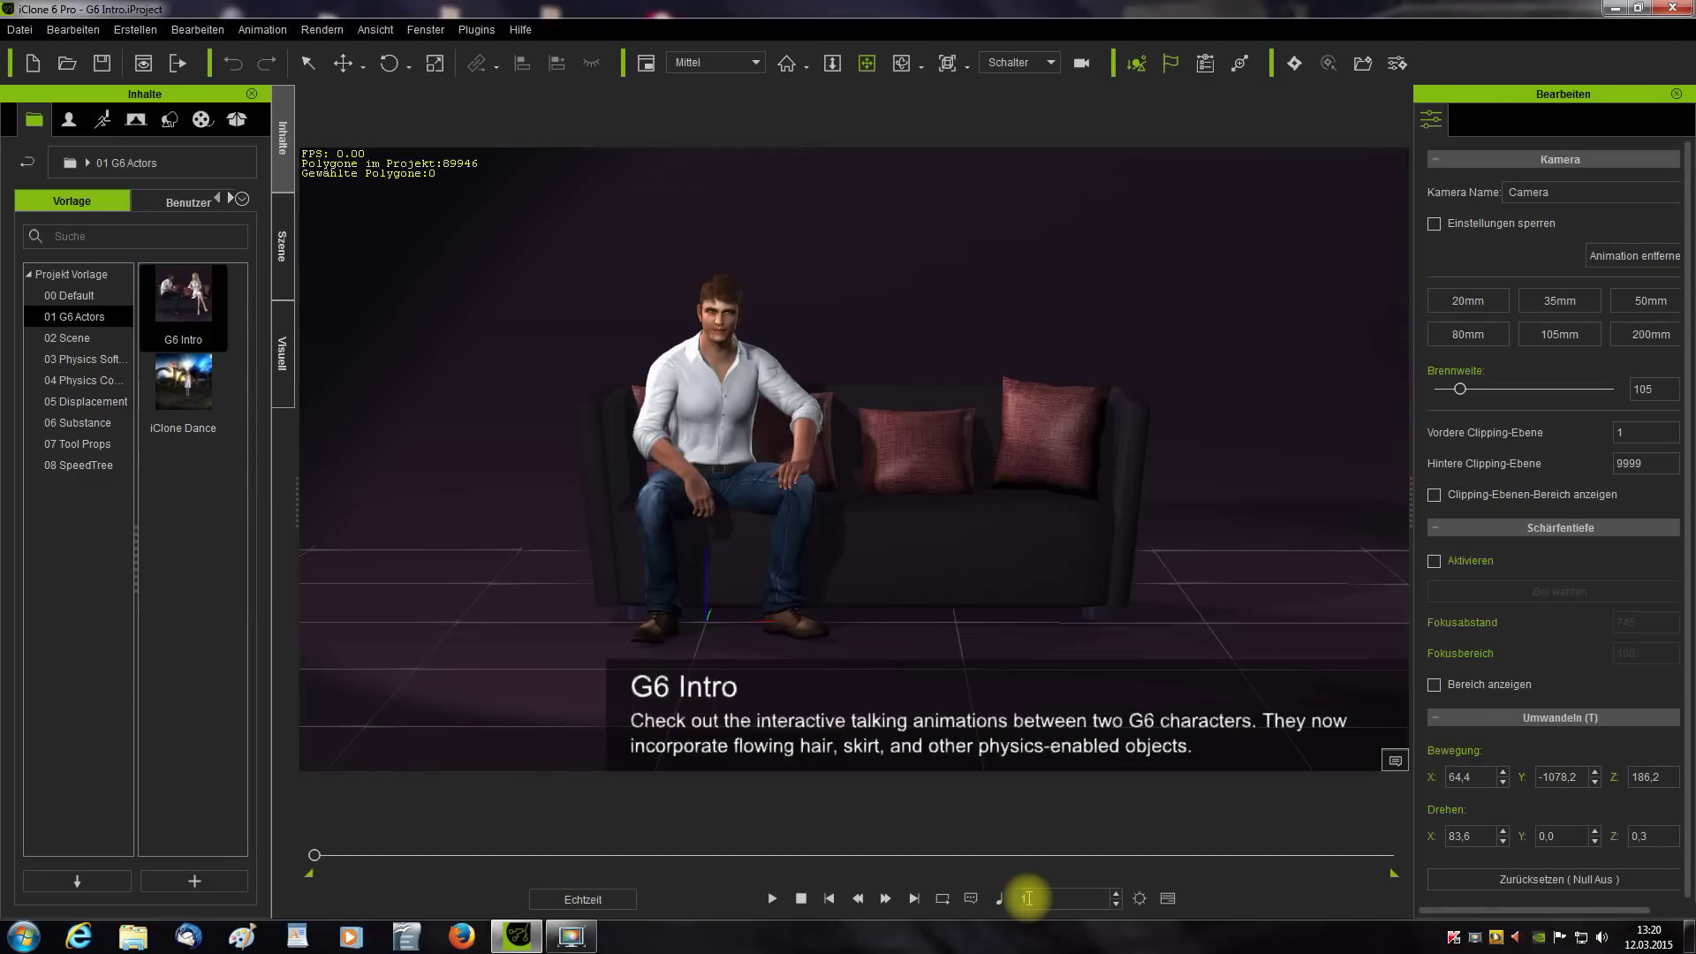
{"action": "left_click", "coordinate": [1031, 899]}
{"action": "type", "text": "1"}
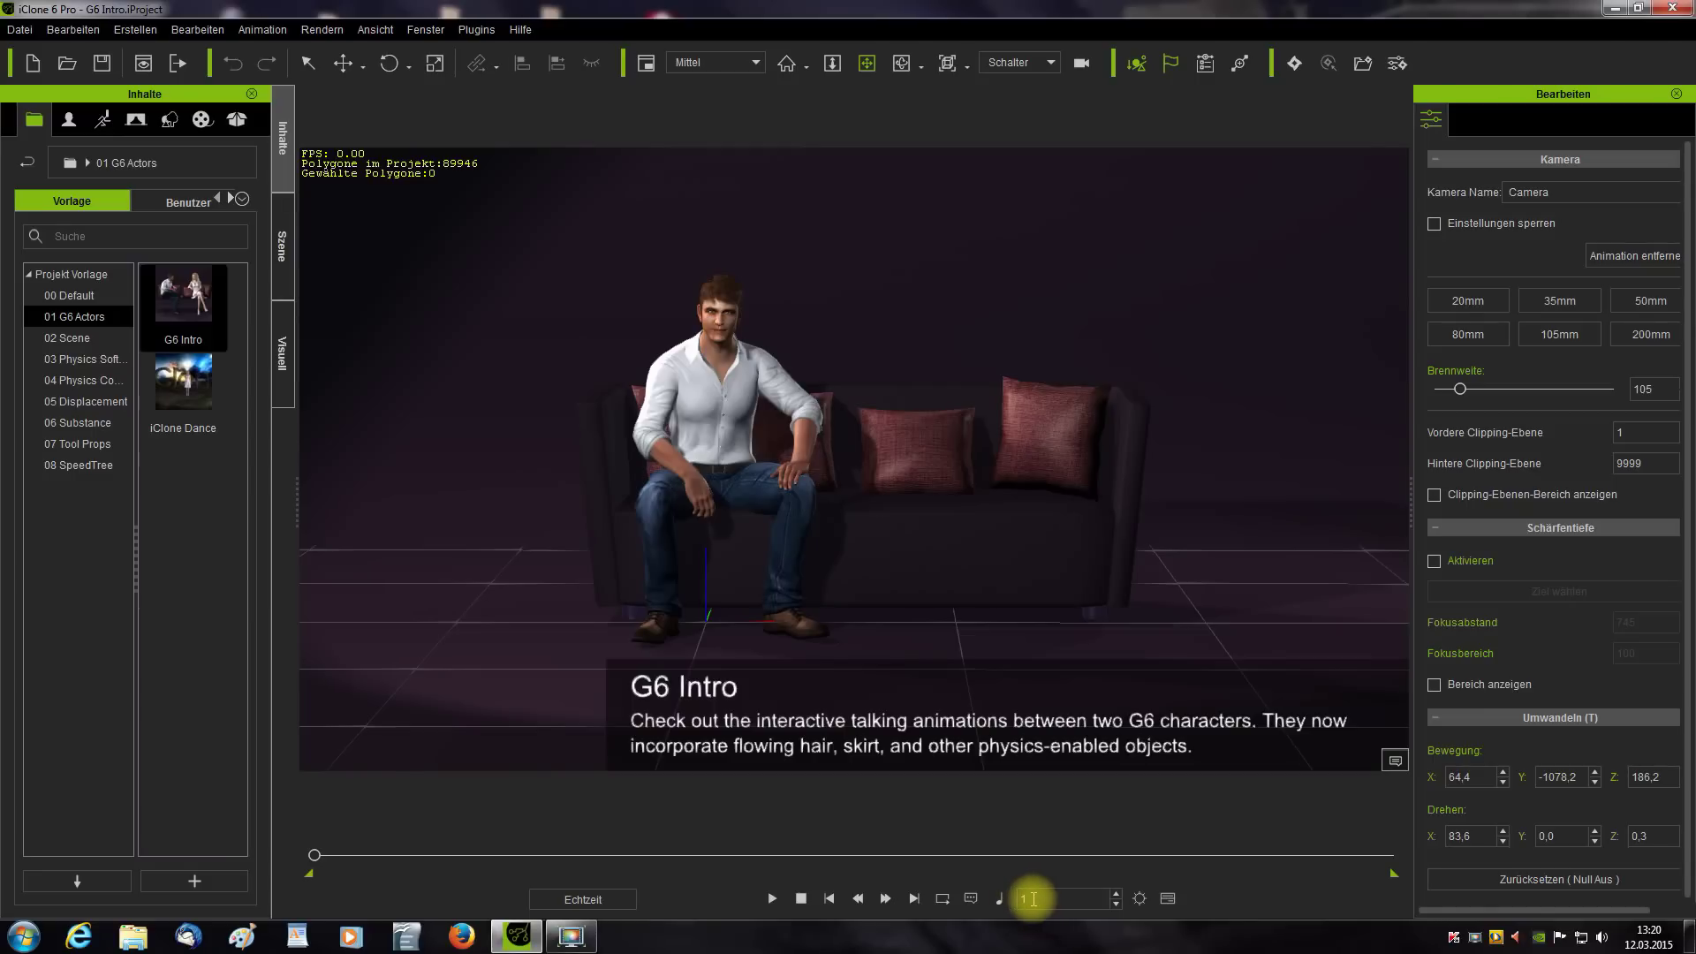
- Show the project timeline, move its window slightly lower over the viewport, and hide it again
{"action": "left_click", "coordinate": [1167, 898]}
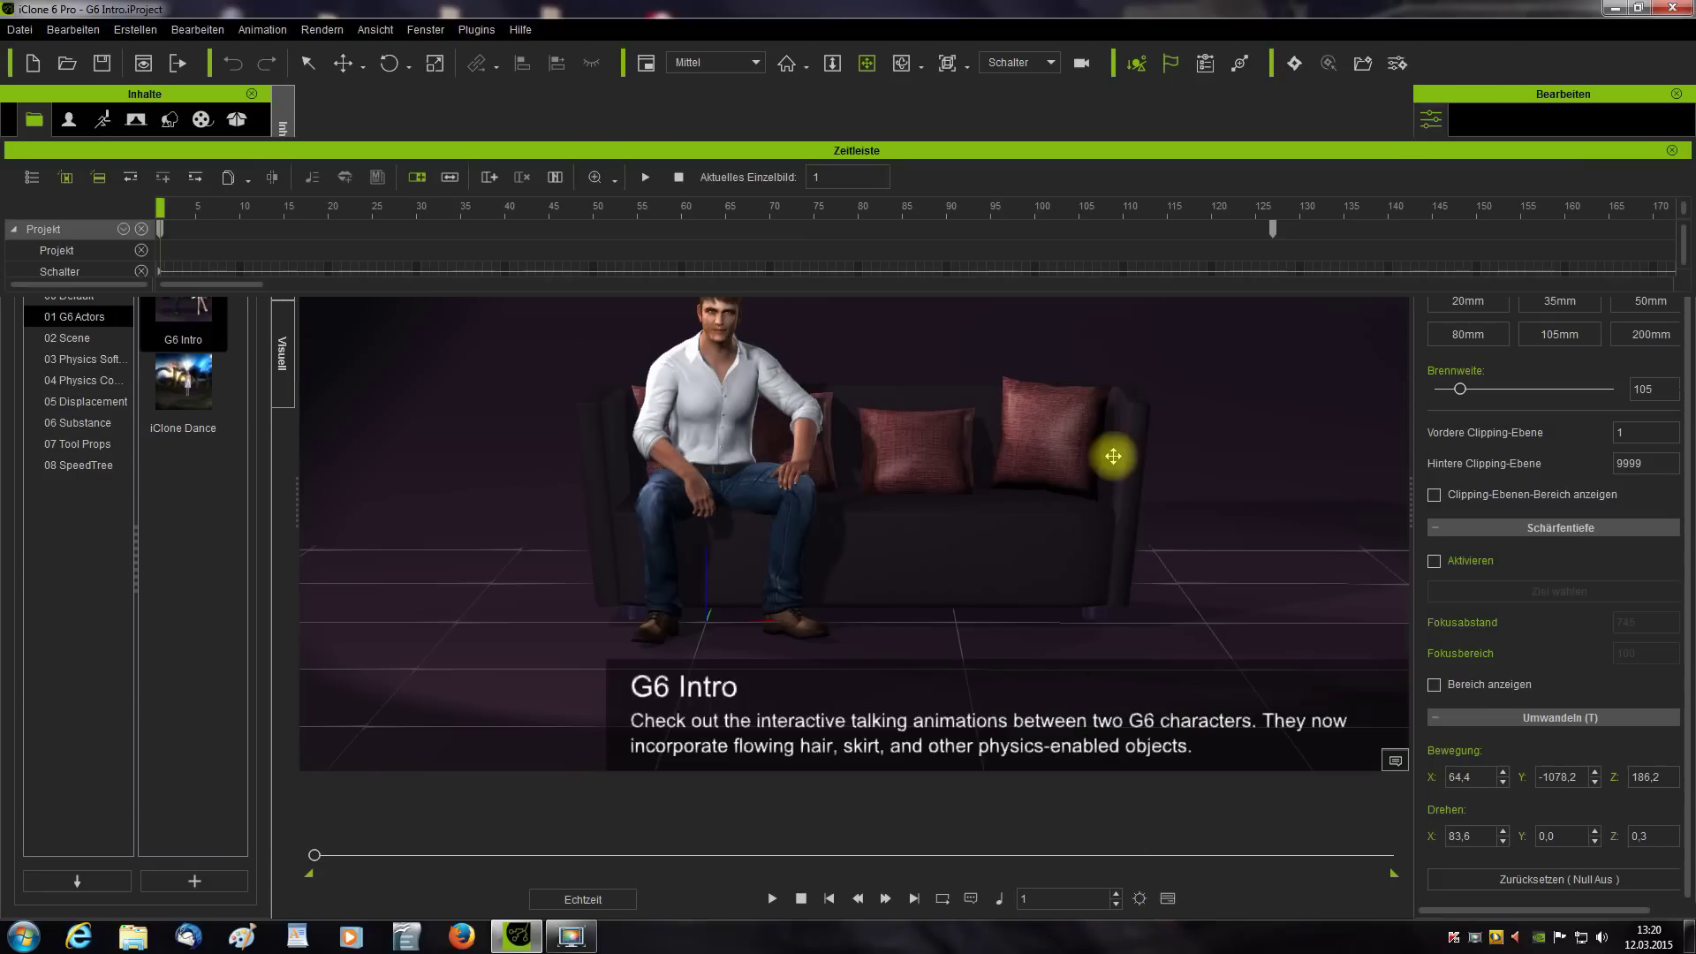
{"action": "left_click_drag", "start_coordinate": [1051, 158], "coordinate": [1060, 204]}
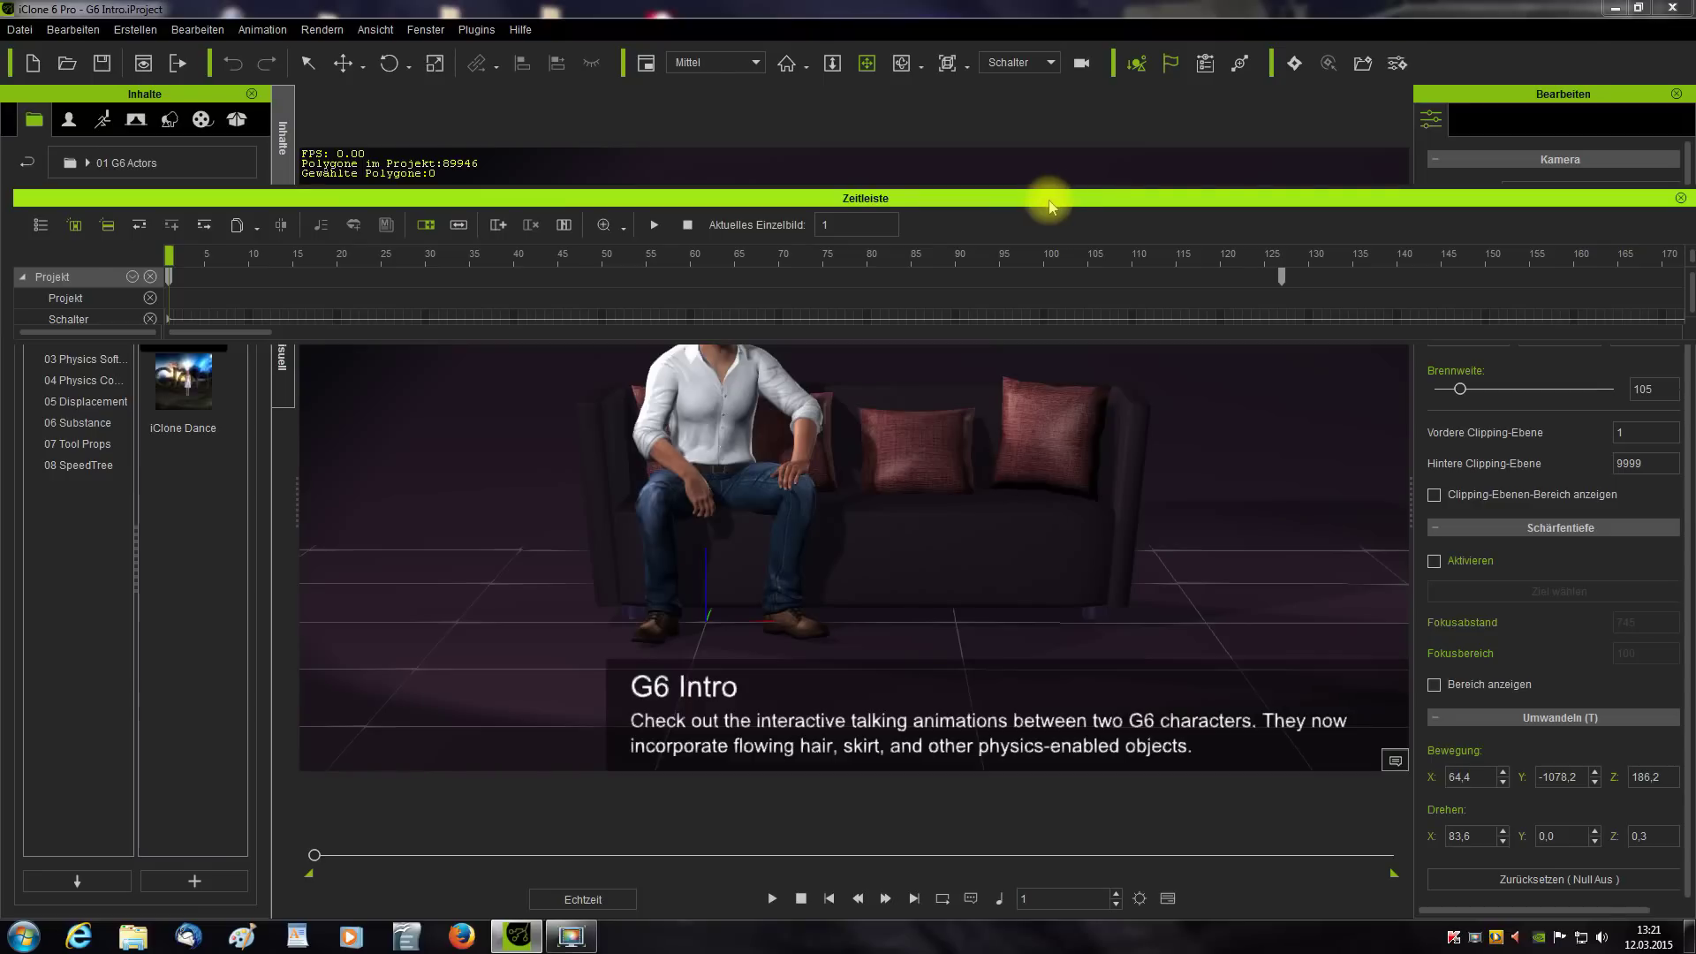
{"action": "key", "text": "F3"}
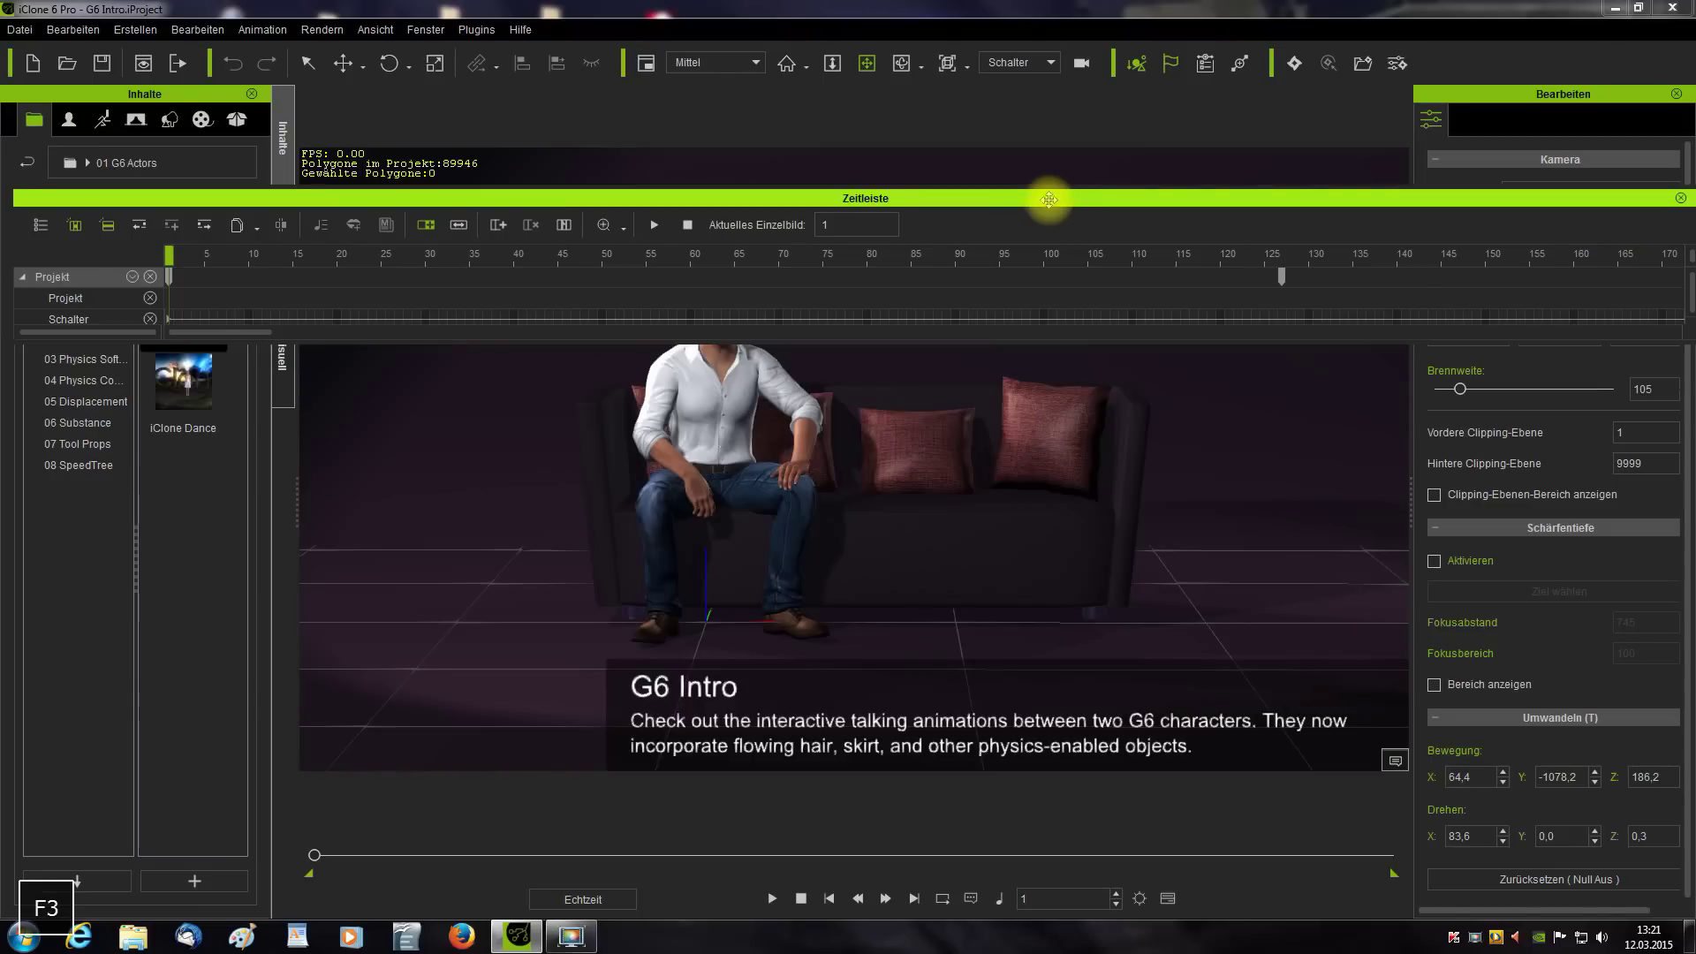
{"action": "key", "text": "F3"}
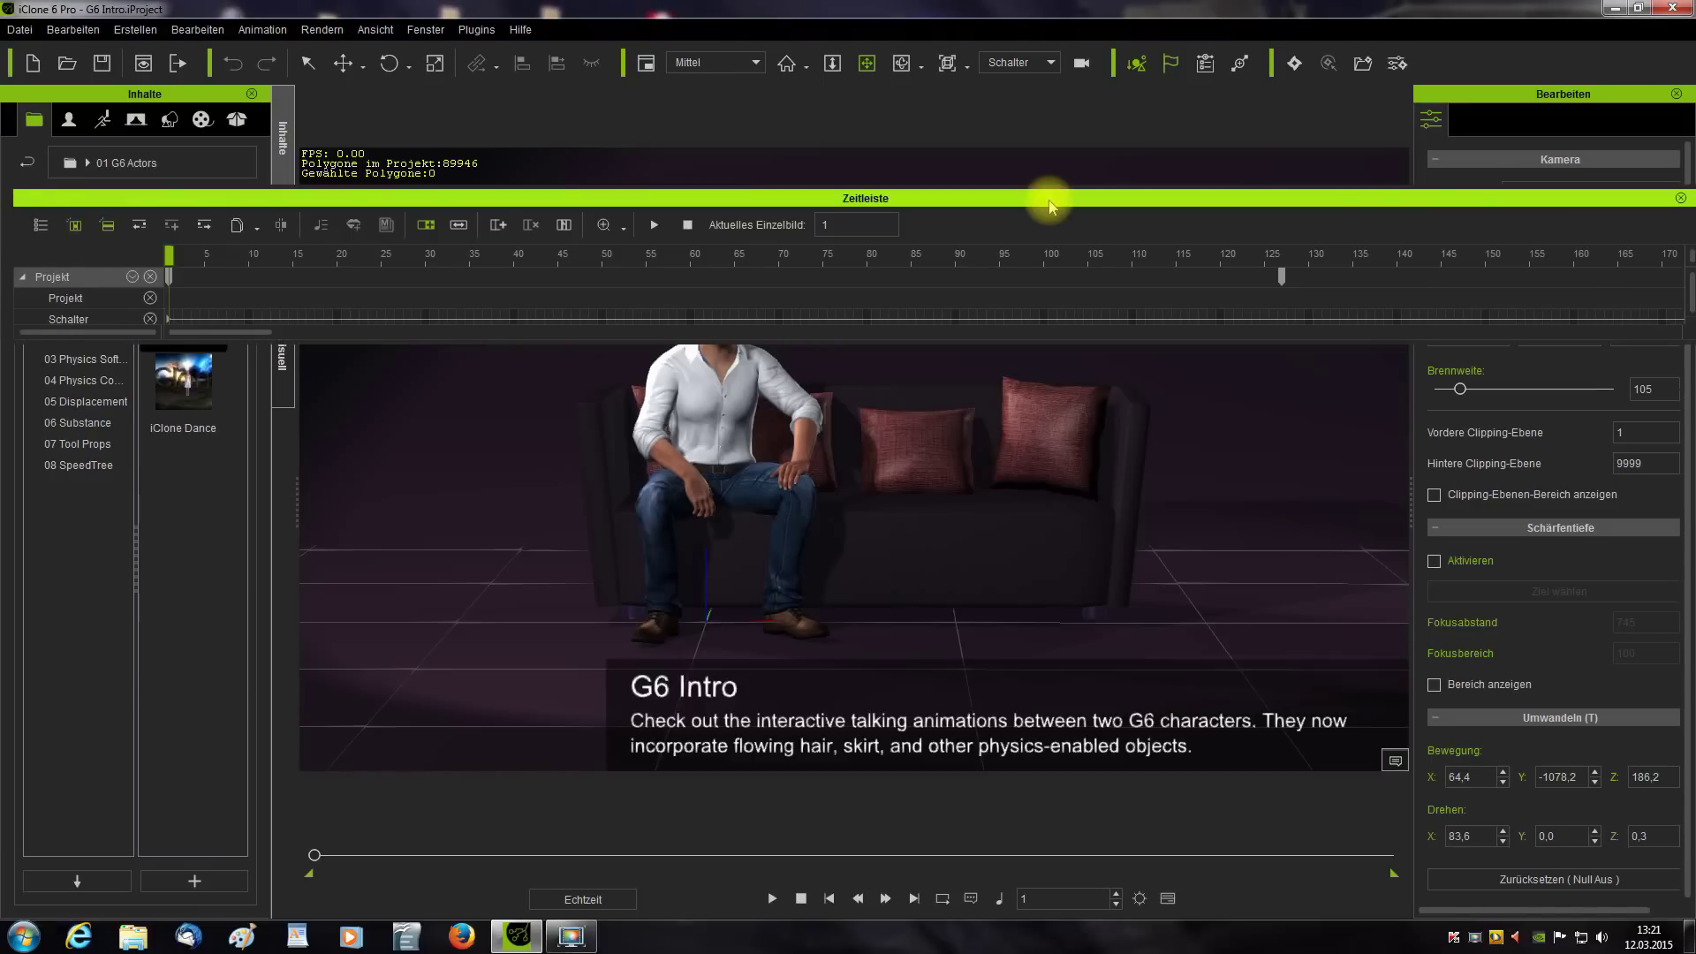
{"action": "key", "text": "F3"}
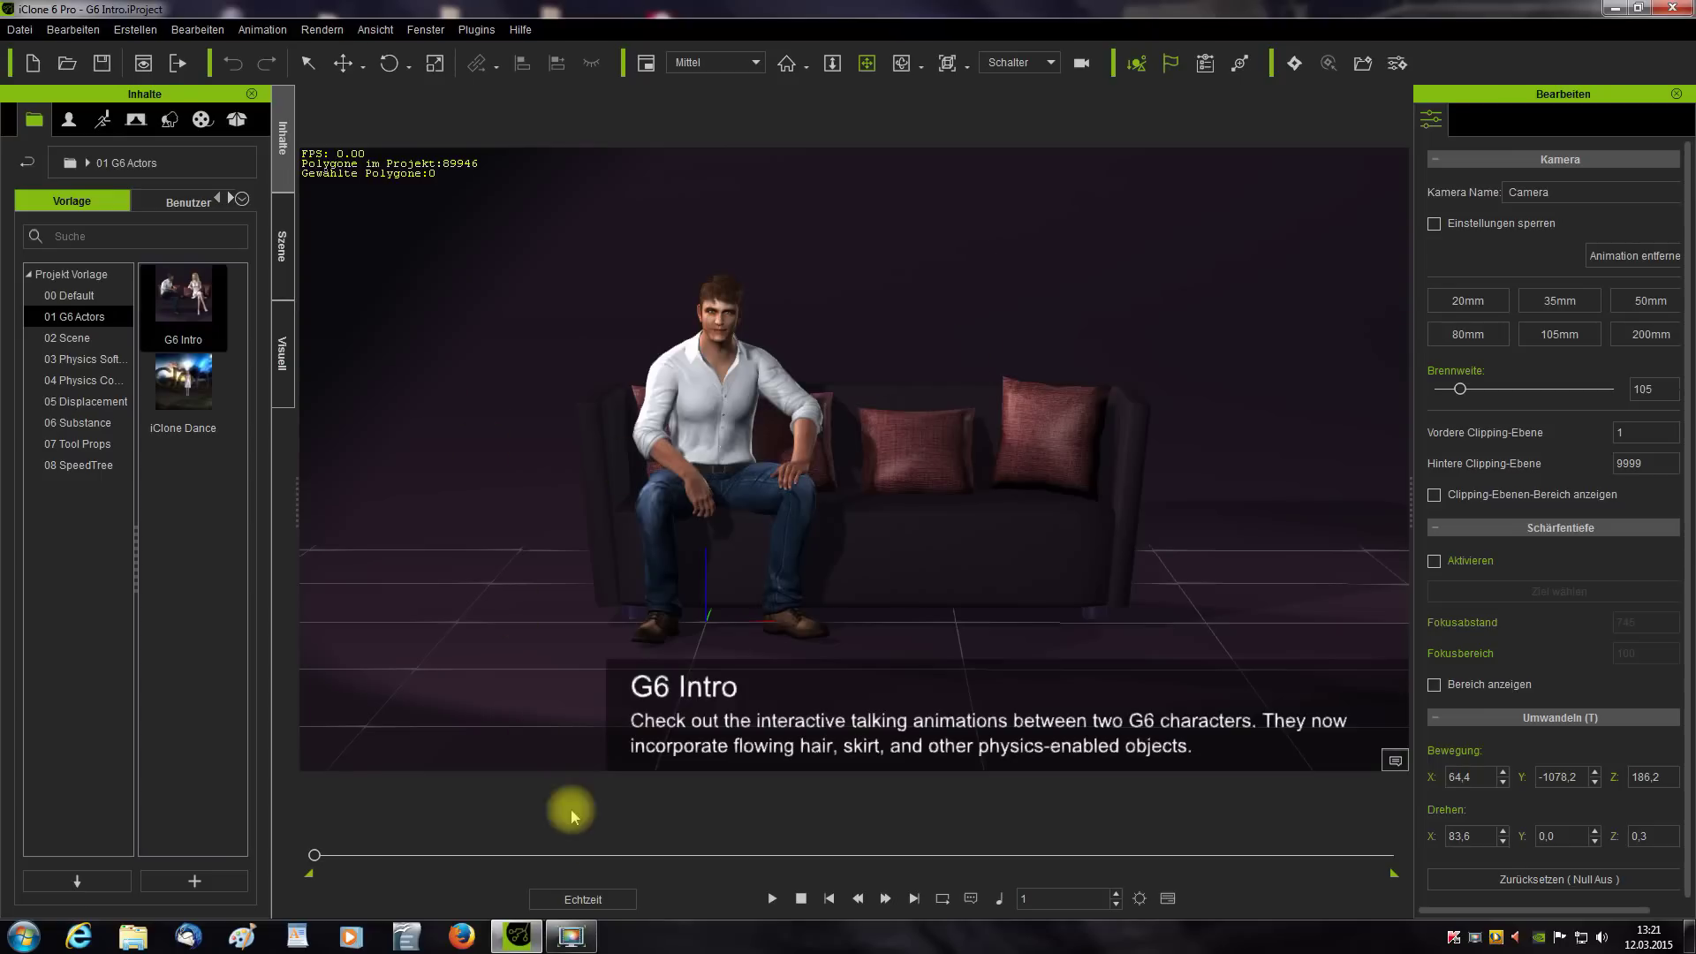
- Play the G6 Intro animation briefly and stop the playback
{"action": "left_click", "coordinate": [772, 900]}
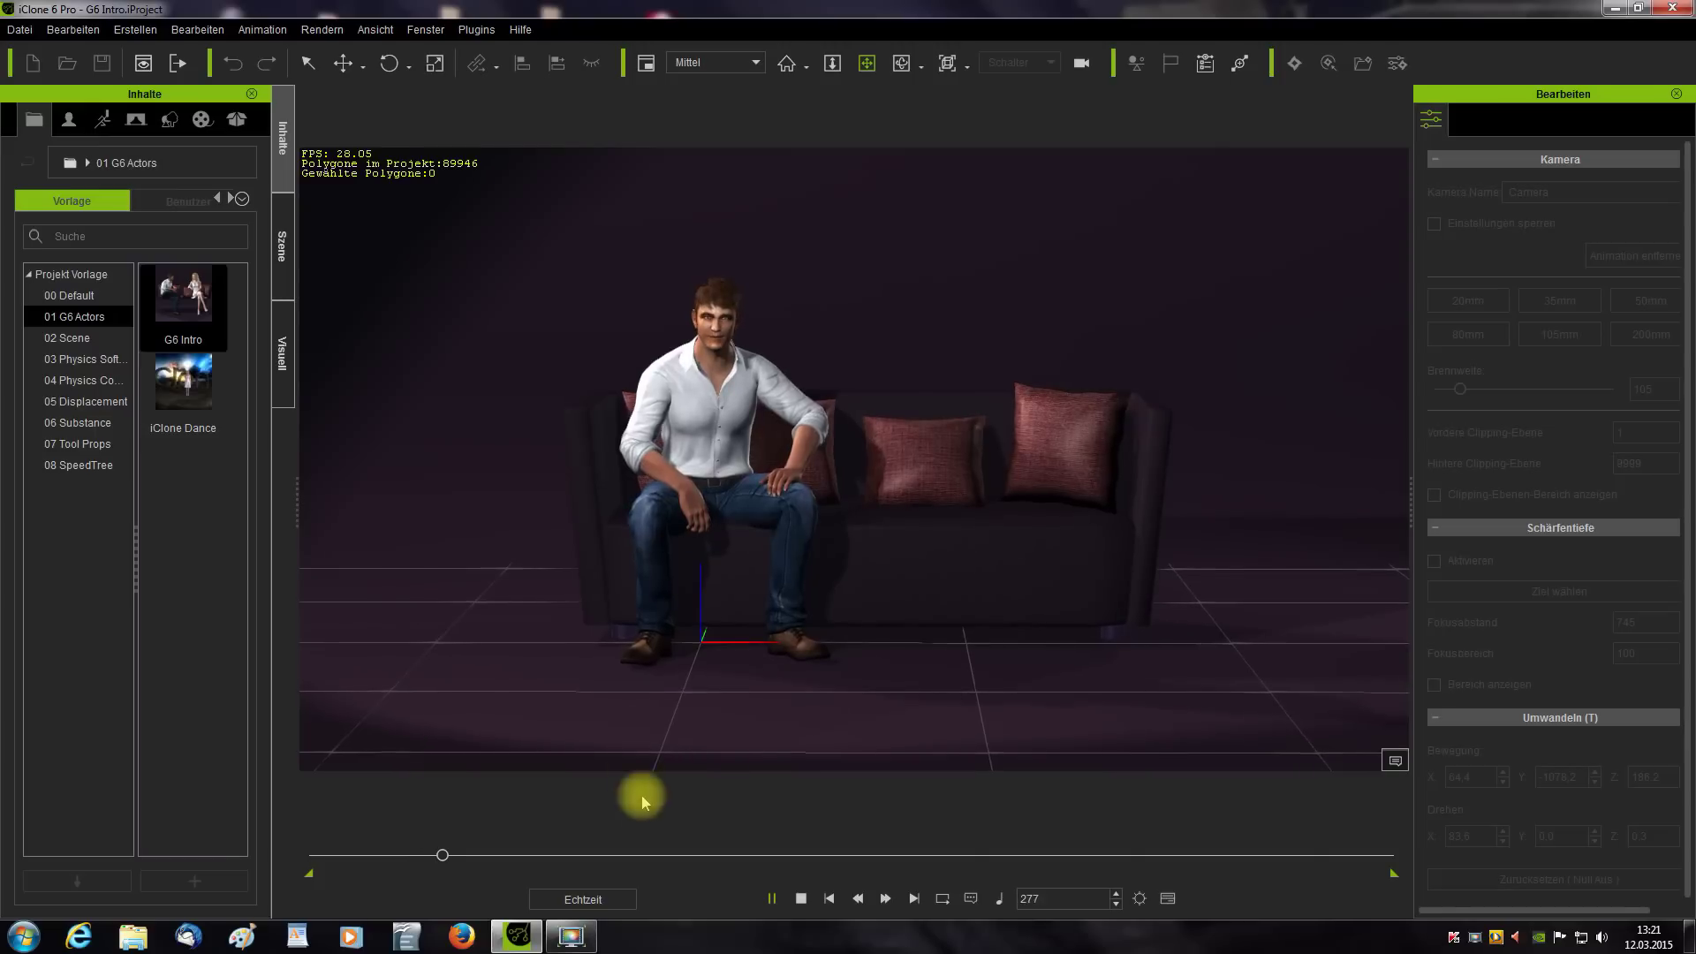
{"action": "left_click", "coordinate": [800, 898]}
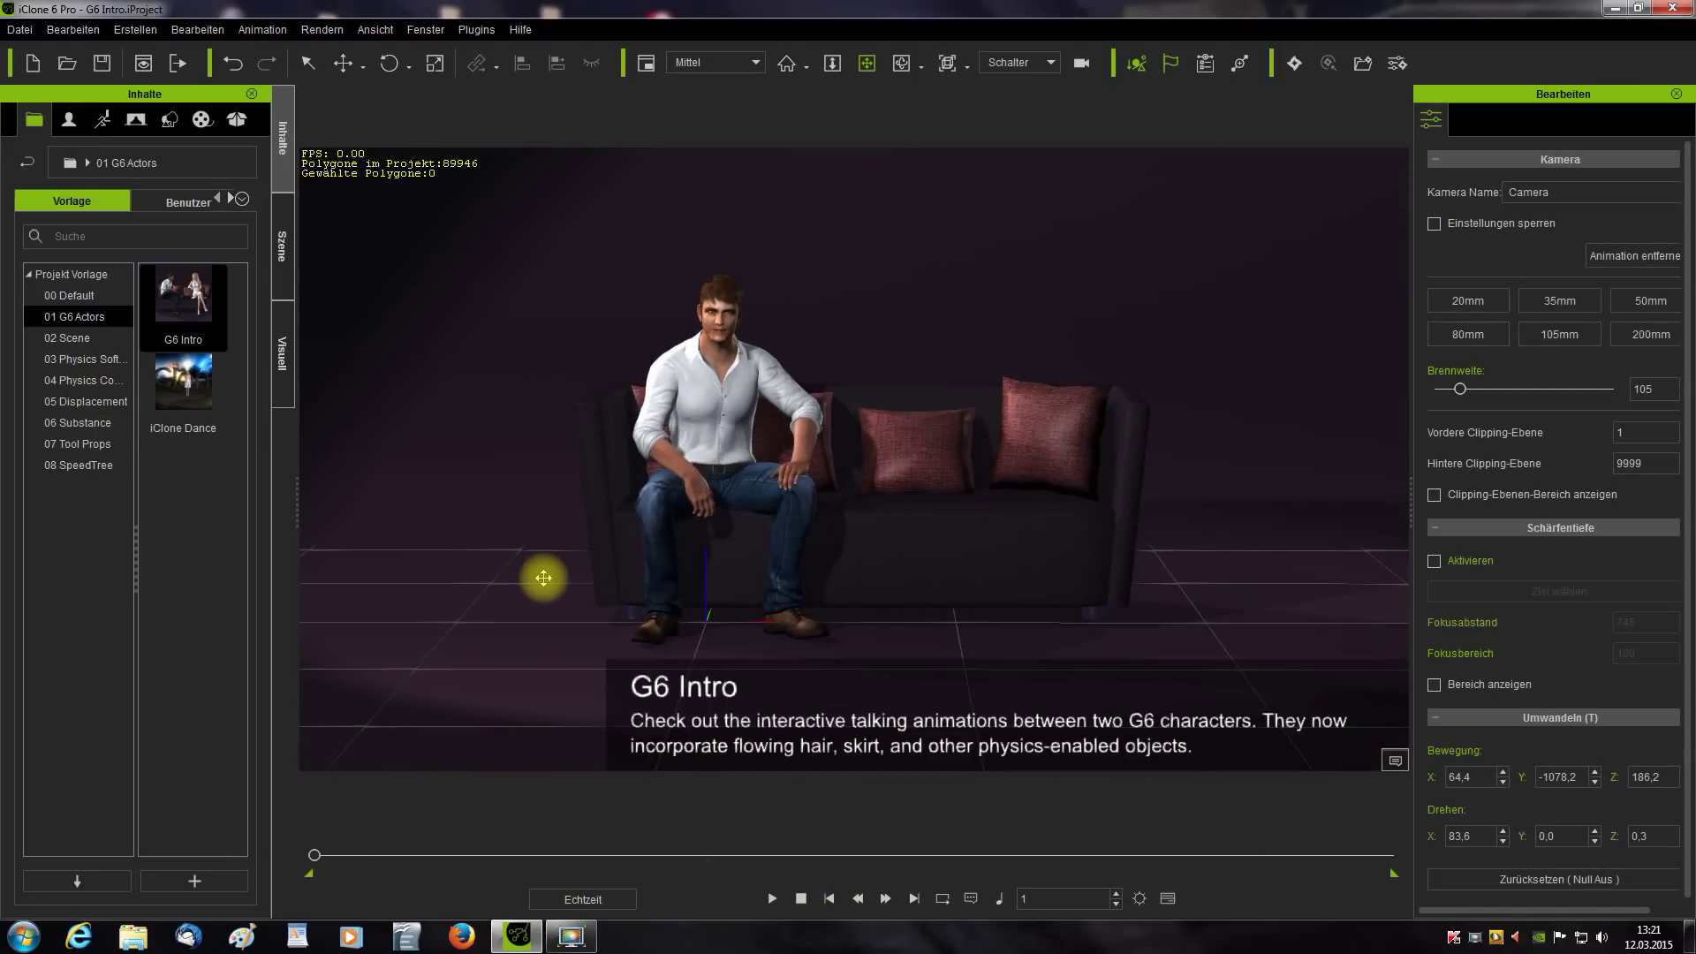
- Browse the actor, animation and stage templates, viewing 2D Background and the Mesh_Medium folder of 3D Scene
{"action": "left_click", "coordinate": [68, 122]}
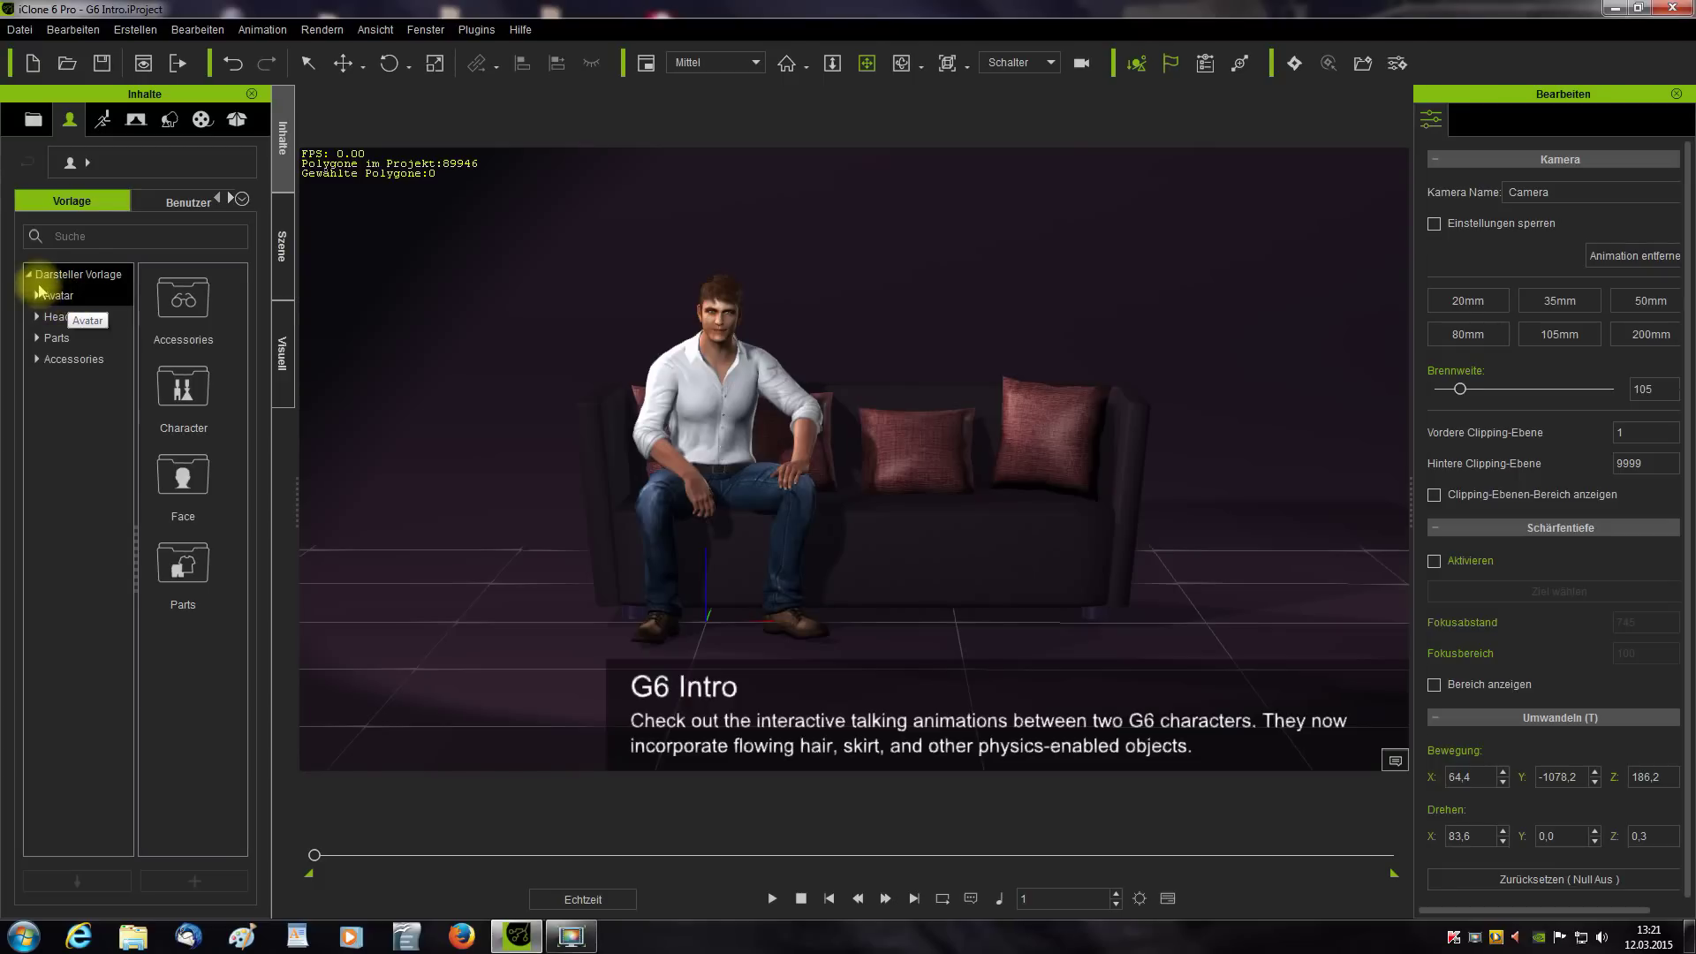
{"action": "left_click", "coordinate": [104, 120]}
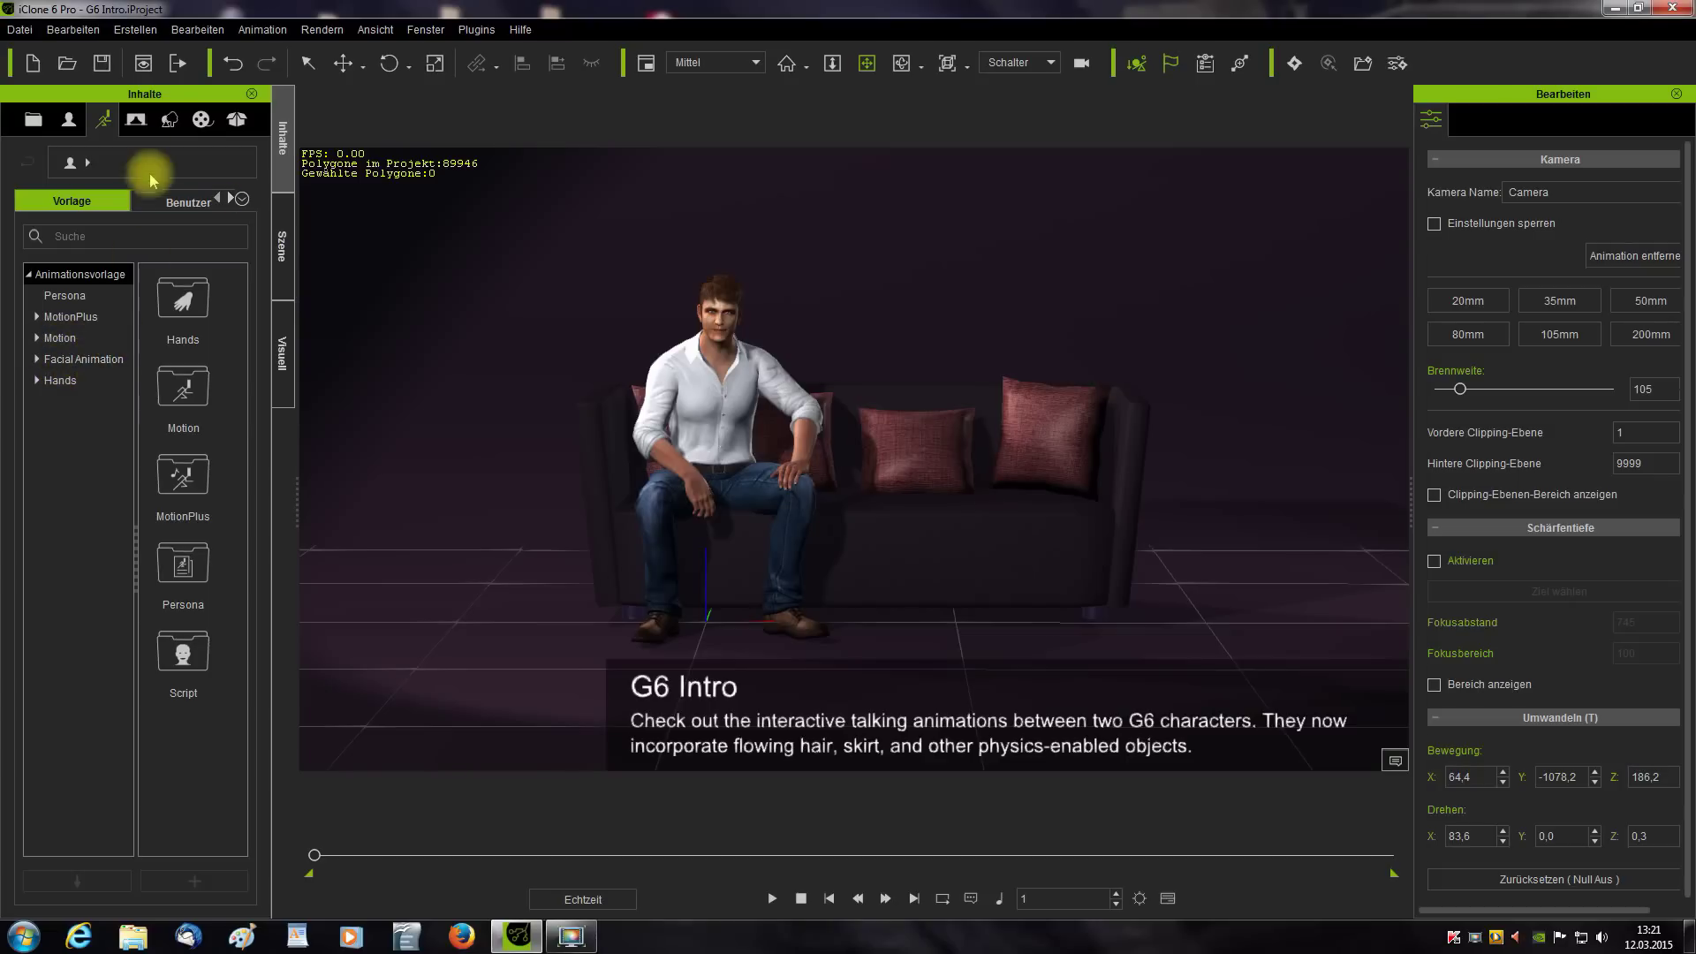
{"action": "left_click", "coordinate": [136, 120]}
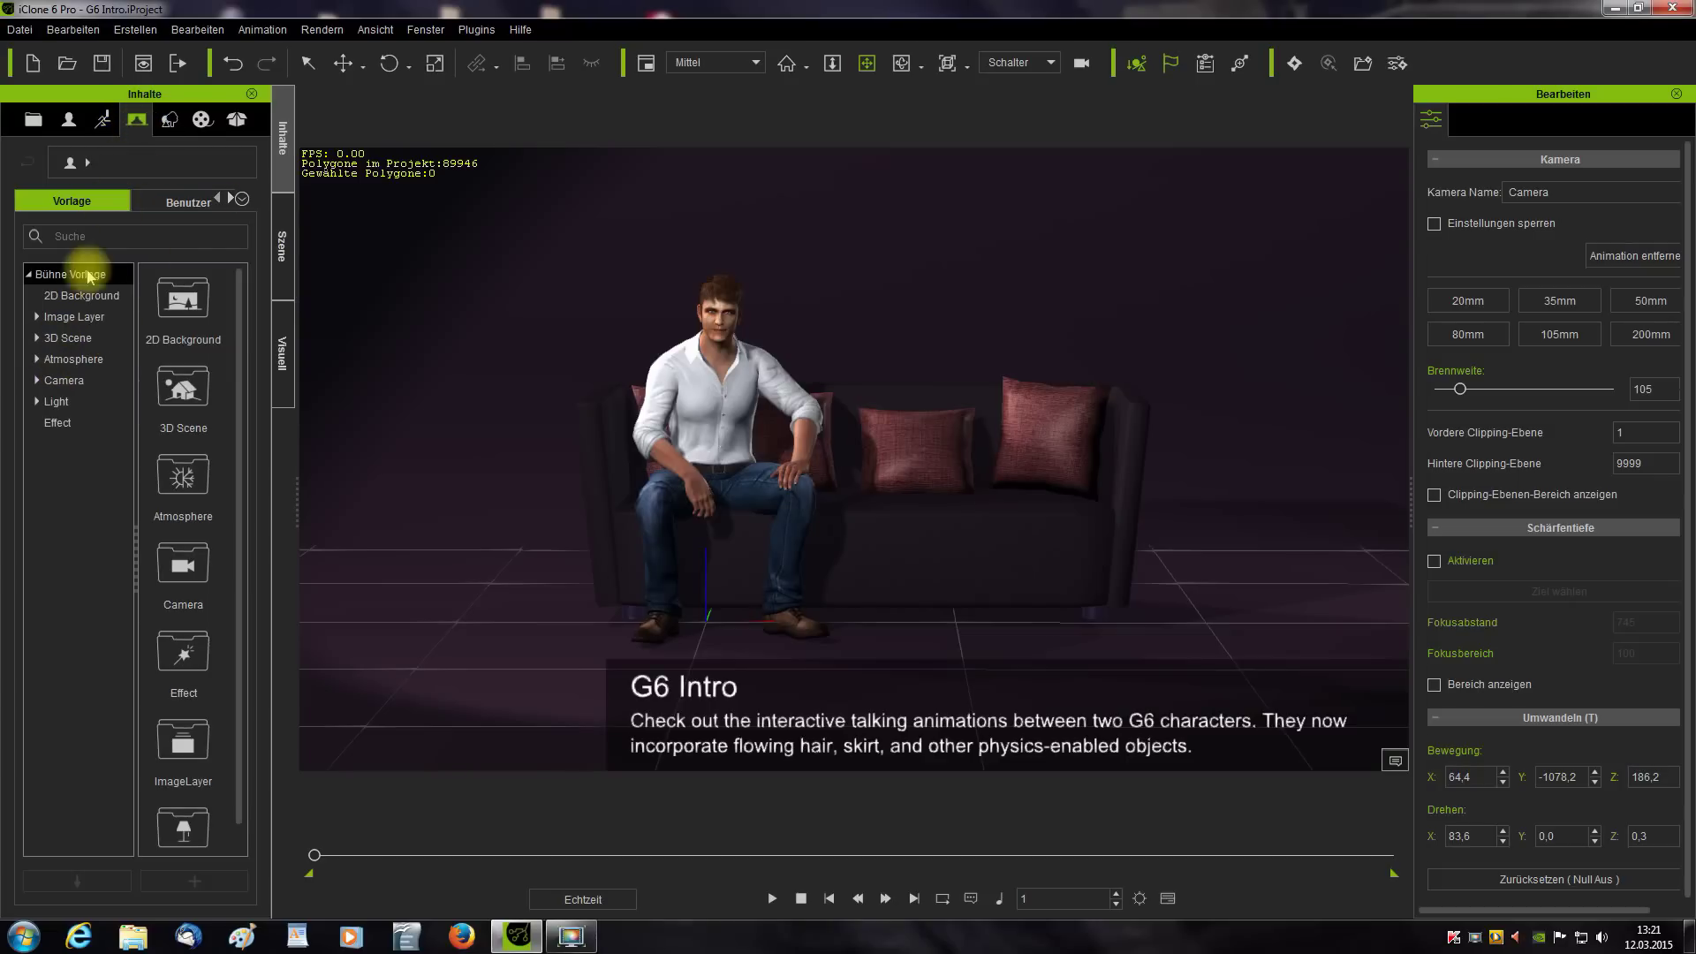
{"action": "left_click", "coordinate": [67, 297]}
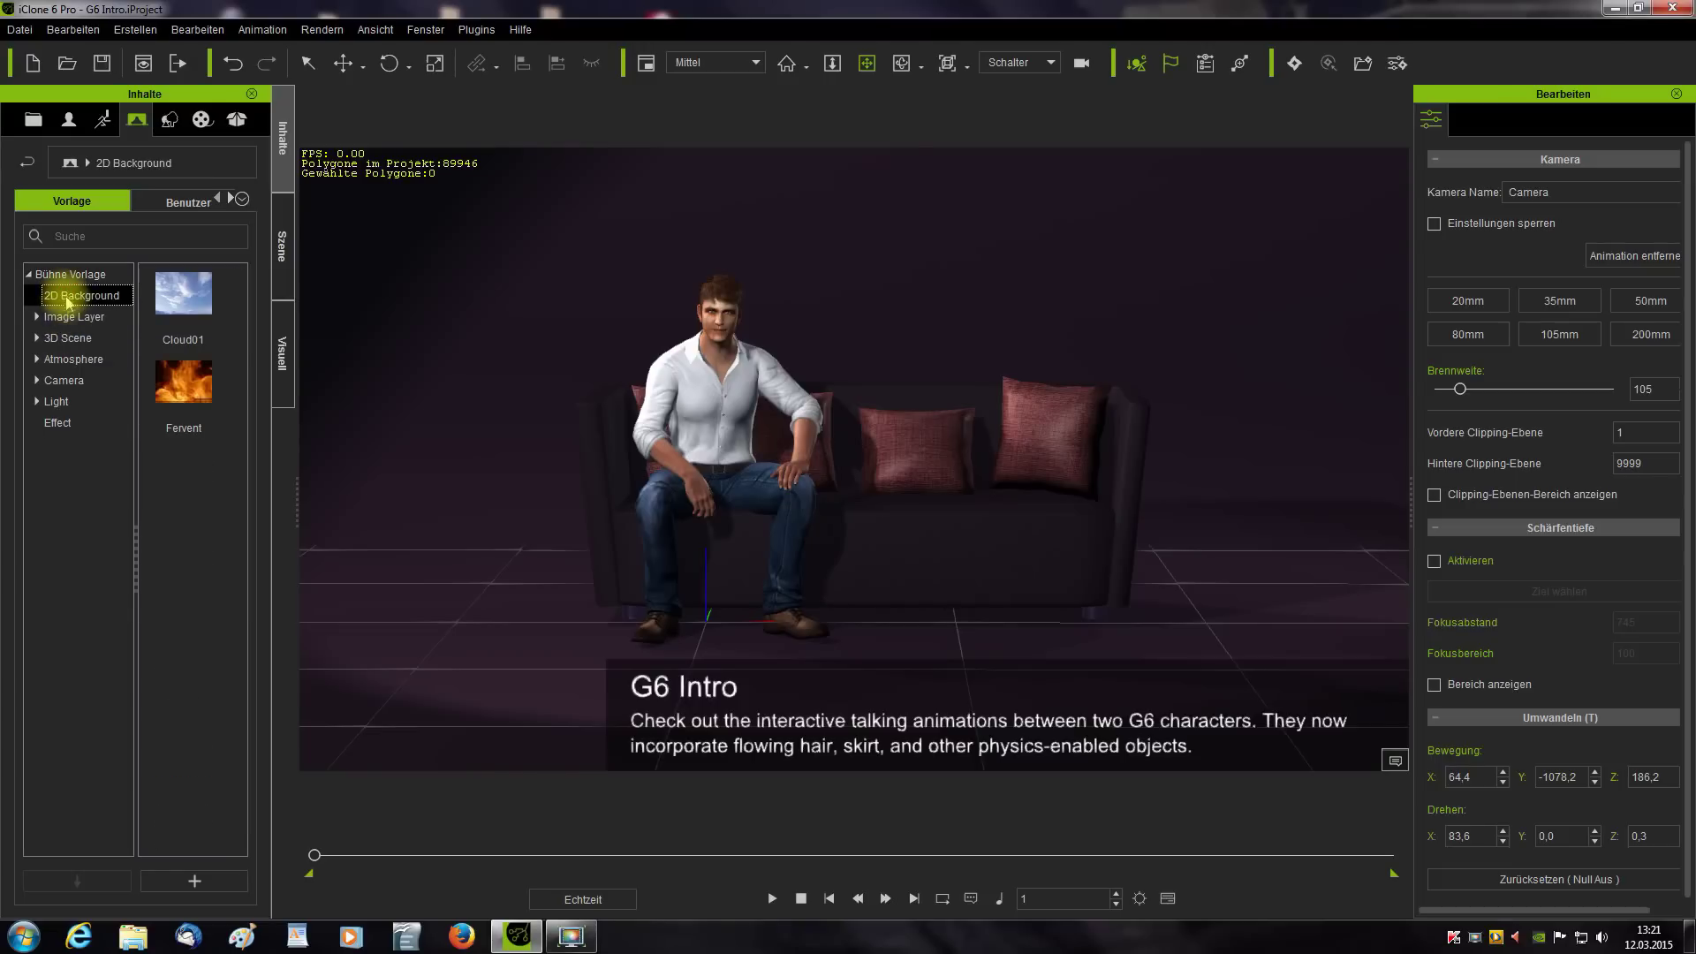
{"action": "left_click", "coordinate": [55, 342]}
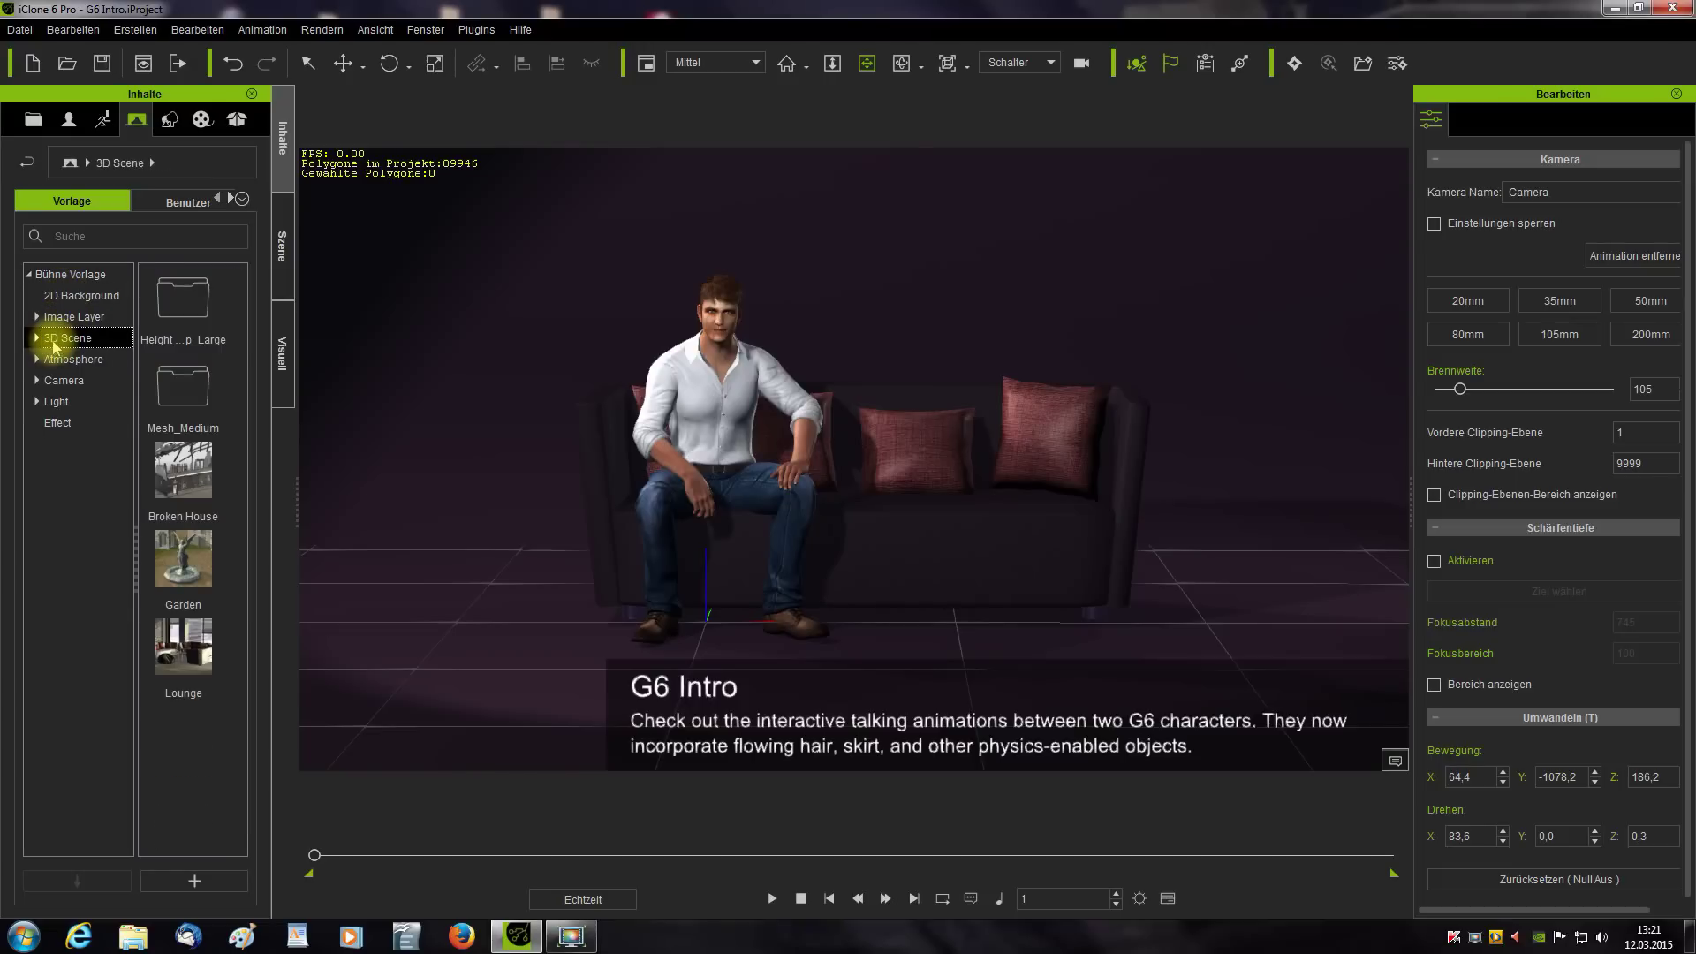
{"action": "double_click", "coordinate": [182, 402]}
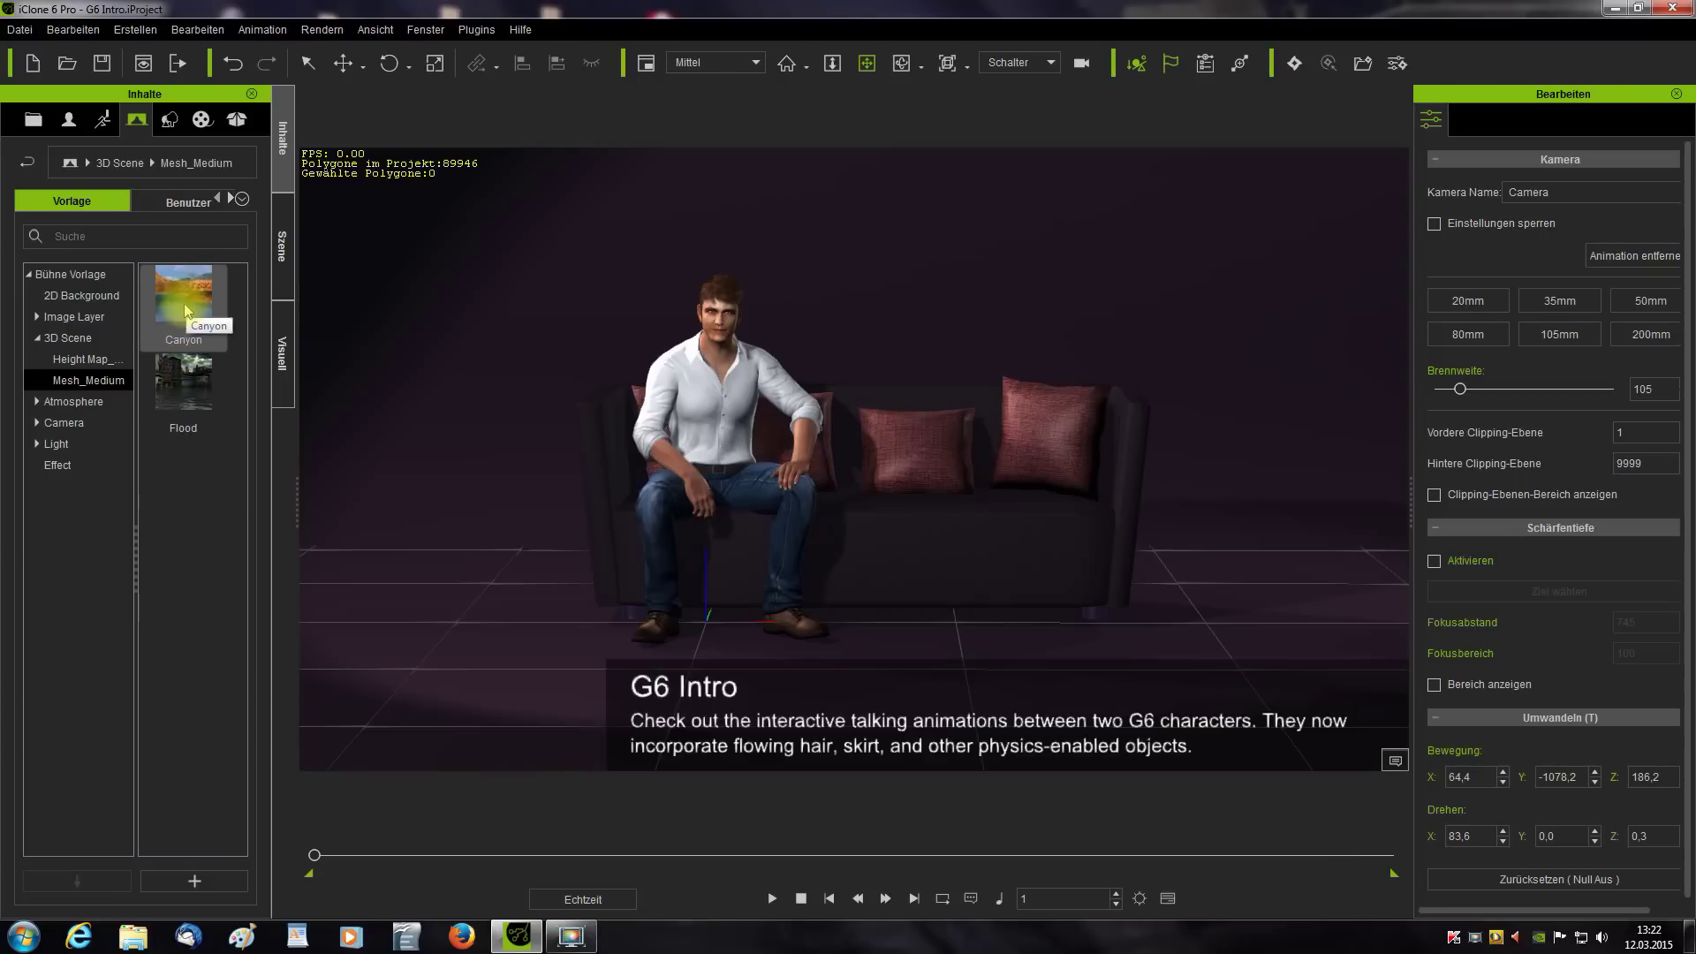
- Browse the set templates through the Tree, Grass, Particle, Terrain, Water, Sky and Path categories
{"action": "left_click", "coordinate": [170, 124]}
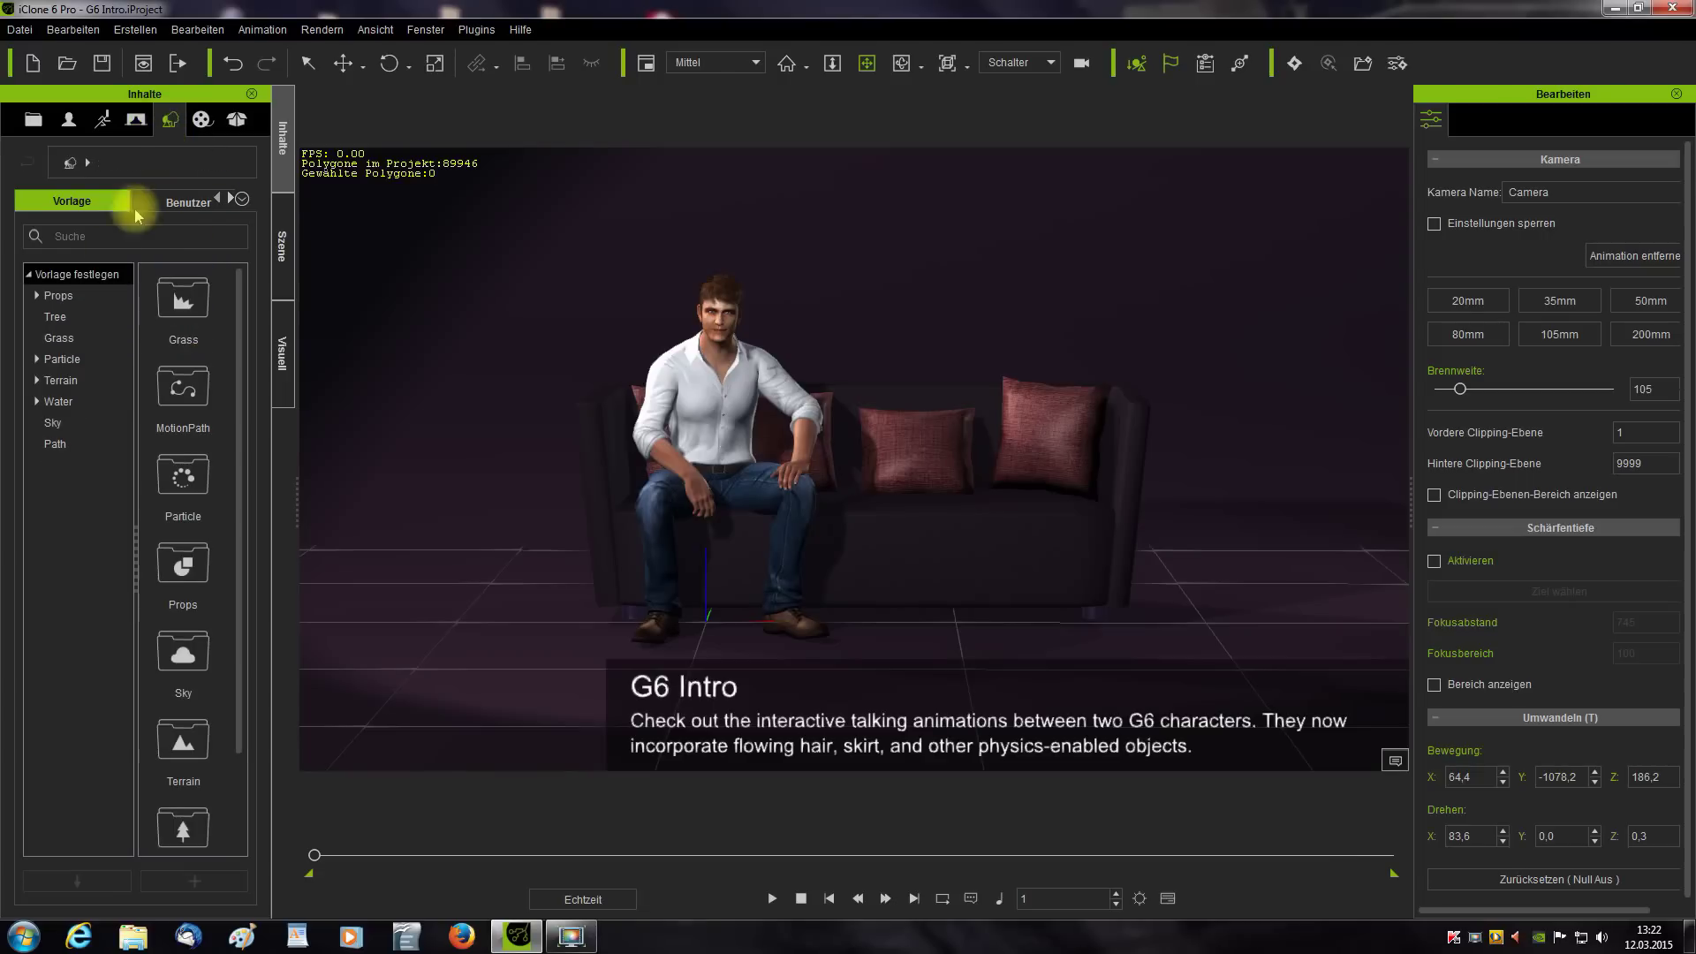
{"action": "left_click", "coordinate": [51, 318]}
{"action": "left_click", "coordinate": [57, 337]}
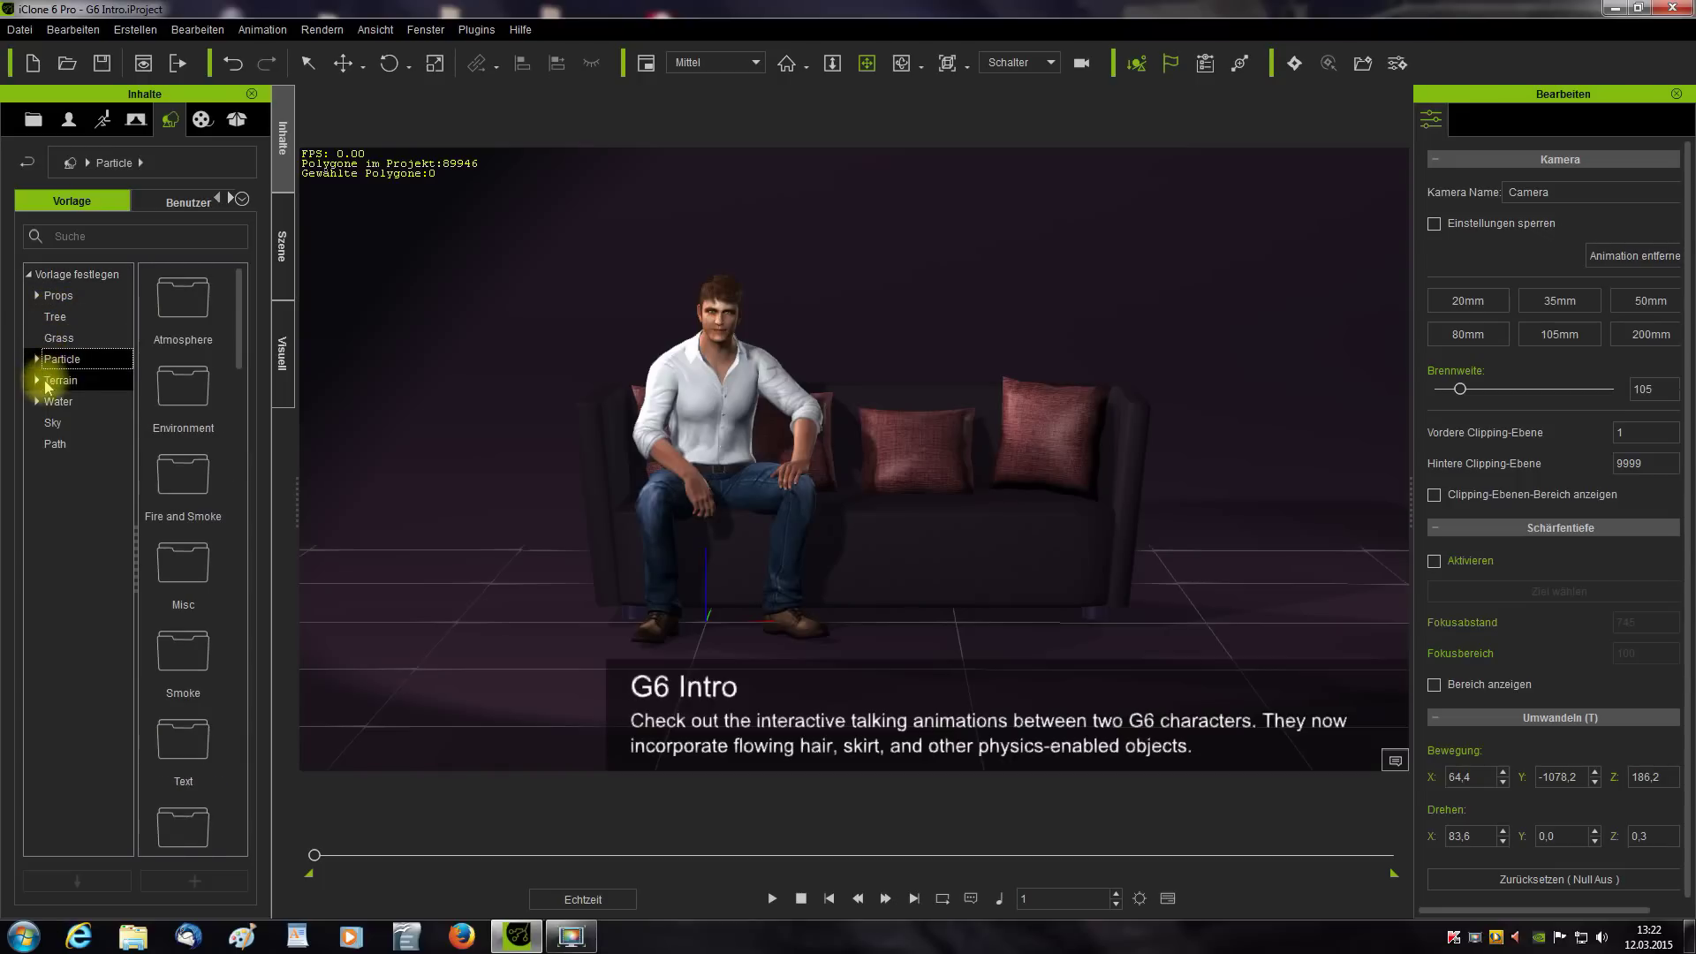
{"action": "left_click", "coordinate": [55, 382]}
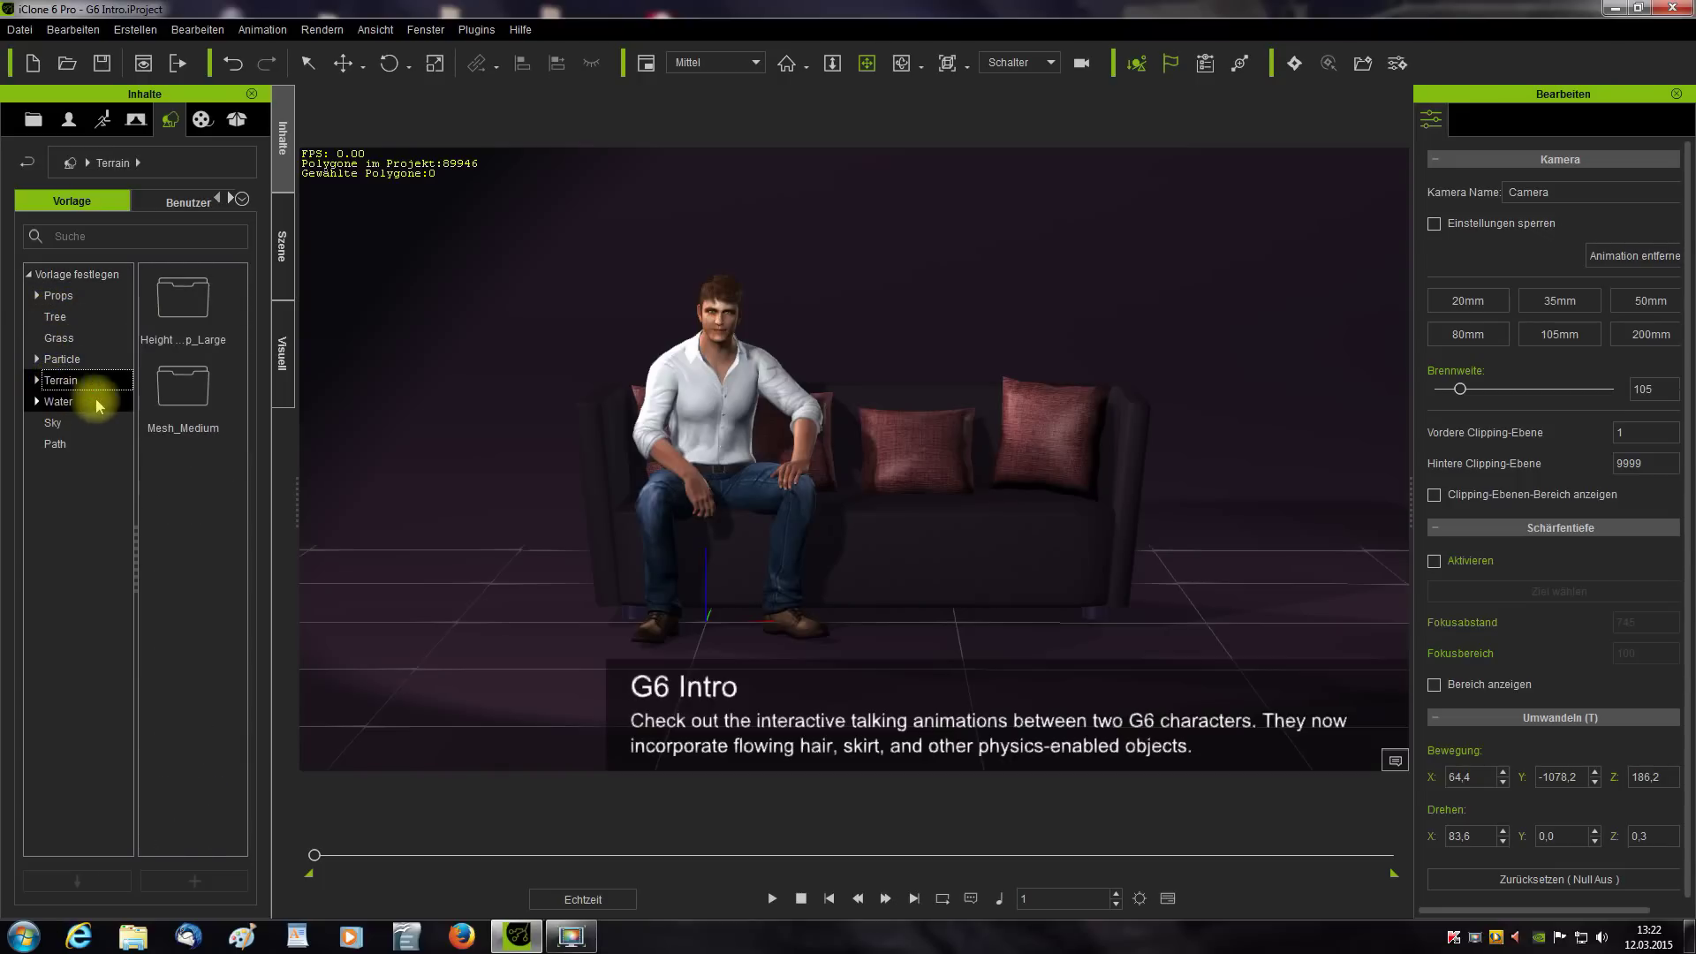
{"action": "left_click", "coordinate": [58, 402]}
{"action": "left_click", "coordinate": [53, 422]}
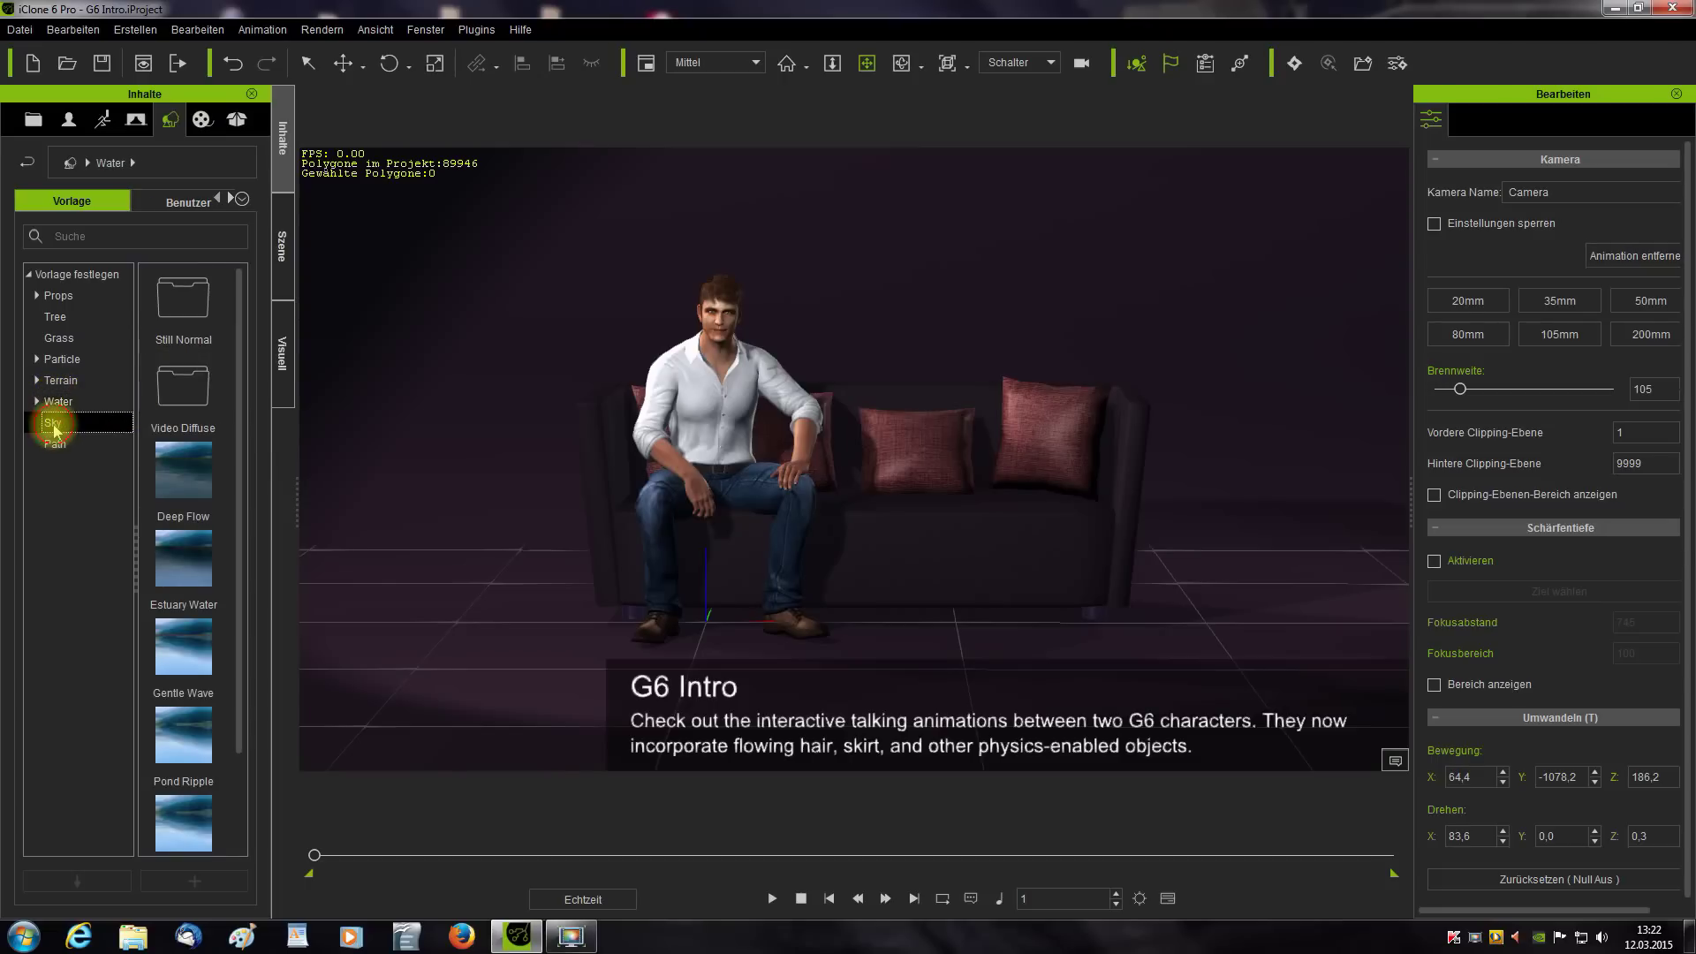
{"action": "left_click", "coordinate": [54, 445]}
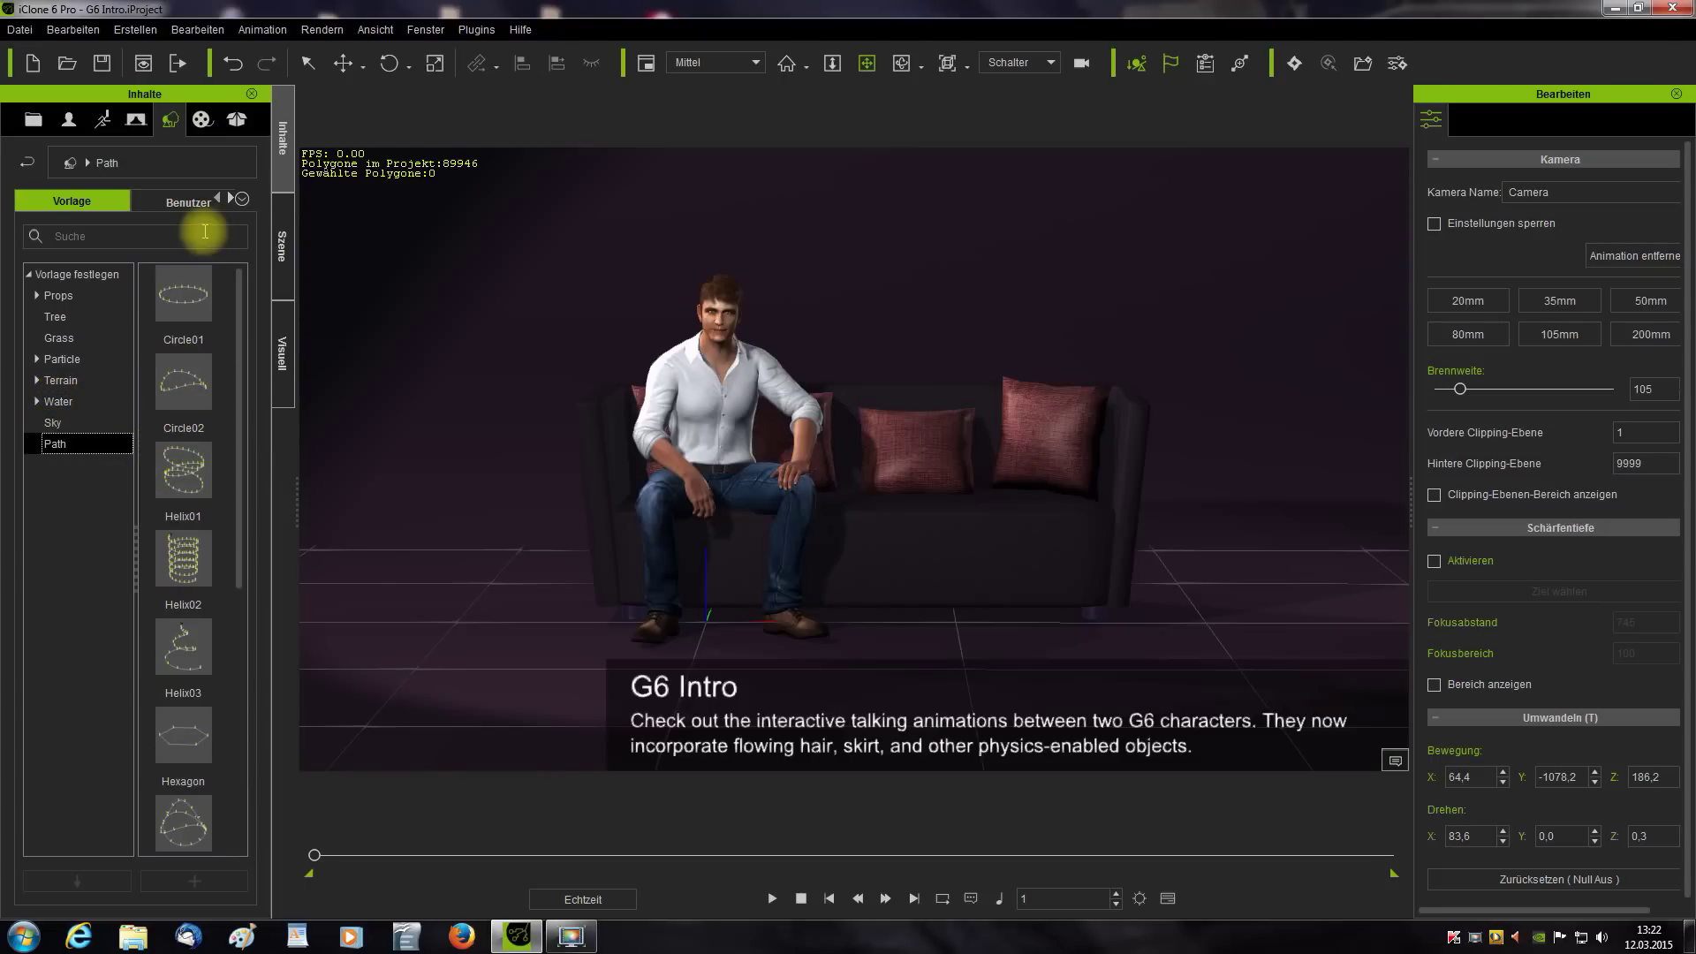
- Browse the media templates, expanding Video to view its Intro and Water folders, and view the Sound category
{"action": "left_click", "coordinate": [203, 120]}
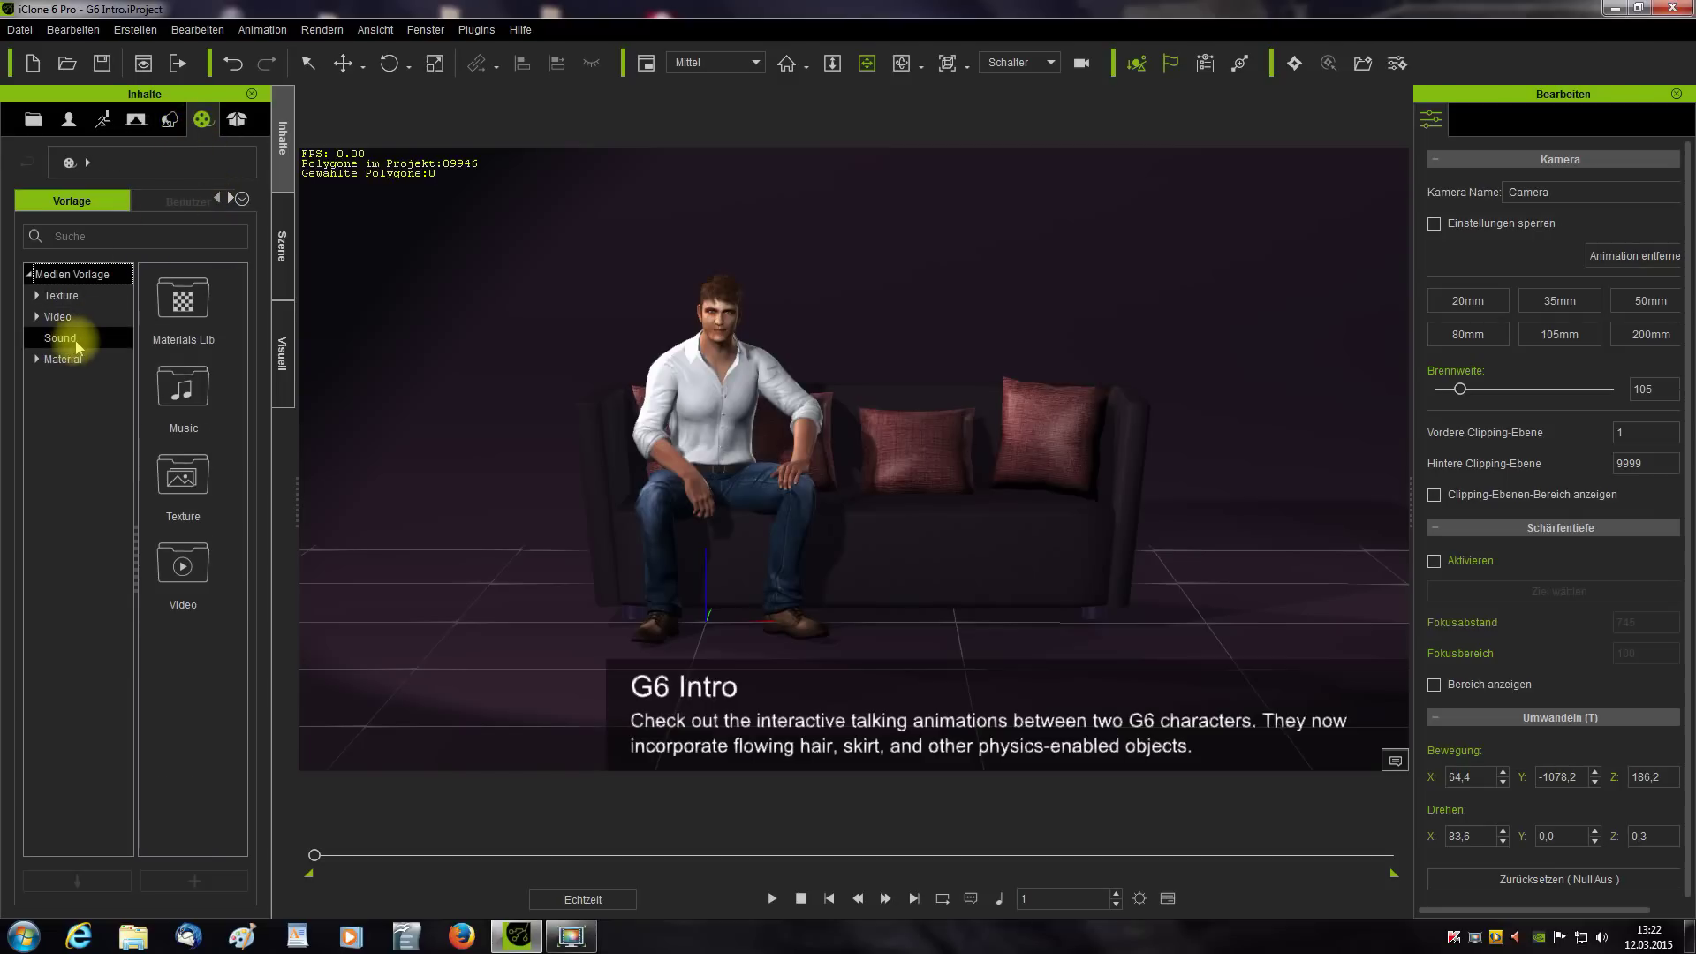
{"action": "left_click", "coordinate": [54, 318]}
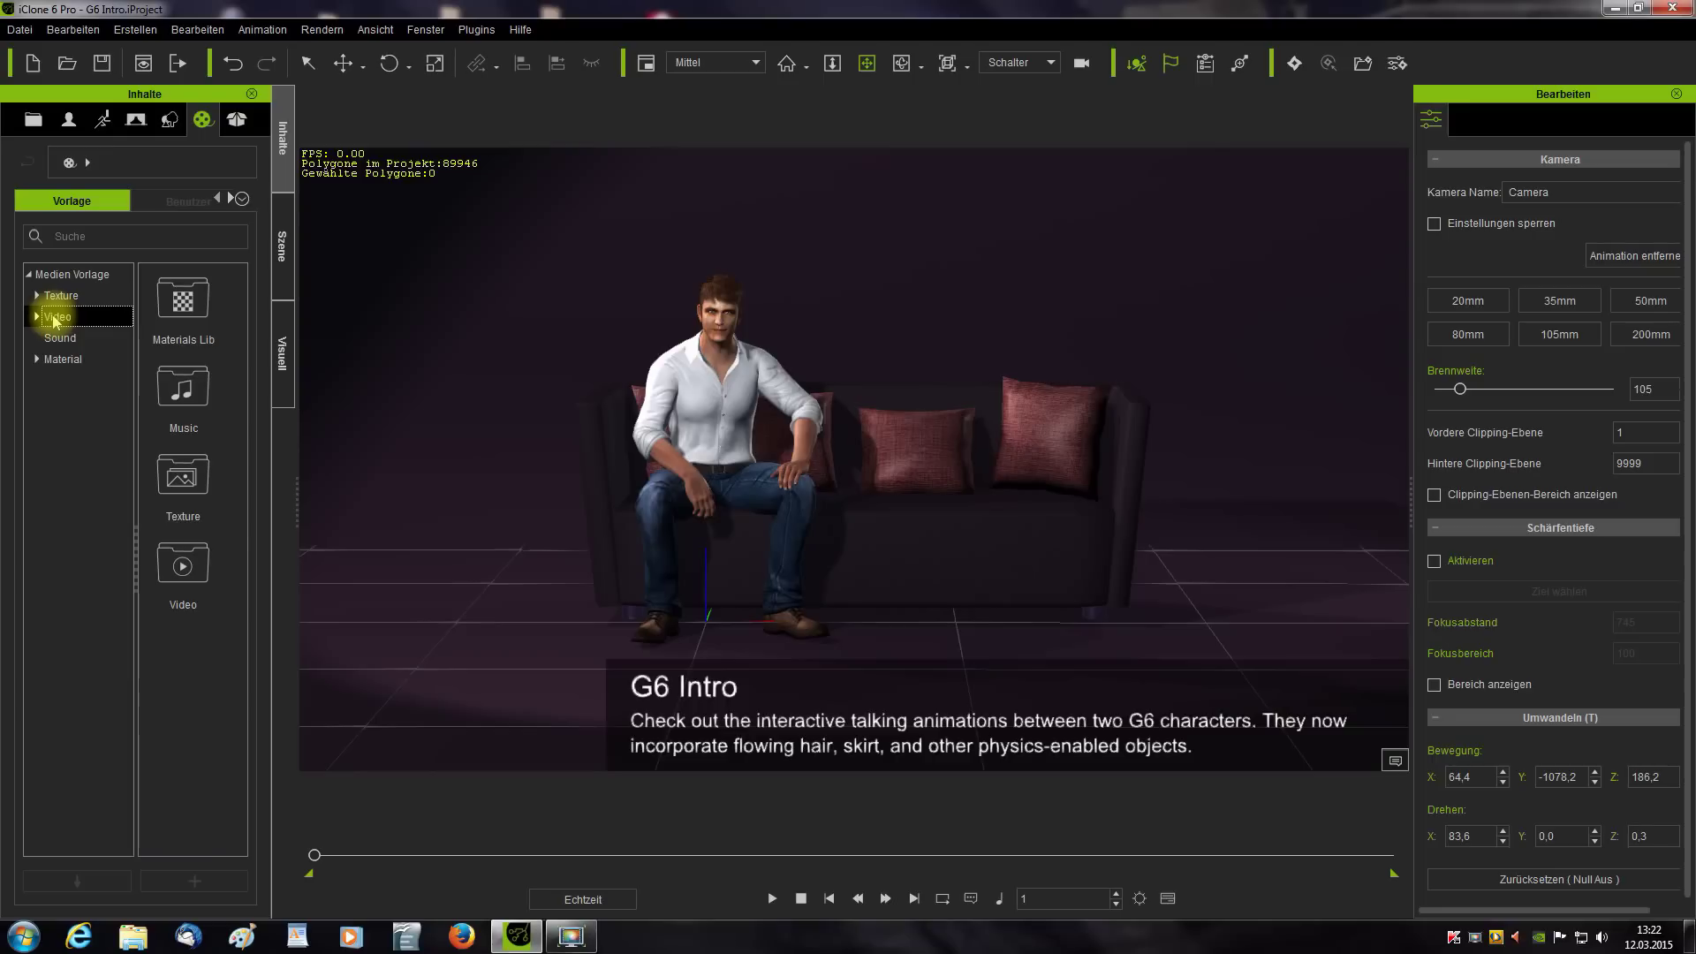
{"action": "left_click", "coordinate": [36, 317]}
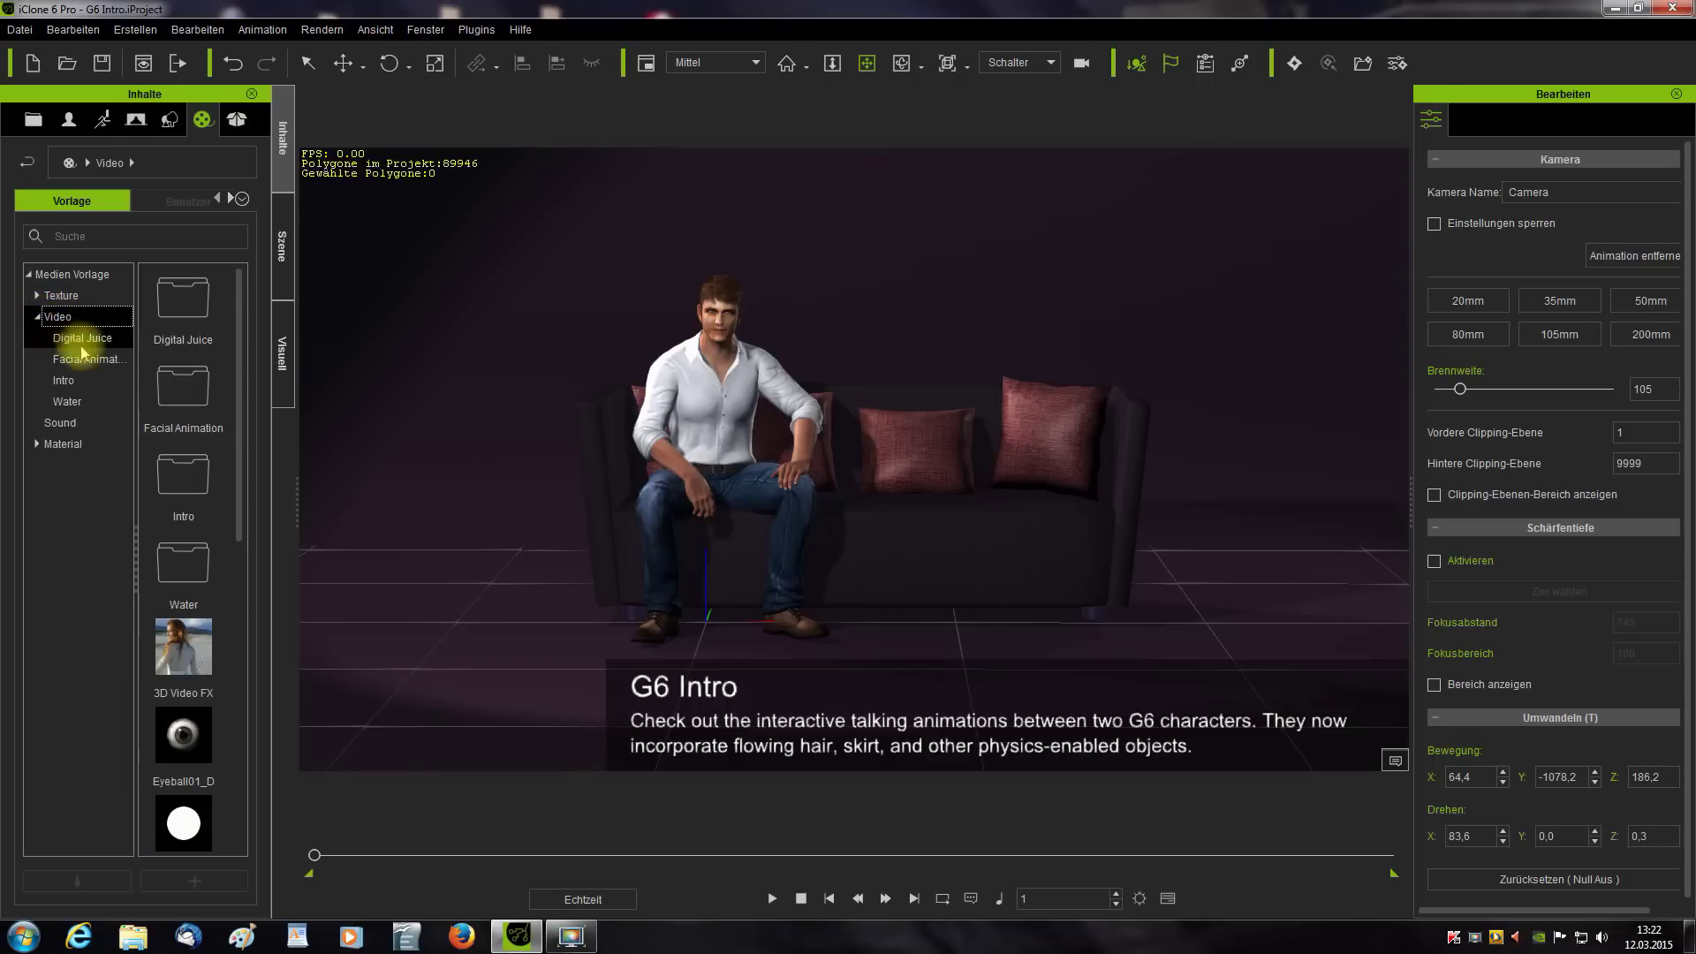
{"action": "left_click", "coordinate": [65, 382]}
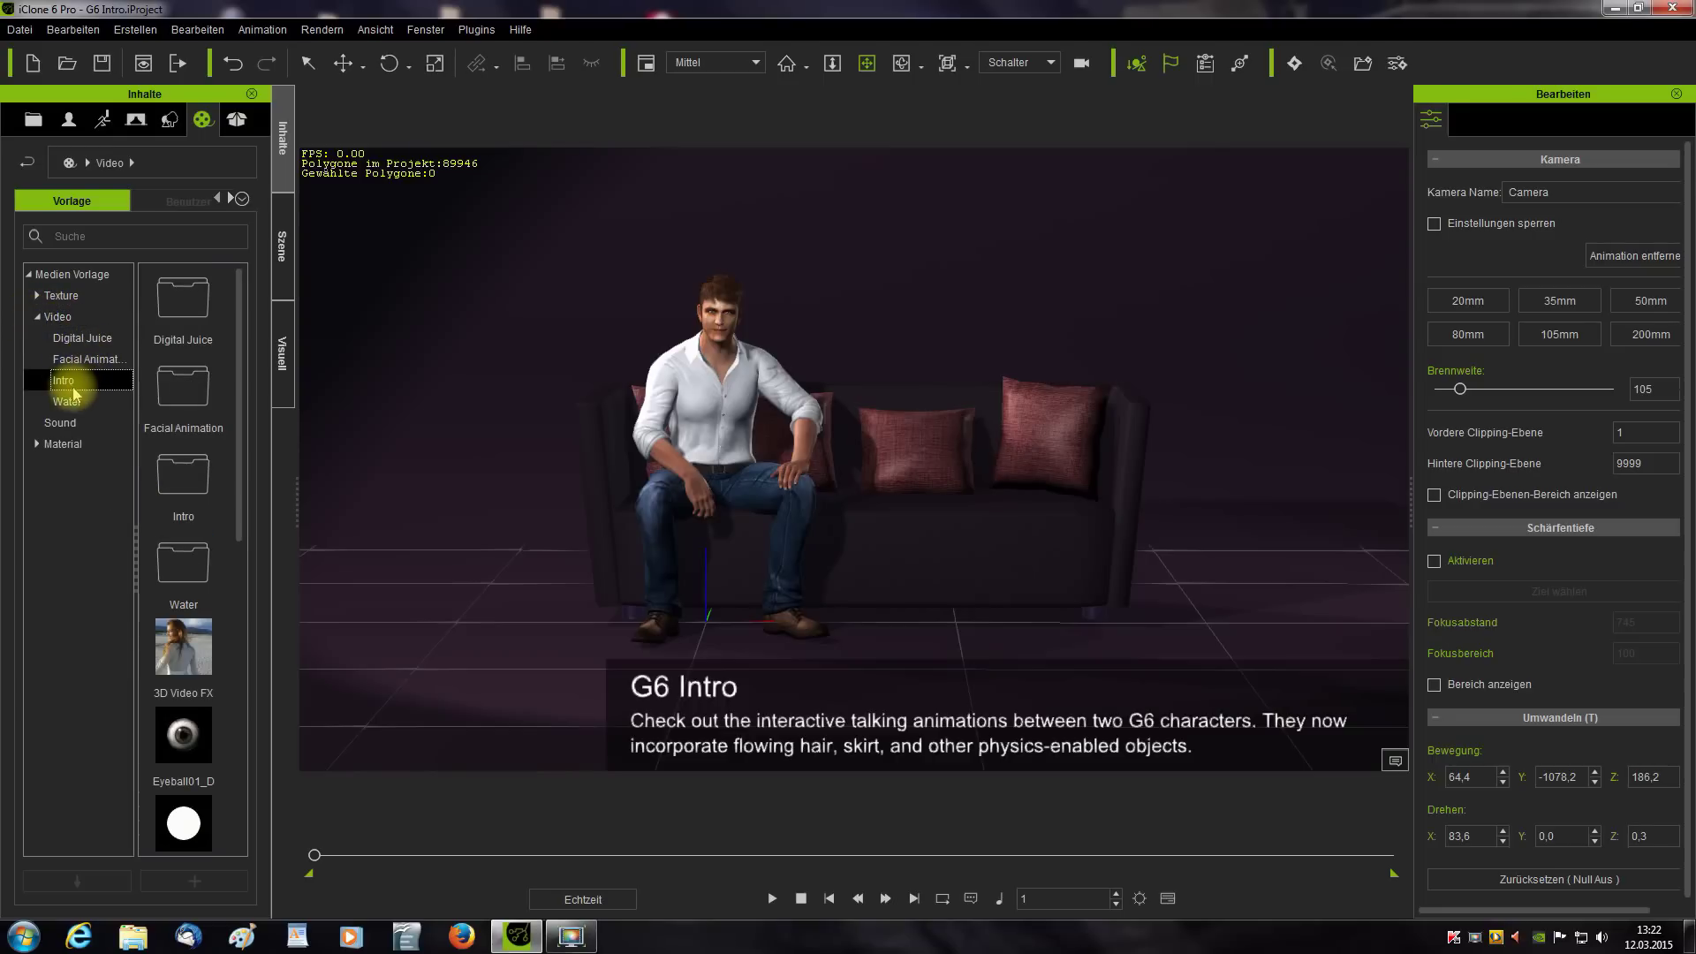
{"action": "left_click", "coordinate": [72, 406]}
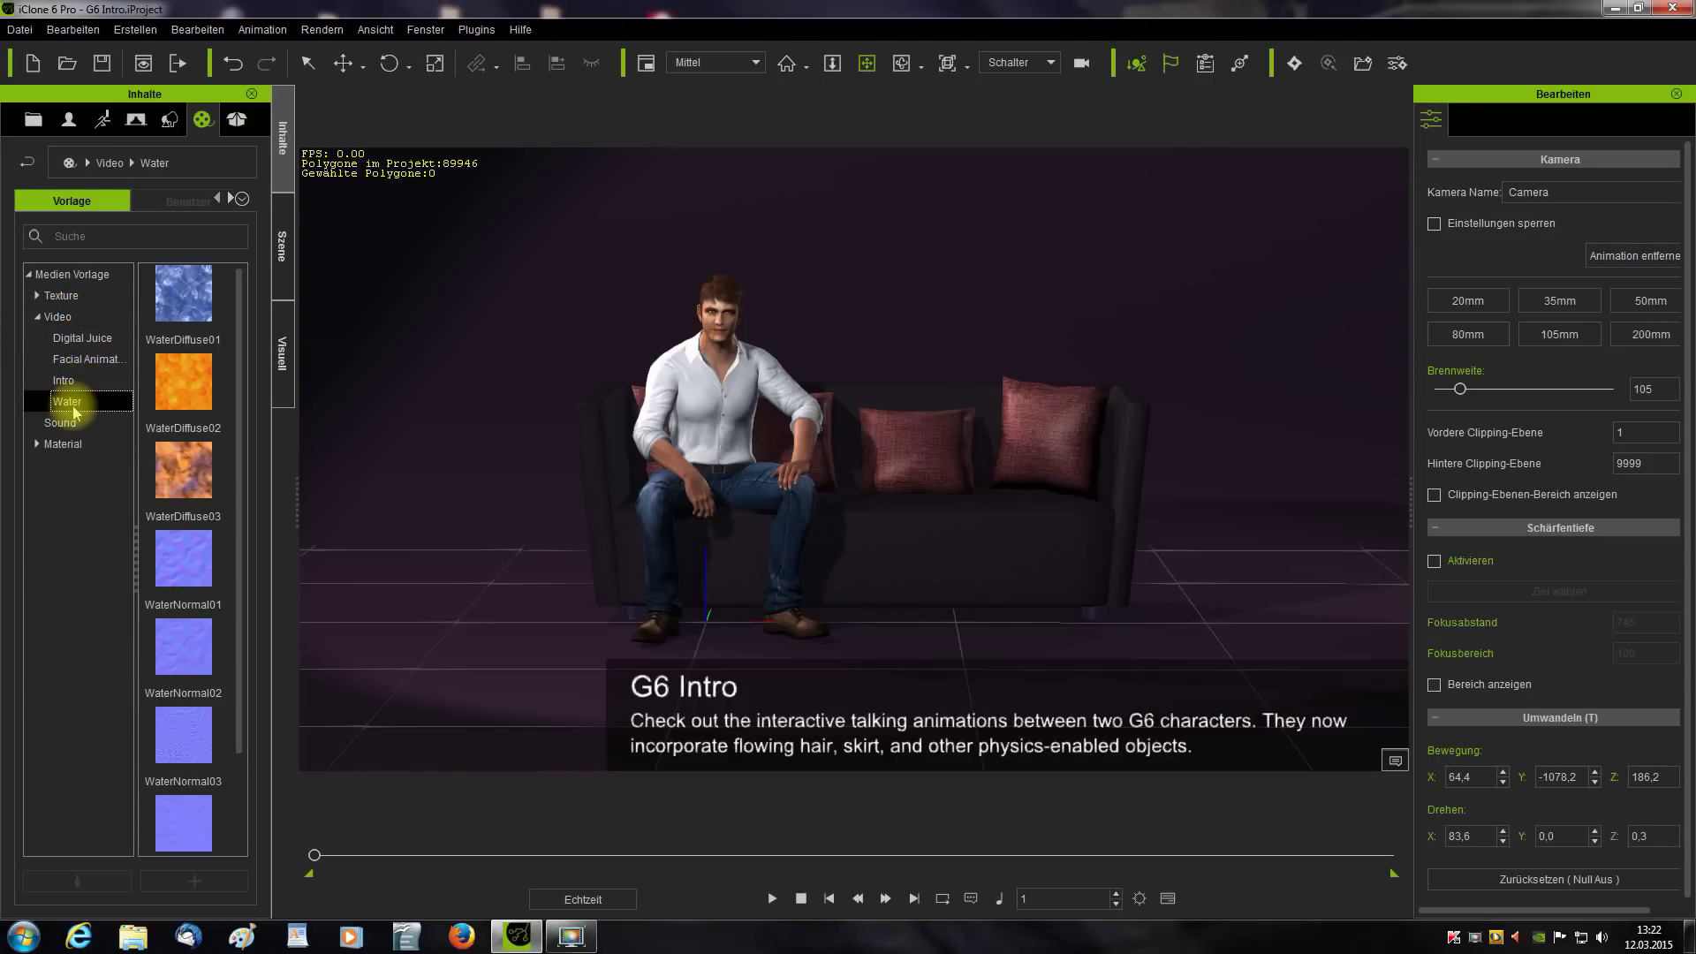
{"action": "left_click", "coordinate": [54, 423]}
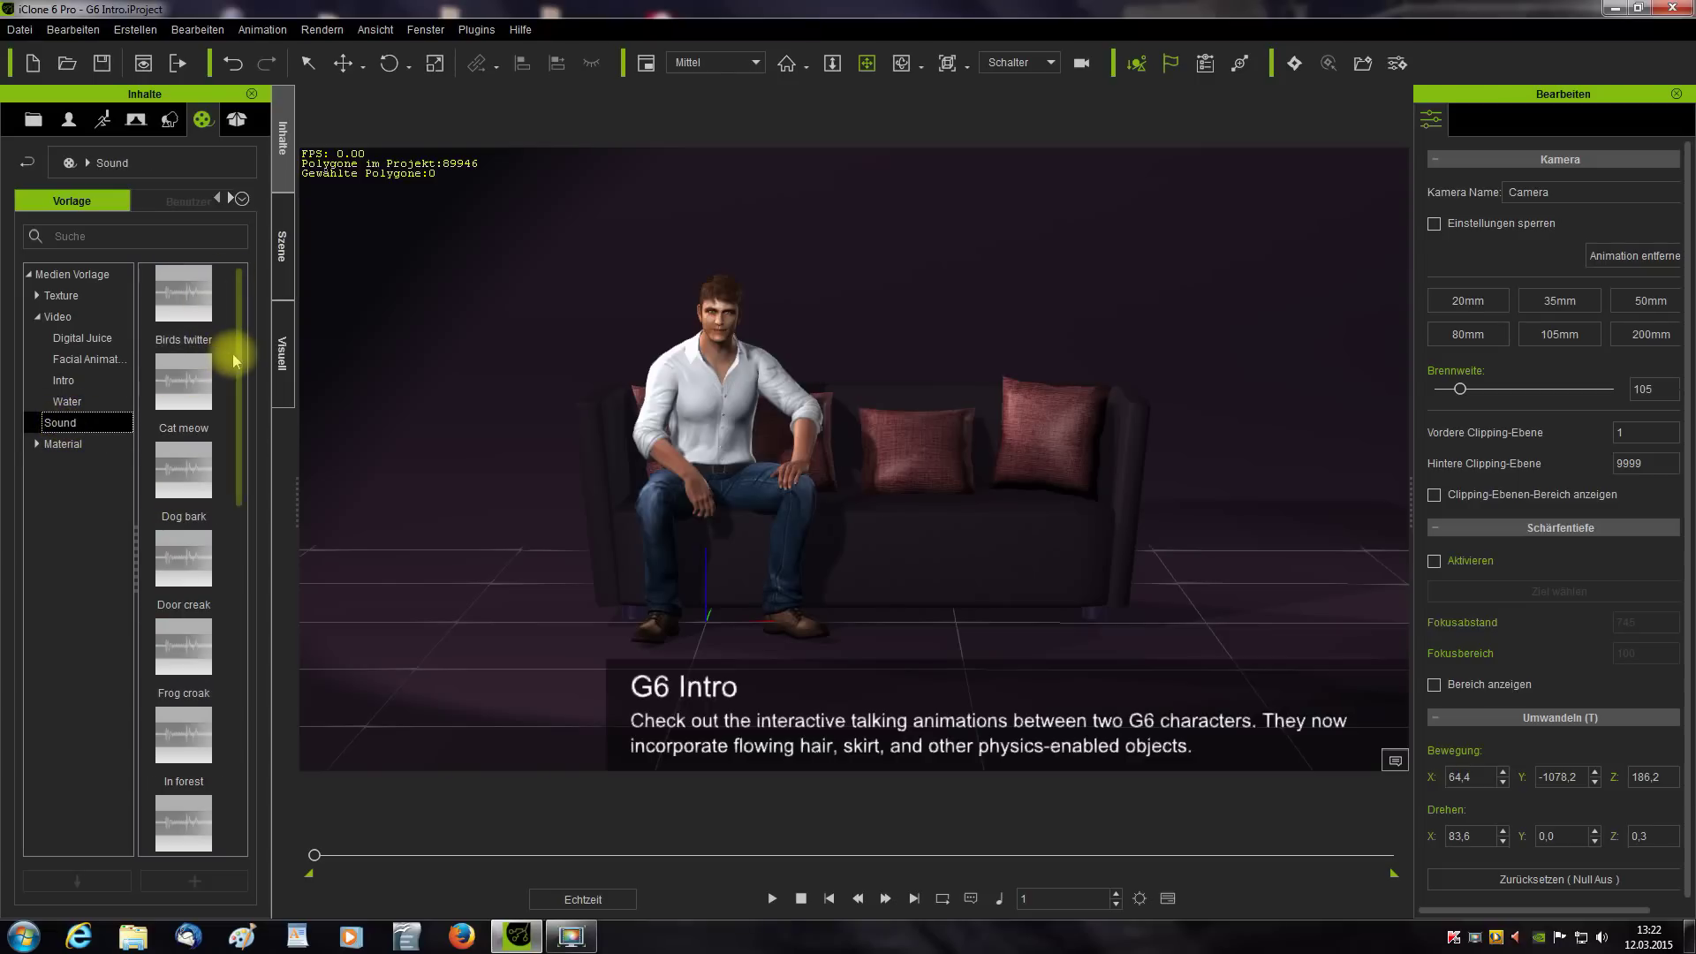
{"action": "mouse_move", "coordinate": [235, 368]}
{"action": "left_mouse_down"}
{"action": "mouse_move", "coordinate": [216, 481]}
{"action": "mouse_move", "coordinate": [225, 569]}
{"action": "mouse_move", "coordinate": [258, 348]}
{"action": "left_mouse_up"}
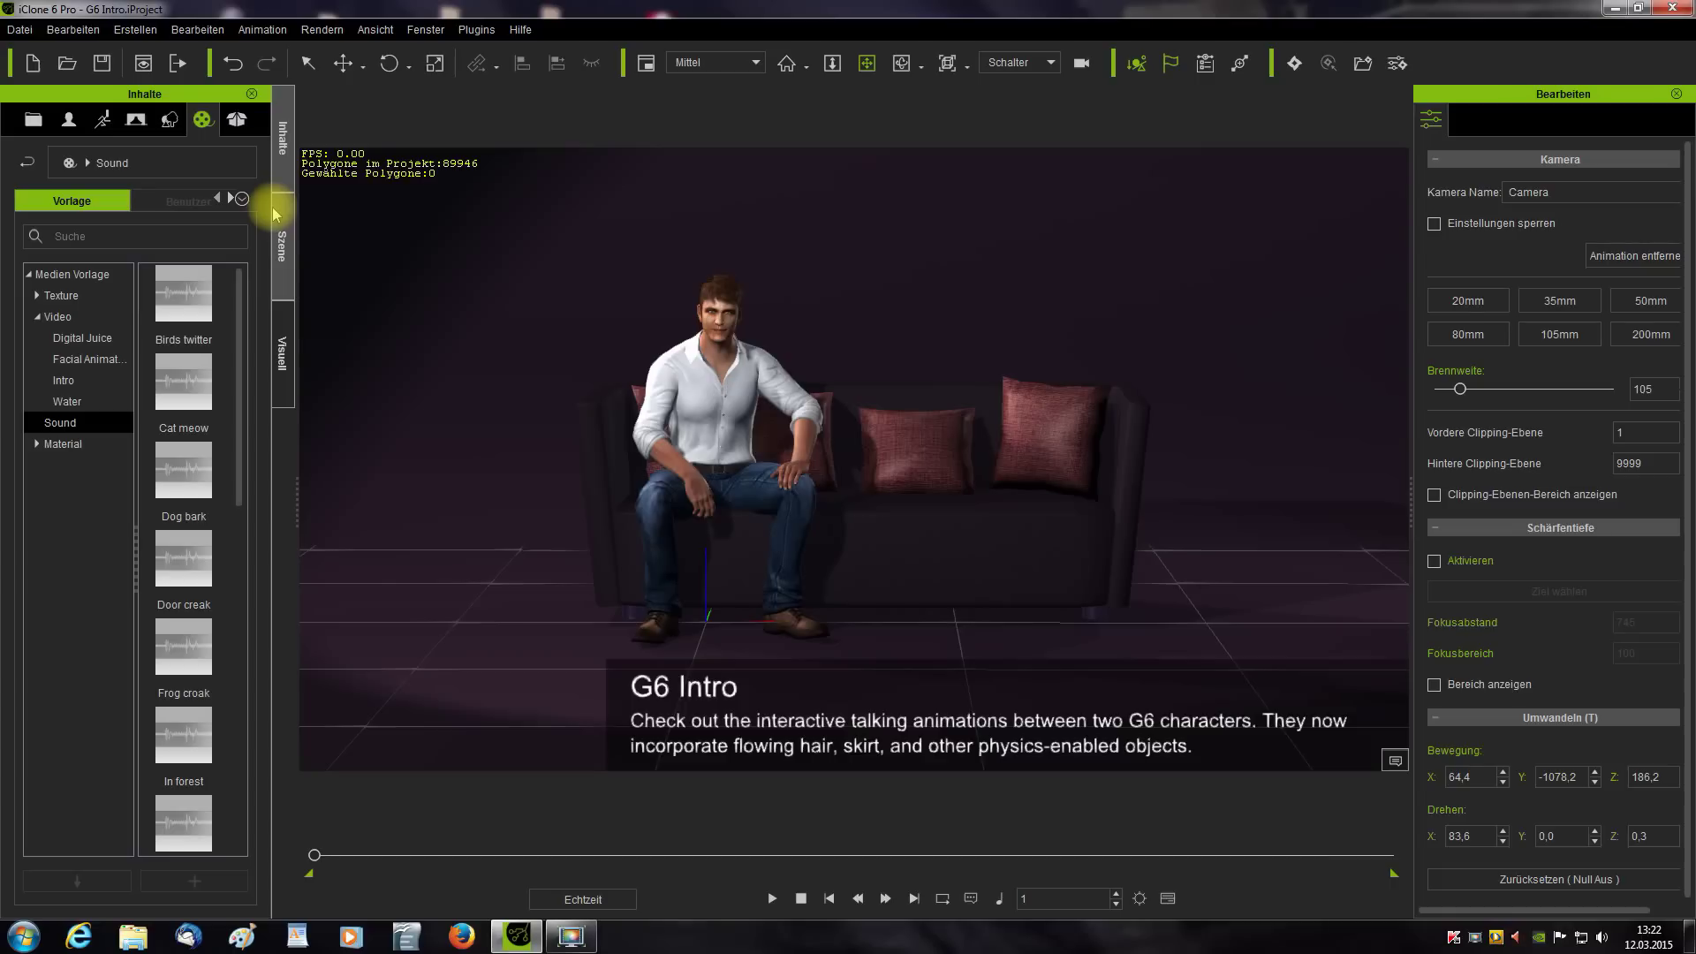
- View the pack templates and return to the set templates to view the Props category
{"action": "left_click", "coordinate": [236, 122]}
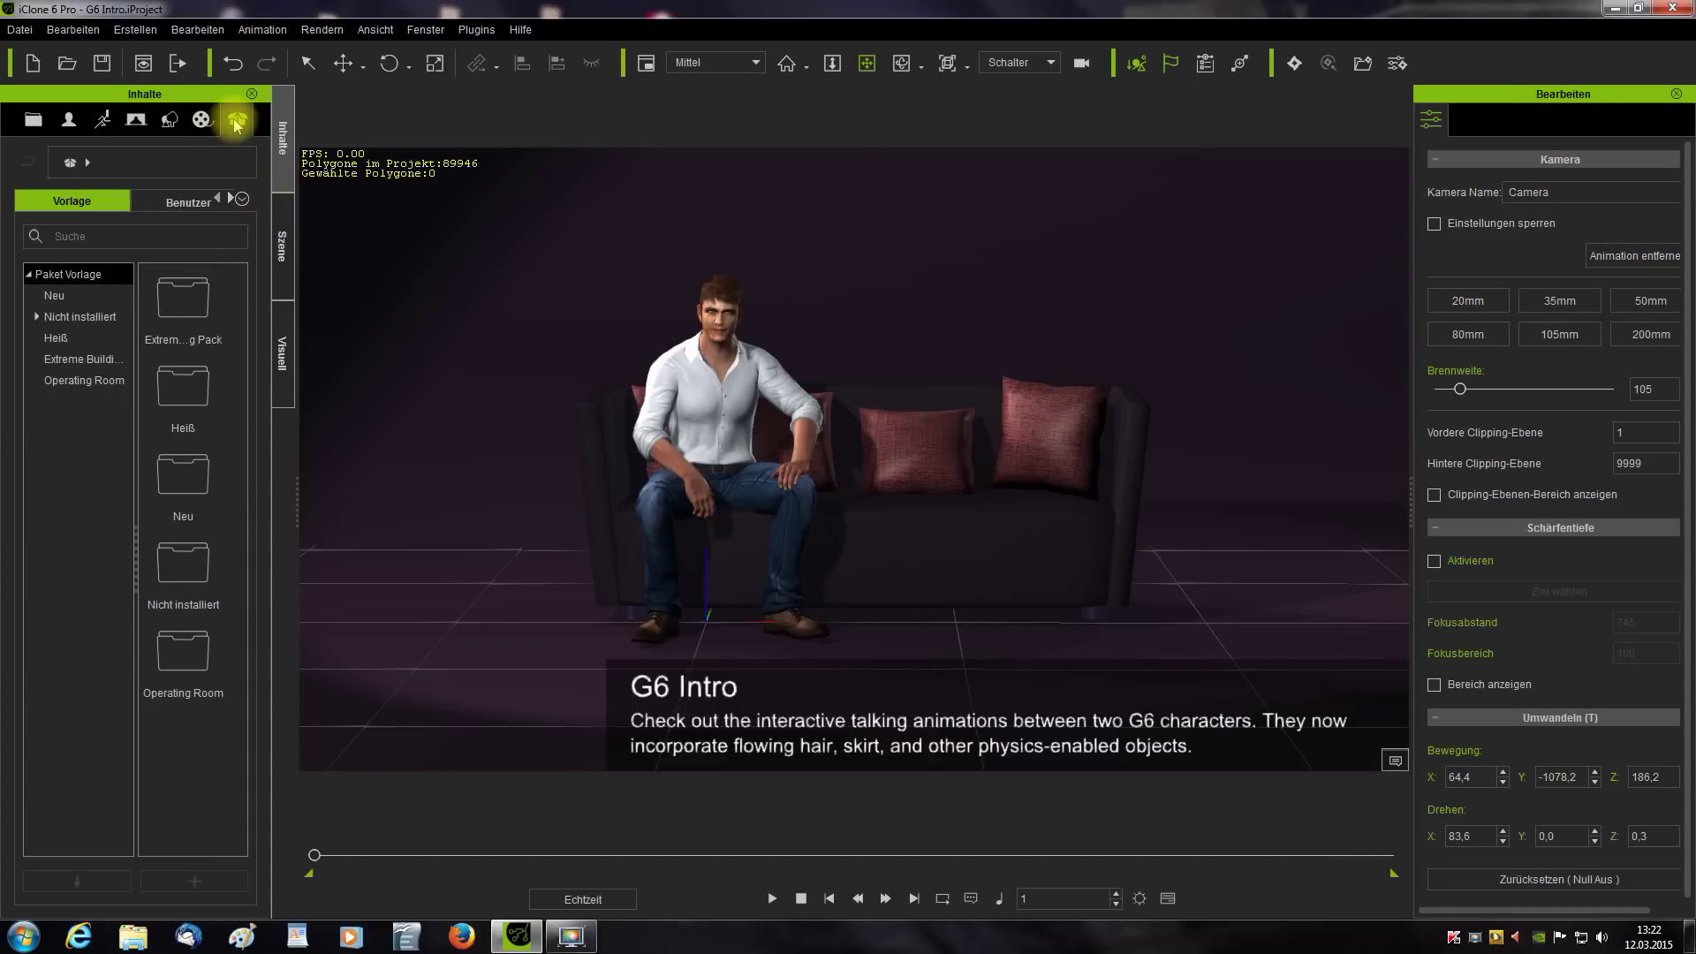
{"action": "left_click", "coordinate": [171, 121]}
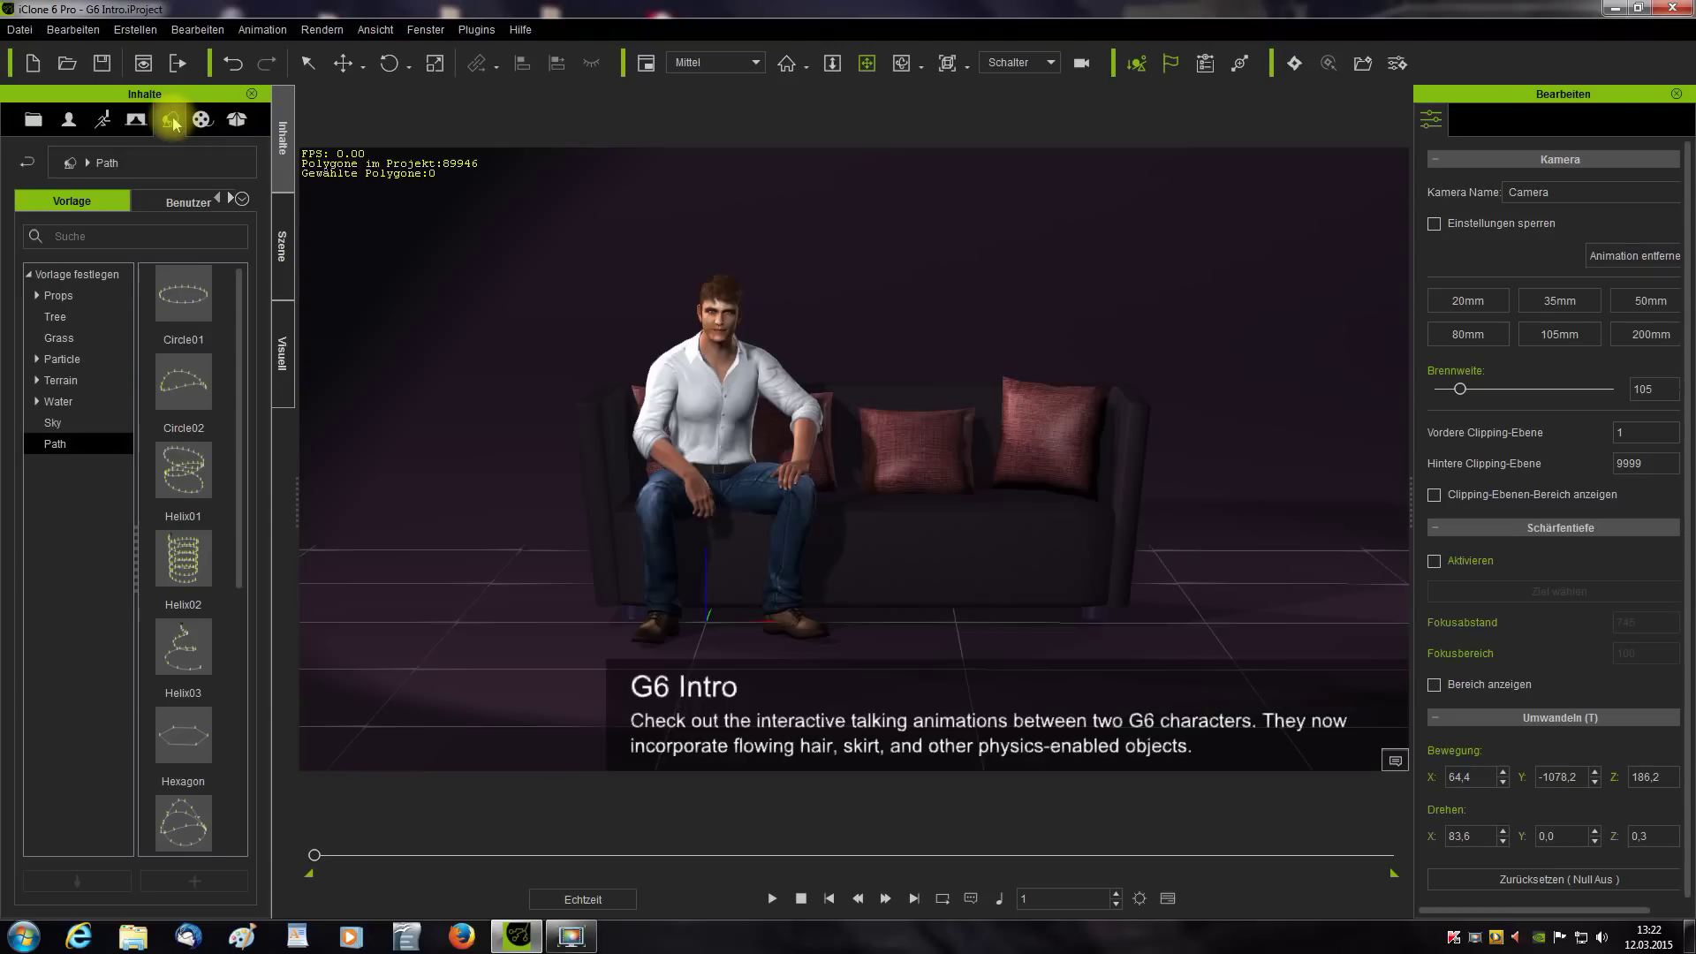
{"action": "left_click", "coordinate": [35, 297]}
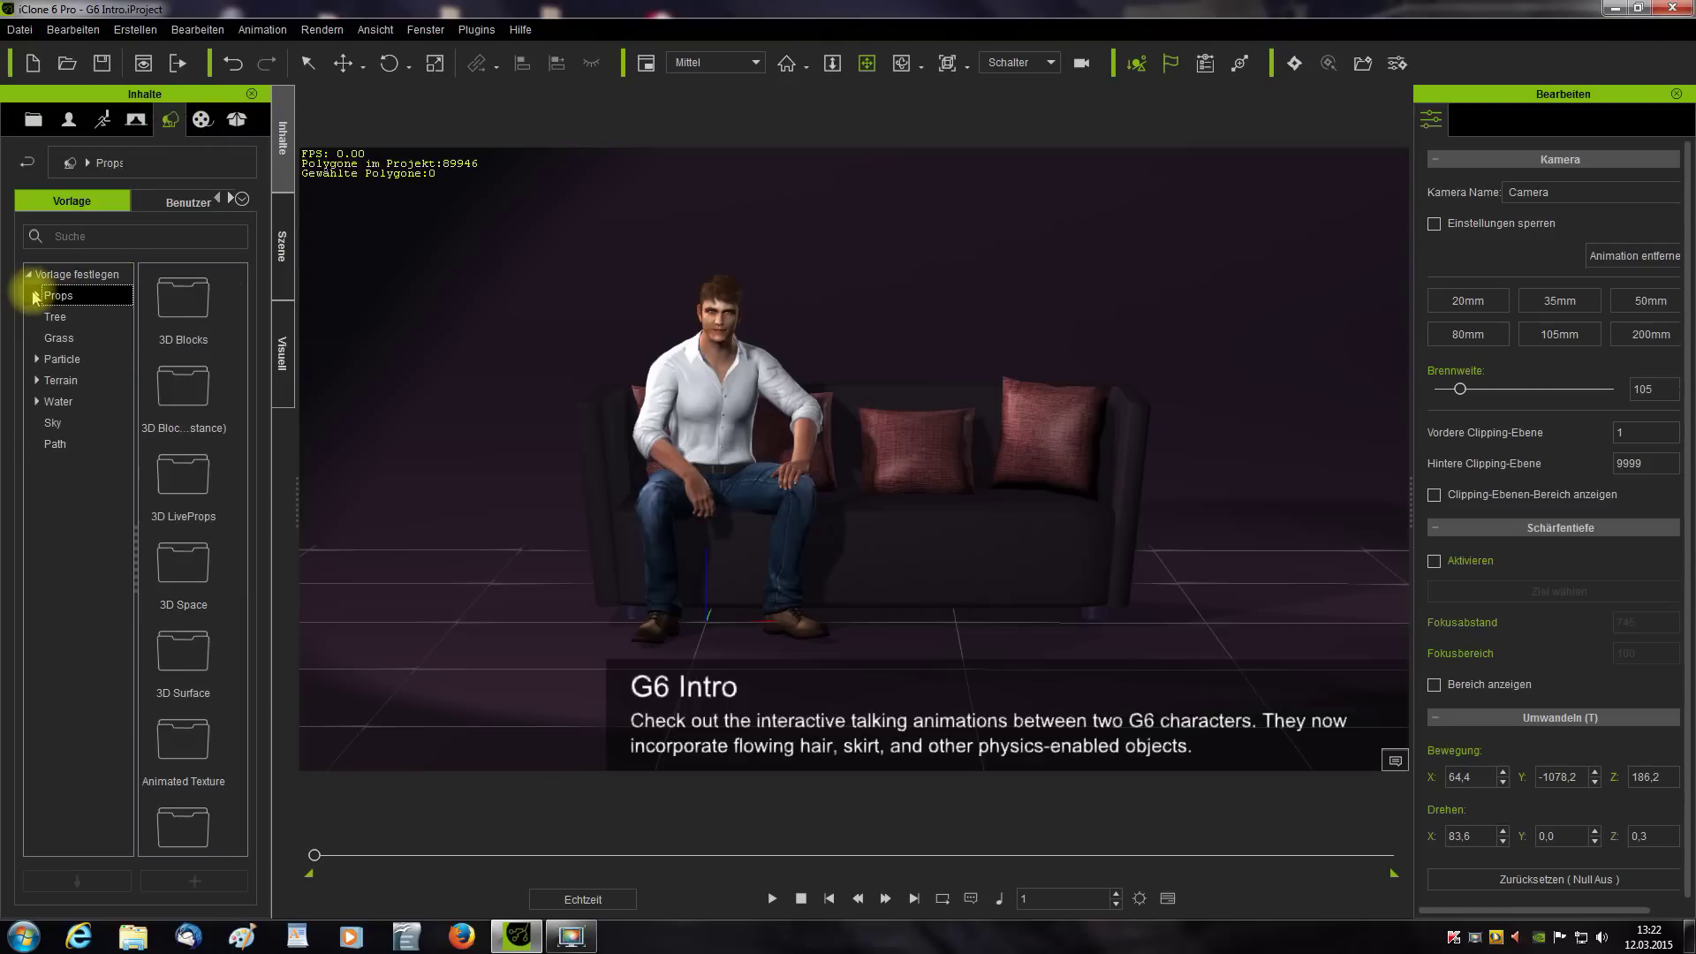
- Expand the Props set templates and browse the 3D Blocks folder down to its ball and box shapes
{"action": "left_click", "coordinate": [36, 297]}
{"action": "left_click", "coordinate": [46, 316]}
{"action": "left_click", "coordinate": [87, 321]}
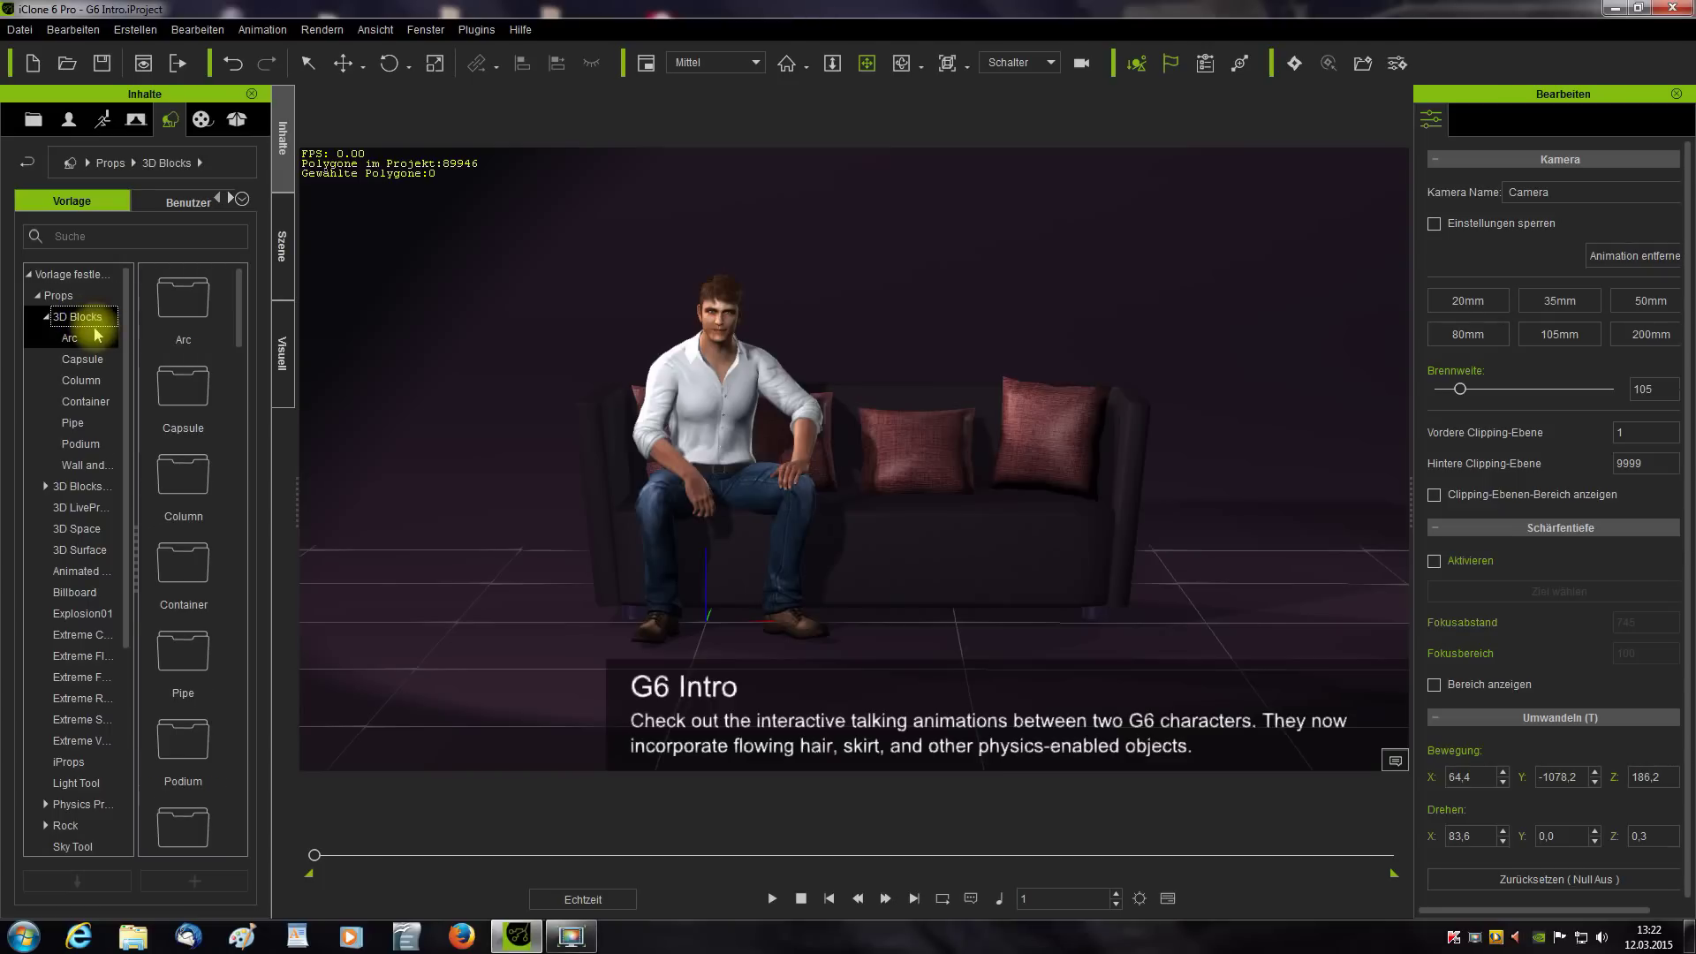
{"action": "left_click_drag", "start_coordinate": [238, 303], "coordinate": [235, 432]}
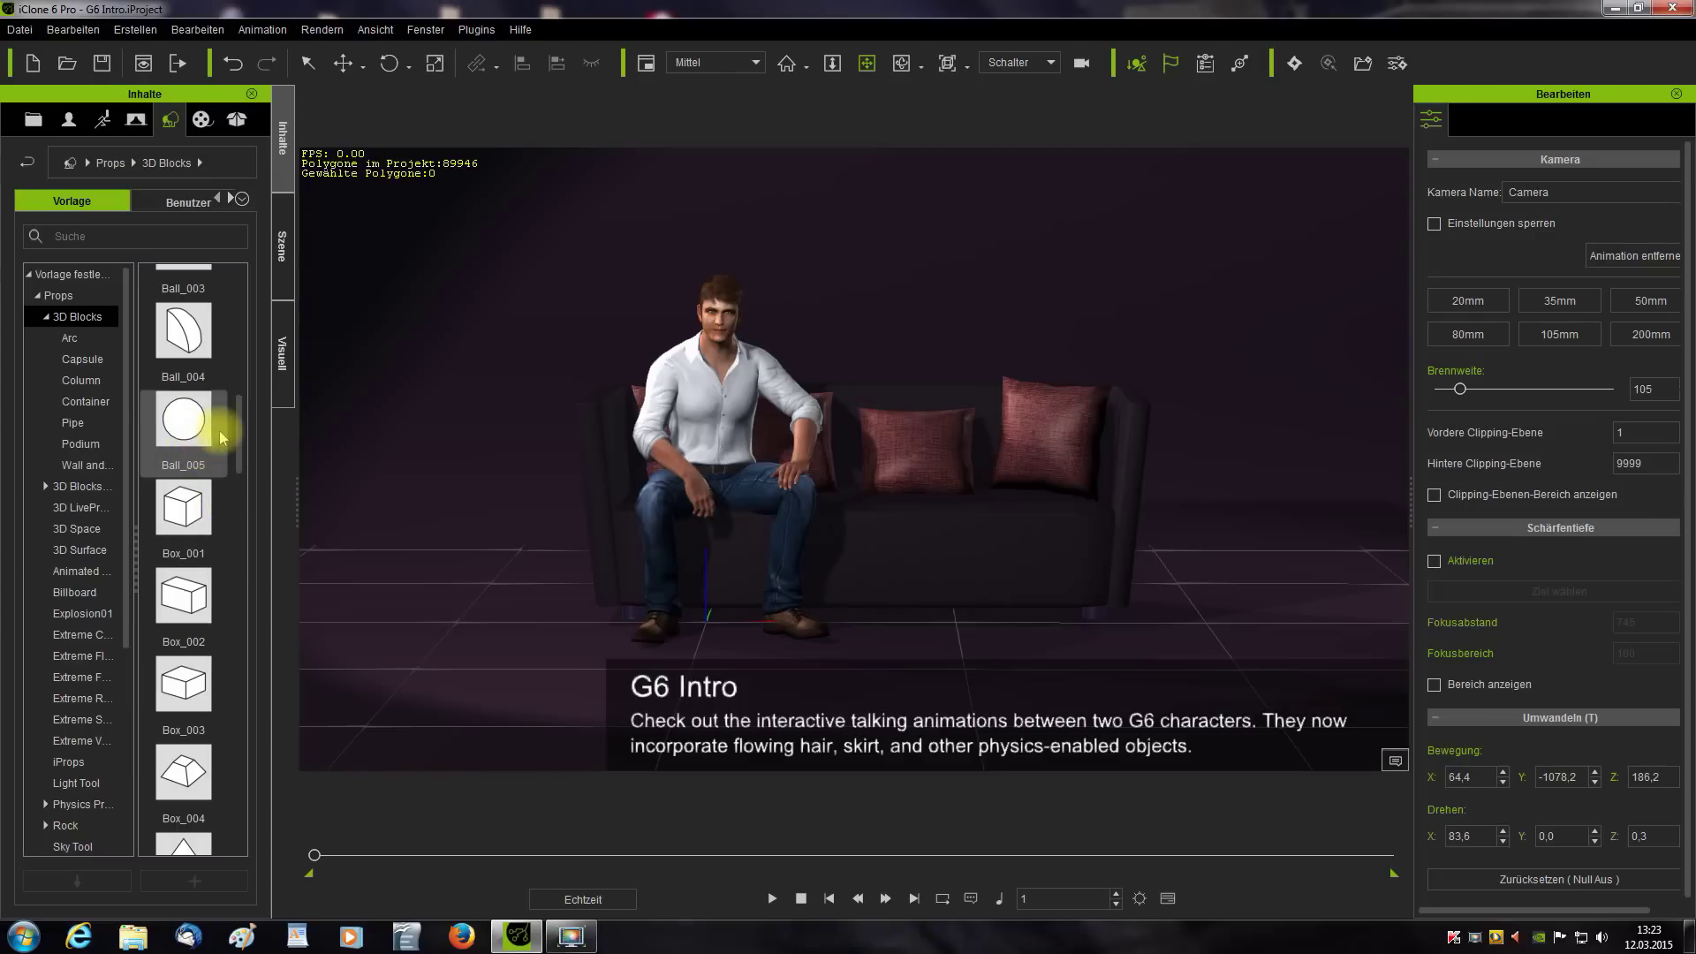
{"action": "scroll", "coordinate": [239, 424], "scroll_direction": "up", "scroll_amount": 1}
{"action": "scroll", "coordinate": [240, 424], "scroll_direction": "up", "scroll_amount": 1}
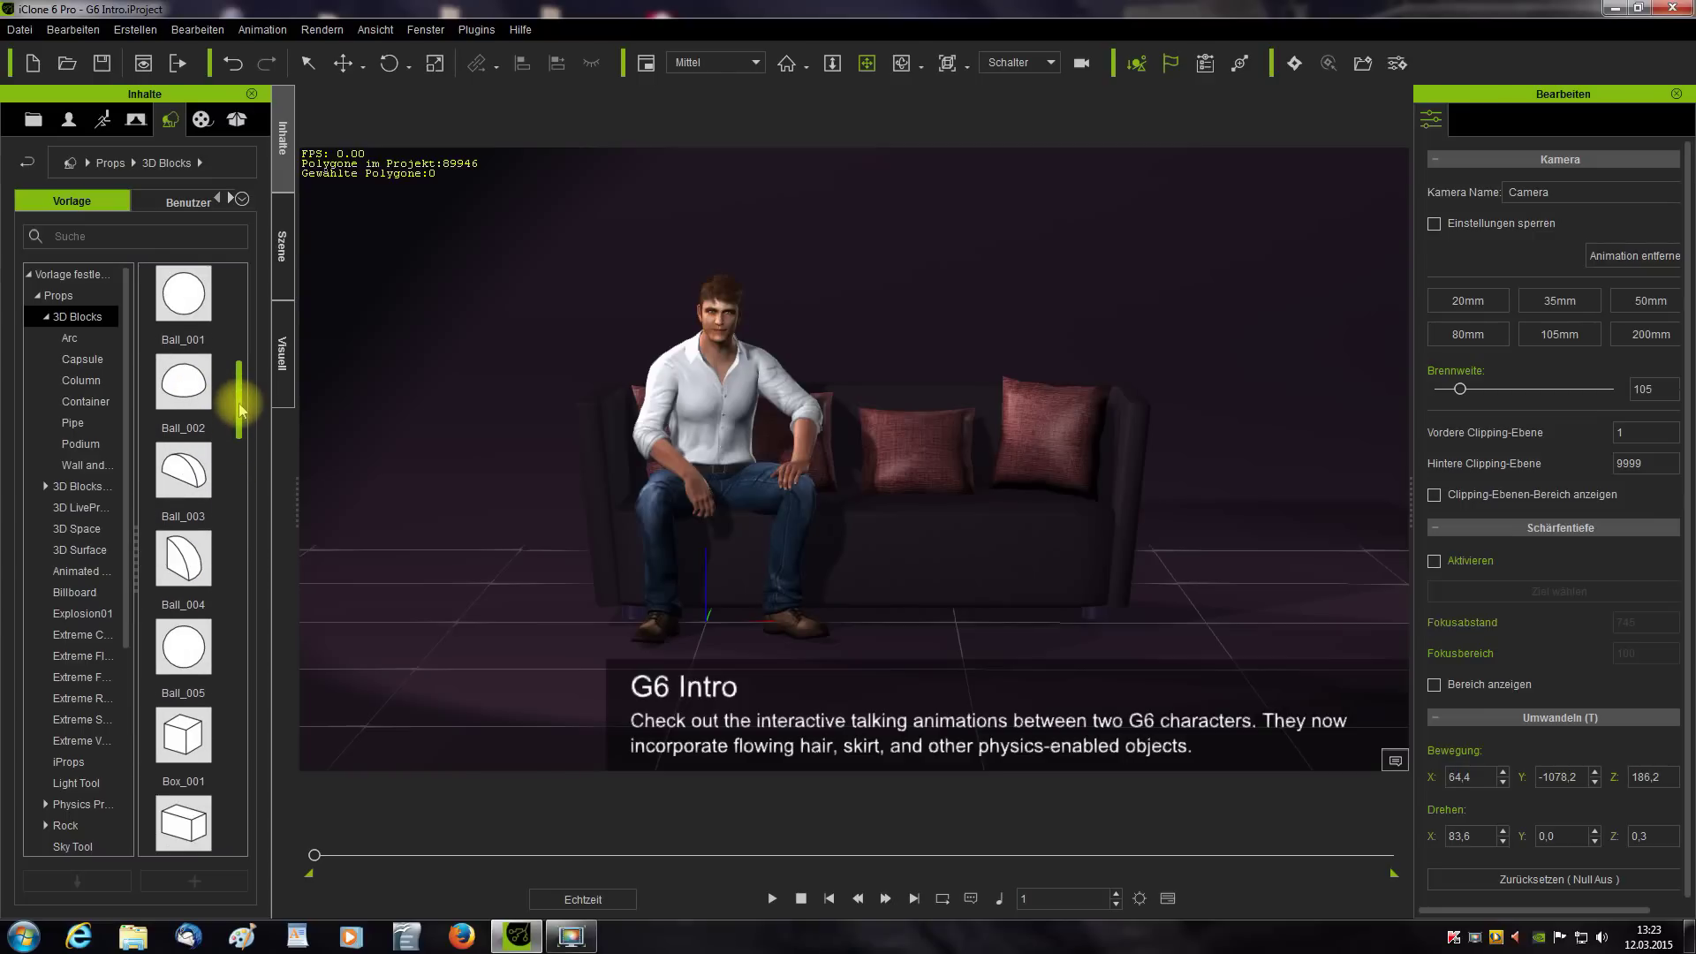
- Browse the pack templates in the Heiß and Neu categories
{"action": "left_click", "coordinate": [235, 123]}
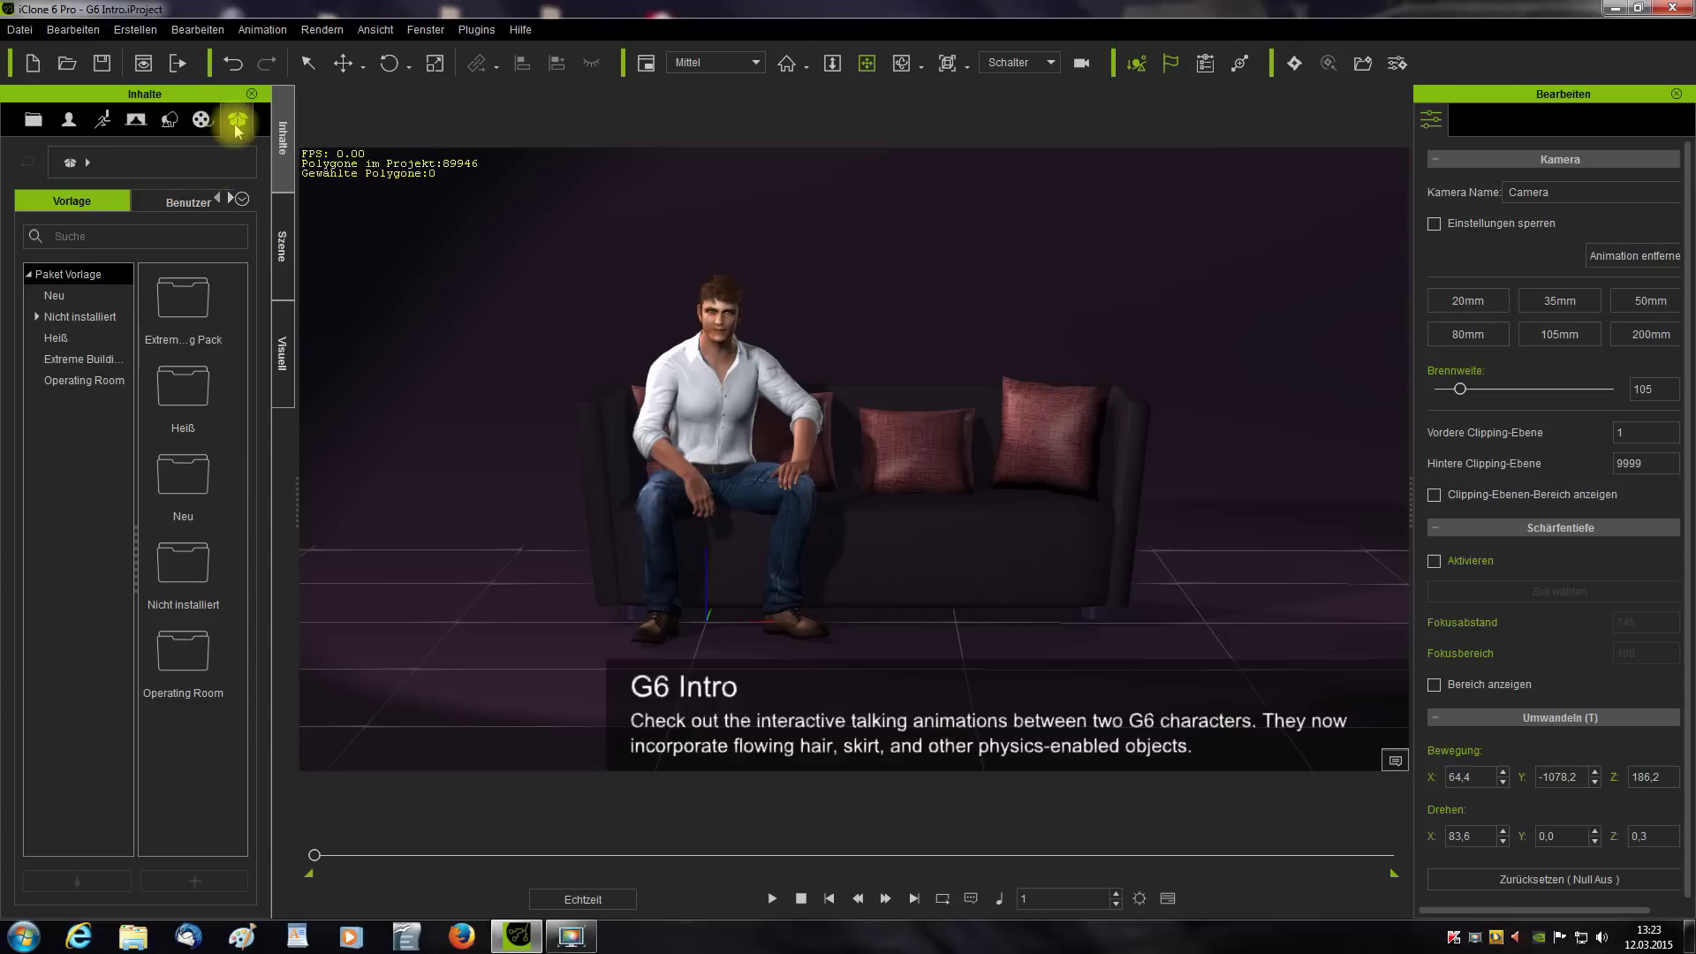
{"action": "left_click", "coordinate": [50, 339]}
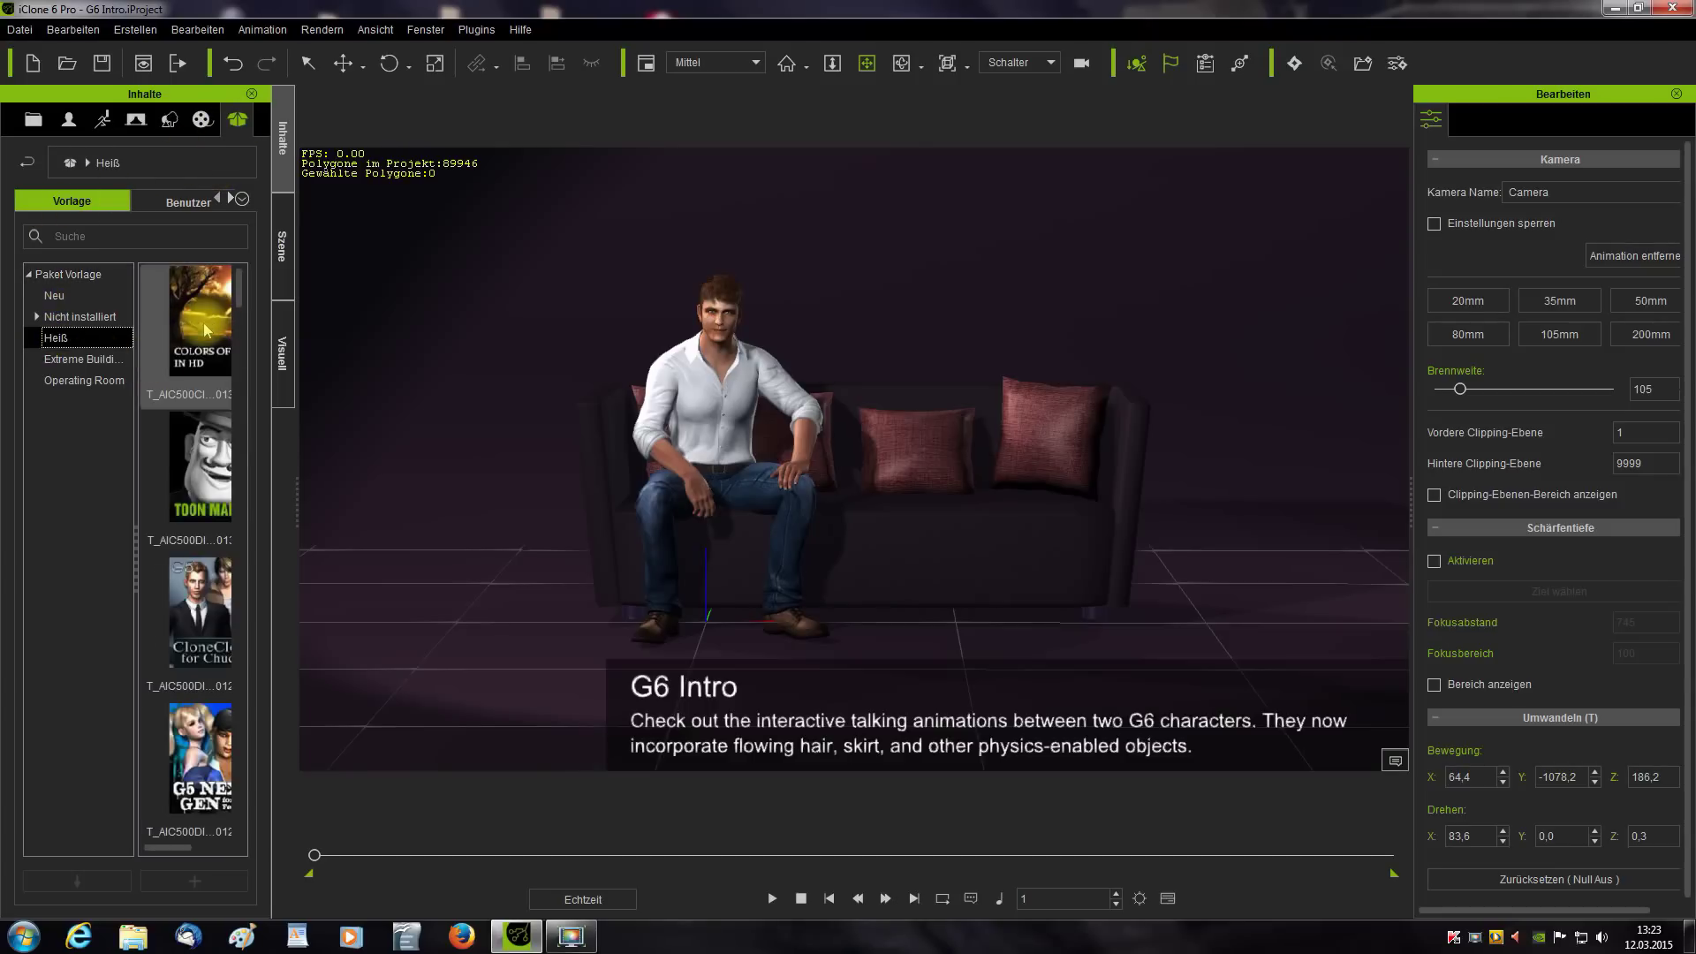
{"action": "scroll", "coordinate": [204, 345], "scroll_direction": "down", "scroll_amount": 3}
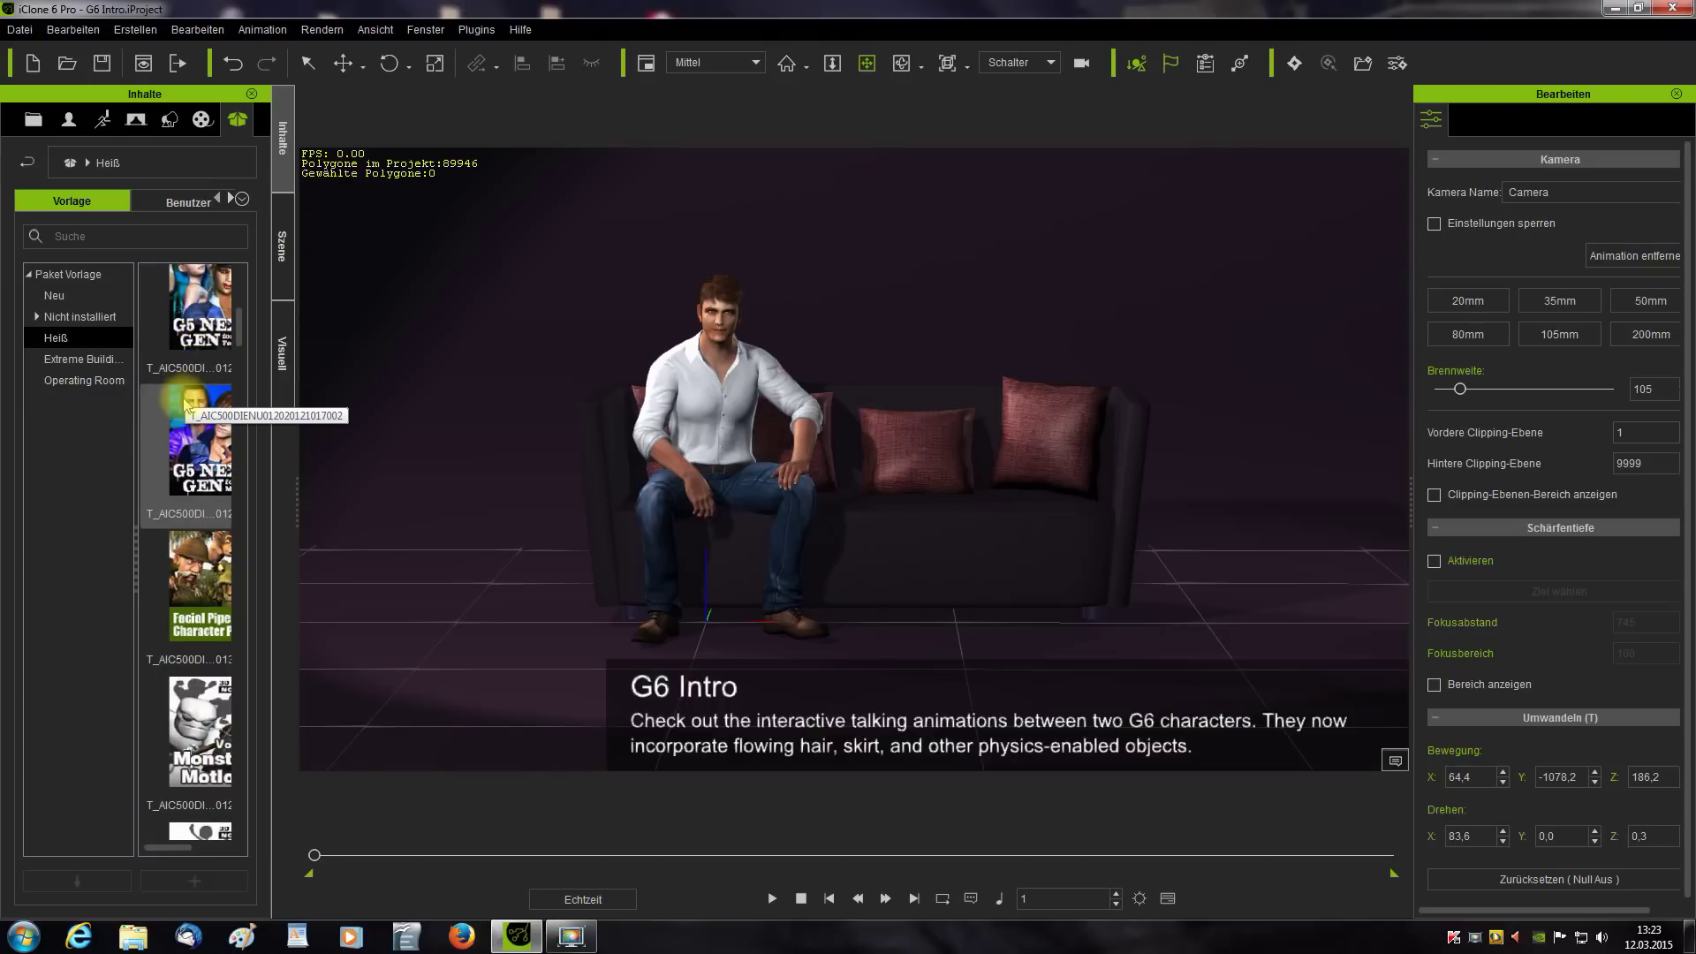
{"action": "left_click", "coordinate": [55, 295]}
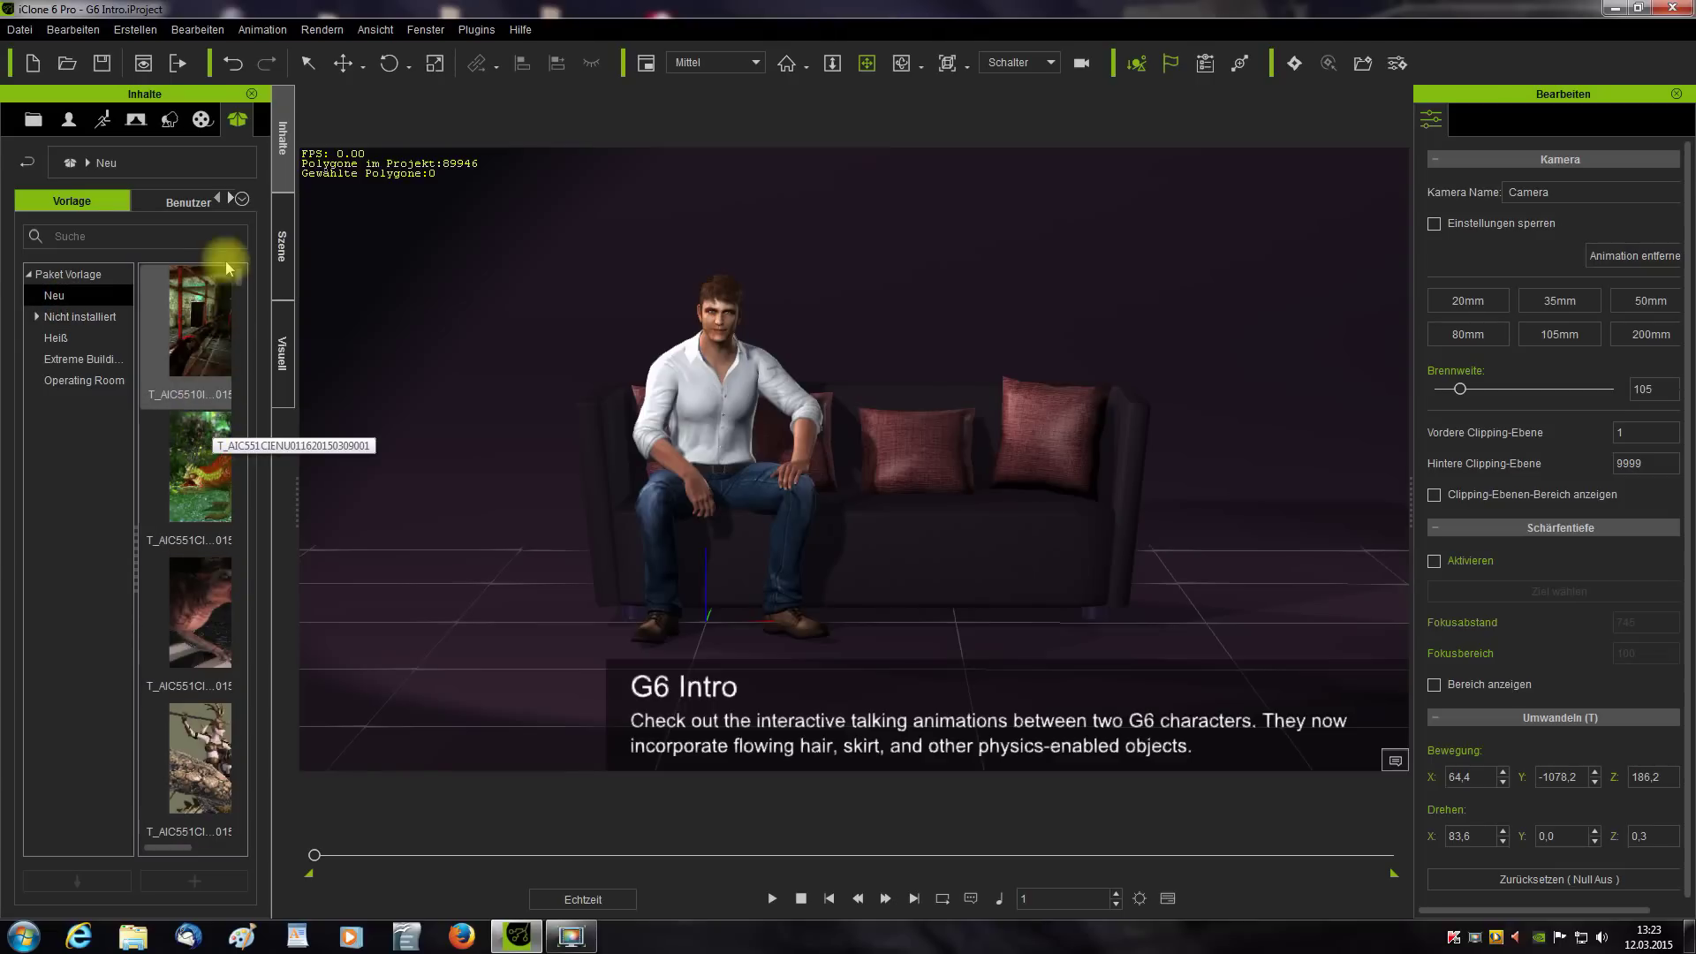
- View the custom pack folders, examining the contents of Vorlage and its Wichtig subfolder
{"action": "left_click", "coordinate": [183, 205]}
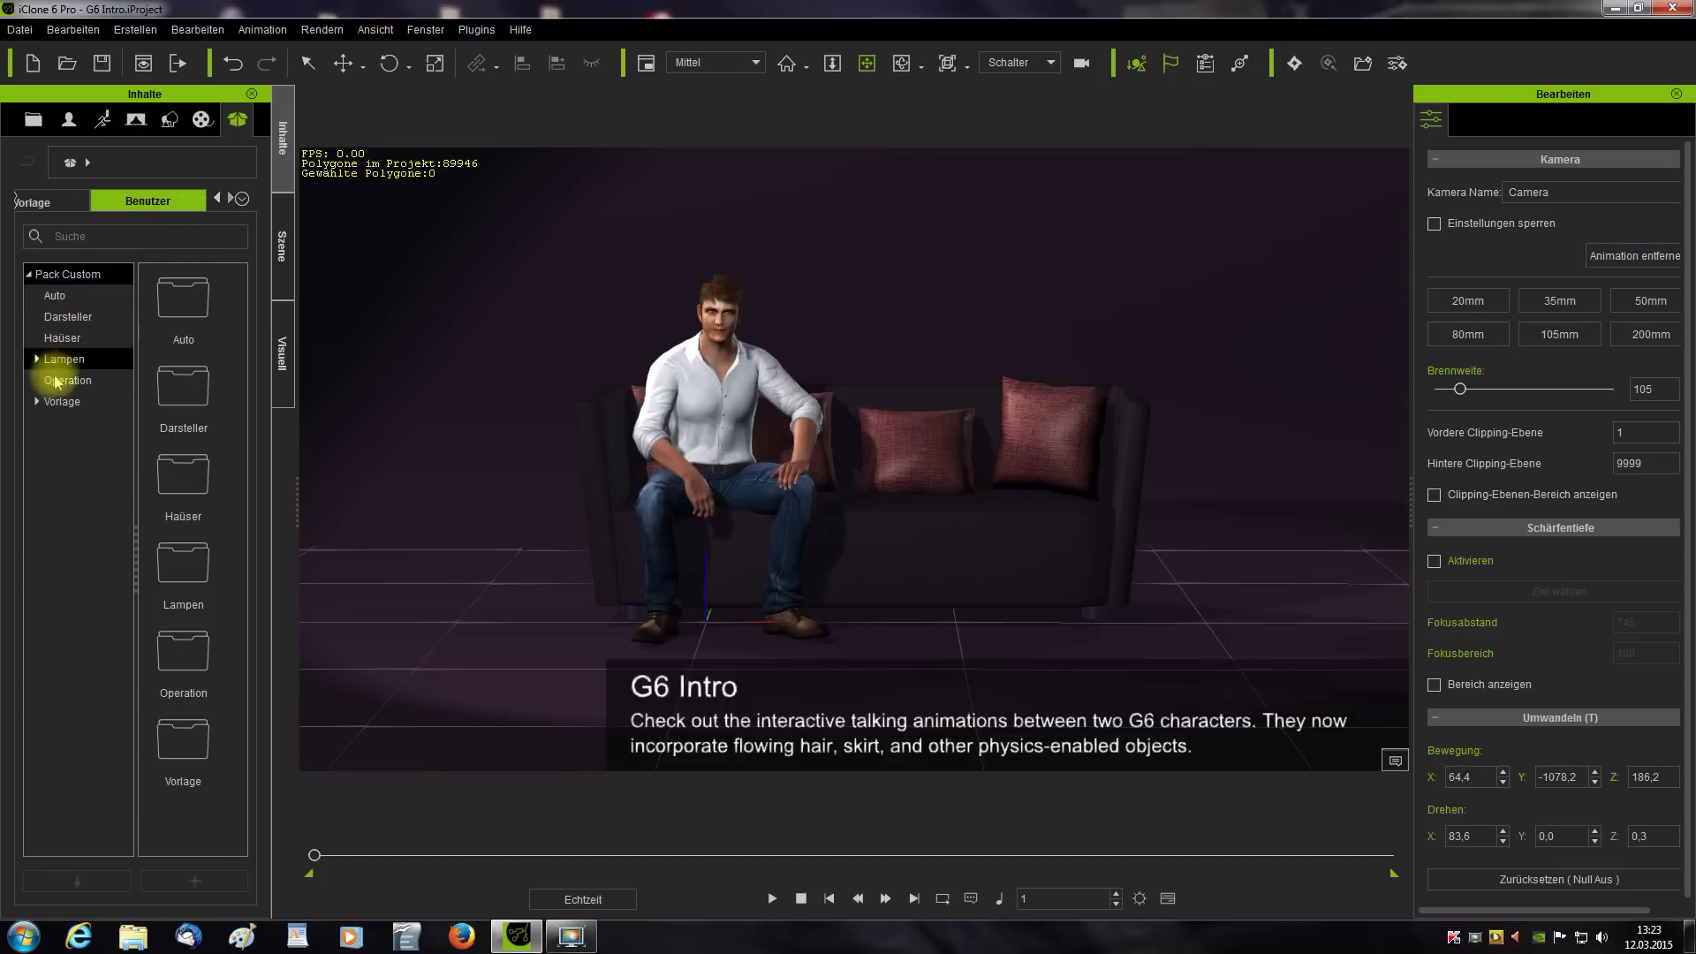
{"action": "left_click", "coordinate": [37, 402]}
{"action": "left_click", "coordinate": [69, 424]}
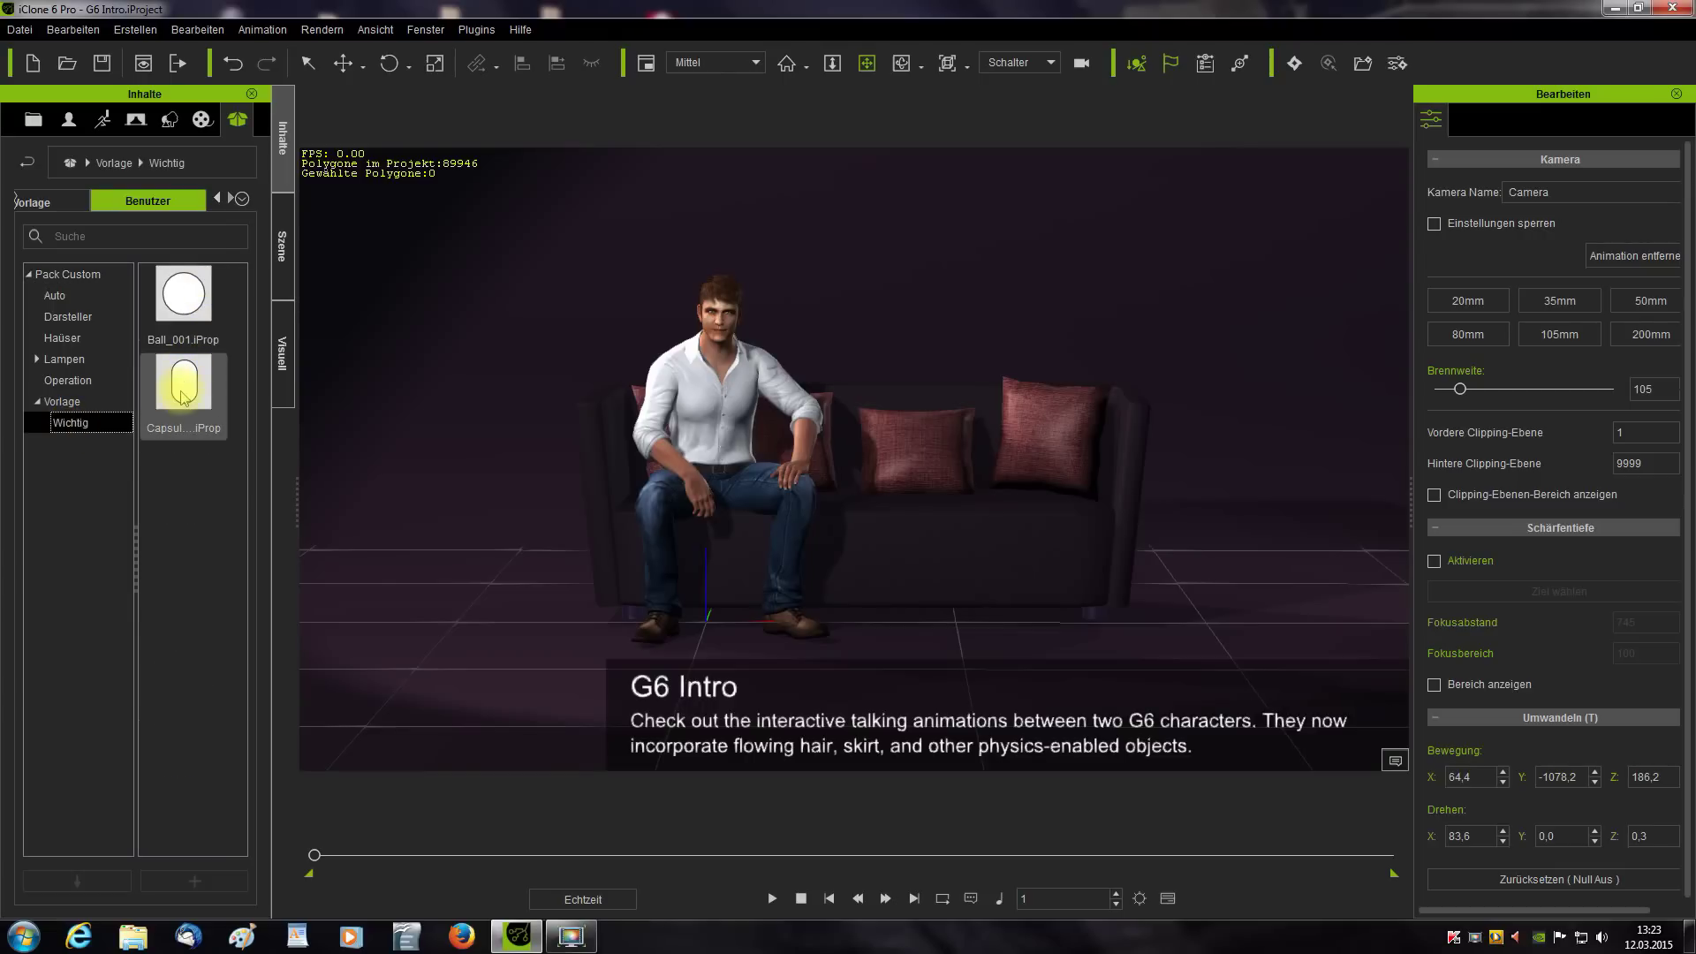
{"action": "left_click", "coordinate": [62, 402]}
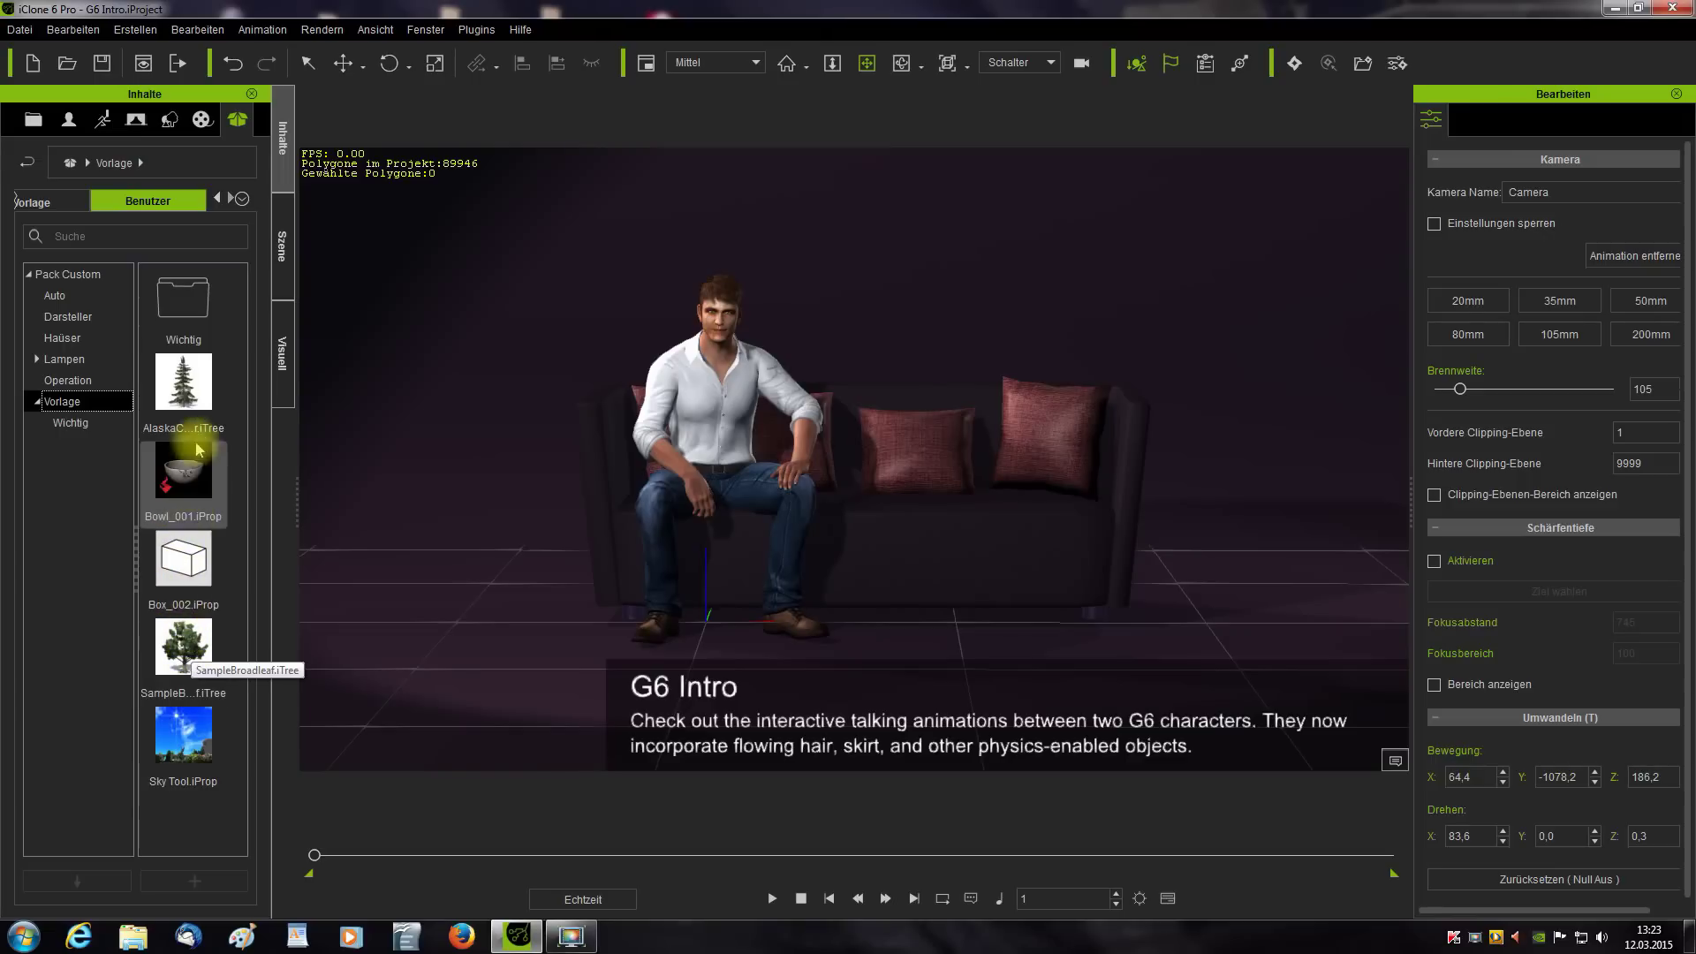
- Add the Box_001 prop from 3D Blocks to the virtual folder Vorlage > Wichtig and check that folder's contents
{"action": "left_click", "coordinate": [171, 121]}
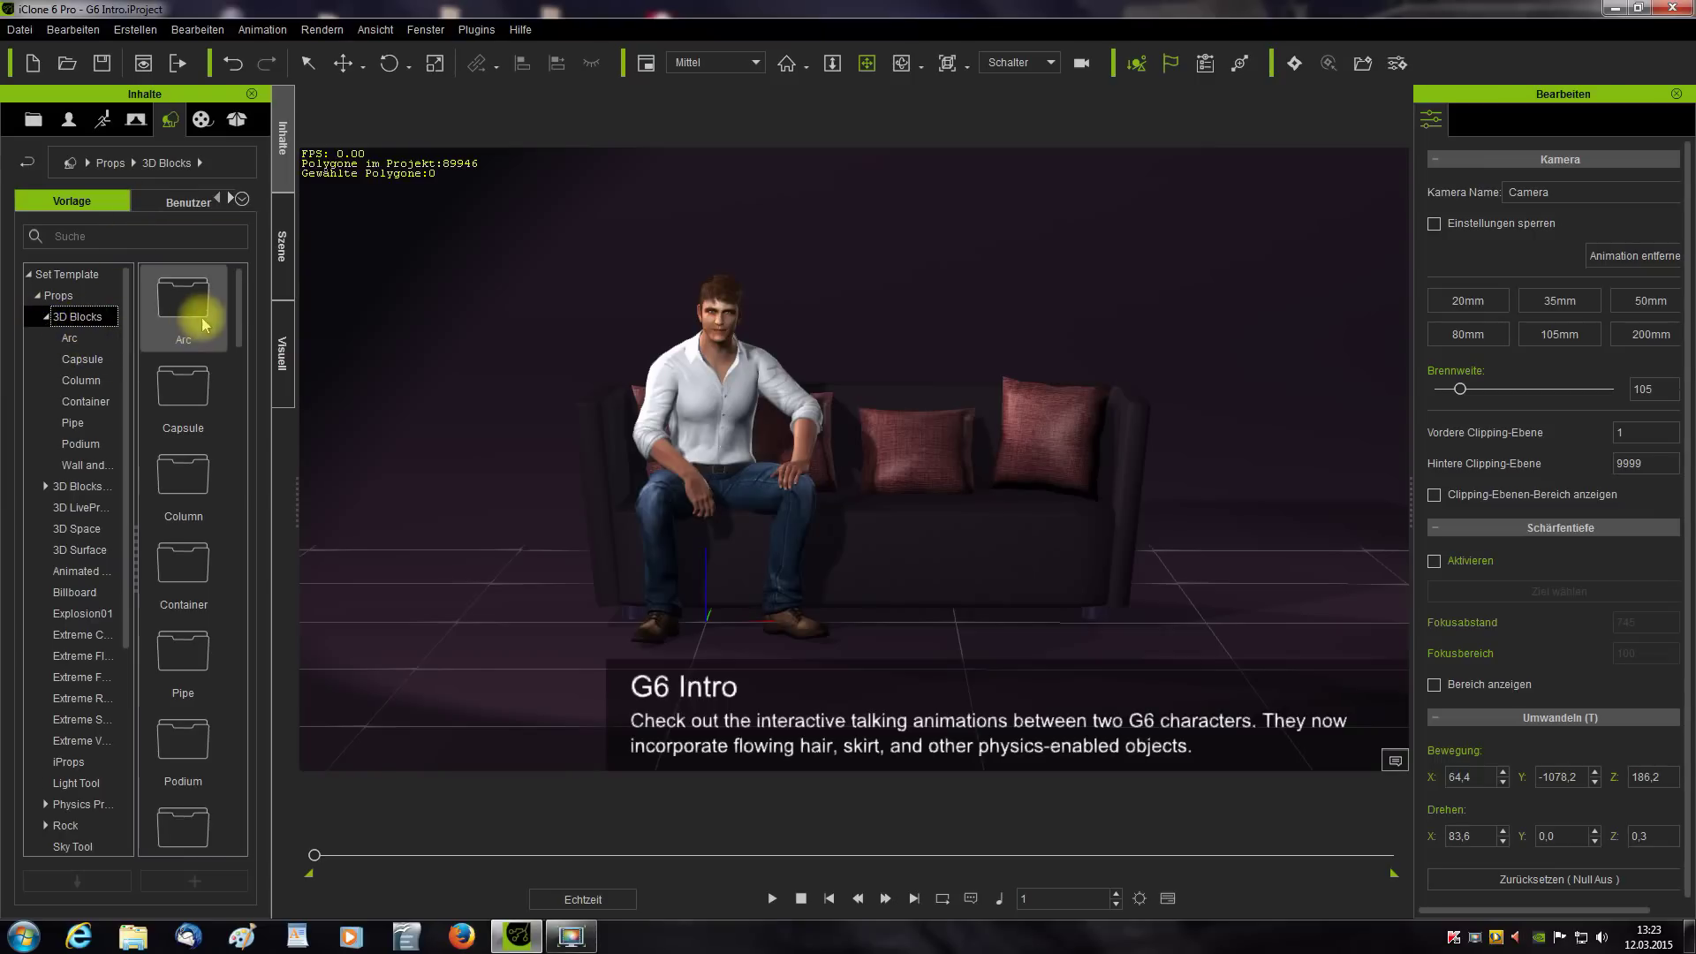
{"action": "left_click_drag", "start_coordinate": [240, 325], "coordinate": [240, 475]}
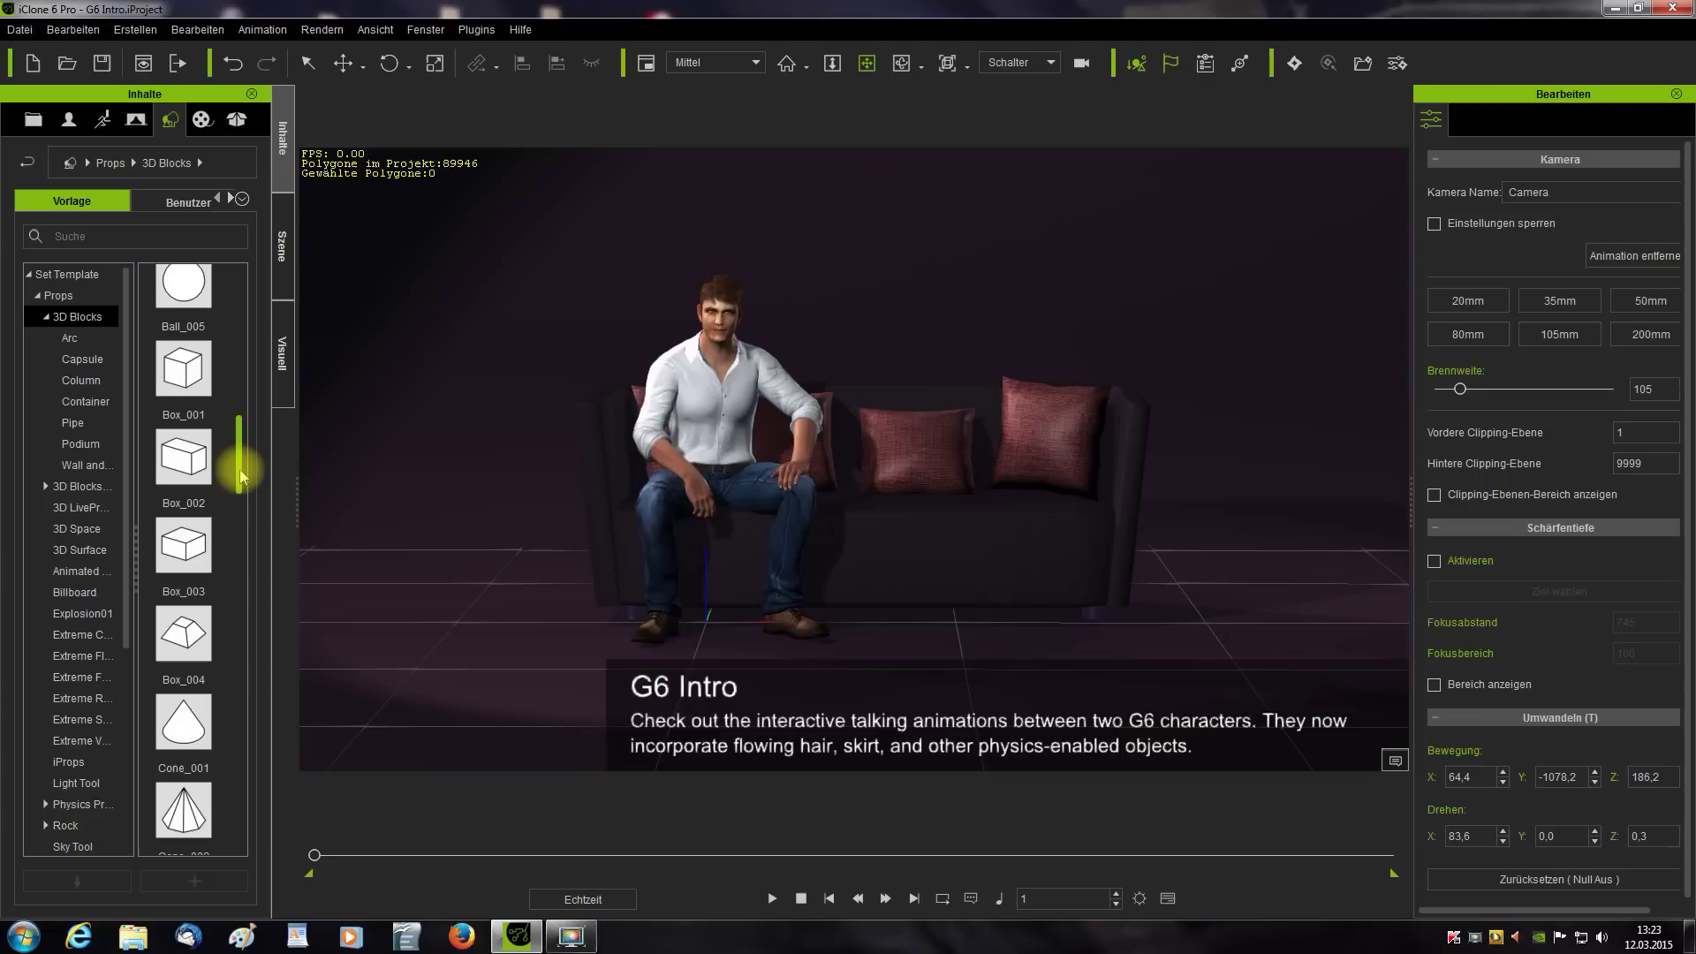
{"action": "right_click", "coordinate": [180, 381]}
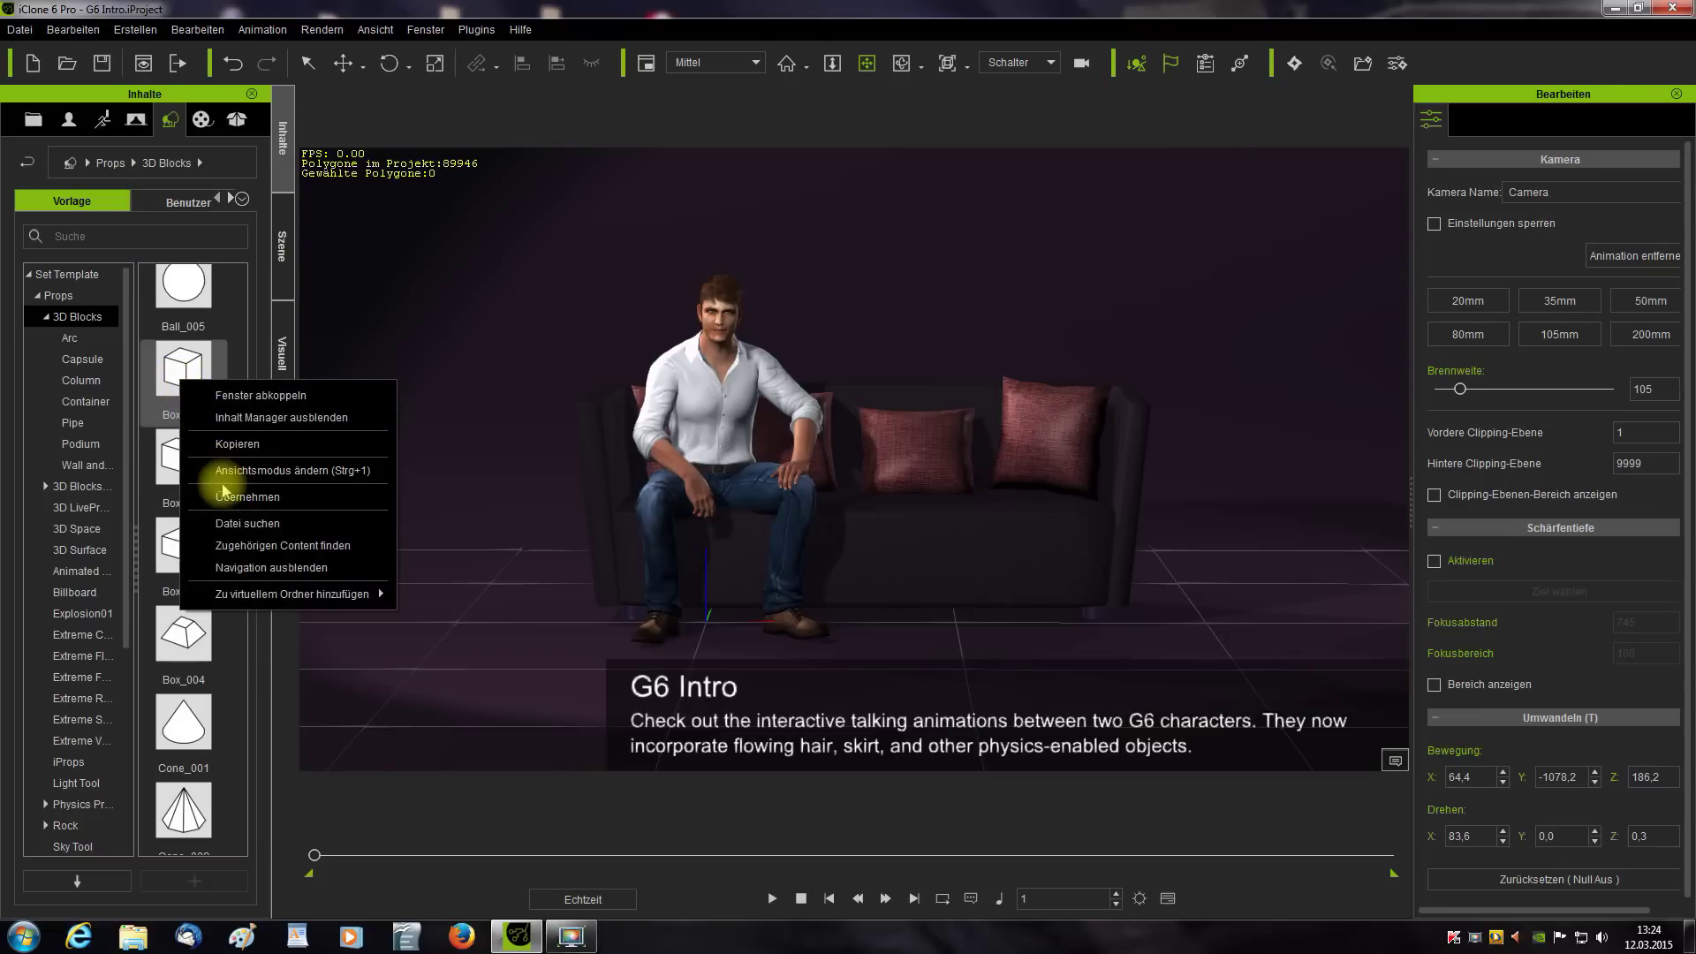
{"action": "mouse_move", "coordinate": [309, 608]}
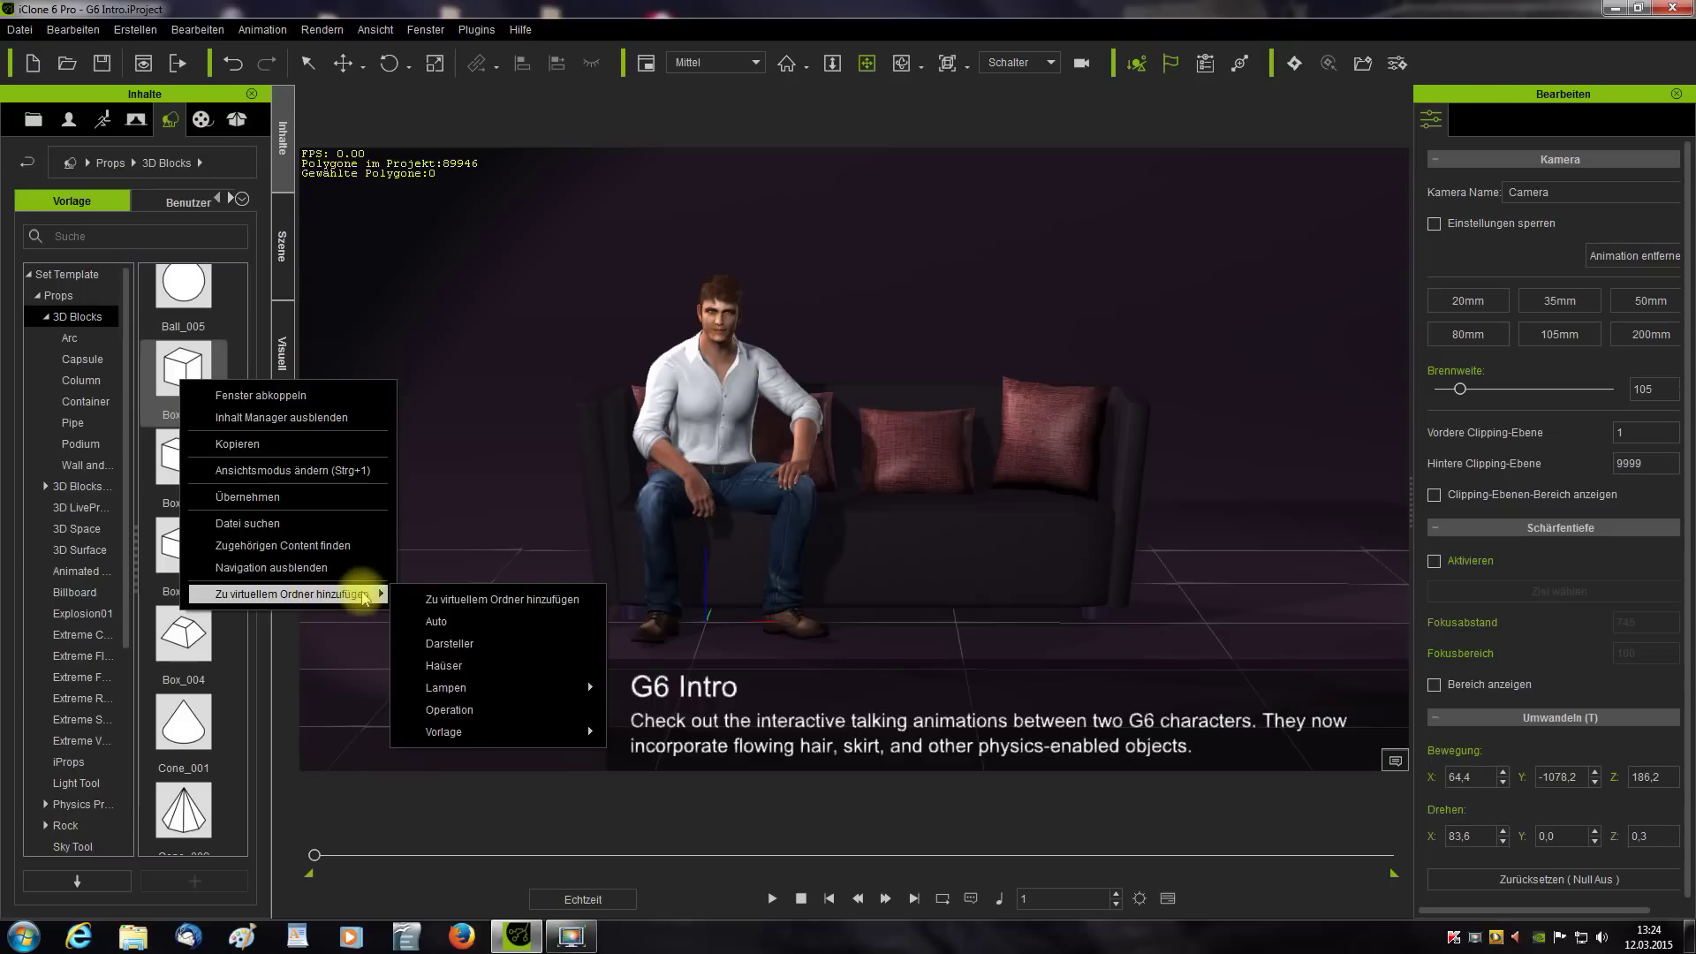
{"action": "mouse_move", "coordinate": [460, 731]}
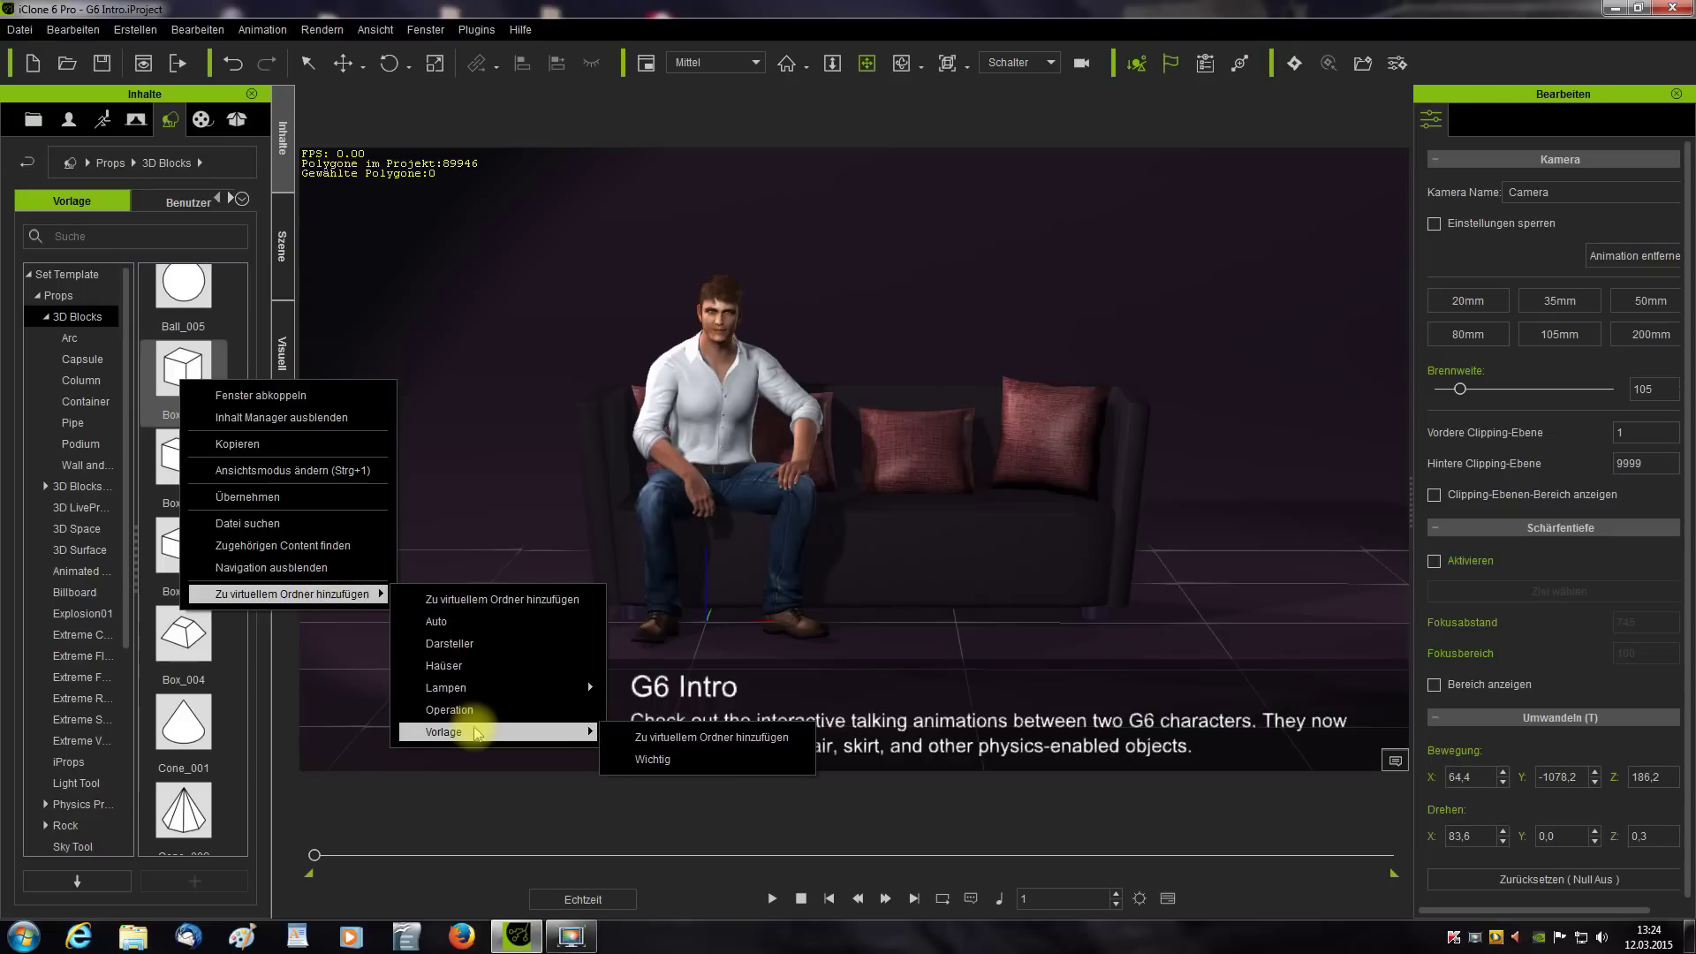
{"action": "left_click", "coordinate": [651, 760]}
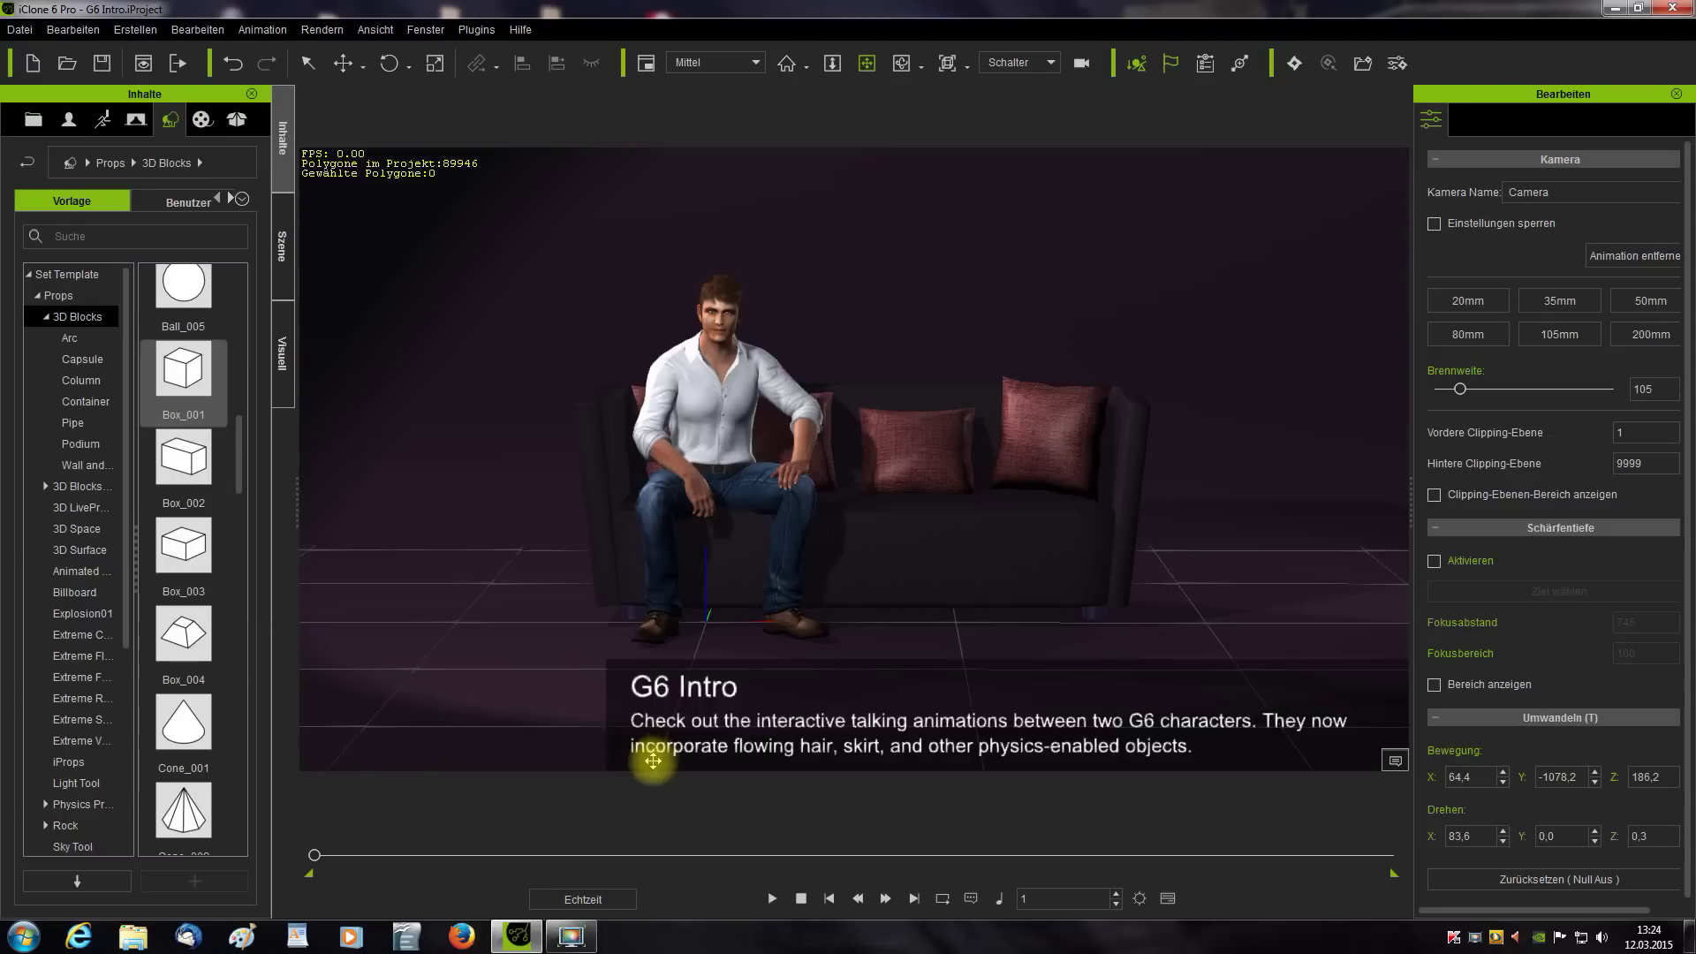
{"action": "left_click", "coordinate": [237, 121]}
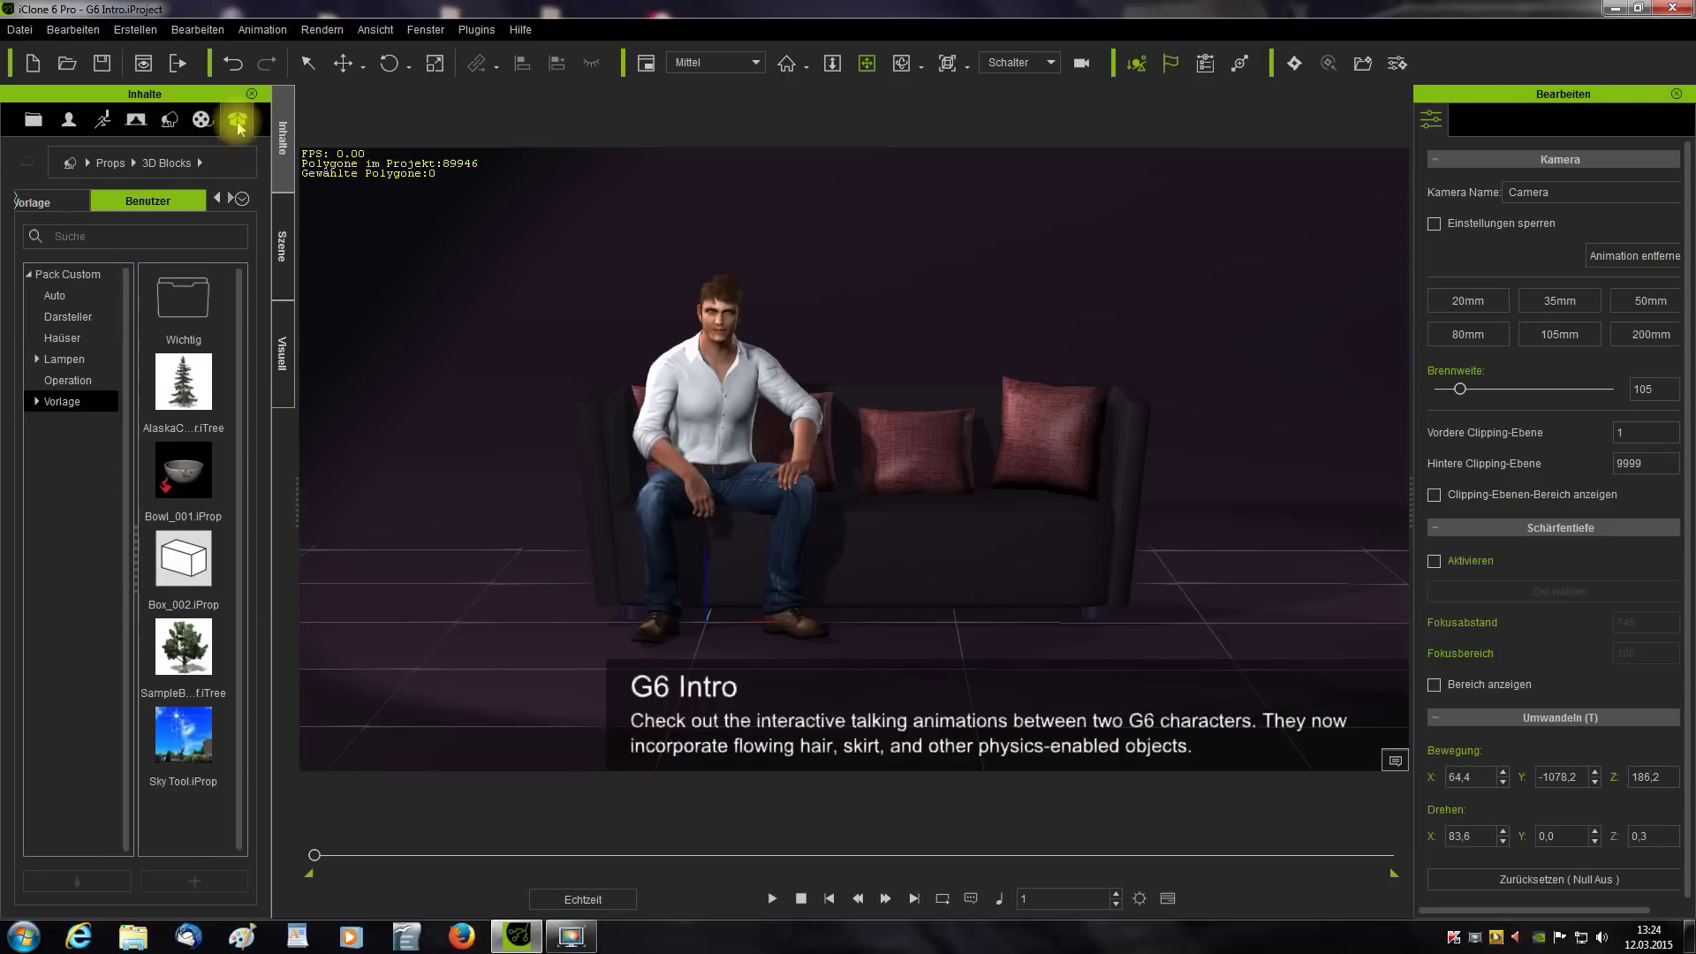
{"action": "left_click", "coordinate": [71, 424]}
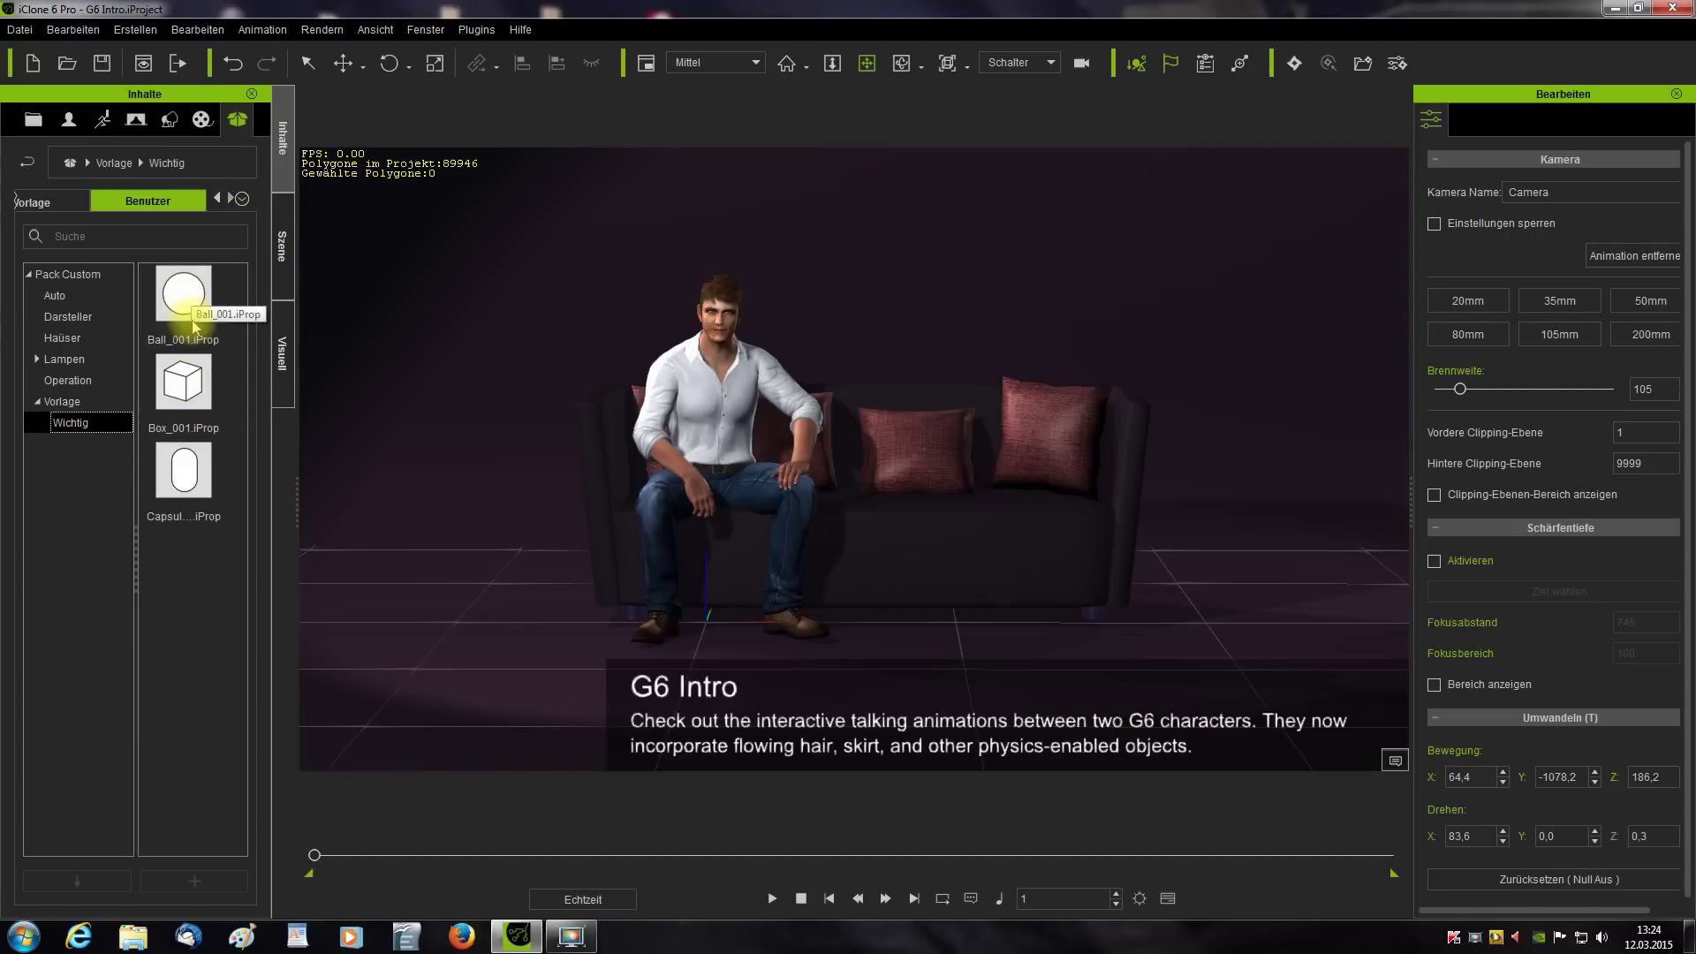
- Return to the set templates and view the Arc props in the 3D Blocks (Substance) folder
{"action": "left_click", "coordinate": [167, 125]}
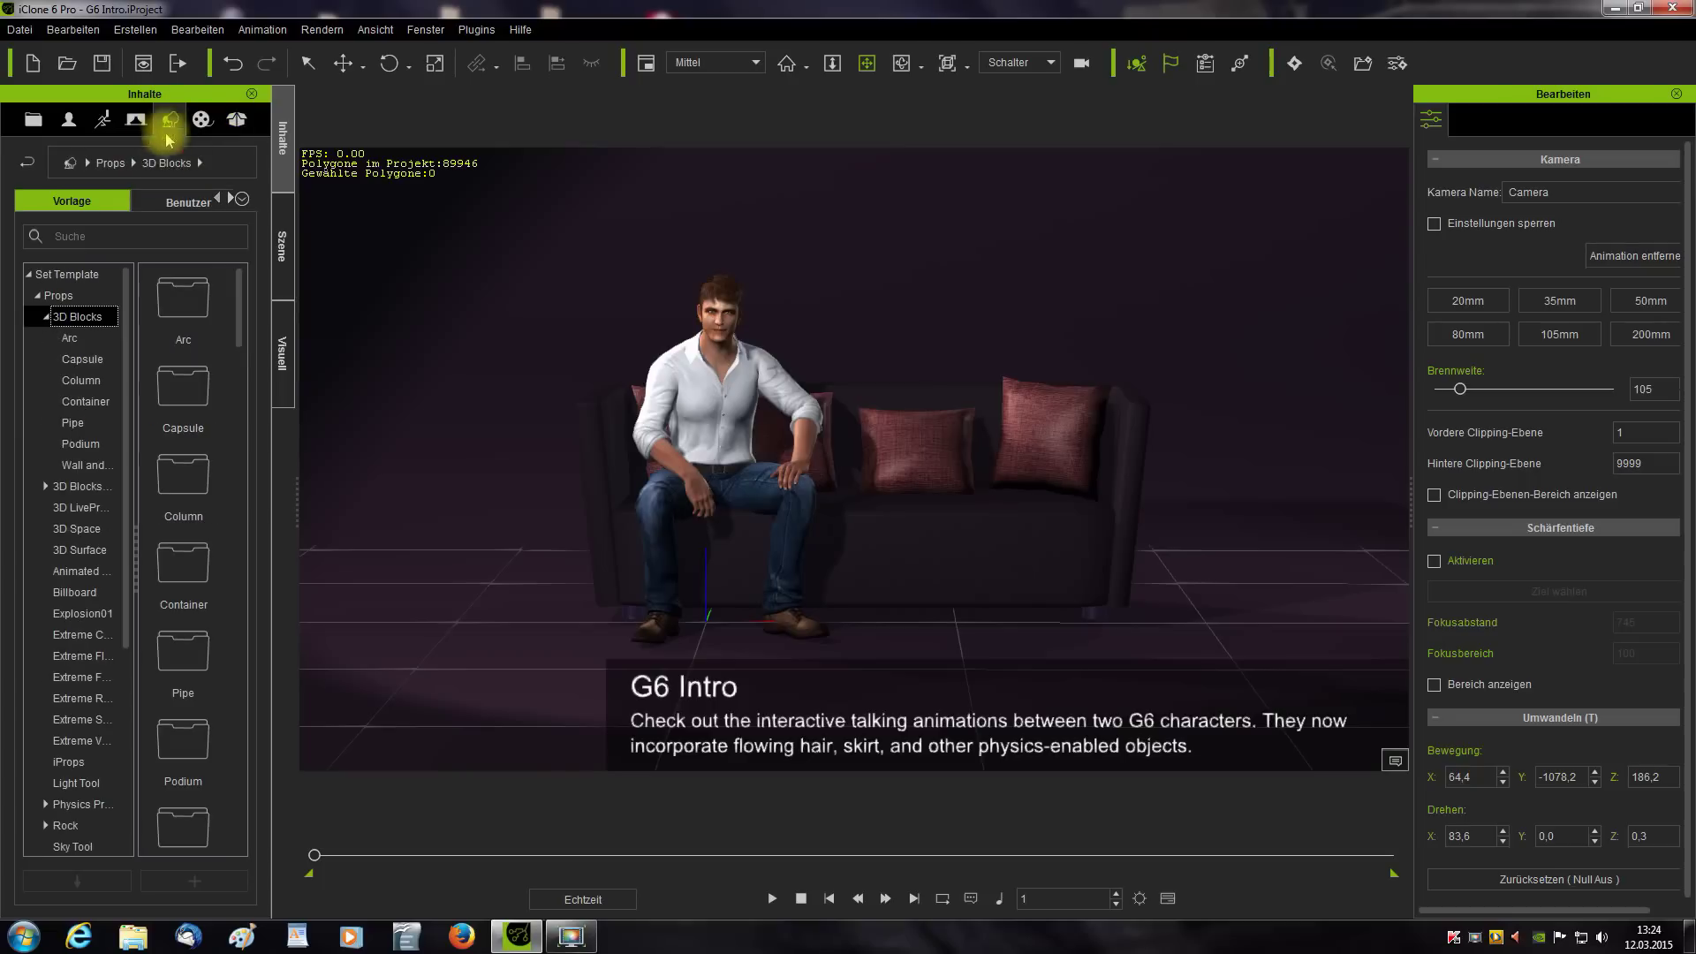
{"action": "left_click", "coordinate": [45, 487]}
{"action": "left_click", "coordinate": [69, 507]}
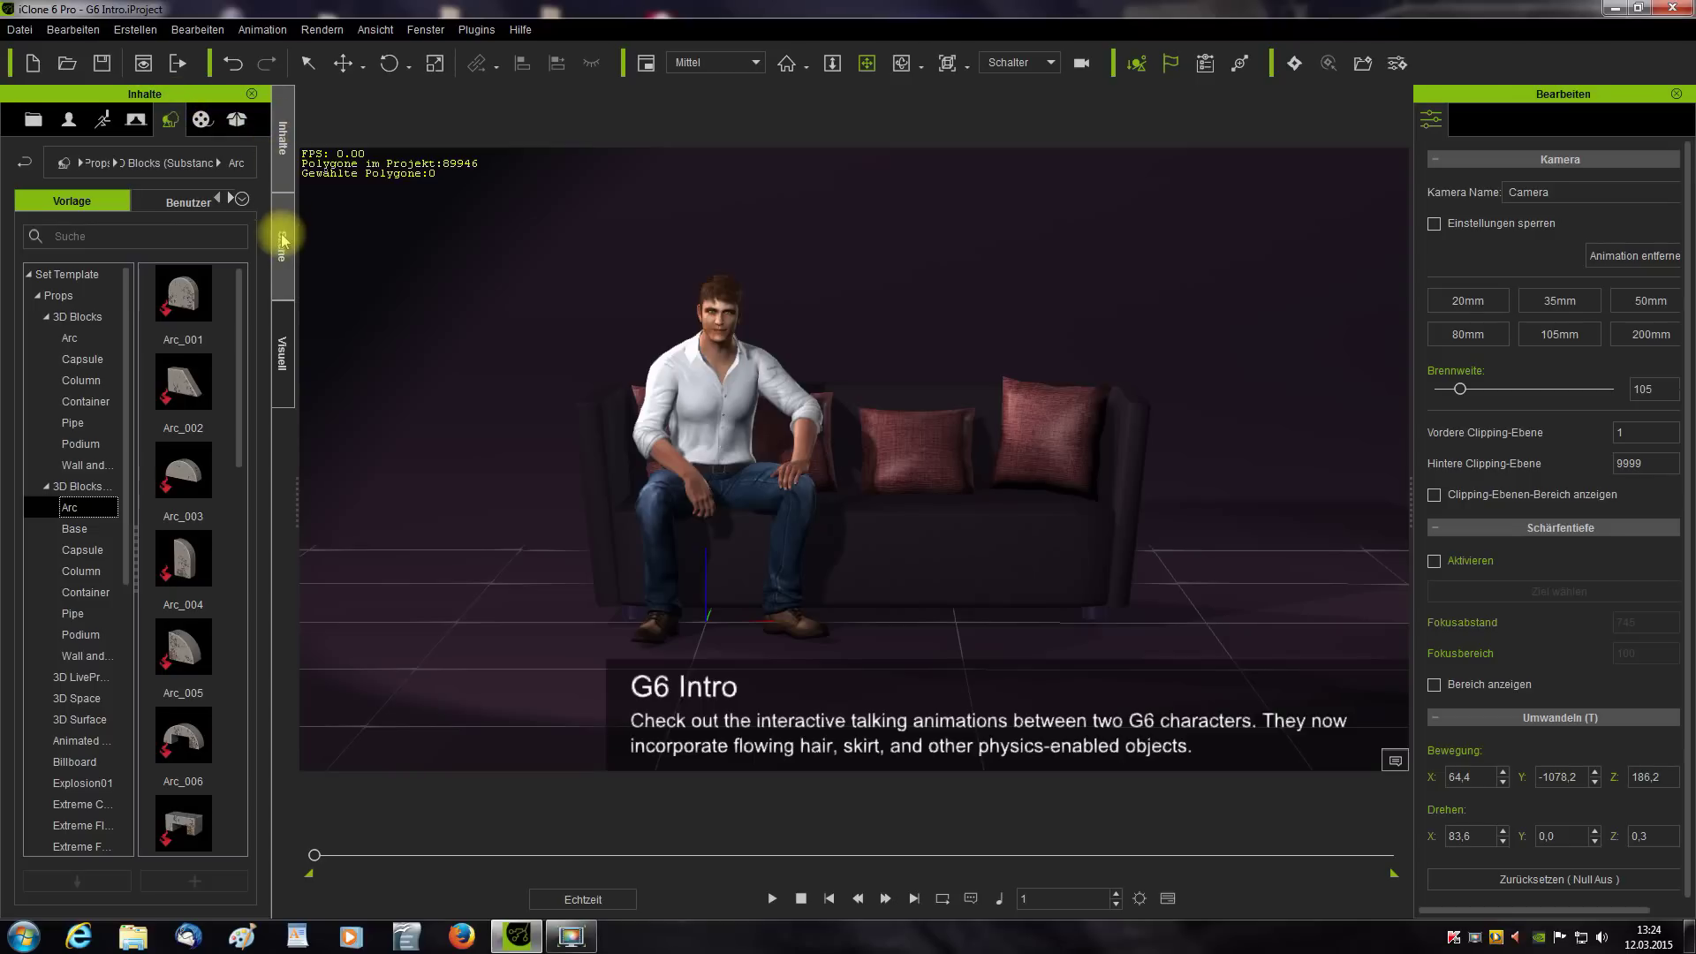
- Show the scene's object list and expand its Licht, Kamera and Requisiten groups
{"action": "left_click", "coordinate": [283, 247]}
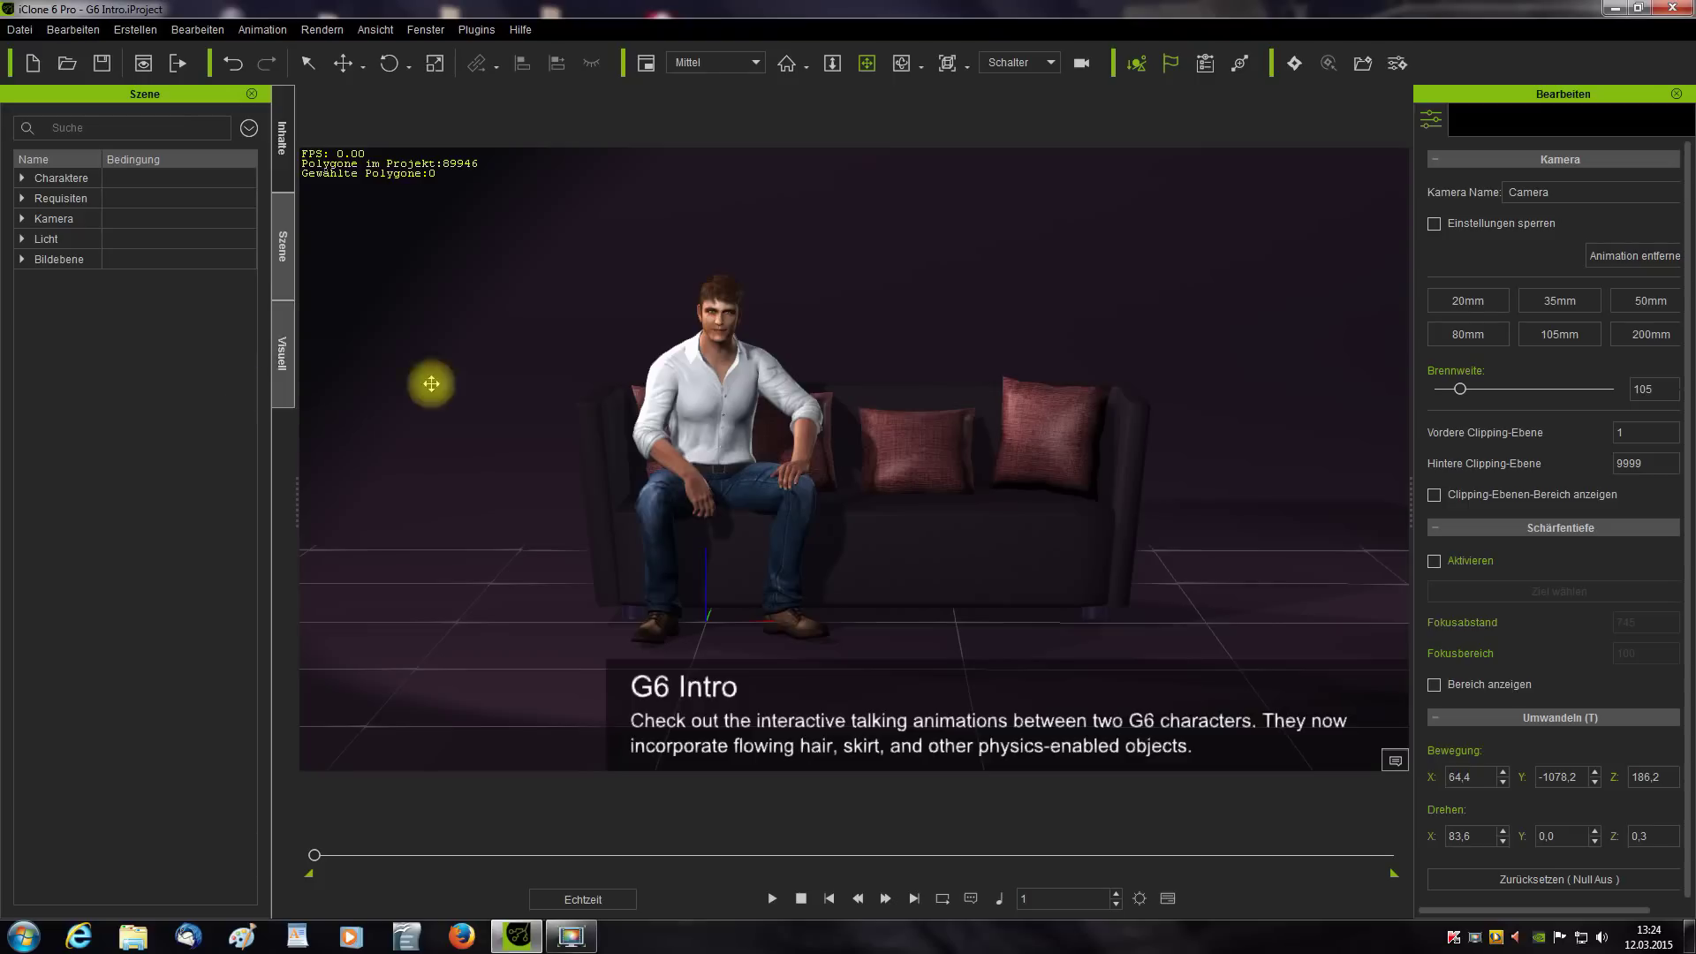
{"action": "left_click", "coordinate": [23, 239]}
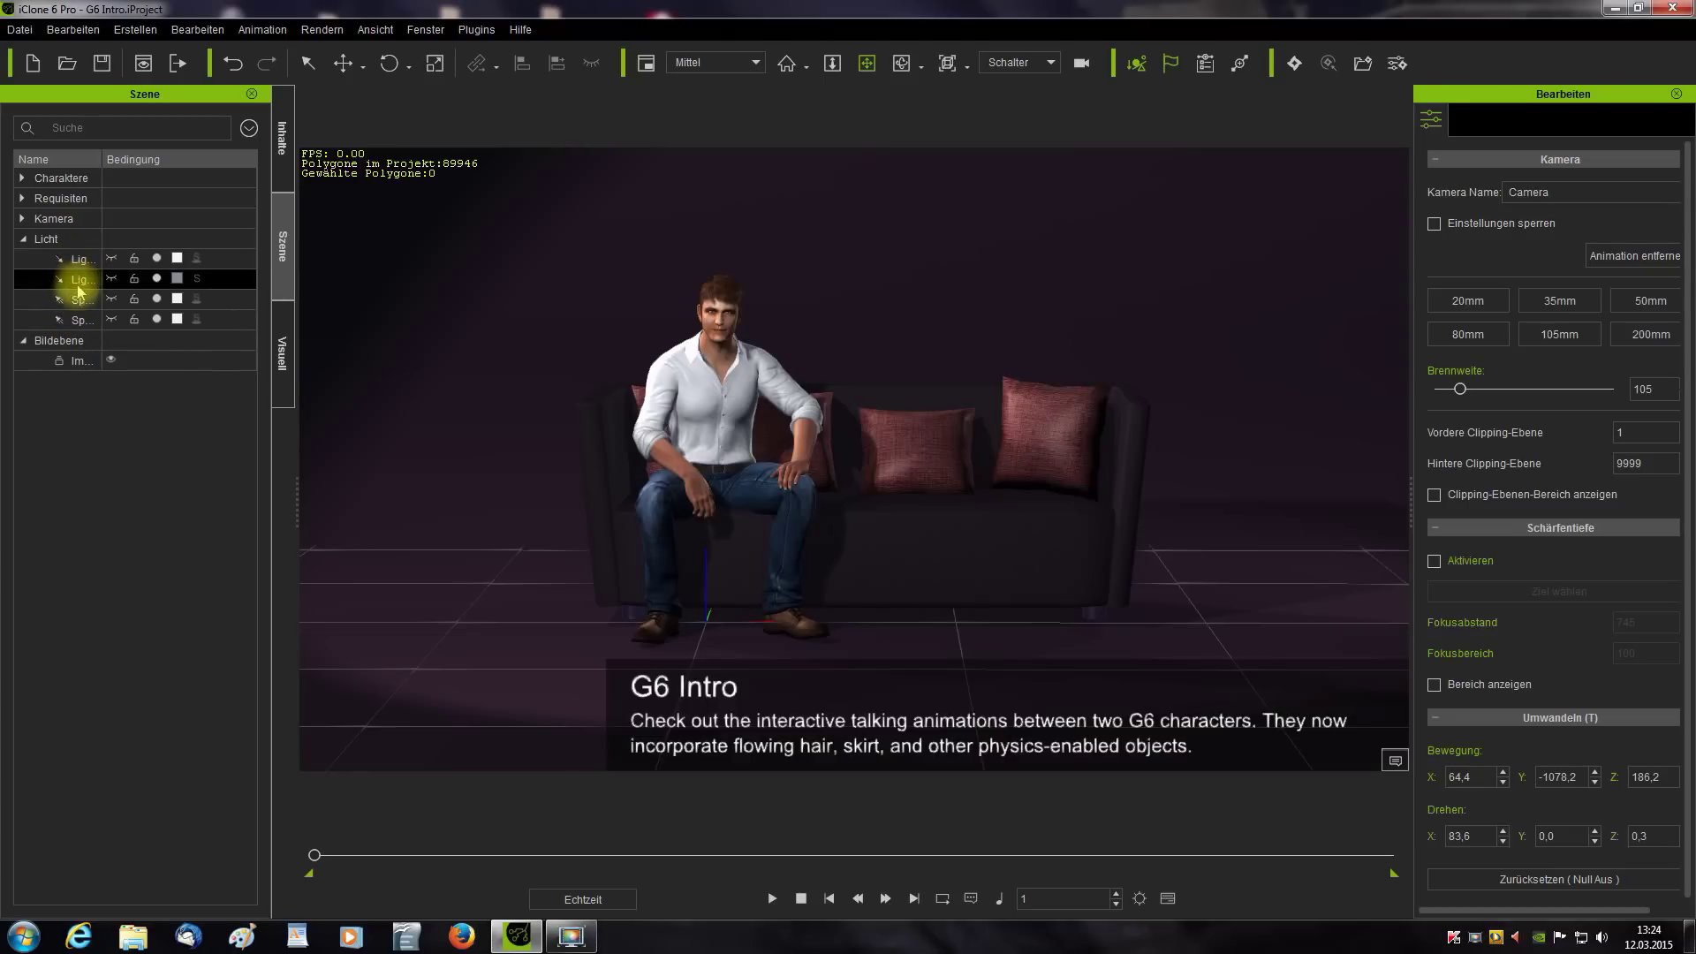
{"action": "left_click", "coordinate": [23, 219]}
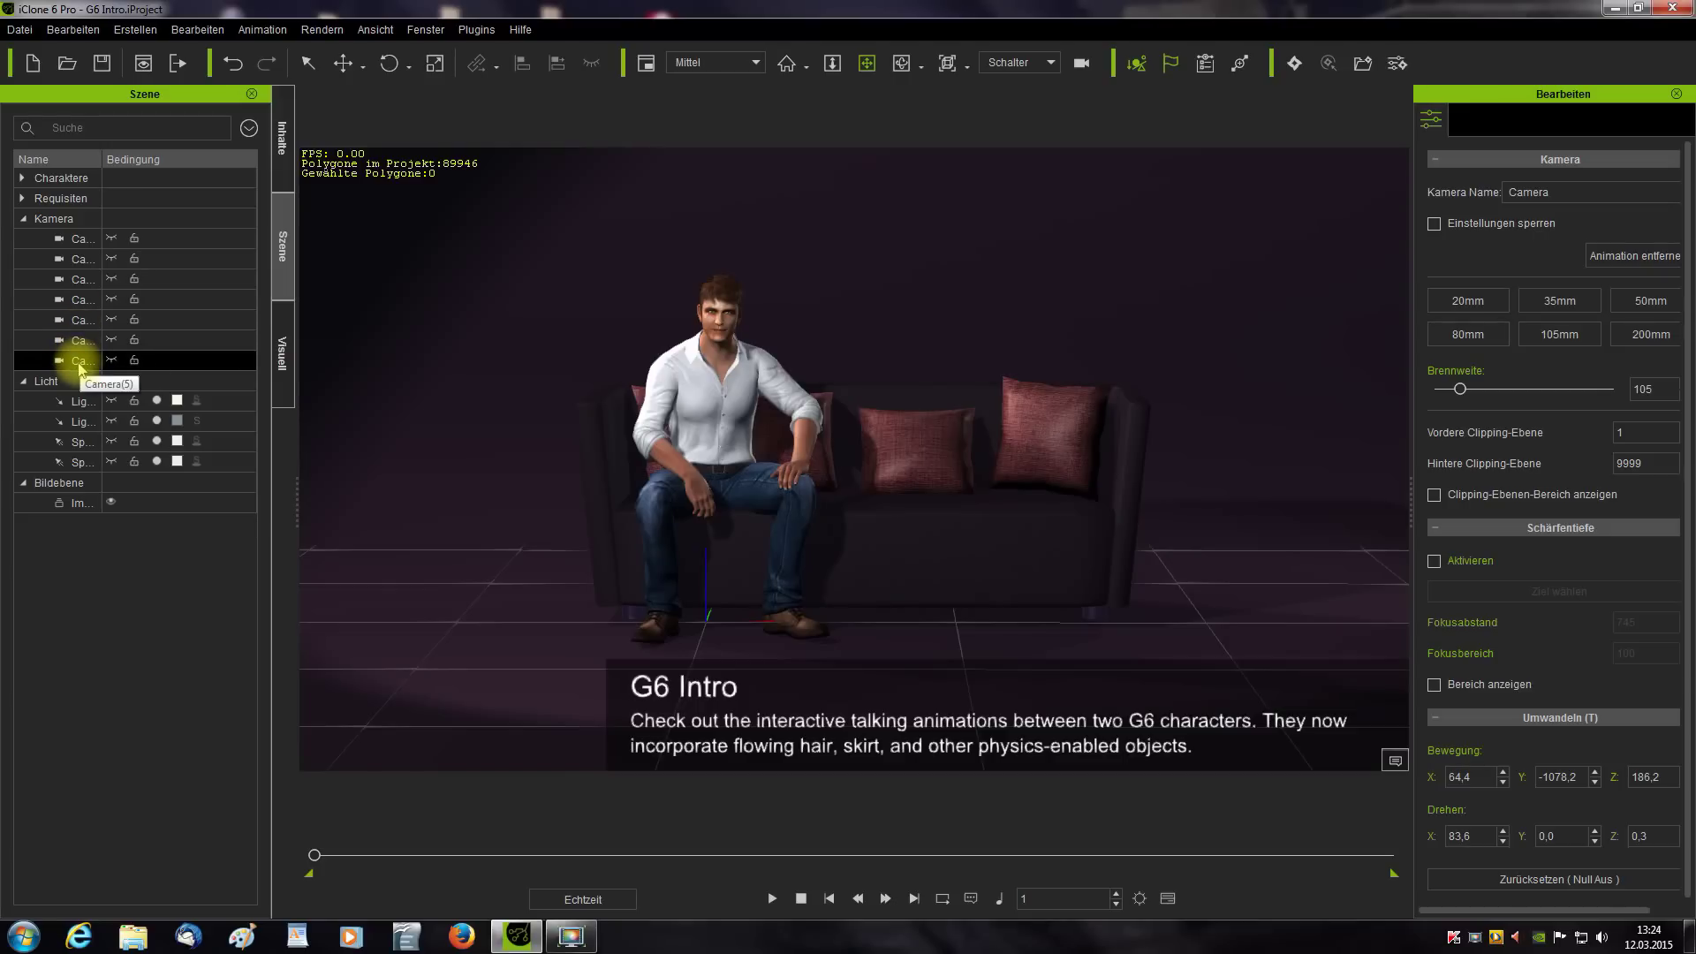
{"action": "left_click", "coordinate": [22, 199]}
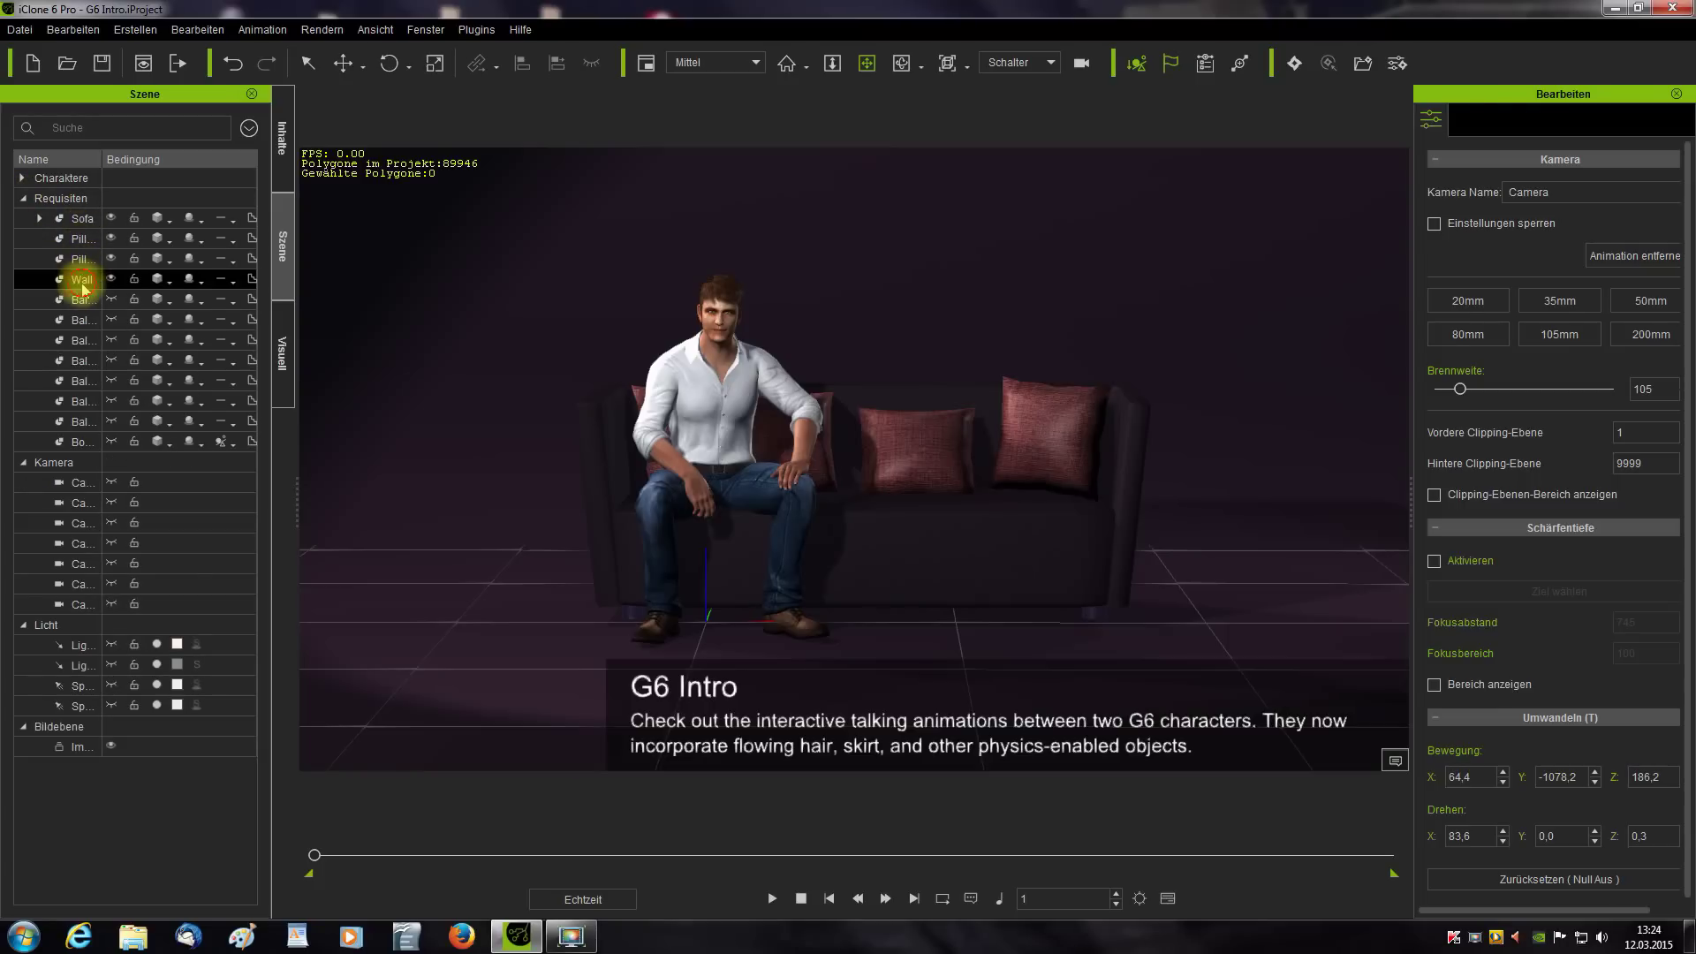
- Select the middle pillow and the sofa in the scene list, then expand Charaktere and select the second character
{"action": "left_click", "coordinate": [89, 244]}
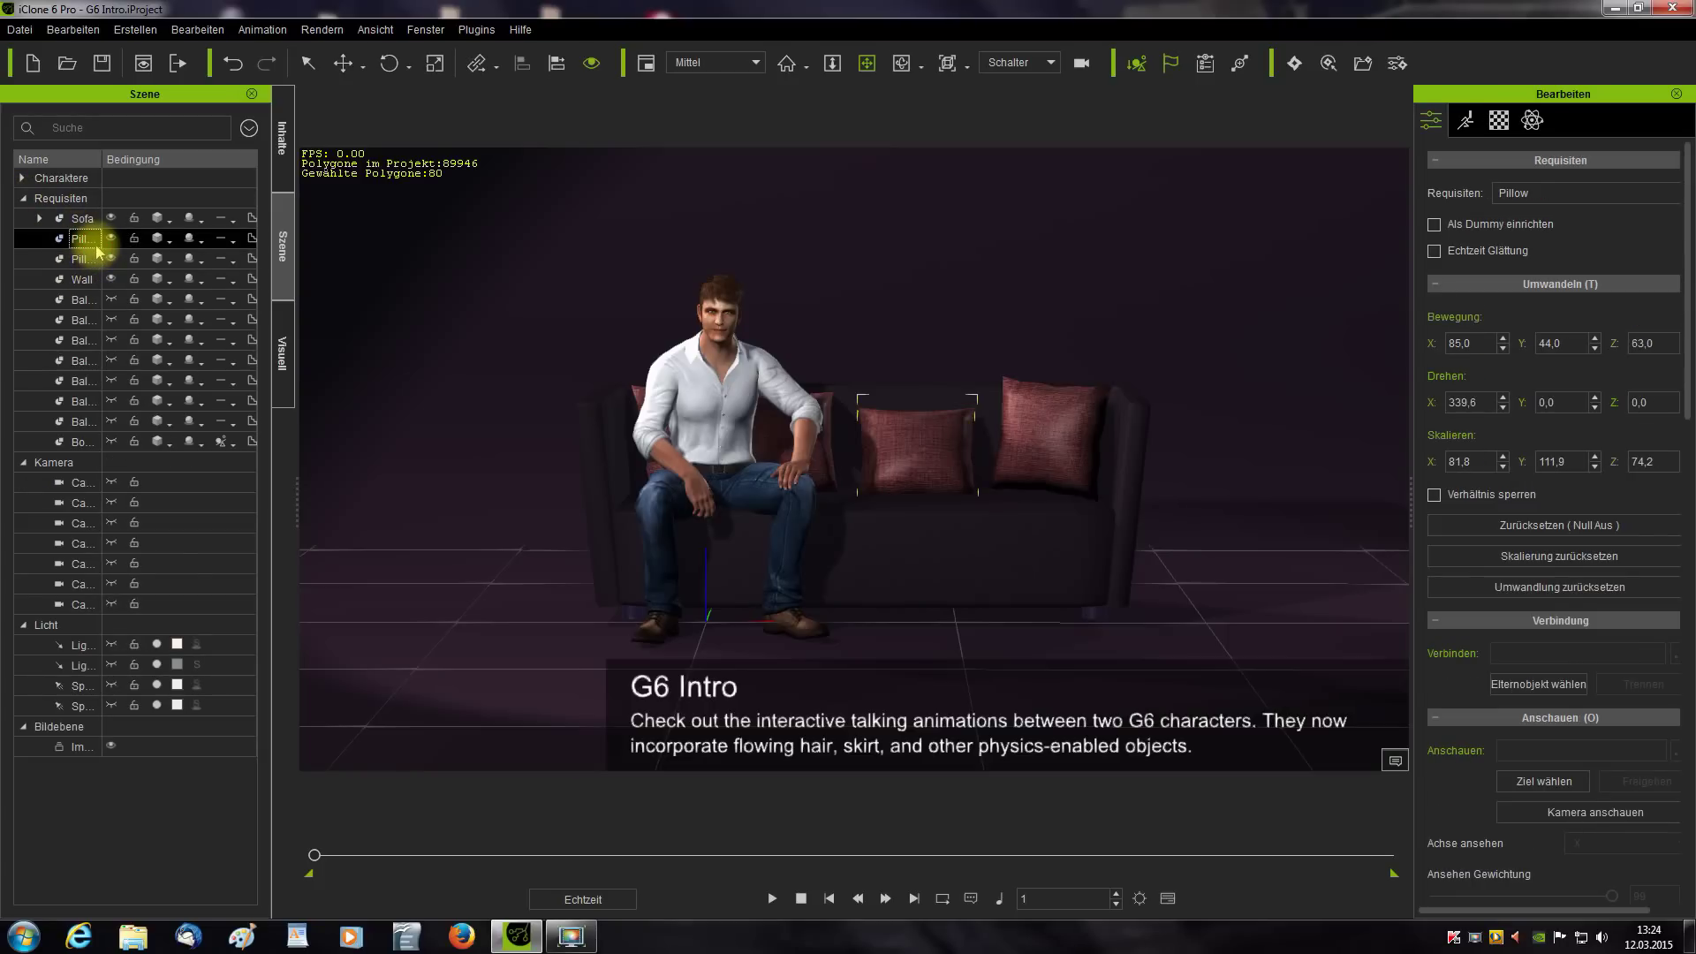
{"action": "left_click", "coordinate": [83, 218]}
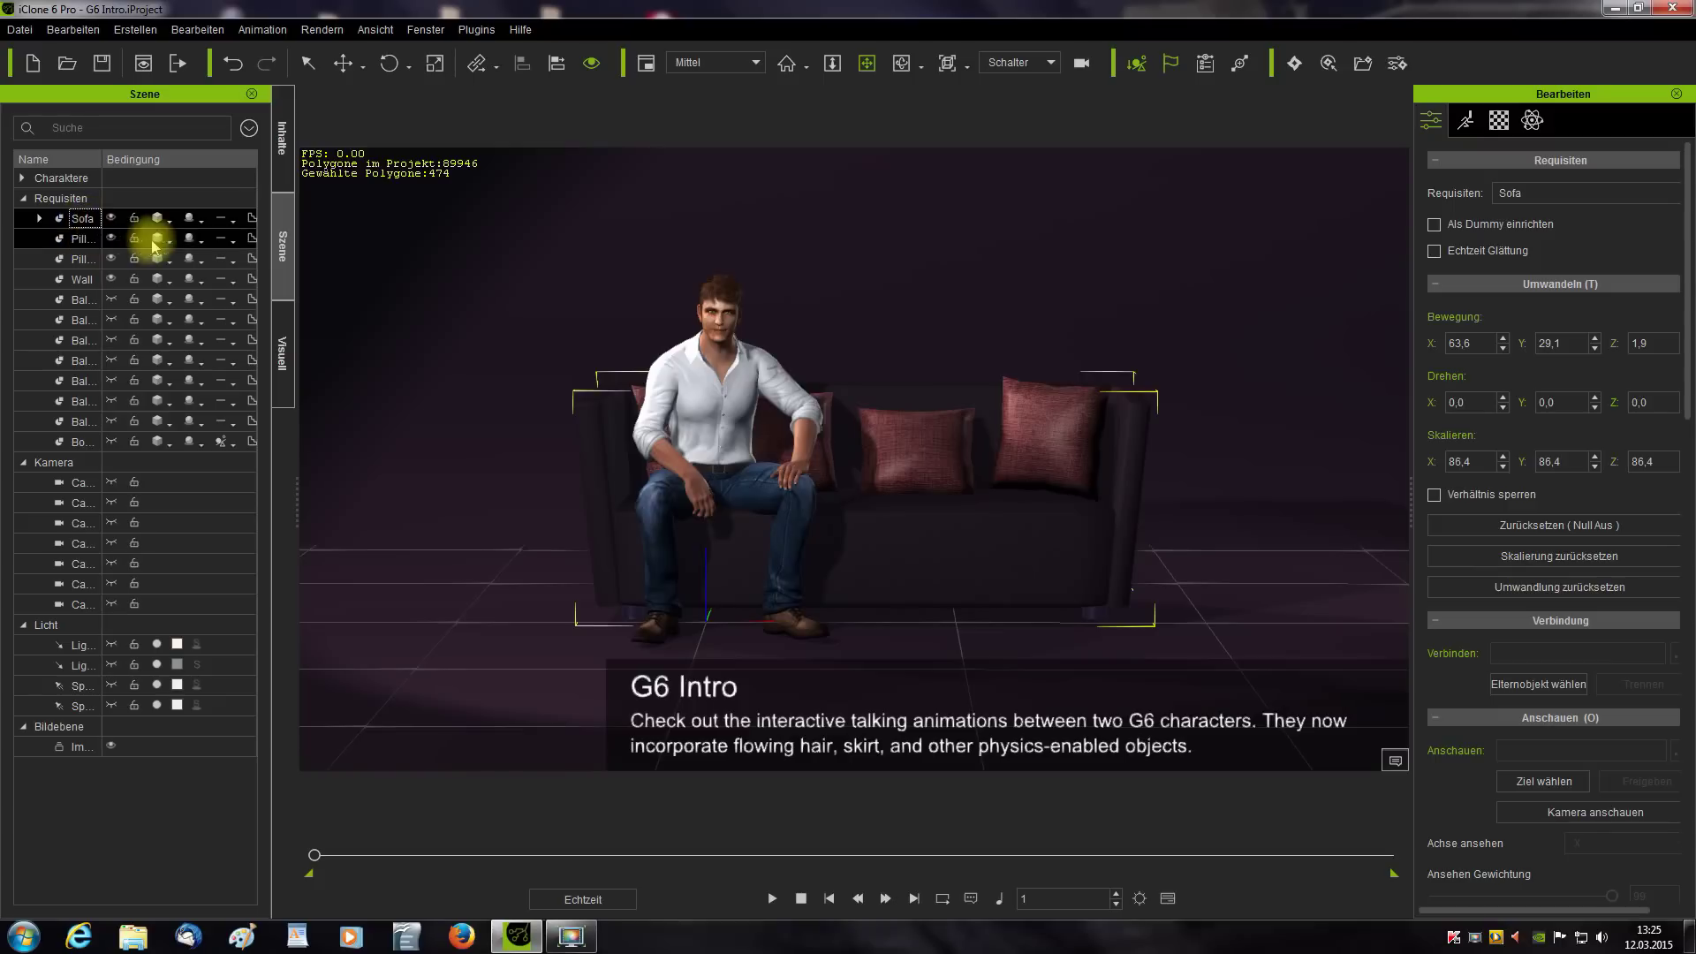
{"action": "left_click", "coordinate": [23, 178]}
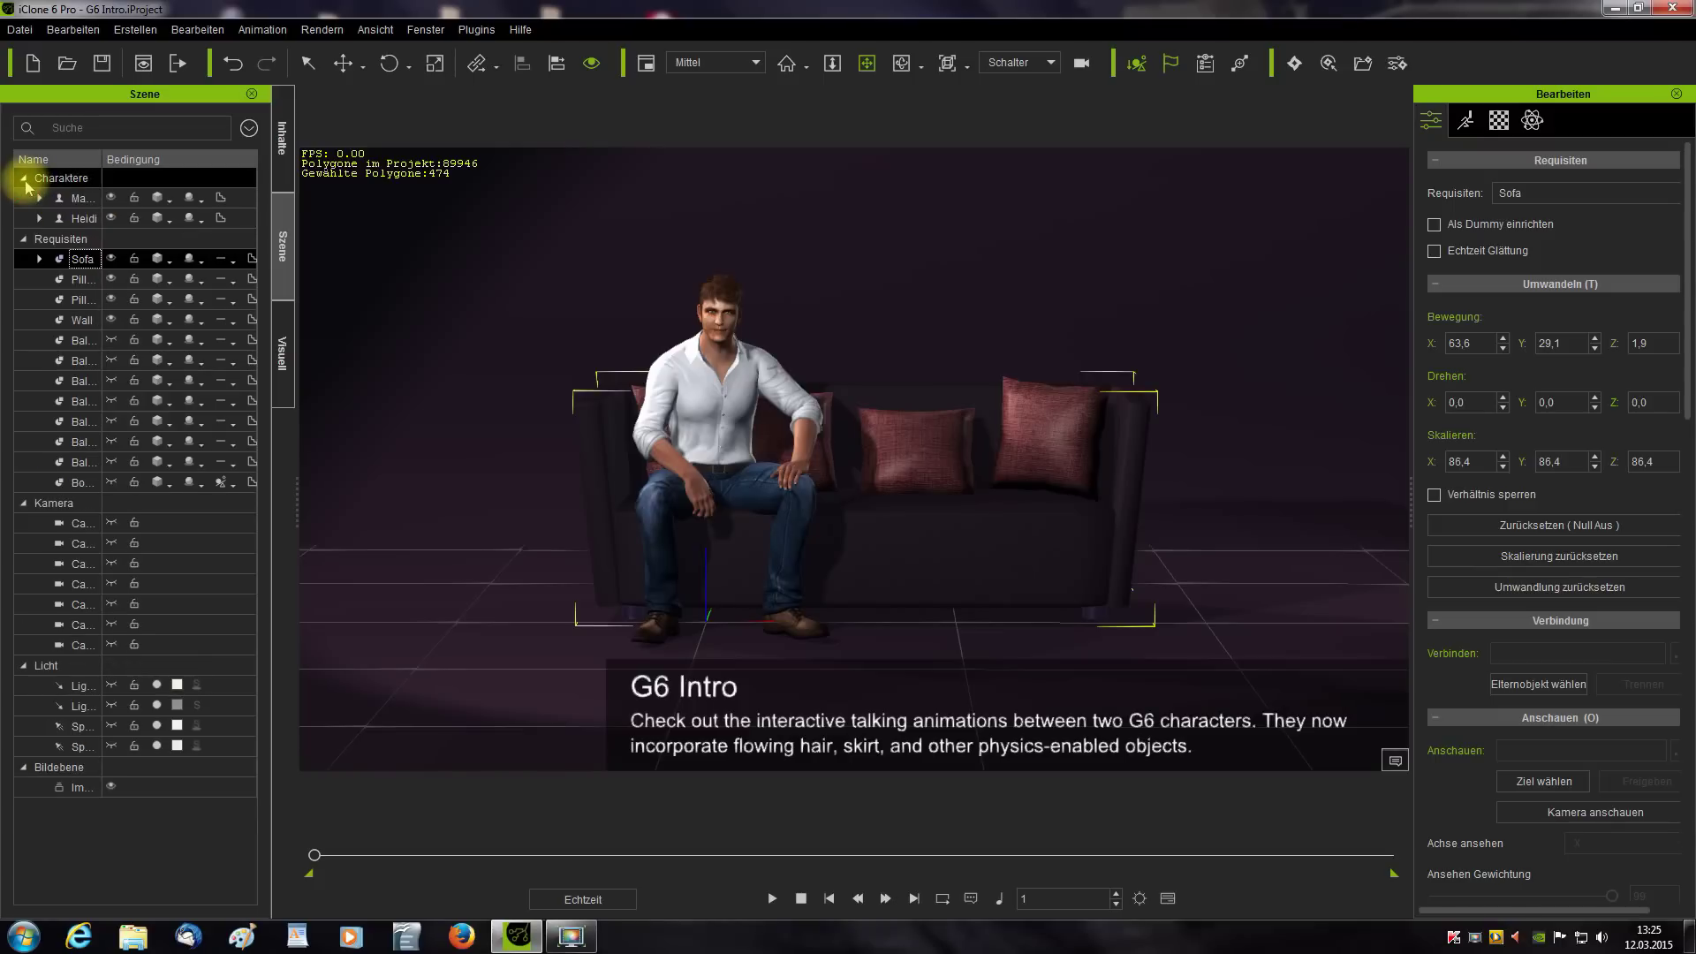
{"action": "left_click", "coordinate": [84, 219]}
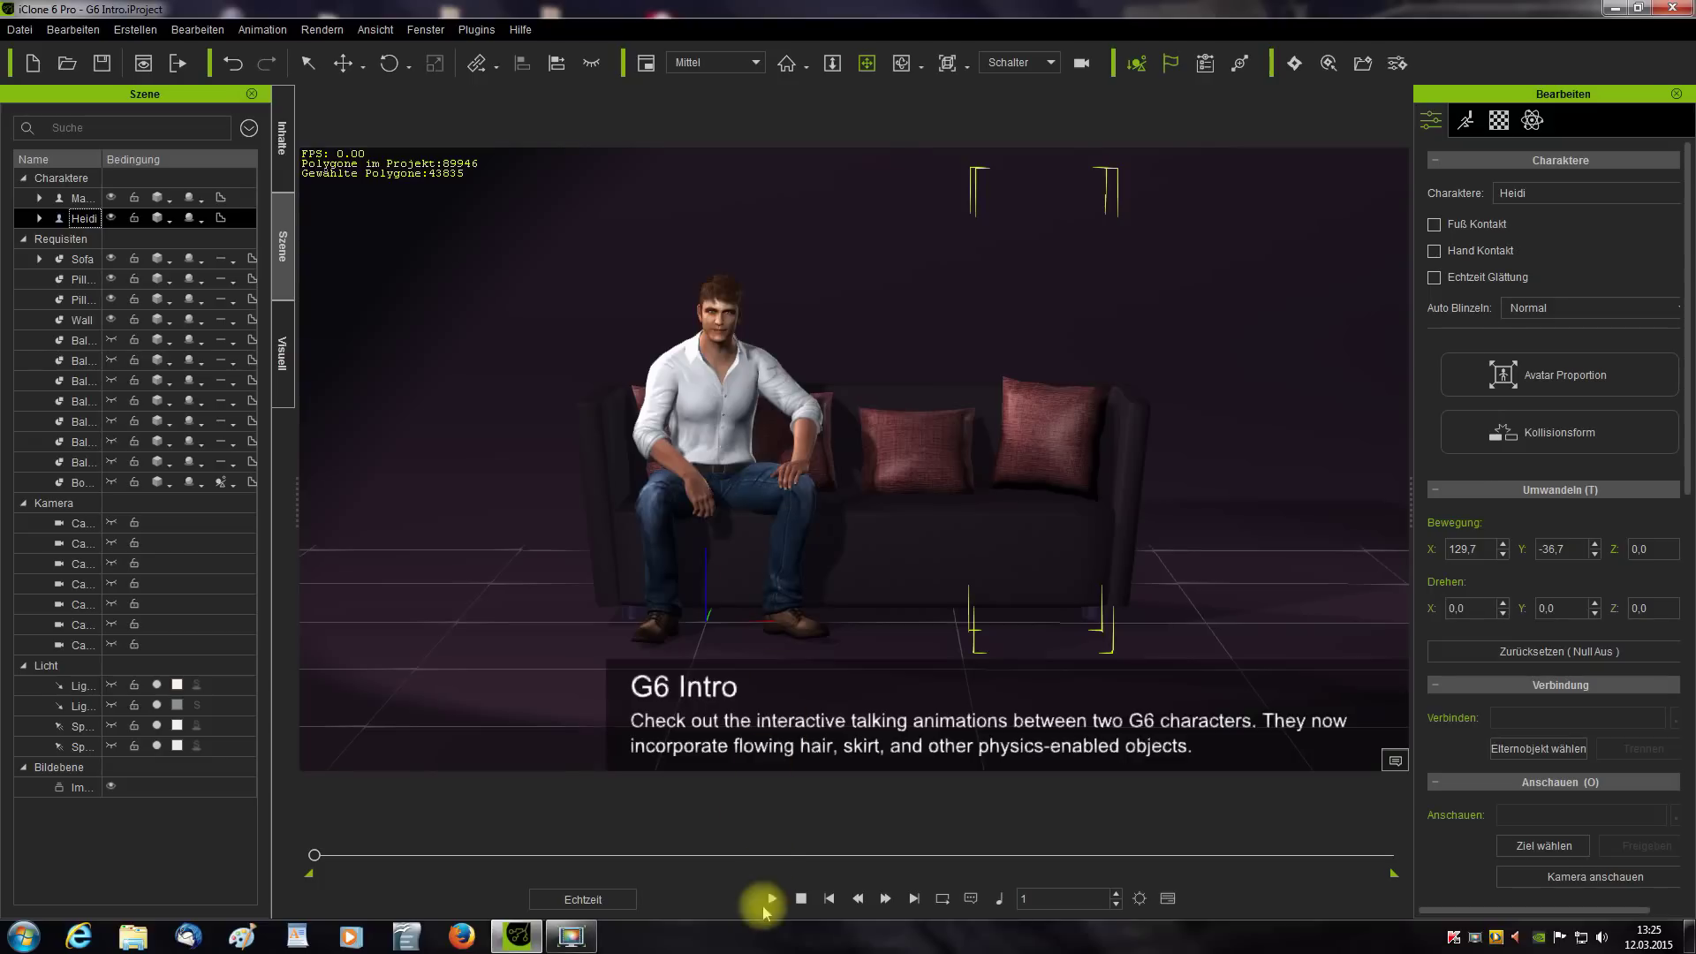
{"action": "left_click_drag", "start_coordinate": [314, 856], "coordinate": [284, 830]}
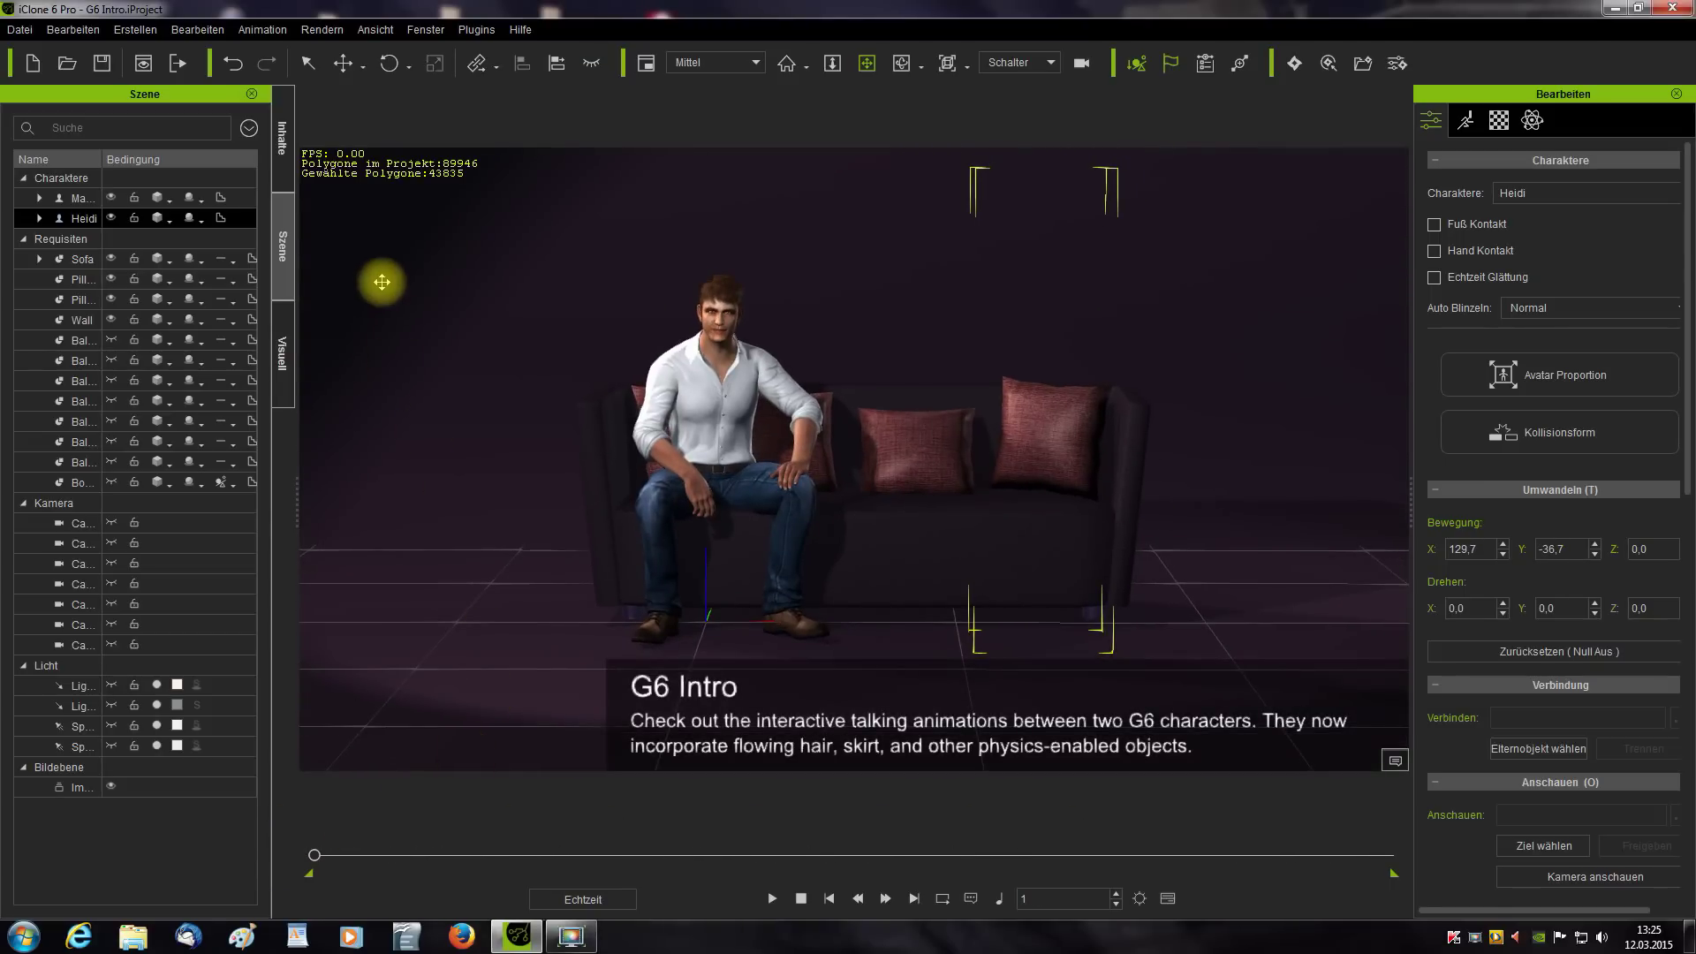
- Start a new empty project without saving the current one
{"action": "left_click", "coordinate": [31, 67]}
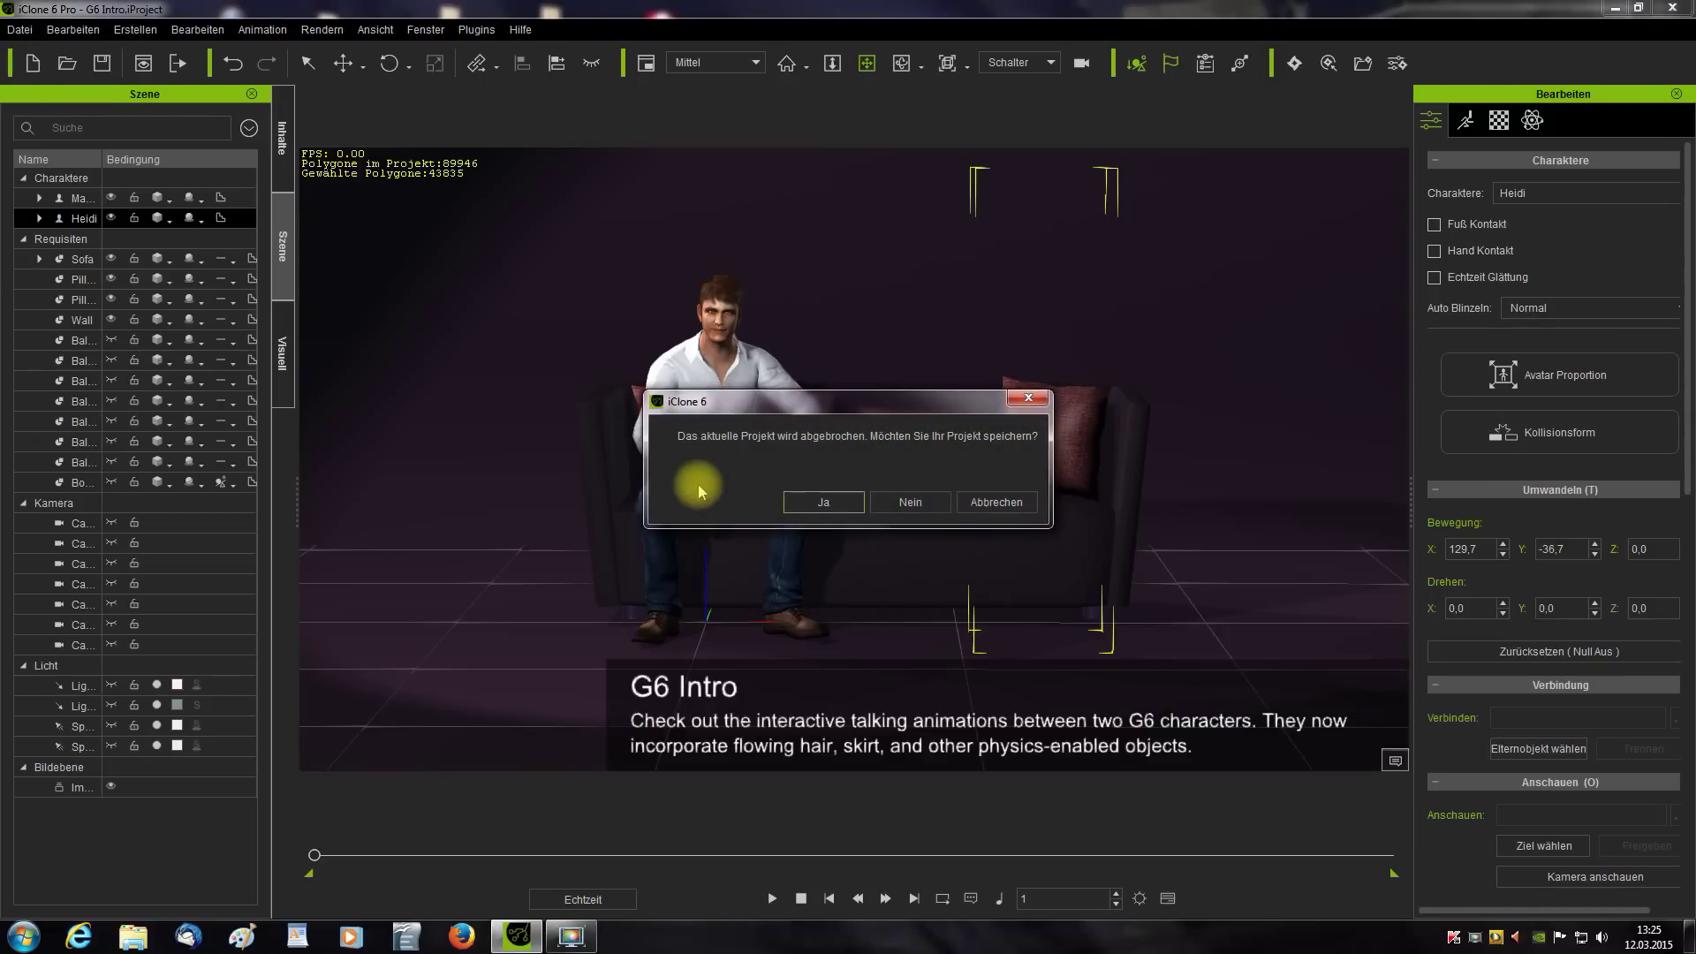
{"action": "left_click", "coordinate": [911, 508]}
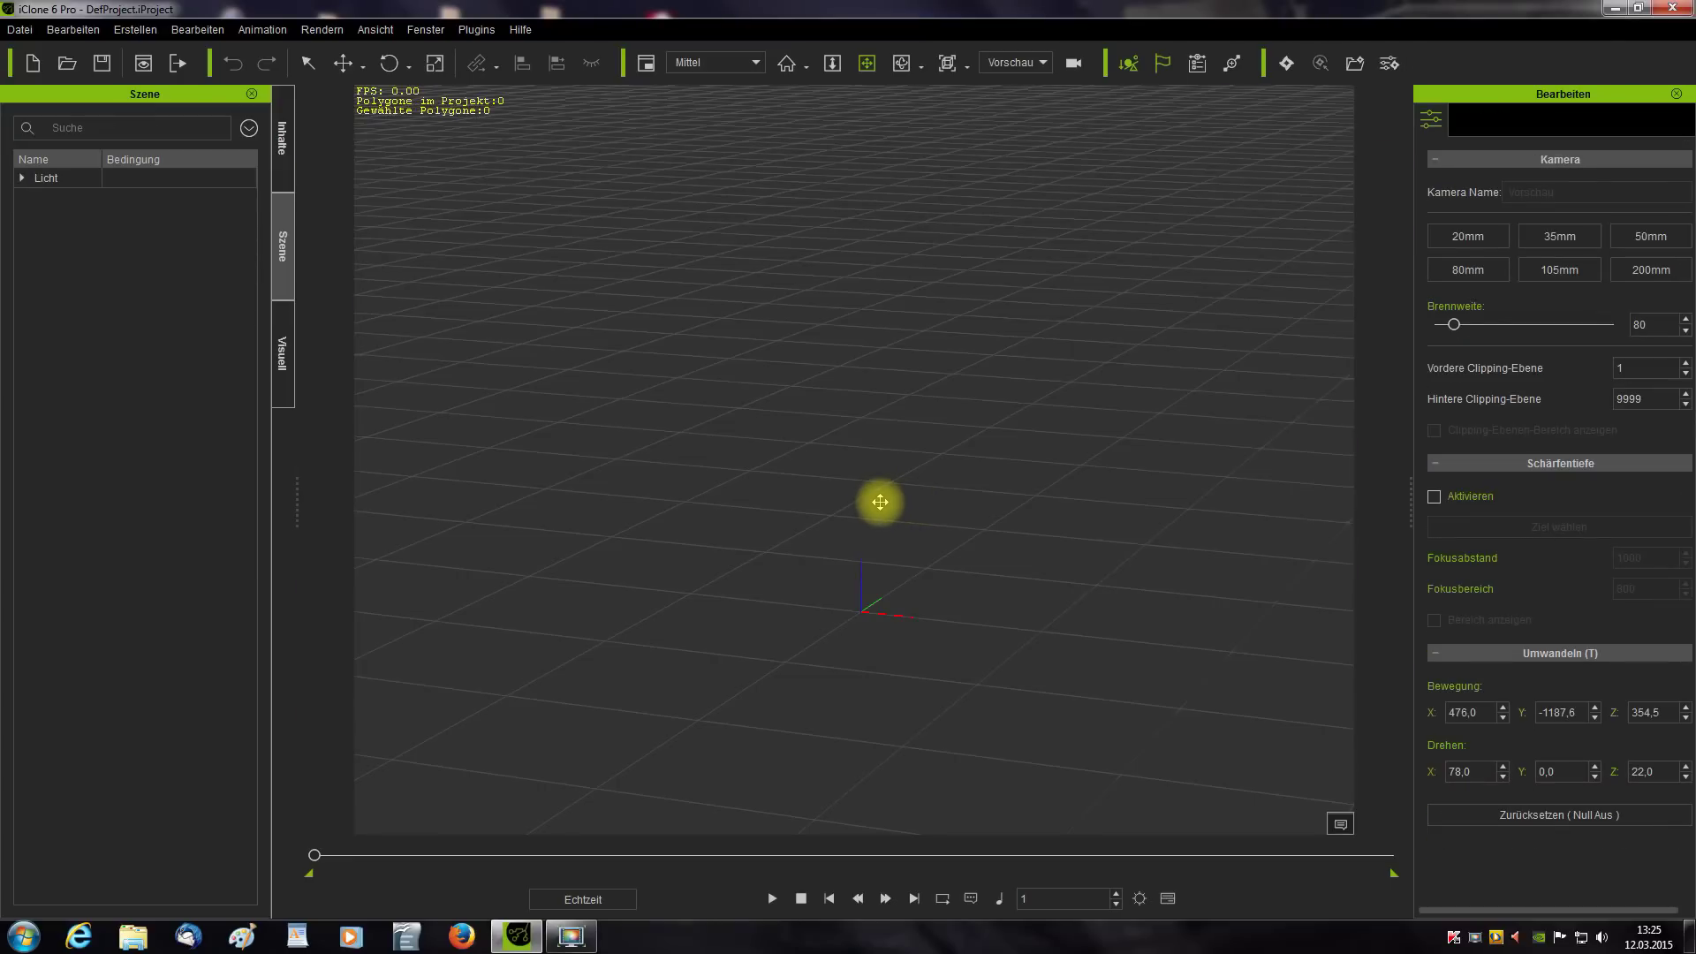
- Place one Box_002 prop from 3D Blocks at the origin and a second at about X -400, Y 500
{"action": "left_click", "coordinate": [282, 137]}
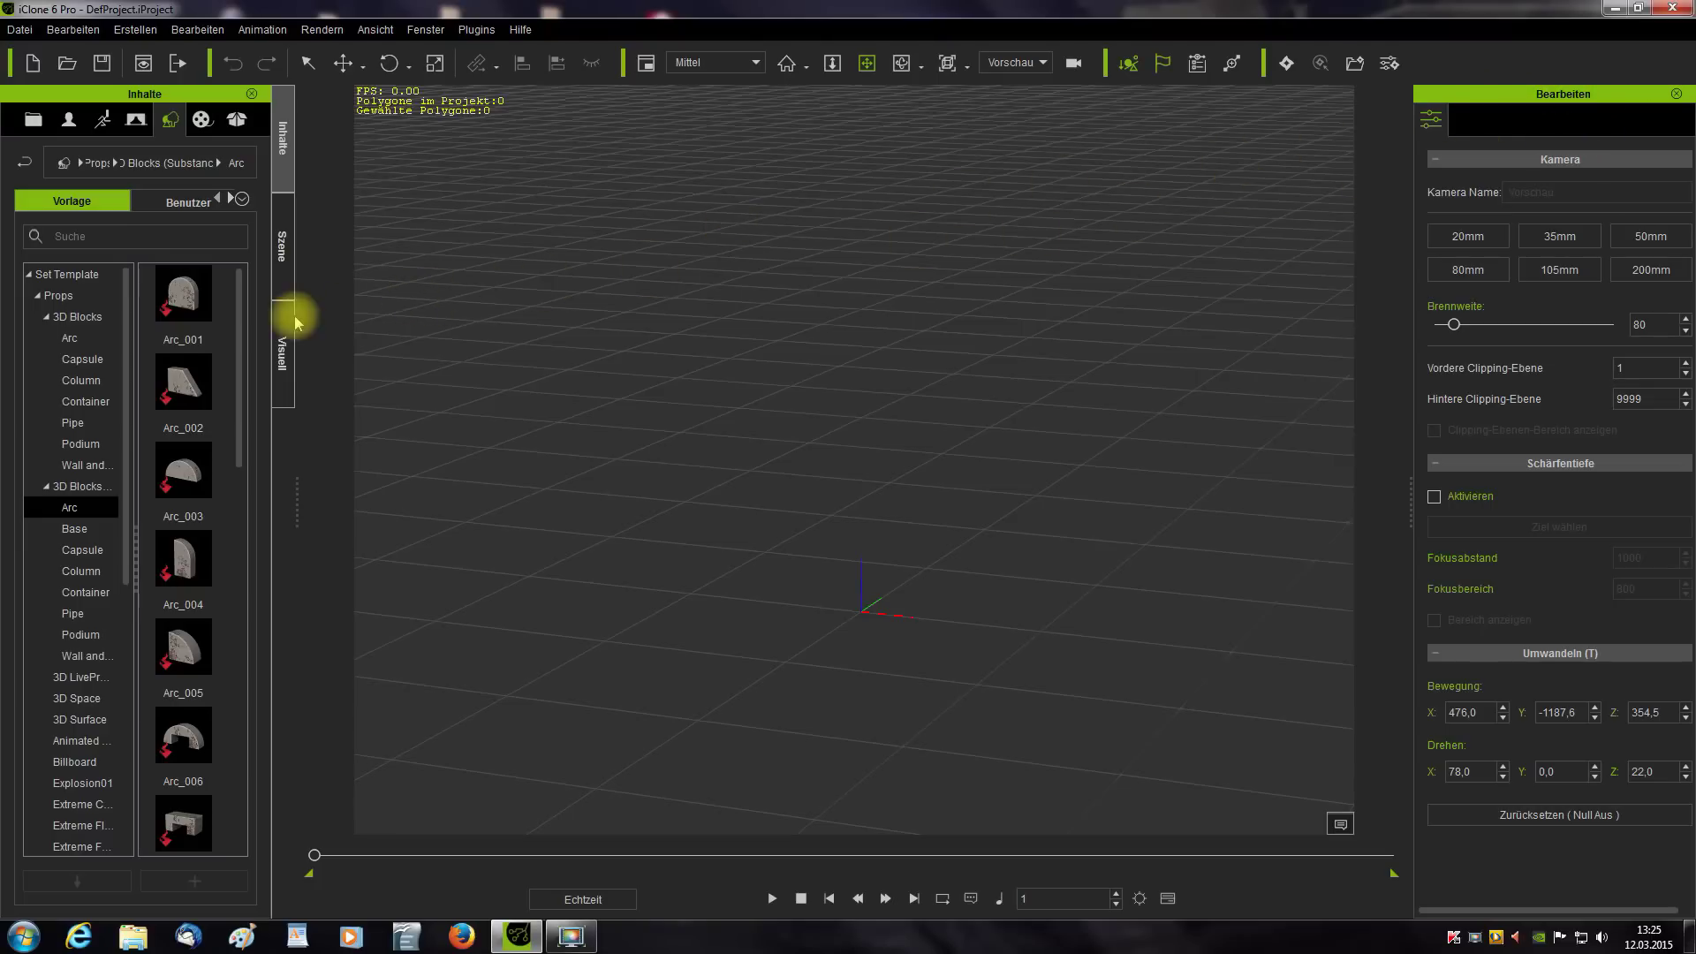
{"action": "left_click", "coordinate": [78, 316]}
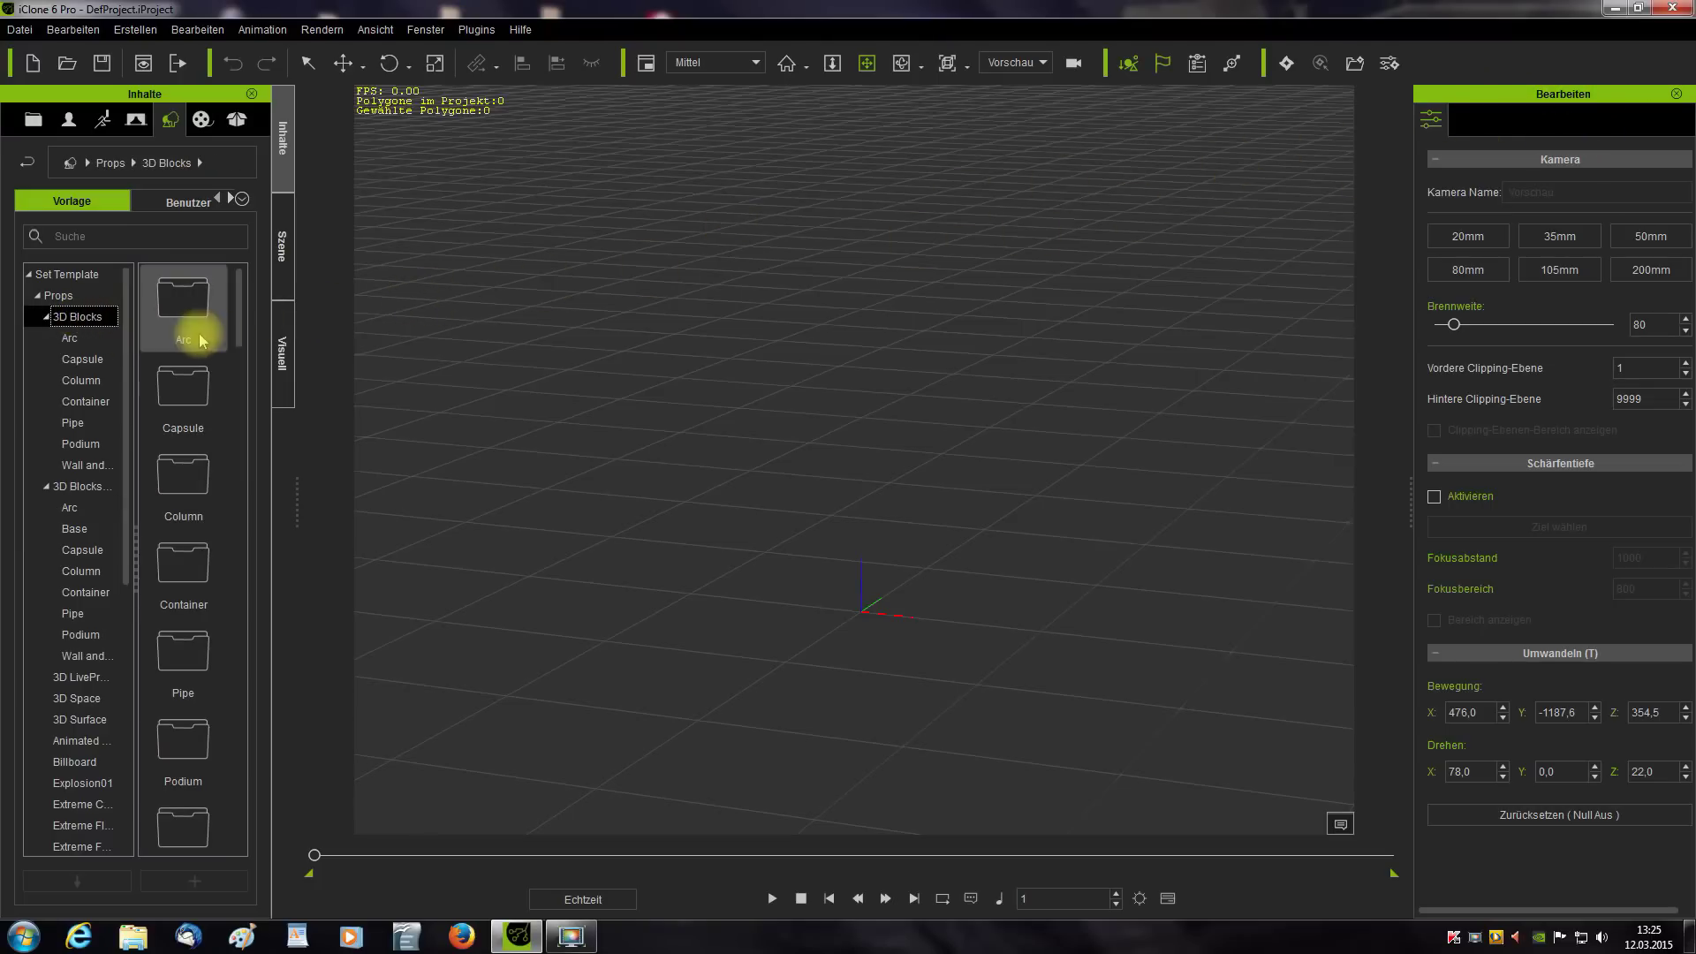
{"action": "left_click_drag", "start_coordinate": [241, 325], "coordinate": [235, 474]}
{"action": "double_click", "coordinate": [190, 435]}
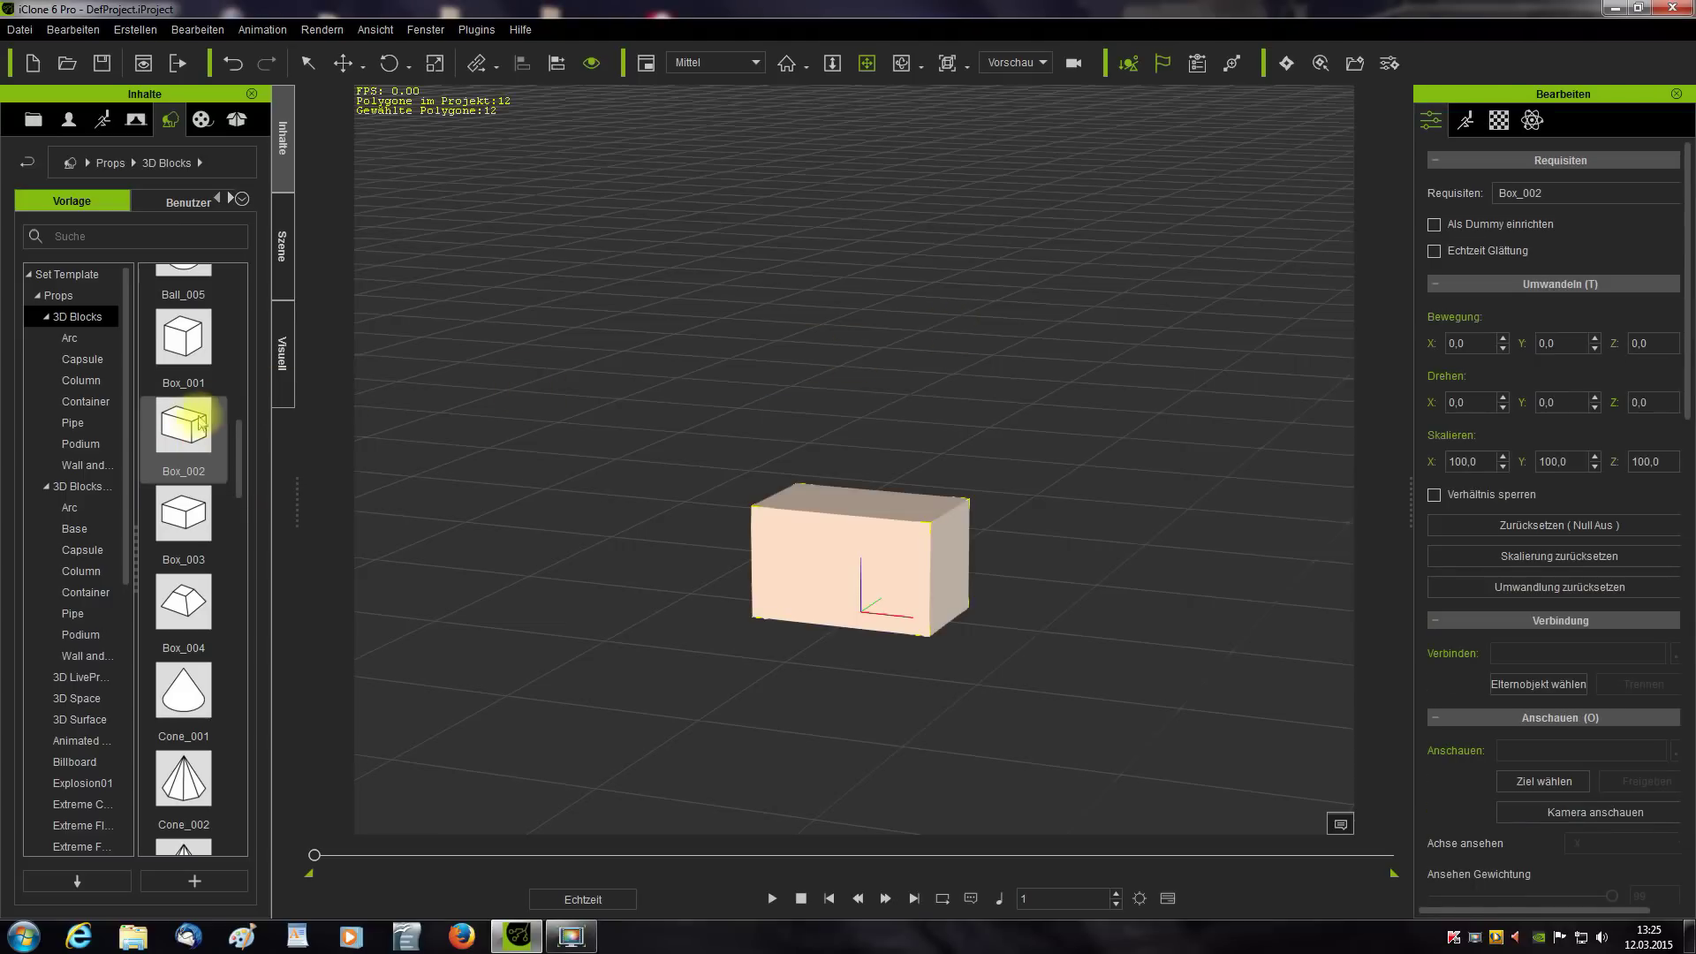
{"action": "left_click_drag", "start_coordinate": [189, 423], "coordinate": [681, 409]}
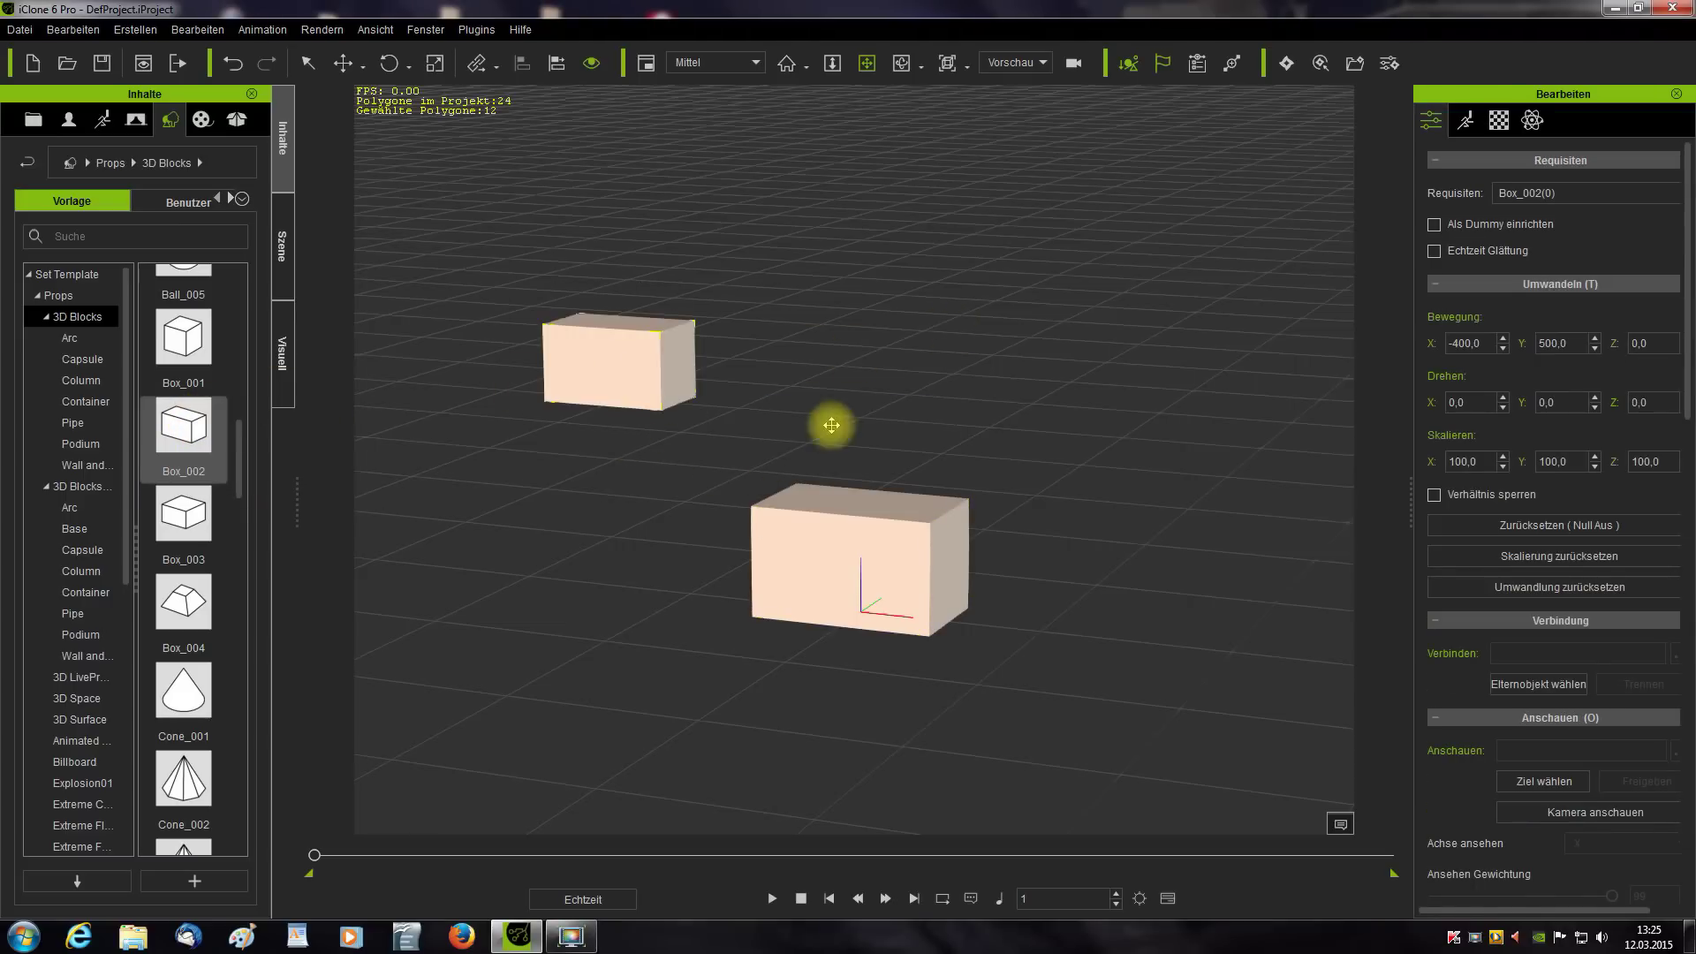
- Look through the selected box's motion, material and physics settings
{"action": "left_click", "coordinate": [1464, 129]}
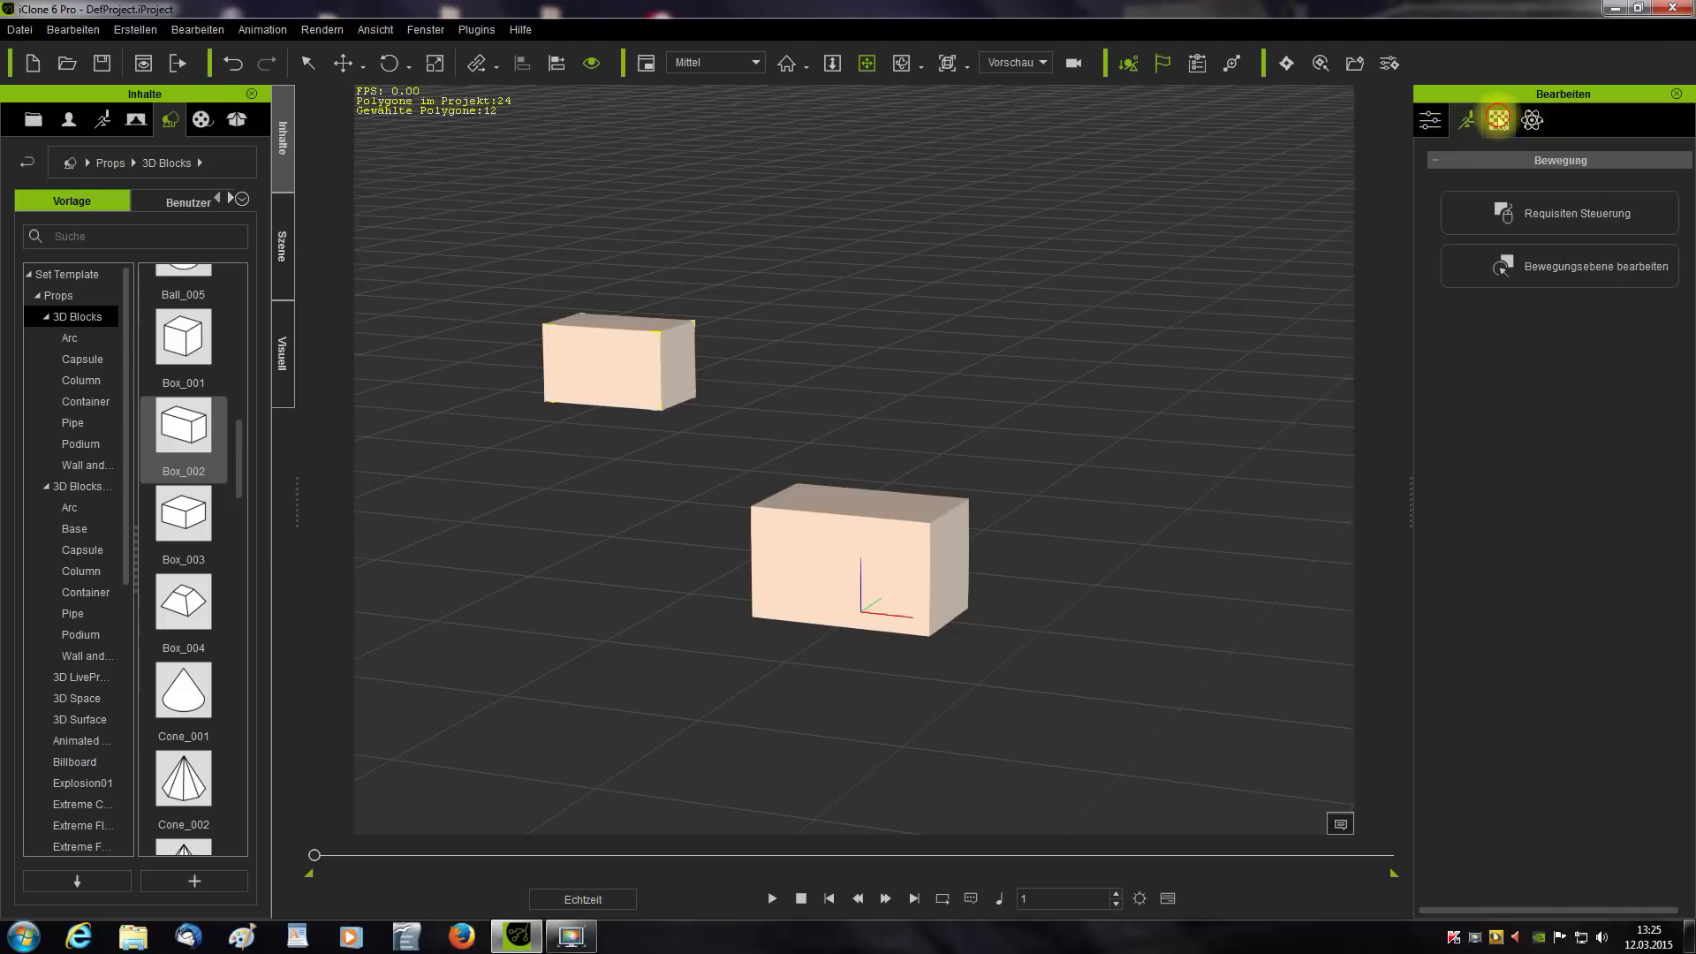
{"action": "left_click", "coordinate": [1498, 120]}
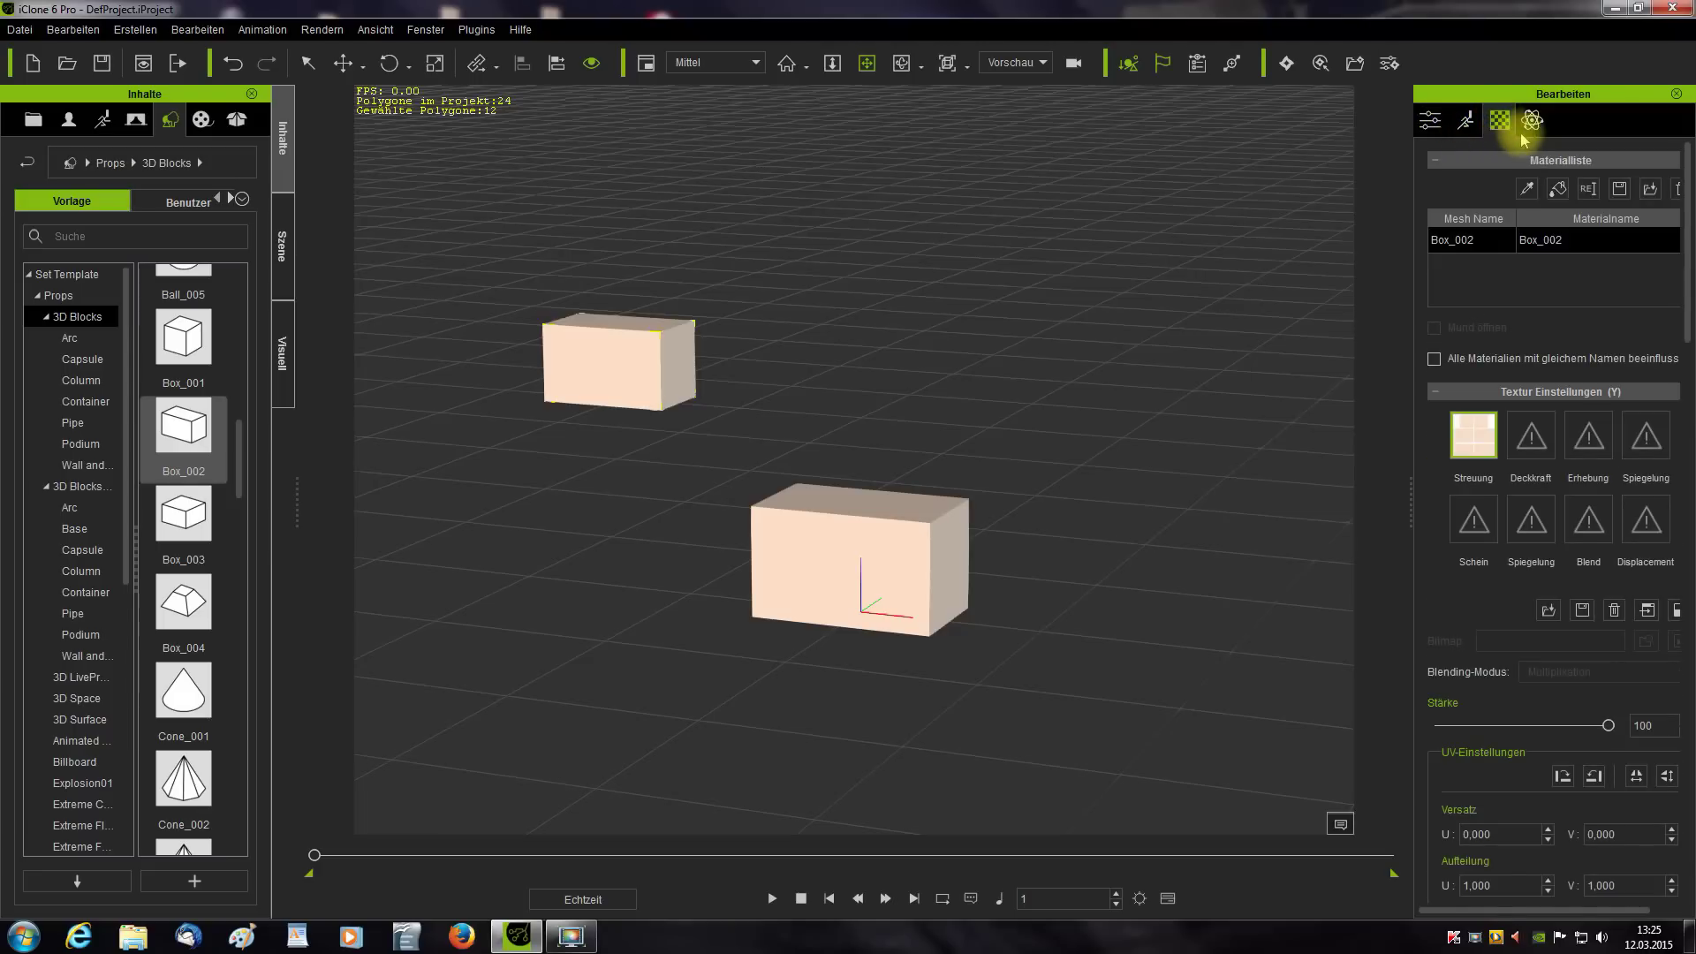
{"action": "left_click", "coordinate": [1531, 124]}
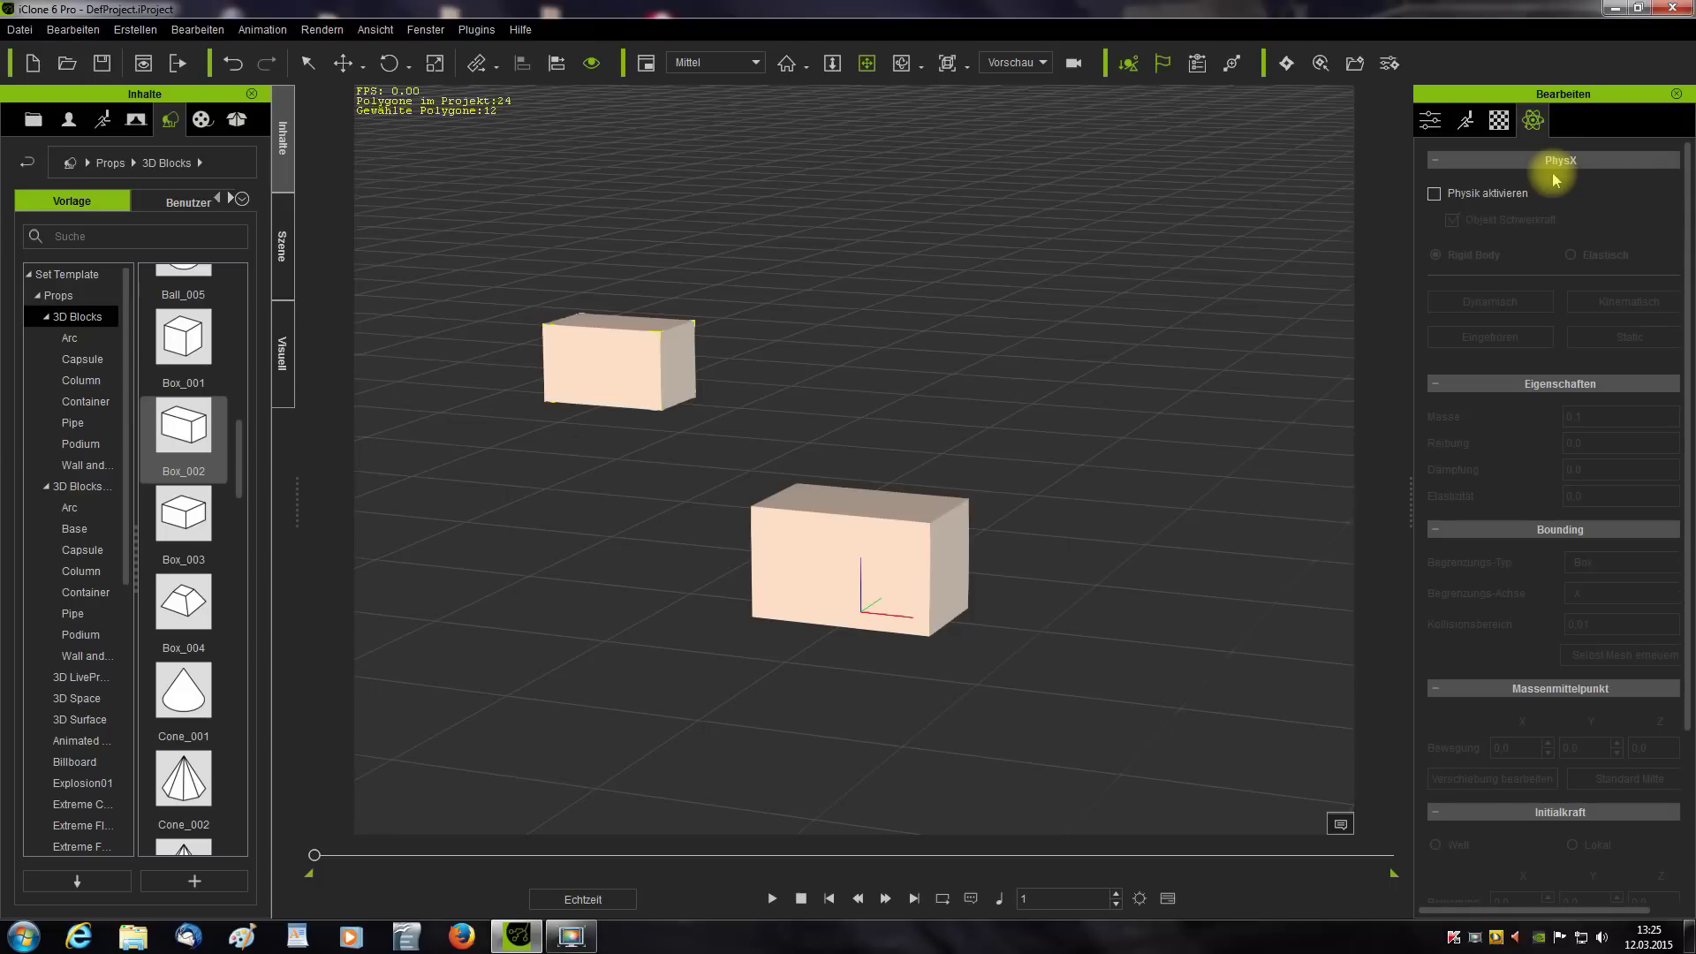
{"action": "scroll", "coordinate": [1683, 288], "scroll_direction": "down", "scroll_amount": 2}
{"action": "scroll", "coordinate": [1683, 287], "scroll_direction": "up", "scroll_amount": 2}
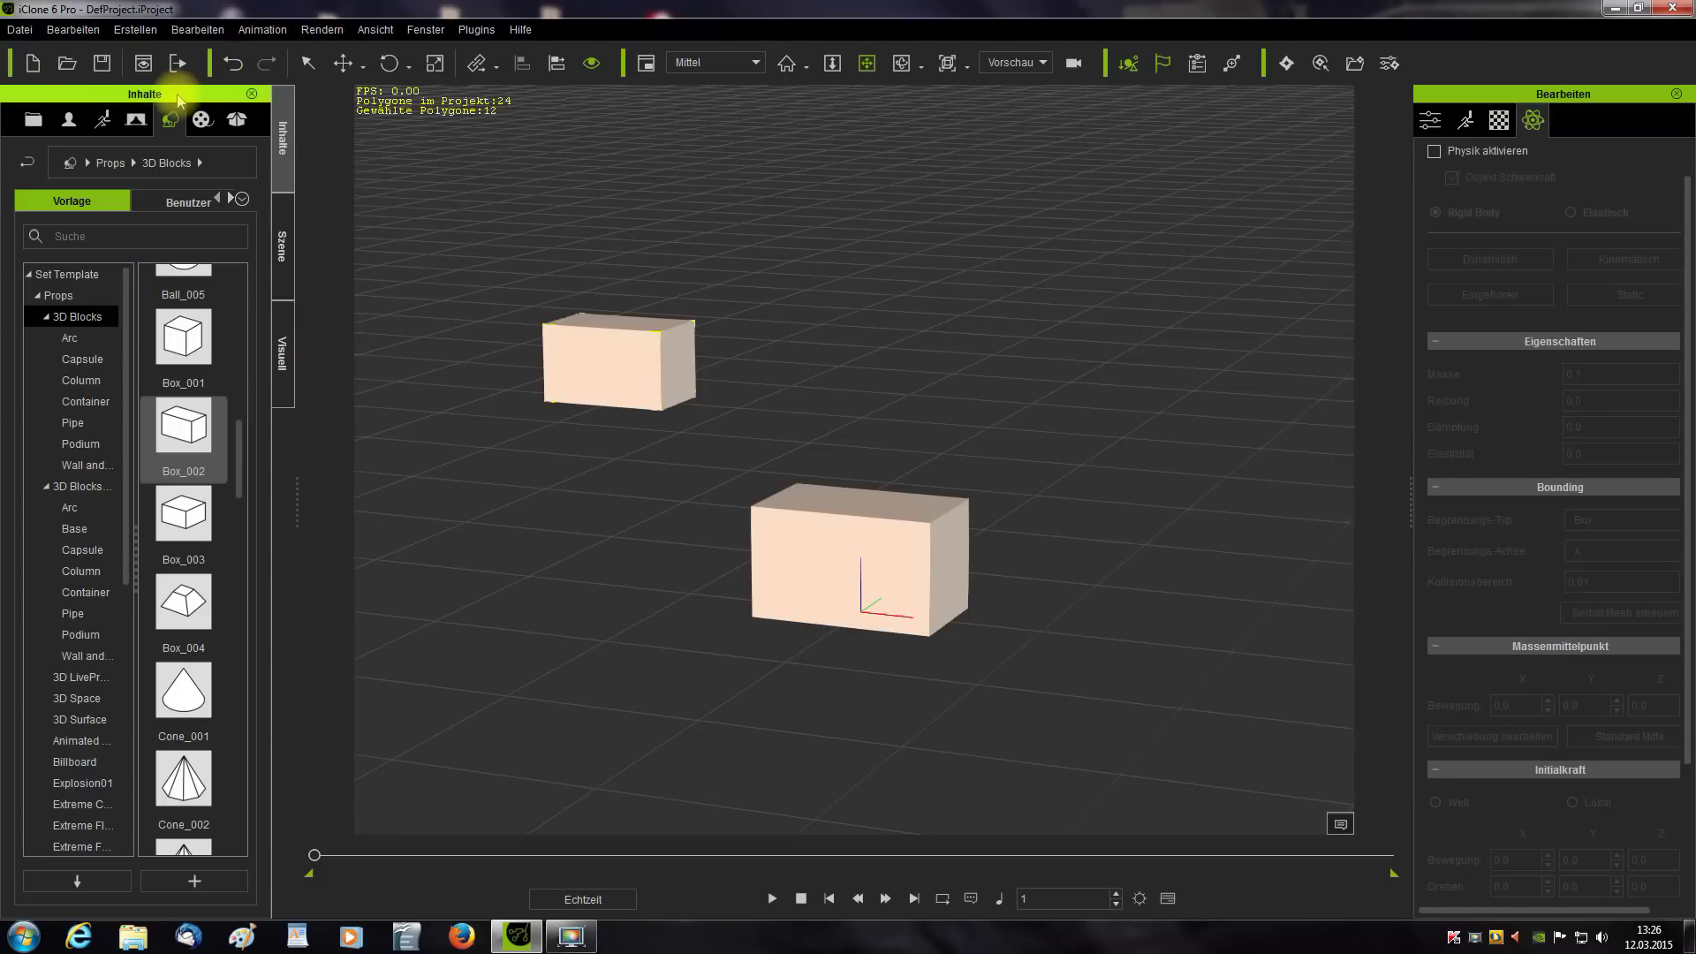
- Undock the Inhalte and Bearbeiten panels and leave both floating over the viewport
{"action": "left_click_drag", "start_coordinate": [177, 97], "coordinate": [564, 149]}
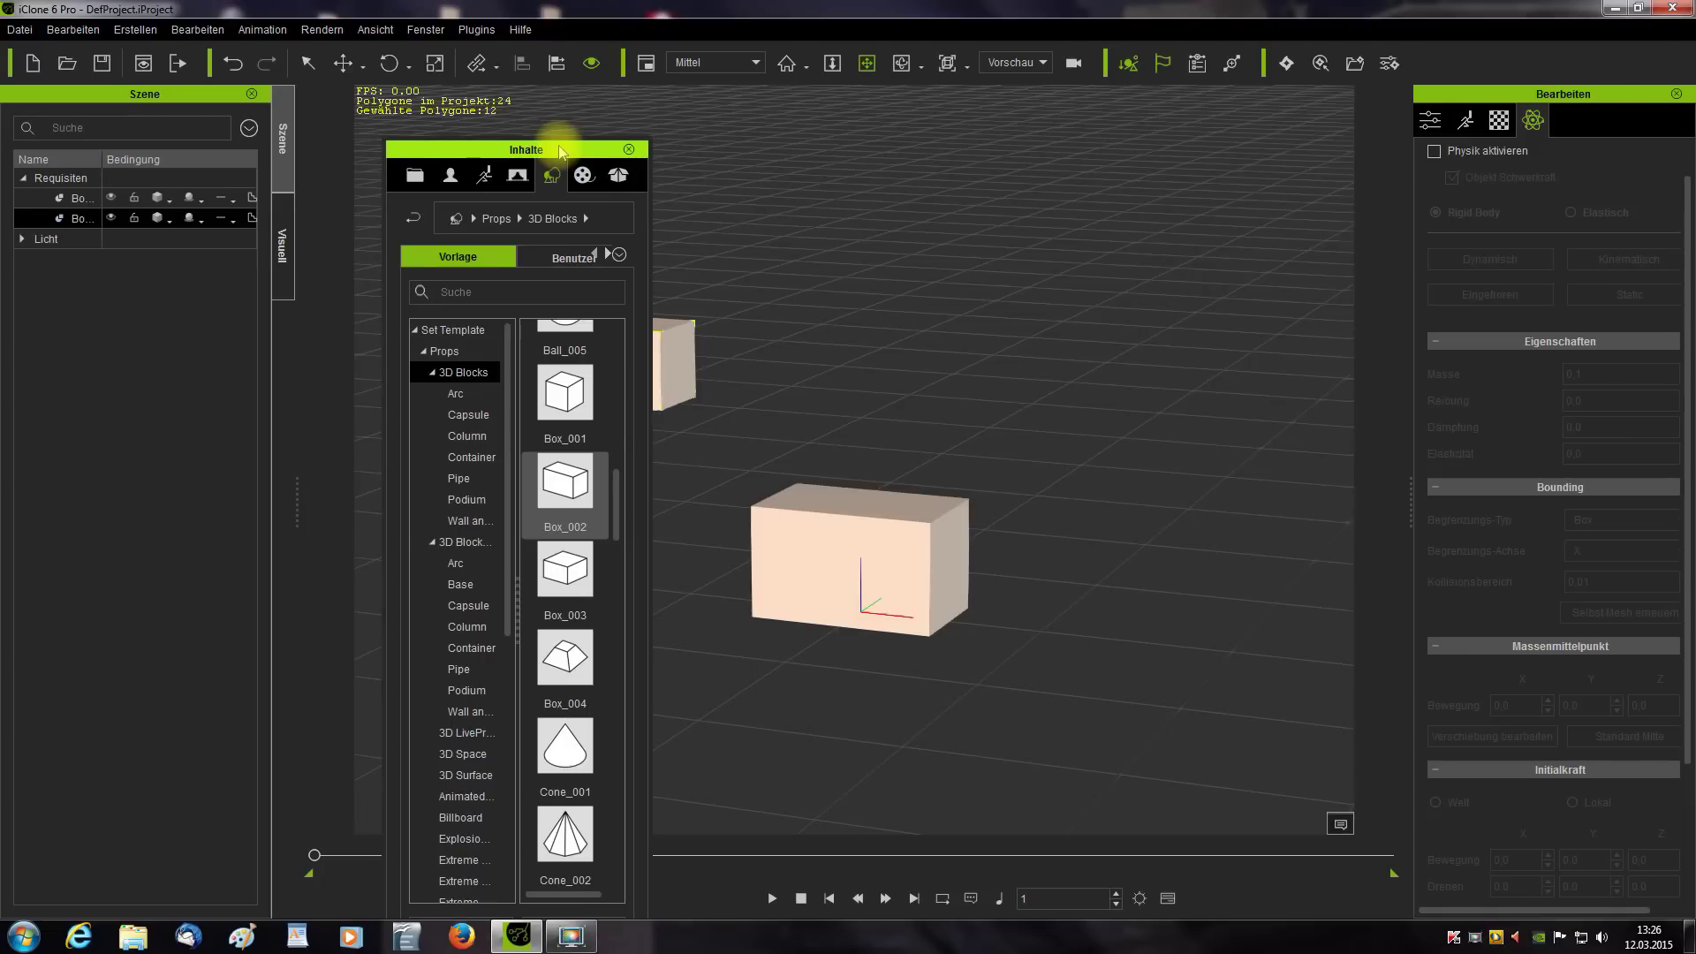
{"action": "left_click_drag", "start_coordinate": [1472, 94], "coordinate": [1664, 175]}
{"action": "left_click_drag", "start_coordinate": [562, 144], "coordinate": [159, 159]}
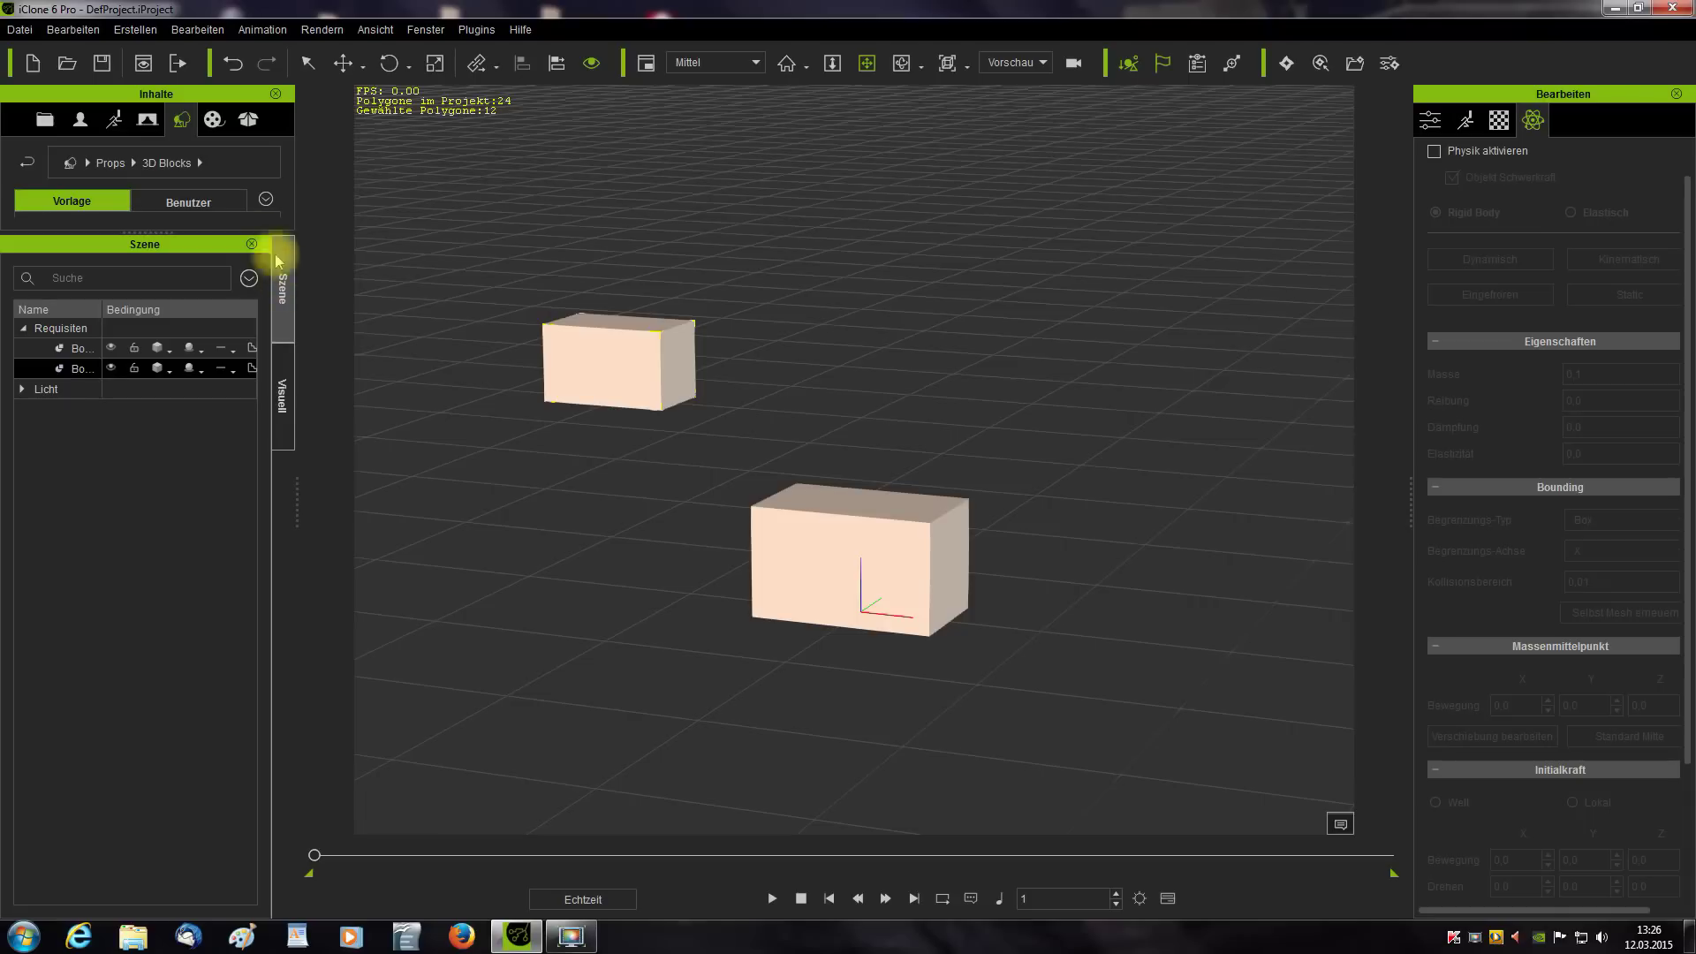
{"action": "left_click_drag", "start_coordinate": [168, 94], "coordinate": [805, 222]}
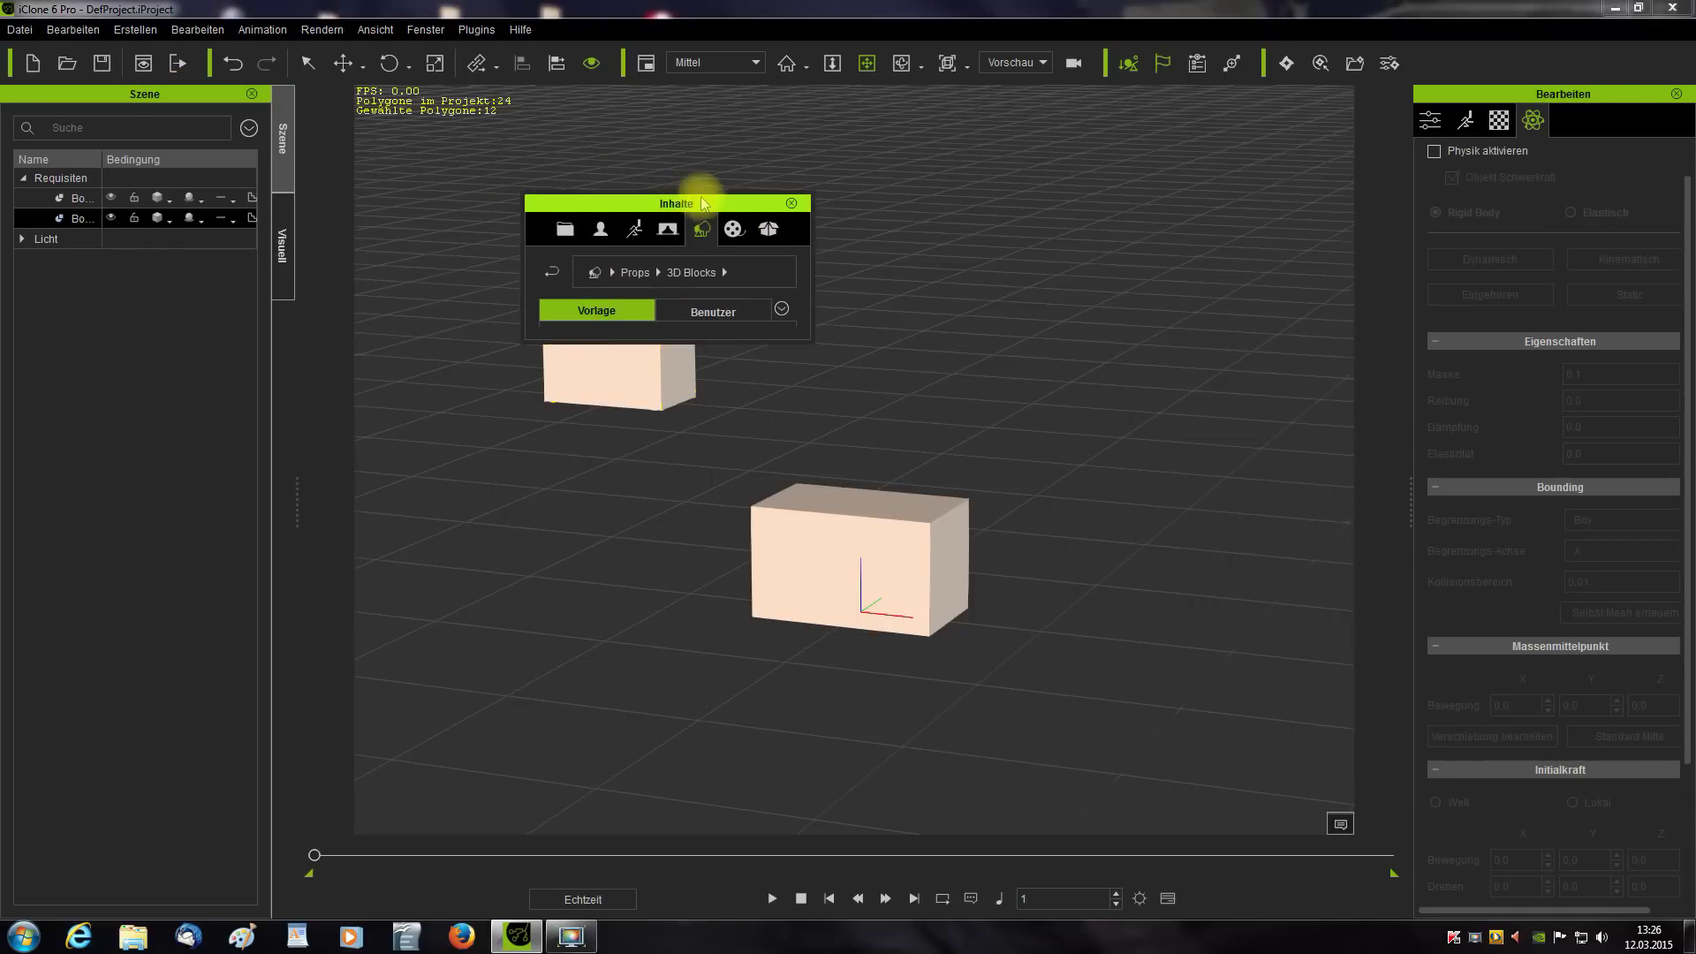
{"action": "left_click_drag", "start_coordinate": [1478, 86], "coordinate": [1077, 183]}
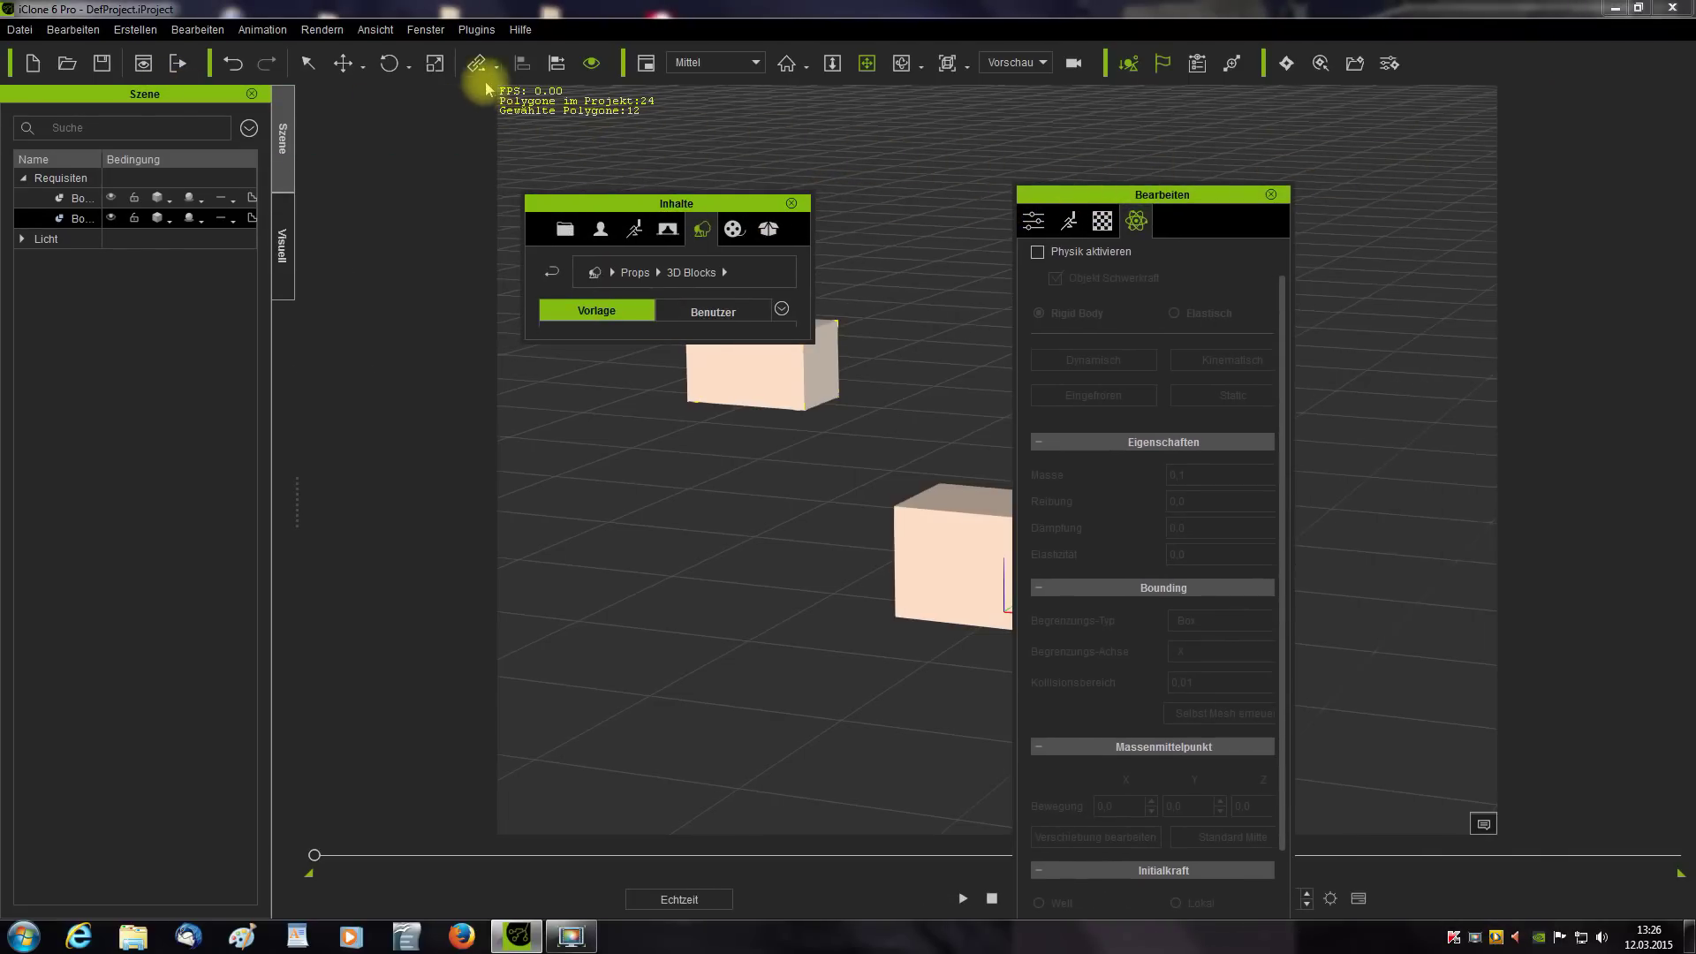
- Reset the workspace layout to restore the default panel arrangement
{"action": "left_click", "coordinate": [421, 33]}
{"action": "mouse_move", "coordinate": [444, 58]}
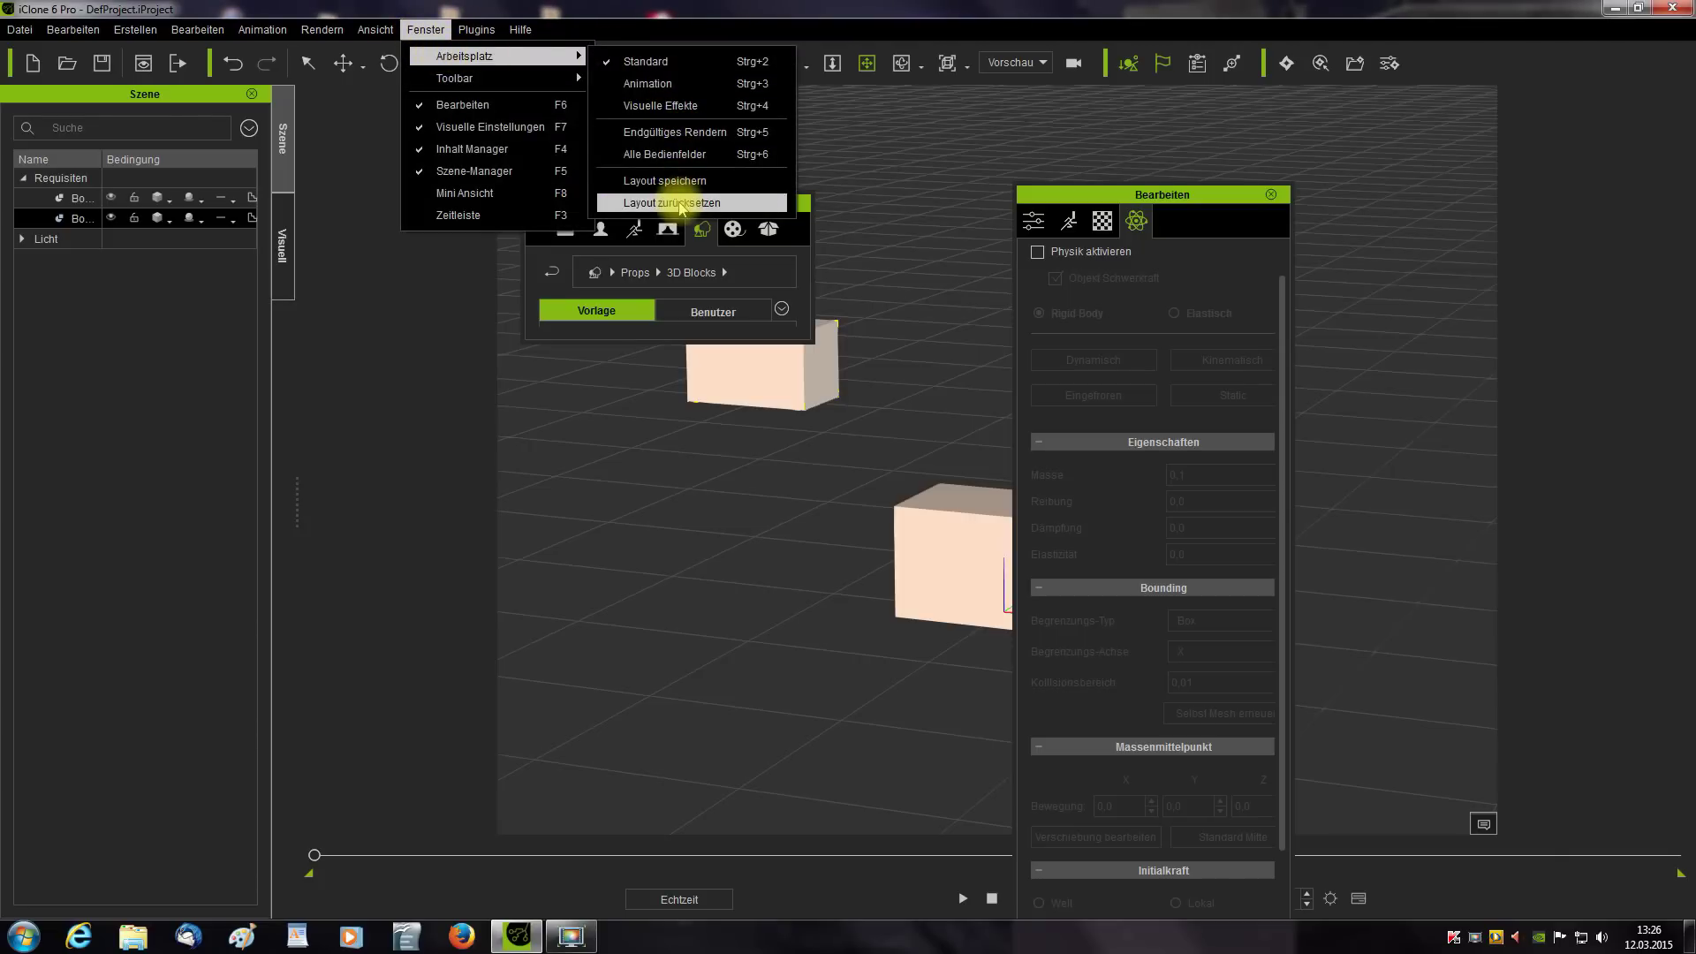
{"action": "left_click", "coordinate": [677, 202]}
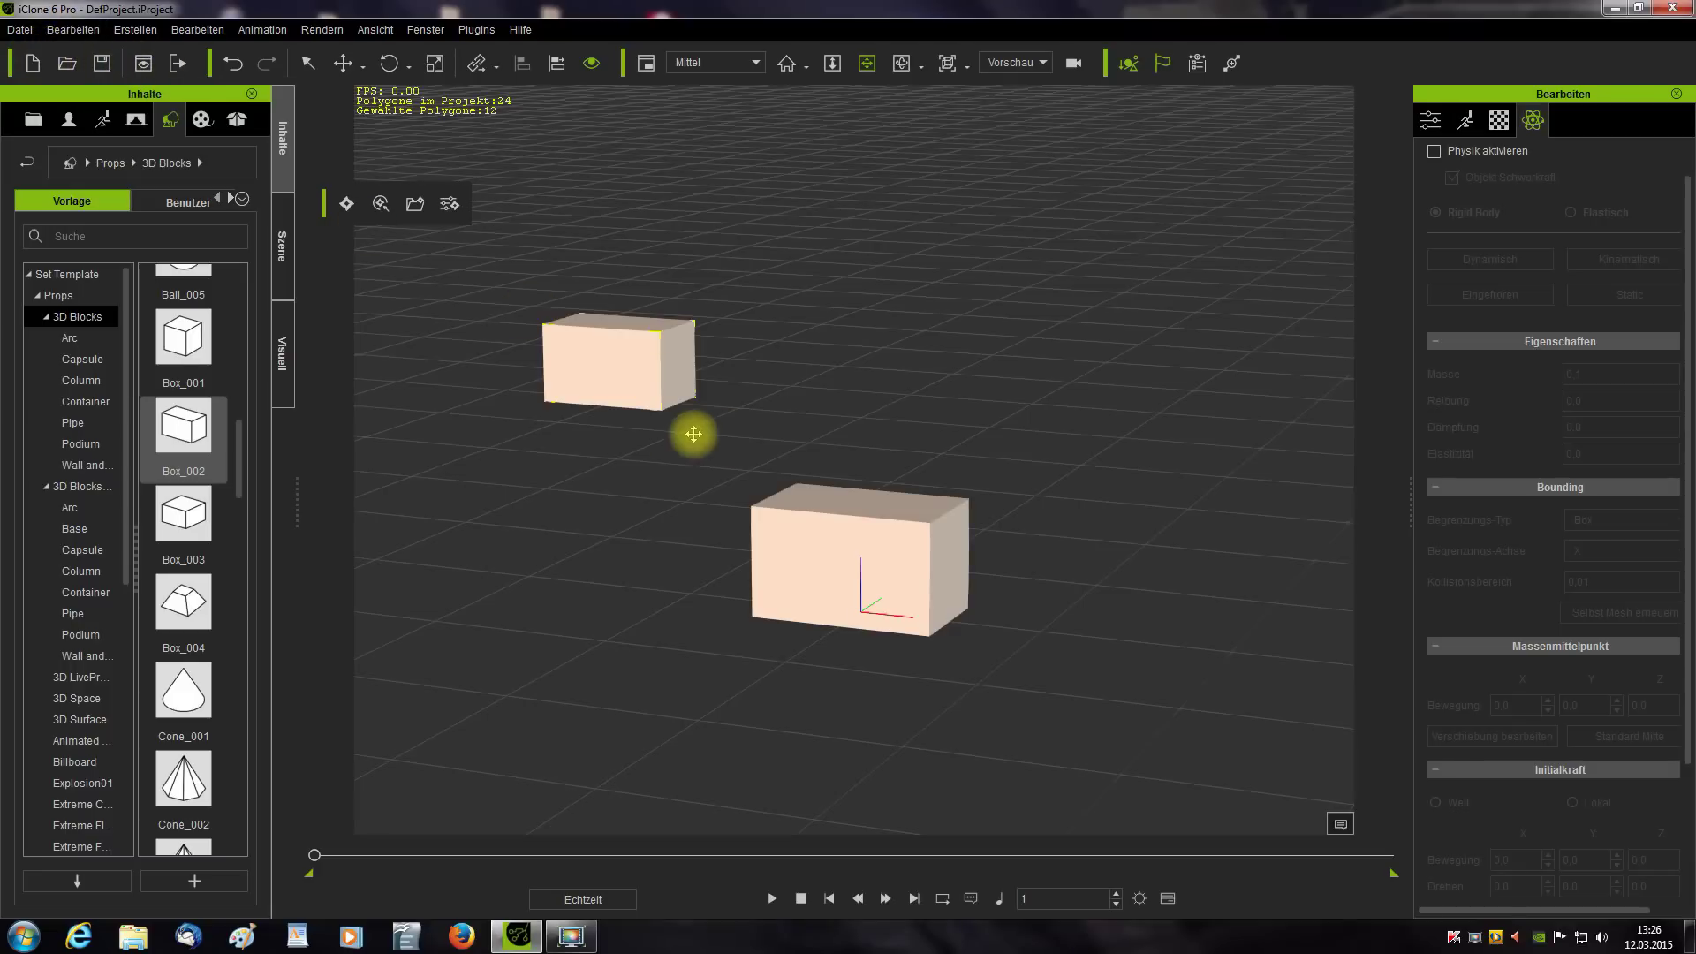
- Add the Mason avatar from the 01_G6 Character templates to the scene
{"action": "left_click", "coordinate": [69, 121]}
{"action": "left_click", "coordinate": [37, 295]}
{"action": "left_click", "coordinate": [66, 318]}
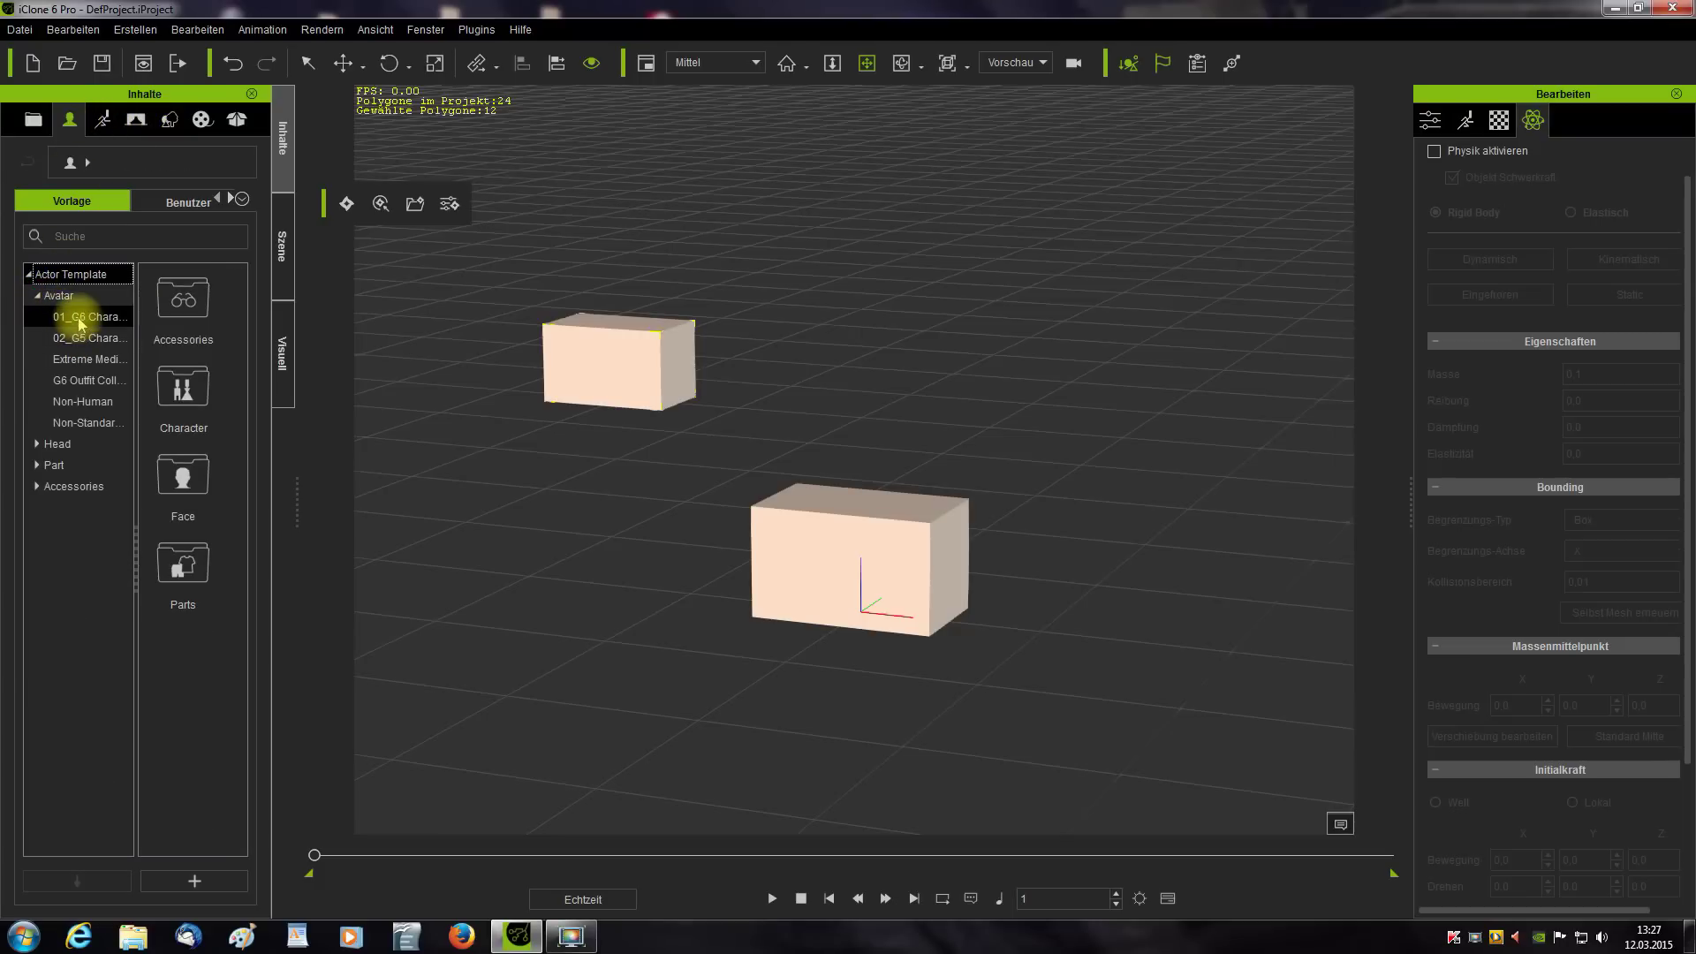
{"action": "left_click", "coordinate": [67, 318]}
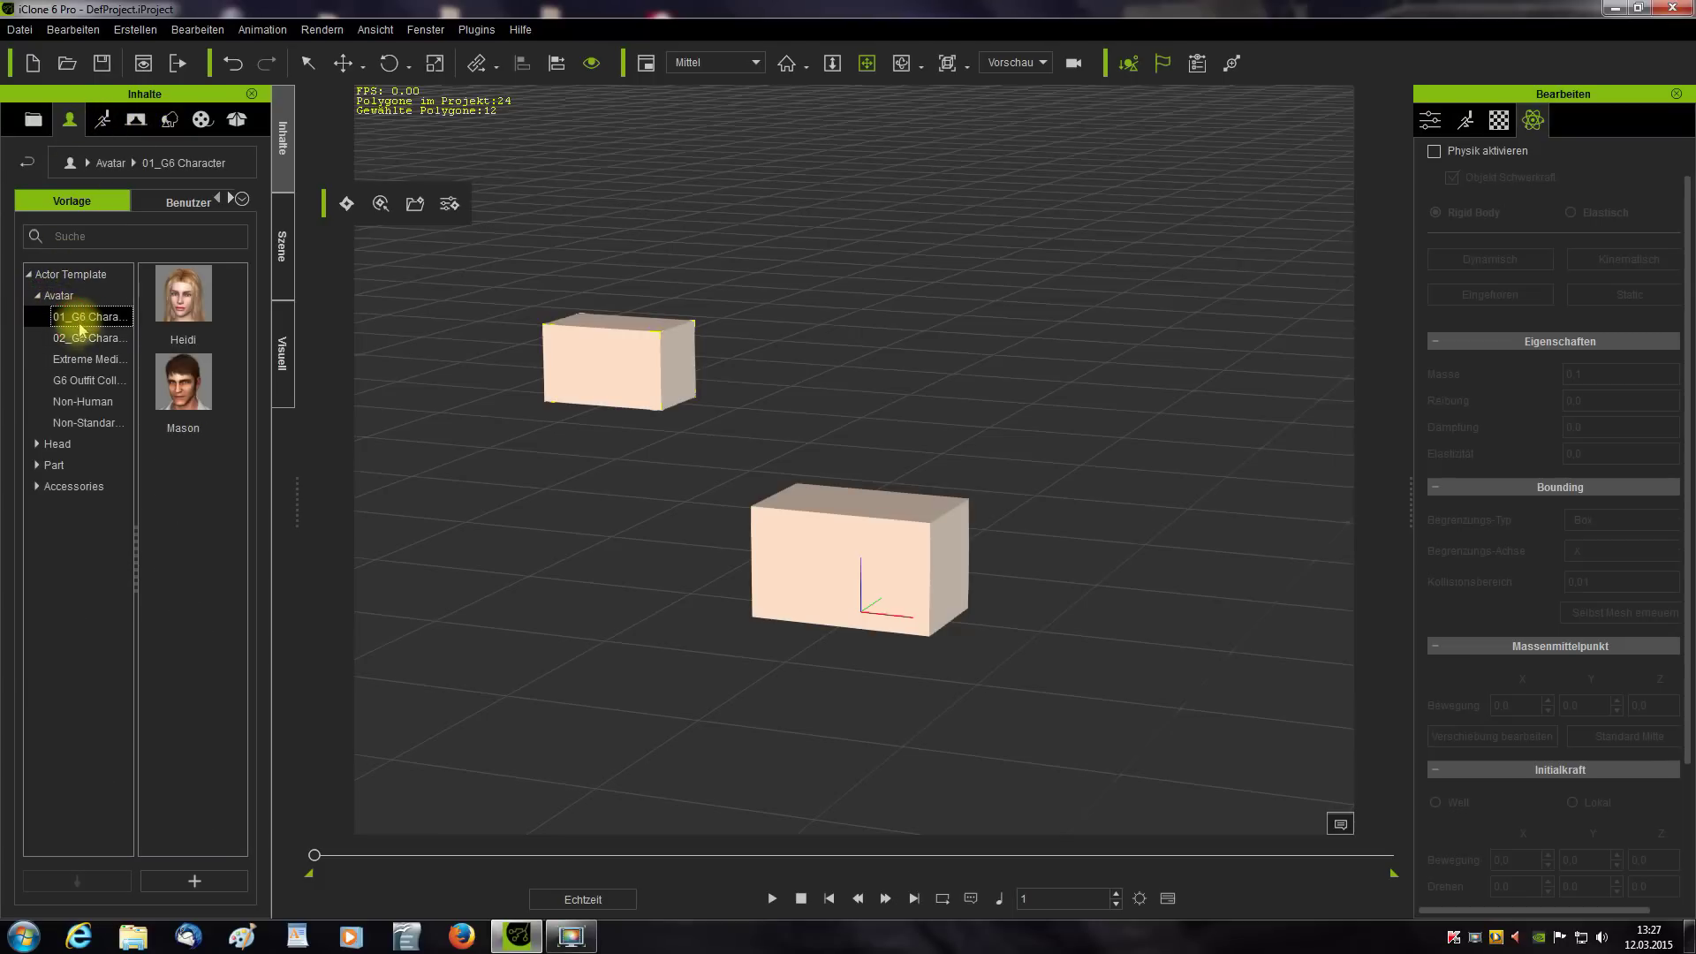
{"action": "double_click", "coordinate": [187, 384]}
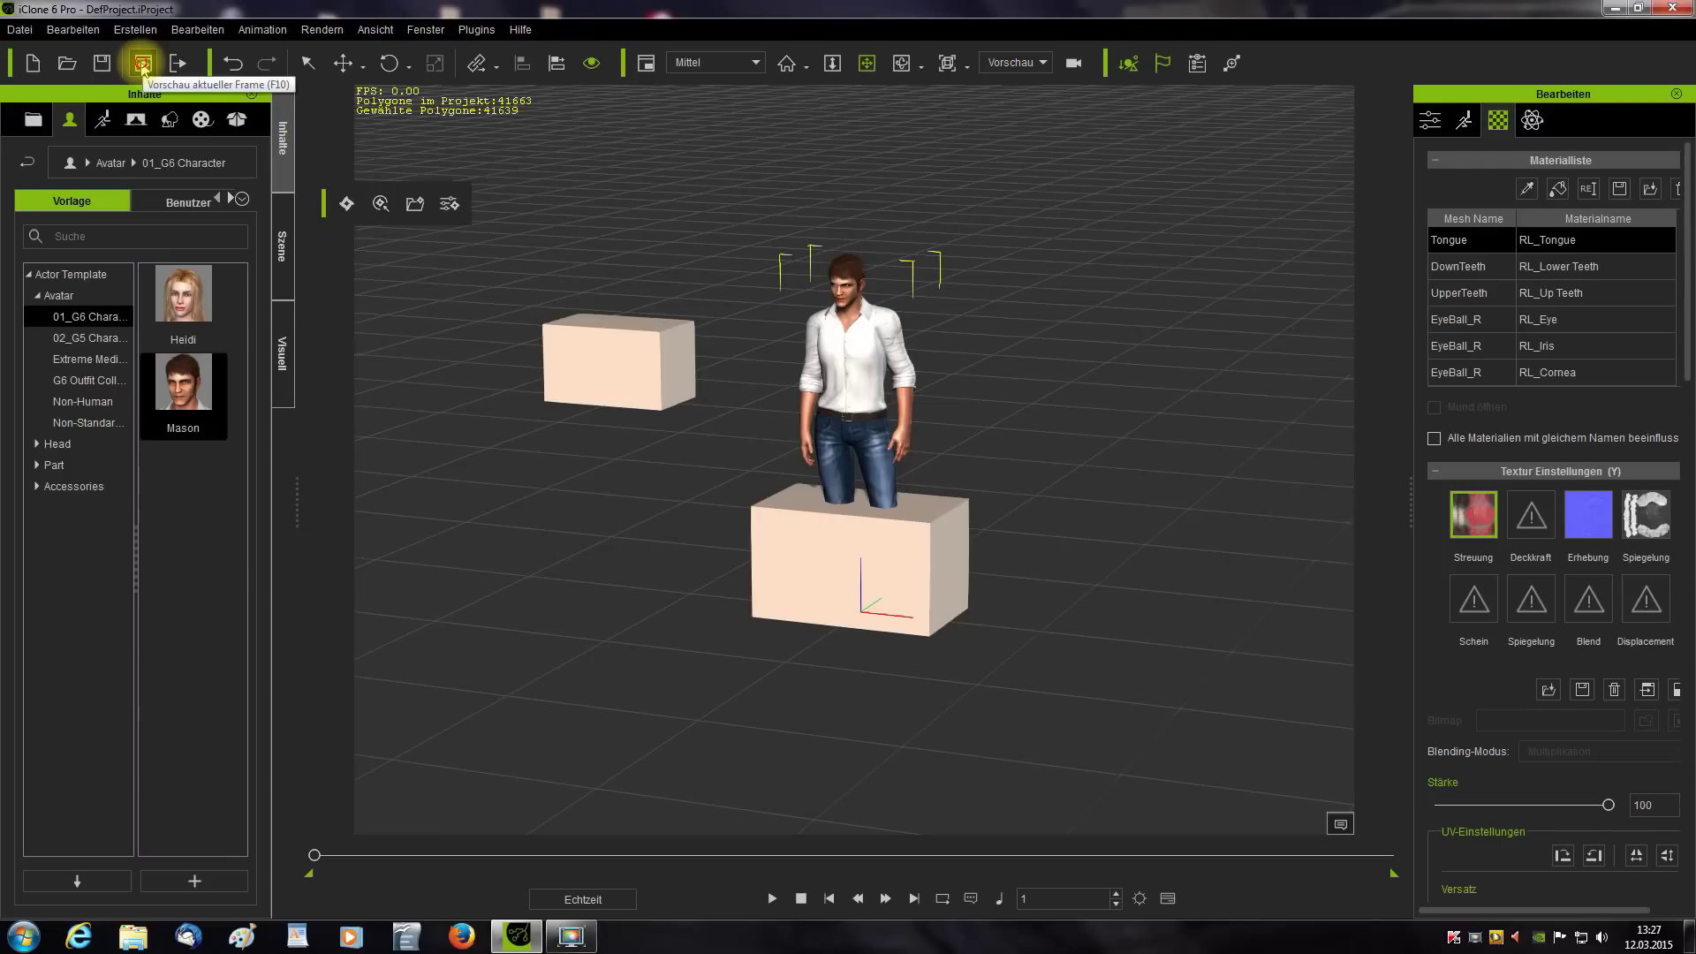
- Render a preview image of the current frame, then close the image viewer
{"action": "left_click", "coordinate": [142, 64]}
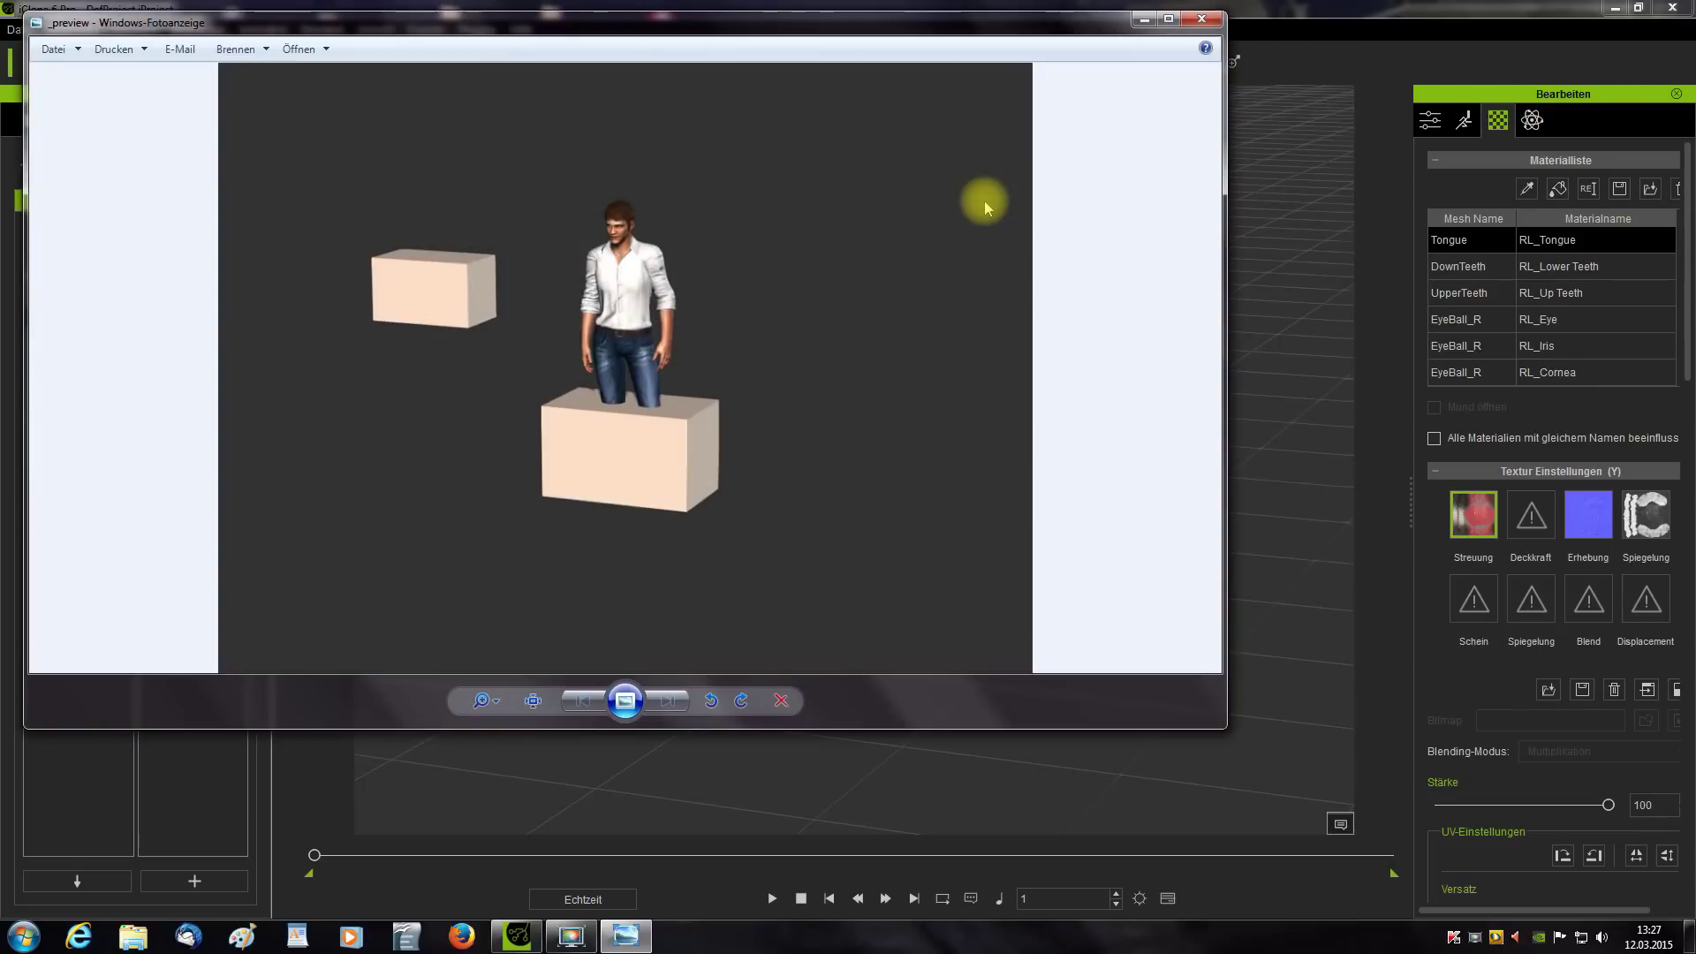
{"action": "left_click", "coordinate": [1203, 18]}
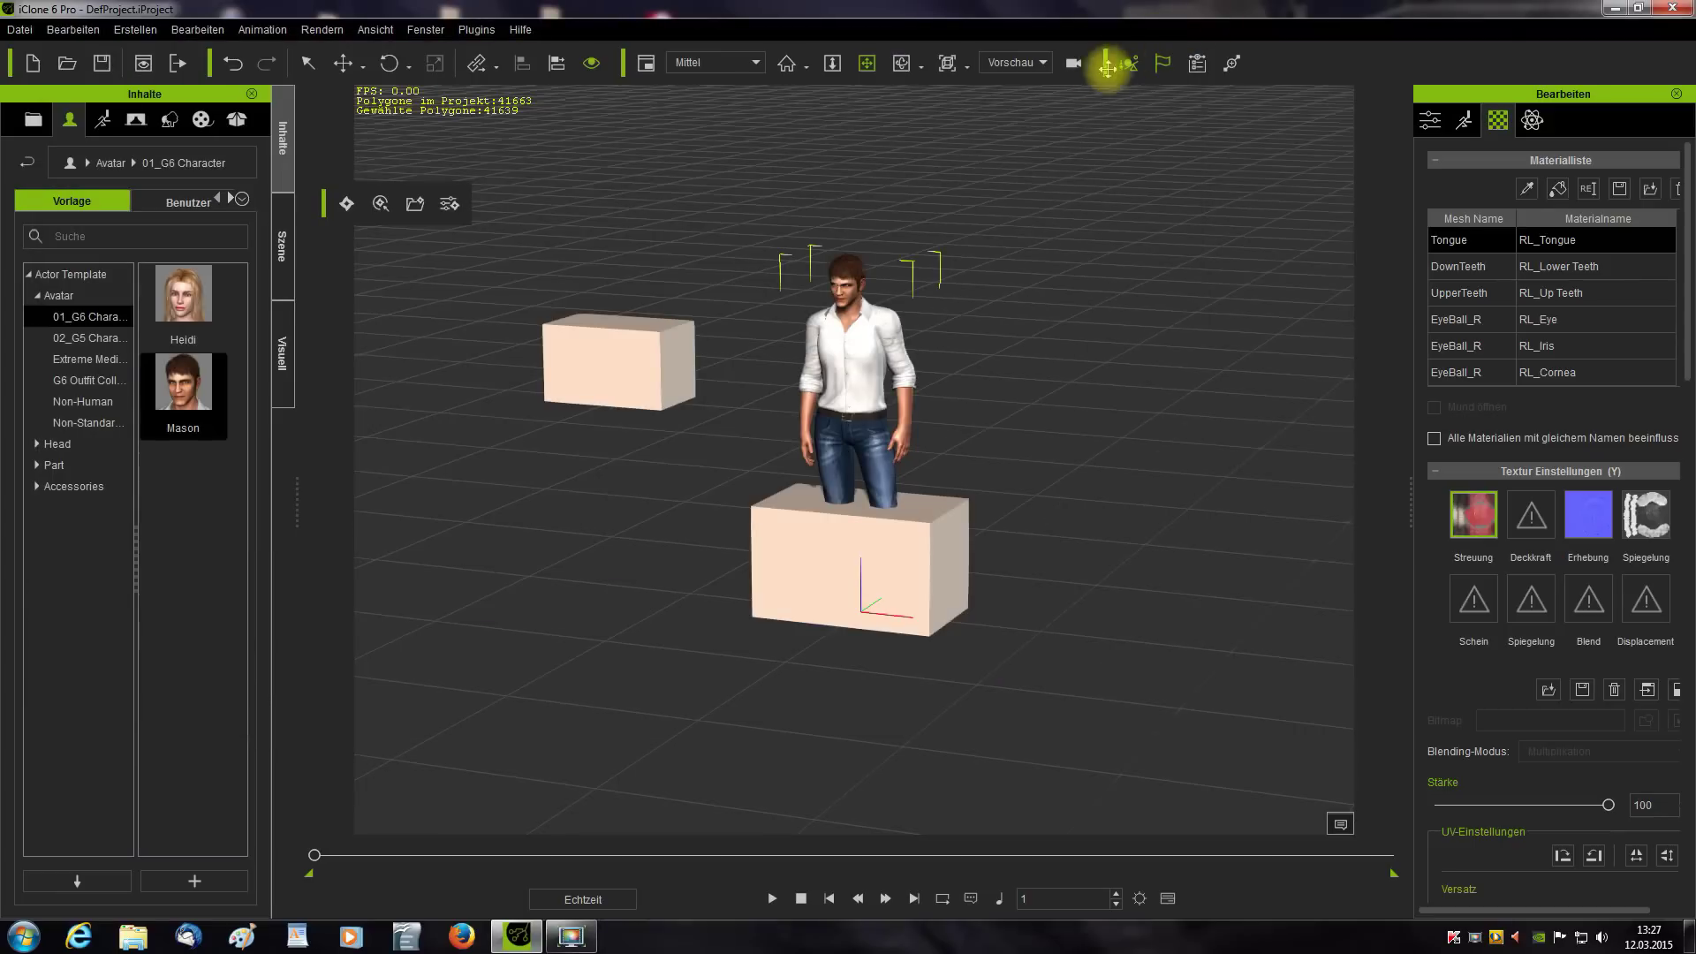
{"action": "middle_click_drag", "start_coordinate": [890, 285], "coordinate": [837, 331]}
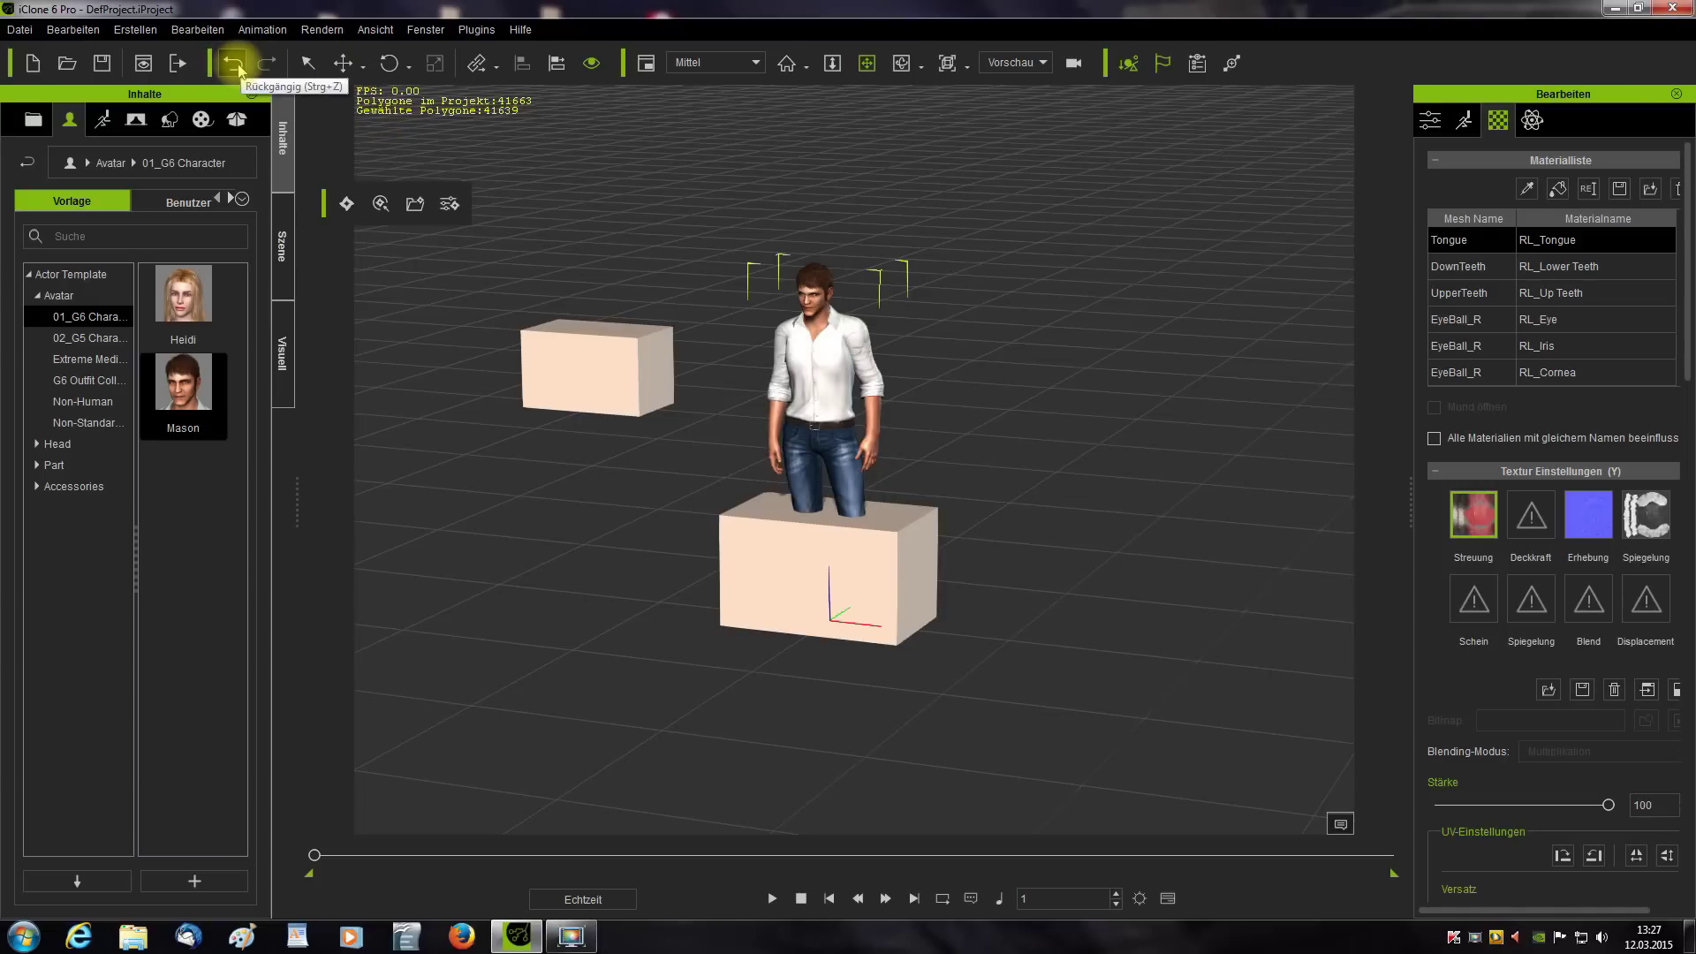
- Open the render settings, enlarge the dialog and switch the output format from image to video
{"action": "left_click", "coordinate": [179, 65]}
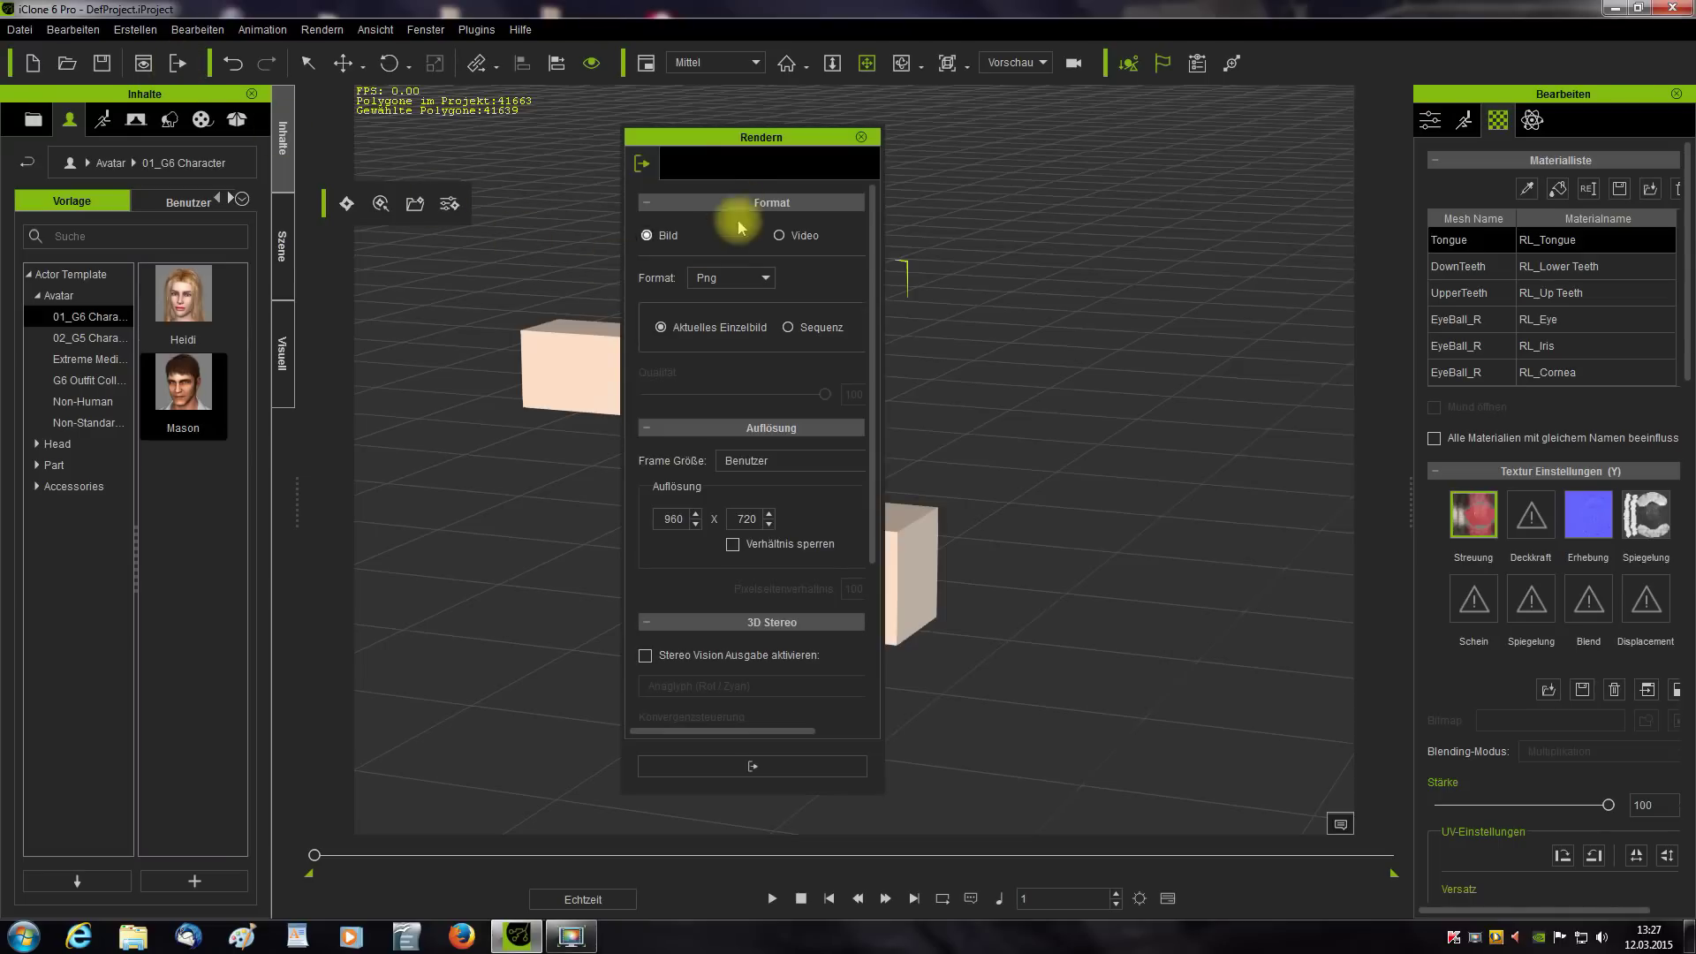
{"action": "left_click_drag", "start_coordinate": [757, 150], "coordinate": [773, 112]}
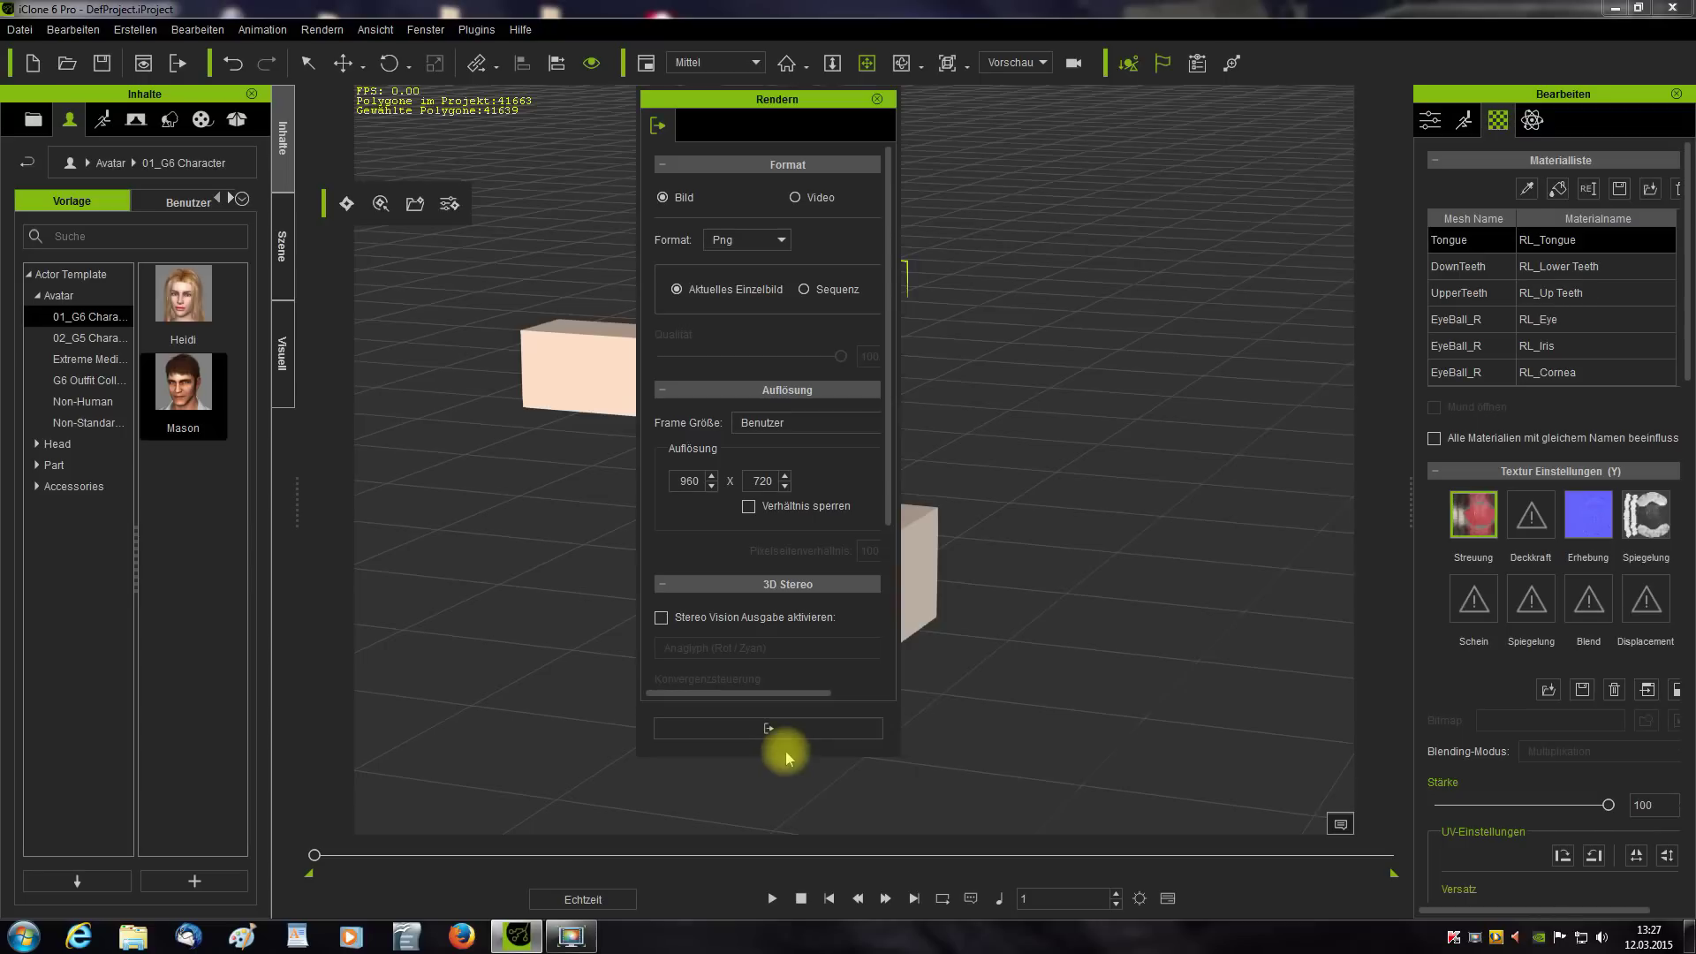
{"action": "left_click_drag", "start_coordinate": [780, 755], "coordinate": [793, 801]}
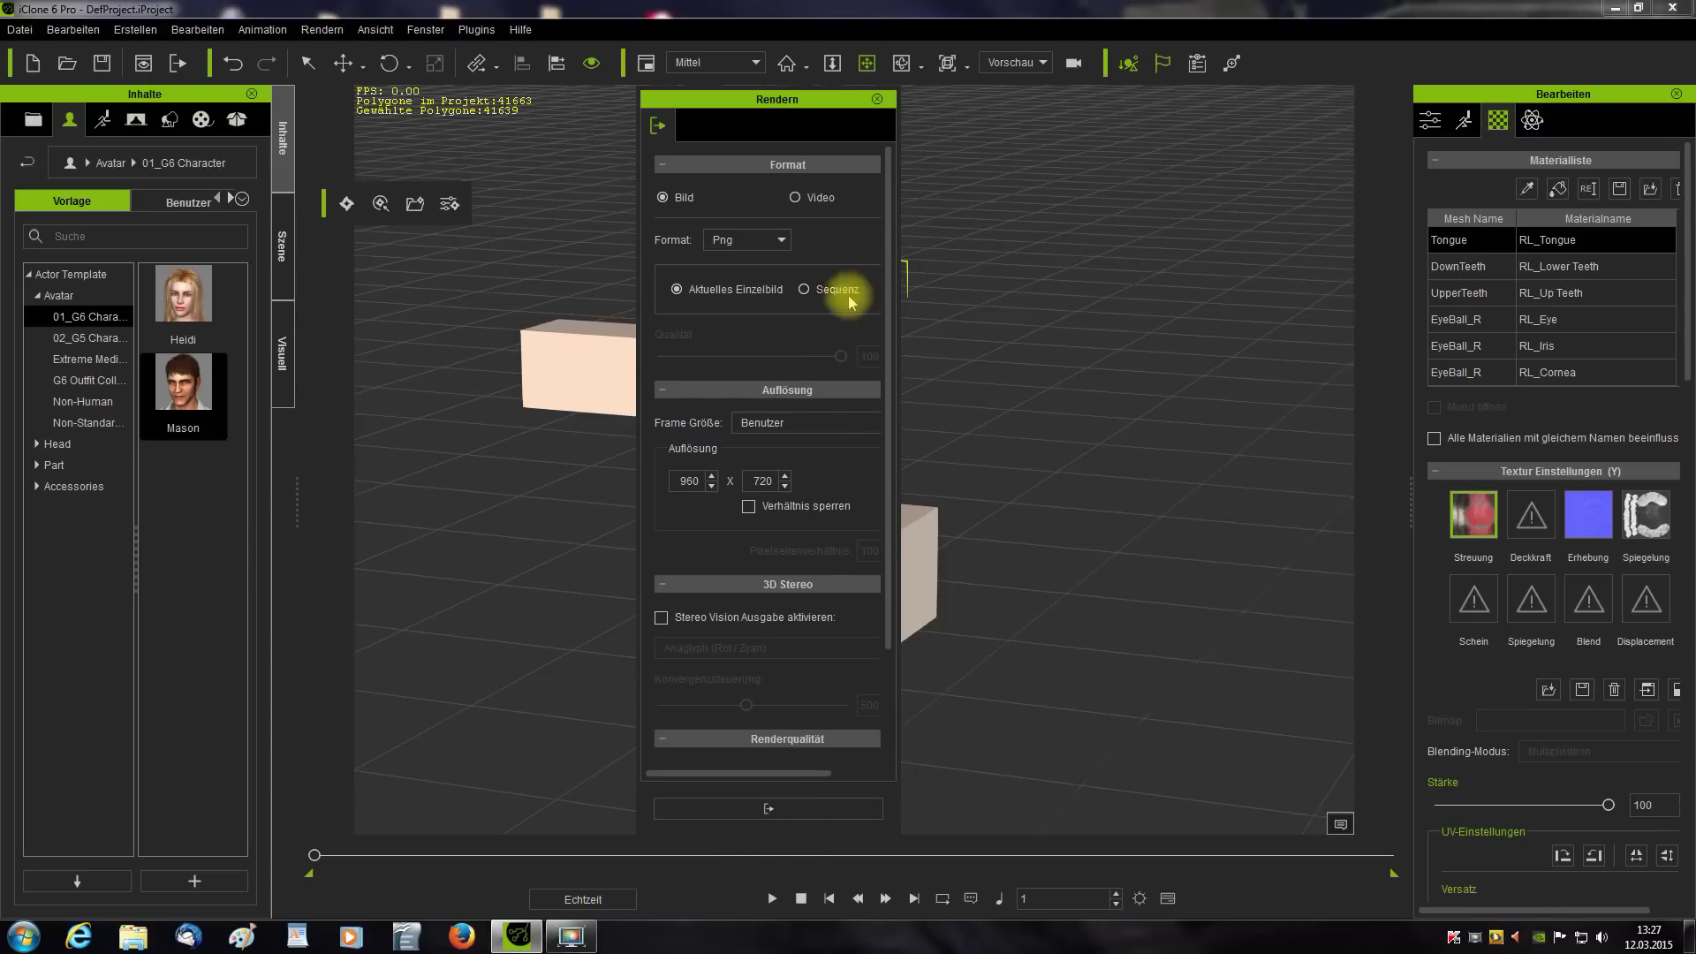
{"action": "left_click_drag", "start_coordinate": [823, 97], "coordinate": [821, 80]}
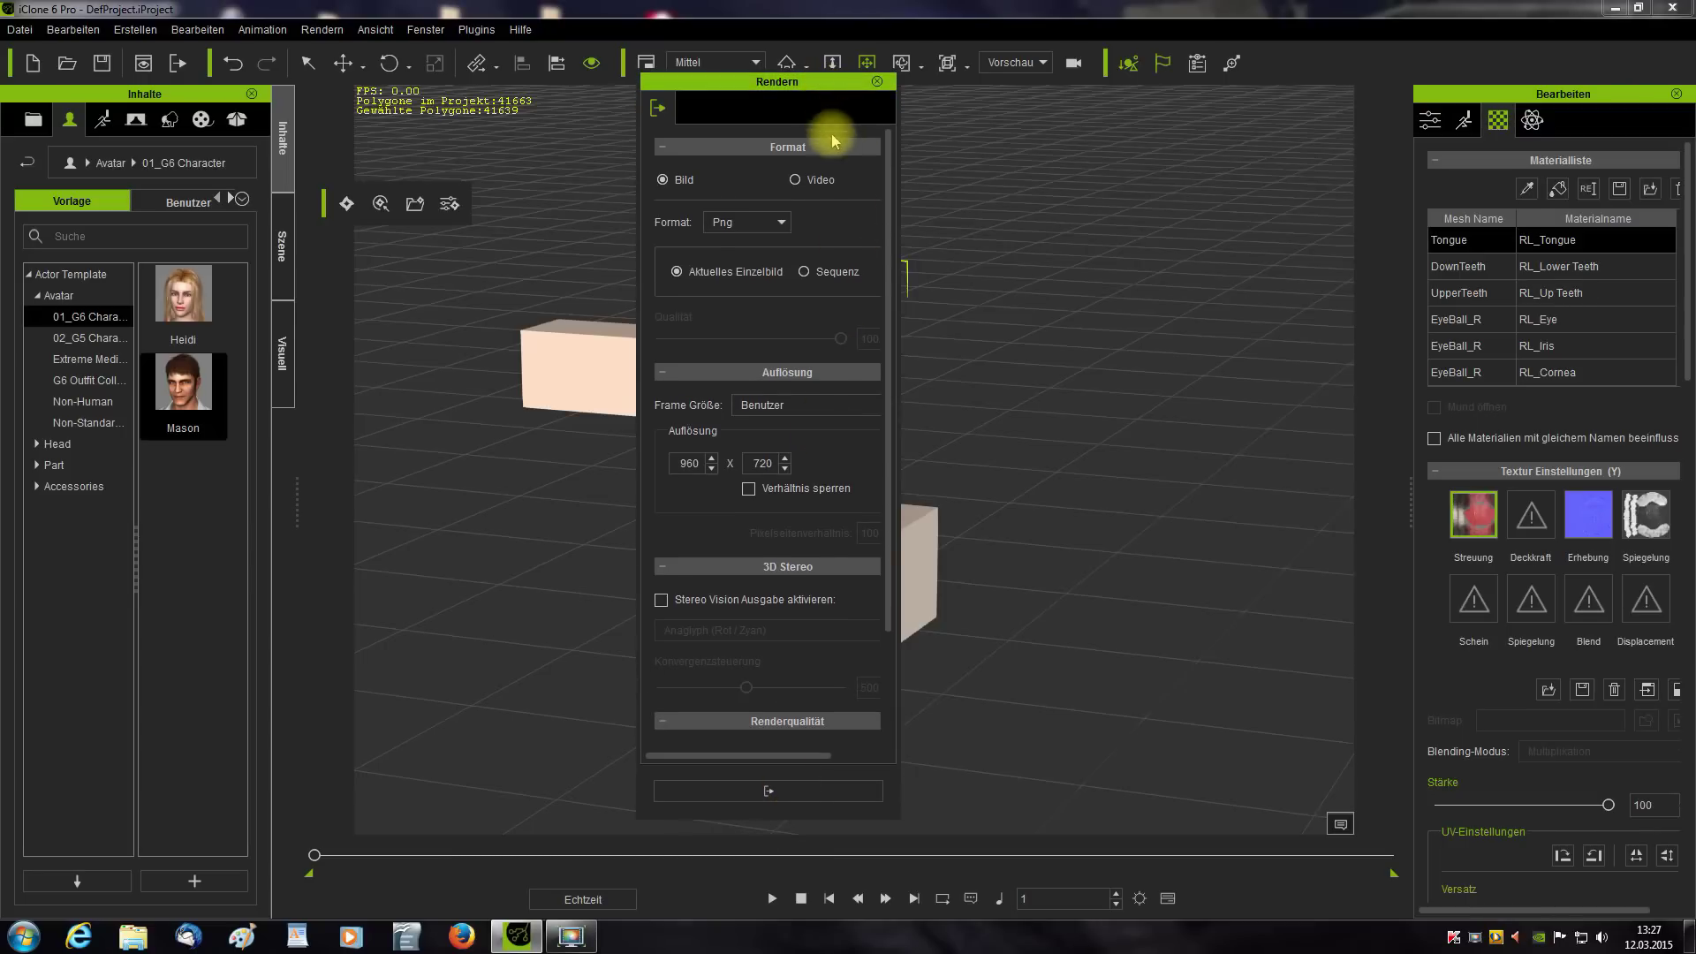
{"action": "left_click", "coordinate": [794, 181]}
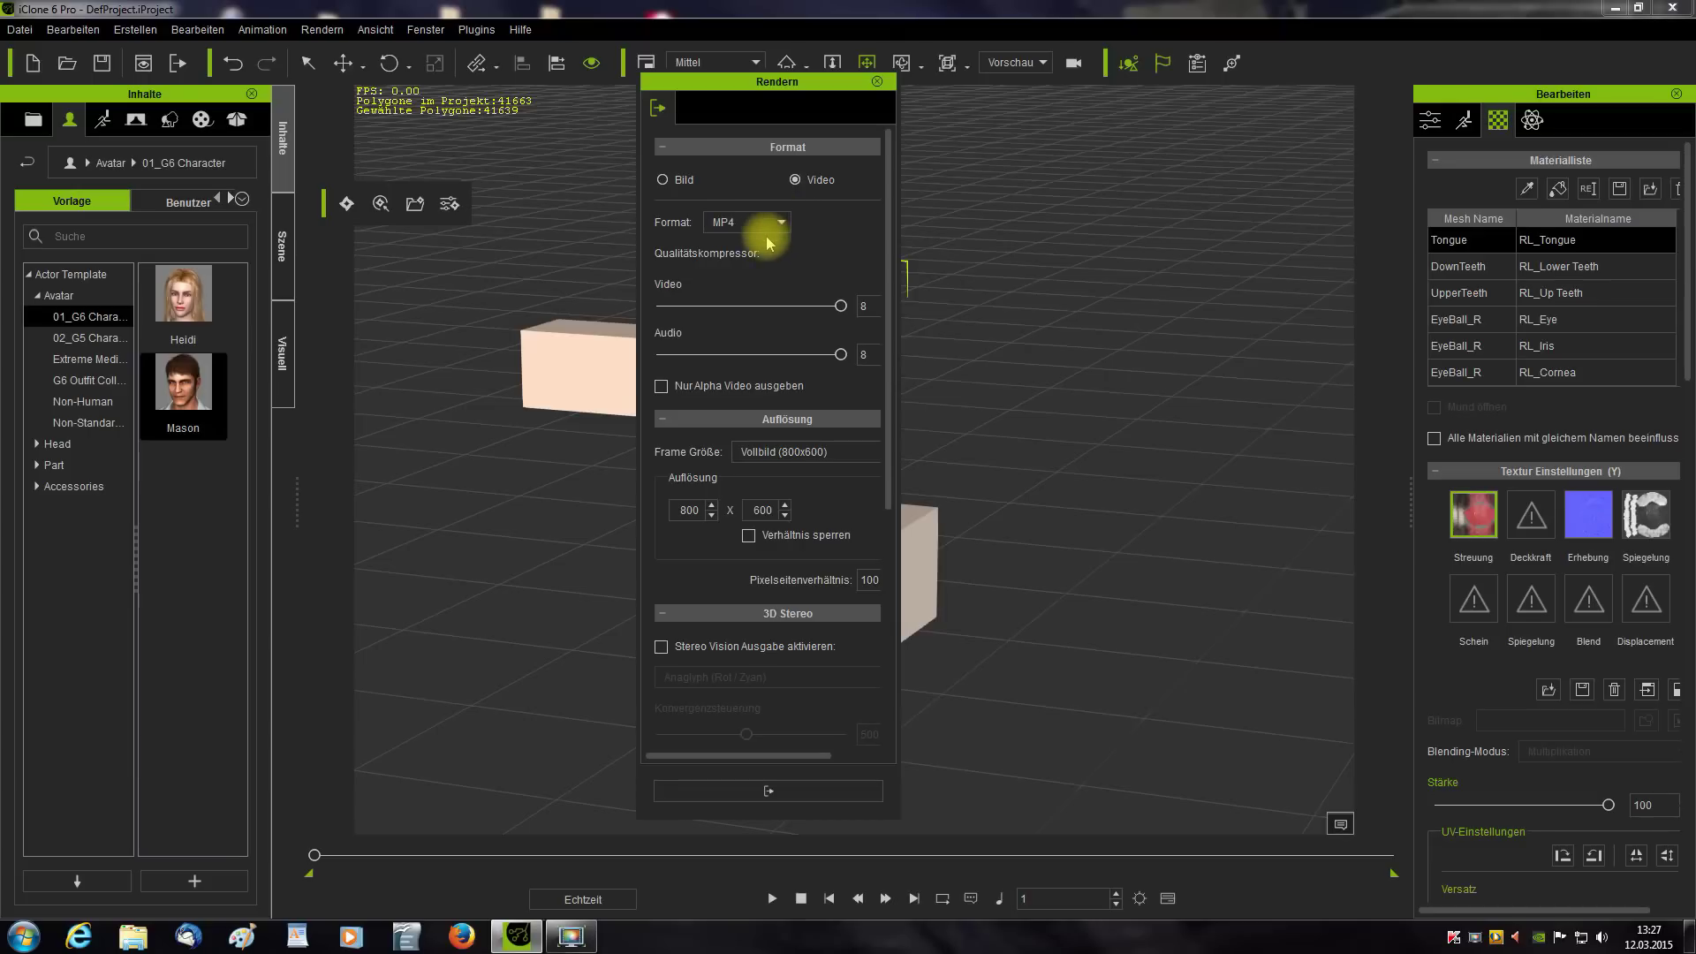
- Check the frame size presets, collapse the Auflösung section and review the render quality and export range options
{"action": "left_click", "coordinate": [889, 402]}
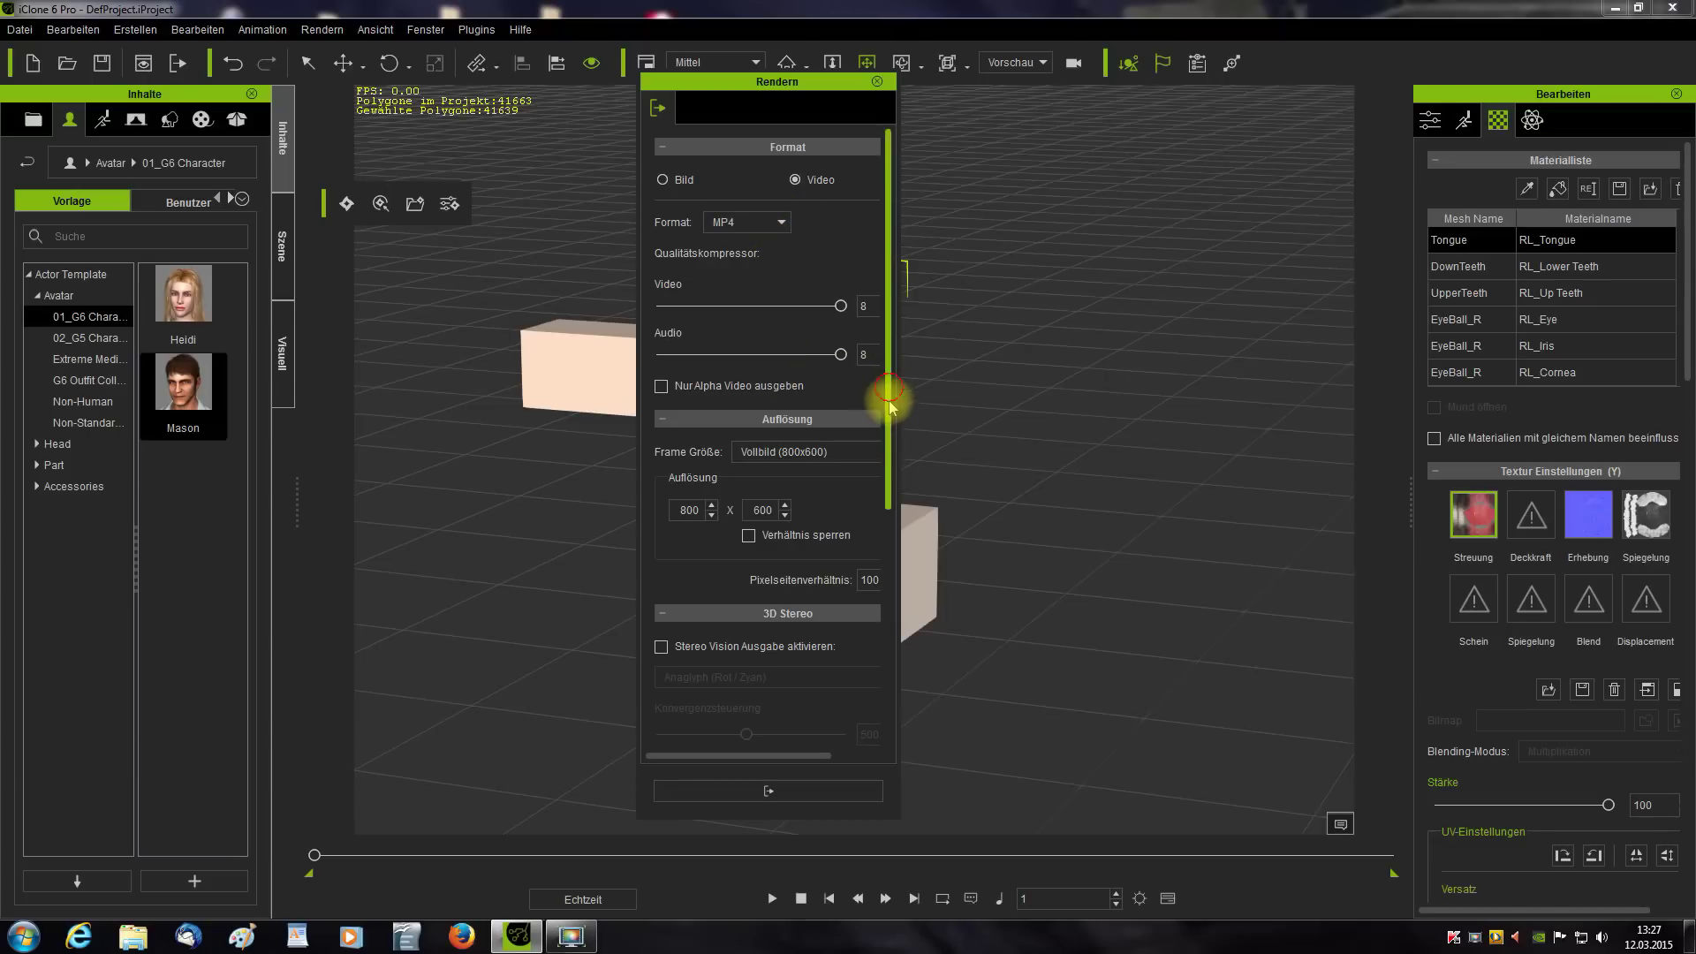
{"action": "left_click_drag", "start_coordinate": [889, 402], "coordinate": [863, 443]}
{"action": "left_click", "coordinate": [787, 376]}
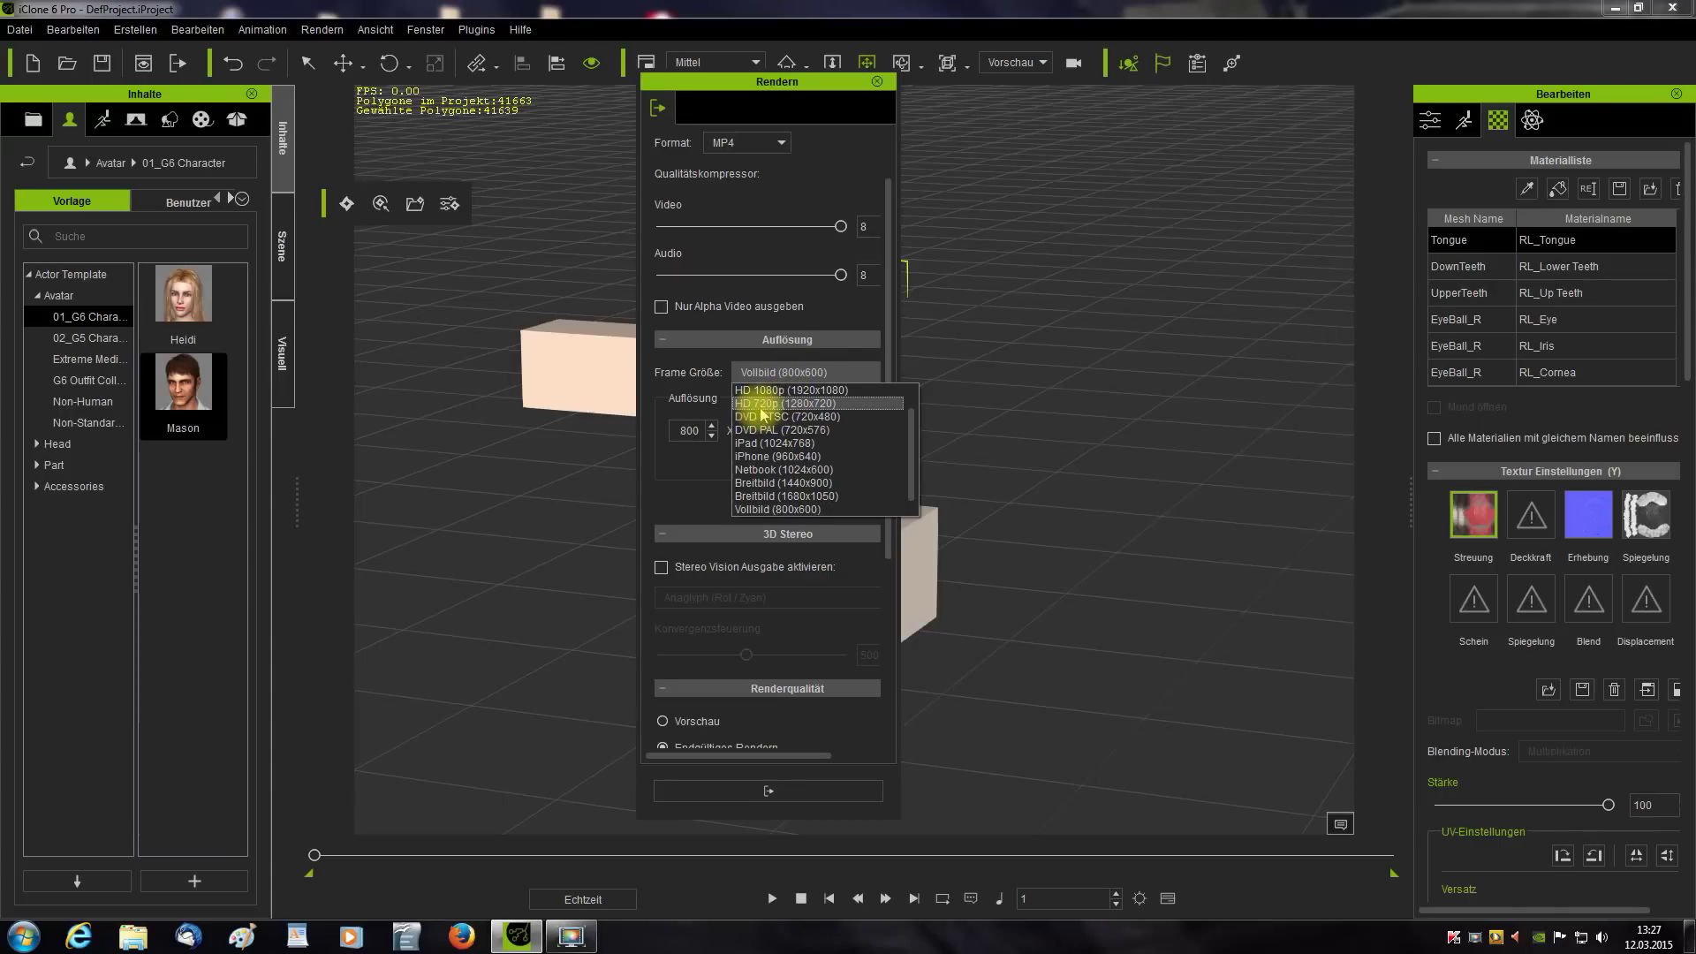
{"action": "left_click", "coordinate": [797, 350]}
{"action": "left_click", "coordinate": [798, 348]}
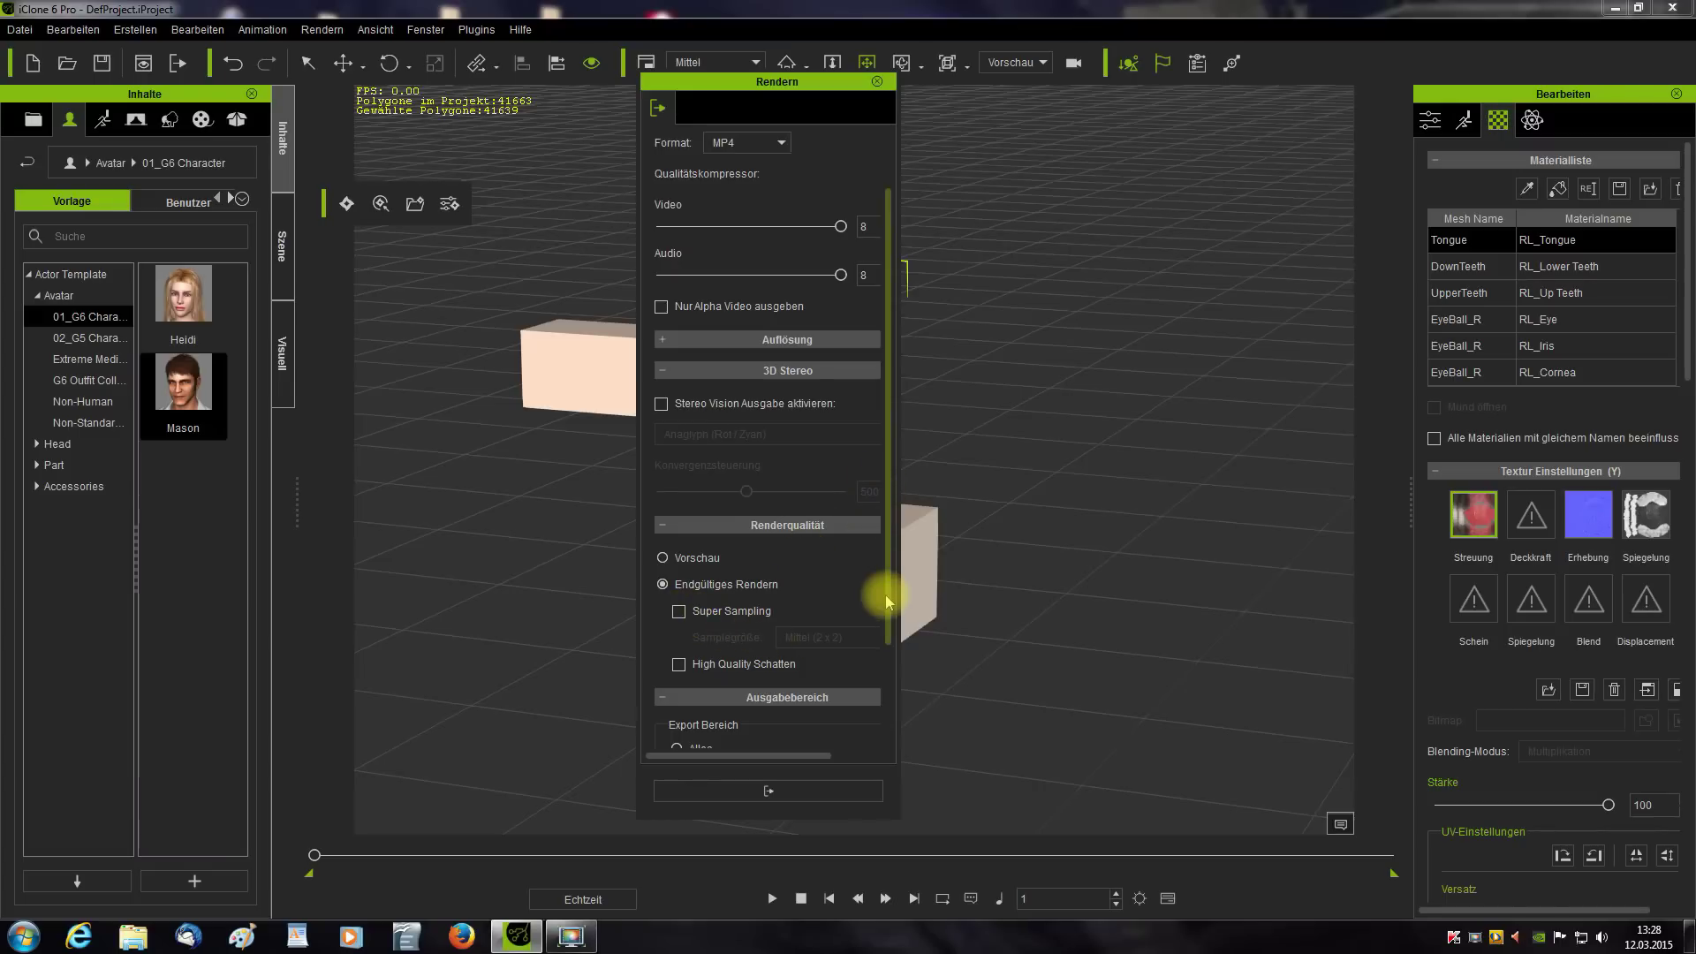
{"action": "scroll", "coordinate": [877, 594], "scroll_direction": "down", "scroll_amount": 3}
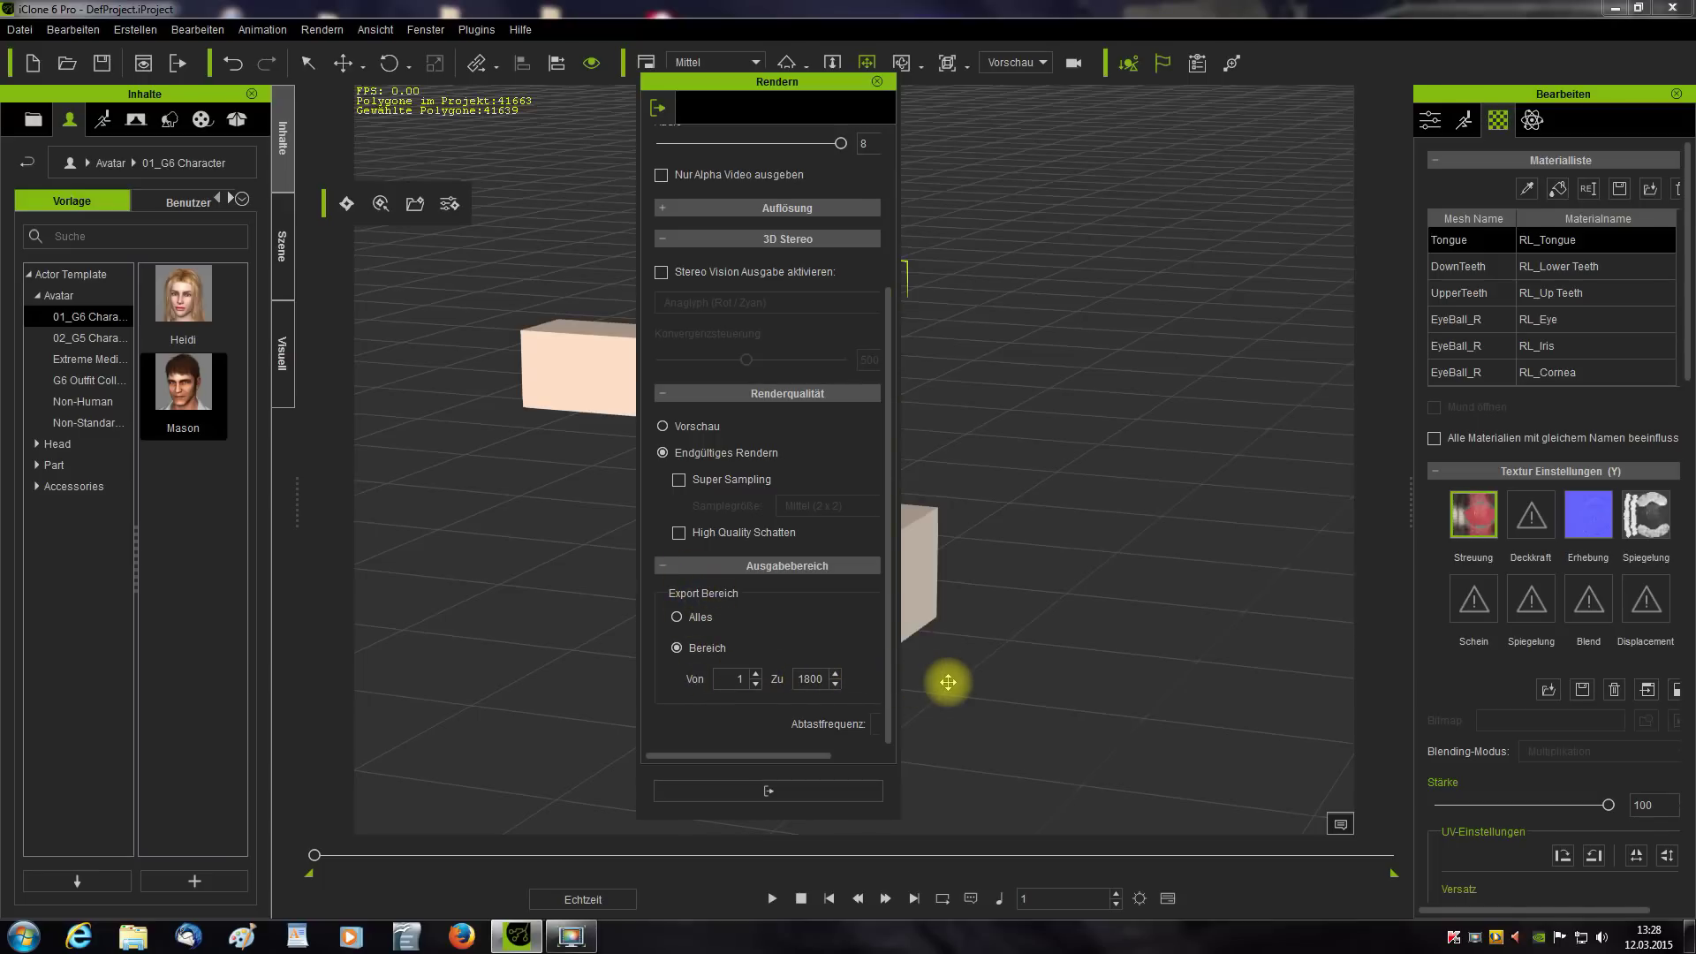
- Scrub the timeline to its last frame and back to frame 1, then close the render settings
{"action": "left_click_drag", "start_coordinate": [331, 857], "coordinate": [1021, 855]}
{"action": "left_click_drag", "start_coordinate": [1397, 833], "coordinate": [1349, 875]}
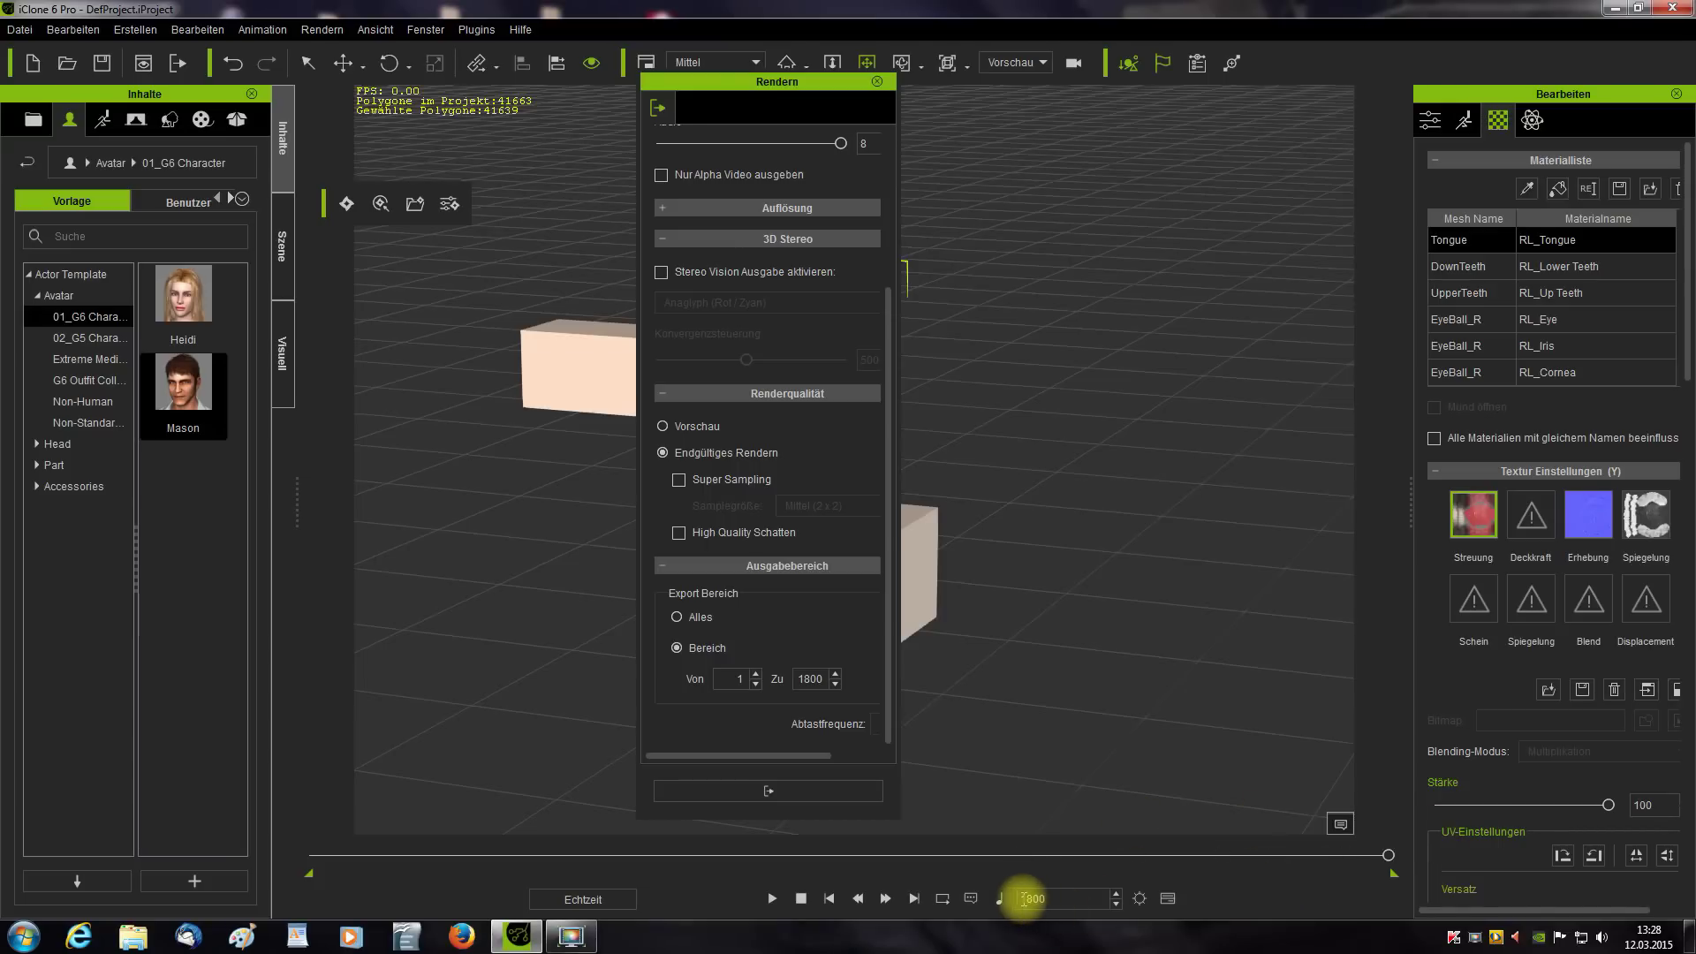
{"action": "left_click_drag", "start_coordinate": [1388, 855], "coordinate": [361, 840]}
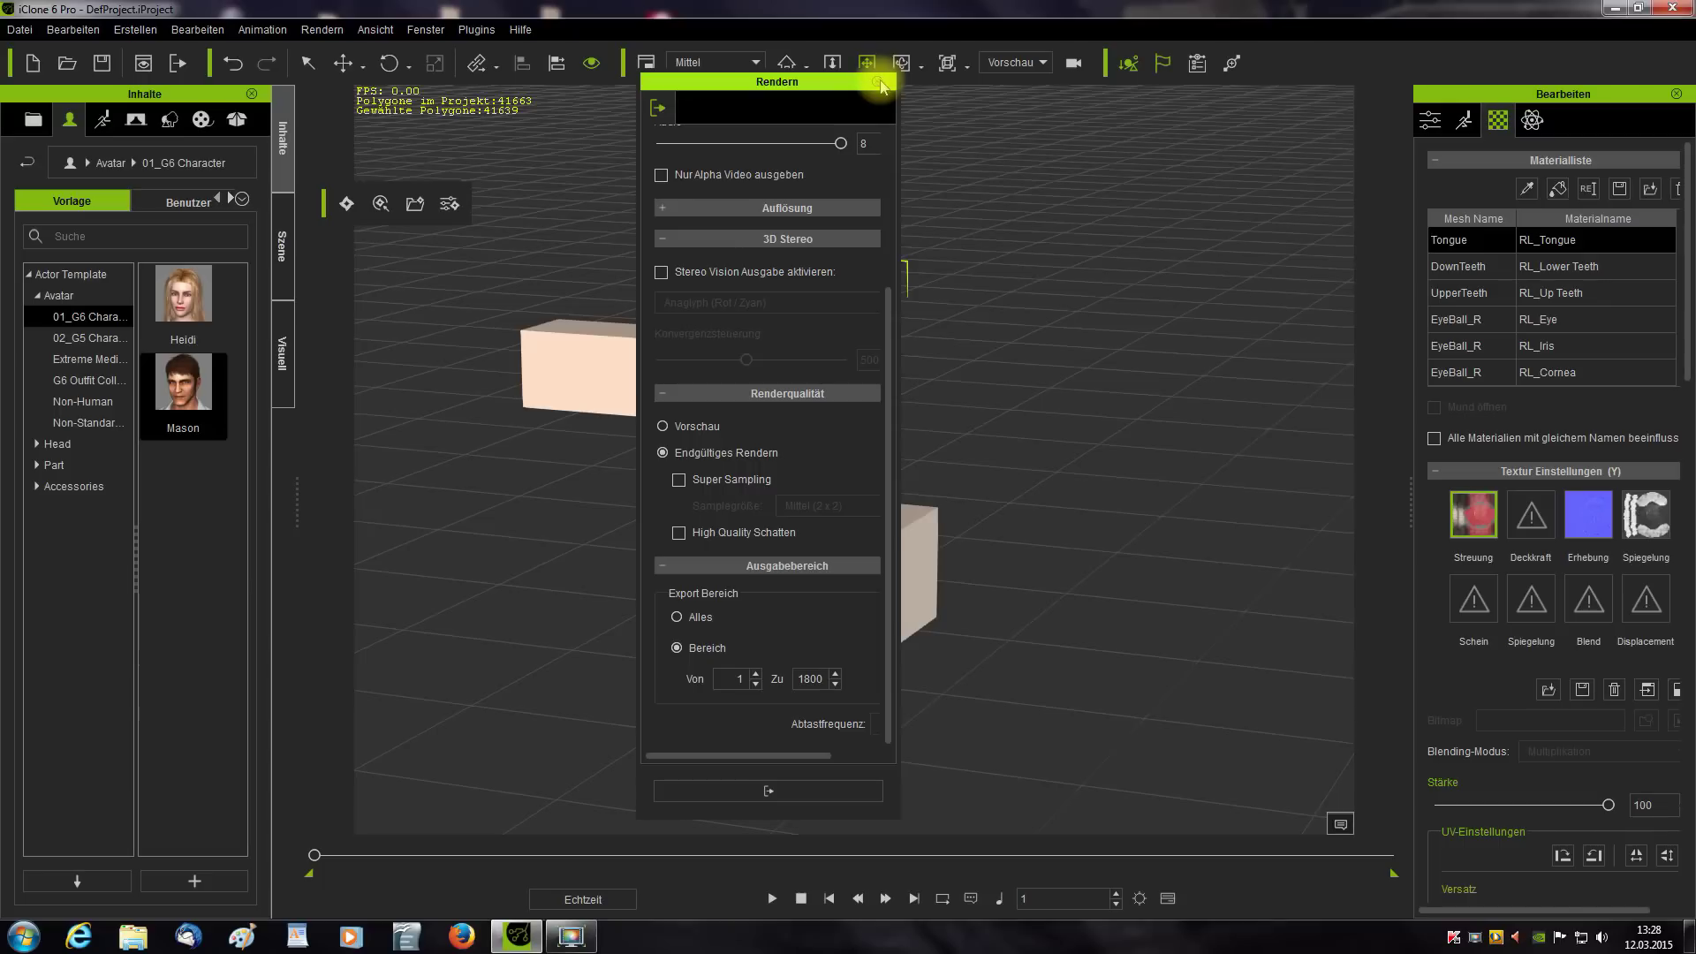
{"action": "left_click", "coordinate": [878, 83]}
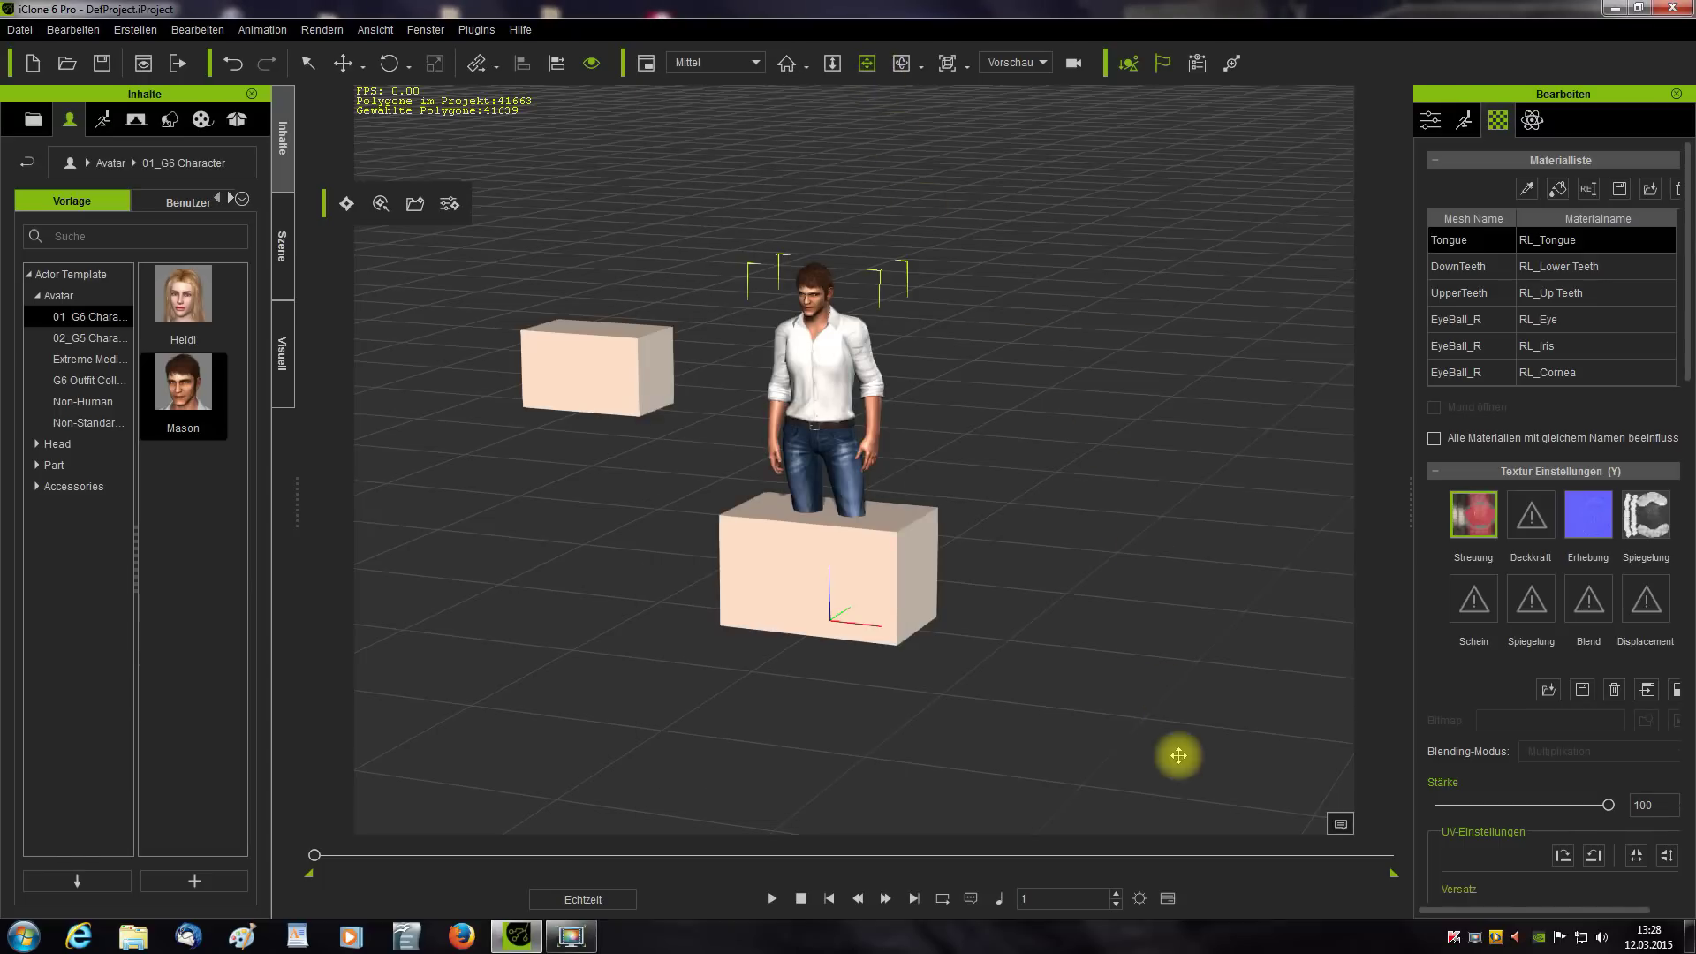
- Open the project settings, enlarge the dialog and examine the length and scene contents in the Info section
{"action": "left_click", "coordinate": [1139, 898]}
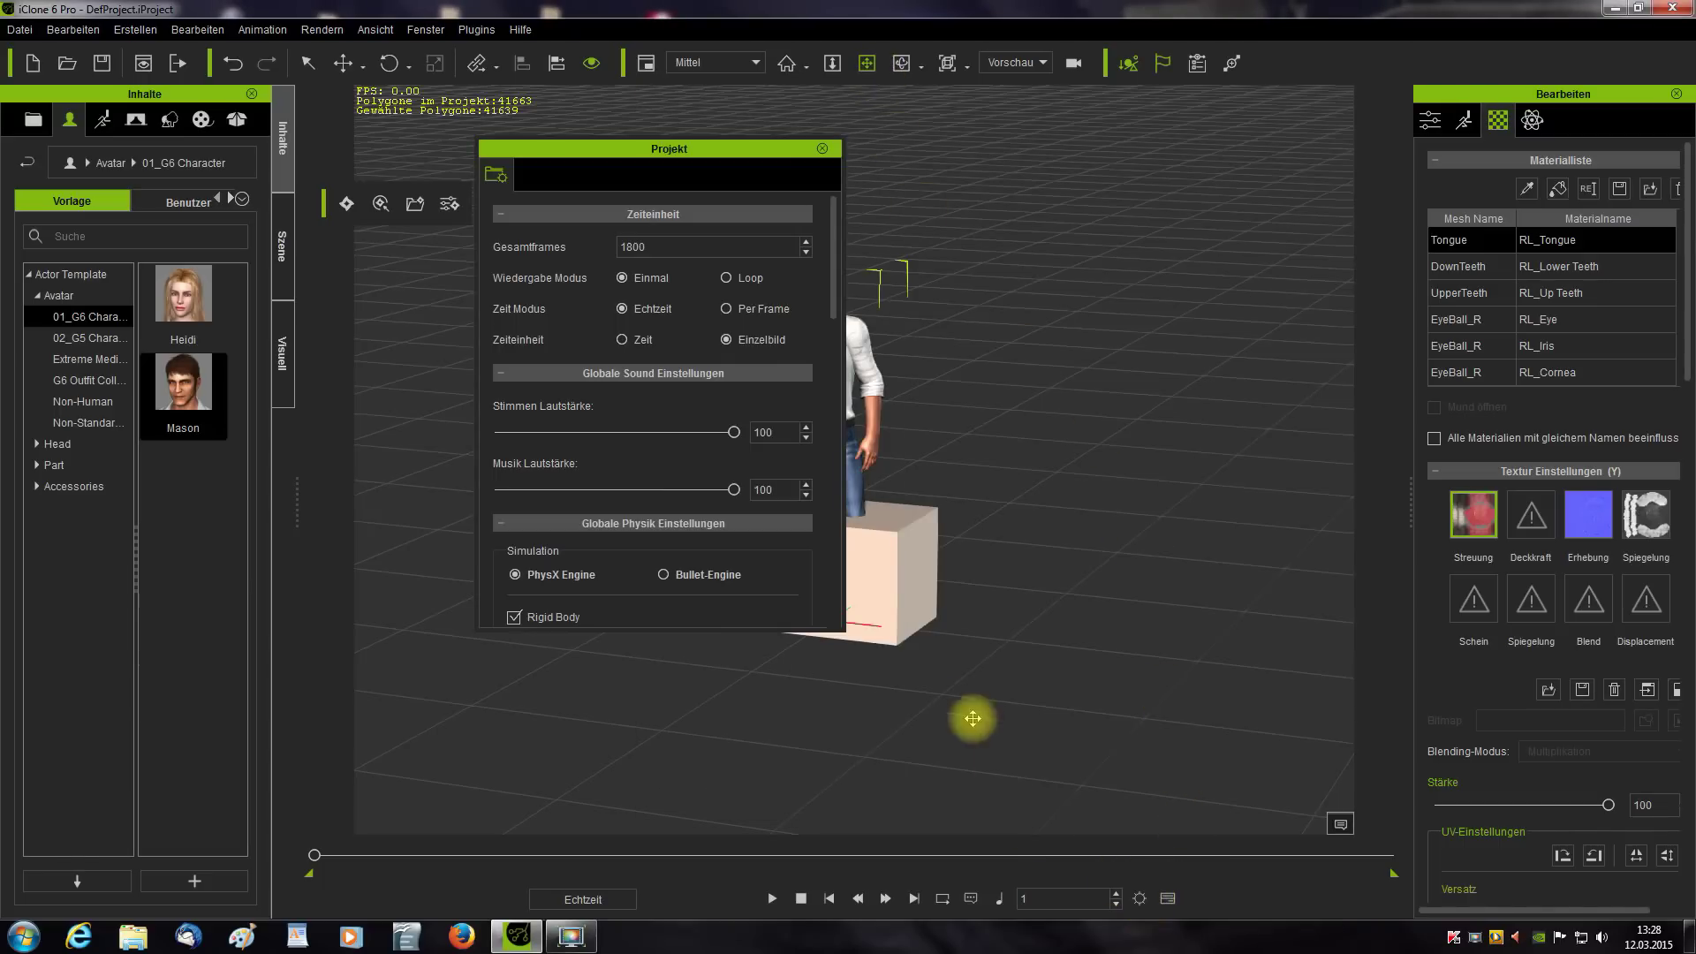
{"action": "left_click_drag", "start_coordinate": [760, 159], "coordinate": [757, 121]}
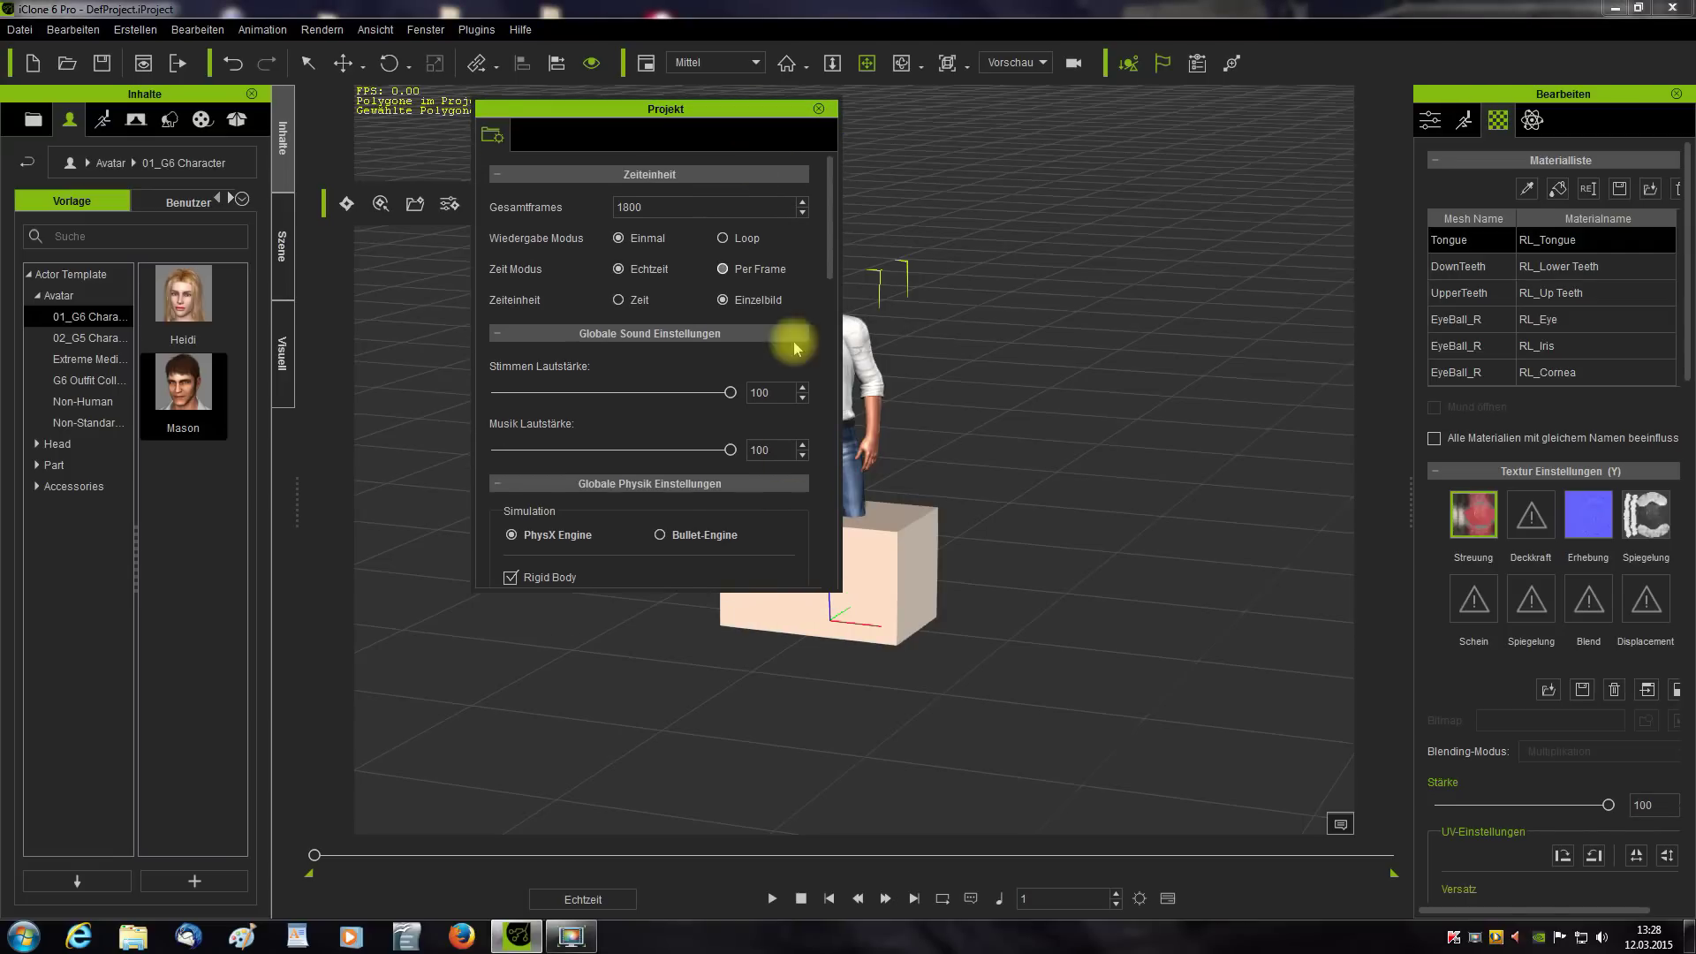
{"action": "left_click_drag", "start_coordinate": [696, 590], "coordinate": [707, 805]}
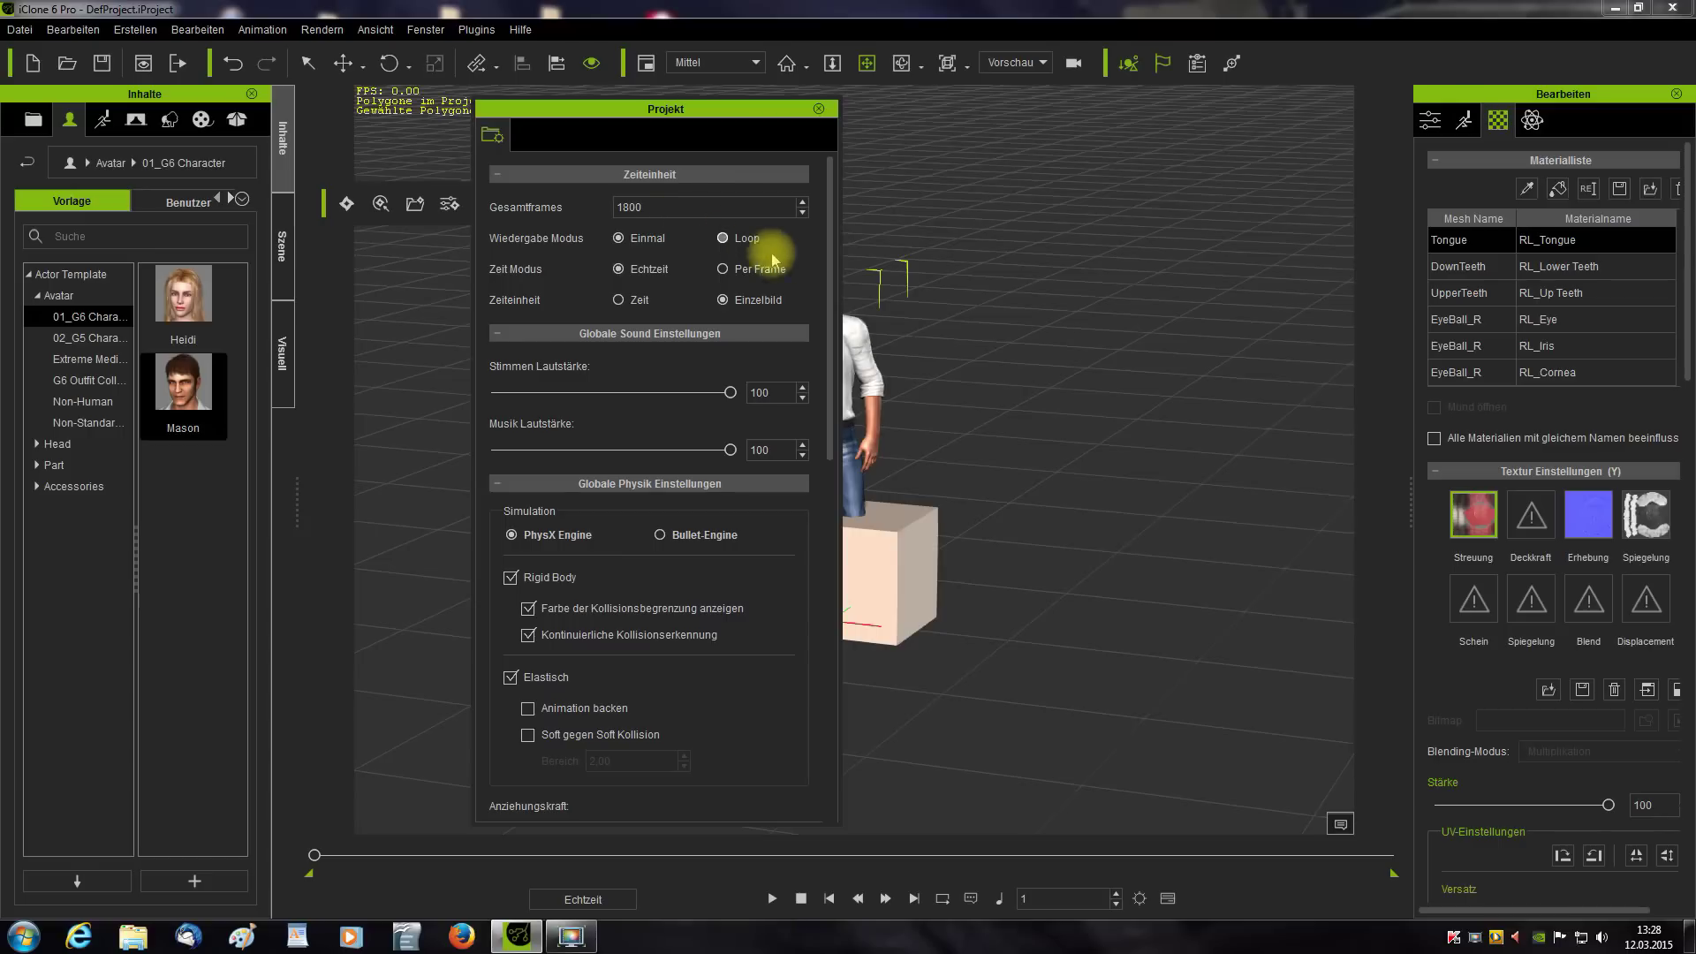
{"action": "left_click_drag", "start_coordinate": [828, 292], "coordinate": [834, 622]}
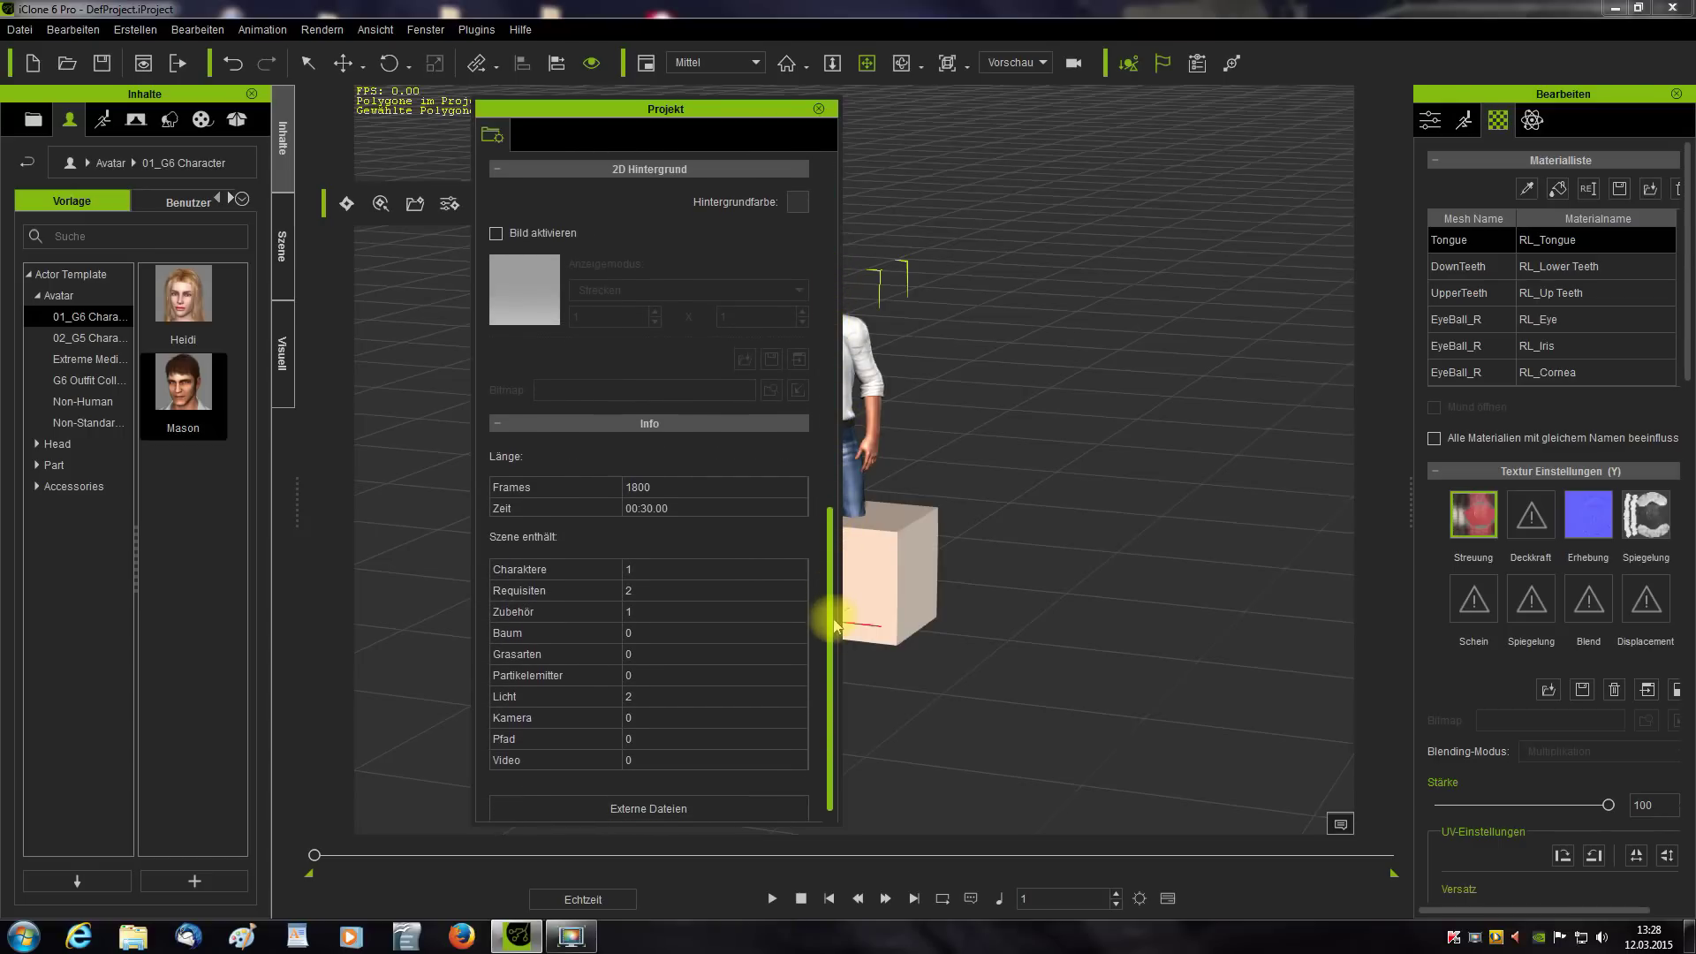
{"action": "left_click", "coordinate": [538, 484]}
{"action": "left_click", "coordinate": [619, 509]}
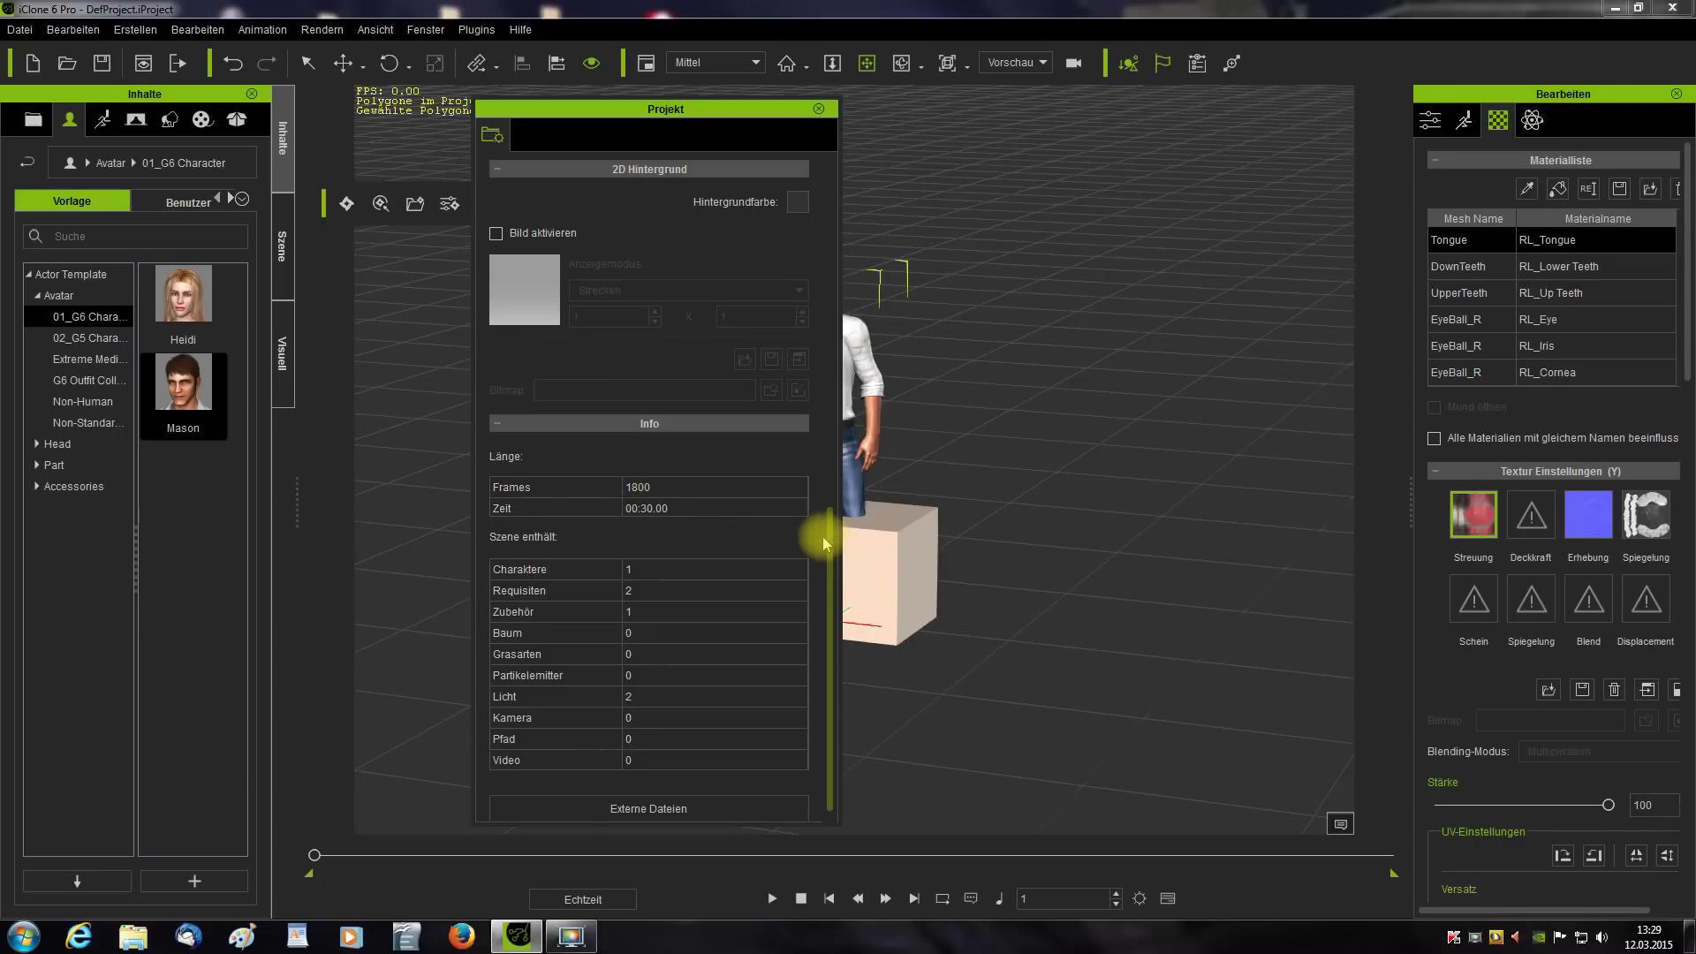
- Set the project's total frame count to 5000
{"action": "left_click_drag", "start_coordinate": [822, 534], "coordinate": [825, 159]}
{"action": "left_click_drag", "start_coordinate": [689, 205], "coordinate": [570, 203]}
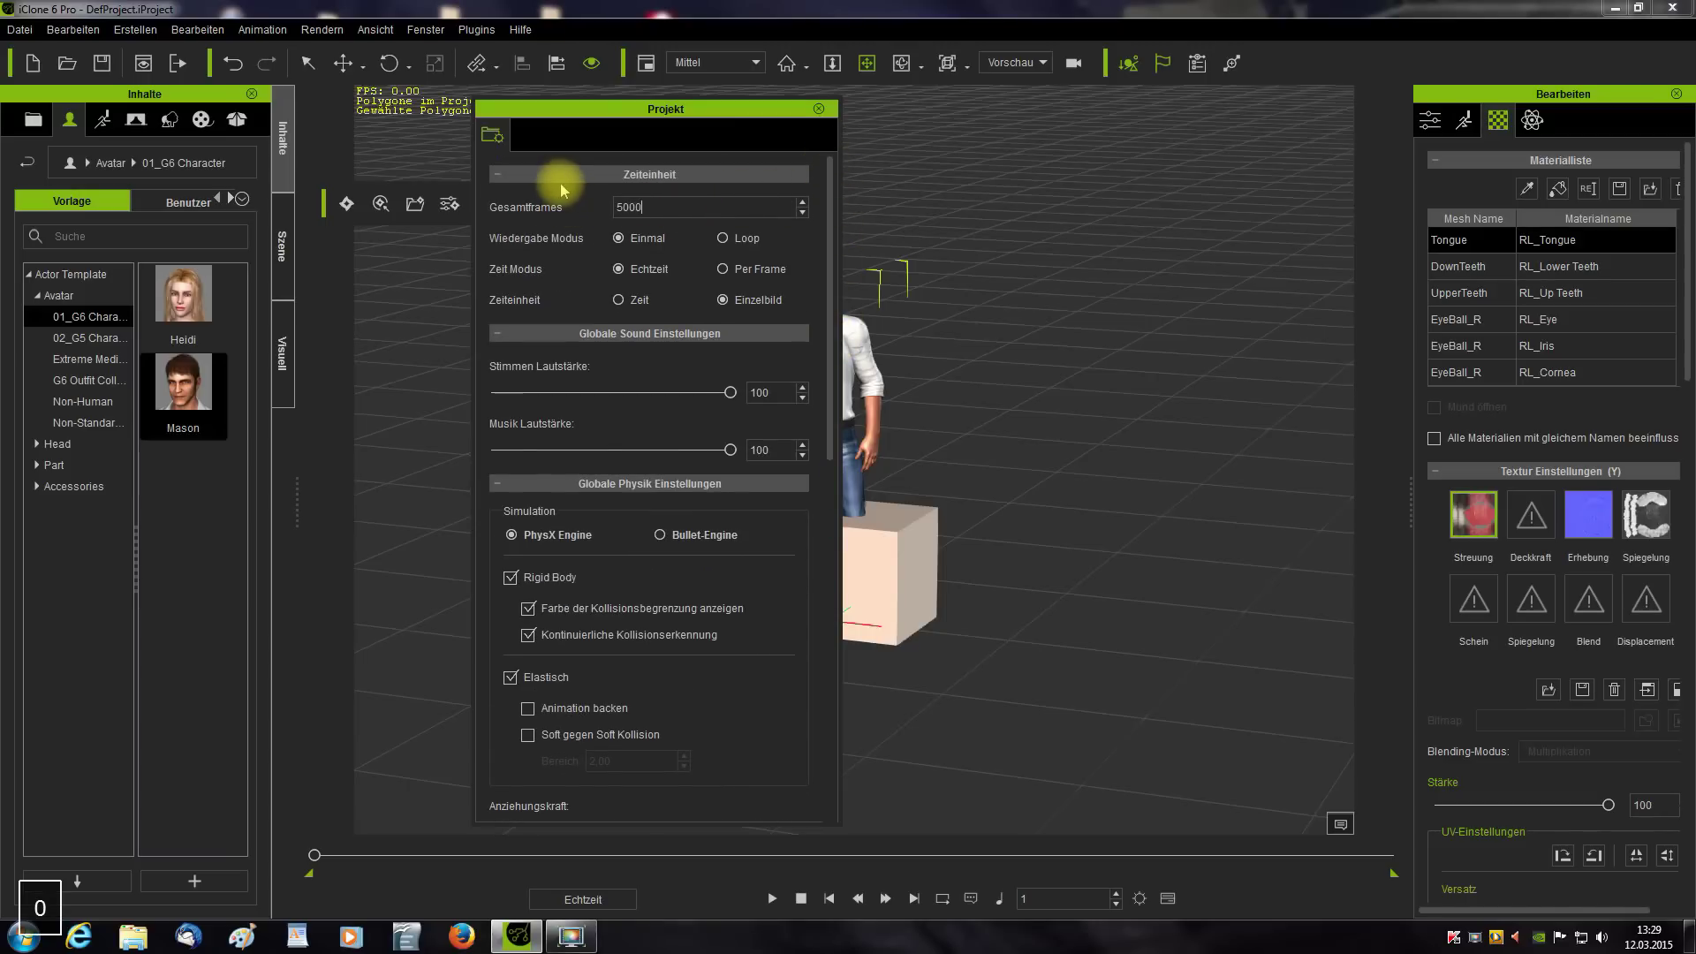
{"action": "key", "text": "Return"}
{"action": "key", "text": "Return"}
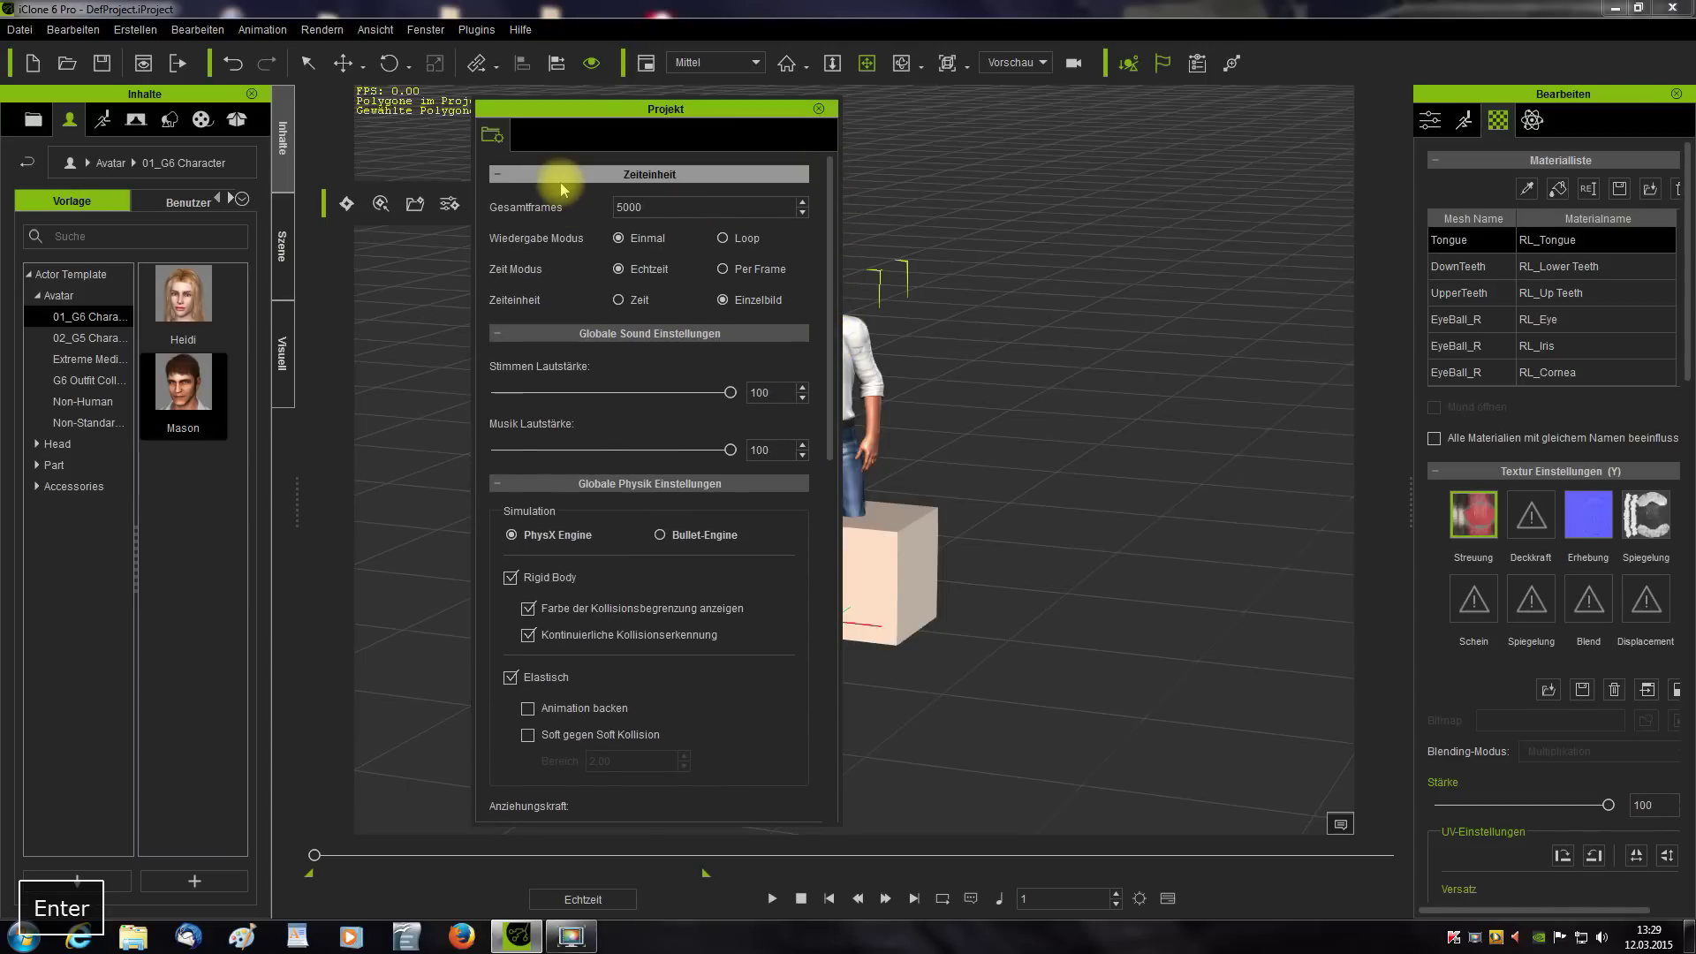
- Set the project's total frame count to 50000 and compare the project length in the Info section before and after
{"action": "left_click_drag", "start_coordinate": [830, 231], "coordinate": [698, 627]}
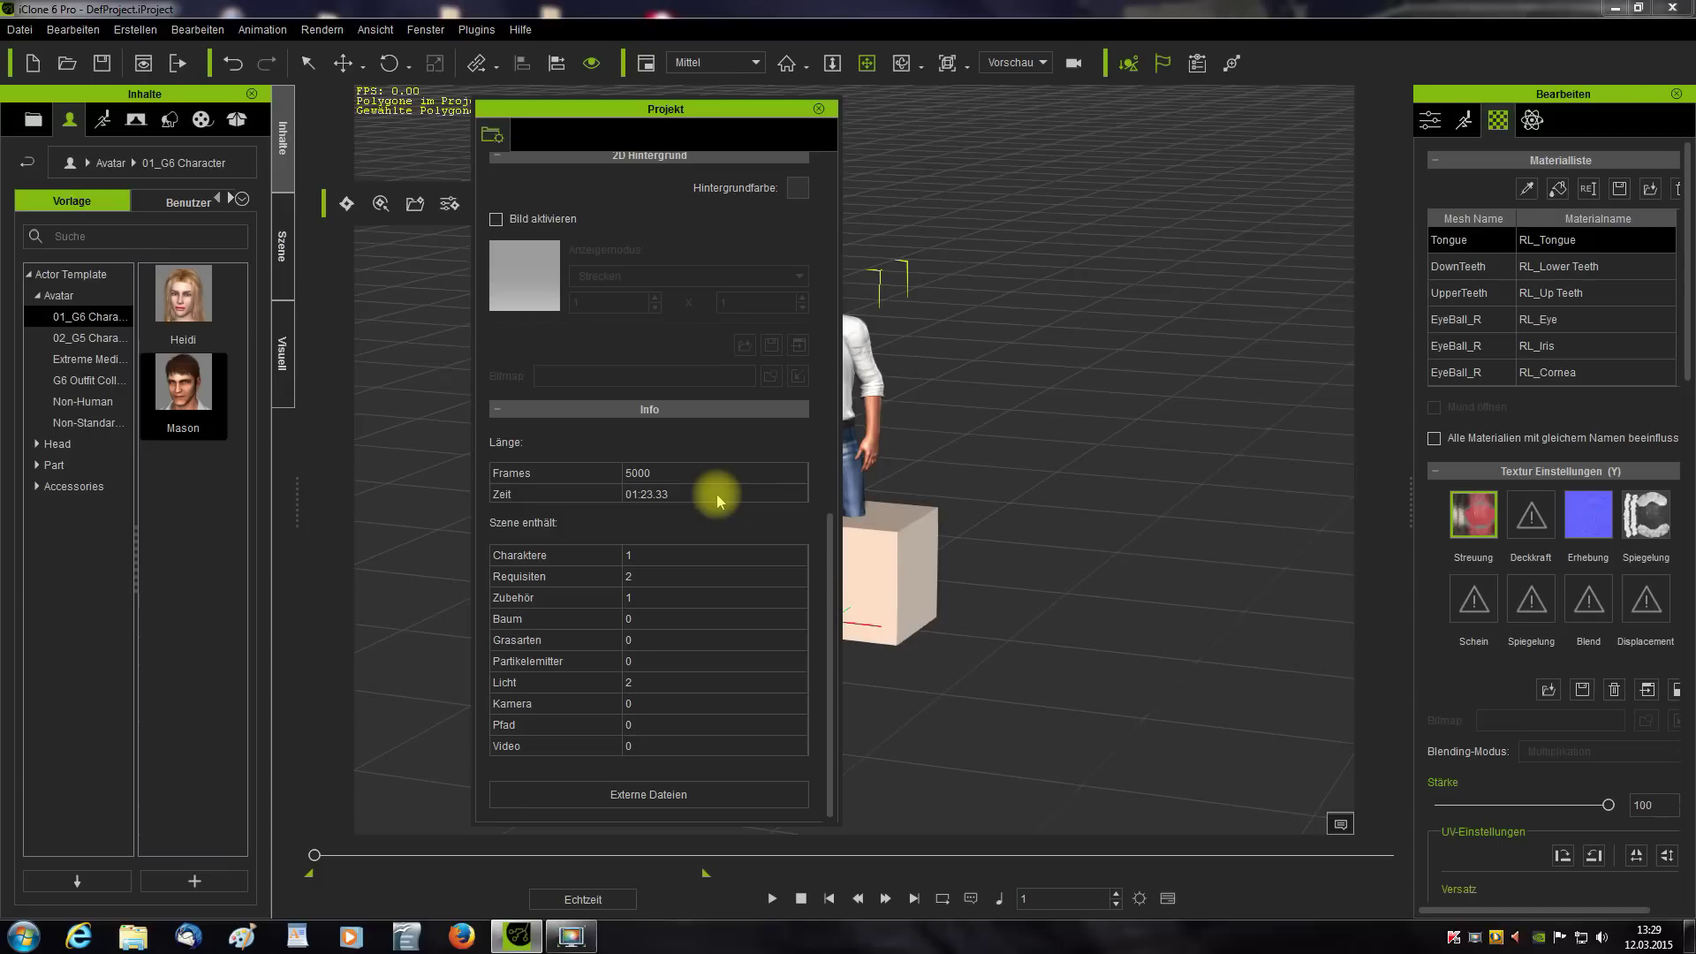
{"action": "left_click_drag", "start_coordinate": [825, 523], "coordinate": [803, 151]}
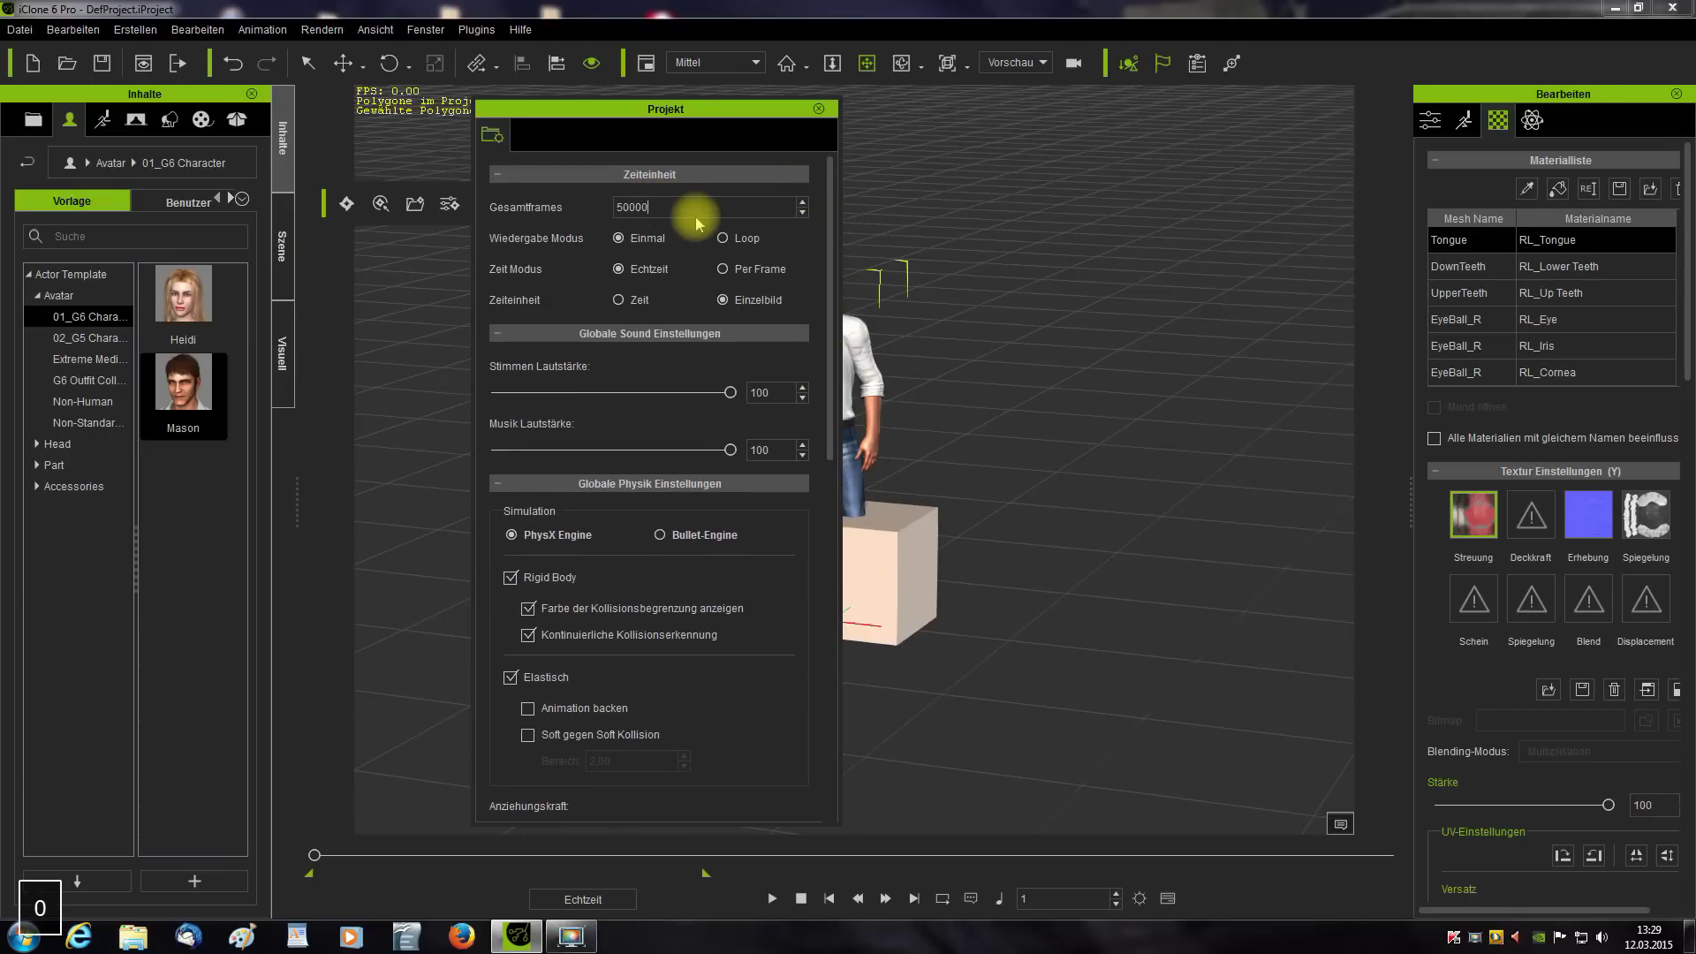
{"action": "key", "text": "Return"}
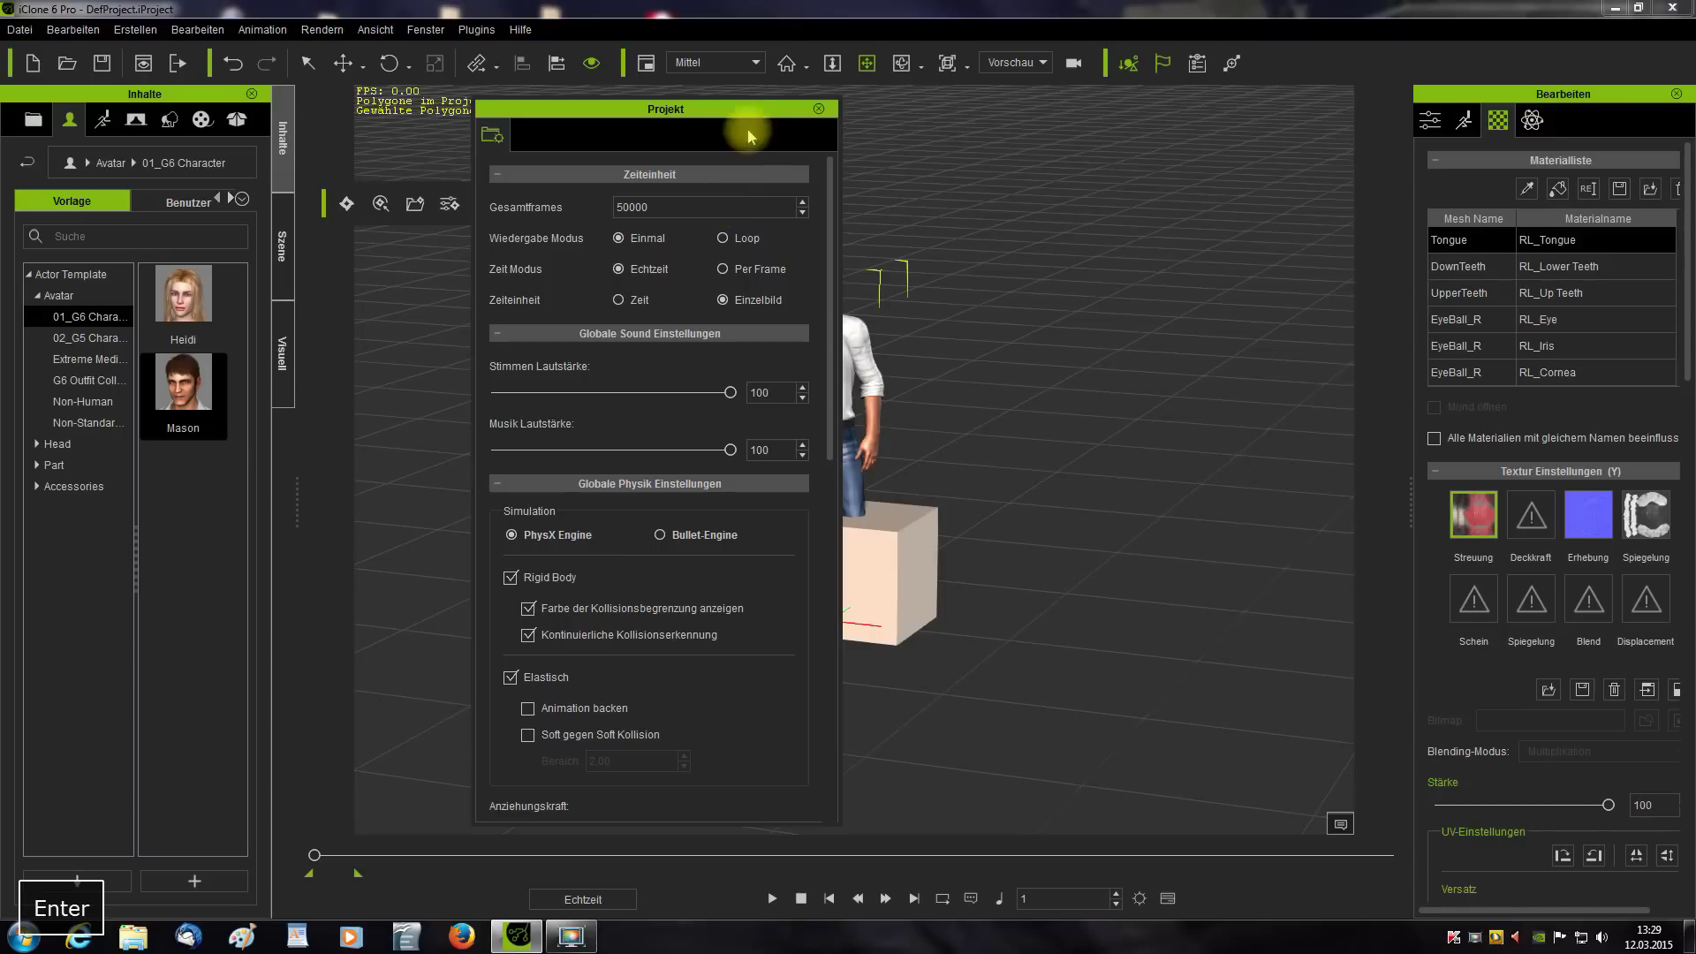
{"action": "left_click_drag", "start_coordinate": [834, 216], "coordinate": [845, 575]}
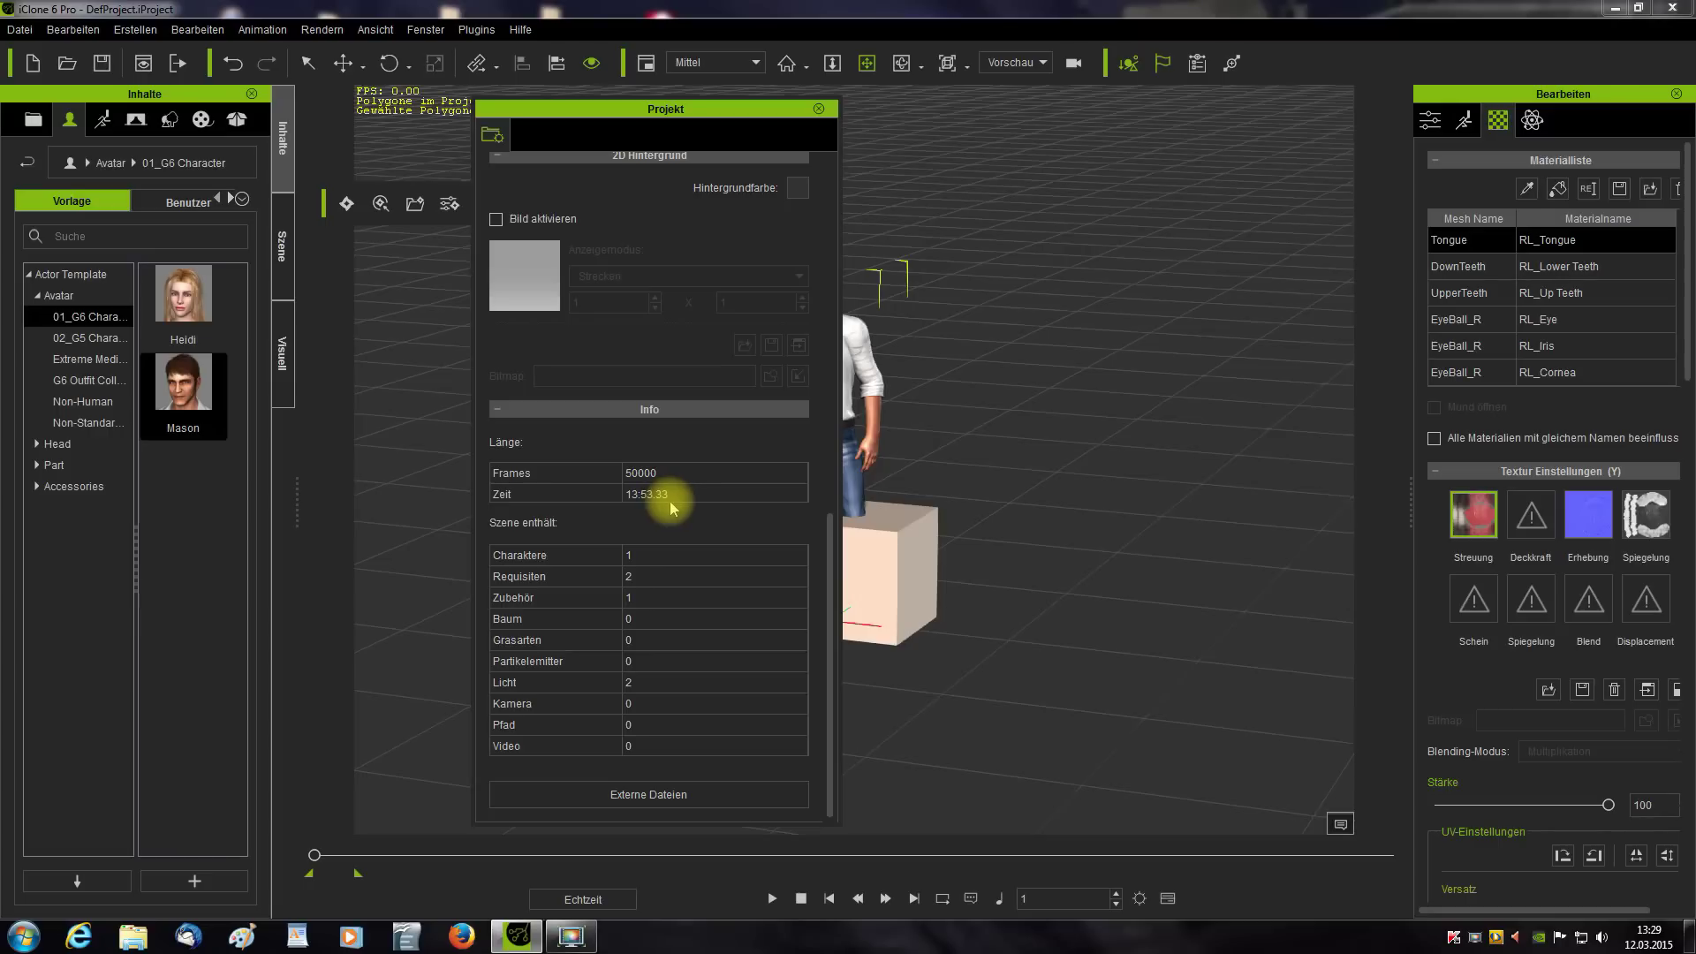
{"action": "left_click_drag", "start_coordinate": [834, 527], "coordinate": [841, 181]}
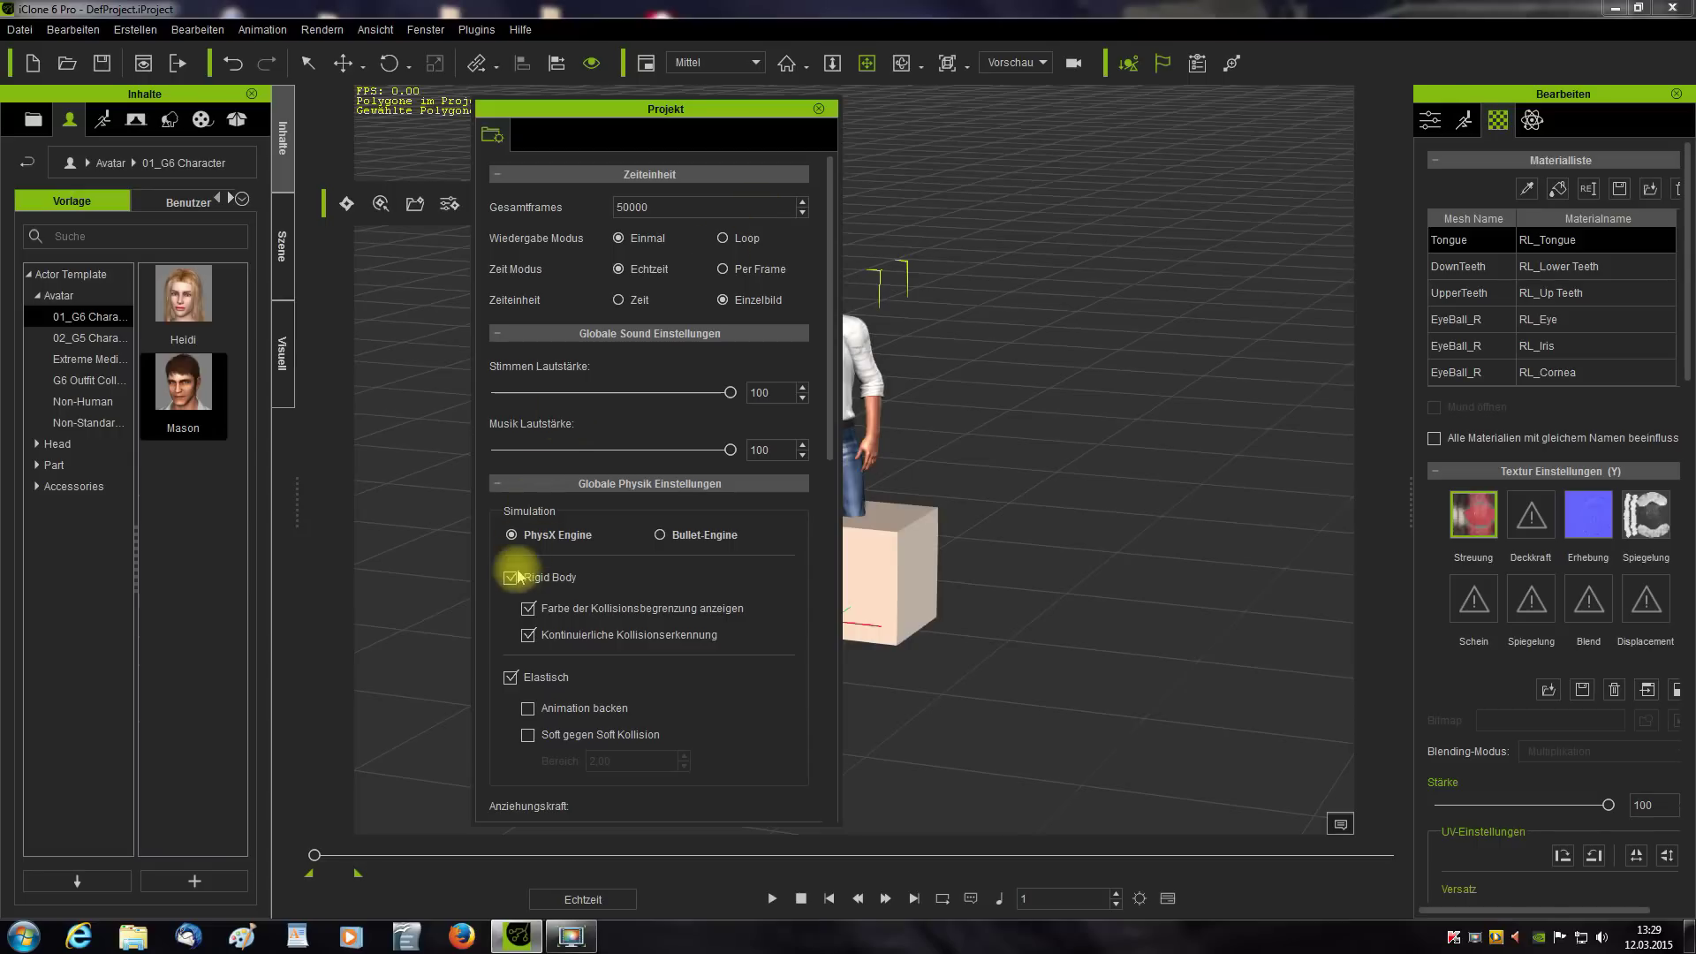
- Set the project's 2D background colour to the dark red basic colour #550000
{"action": "left_click_drag", "start_coordinate": [825, 447], "coordinate": [784, 644]}
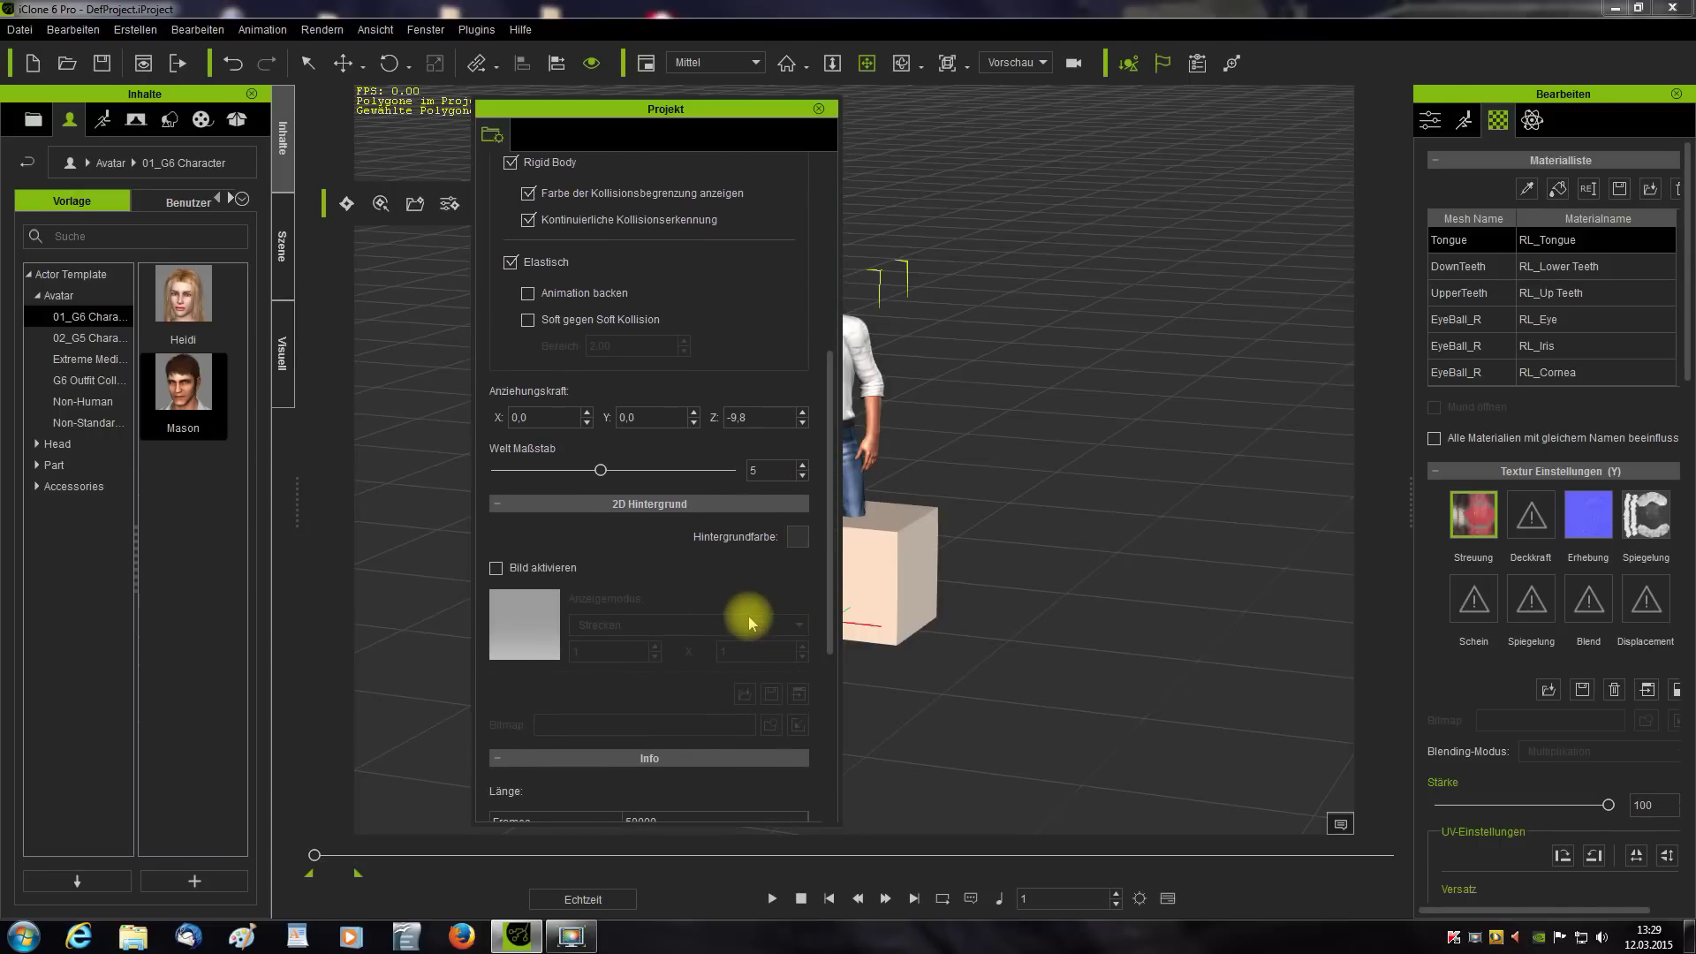
{"action": "left_click", "coordinate": [799, 539]}
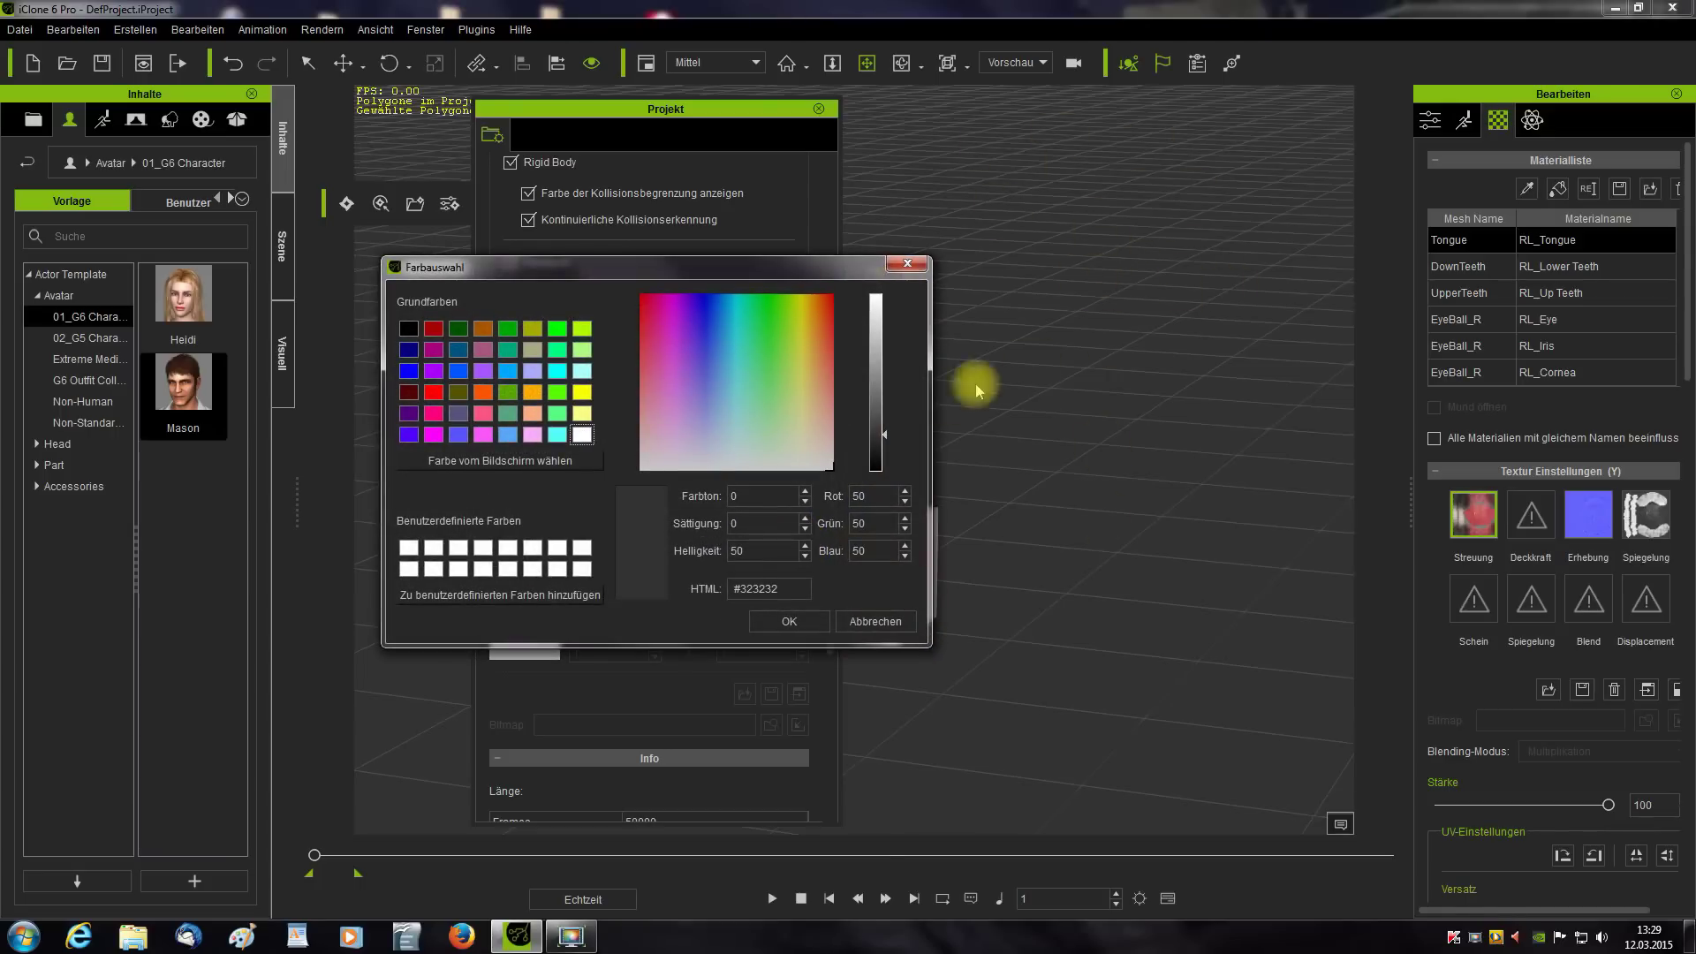
{"action": "left_click", "coordinate": [409, 391]}
{"action": "left_click", "coordinate": [777, 619]}
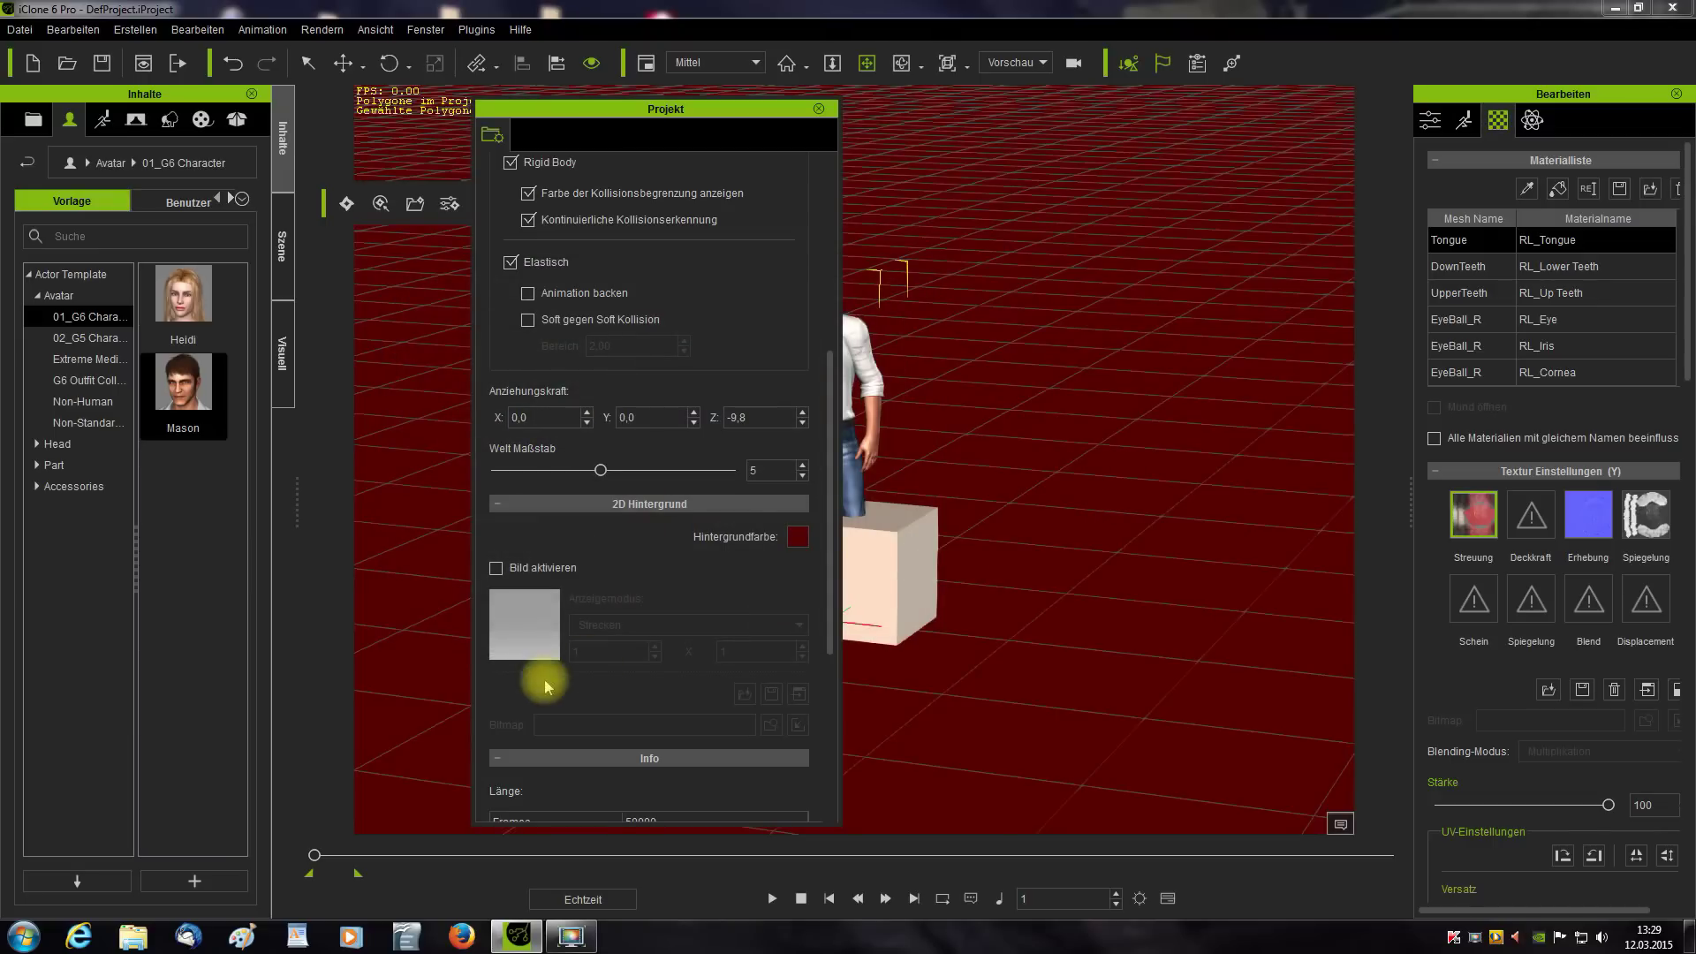
- Enable the 2D background image and load the Reflection09 texture for it
{"action": "left_click", "coordinate": [497, 569]}
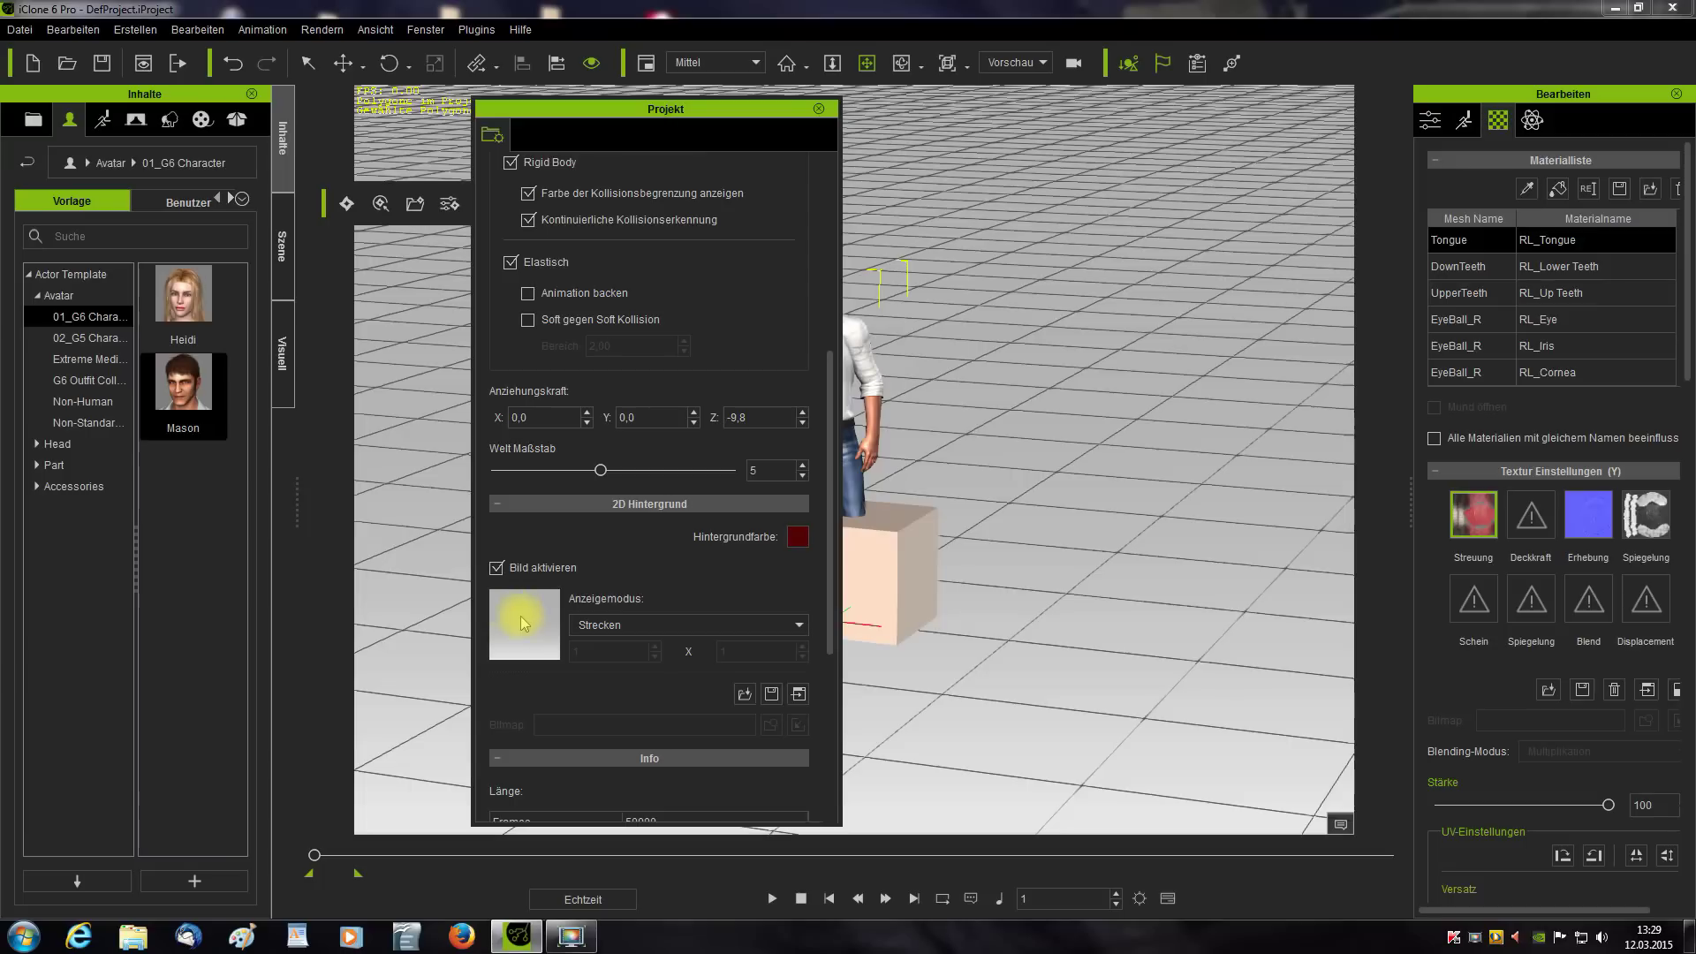
{"action": "left_click", "coordinate": [744, 694]}
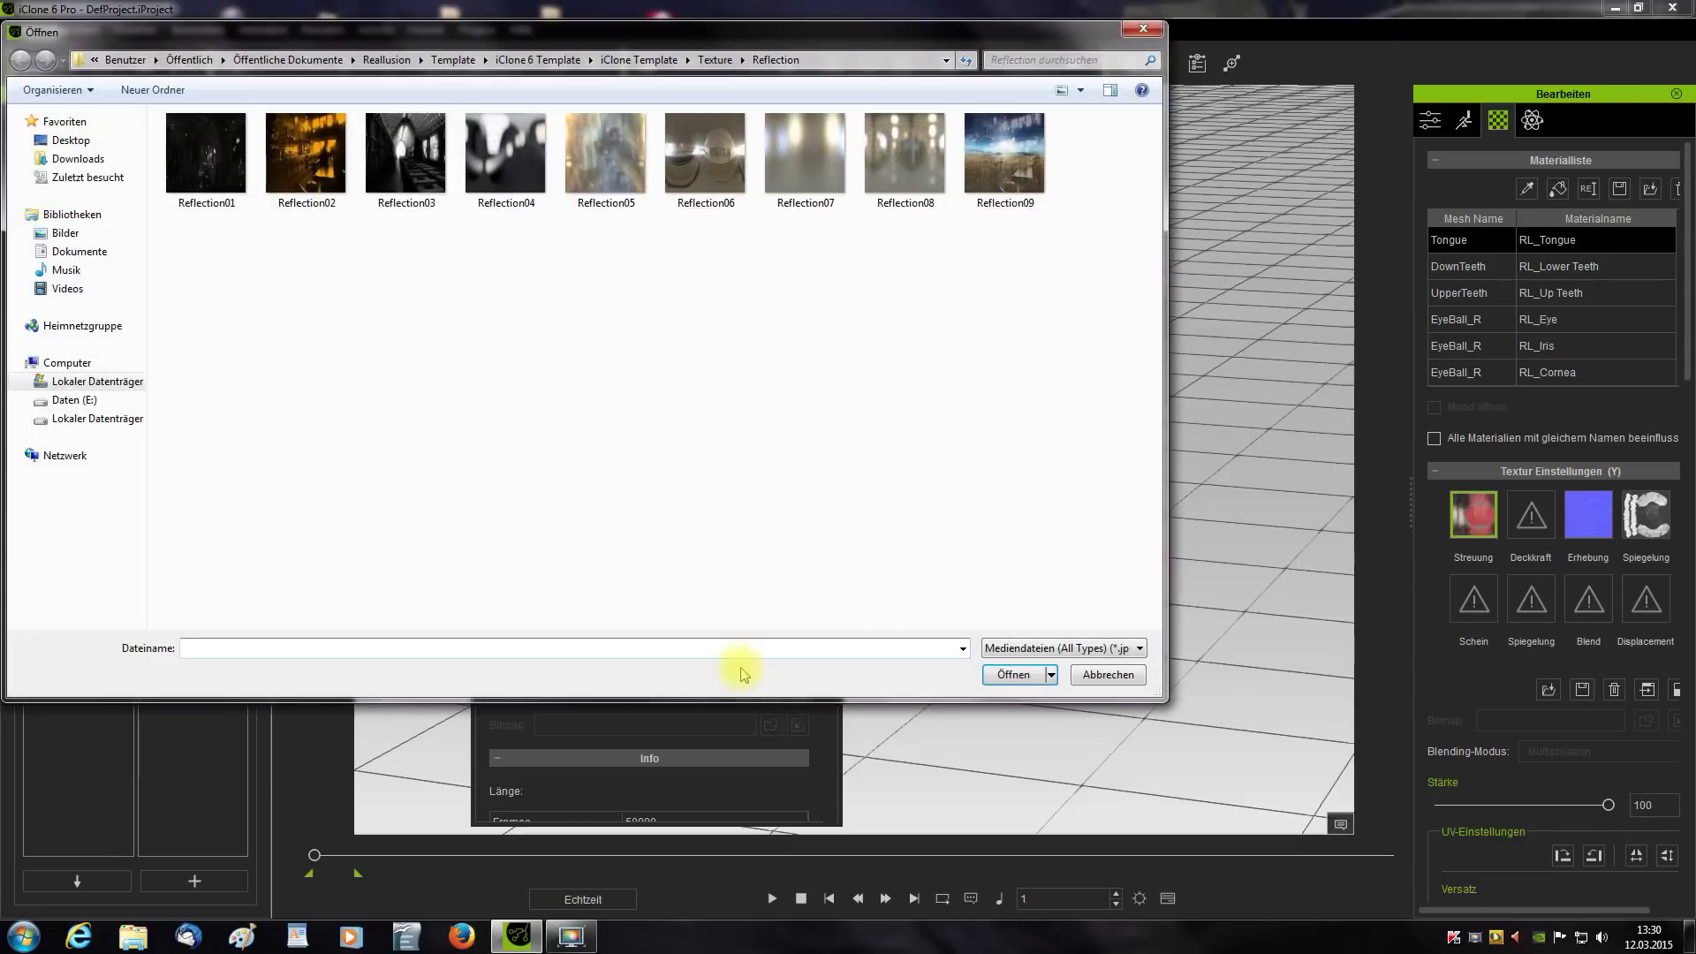
{"action": "left_click", "coordinate": [1001, 173]}
{"action": "left_click", "coordinate": [1013, 682]}
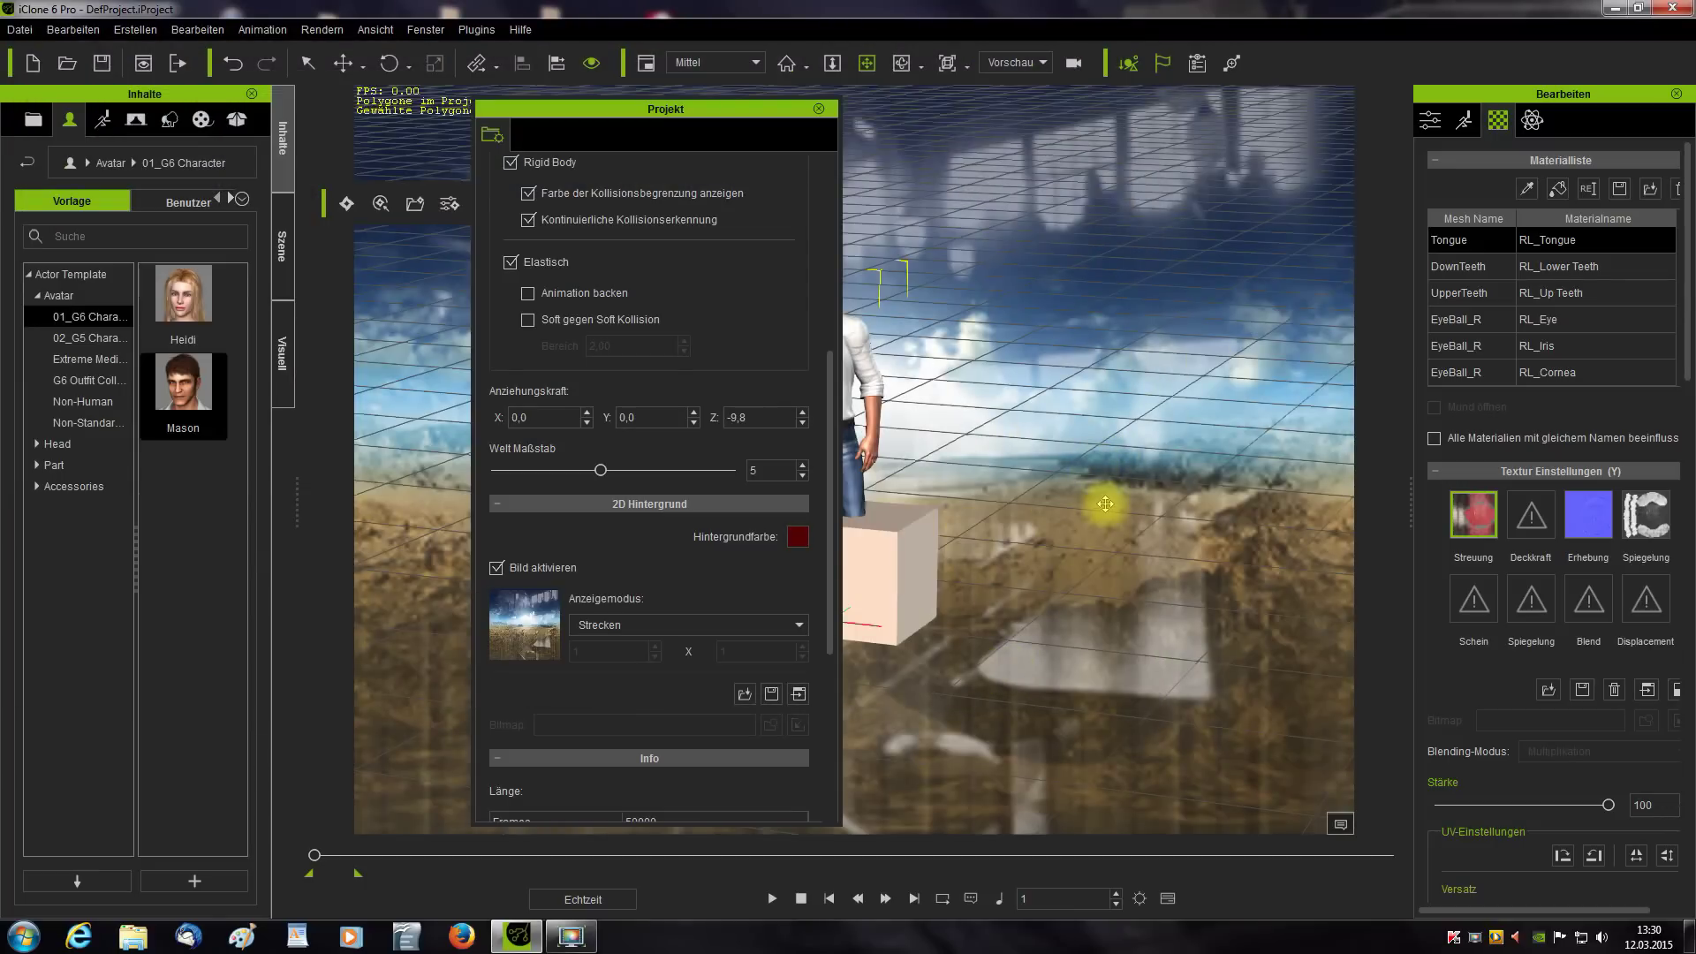
- Disable the 2D background image, set the background colour to dark grey #181818 and close the project settings
{"action": "left_click", "coordinate": [495, 569]}
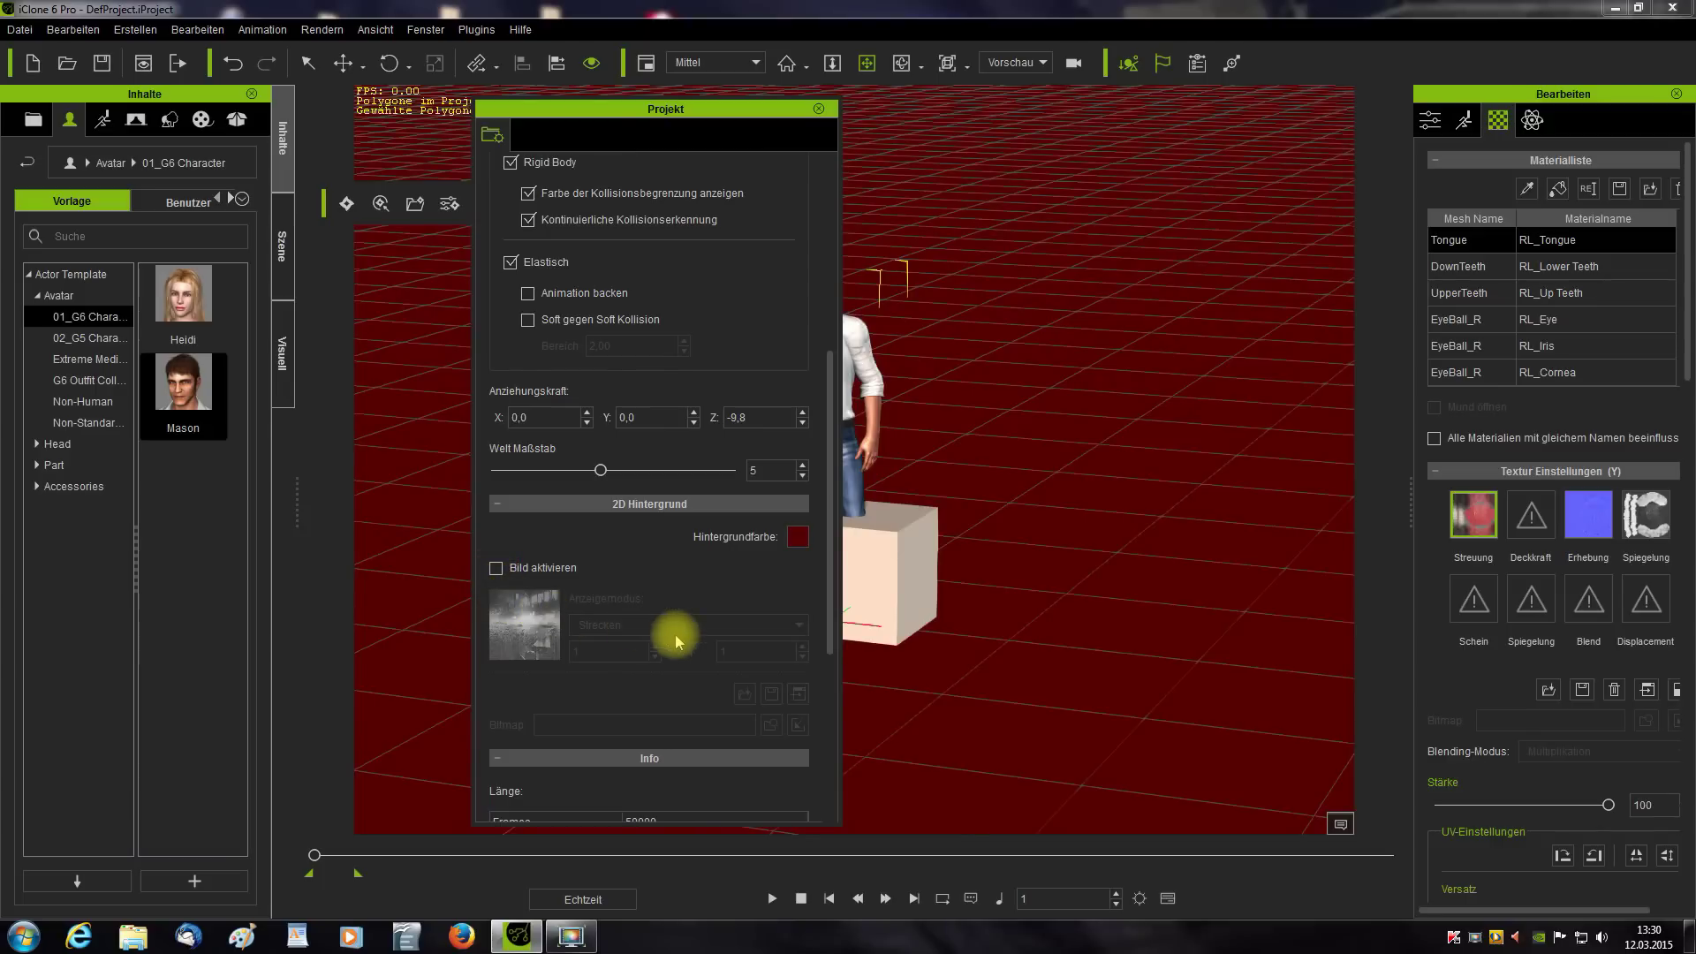
{"action": "left_click", "coordinate": [795, 536]}
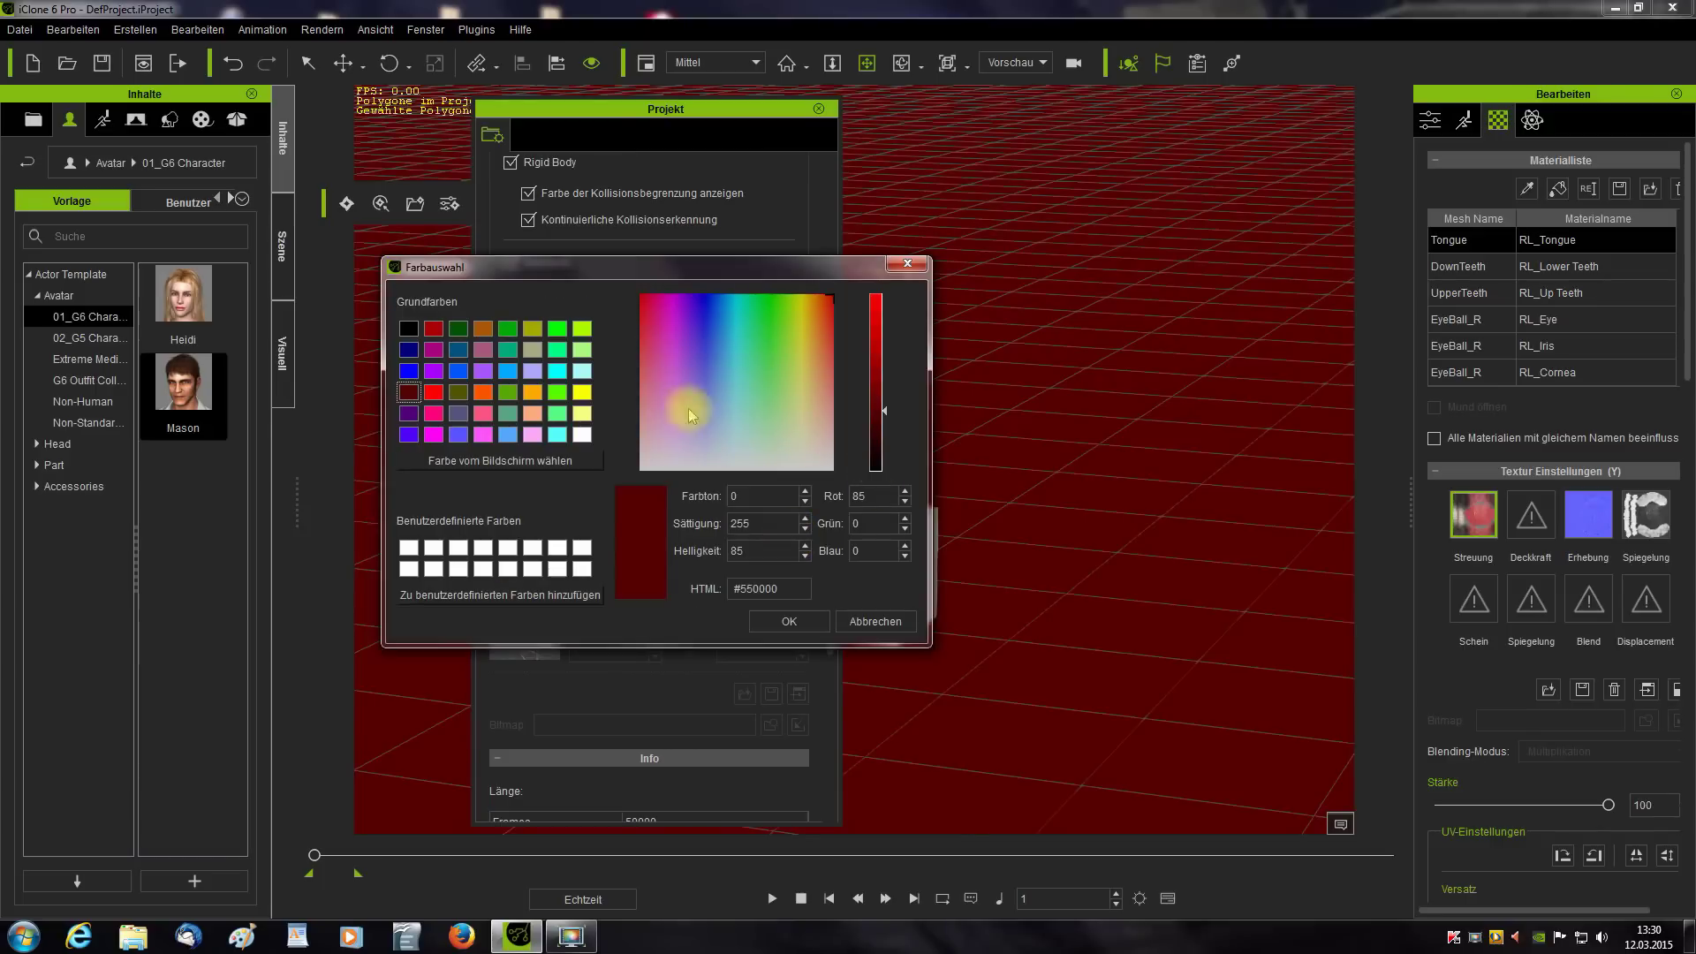
{"action": "left_click", "coordinate": [581, 434]}
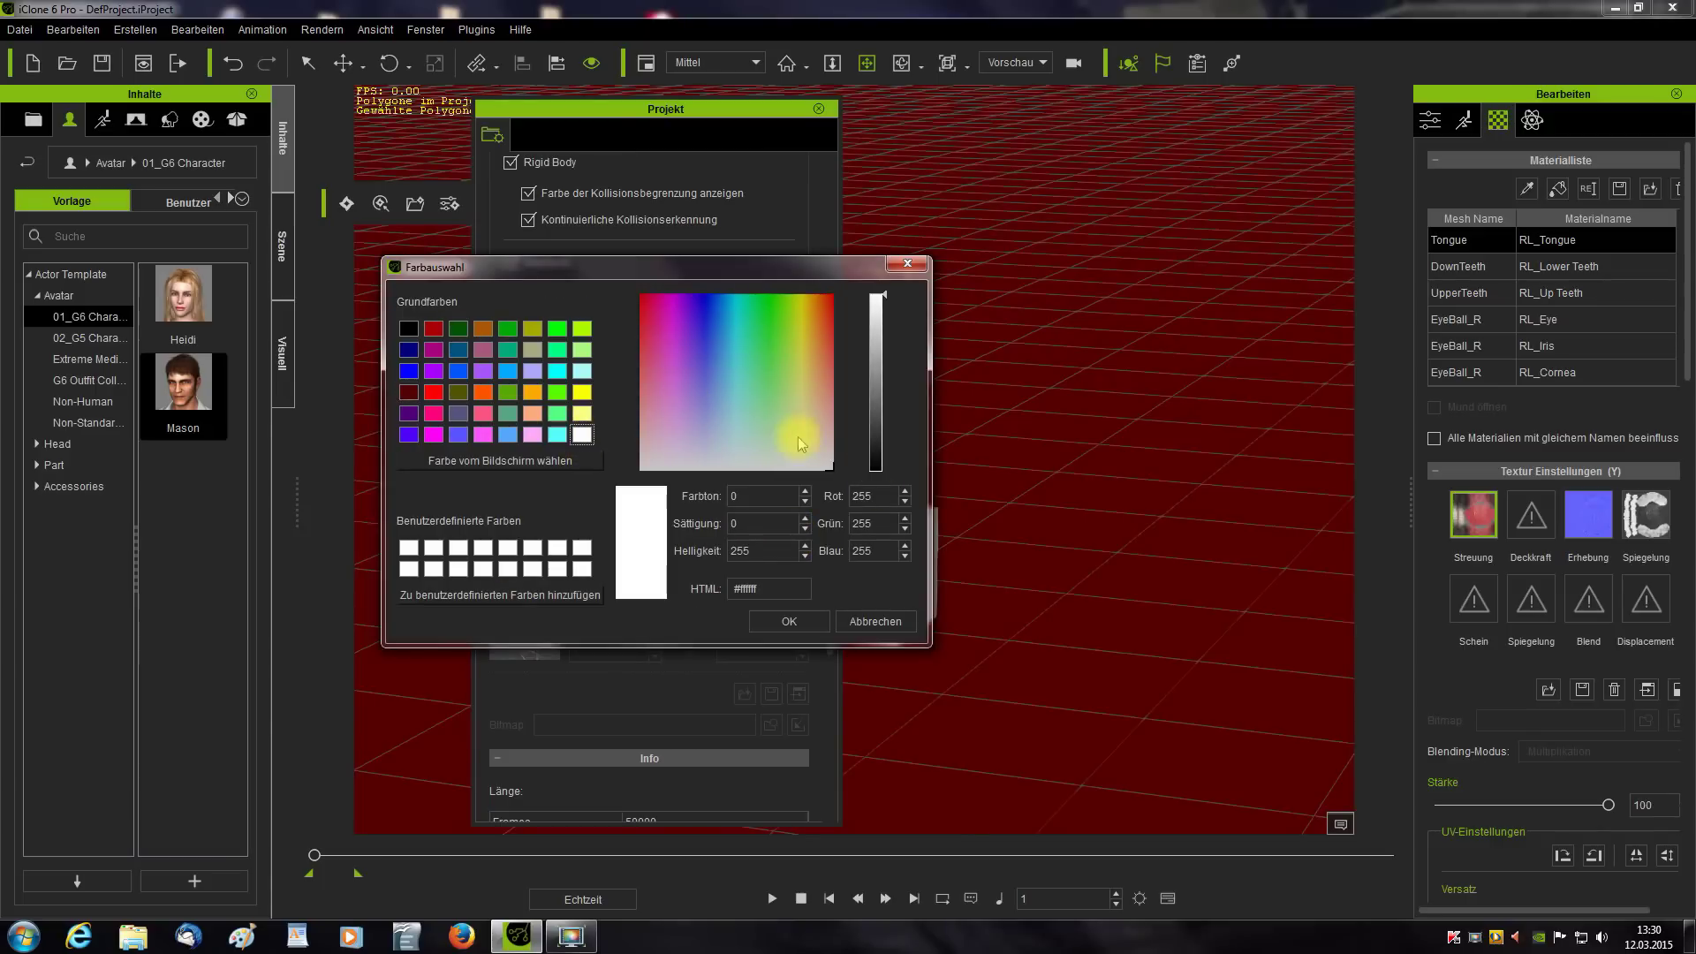
{"action": "left_click_drag", "start_coordinate": [880, 297], "coordinate": [872, 456]}
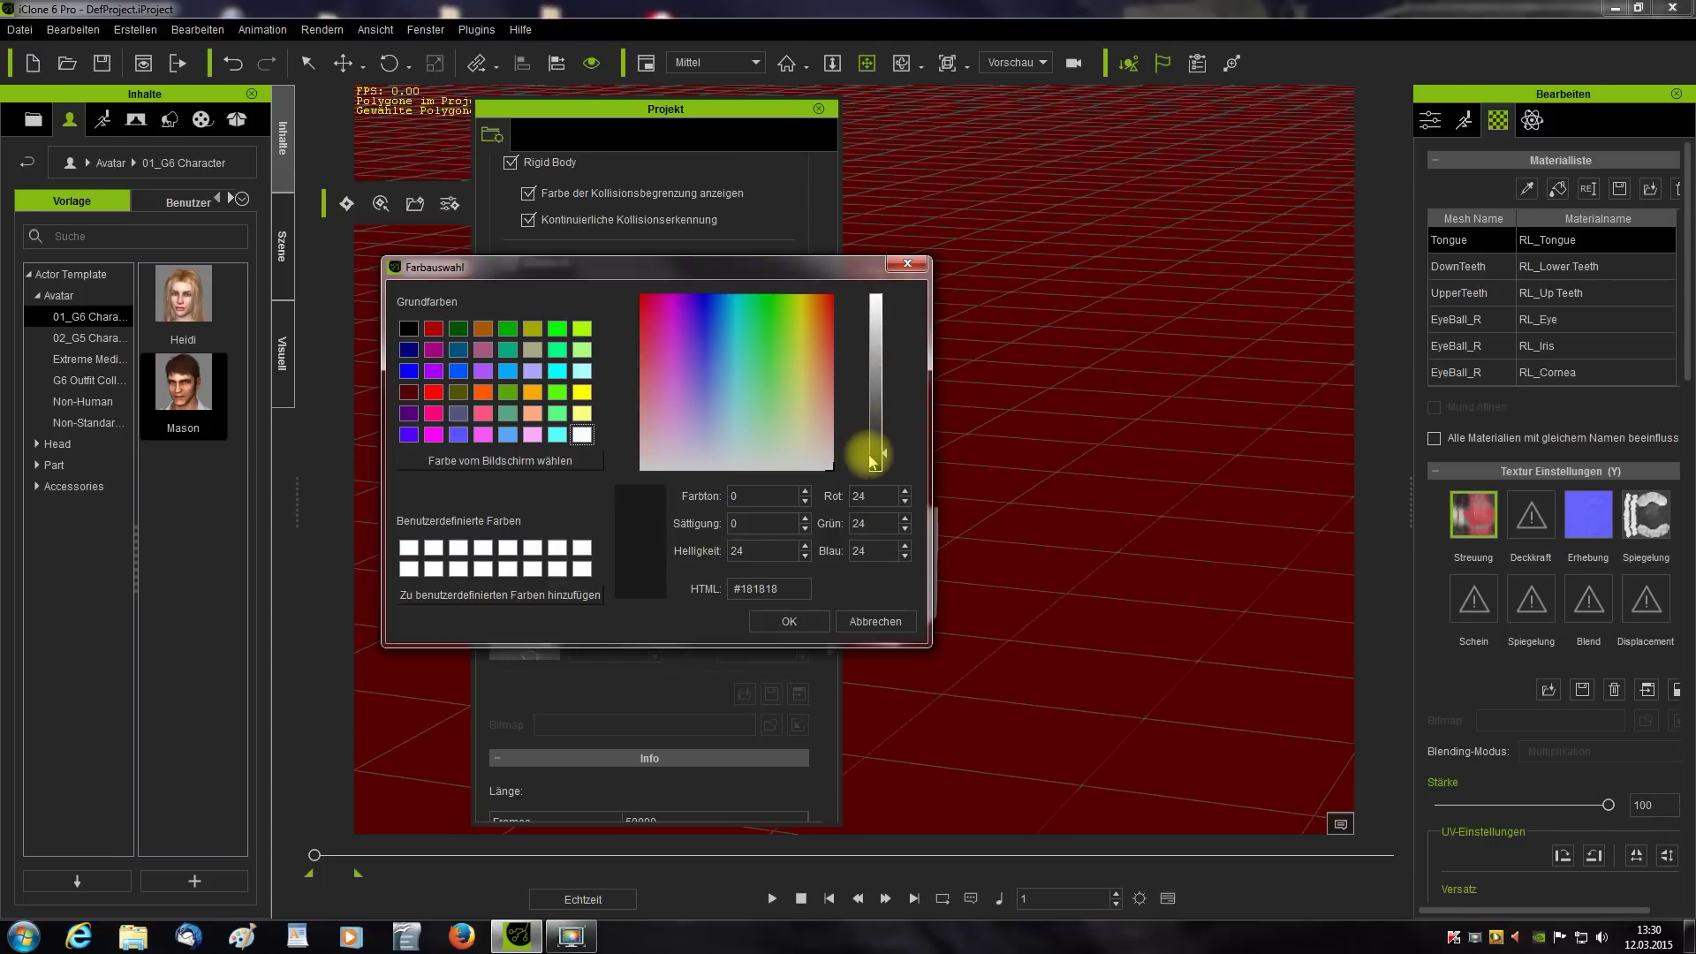
{"action": "left_click", "coordinate": [797, 622]}
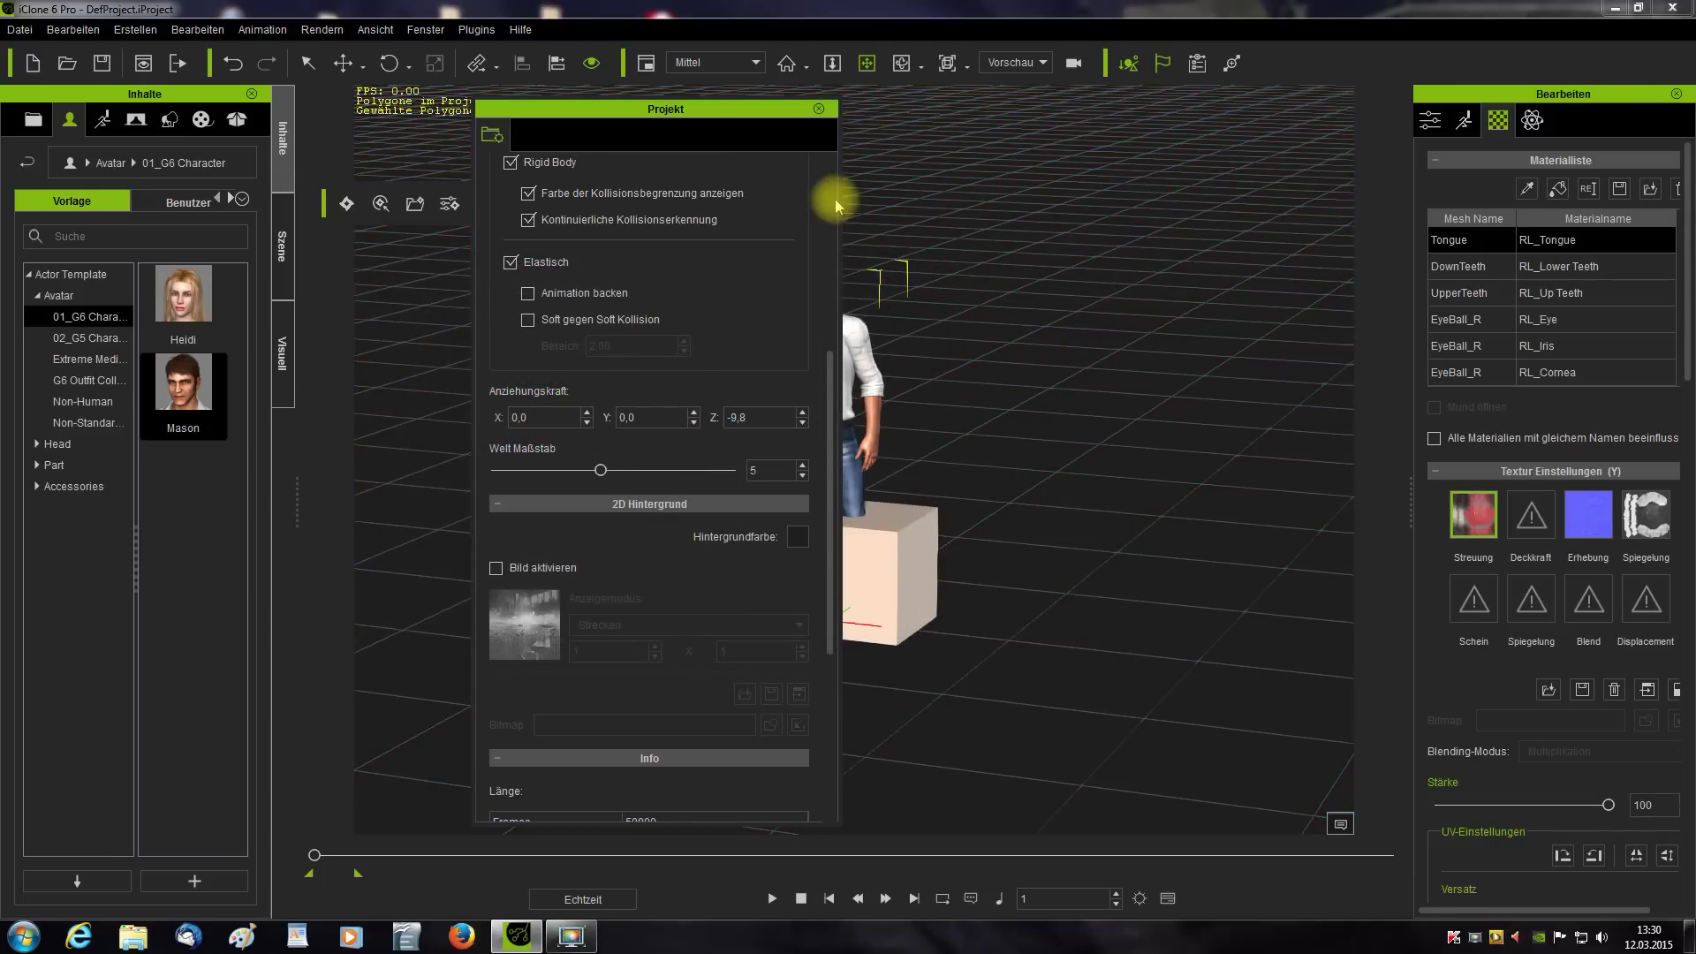
{"action": "left_click", "coordinate": [819, 108]}
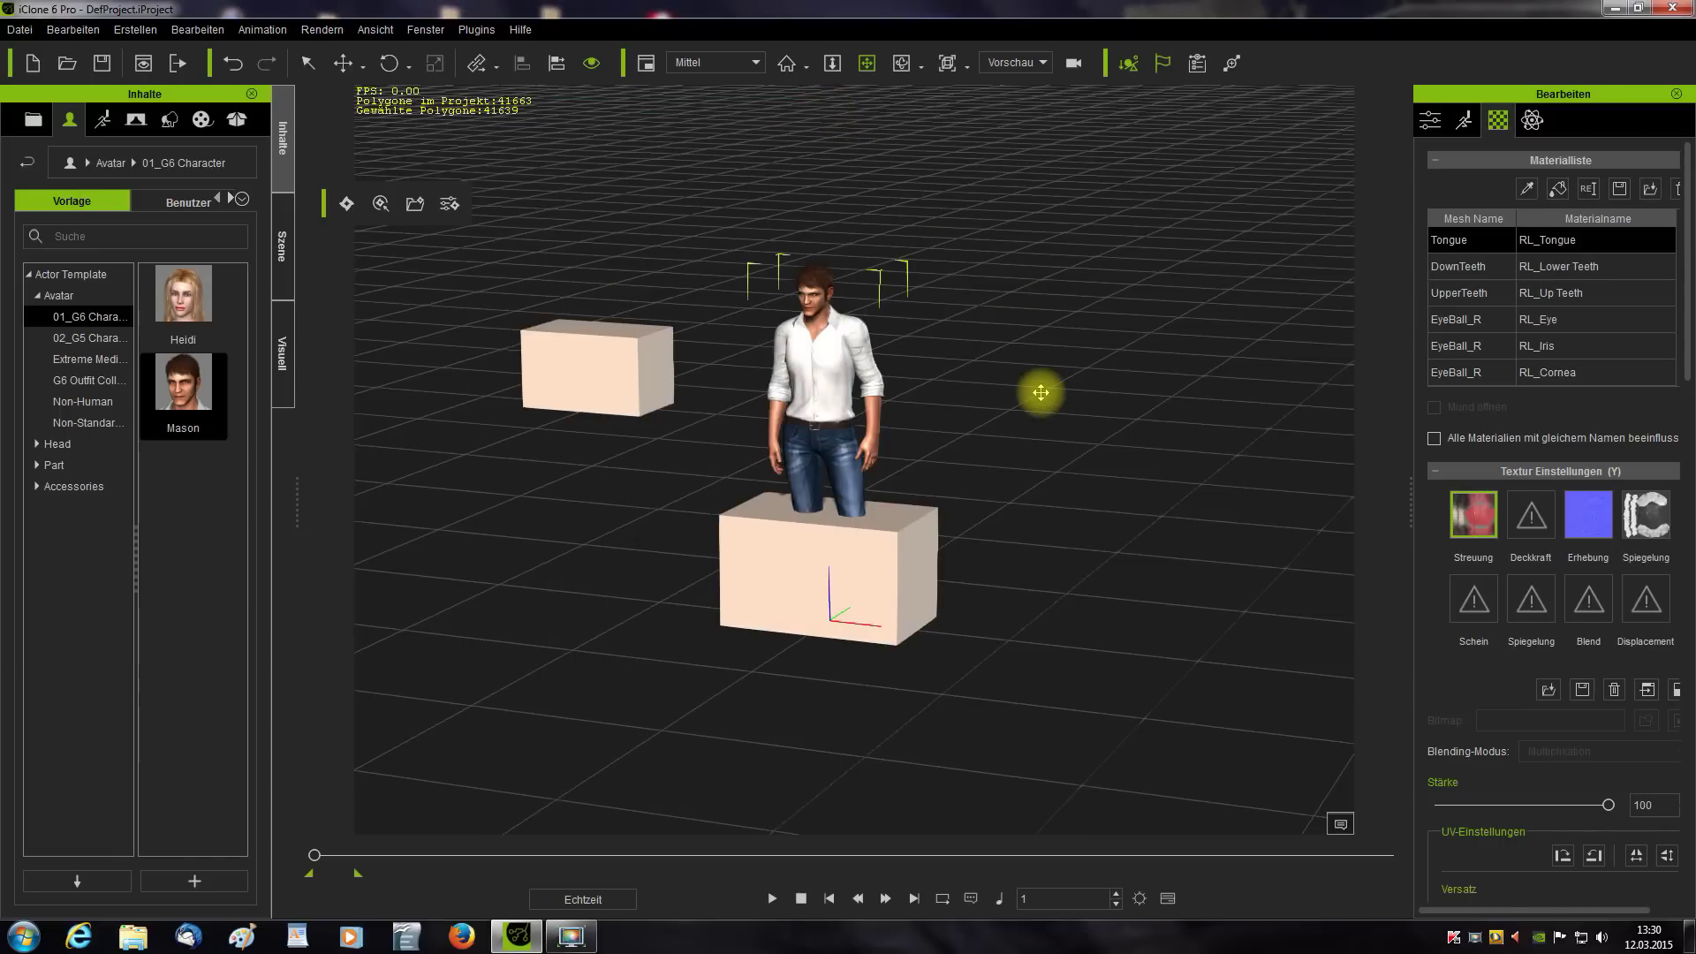
- Open the program preferences, enlarge the dialog and review the control and grid options, including the grid colour choices
{"action": "left_click", "coordinate": [75, 30]}
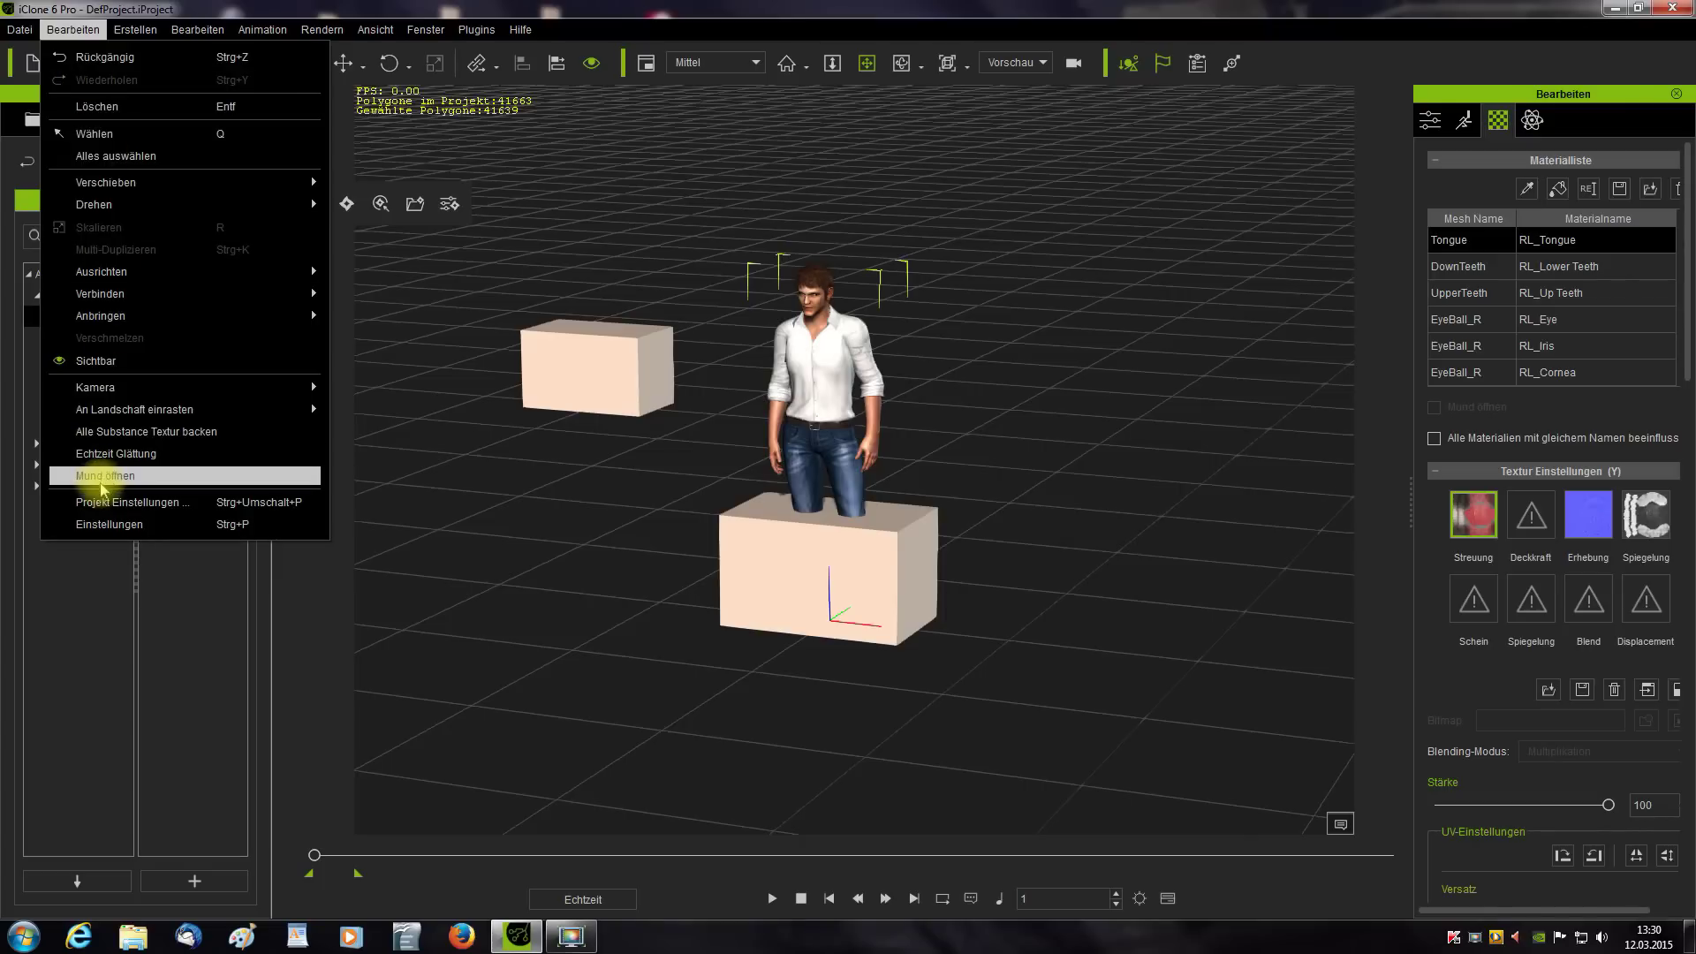
{"action": "left_click", "coordinate": [108, 525]}
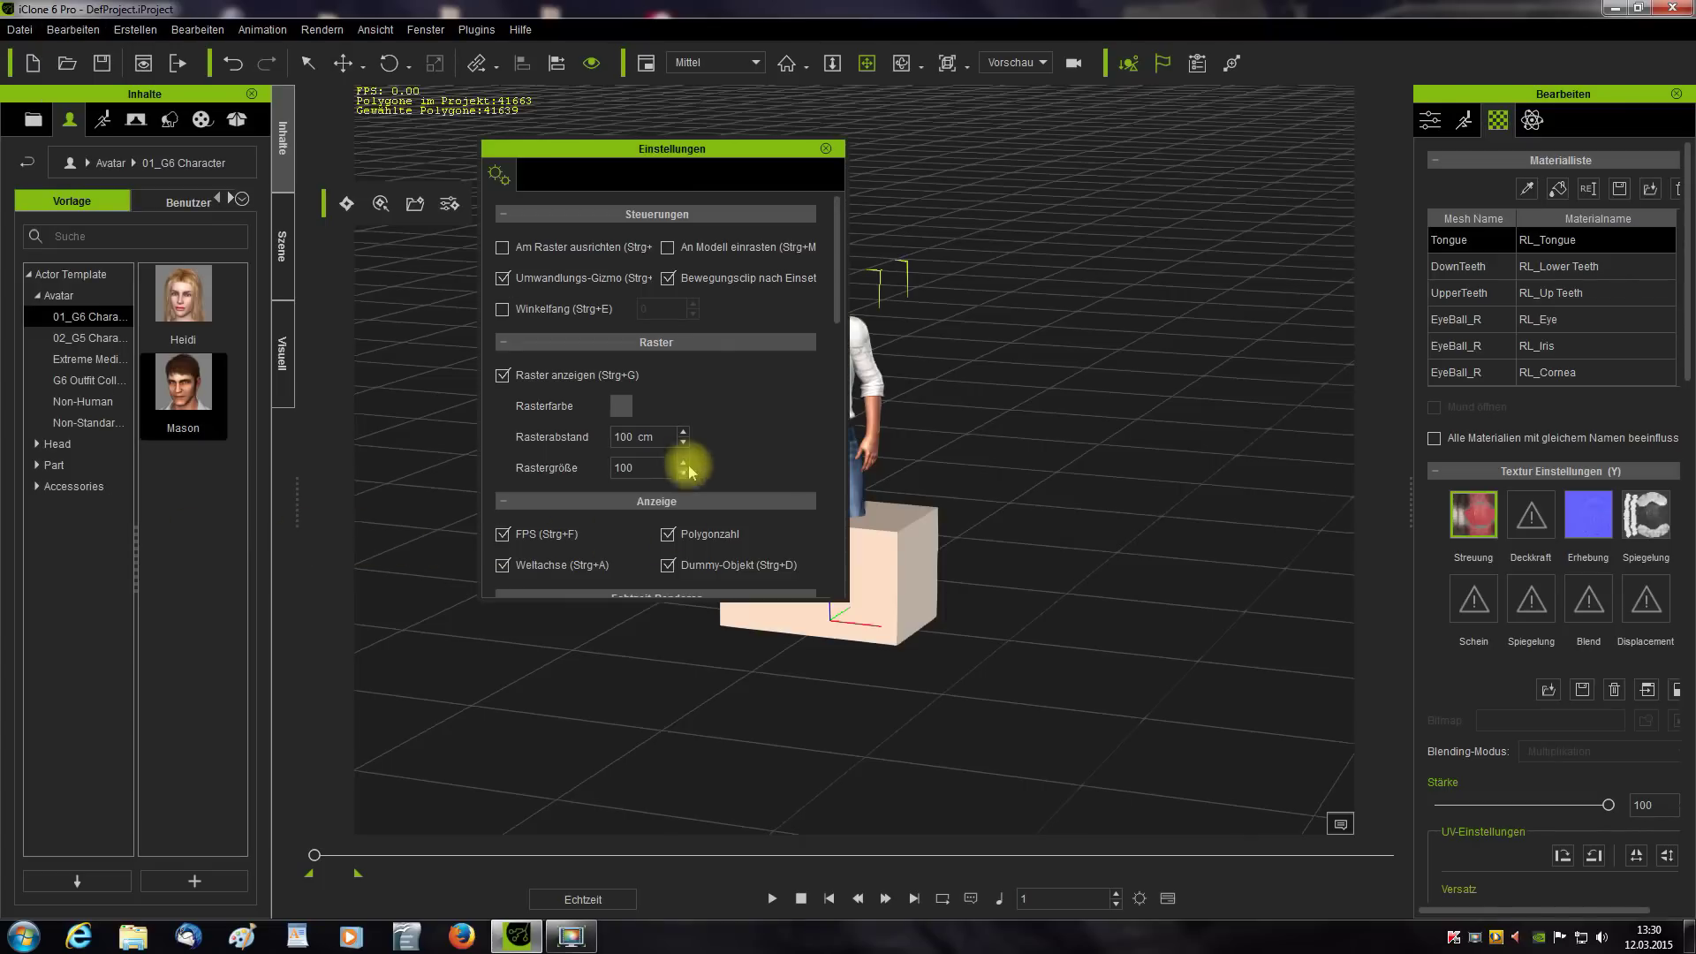
{"action": "left_click_drag", "start_coordinate": [680, 160], "coordinate": [674, 76]}
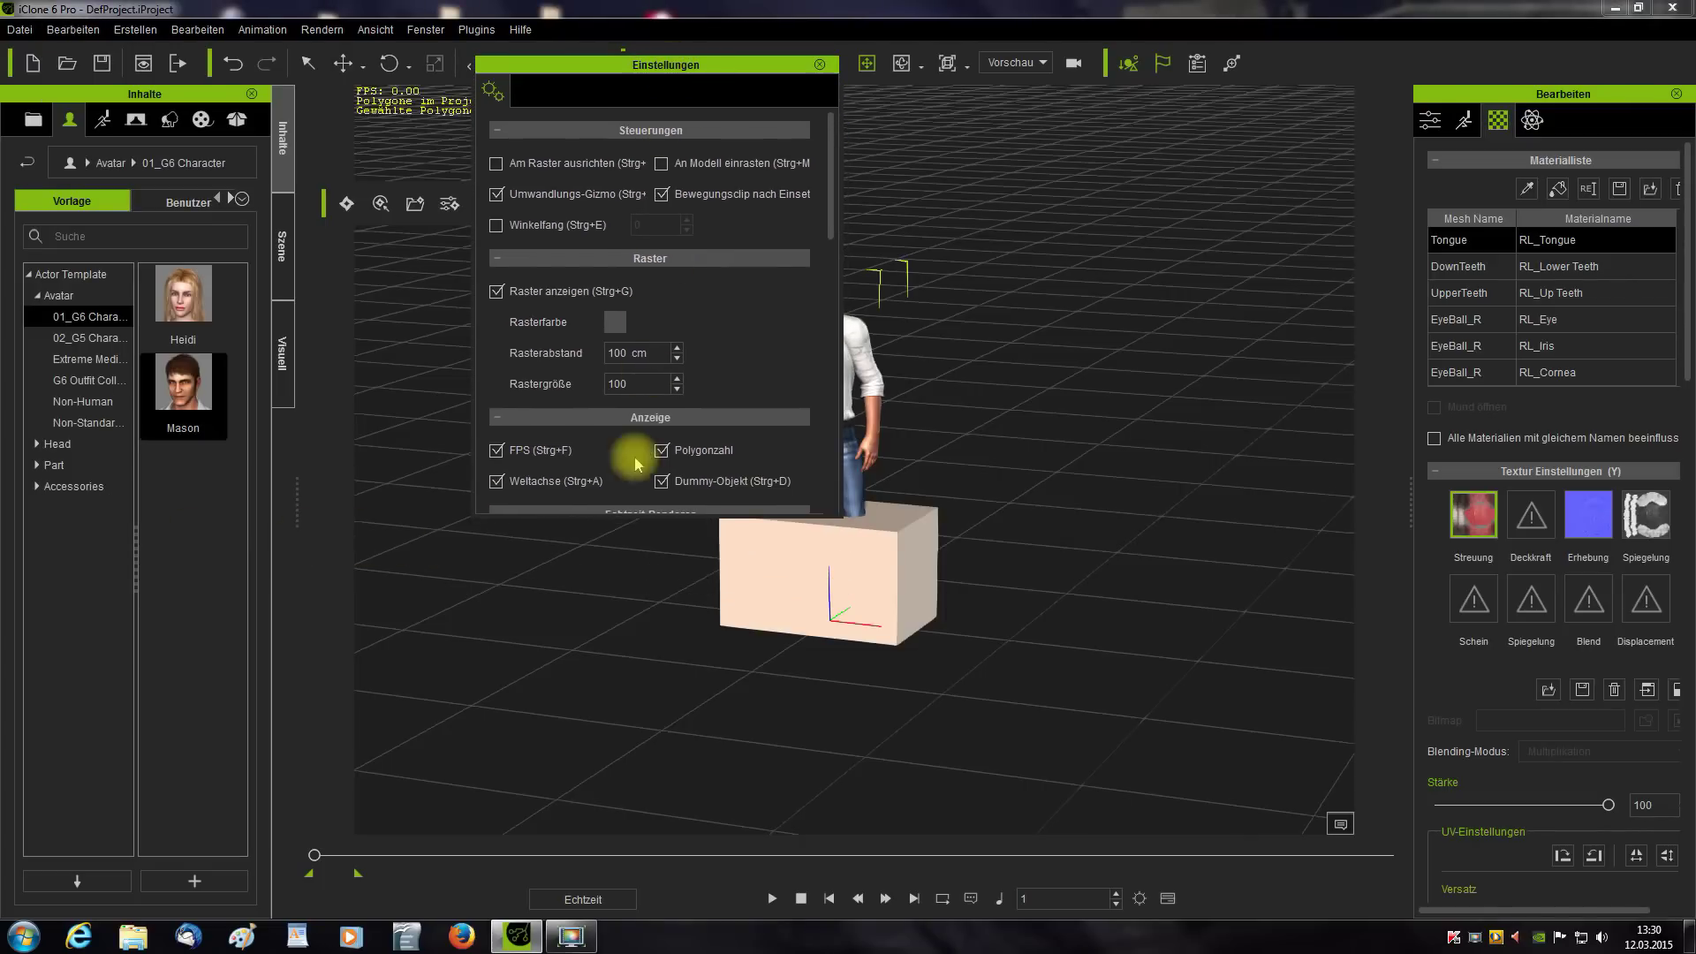
{"action": "left_click_drag", "start_coordinate": [640, 515], "coordinate": [664, 816]}
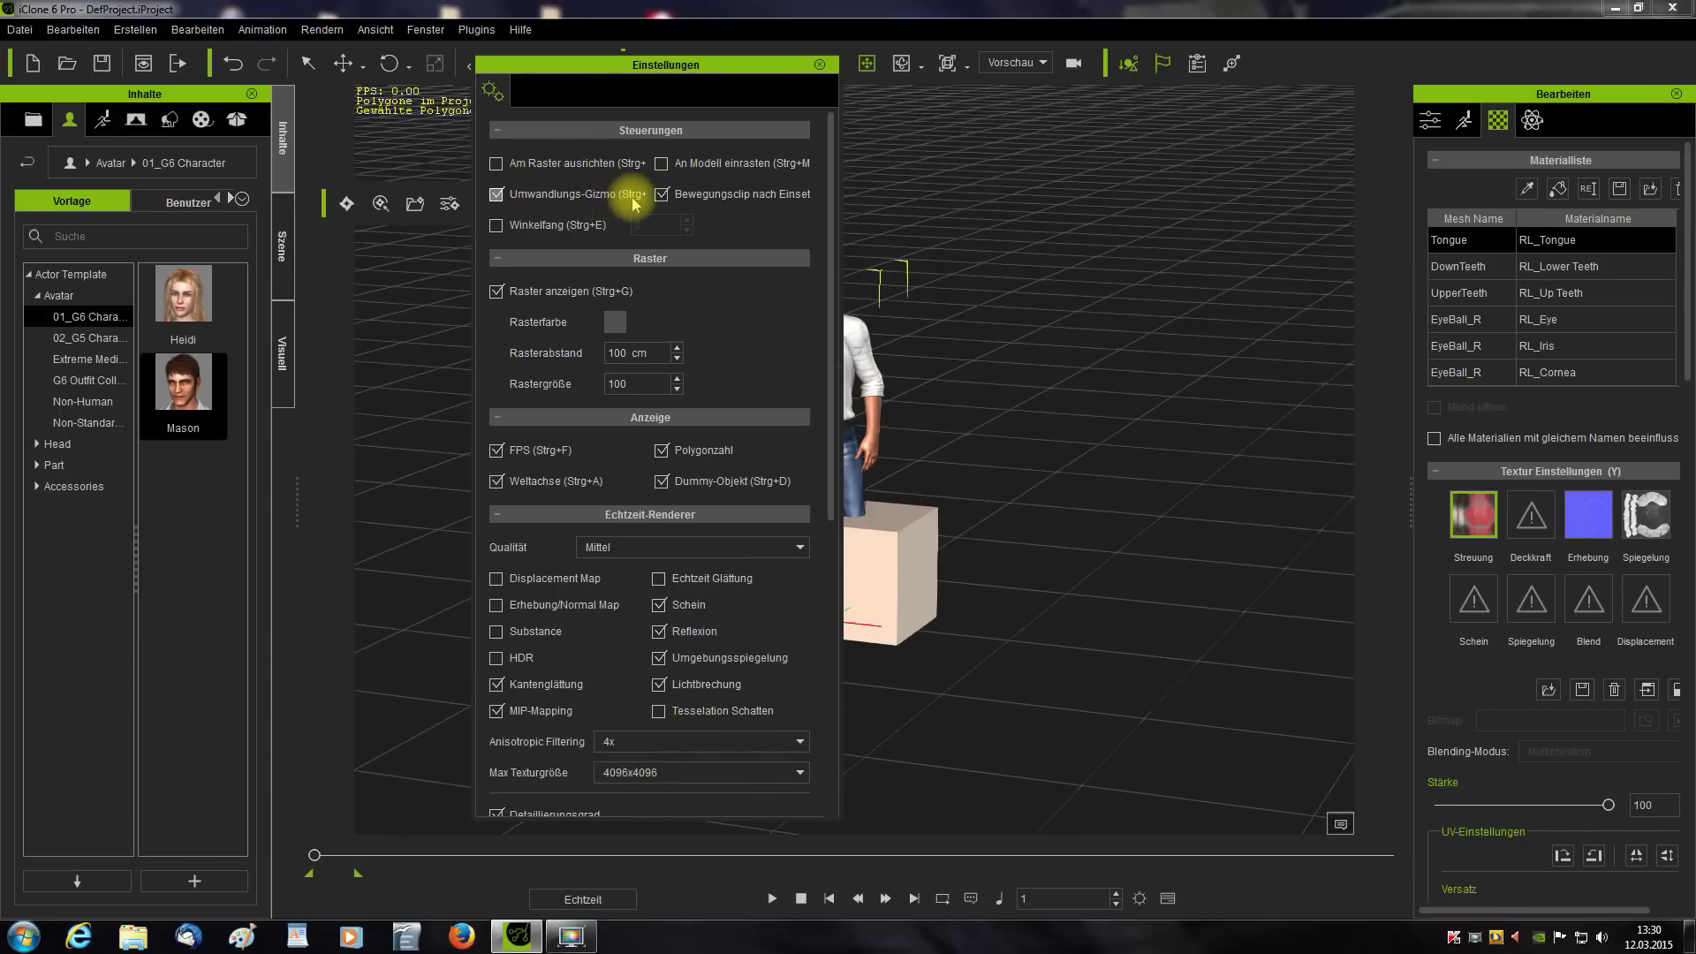
{"action": "left_click_drag", "start_coordinate": [834, 267], "coordinate": [758, 303]}
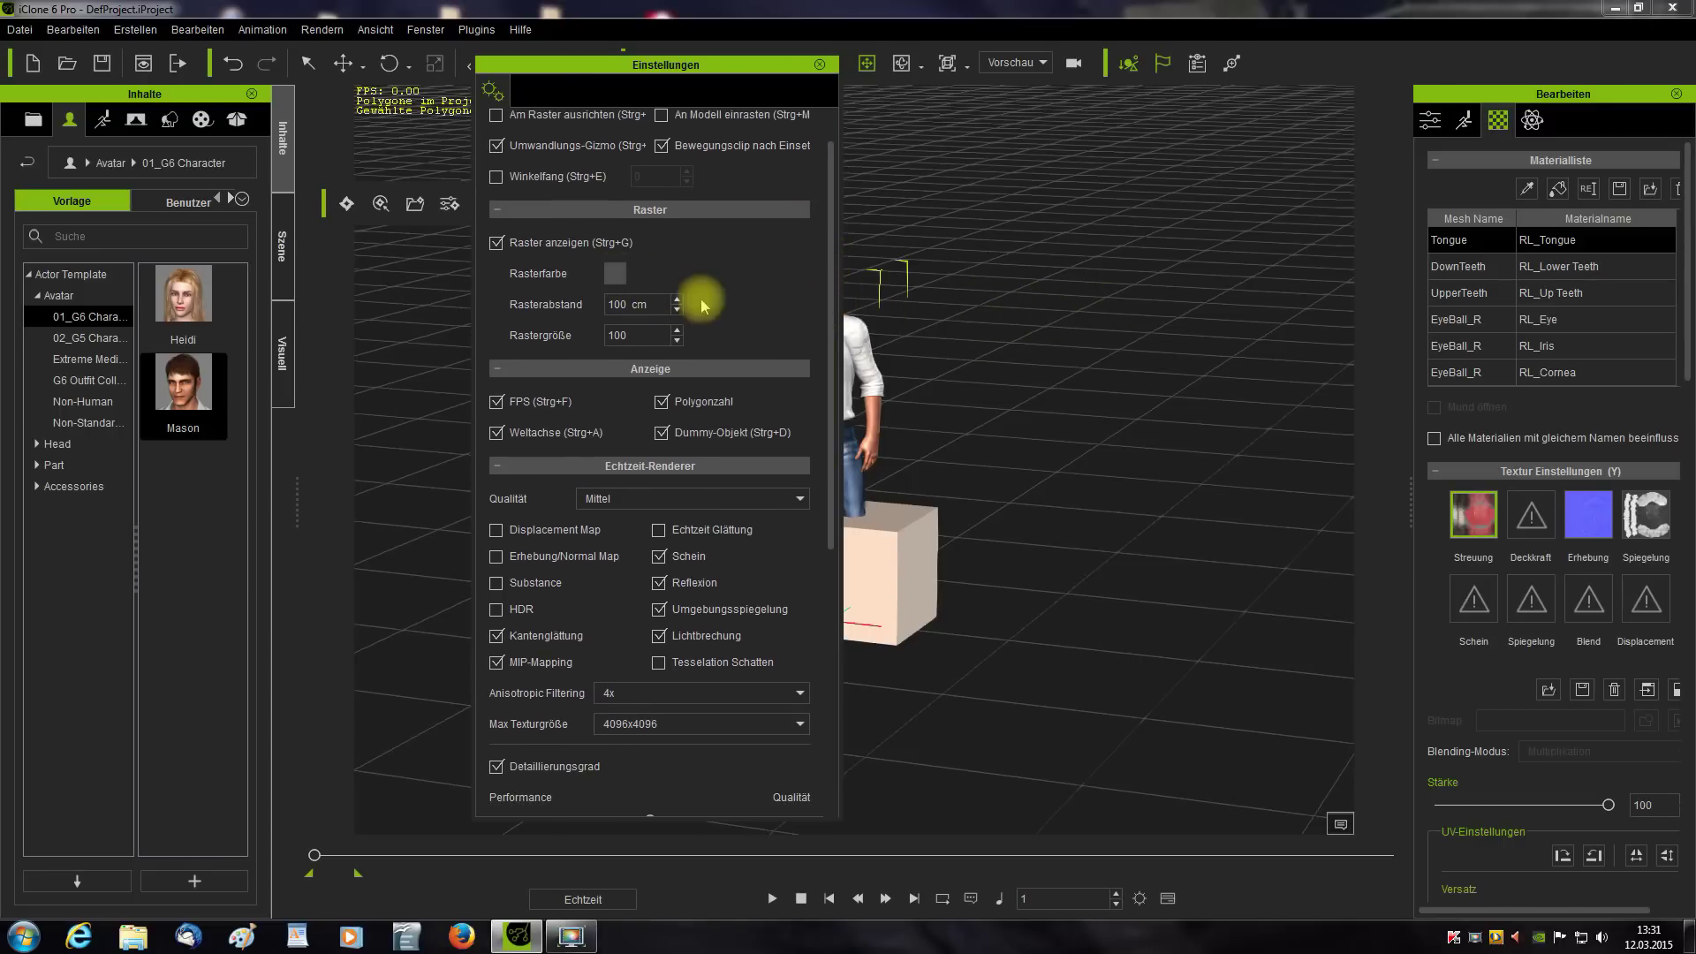
{"action": "left_click", "coordinate": [616, 276]}
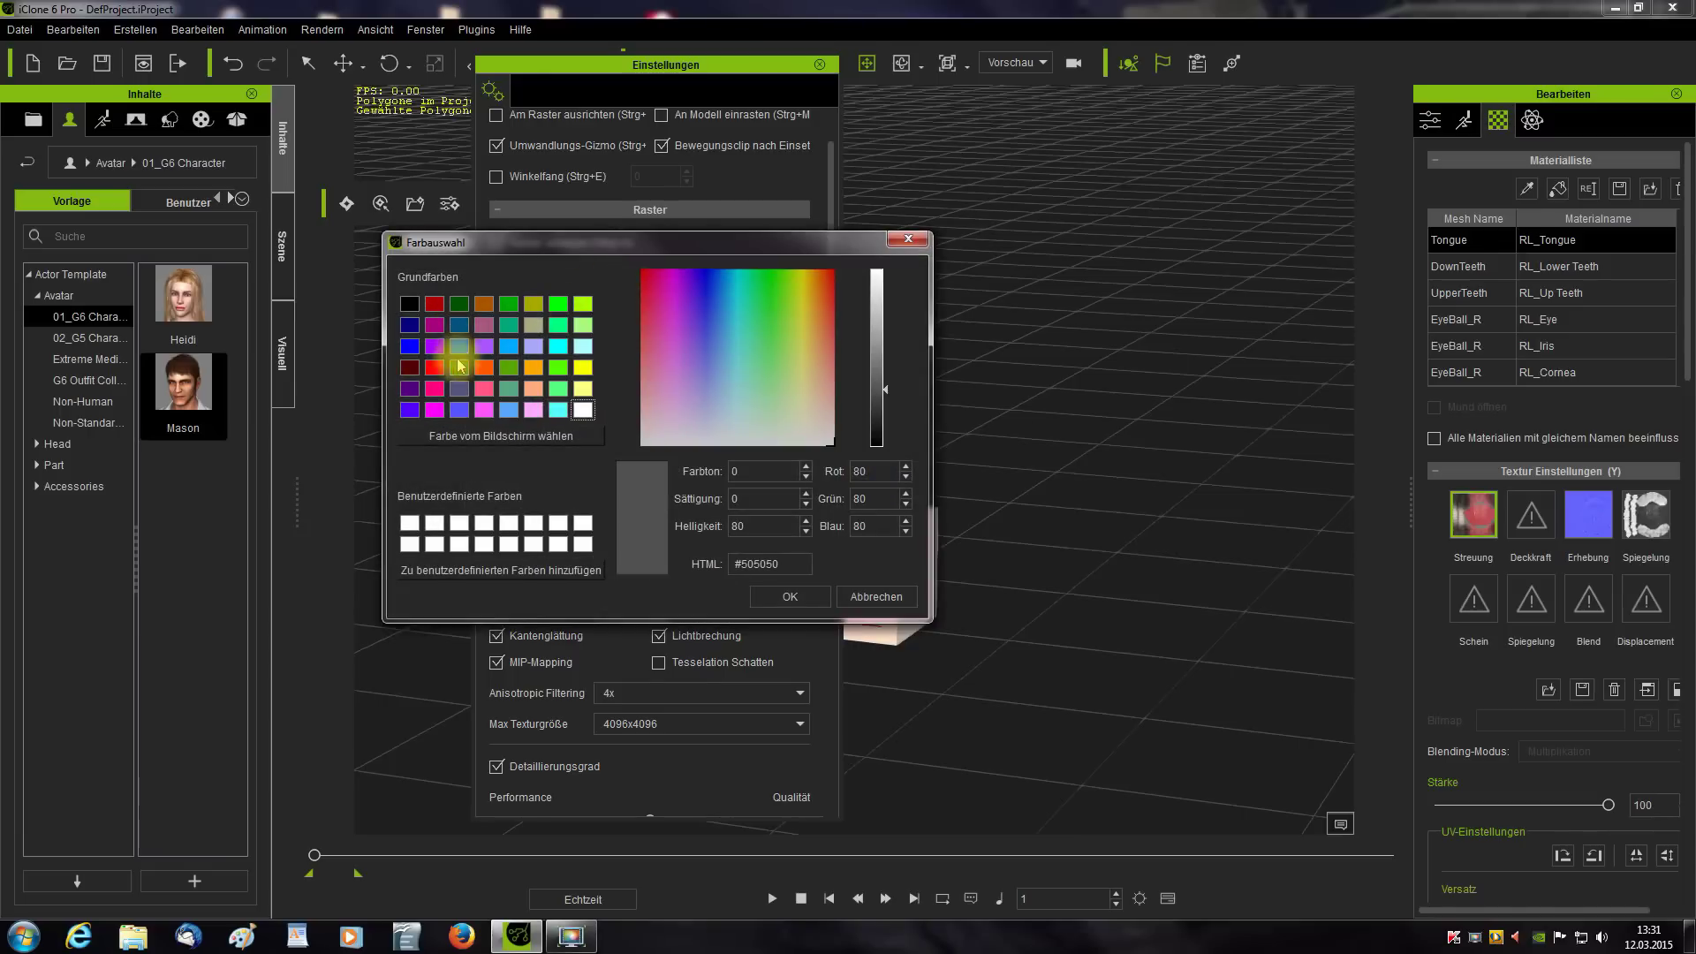
{"action": "left_click", "coordinate": [914, 245]}
- Move the preferences dialog clear of the character and examine the Echtzeit-Renderer options
{"action": "scroll", "coordinate": [840, 394], "scroll_direction": "down", "scroll_amount": 3}
{"action": "scroll", "coordinate": [836, 450], "scroll_direction": "down", "scroll_amount": 2}
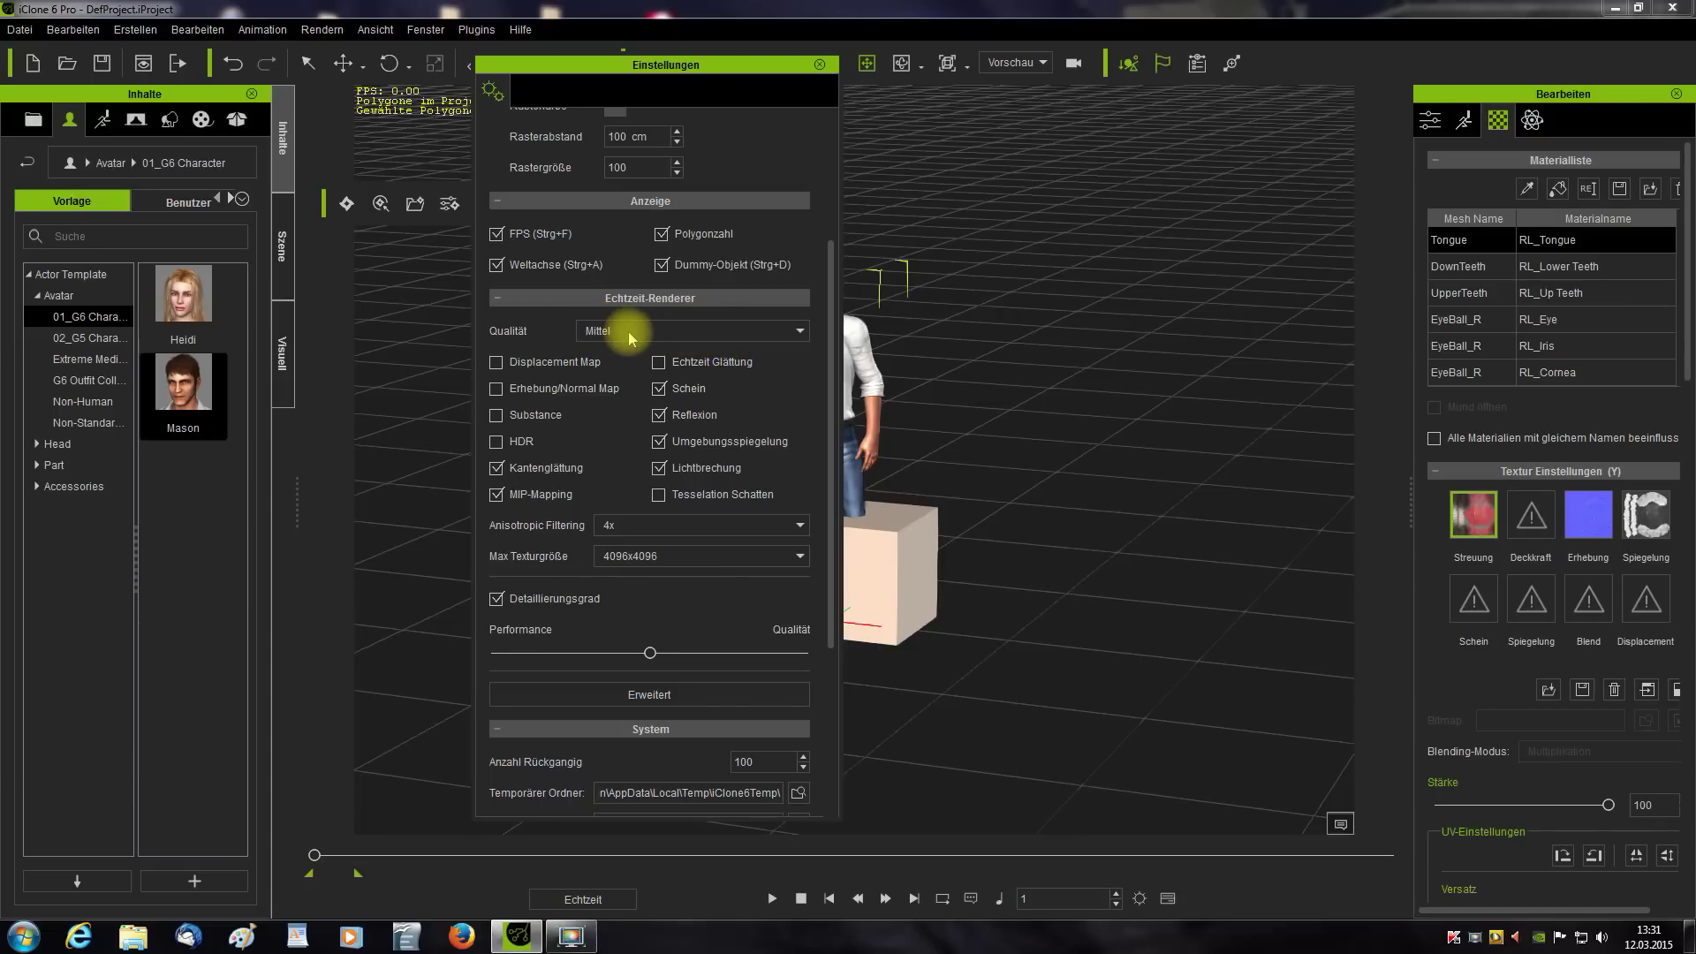
{"action": "double_click", "coordinate": [746, 63]}
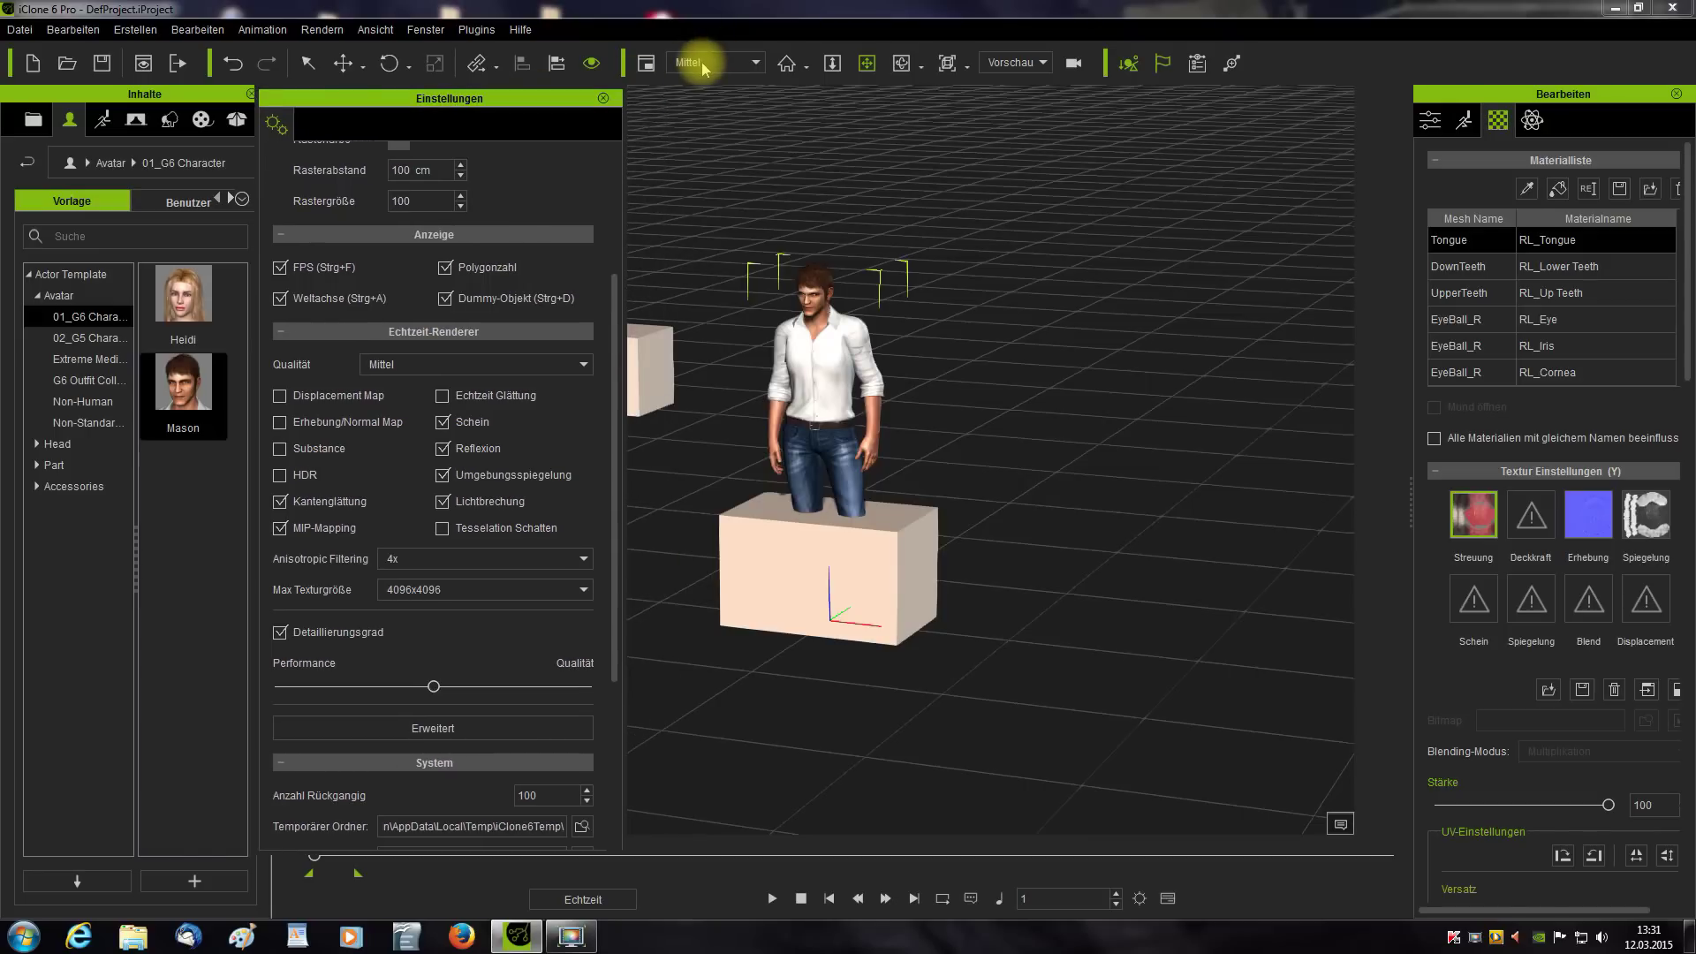
{"action": "left_click_drag", "start_coordinate": [608, 362], "coordinate": [621, 409]}
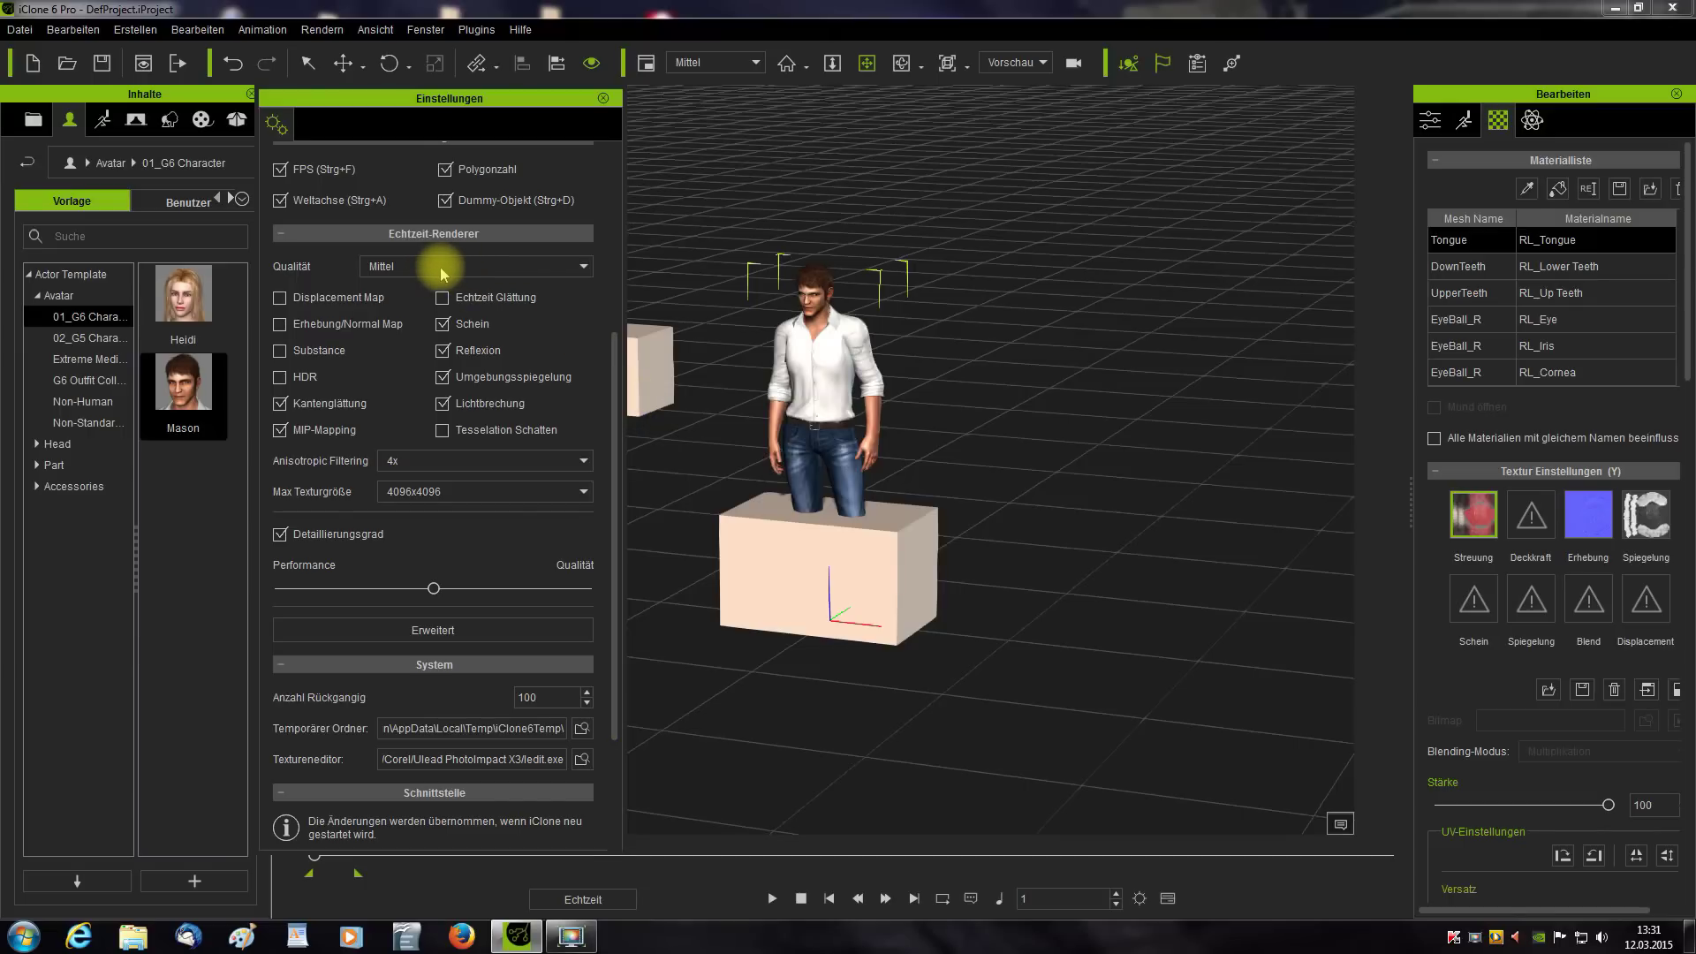
- Switch the real-time render quality to Schnellmodus and back to Mittel to compare the affected options
{"action": "left_click", "coordinate": [507, 269]}
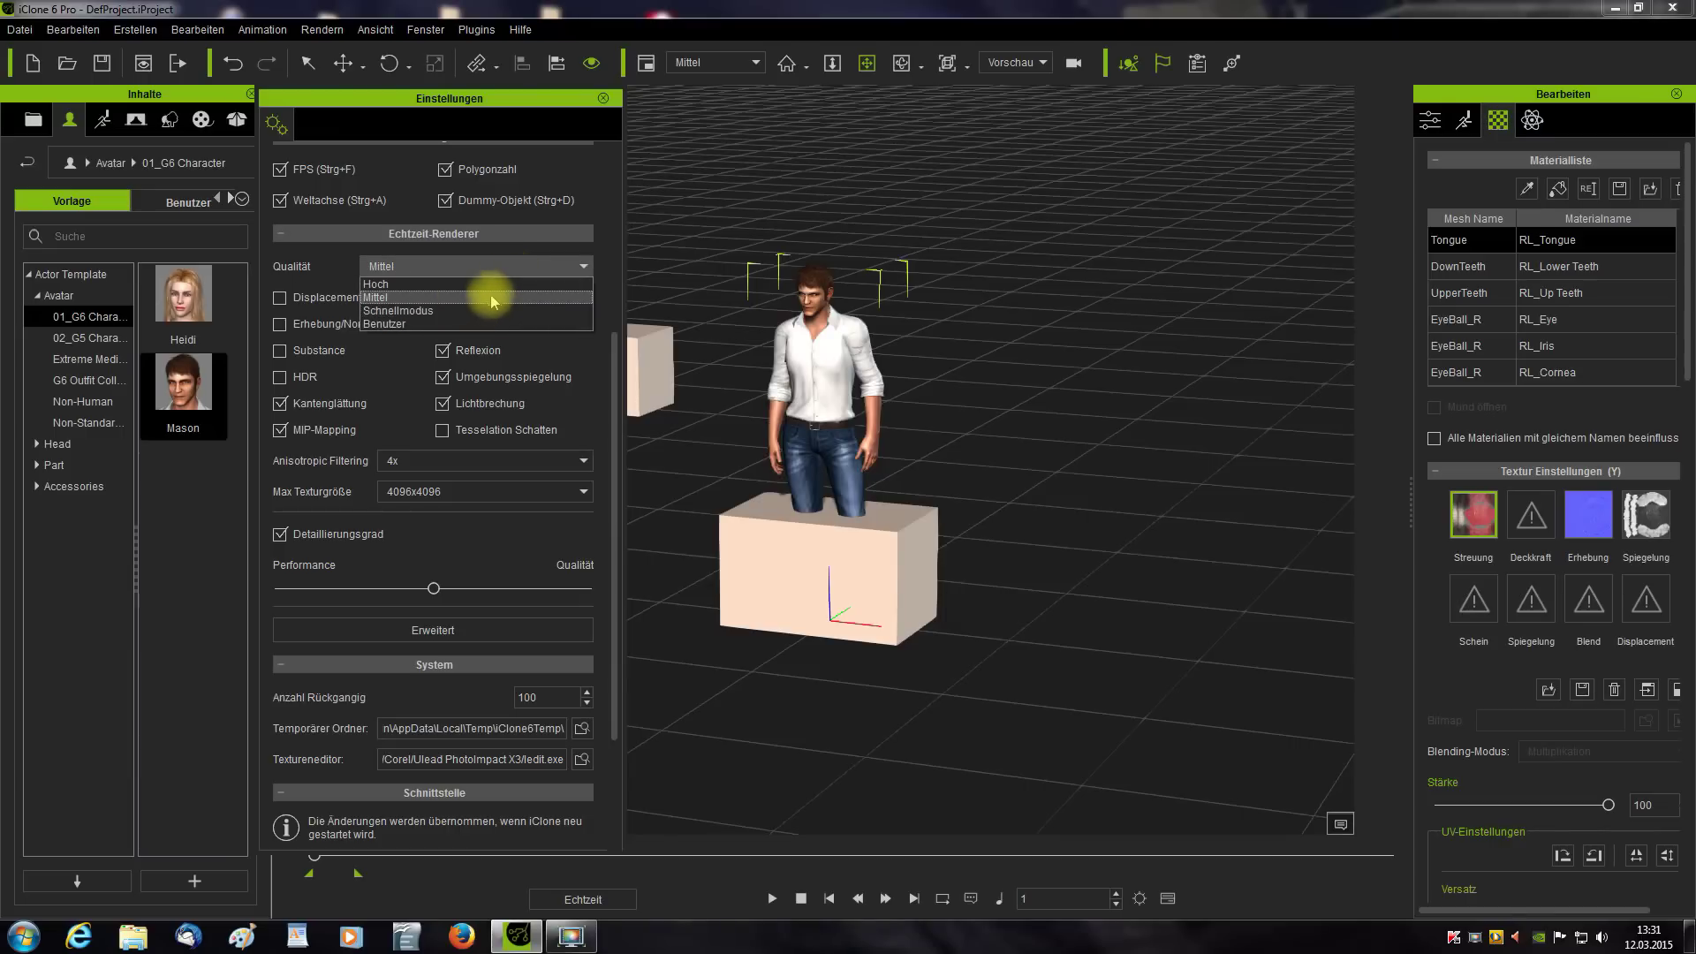
{"action": "left_click", "coordinate": [491, 297]}
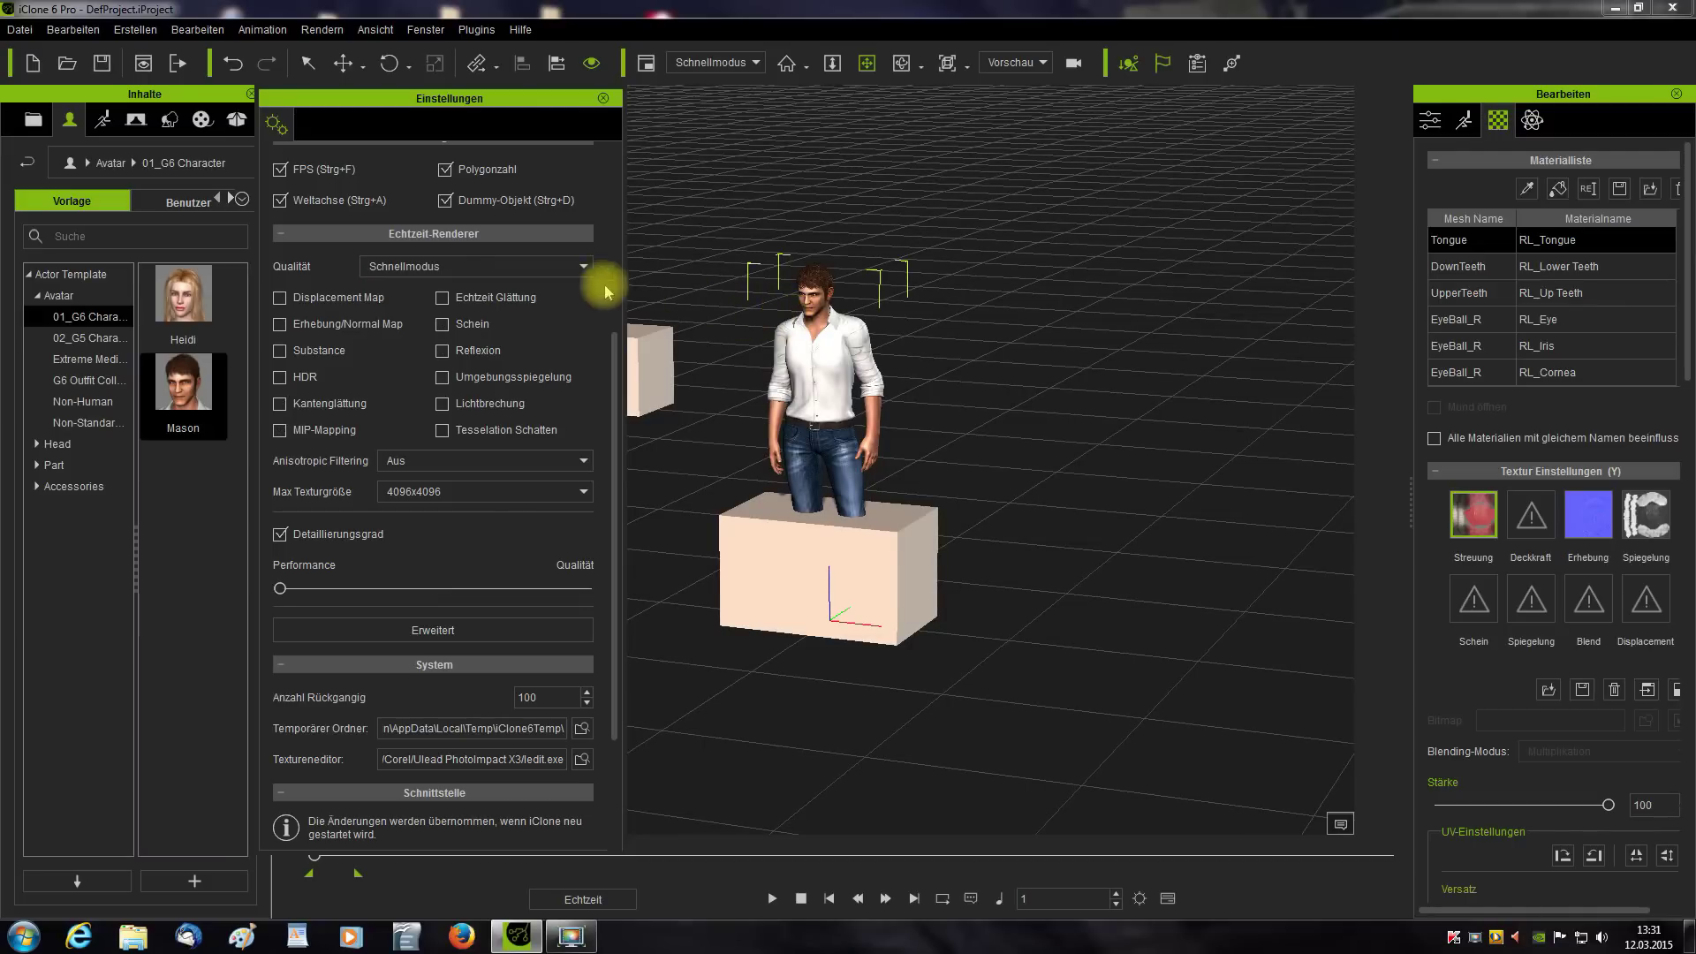
{"action": "left_click", "coordinate": [542, 268]}
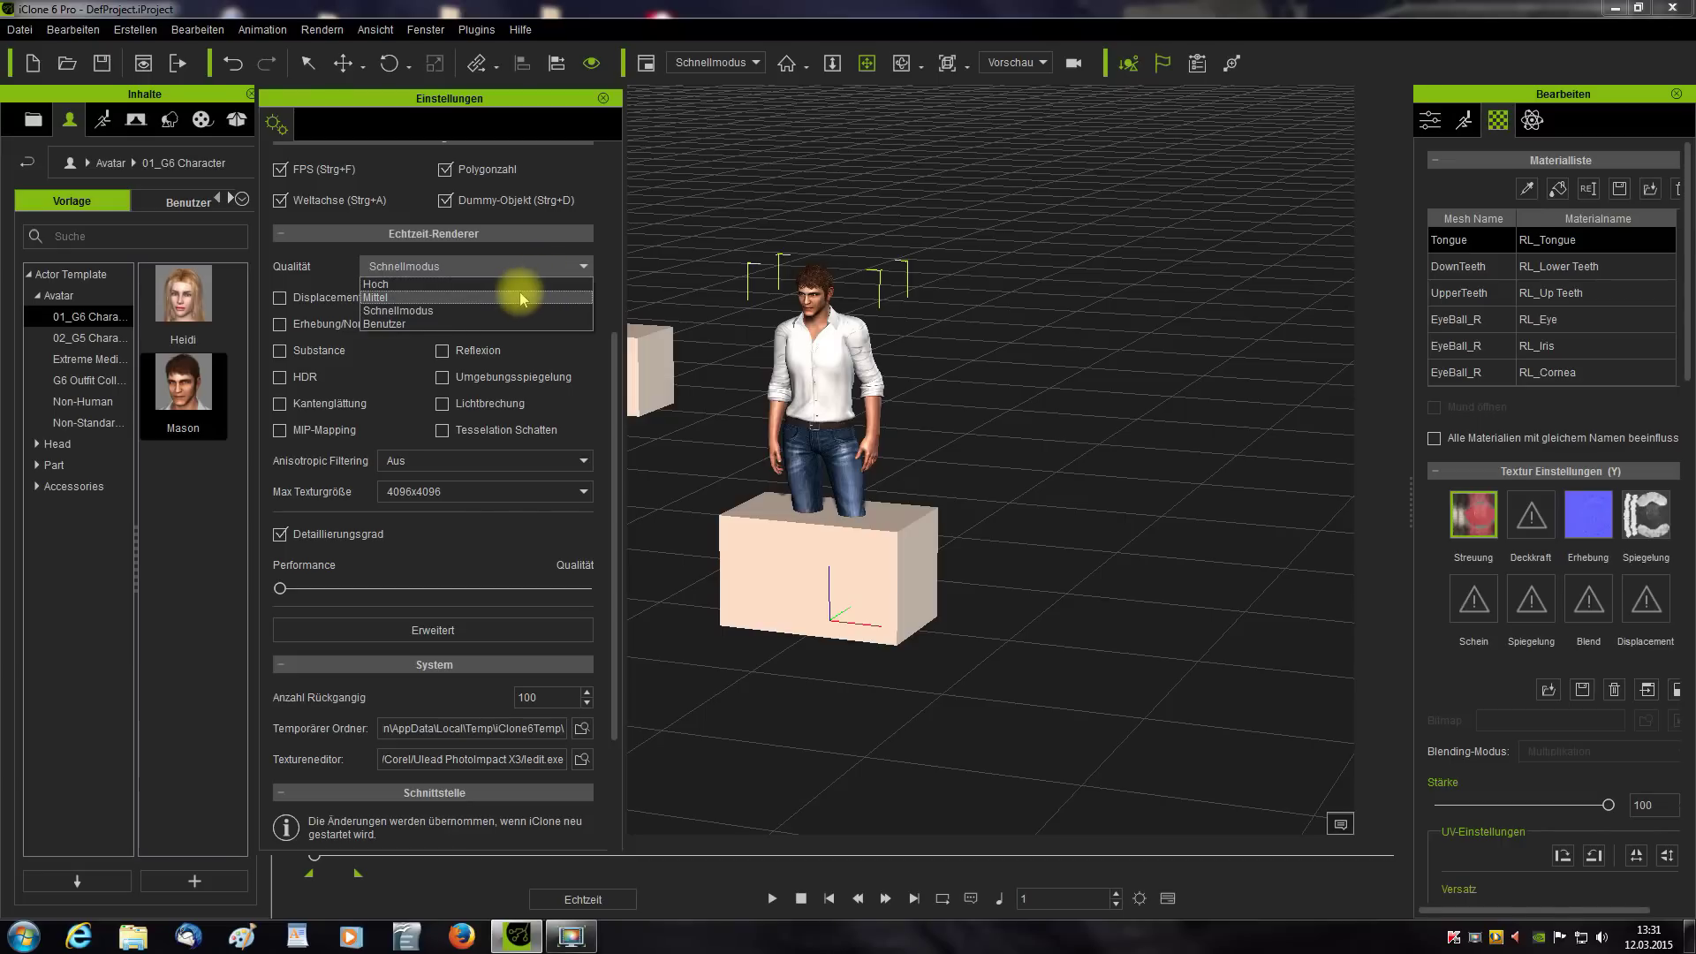
{"action": "left_click", "coordinate": [521, 298]}
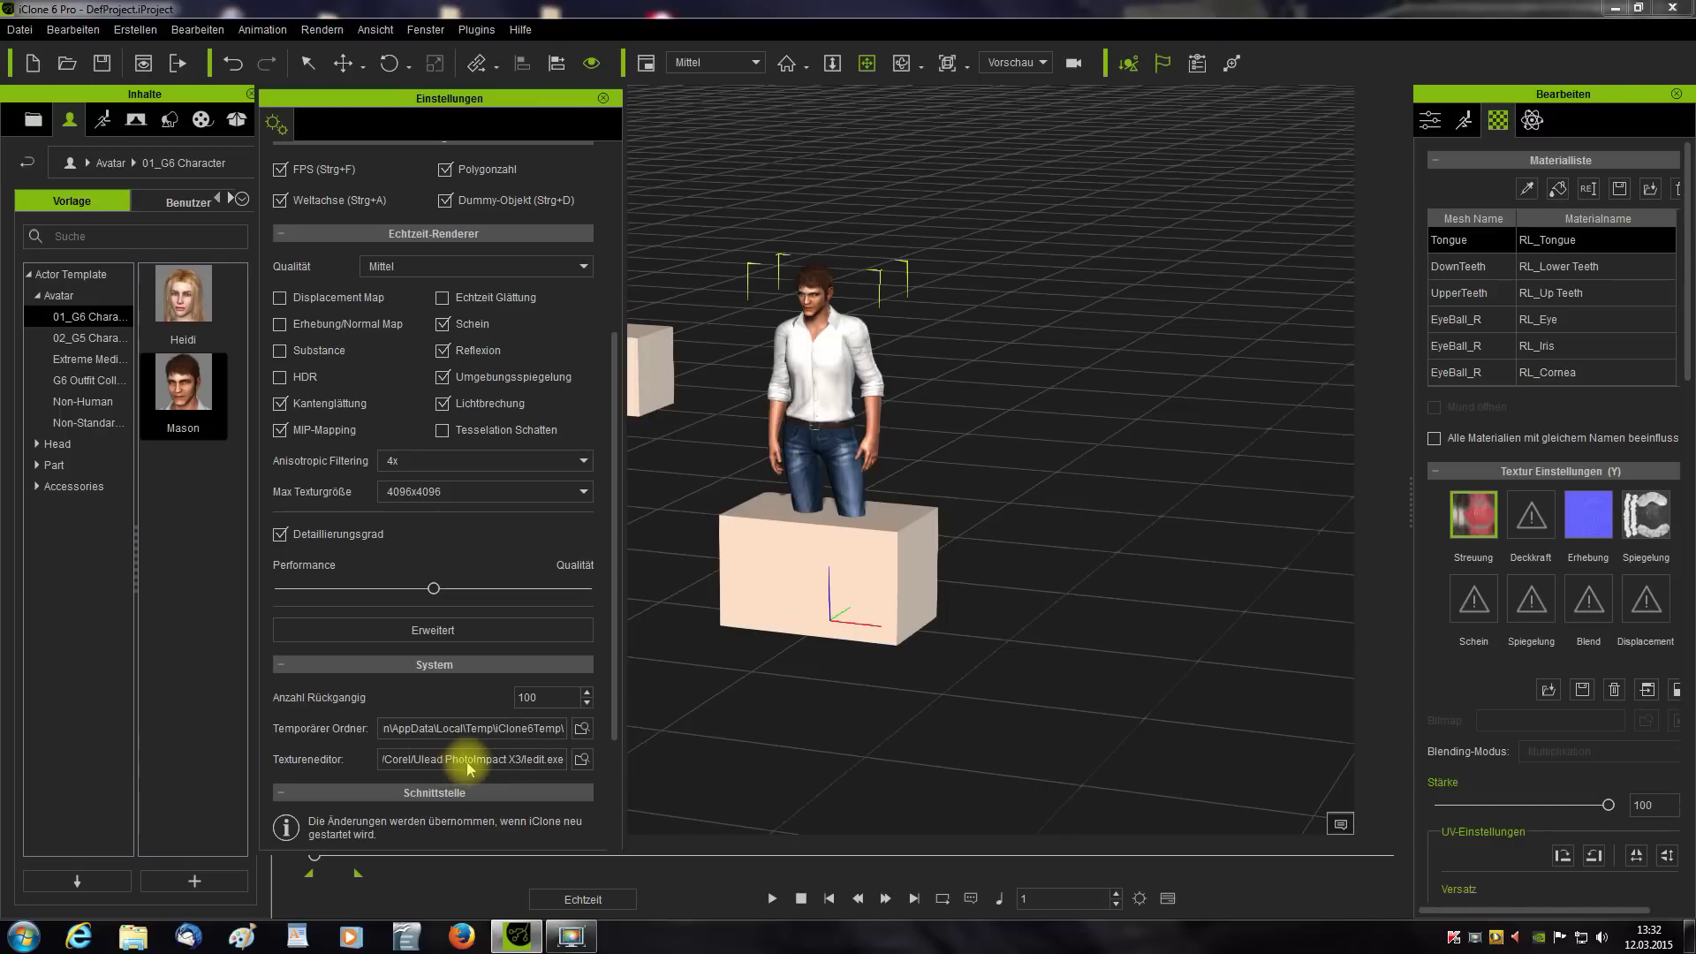
- Check the texture editor's program selection without changing it, review the Schnittstelle options and close the preferences
{"action": "left_click", "coordinate": [581, 759]}
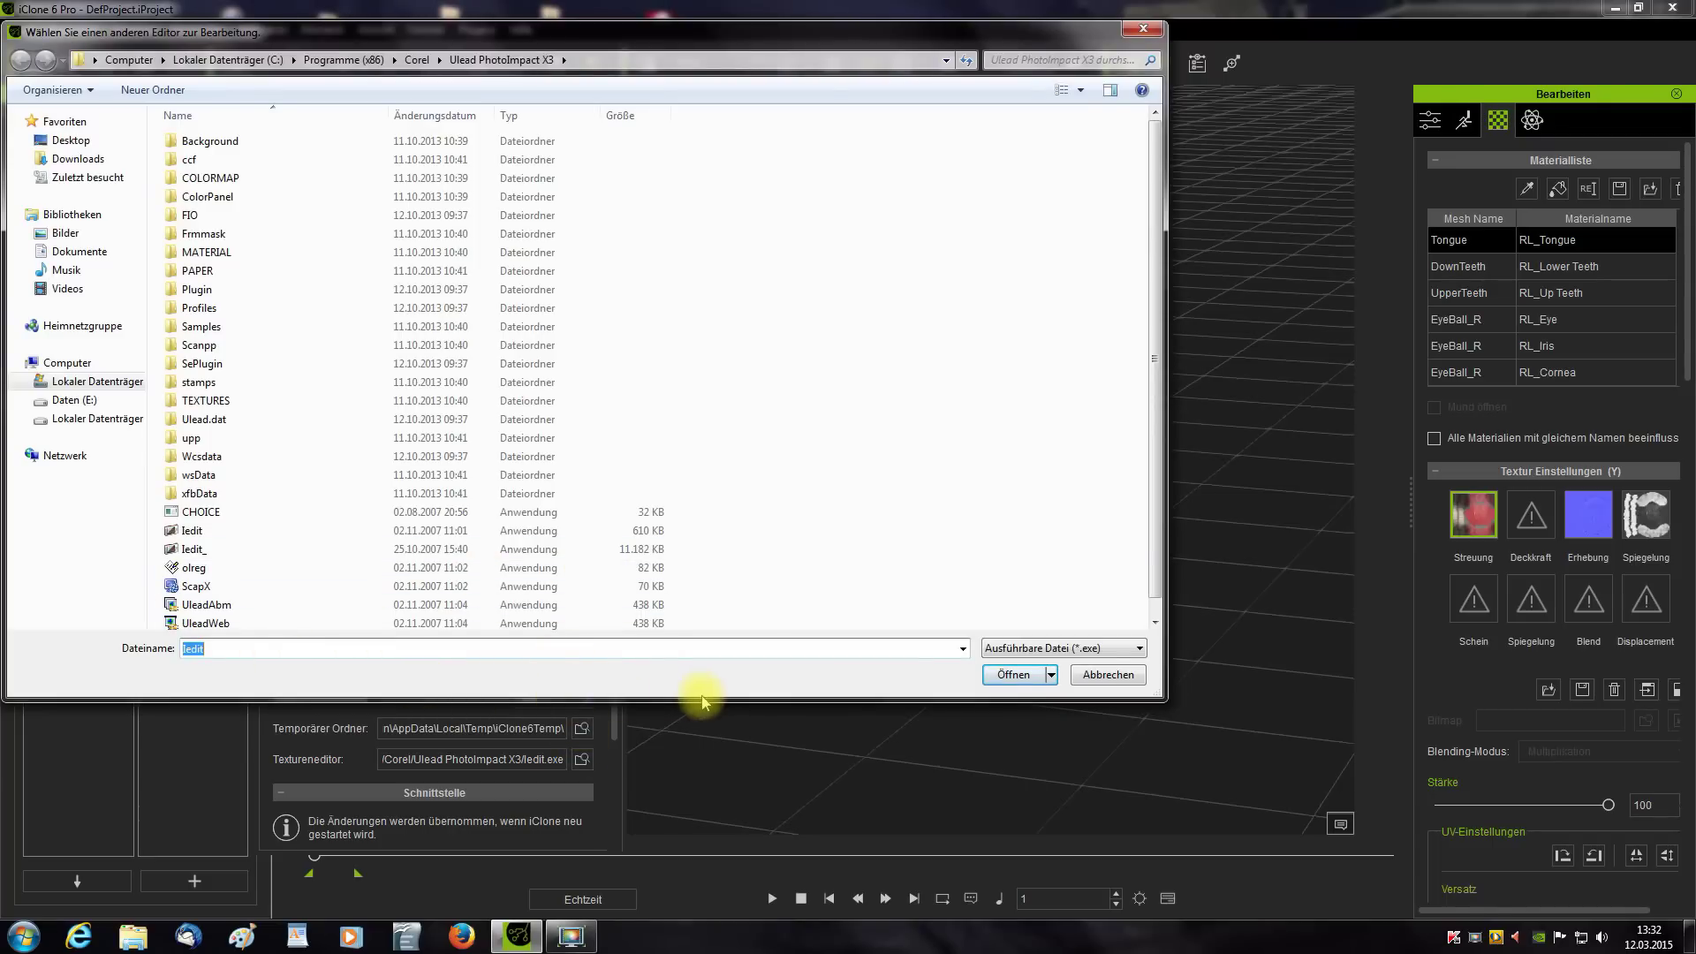
{"action": "left_click", "coordinate": [1104, 676]}
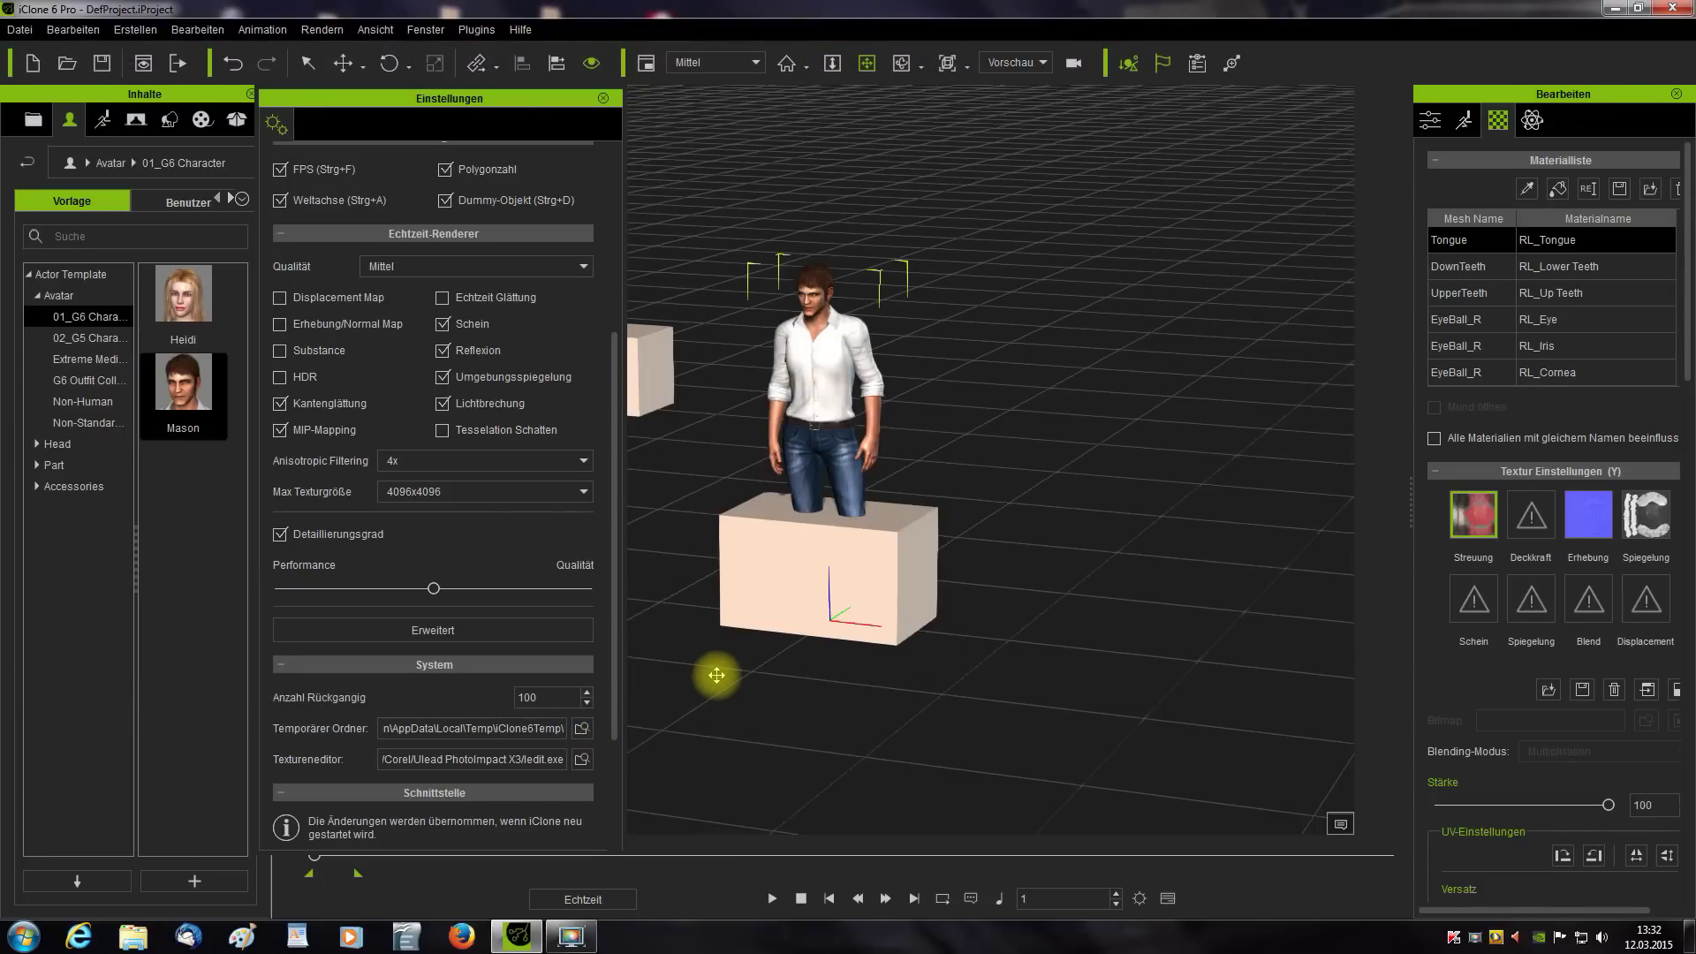
{"action": "left_click_drag", "start_coordinate": [616, 560], "coordinate": [612, 678]}
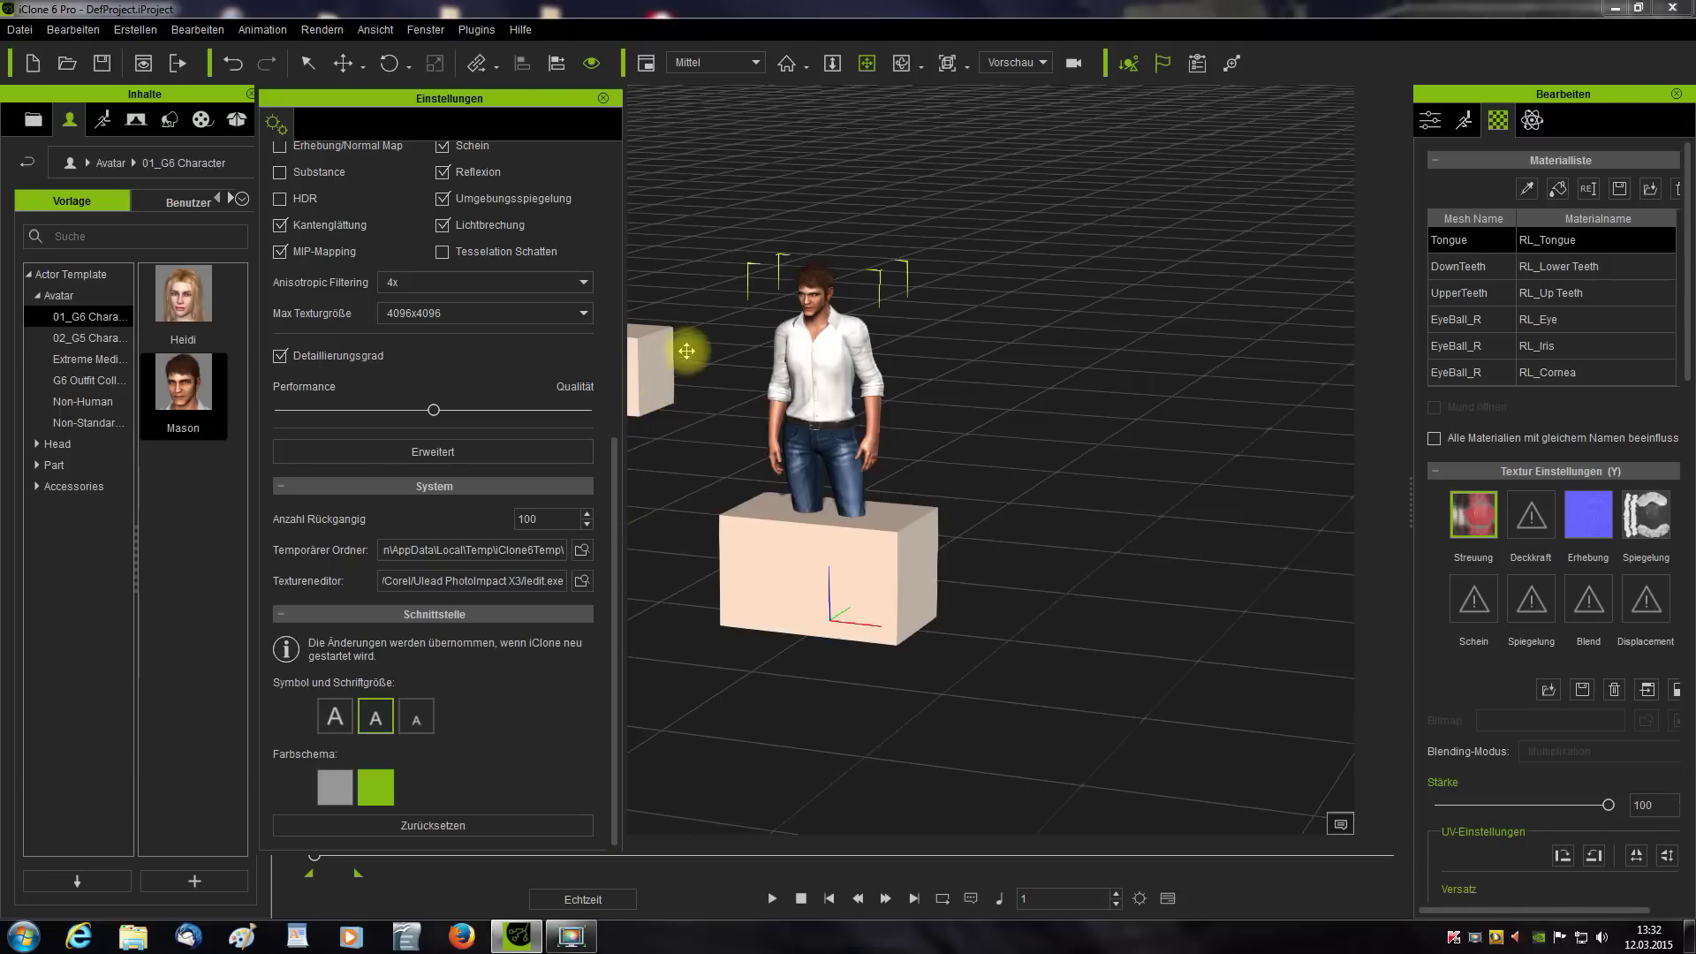
{"action": "left_click", "coordinate": [604, 100]}
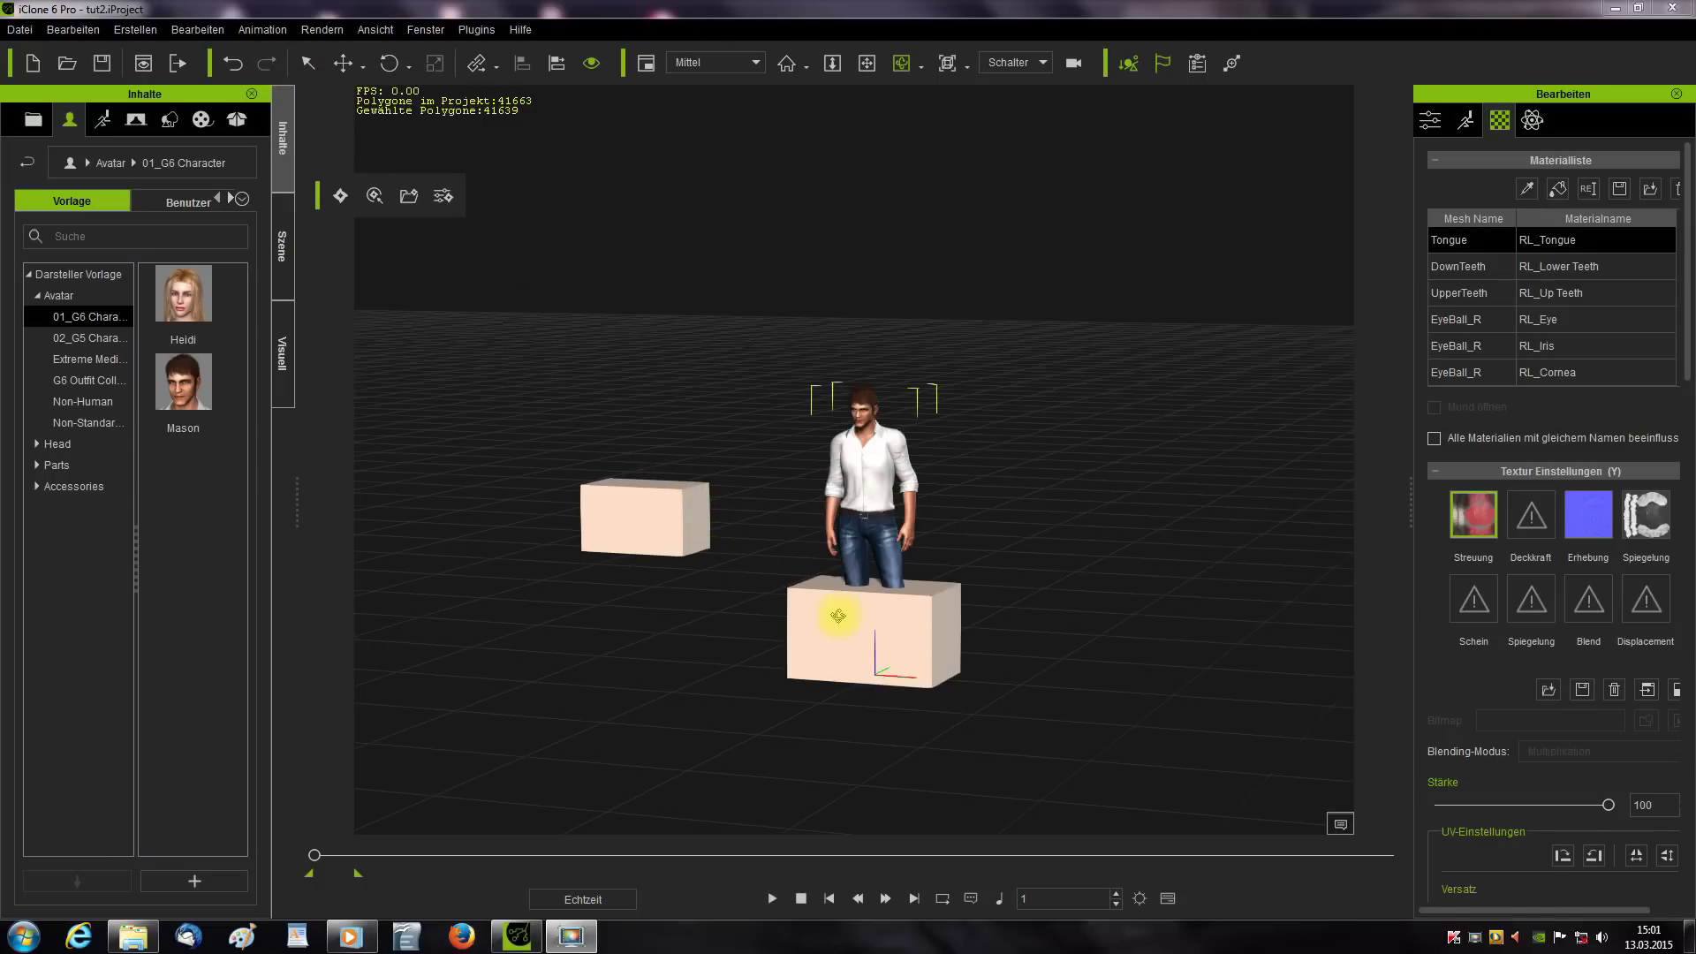
- Select the box at the character's feet, display the scene list, delete the box and undo the deletion
{"action": "left_click", "coordinate": [840, 617]}
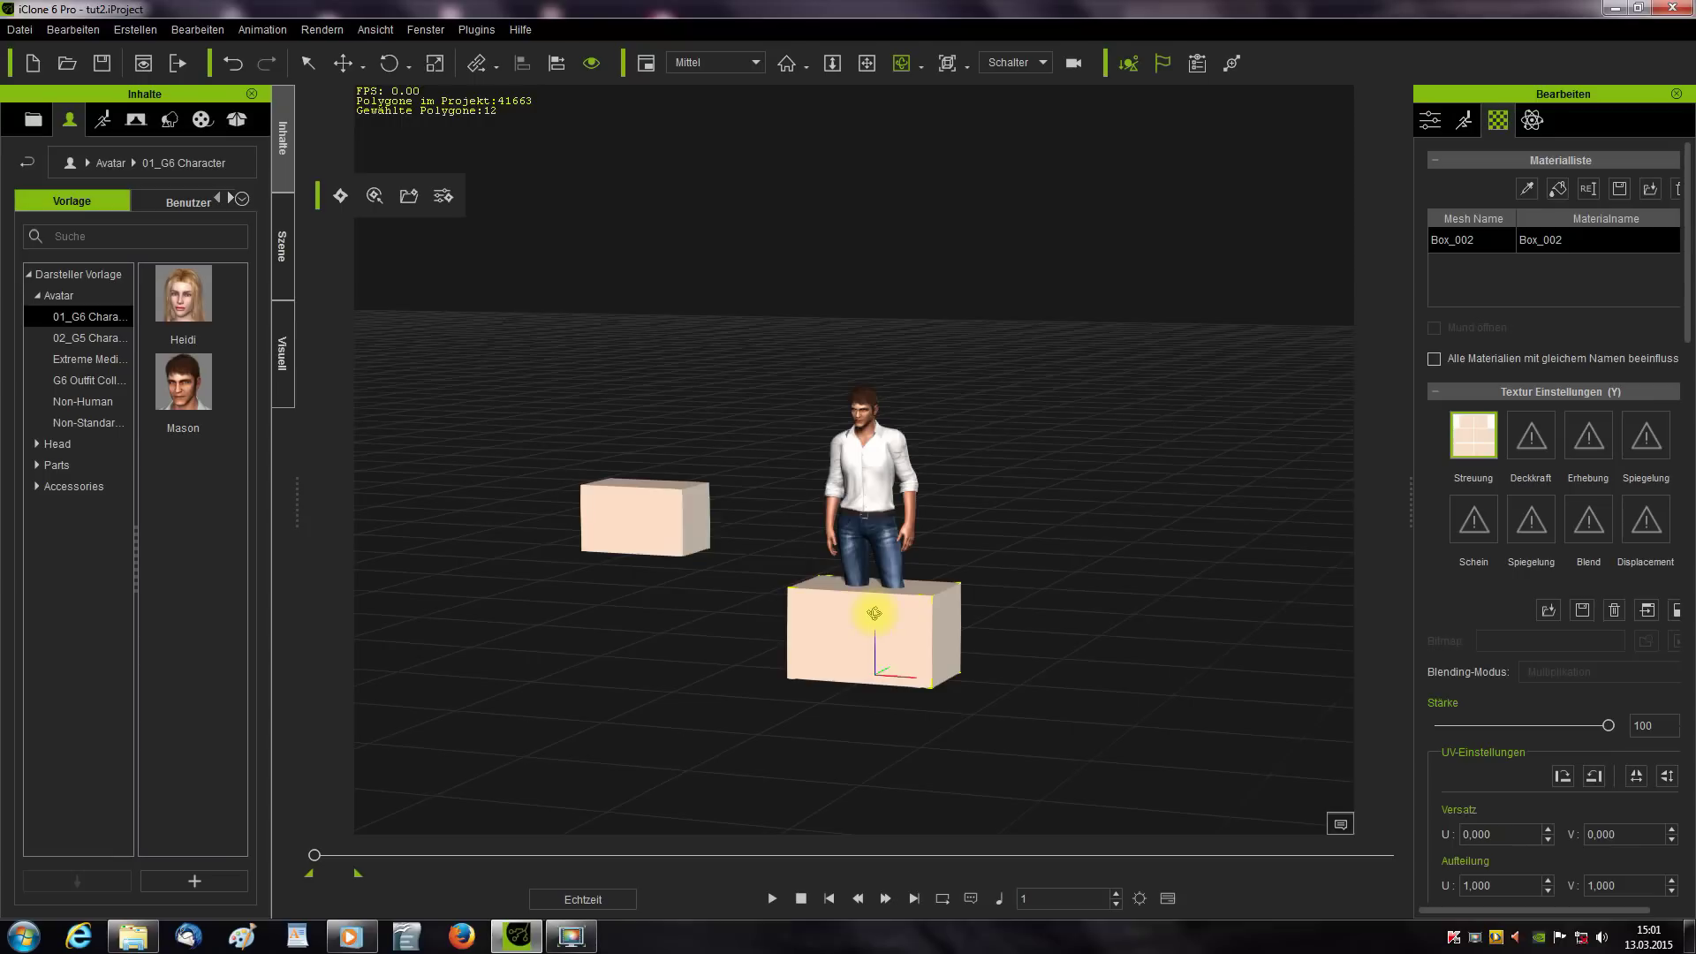
{"action": "left_click", "coordinate": [282, 249]}
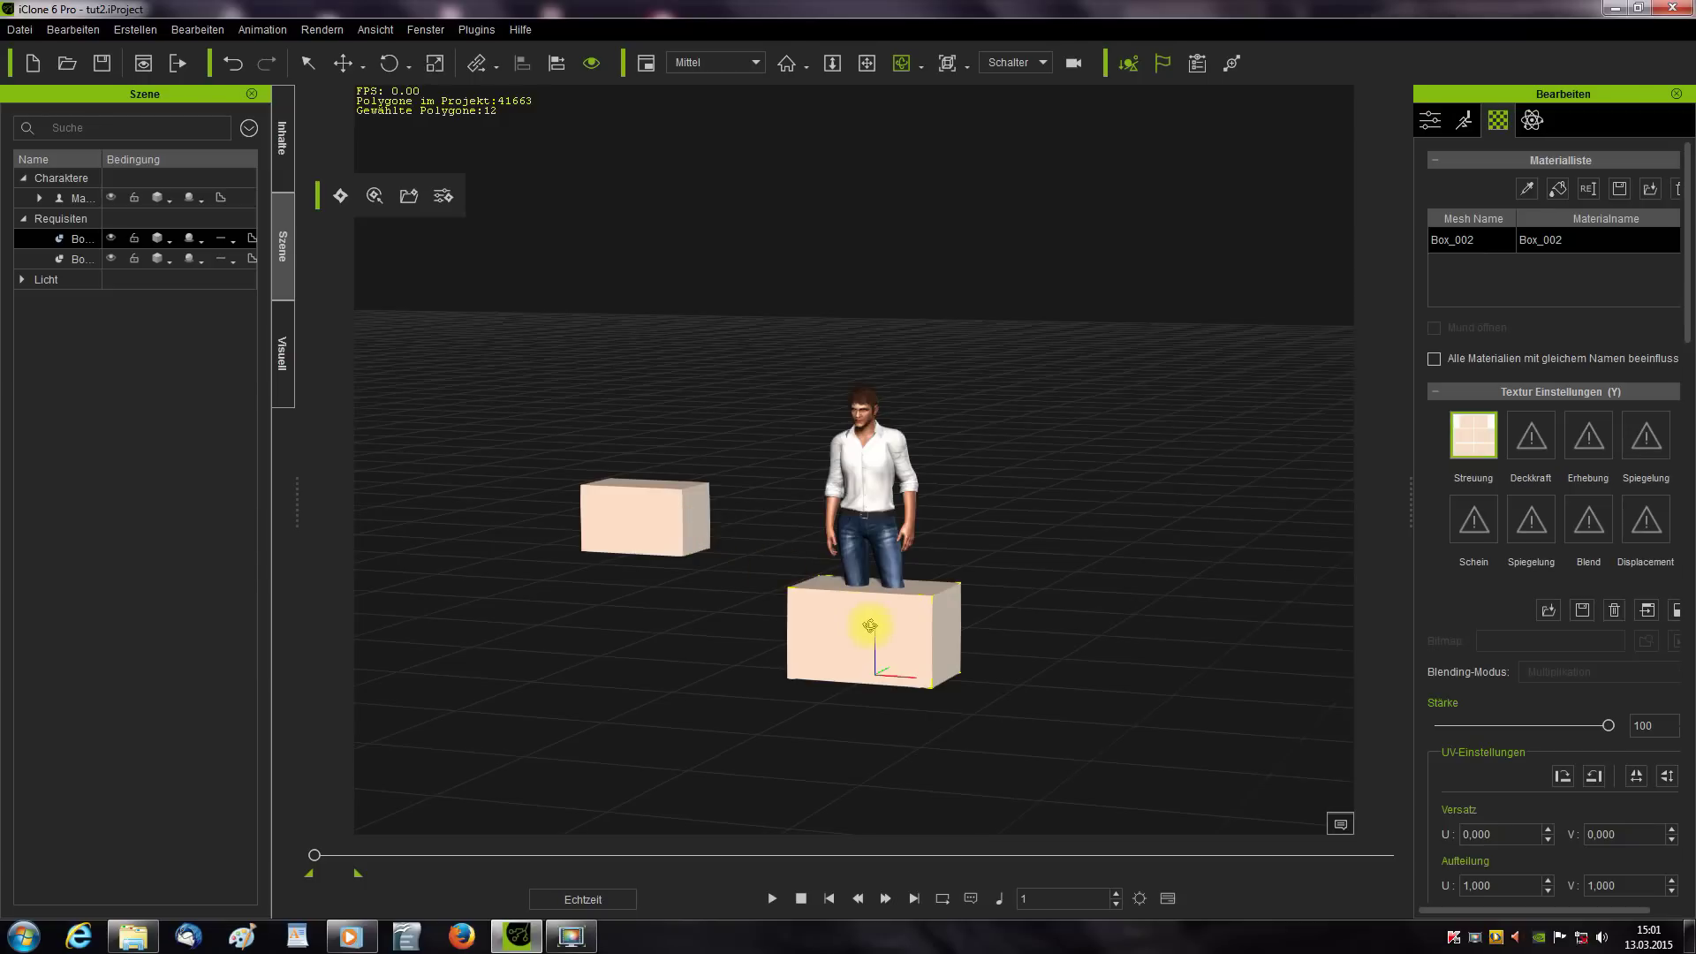
{"action": "key", "text": "Delete"}
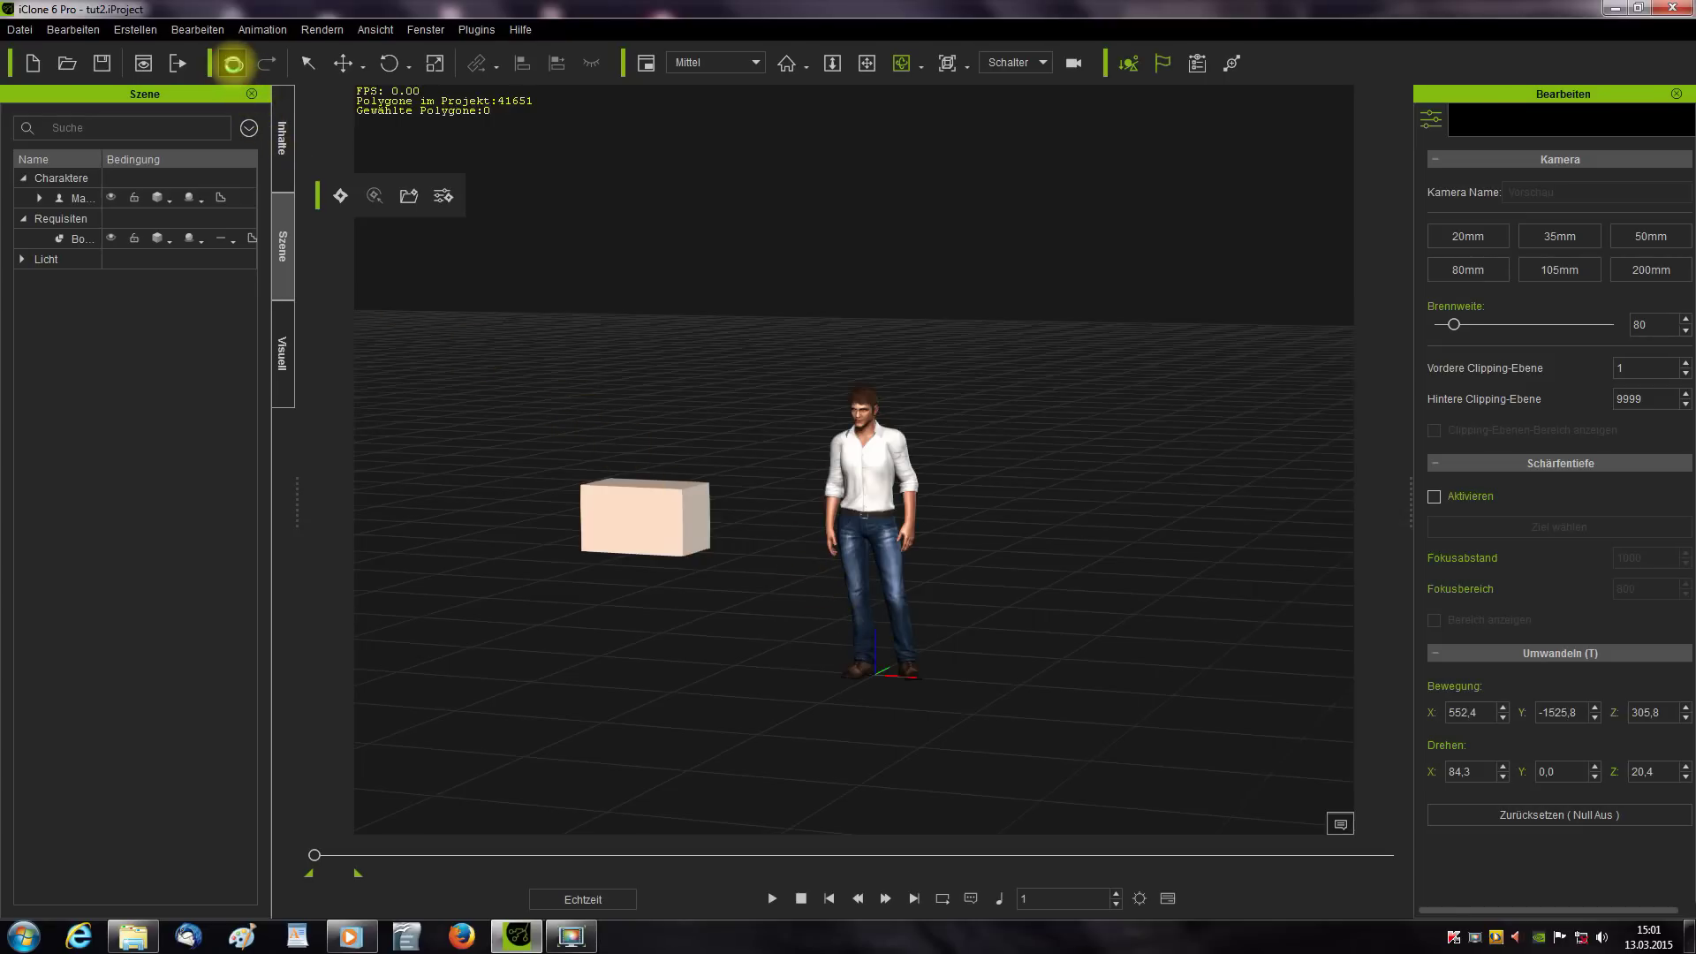
{"action": "left_click", "coordinate": [233, 63]}
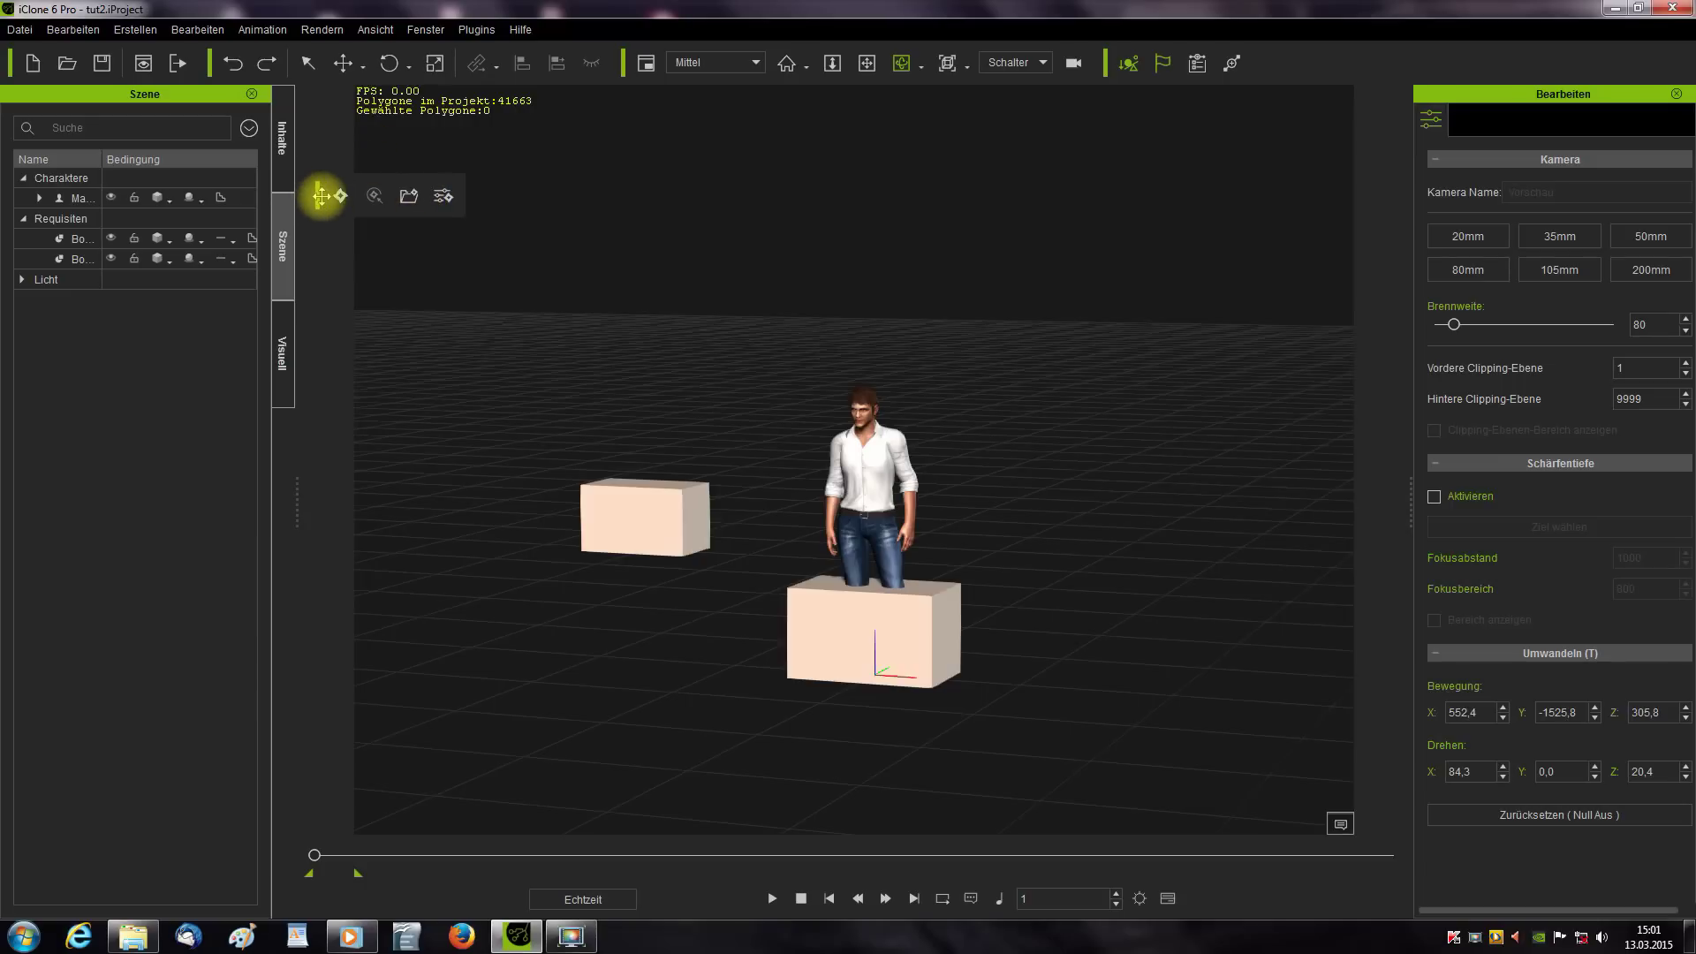
- Dock the floating toolbar at the end of the main toolbar row and set the project's total frames to 1800
{"action": "left_click_drag", "start_coordinate": [316, 195], "coordinate": [1287, 71]}
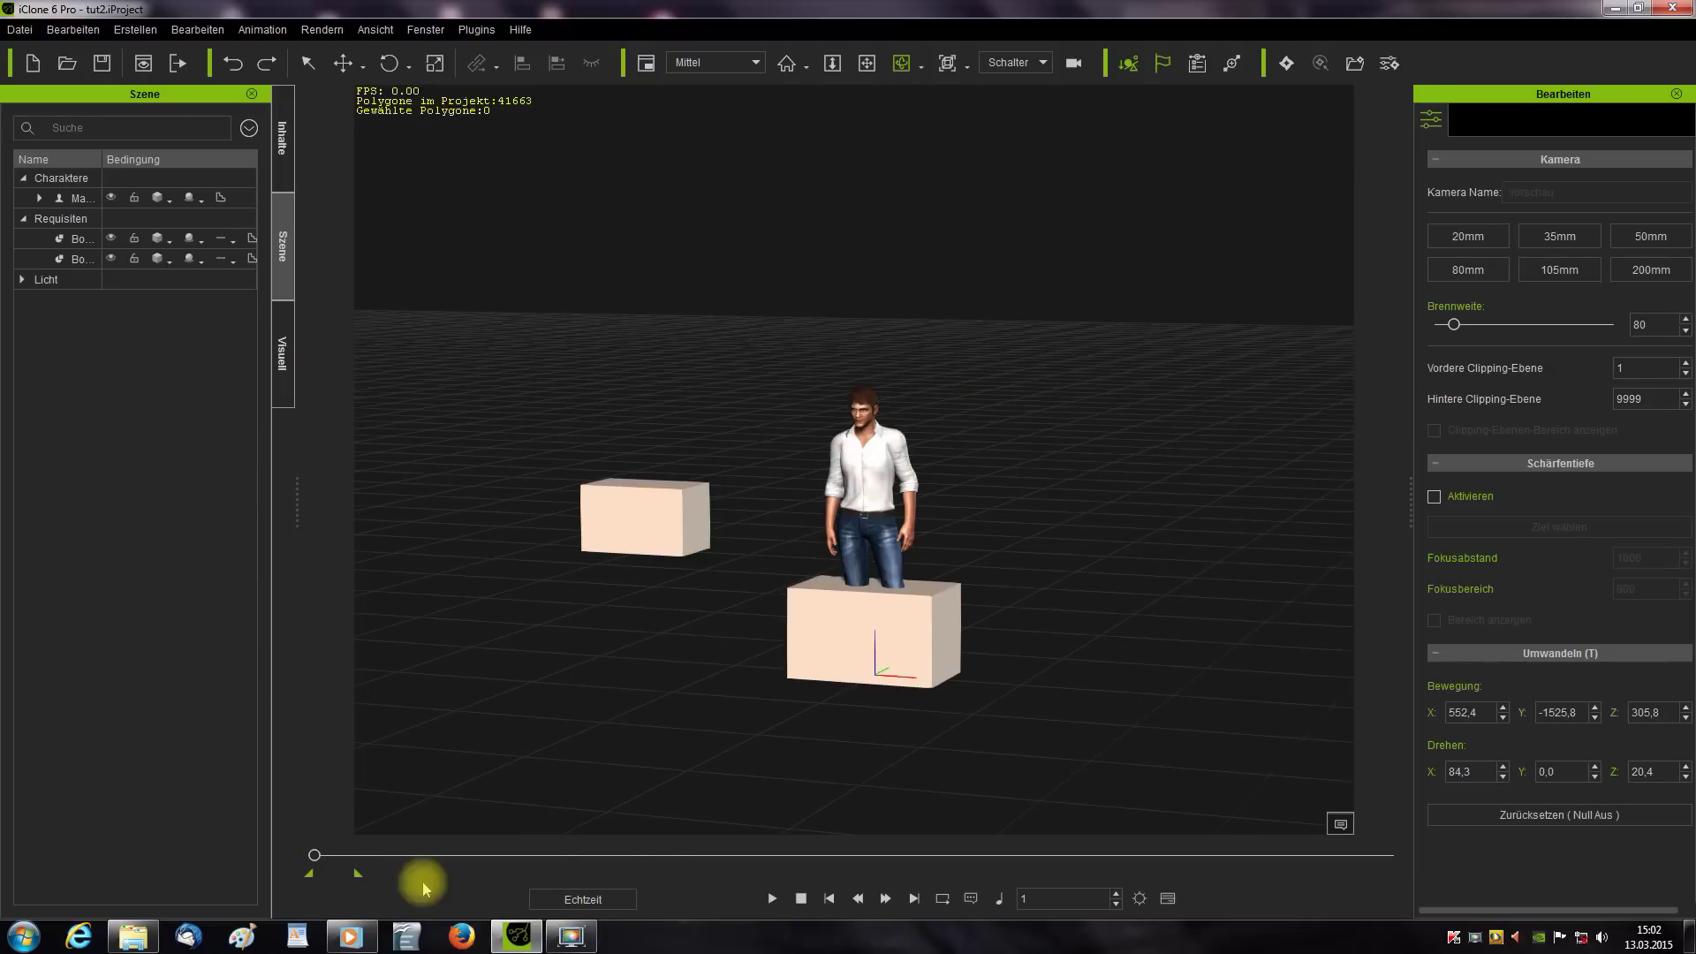
{"action": "left_click", "coordinate": [1140, 898]}
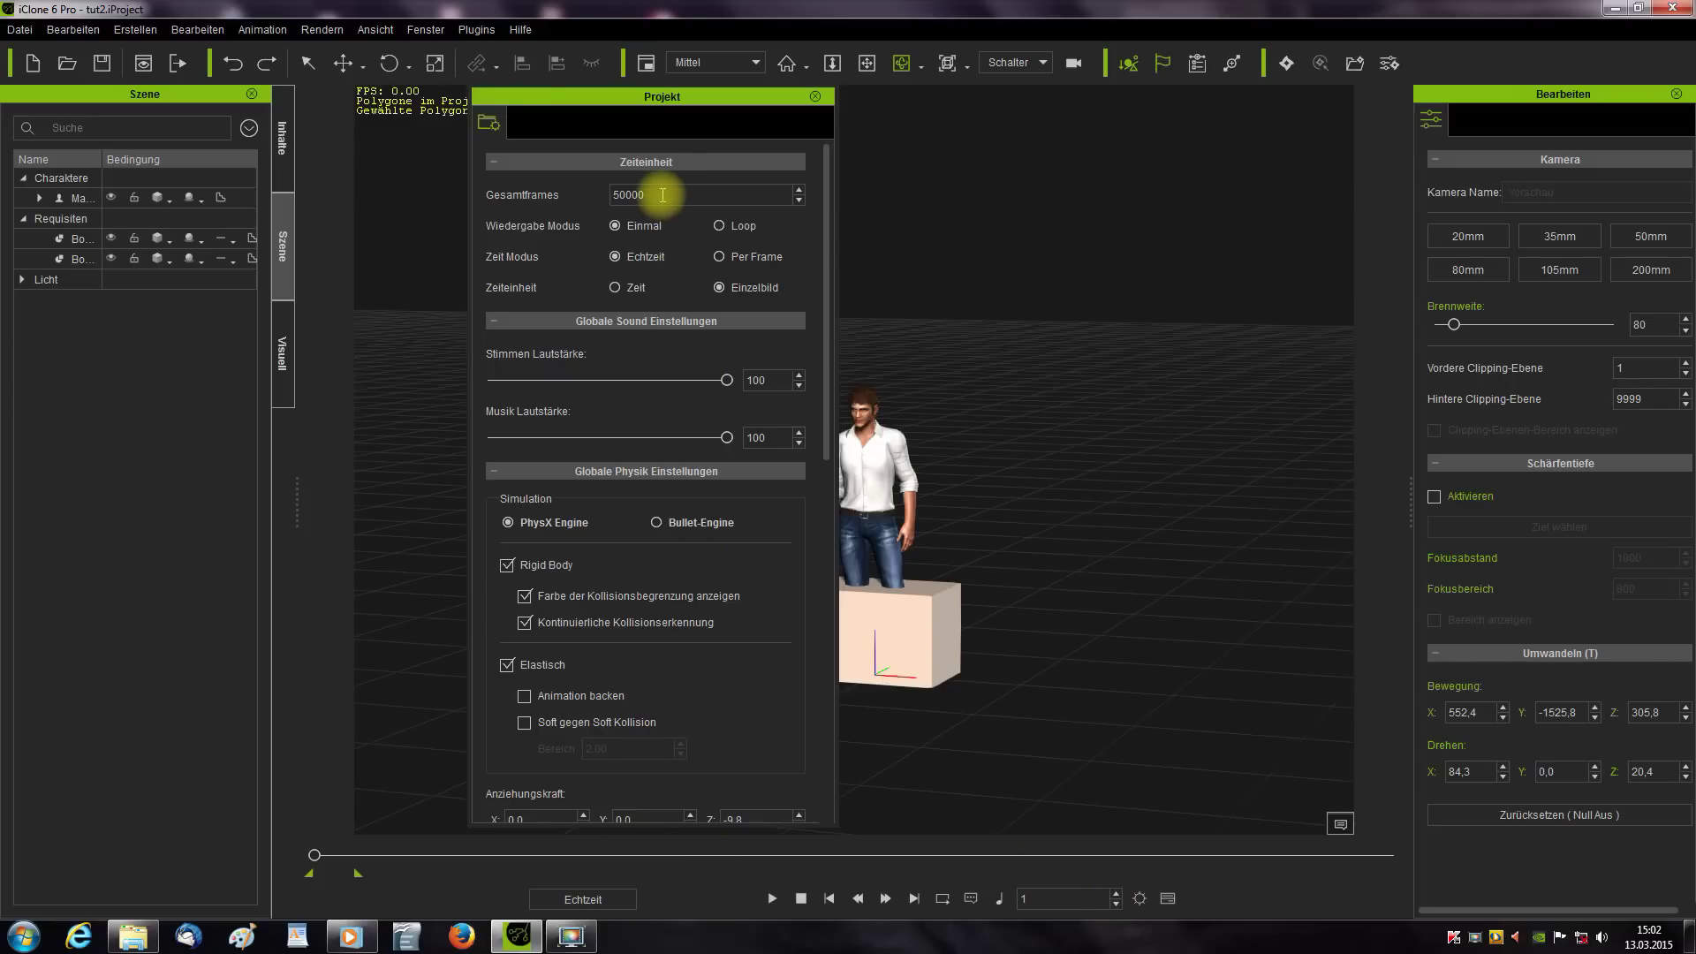
{"action": "left_click_drag", "start_coordinate": [662, 192], "coordinate": [581, 195]}
{"action": "type", "text": "18"}
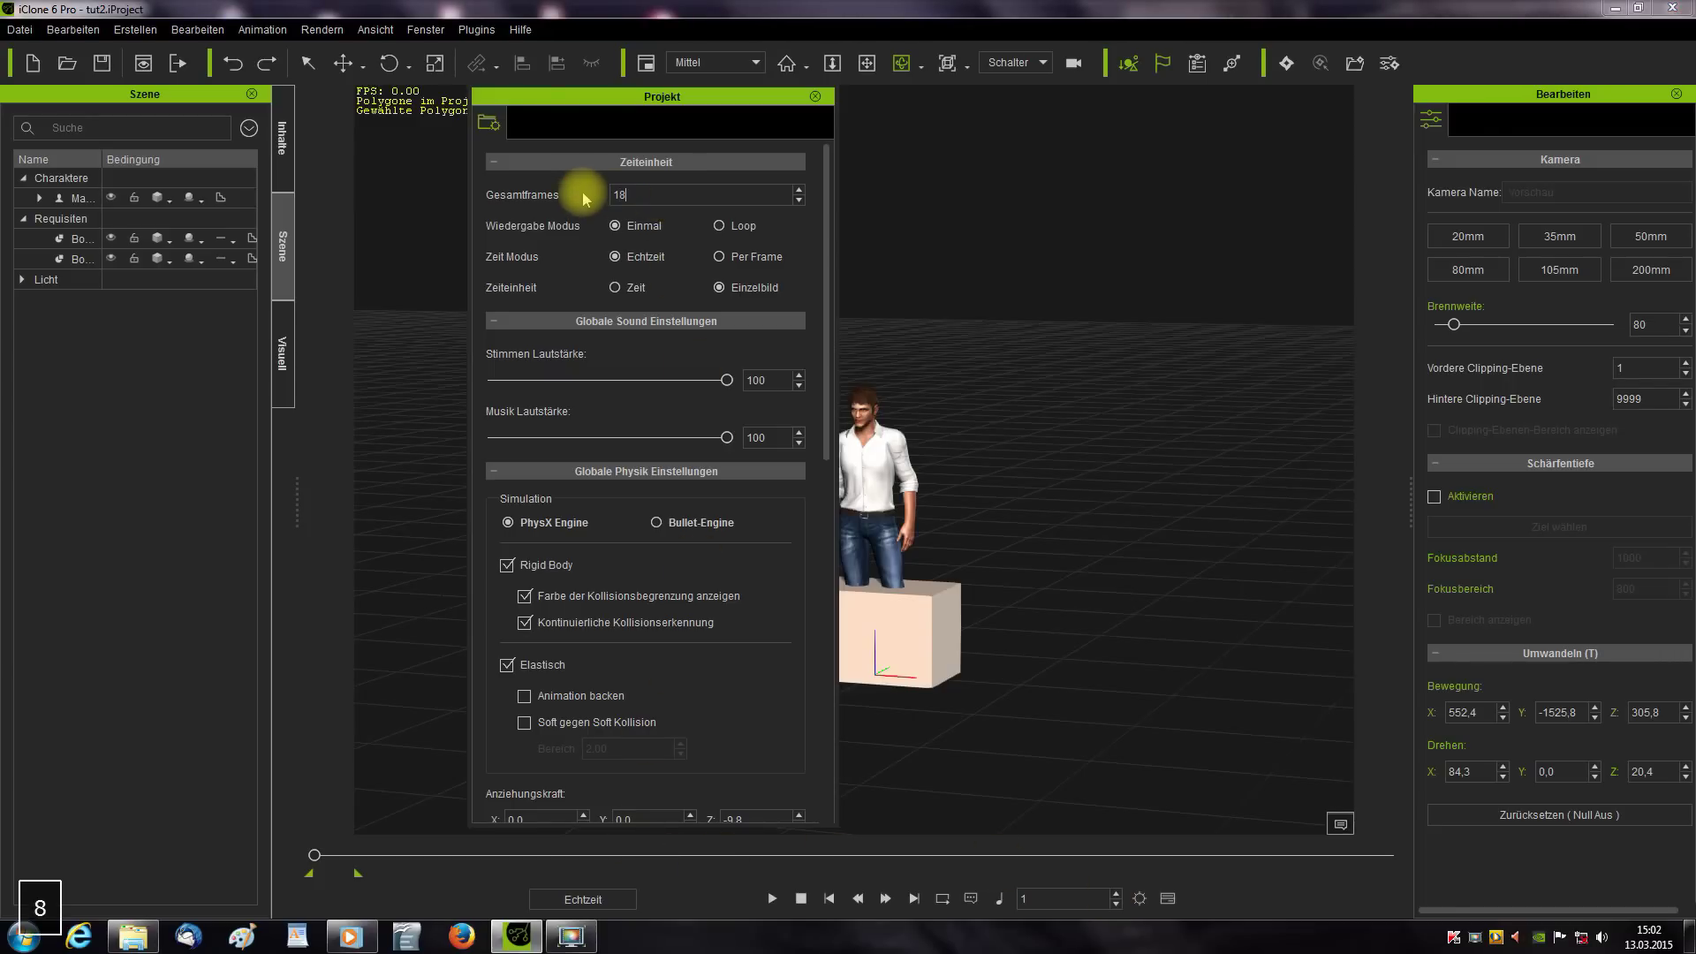
{"action": "type", "text": "00"}
{"action": "key", "text": "Return"}
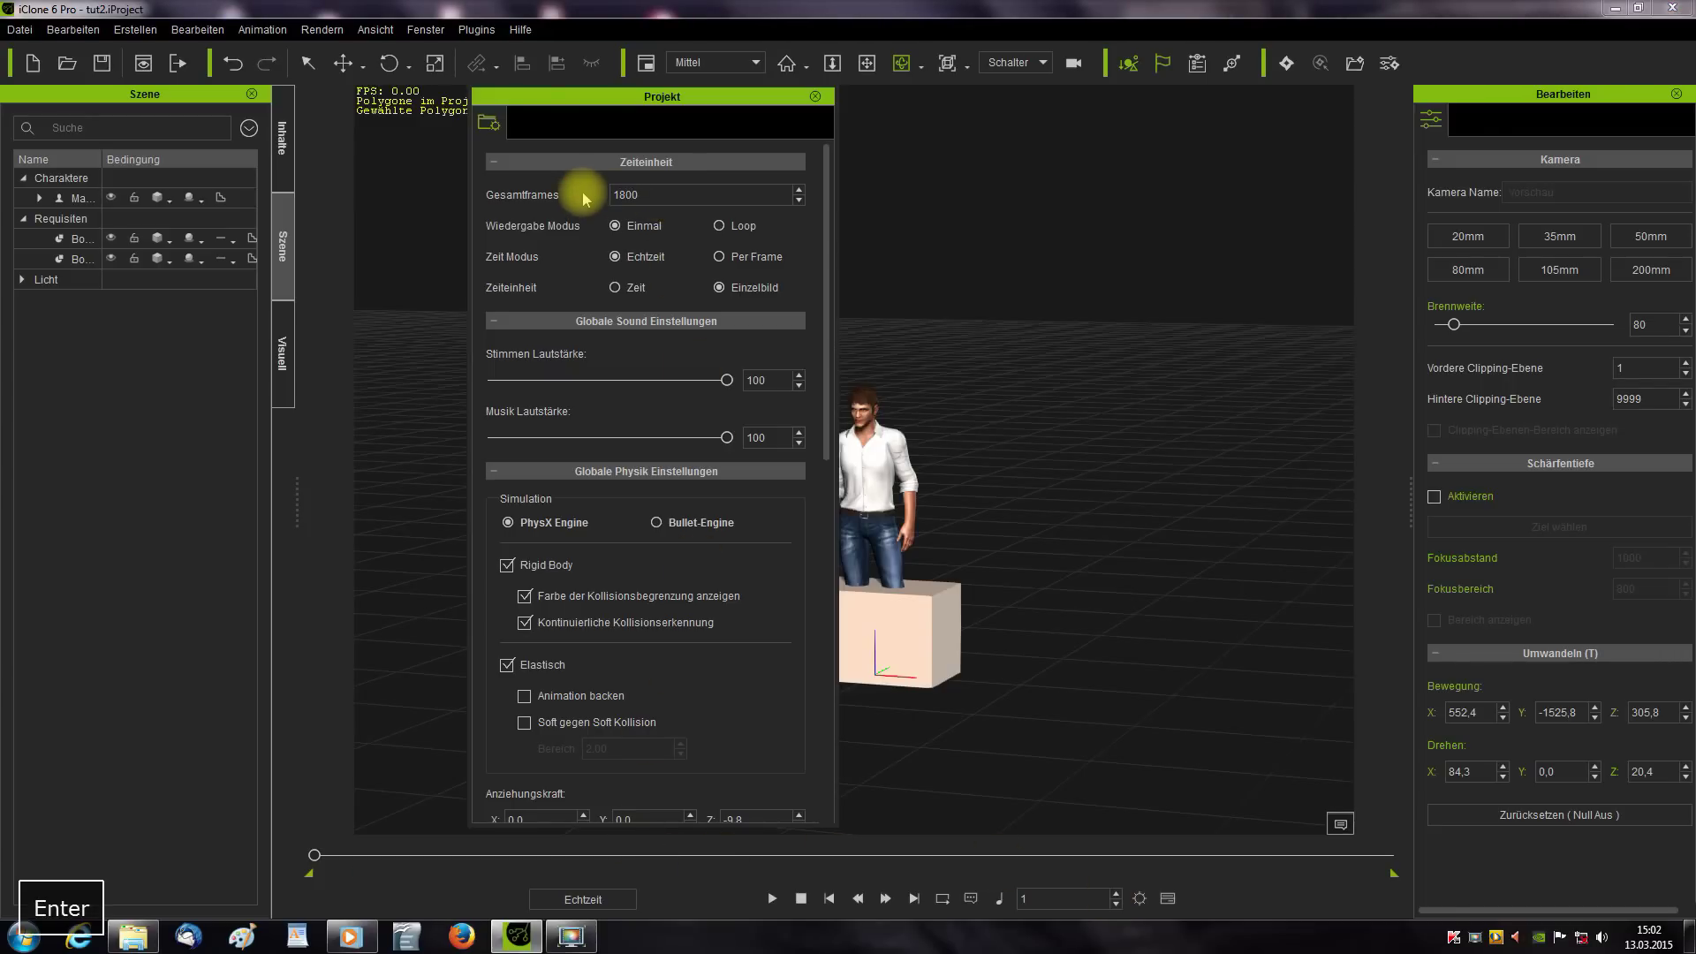
{"action": "left_click", "coordinate": [815, 96]}
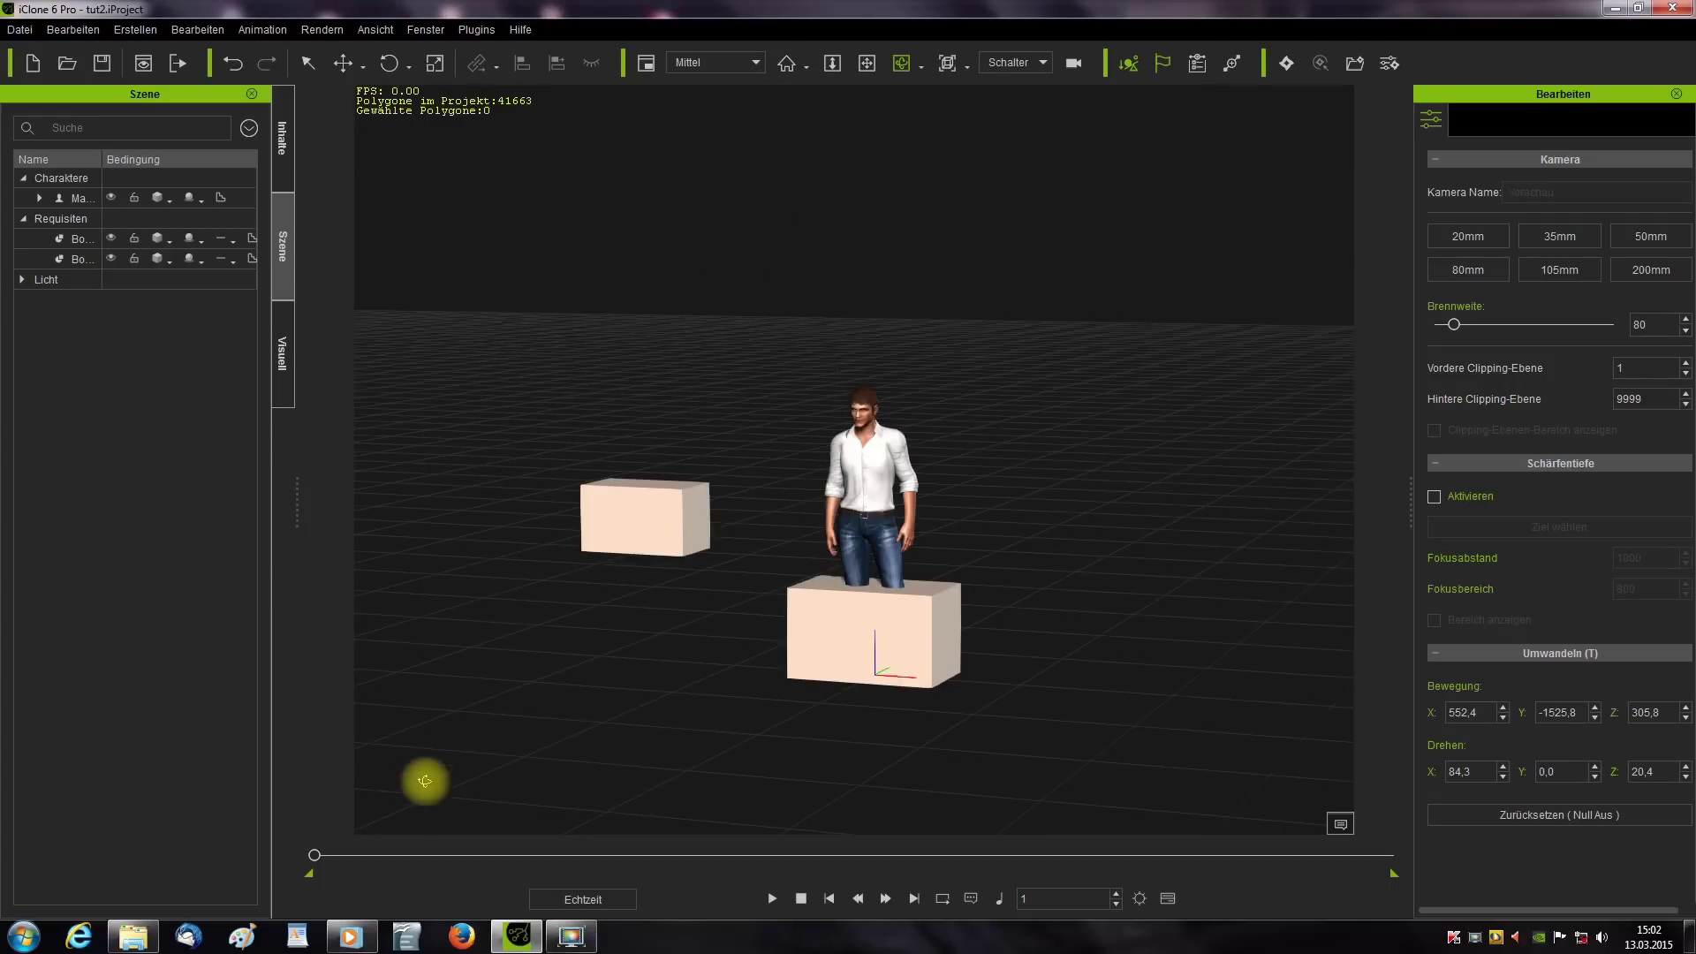
{"action": "left_click_drag", "start_coordinate": [316, 855], "coordinate": [431, 834]}
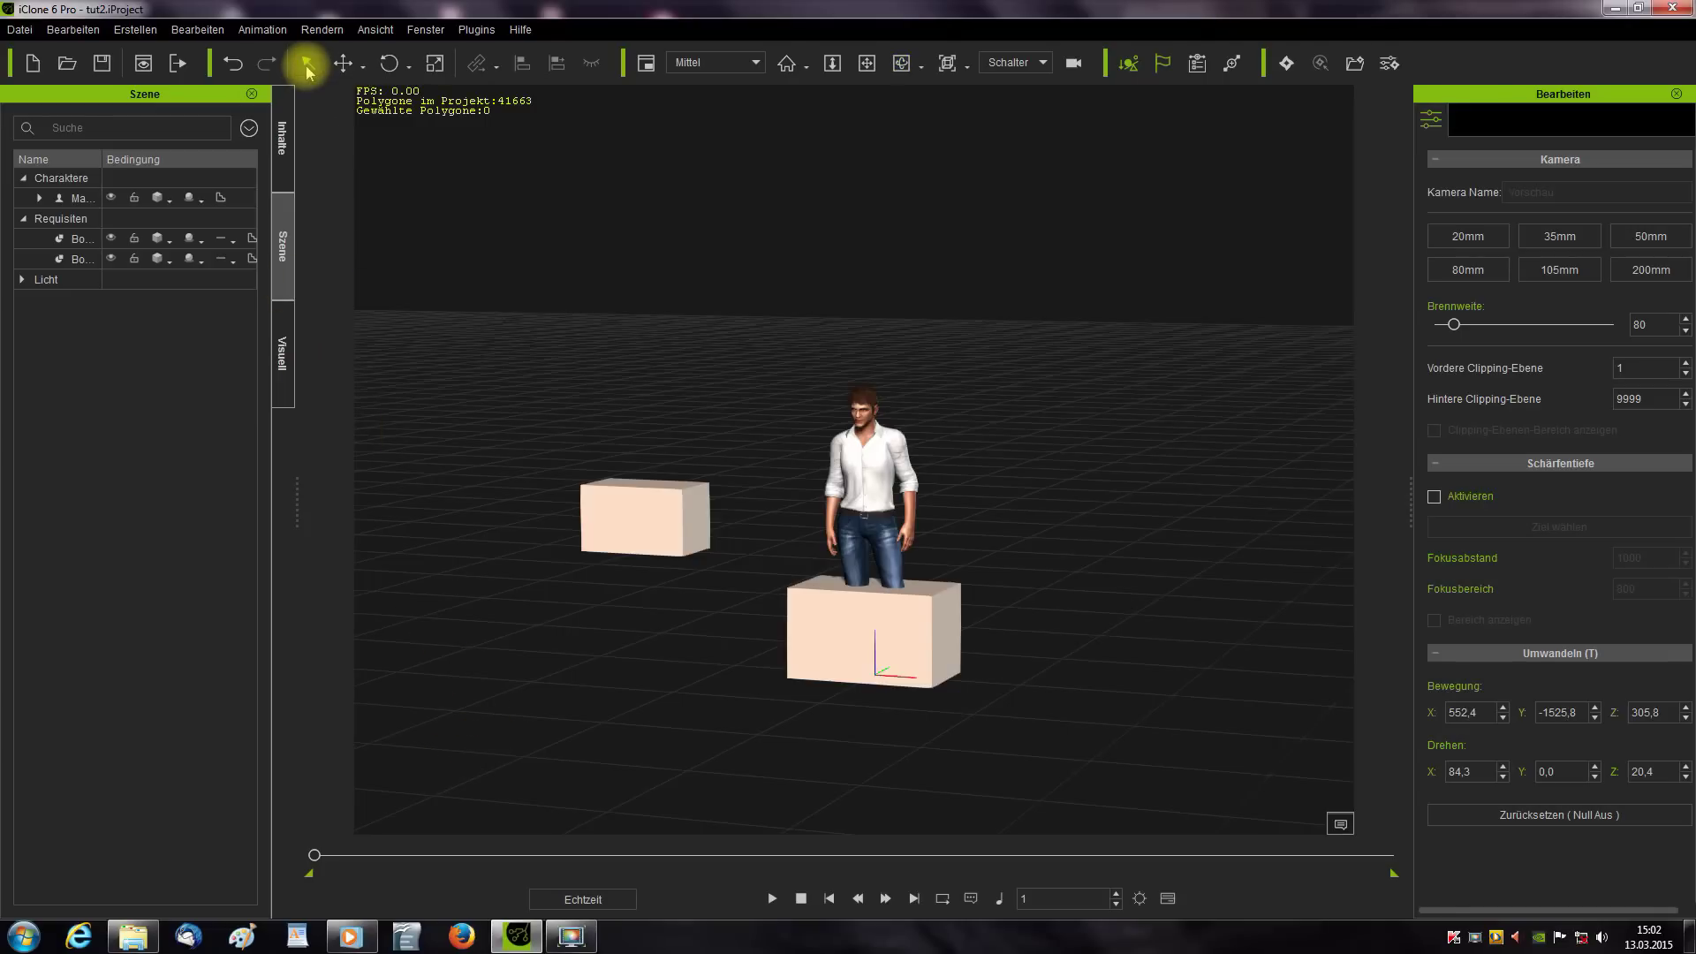
- Select the two boxes and the character individually in the viewport, and each box from the scene list
{"action": "left_click", "coordinate": [658, 519]}
{"action": "left_click", "coordinate": [824, 621]}
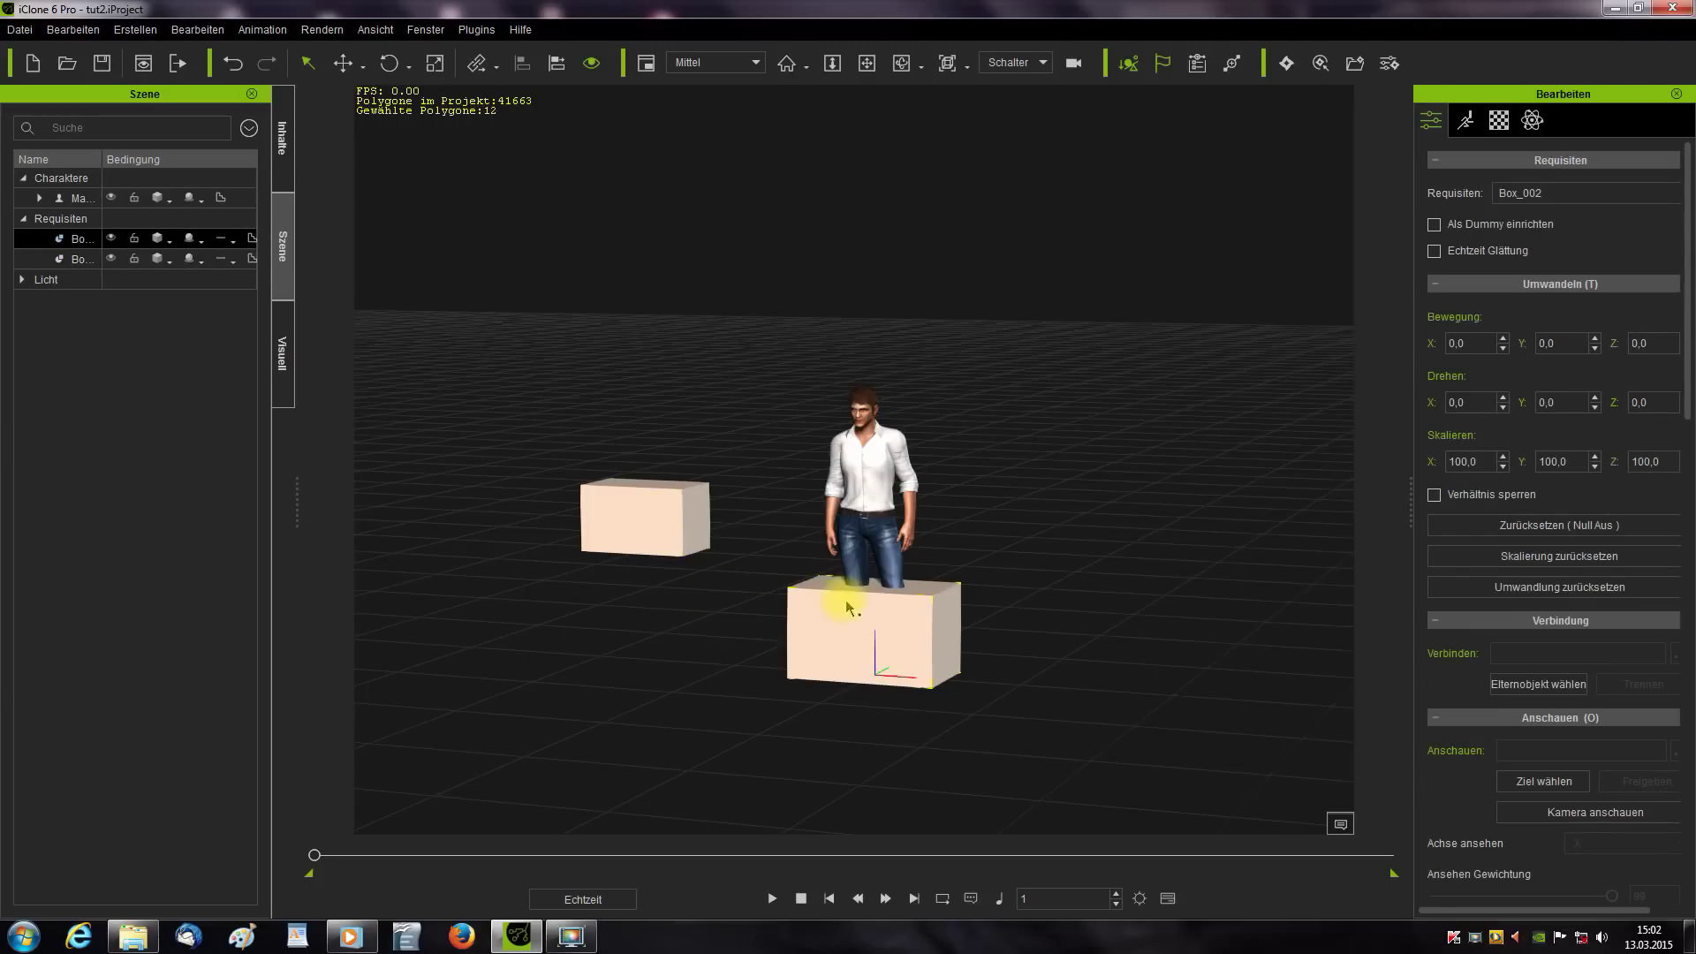
{"action": "left_click", "coordinate": [867, 468]}
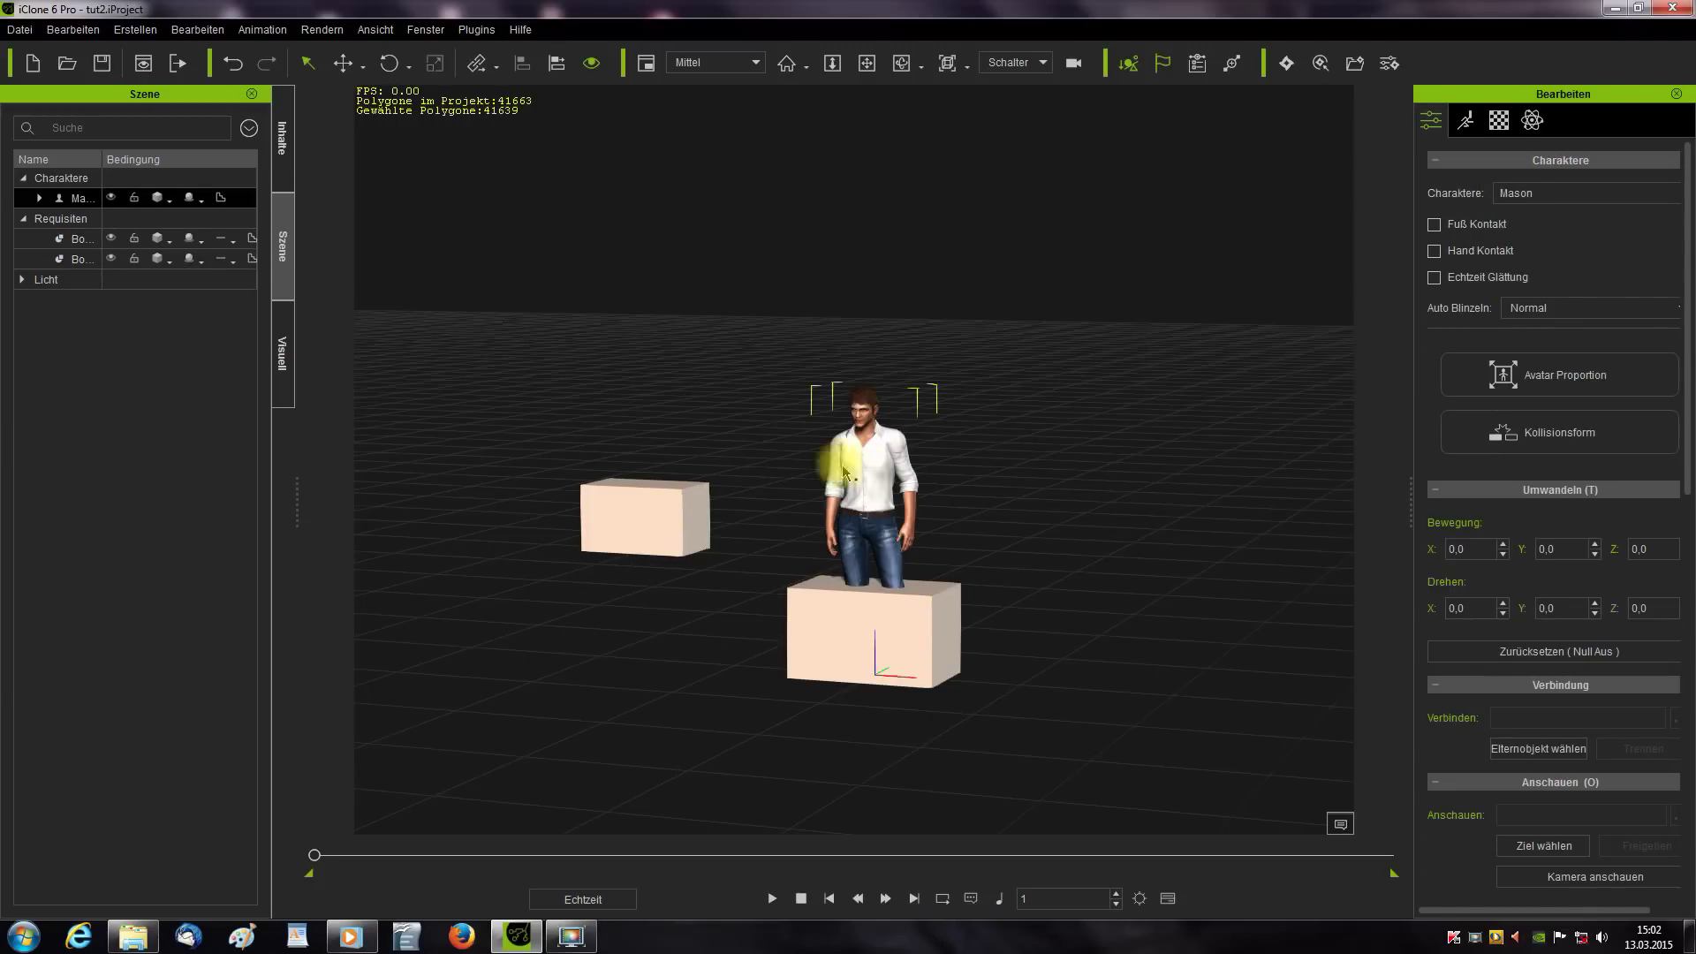
{"action": "left_click", "coordinate": [62, 238]}
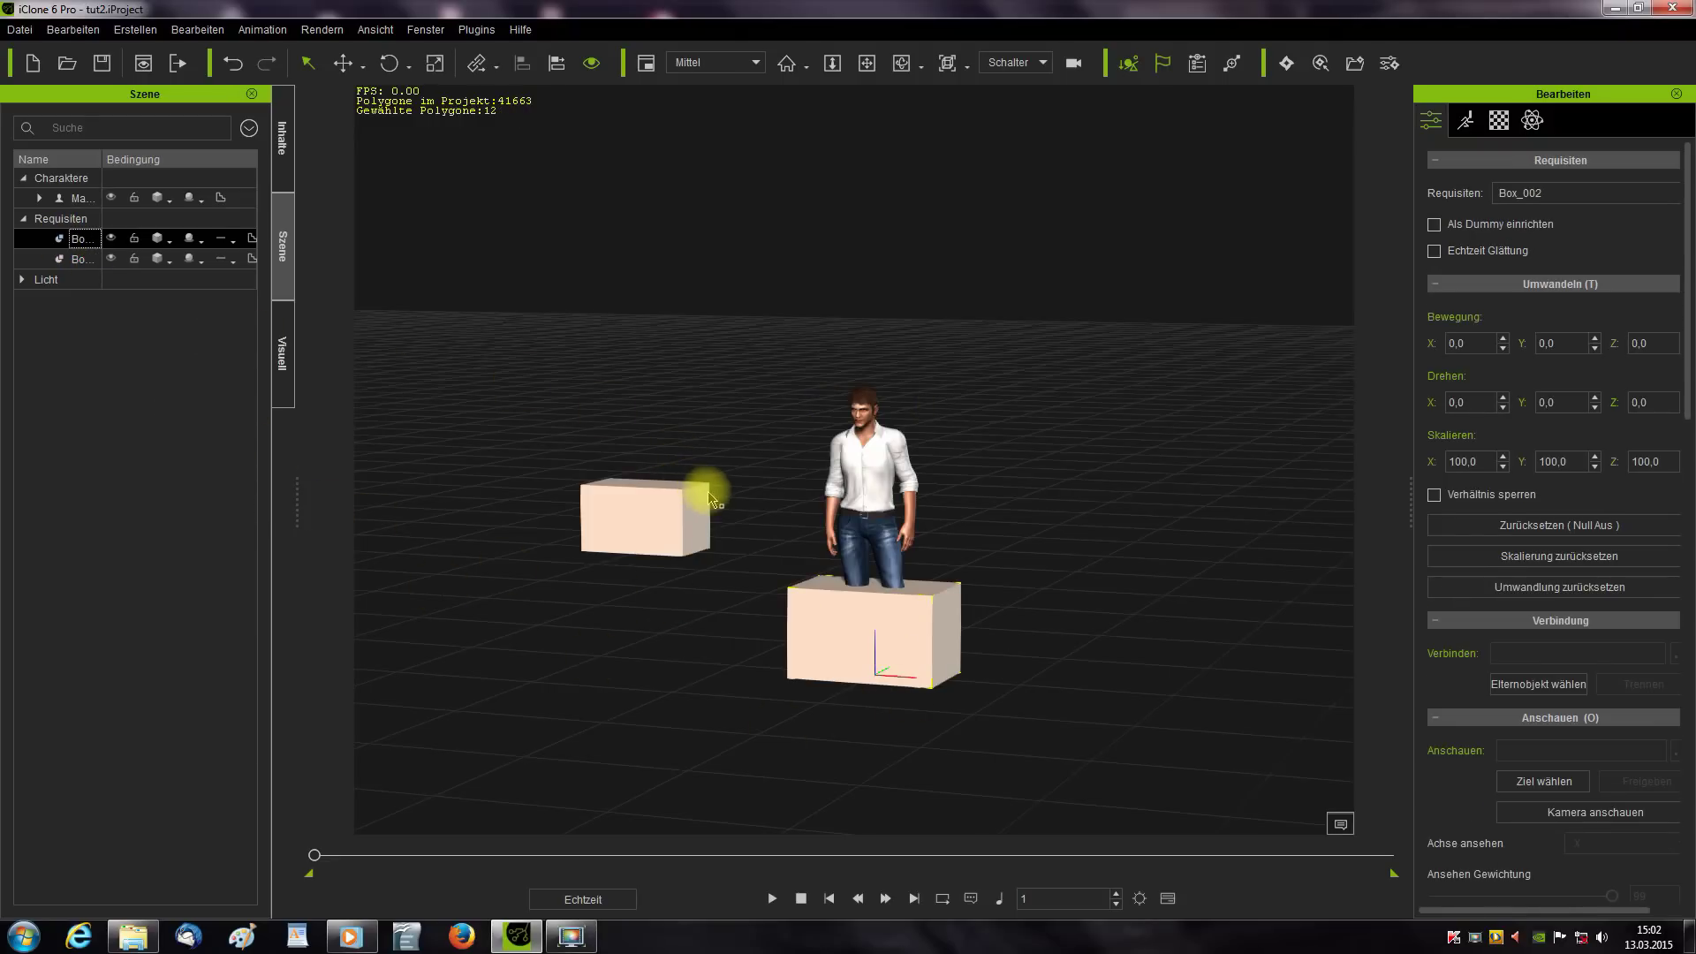
{"action": "left_click", "coordinate": [87, 259], "text": "ctrl"}
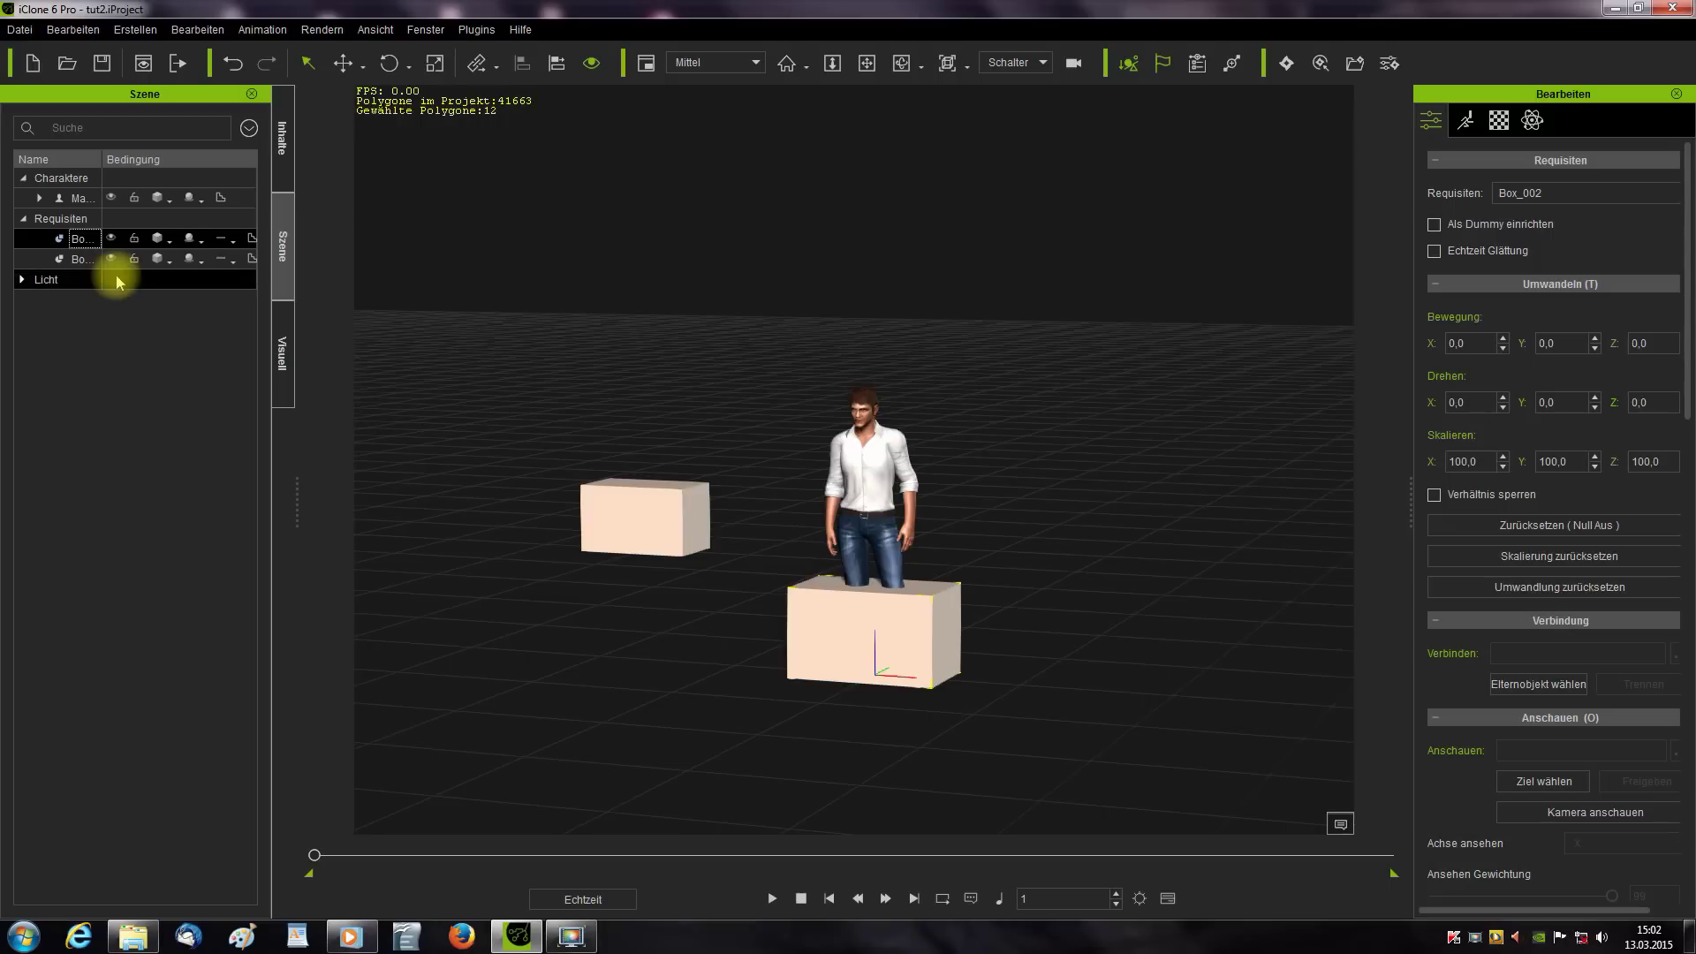
{"action": "left_click", "coordinate": [81, 261]}
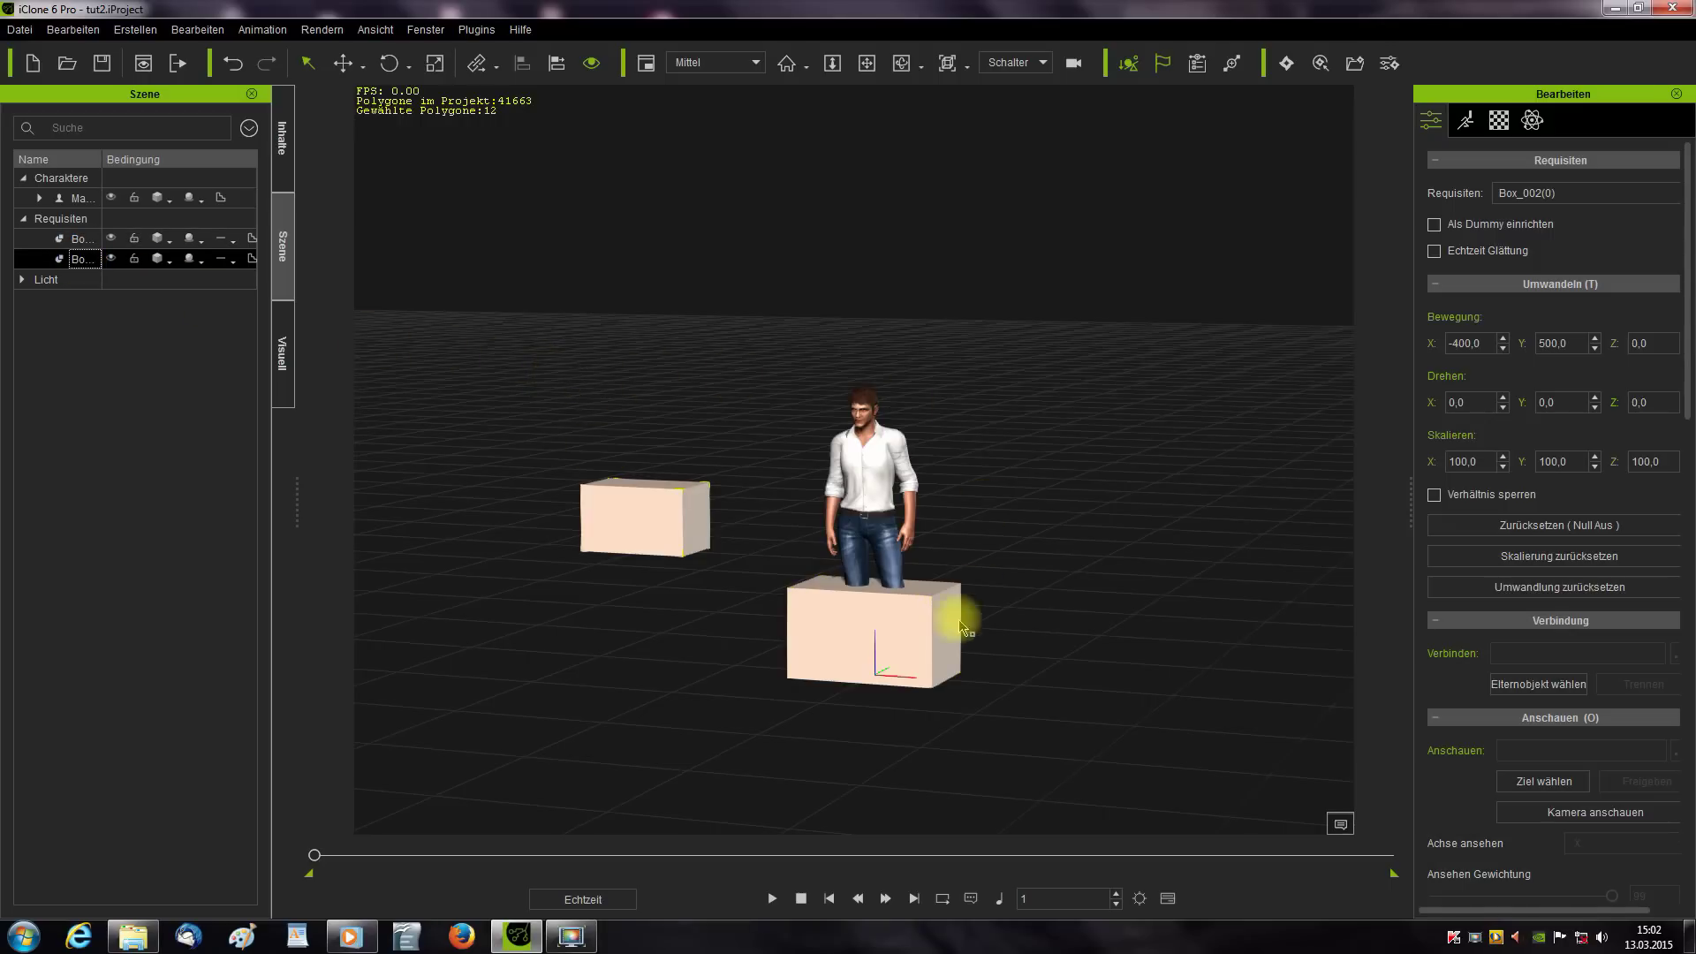
- Select both boxes and the character together with a selection frame, reselect only the character and activate the Move tool
{"action": "left_click_drag", "start_coordinate": [519, 330], "coordinate": [1068, 735]}
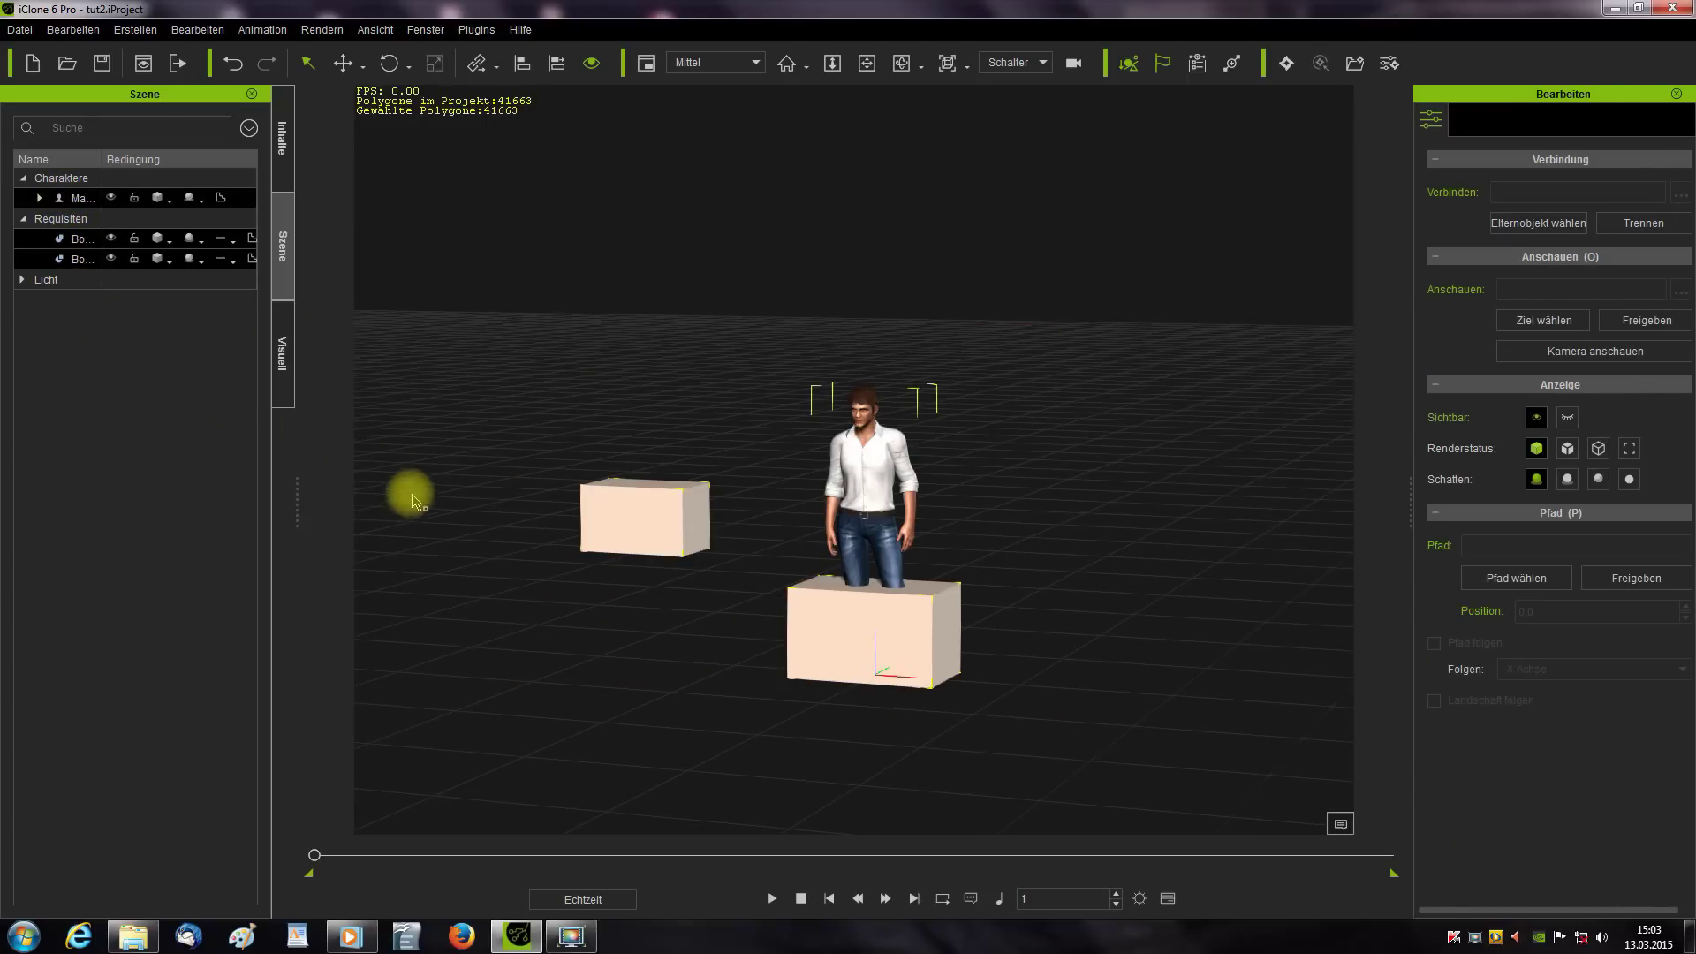
{"action": "left_click", "coordinate": [884, 497]}
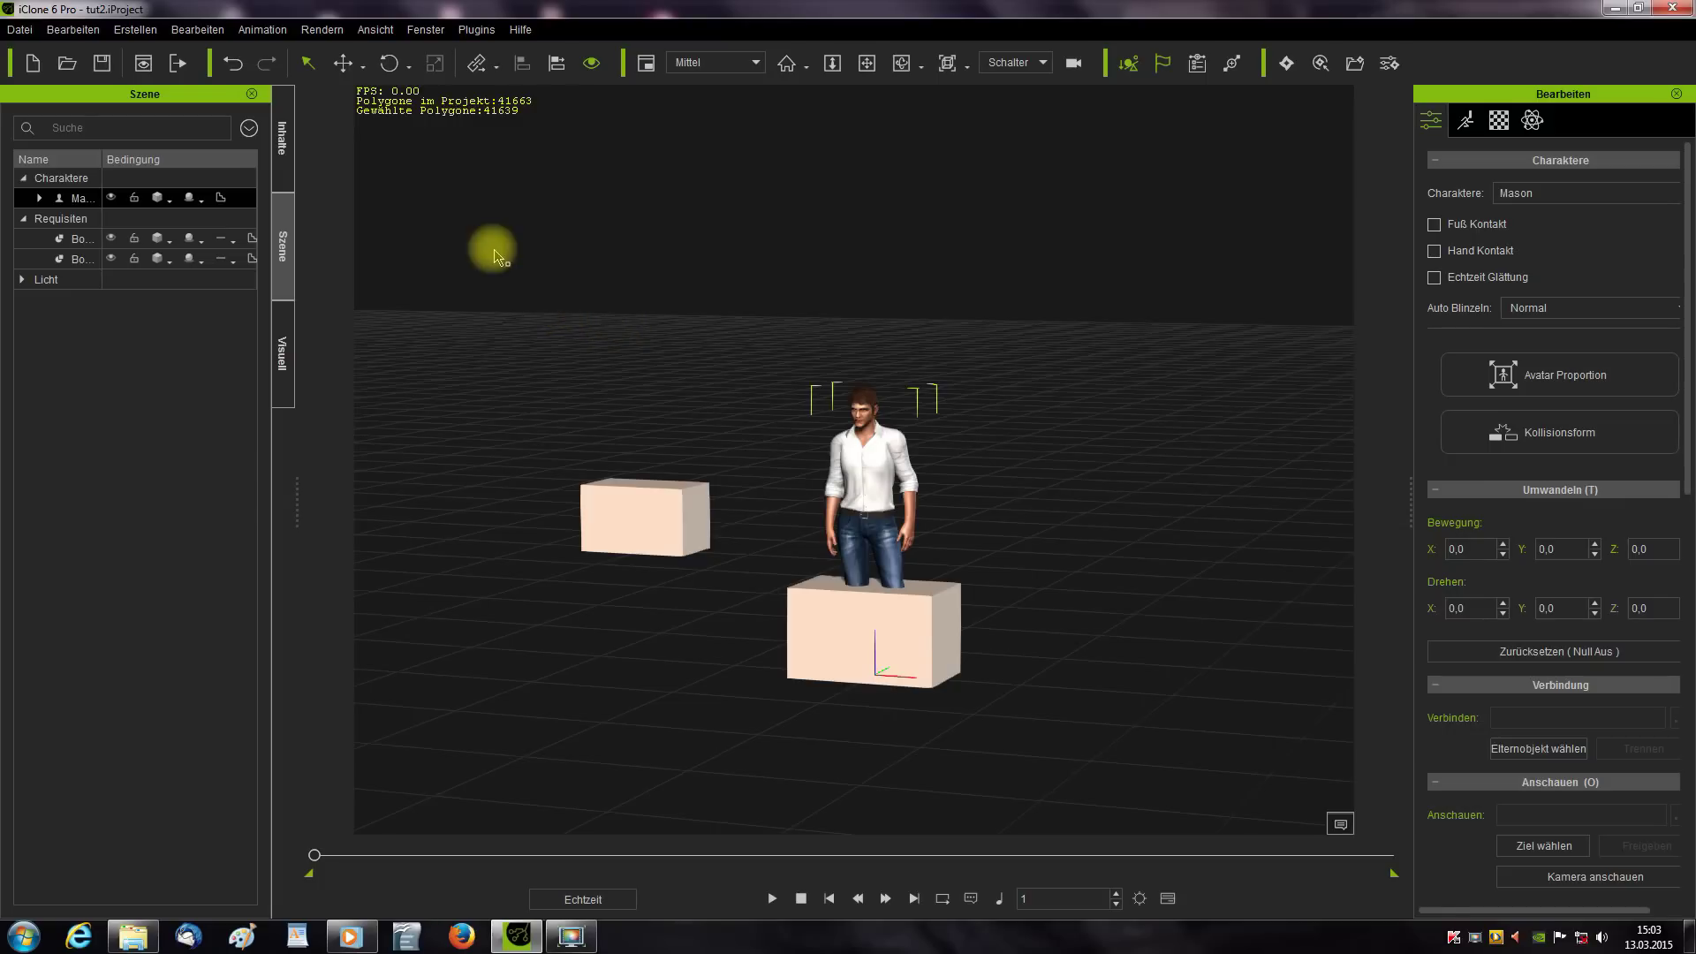
{"action": "left_click", "coordinate": [343, 63]}
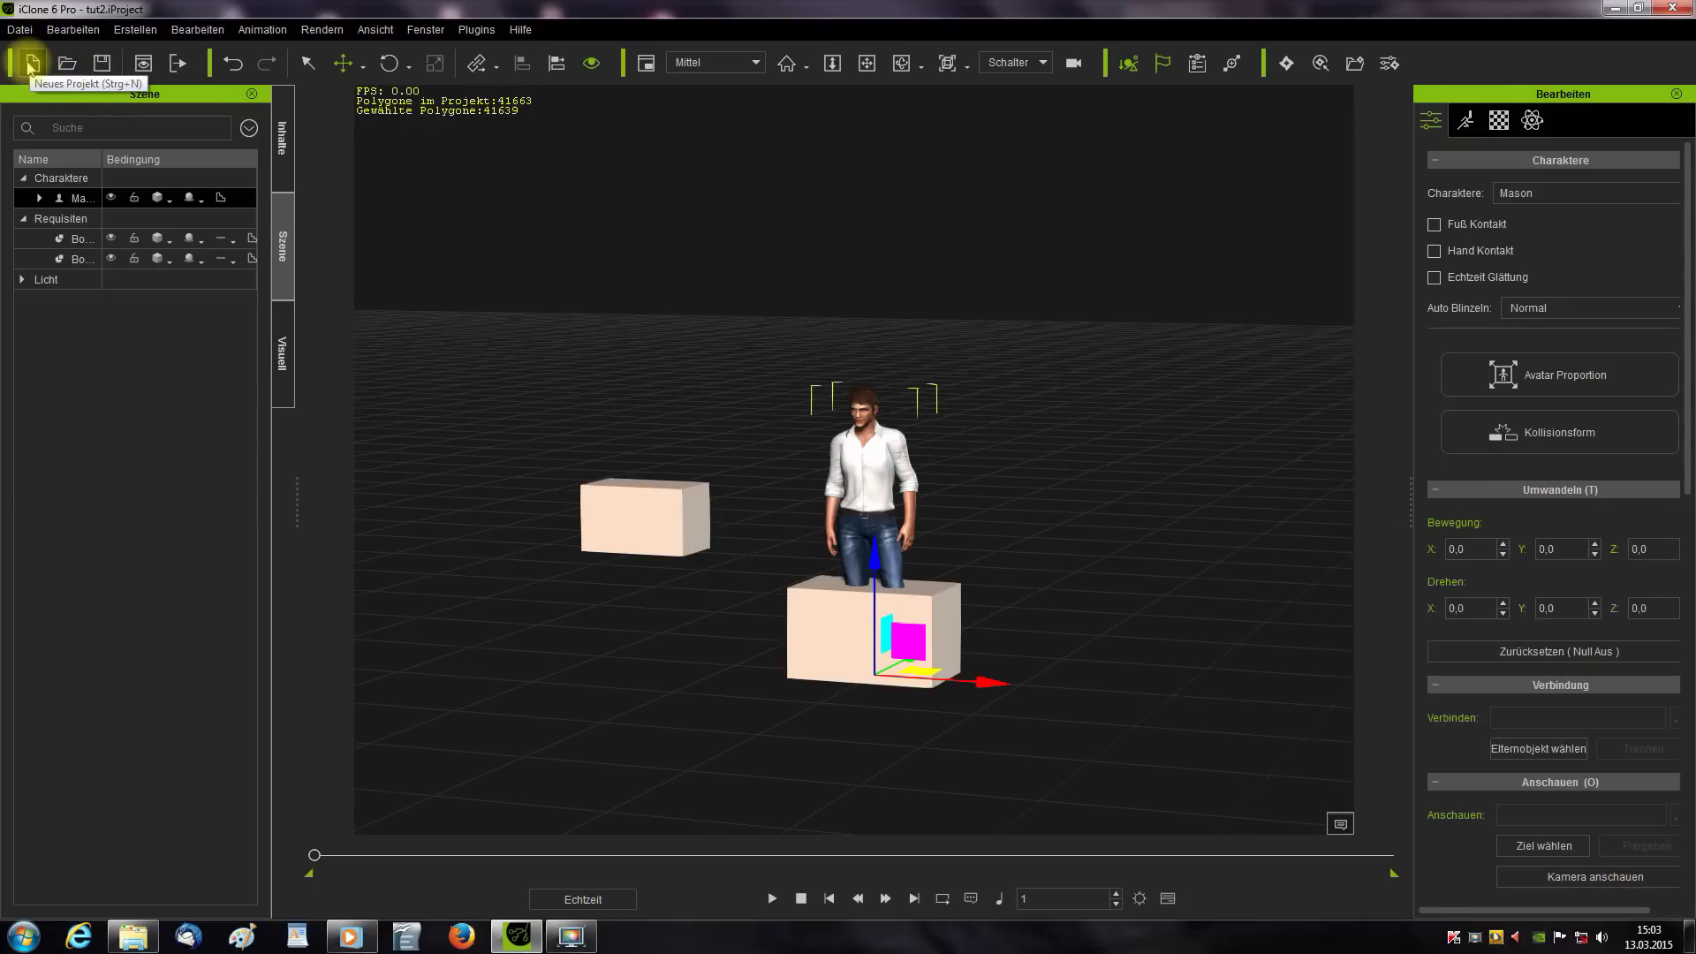
- Save the current project and save it again under the new file name ttutorial
{"action": "left_click", "coordinate": [100, 64]}
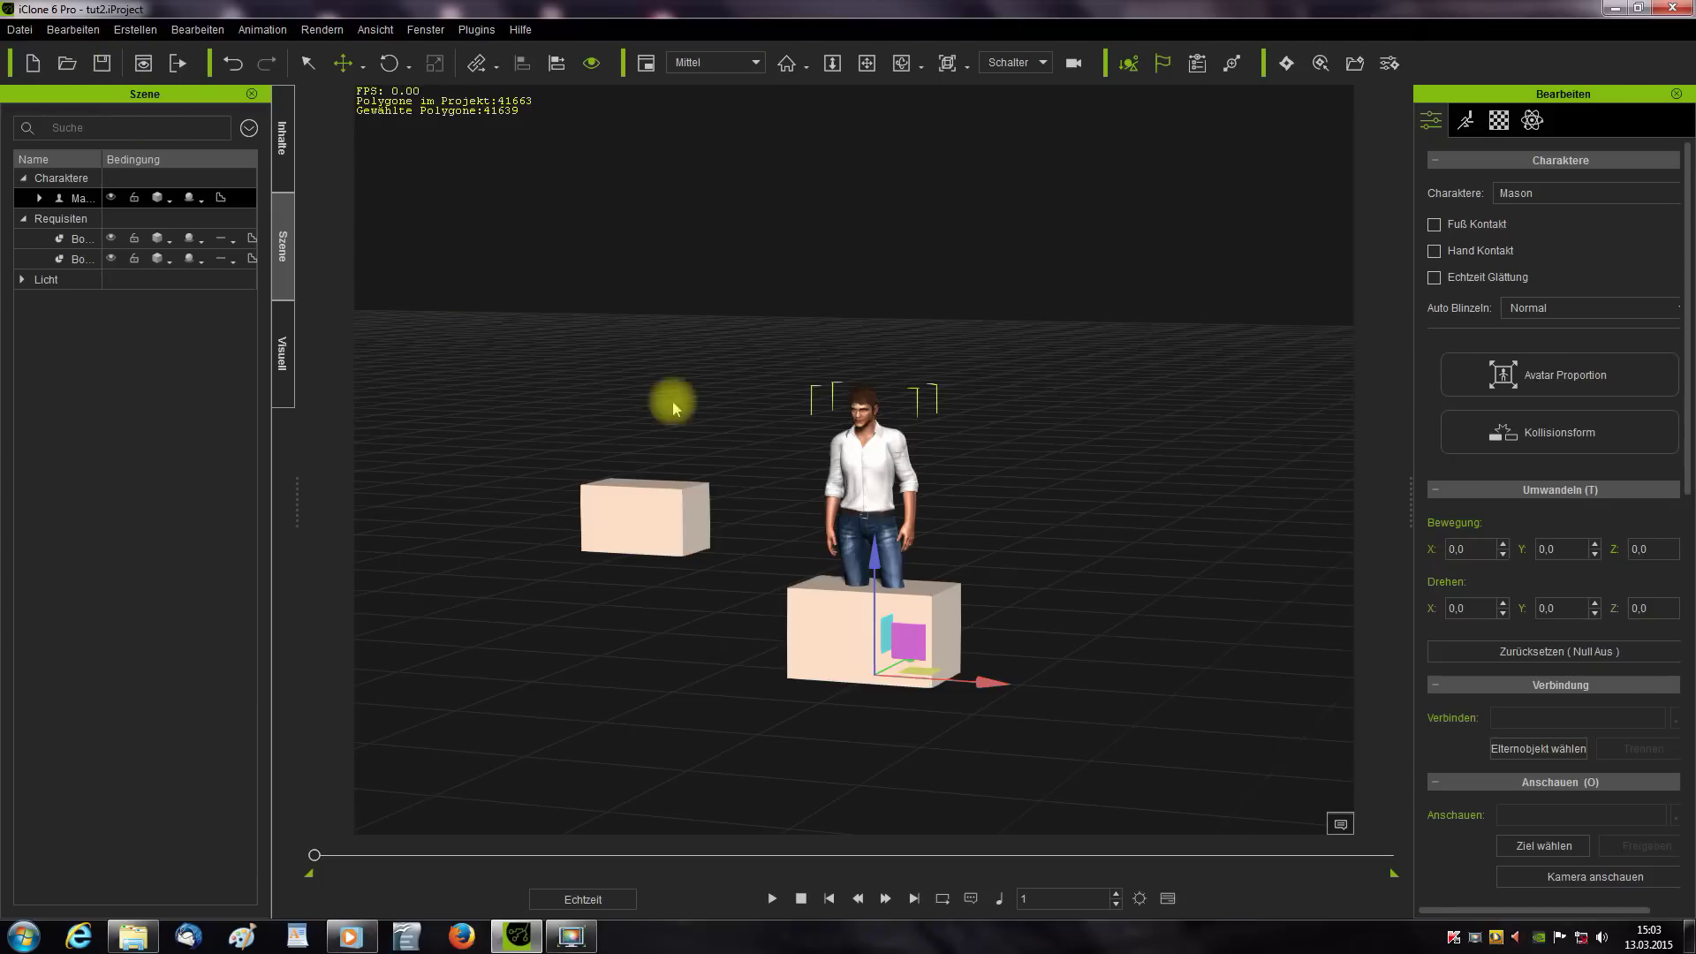
{"action": "left_click", "coordinate": [21, 30]}
{"action": "left_click", "coordinate": [70, 125]}
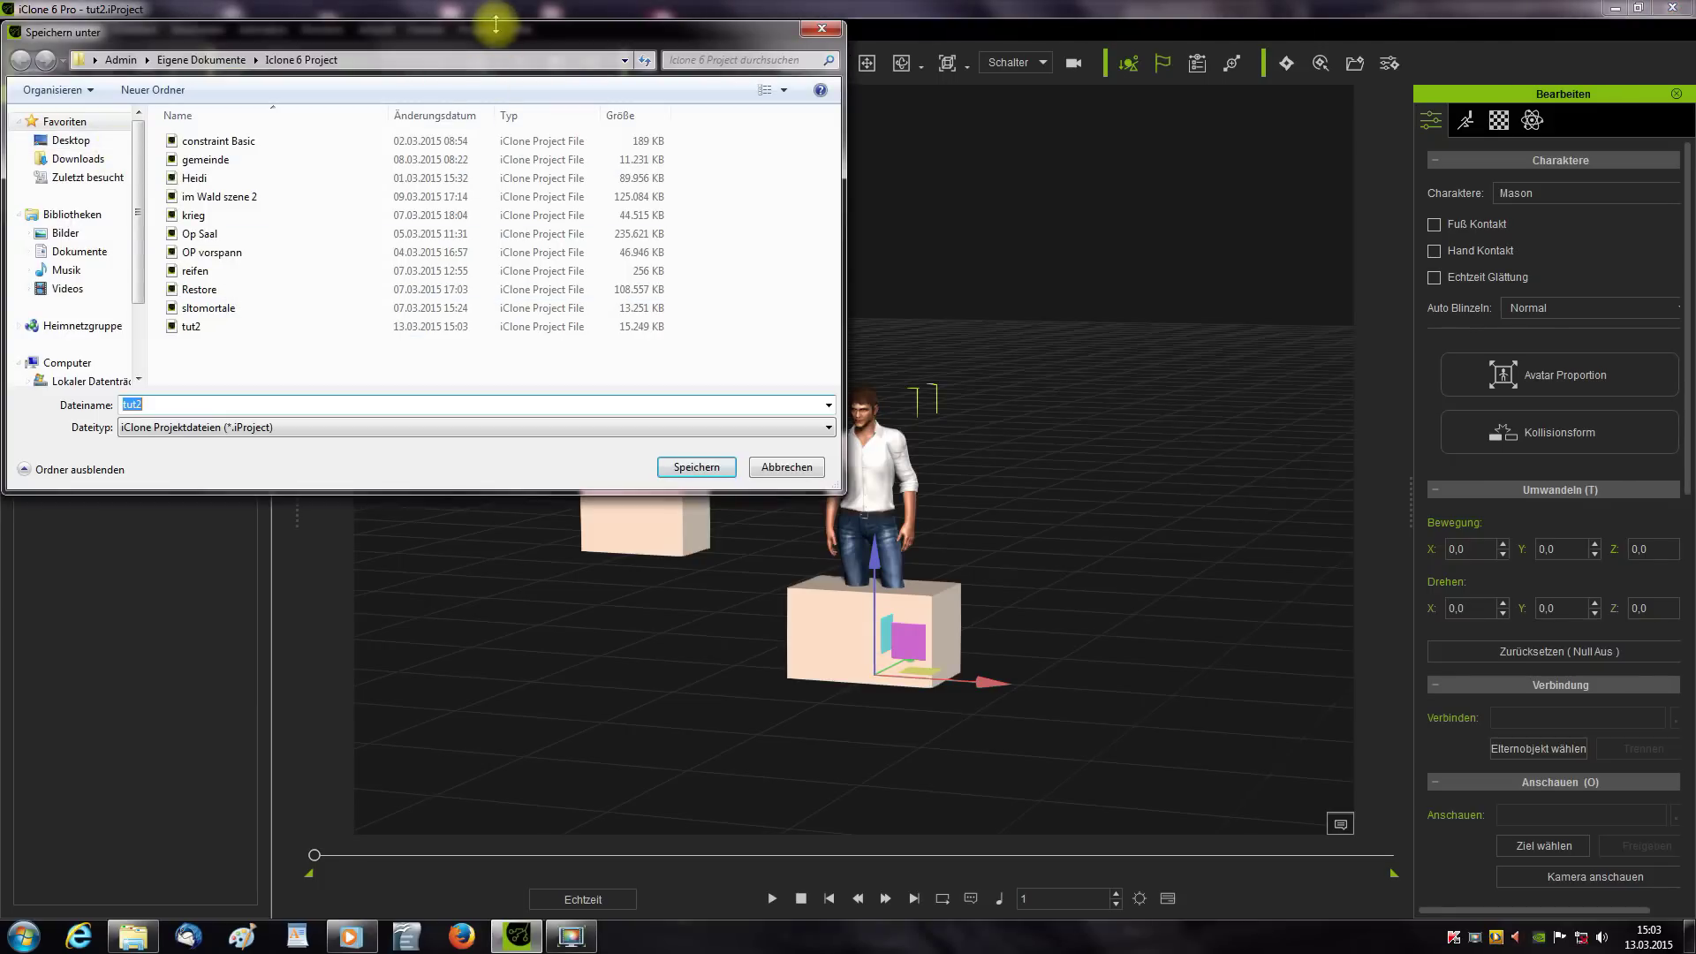
{"action": "left_click_drag", "start_coordinate": [496, 39], "coordinate": [655, 40]}
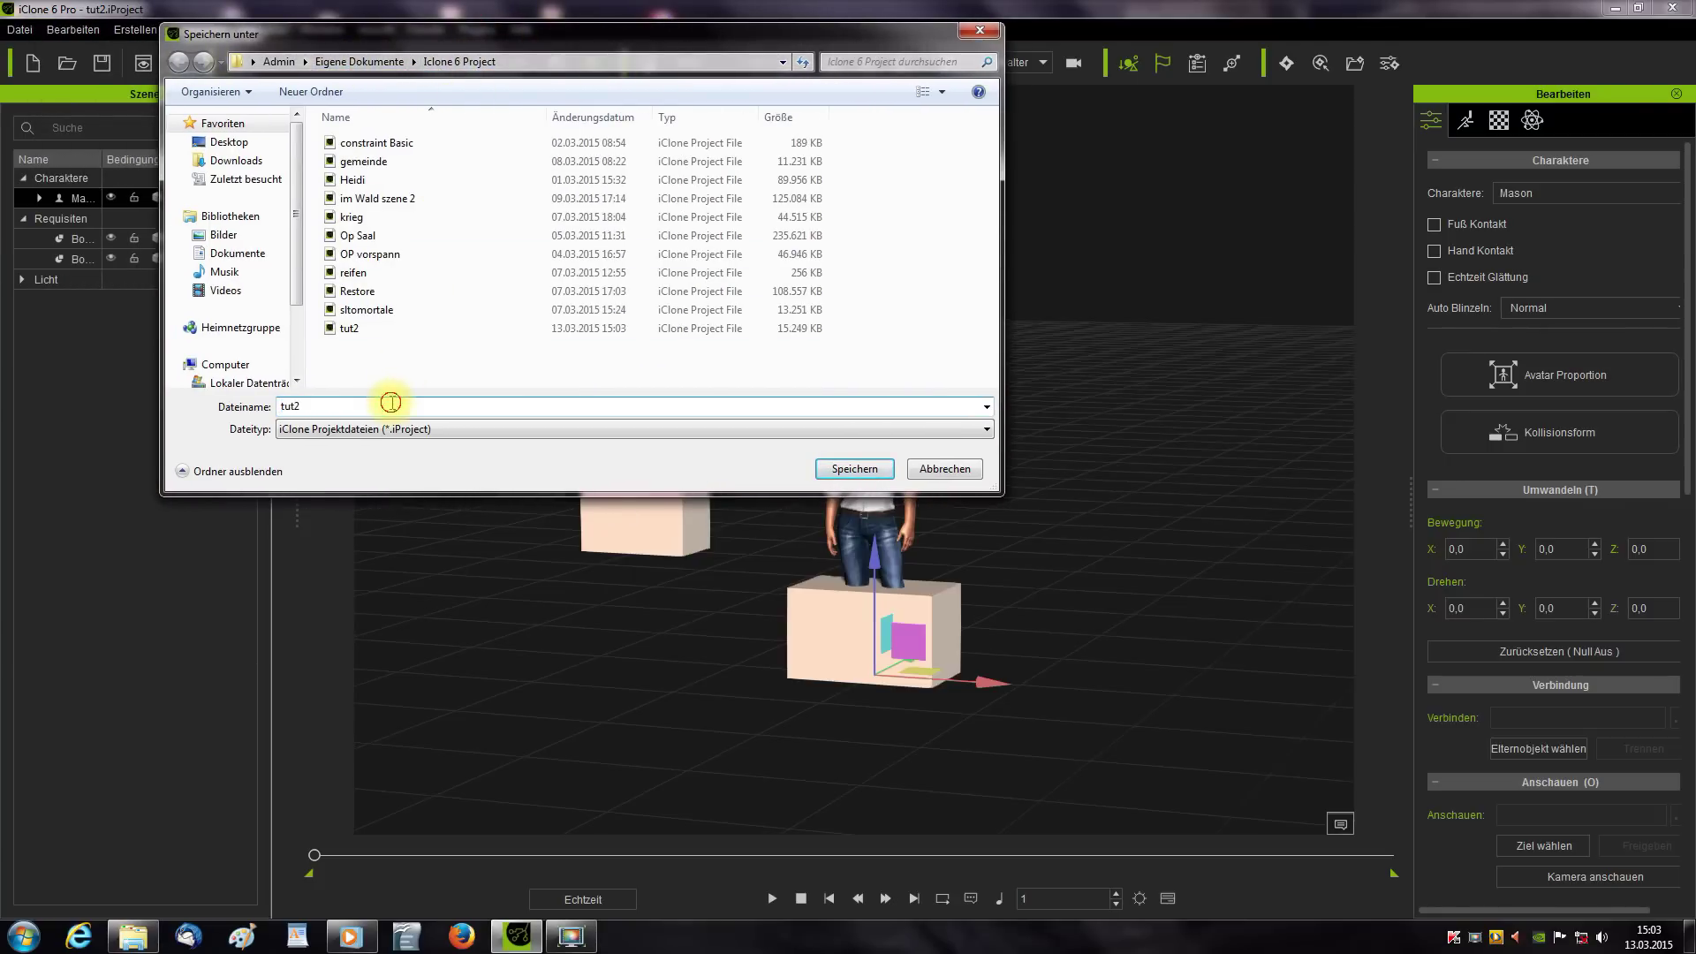
{"action": "key", "text": "BackSpace"}
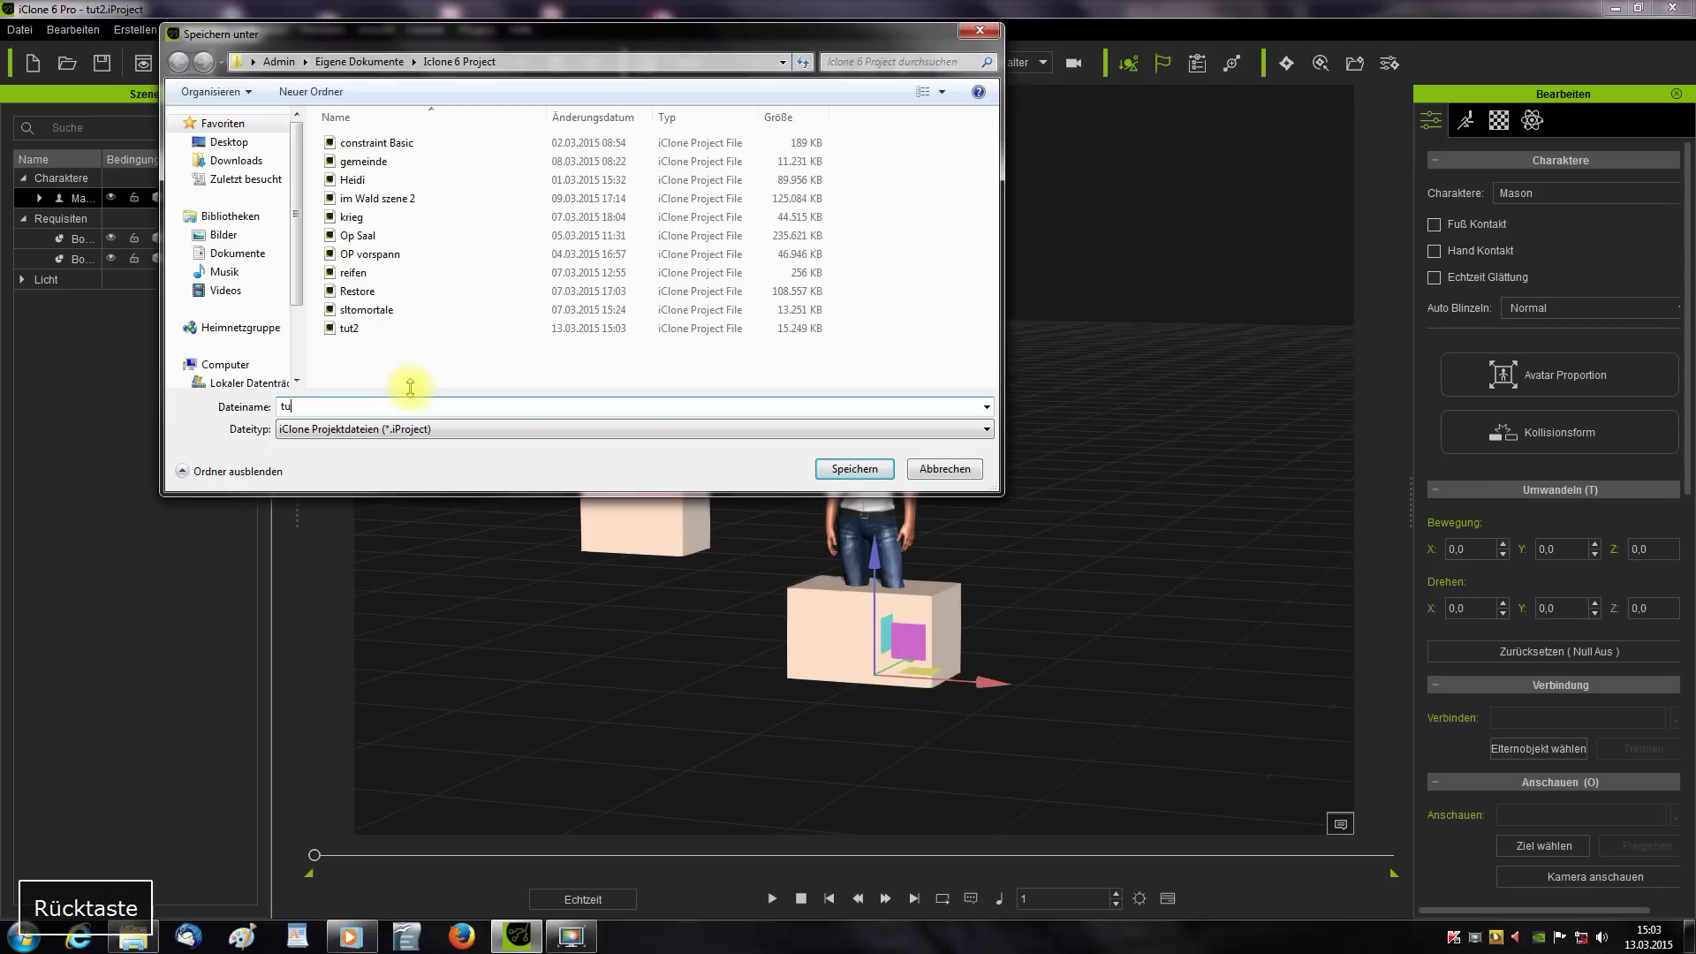
{"action": "type", "text": "ttutorial"}
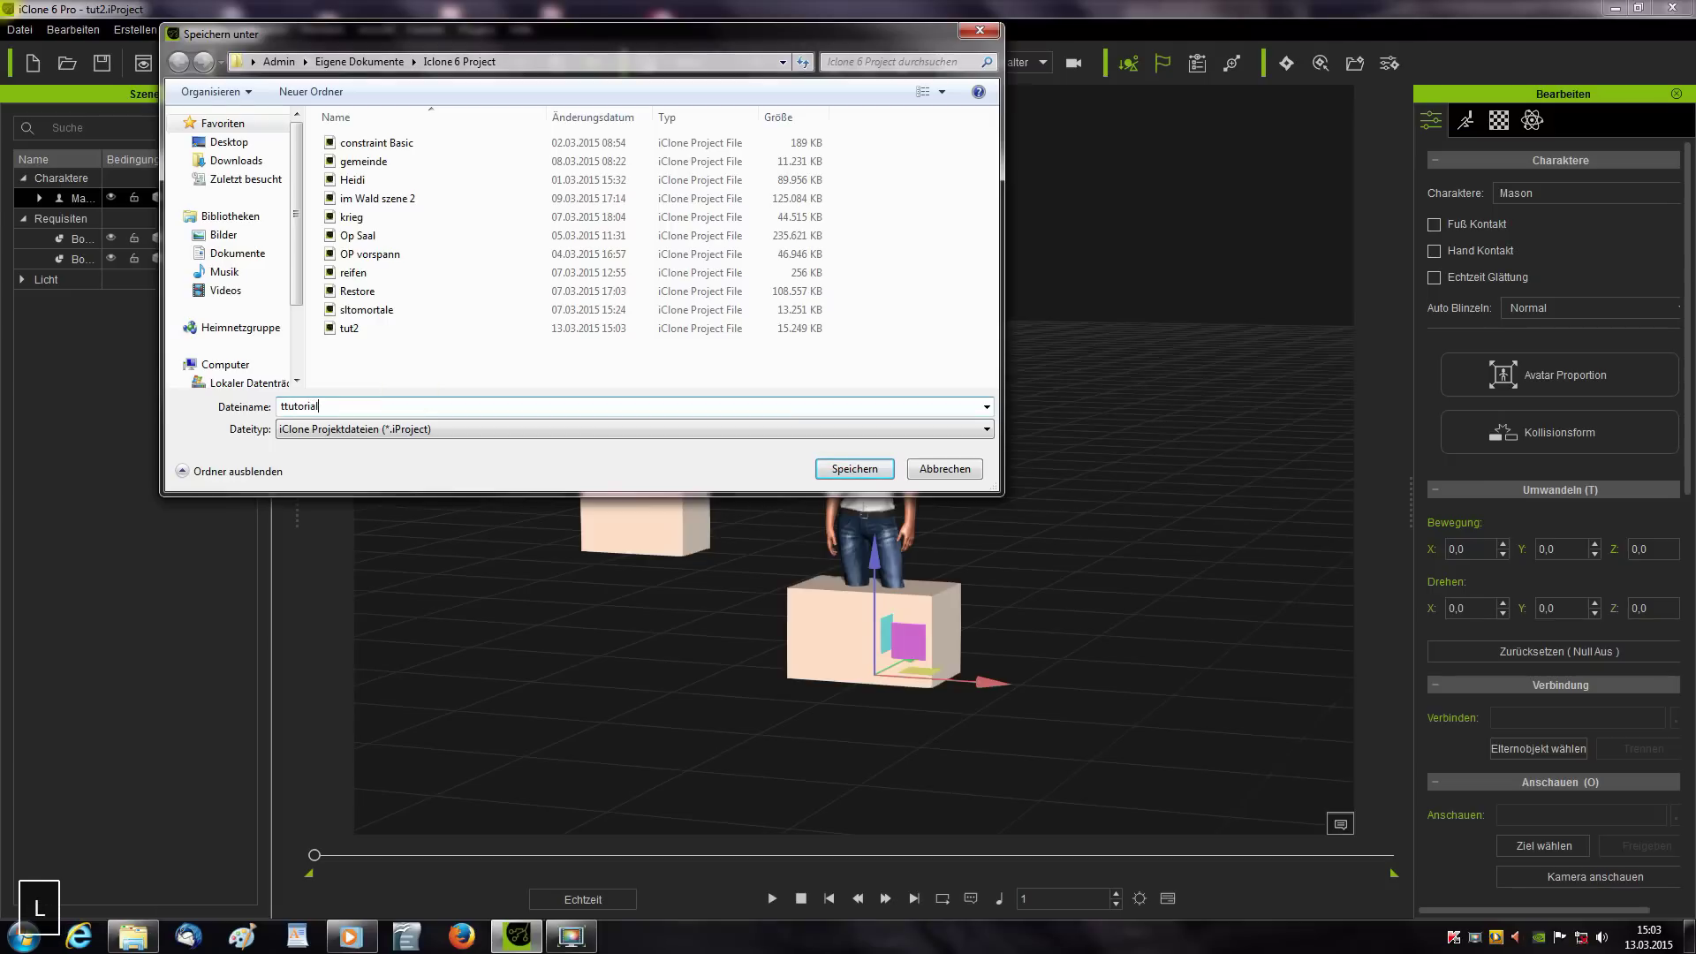
{"action": "left_click", "coordinate": [844, 470]}
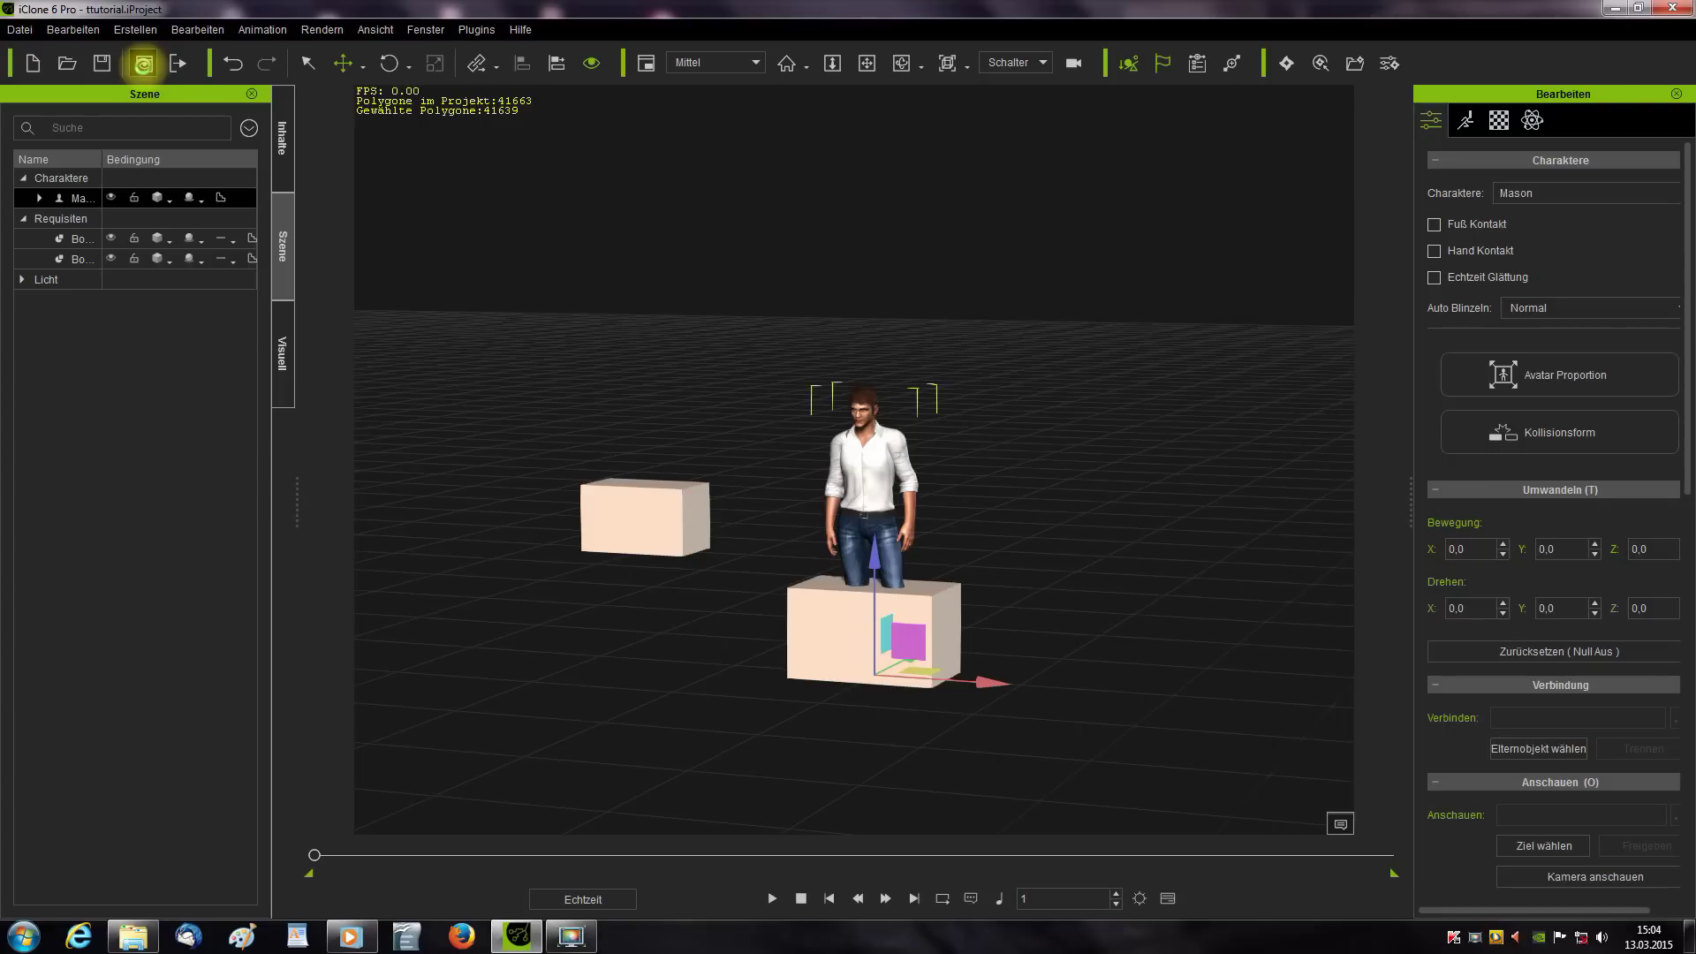
- Preview the scene as a rendered still image, close the preview and save the project again
{"action": "left_click", "coordinate": [143, 63]}
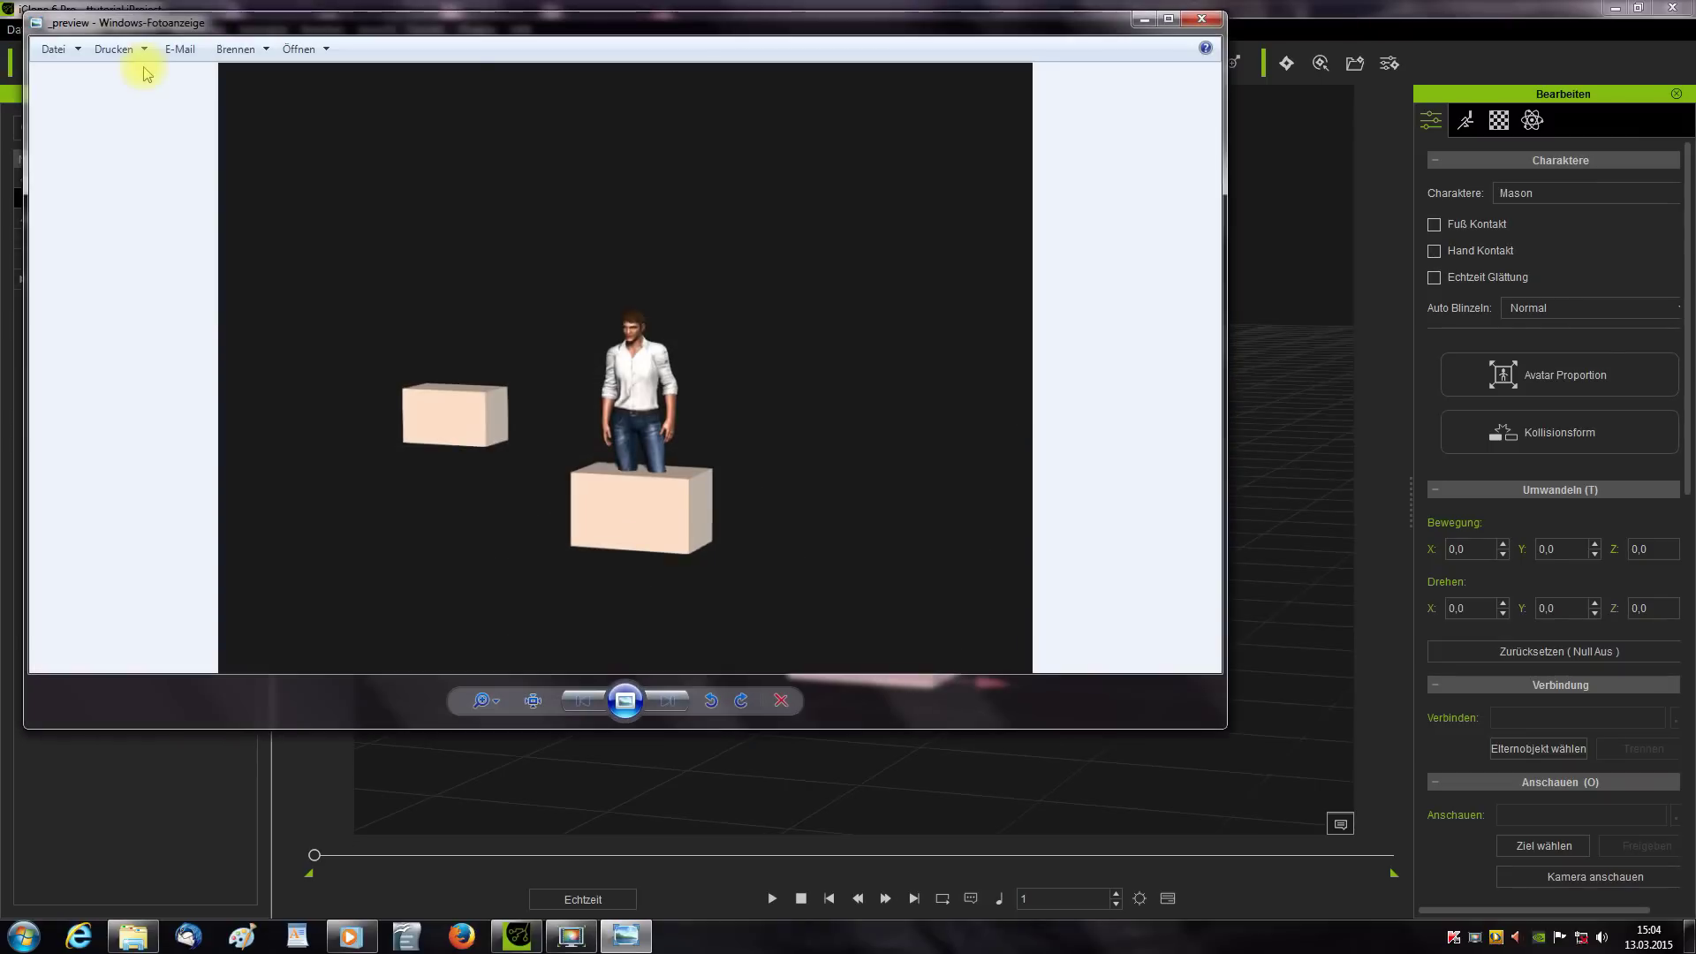
{"action": "left_click", "coordinate": [1202, 20]}
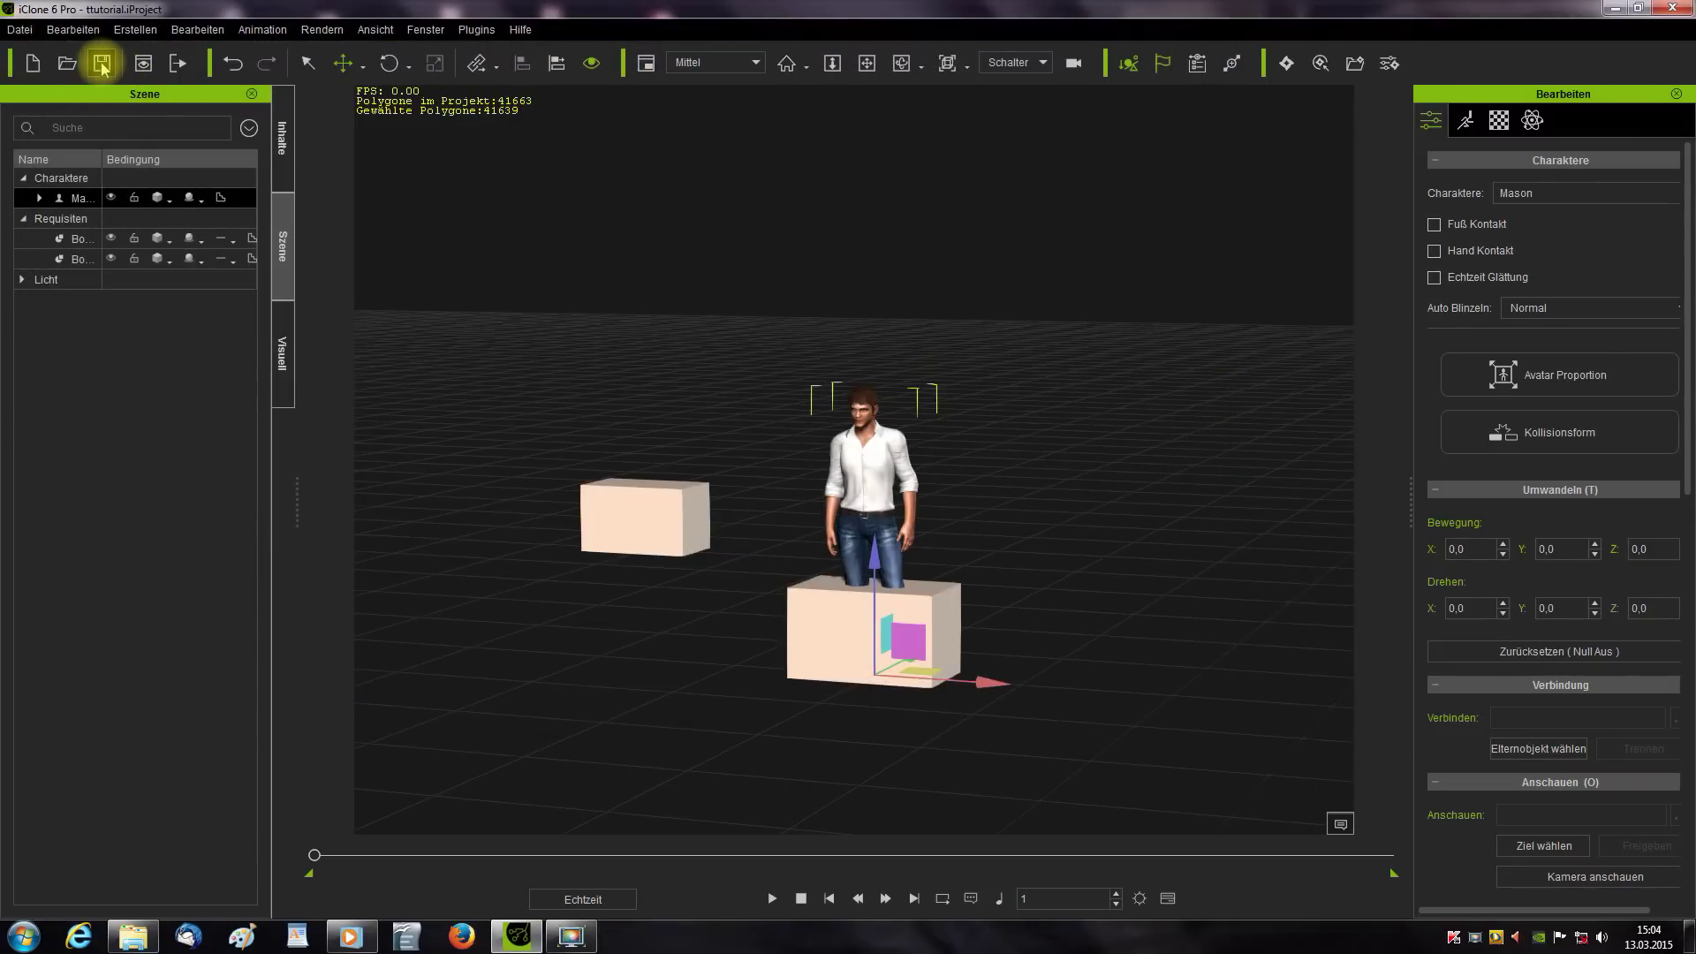
{"action": "left_click", "coordinate": [102, 67]}
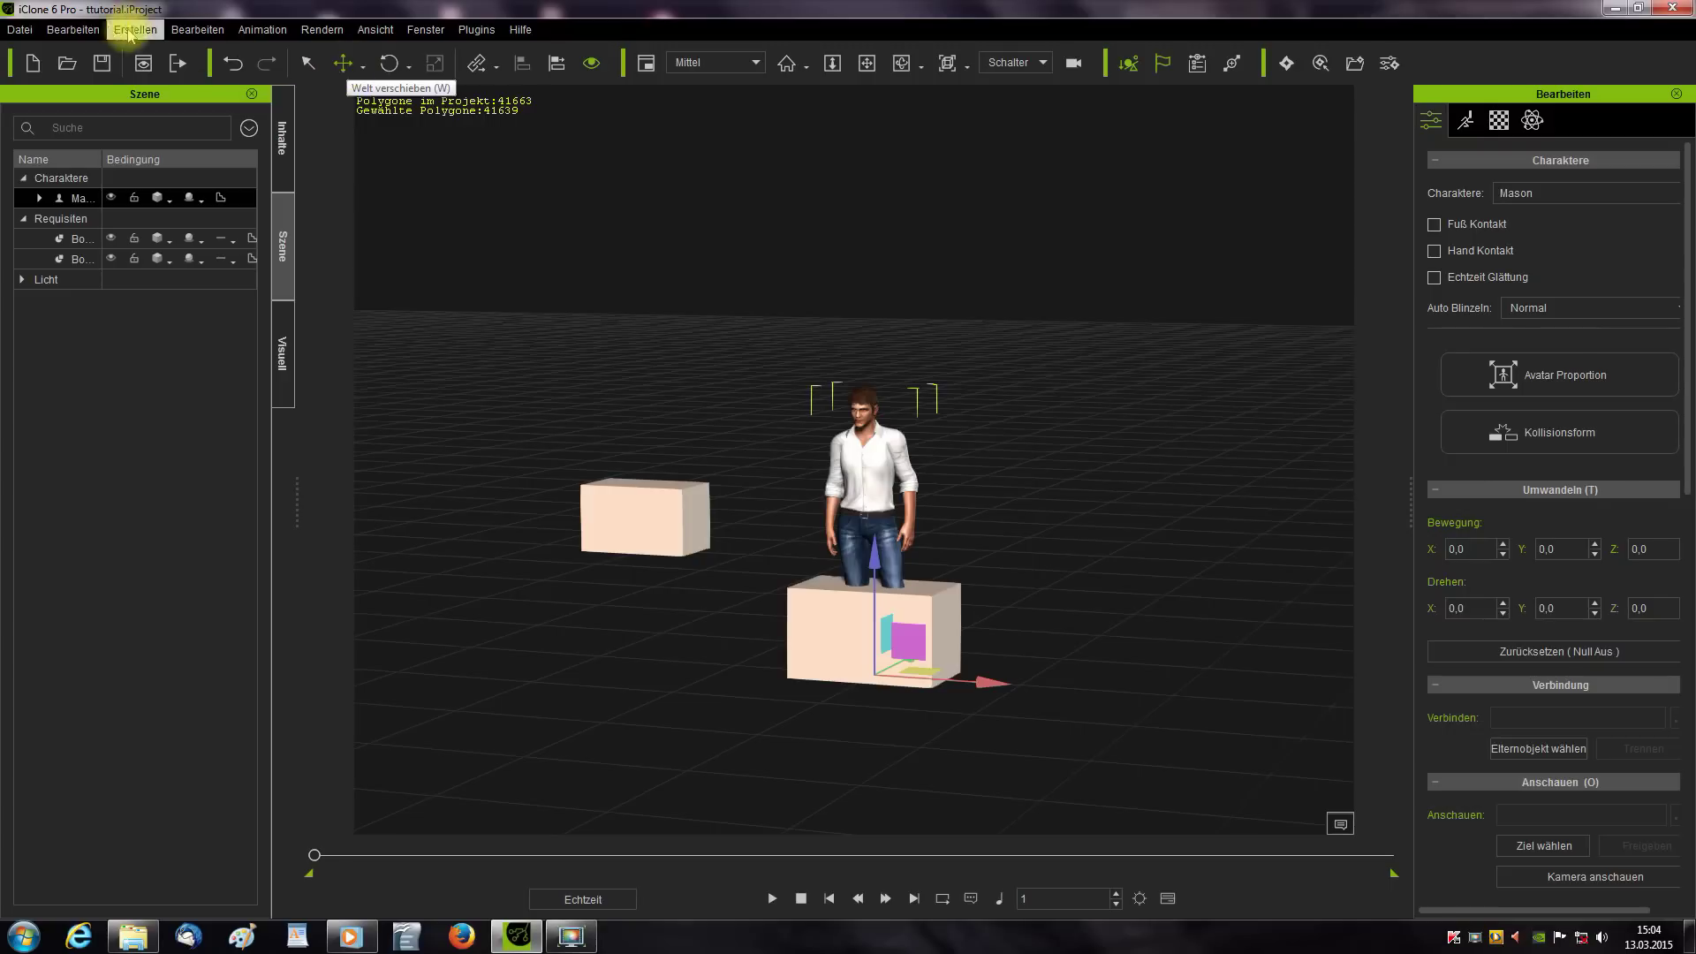
- Review the available editing commands and the visual environment settings, and return to the content library
{"action": "left_click", "coordinate": [74, 31]}
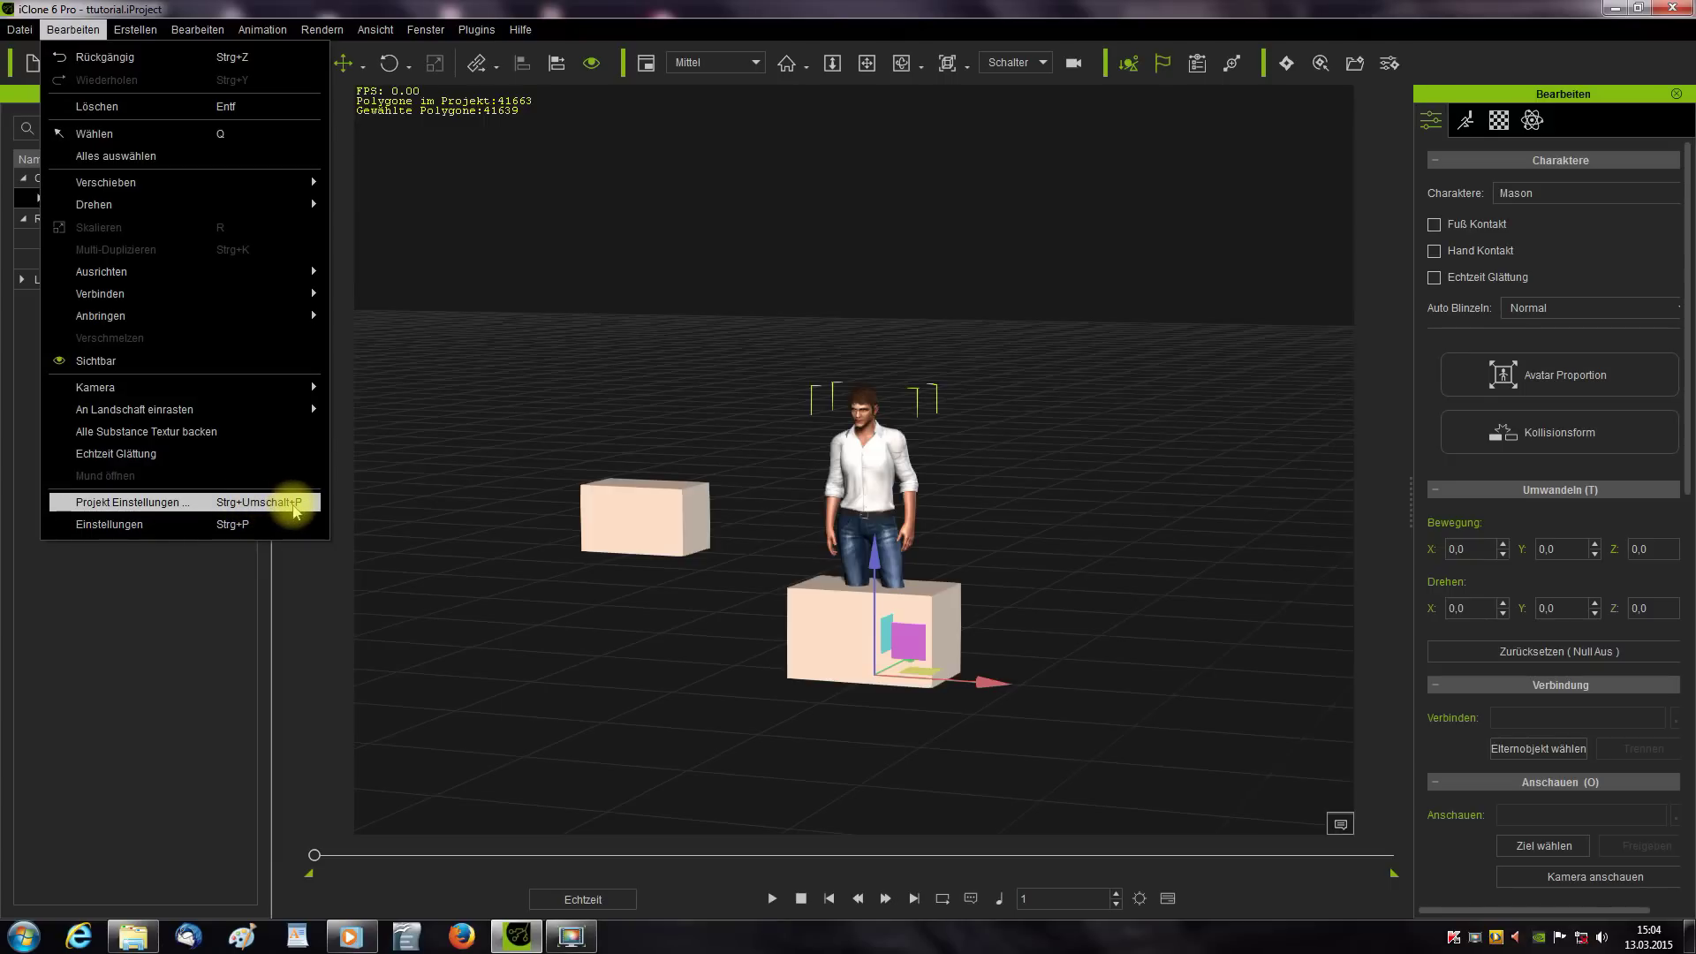
{"action": "left_click", "coordinate": [580, 378]}
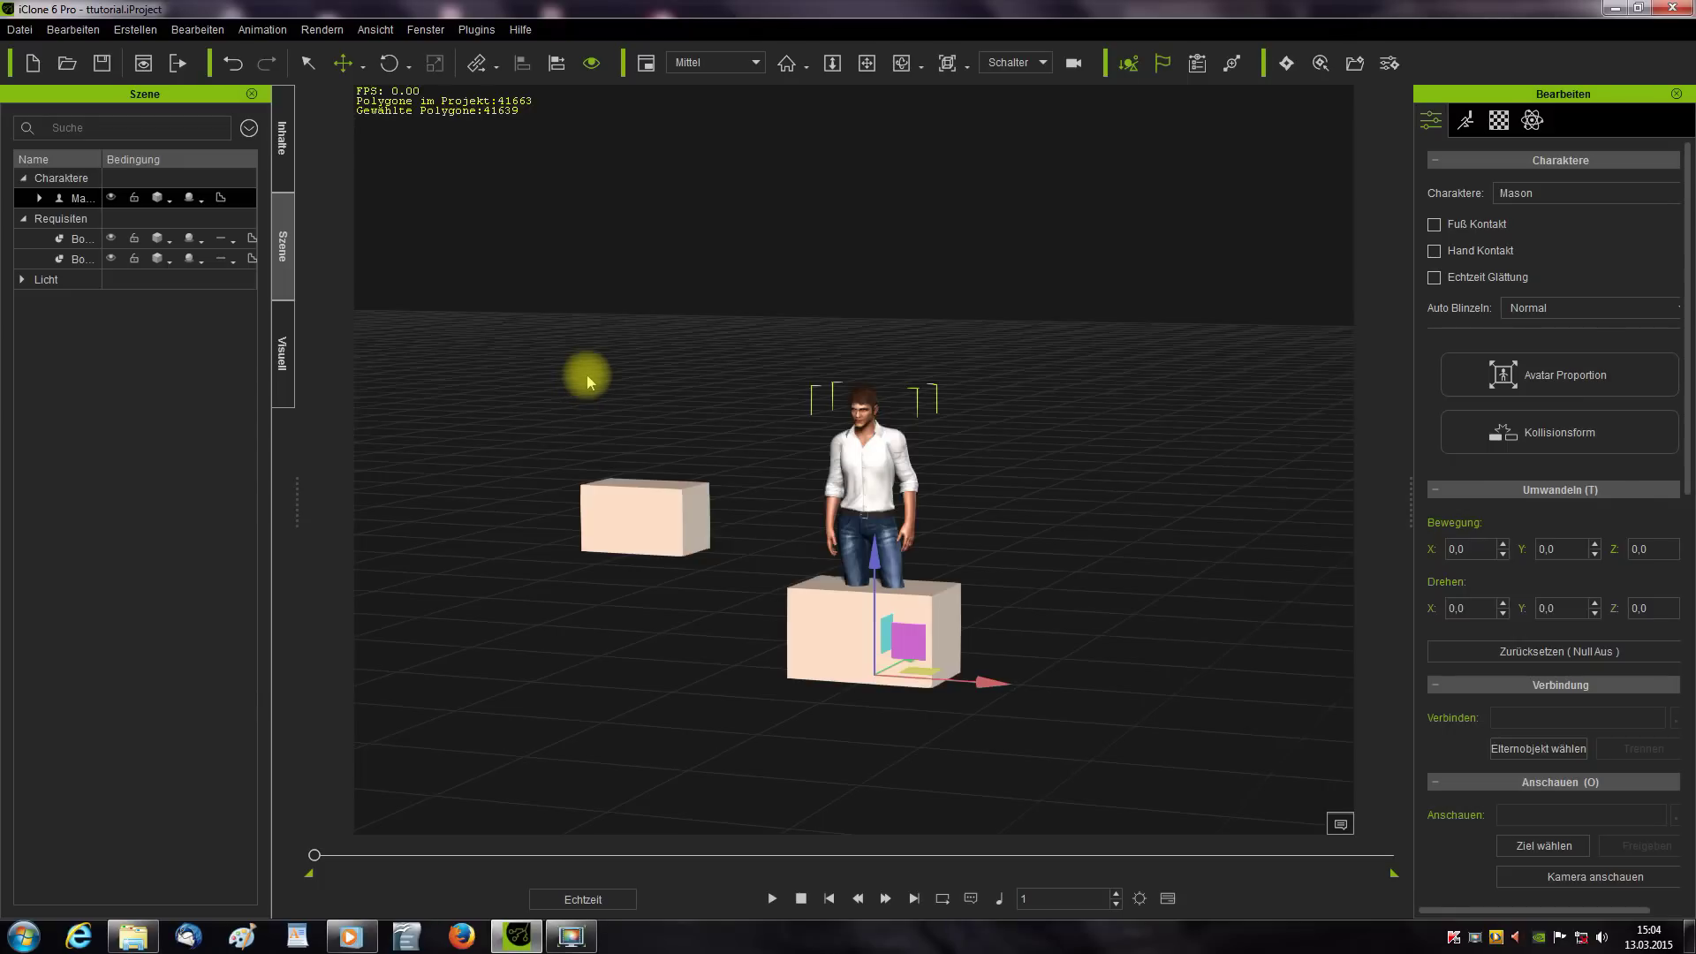
{"action": "left_click", "coordinate": [283, 357]}
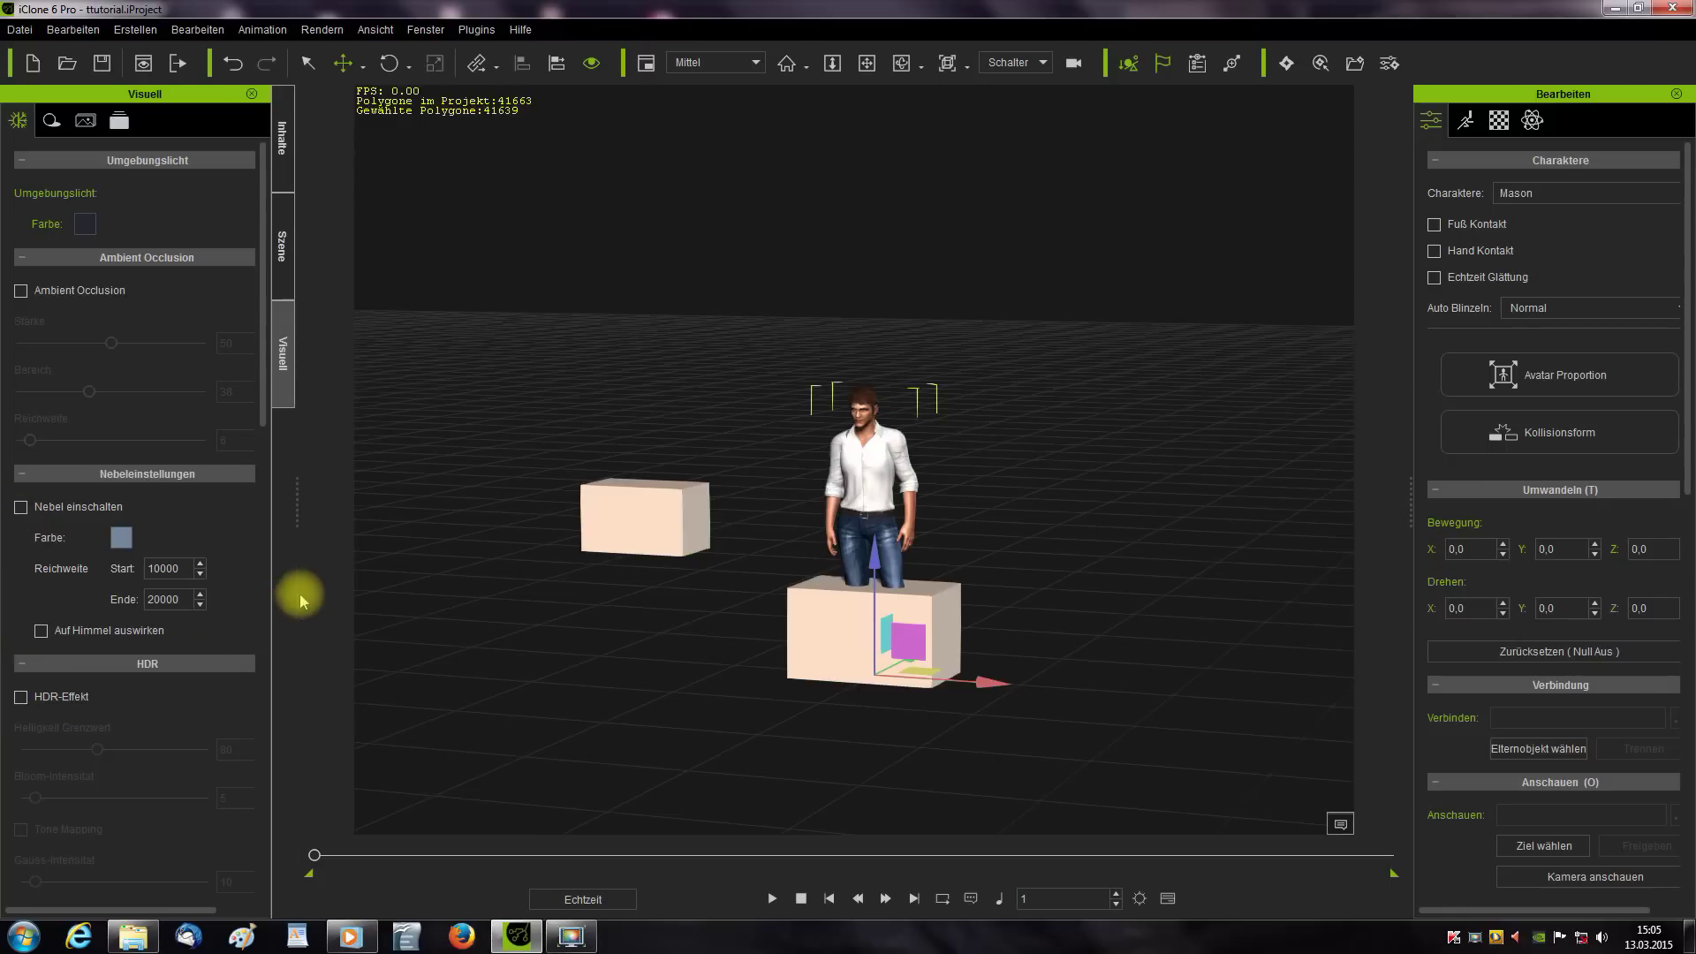
{"action": "left_click", "coordinate": [282, 159]}
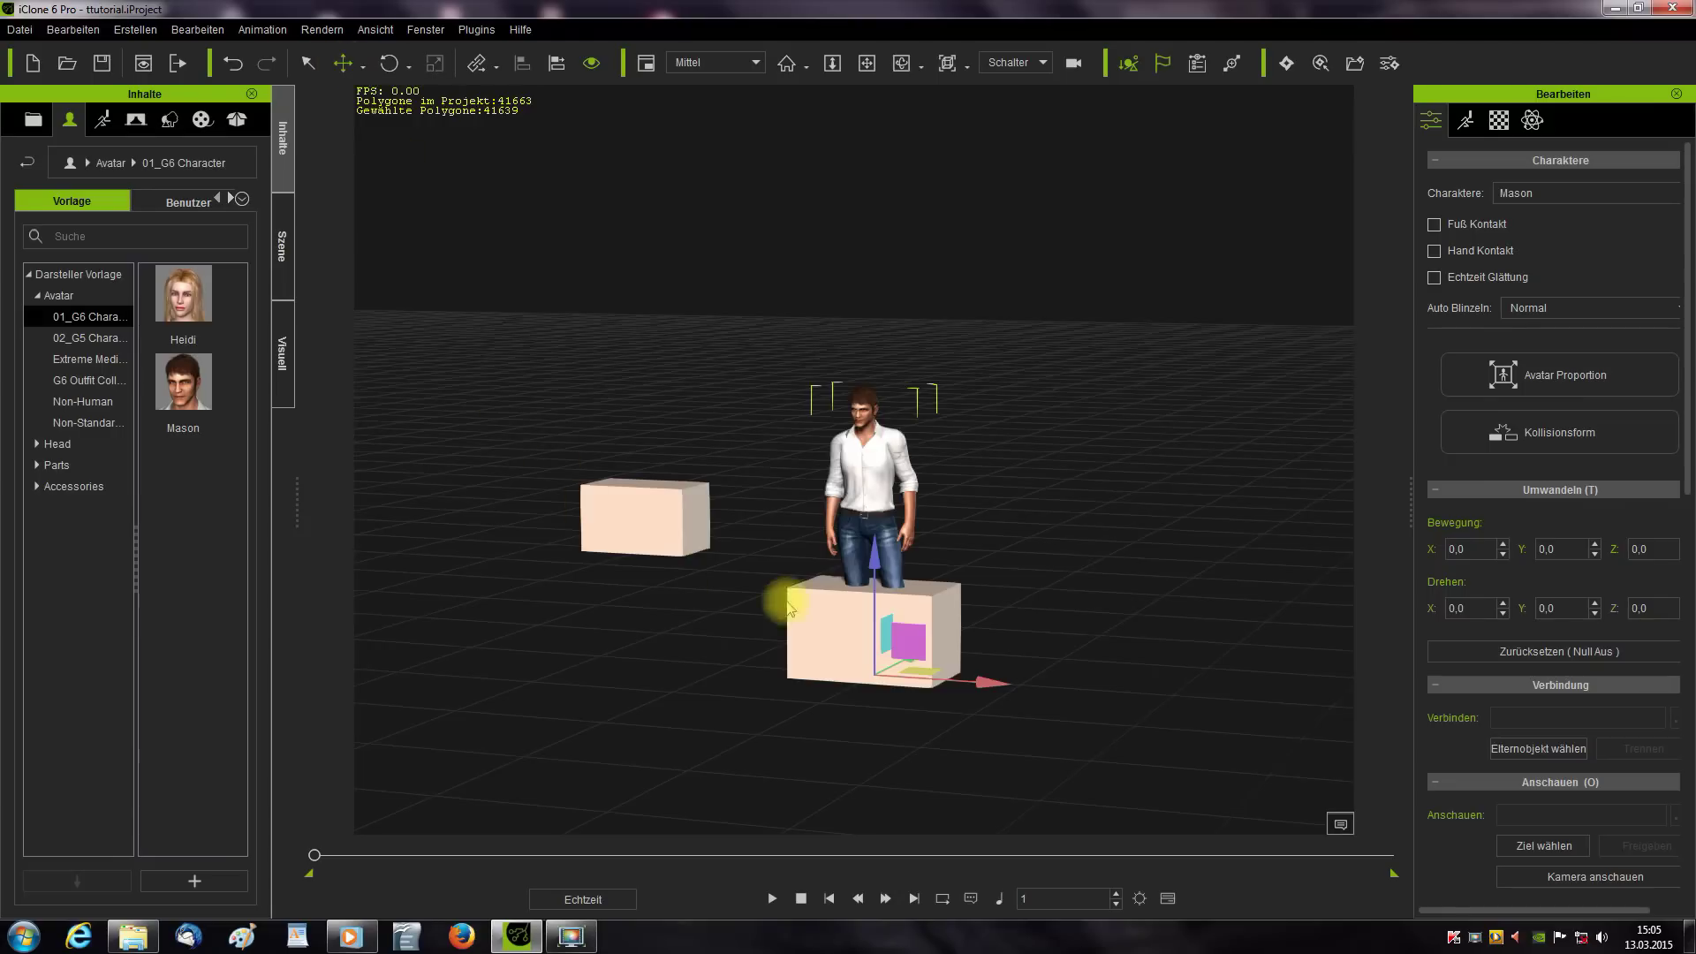
- Move the character along the X axis to about 117 and the front box to about -227
{"action": "left_click_drag", "start_coordinate": [986, 681], "coordinate": [1166, 685]}
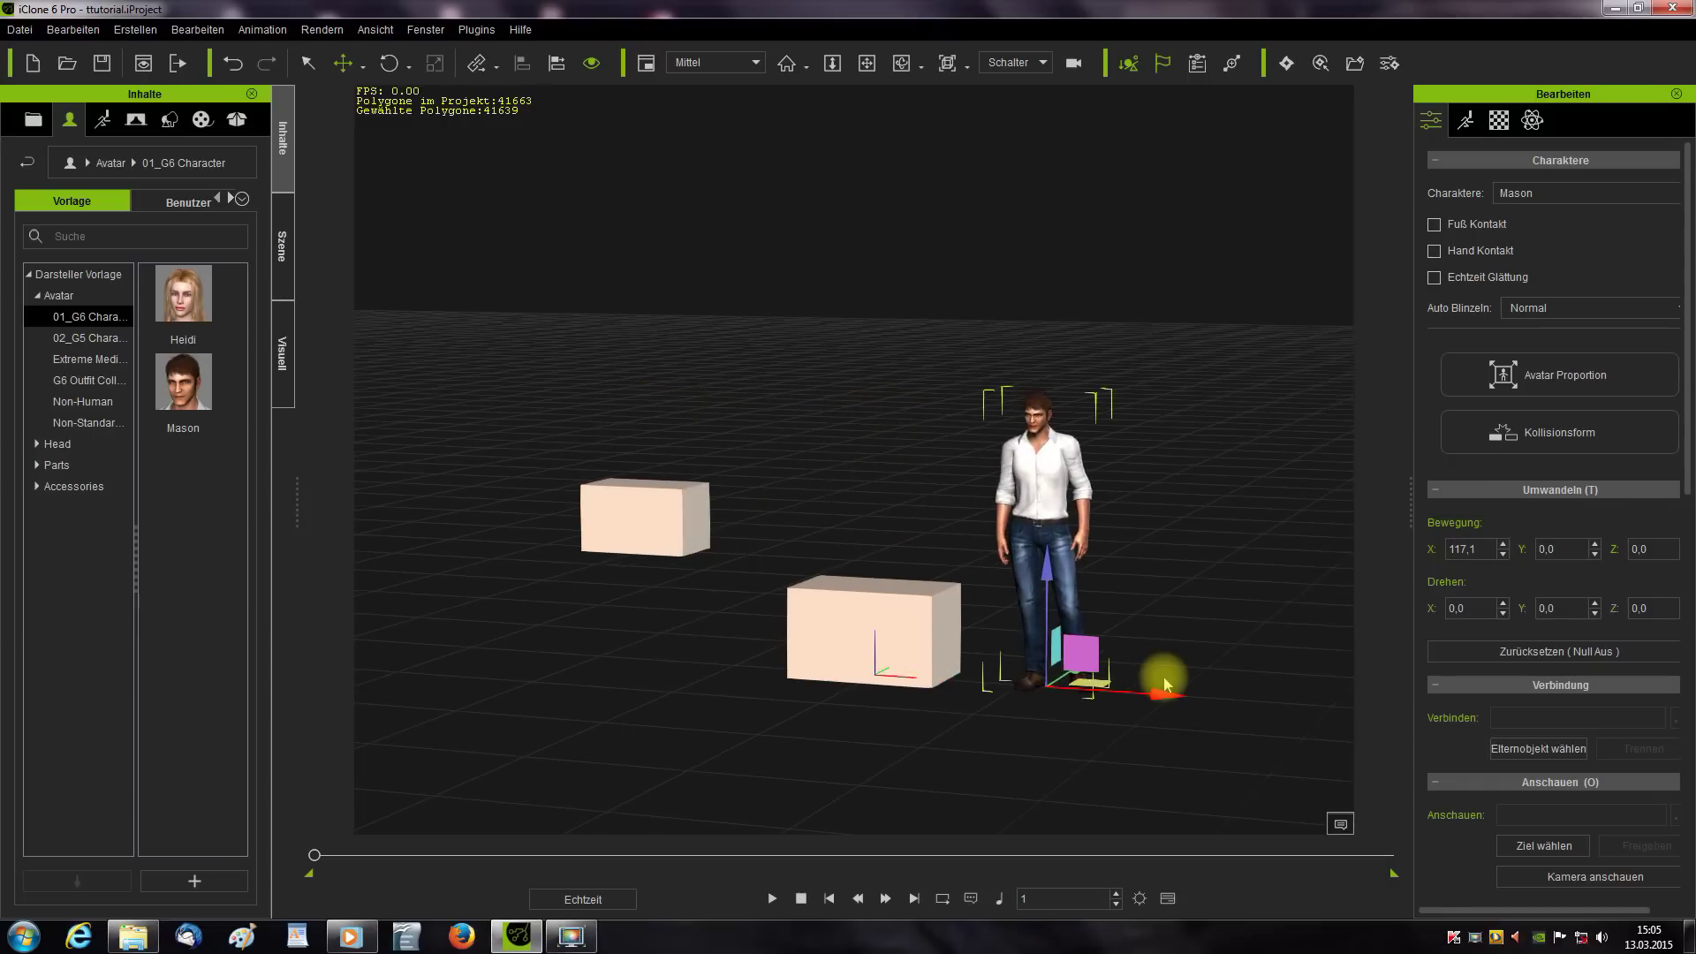
{"action": "left_click", "coordinate": [909, 625]}
{"action": "left_click_drag", "start_coordinate": [977, 681], "coordinate": [664, 634]}
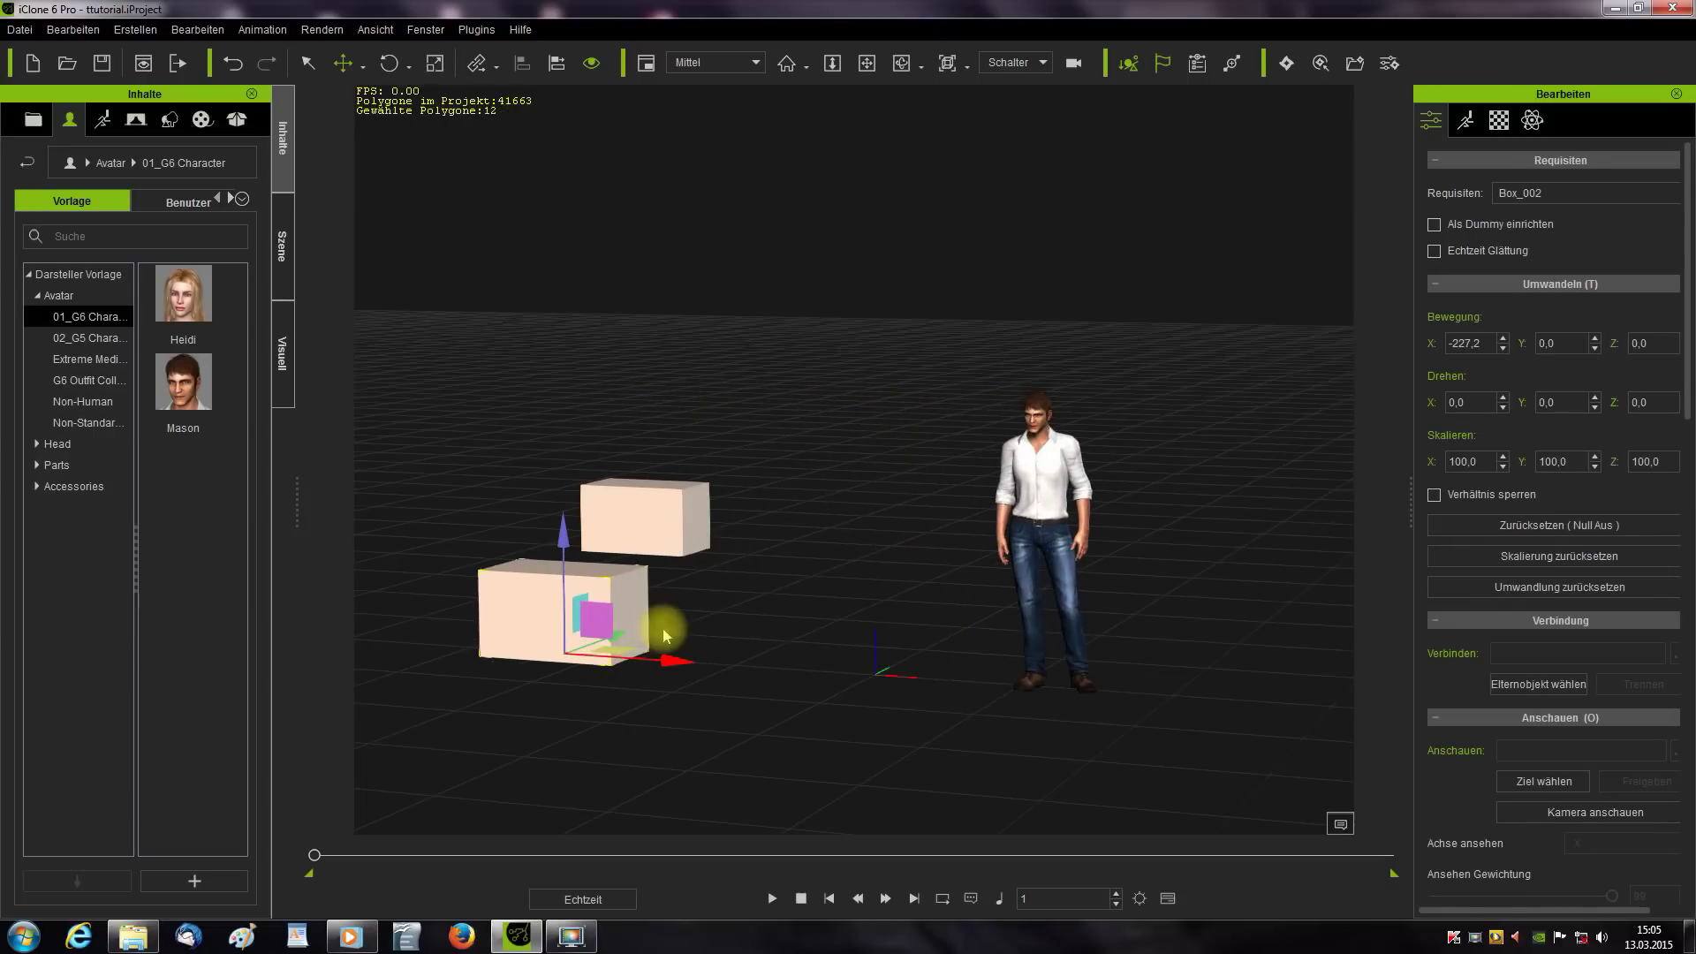
- Move the character back along the X axis close to the scene origin, at about -3
{"action": "left_click", "coordinate": [1032, 505]}
{"action": "left_click_drag", "start_coordinate": [1147, 691], "coordinate": [908, 664]}
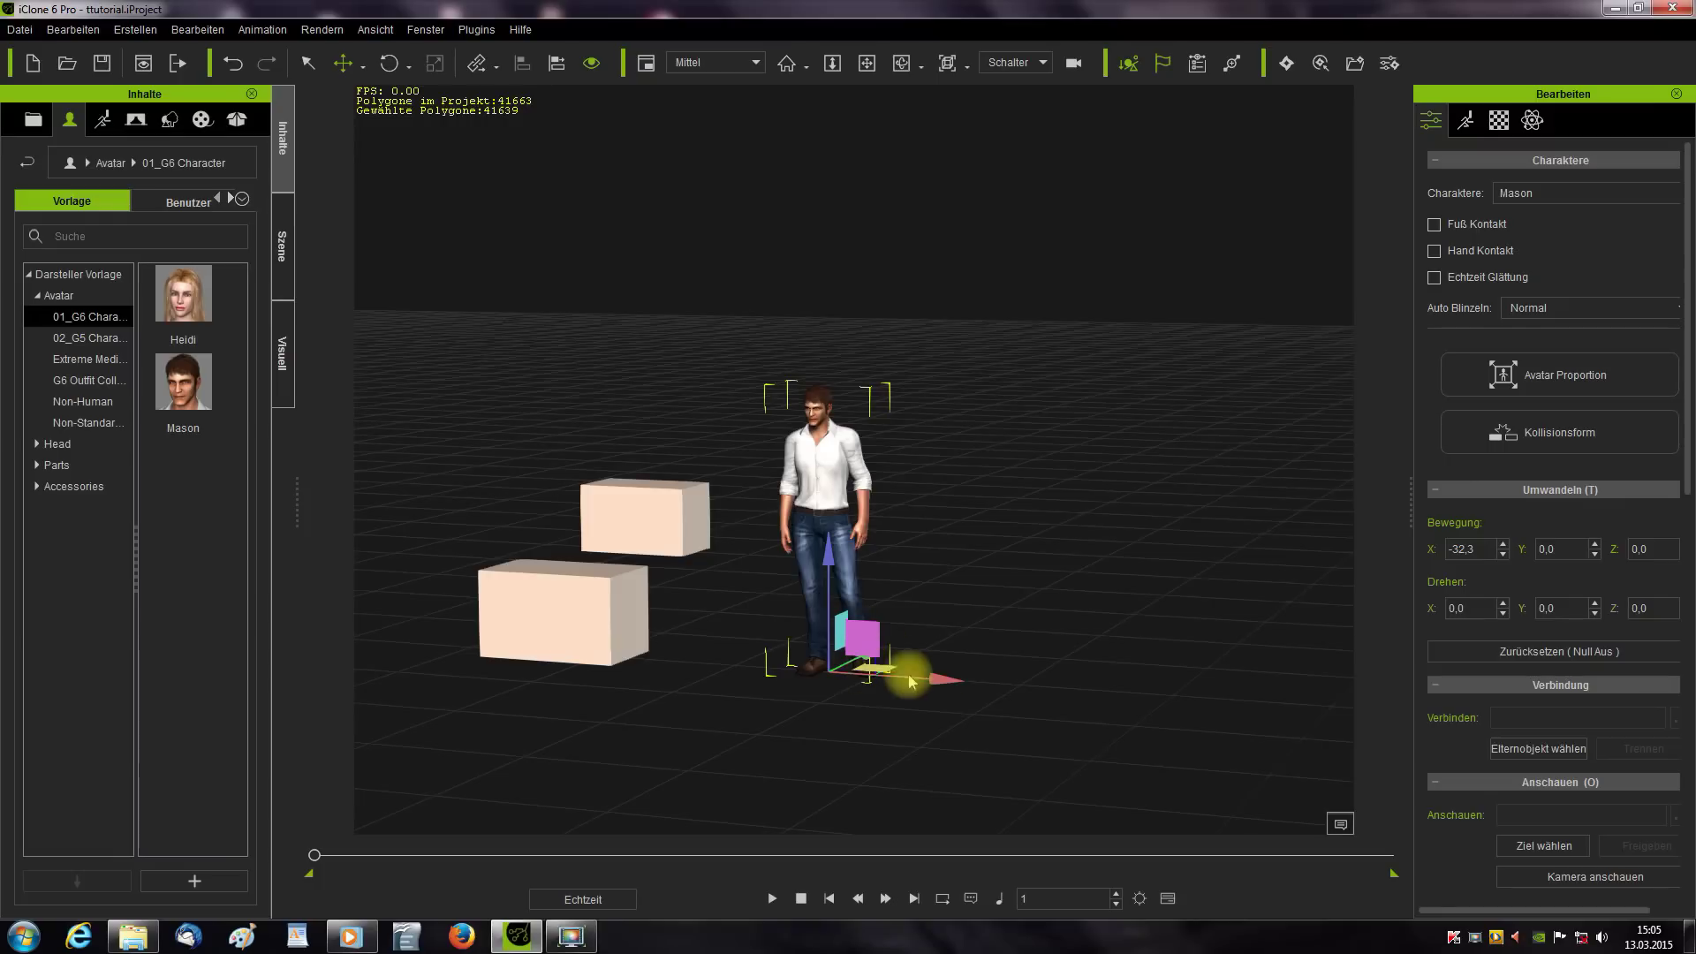
{"action": "left_click_drag", "start_coordinate": [938, 681], "coordinate": [991, 681]}
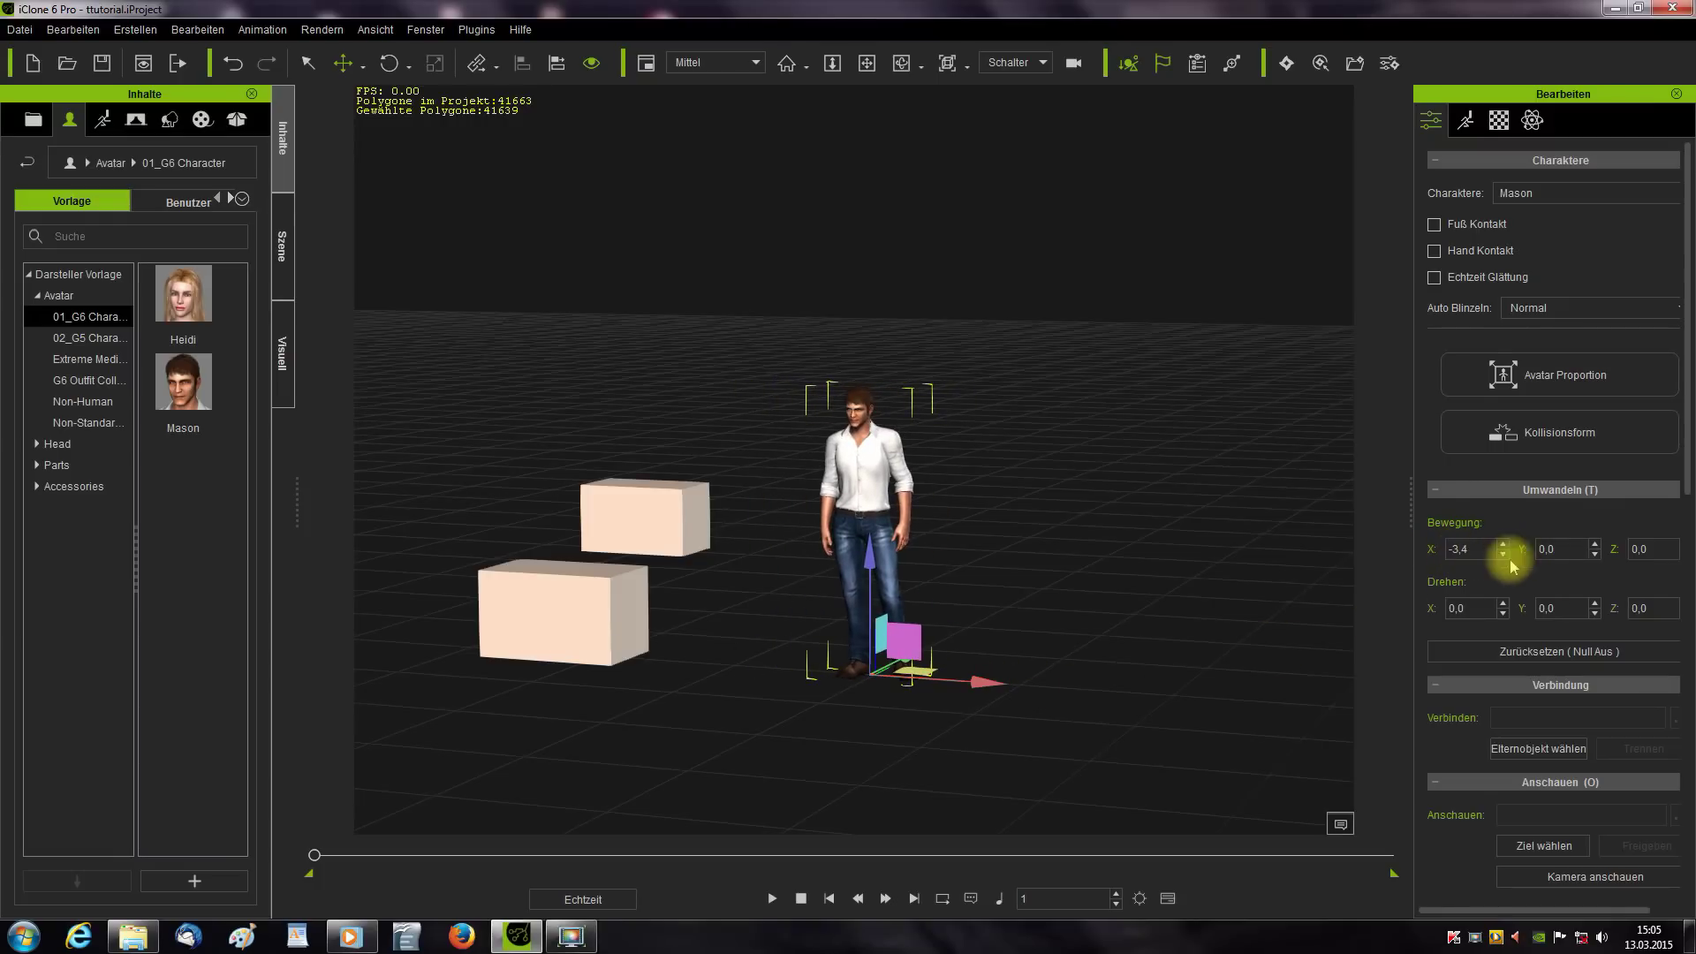
- Move the character freely along several axes and planes to about X 39, Y -89 and Z 47
{"action": "mouse_move", "coordinate": [981, 678]}
{"action": "left_mouse_down"}
{"action": "mouse_move", "coordinate": [1068, 685]}
{"action": "mouse_move", "coordinate": [950, 686]}
{"action": "mouse_move", "coordinate": [1072, 693]}
{"action": "mouse_move", "coordinate": [972, 699]}
{"action": "left_mouse_up"}
{"action": "mouse_move", "coordinate": [857, 563]}
{"action": "left_mouse_down"}
{"action": "mouse_move", "coordinate": [854, 424]}
{"action": "mouse_move", "coordinate": [850, 563]}
{"action": "left_mouse_up"}
{"action": "left_click_drag", "start_coordinate": [851, 432], "coordinate": [855, 526]}
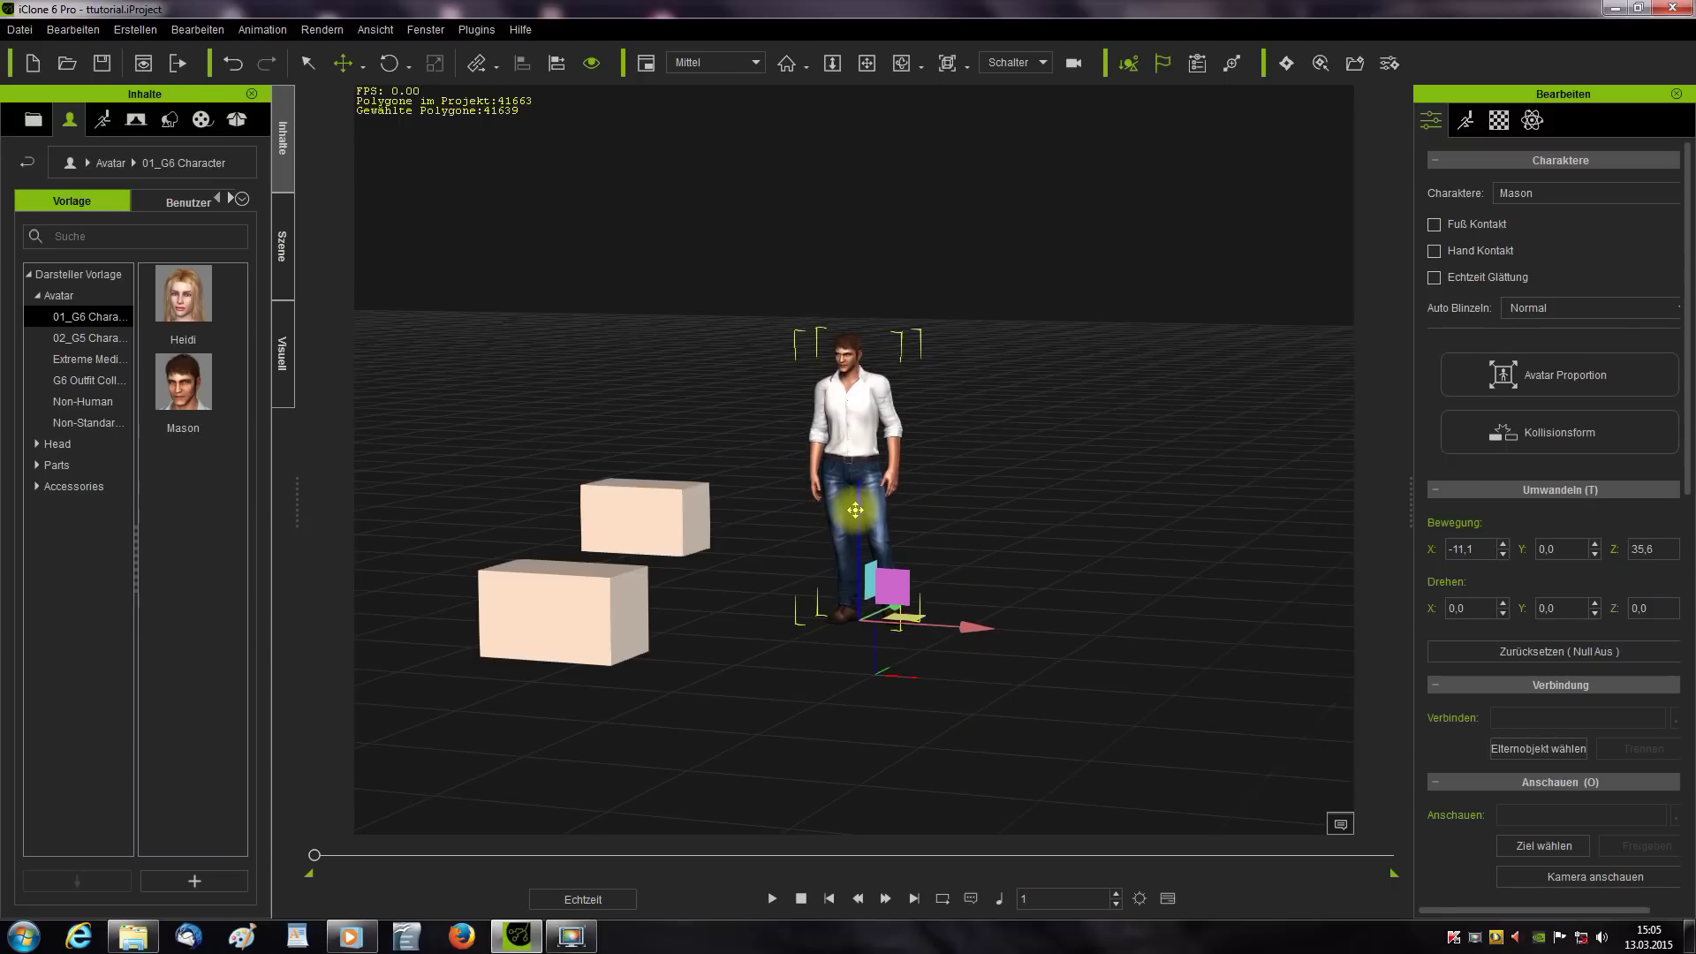
{"action": "left_click_drag", "start_coordinate": [945, 614], "coordinate": [903, 647]}
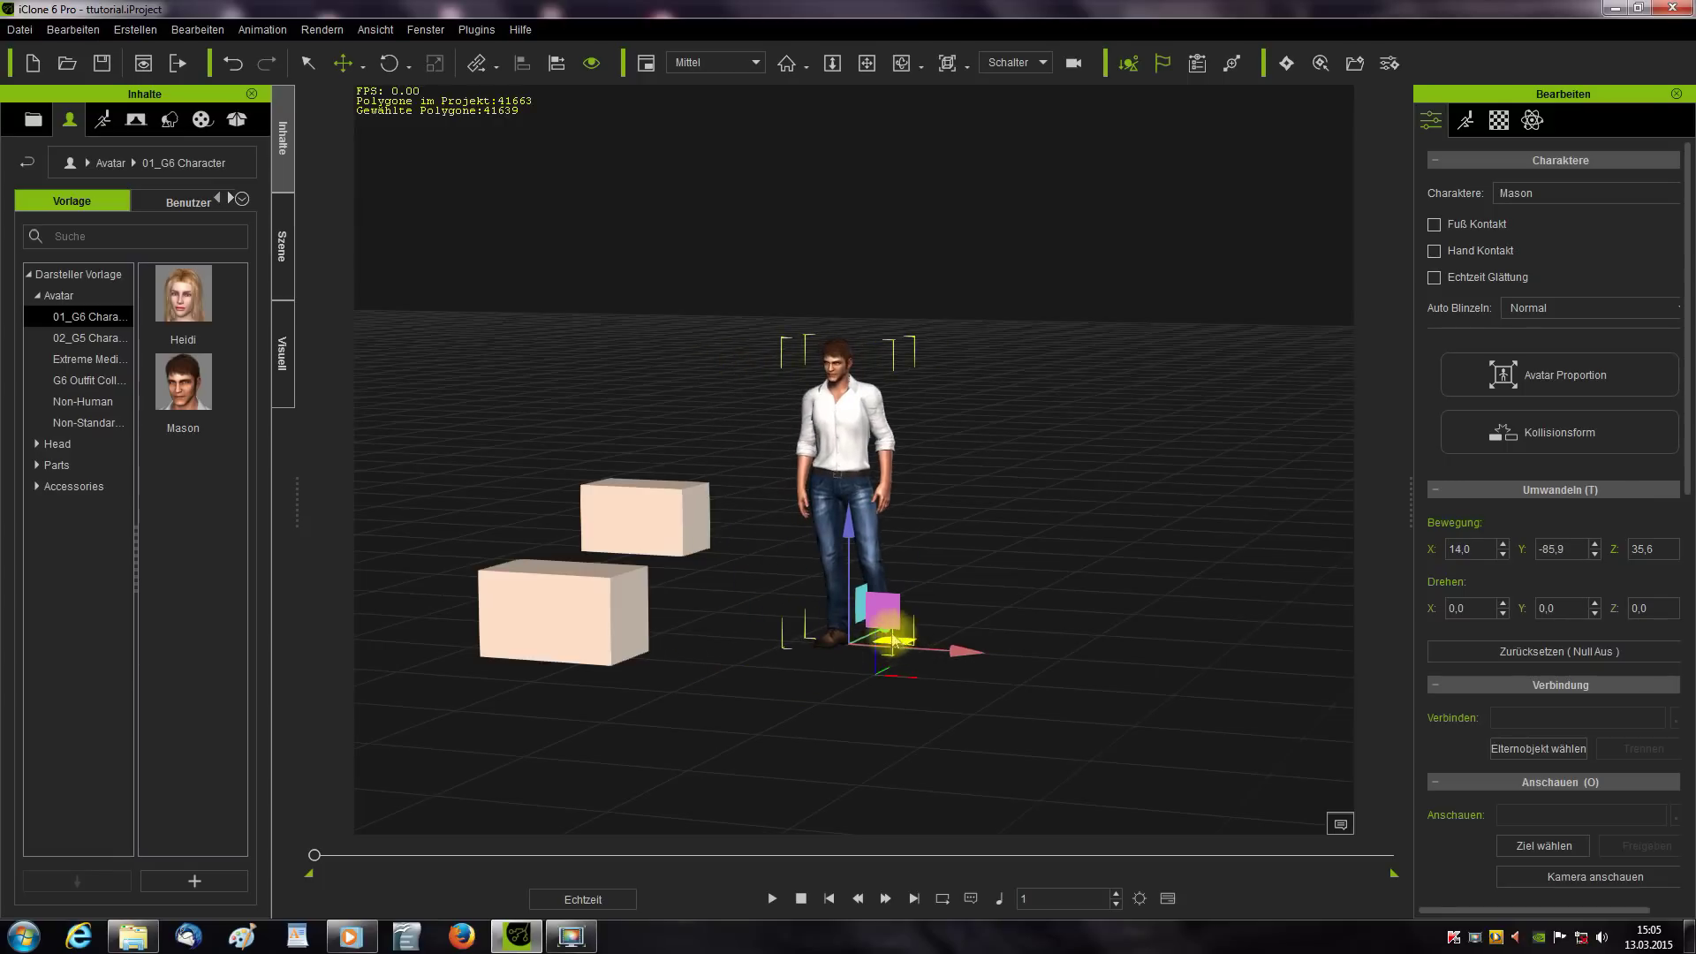
{"action": "mouse_move", "coordinate": [940, 585]}
{"action": "left_mouse_down"}
{"action": "mouse_move", "coordinate": [796, 633]}
{"action": "mouse_move", "coordinate": [947, 575]}
{"action": "left_mouse_up"}
{"action": "left_click_drag", "start_coordinate": [820, 637], "coordinate": [920, 602]}
{"action": "left_click_drag", "start_coordinate": [877, 484], "coordinate": [910, 615]}
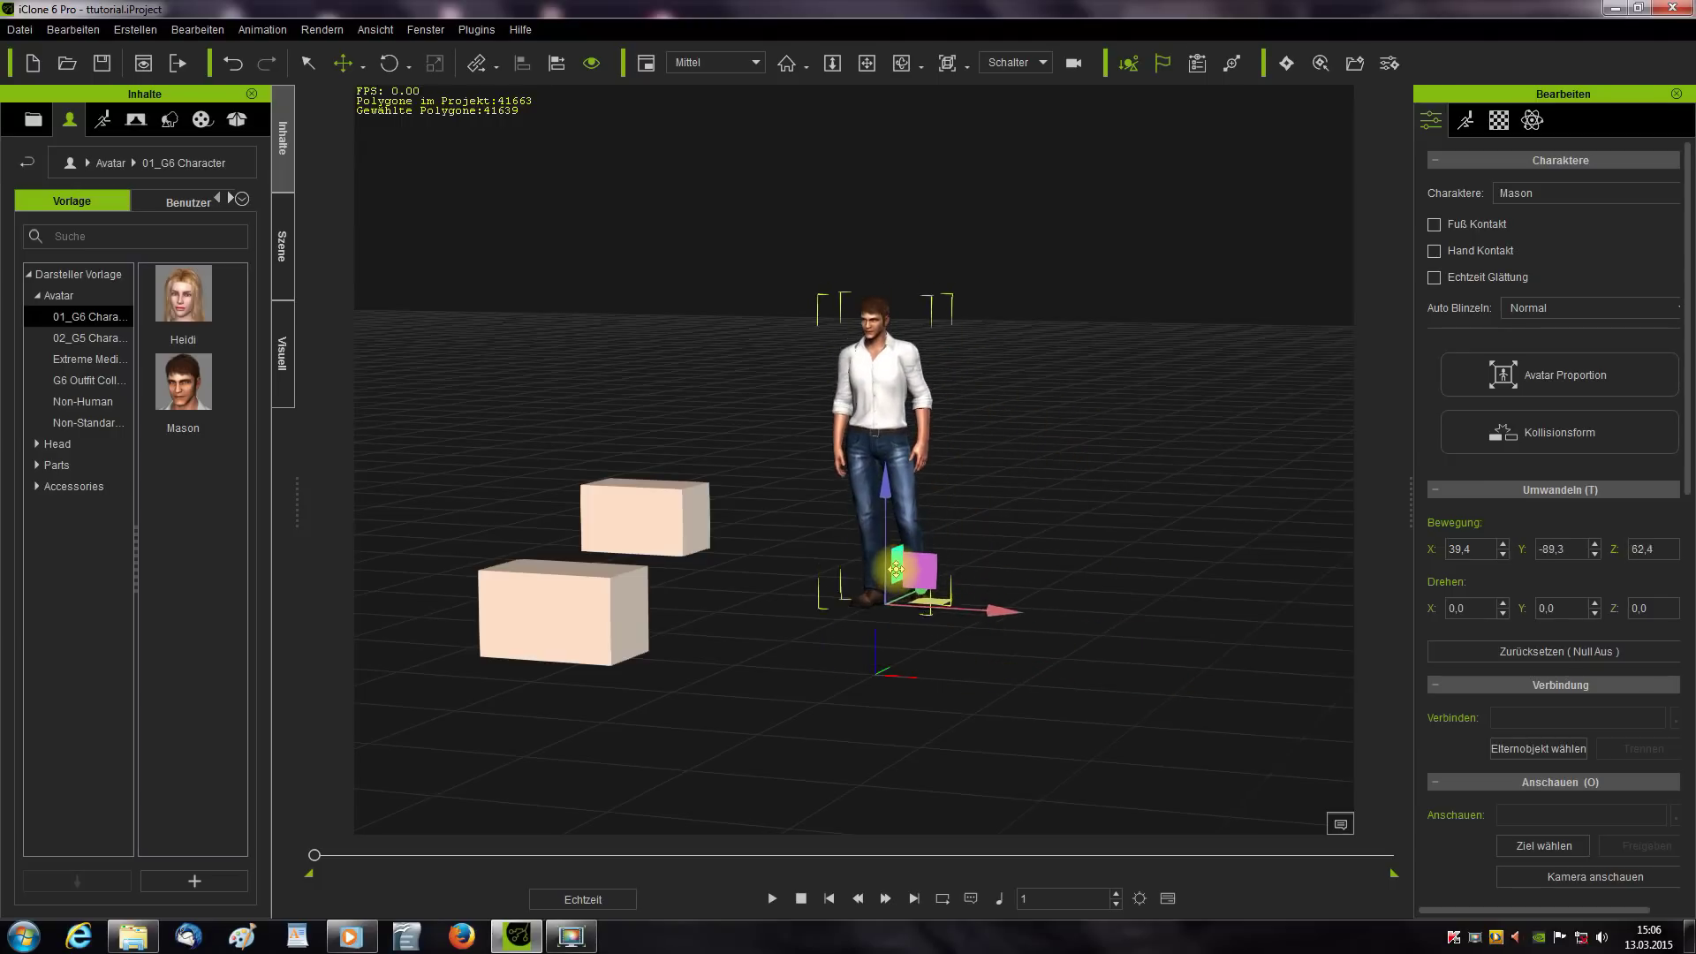
- Rotate the character around all three axes to about X 355, Y 355 and Z 15 degrees
{"action": "left_click", "coordinate": [389, 63]}
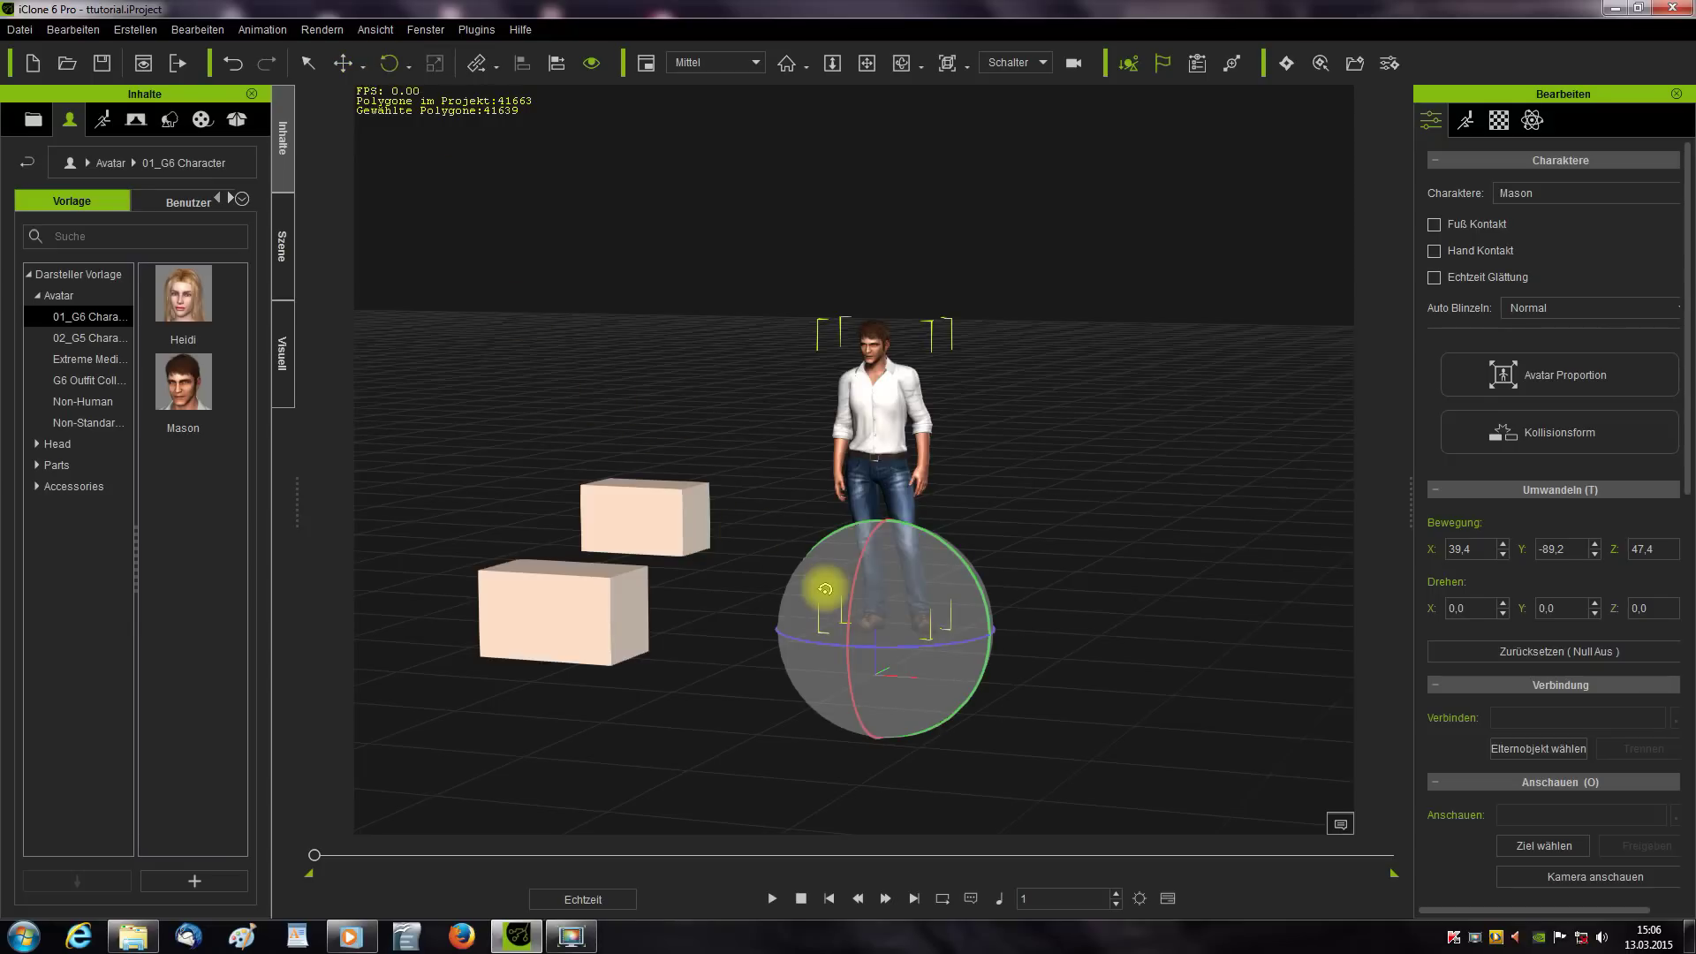
{"action": "left_click_drag", "start_coordinate": [854, 579], "coordinate": [920, 542]}
{"action": "left_click_drag", "start_coordinate": [905, 642], "coordinate": [863, 624]}
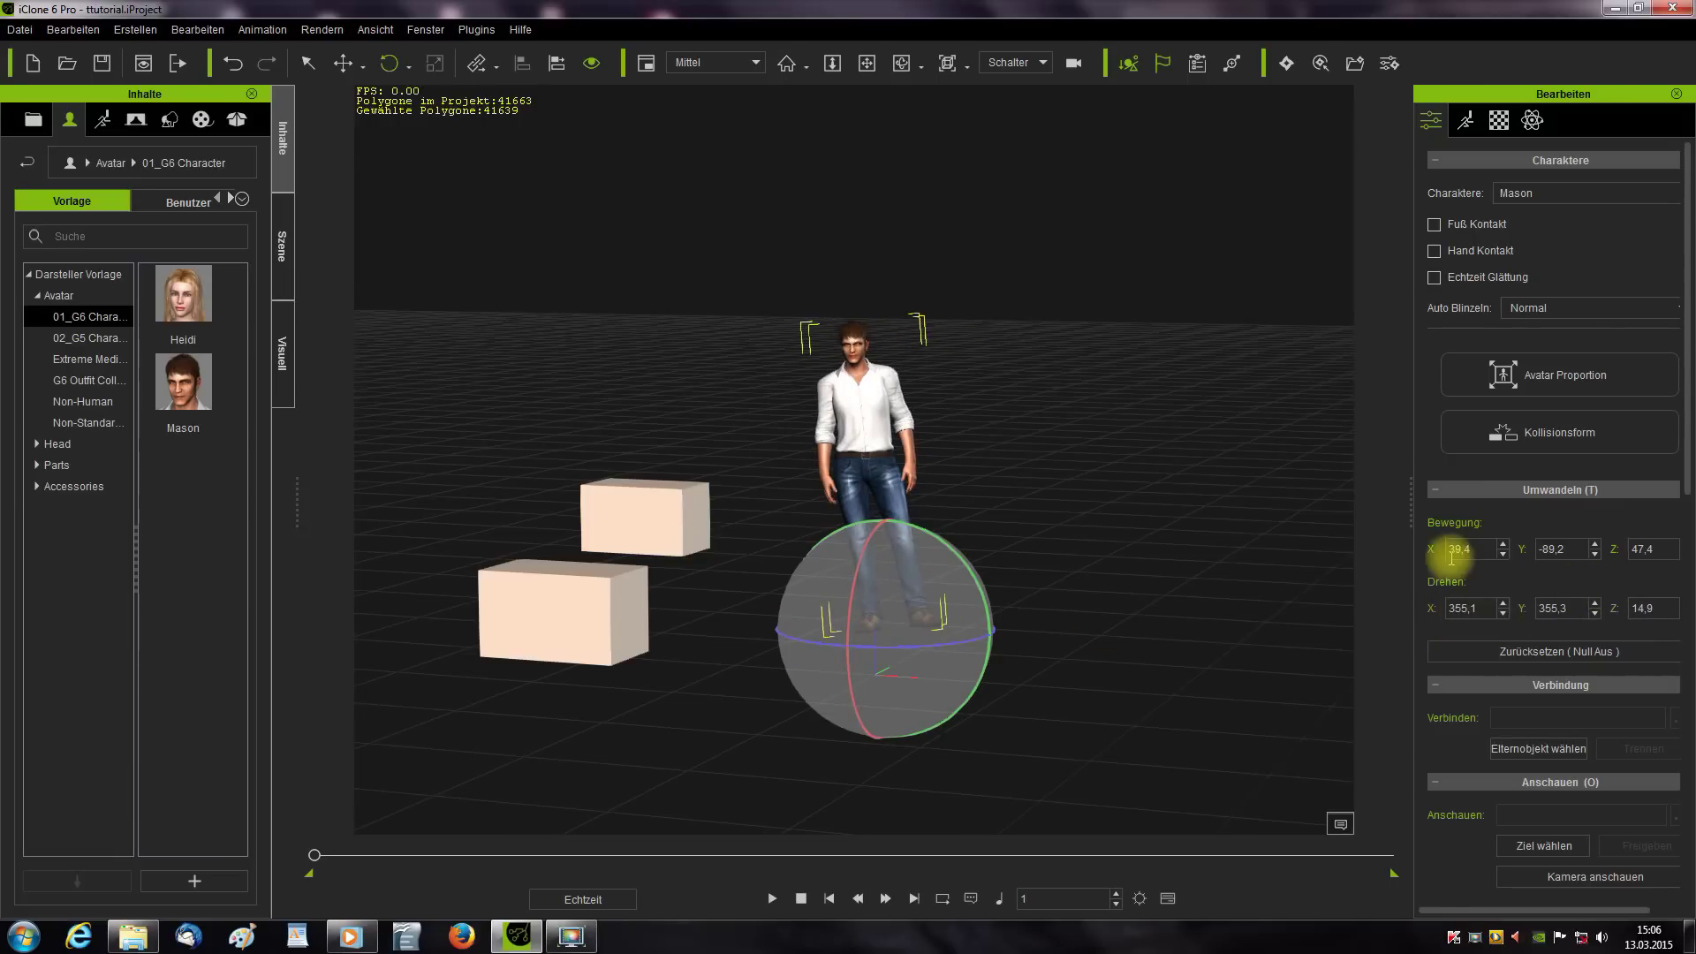
- Reset the character's position and rotation to zero, and change the active camera to Vorschau (preview)
{"action": "left_click", "coordinate": [1562, 655]}
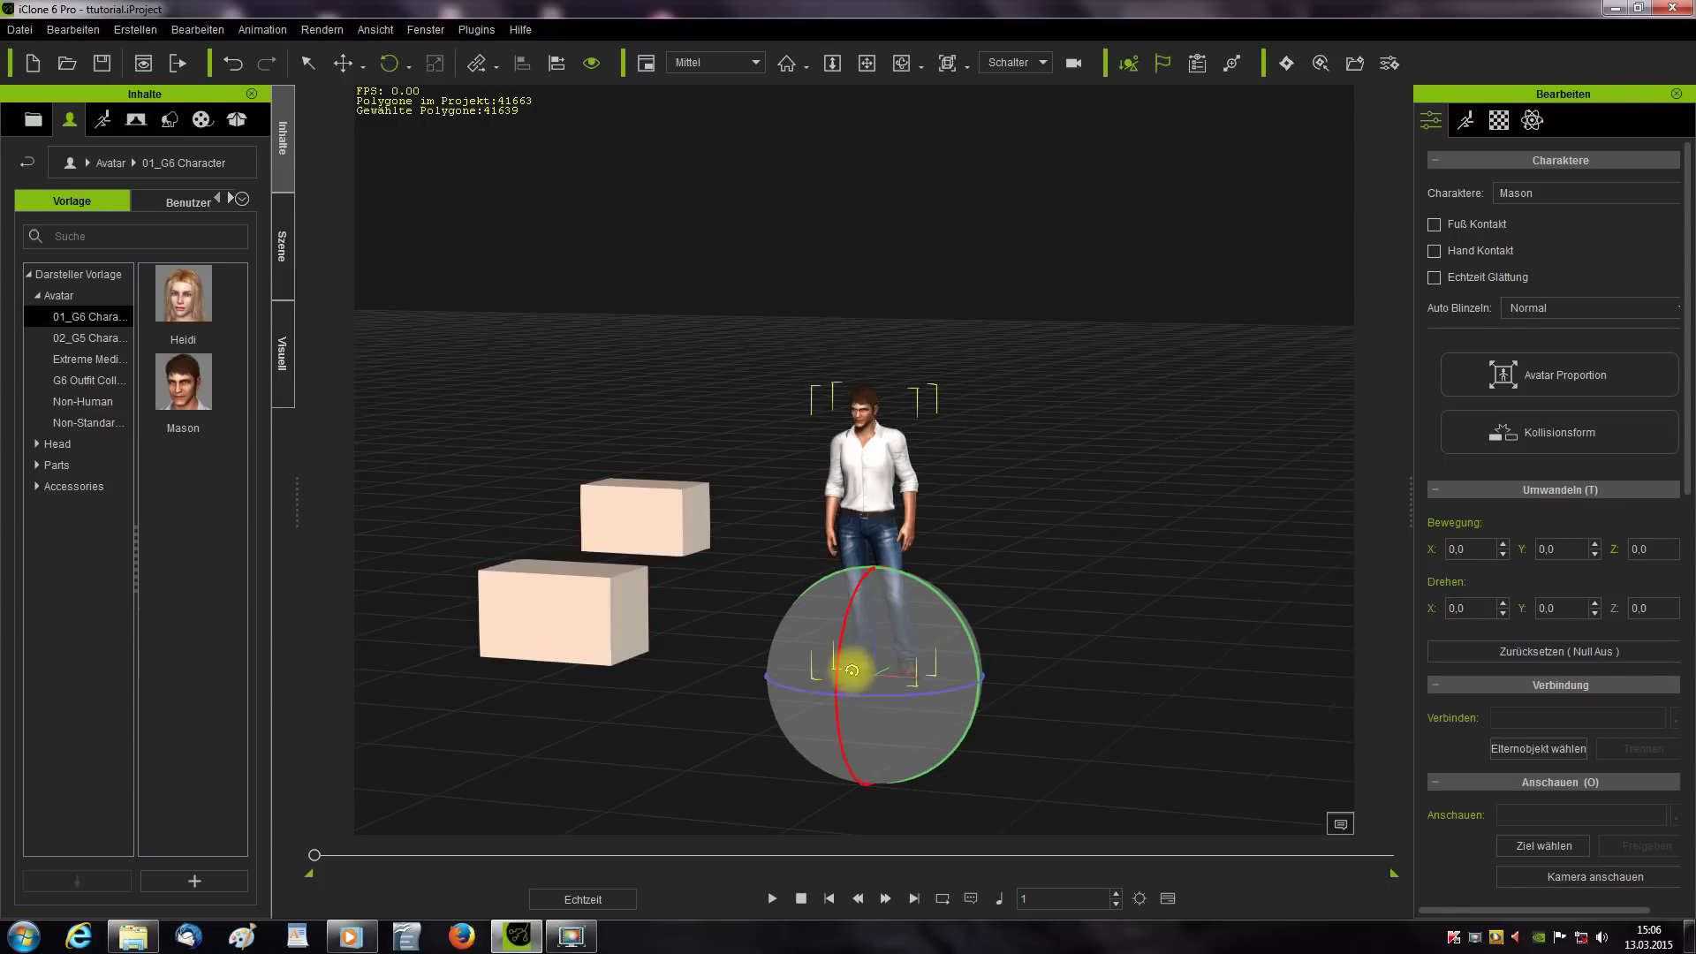
{"action": "left_click", "coordinate": [342, 63]}
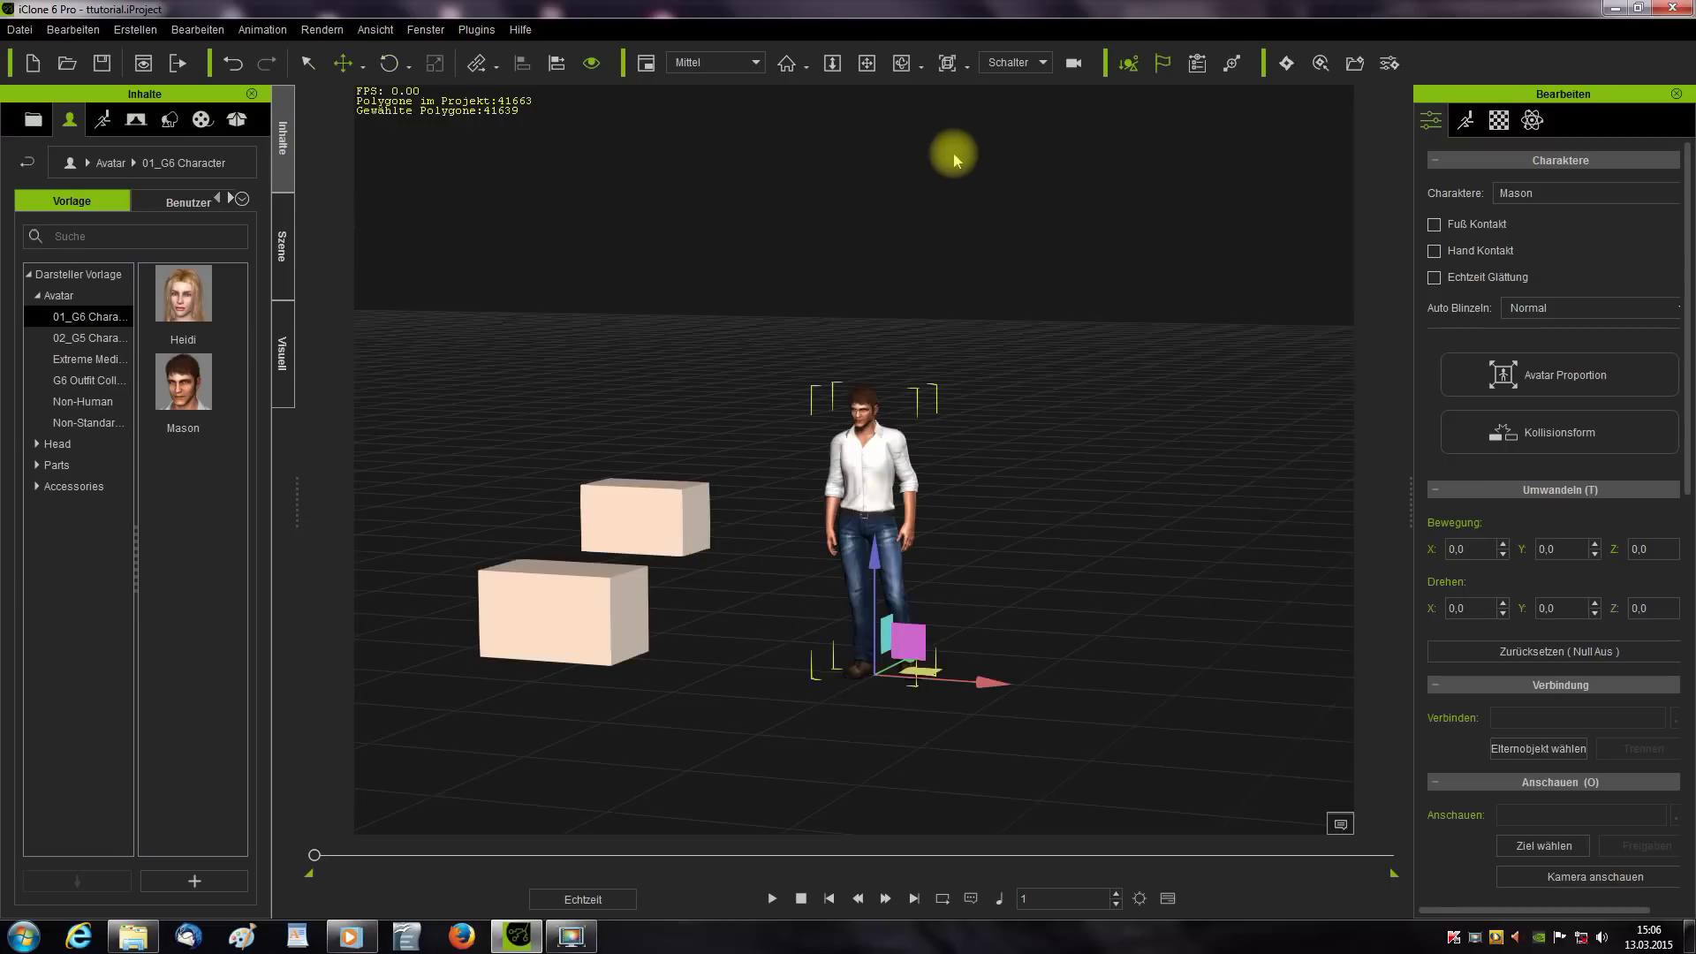
{"action": "scroll", "coordinate": [1014, 62], "scroll_direction": "down", "scroll_amount": 1}
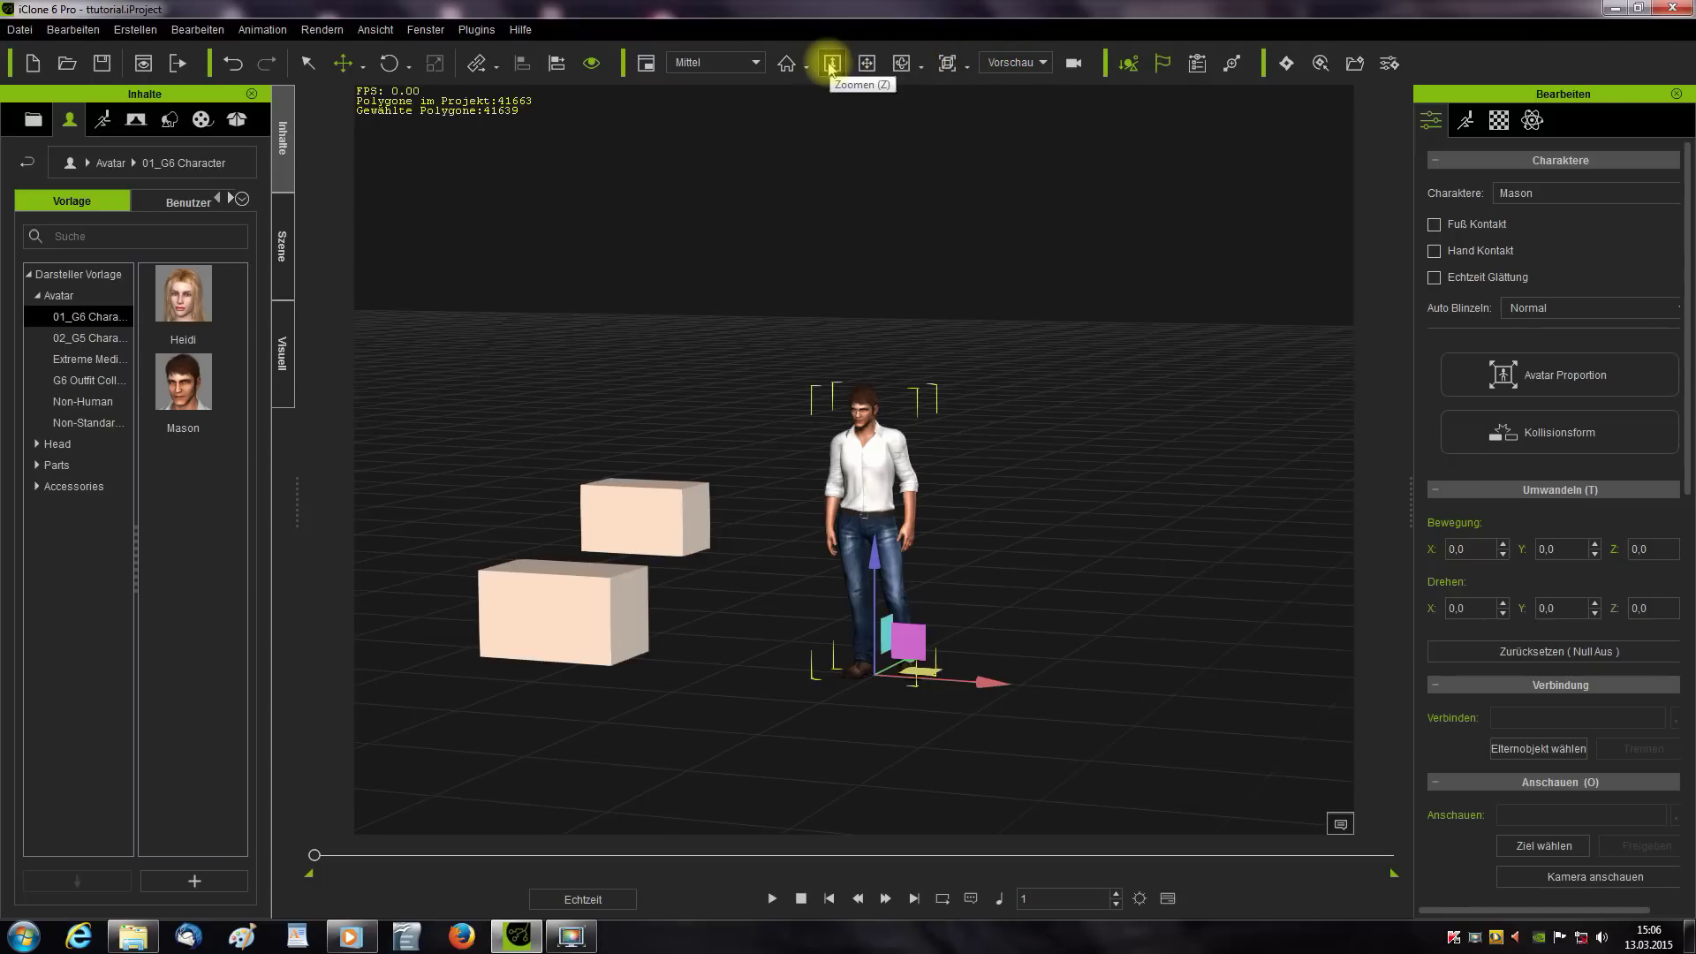
- Try the camera Zoom tool, zooming in on the character and back out to see the whole scene
{"action": "left_click", "coordinate": [830, 63]}
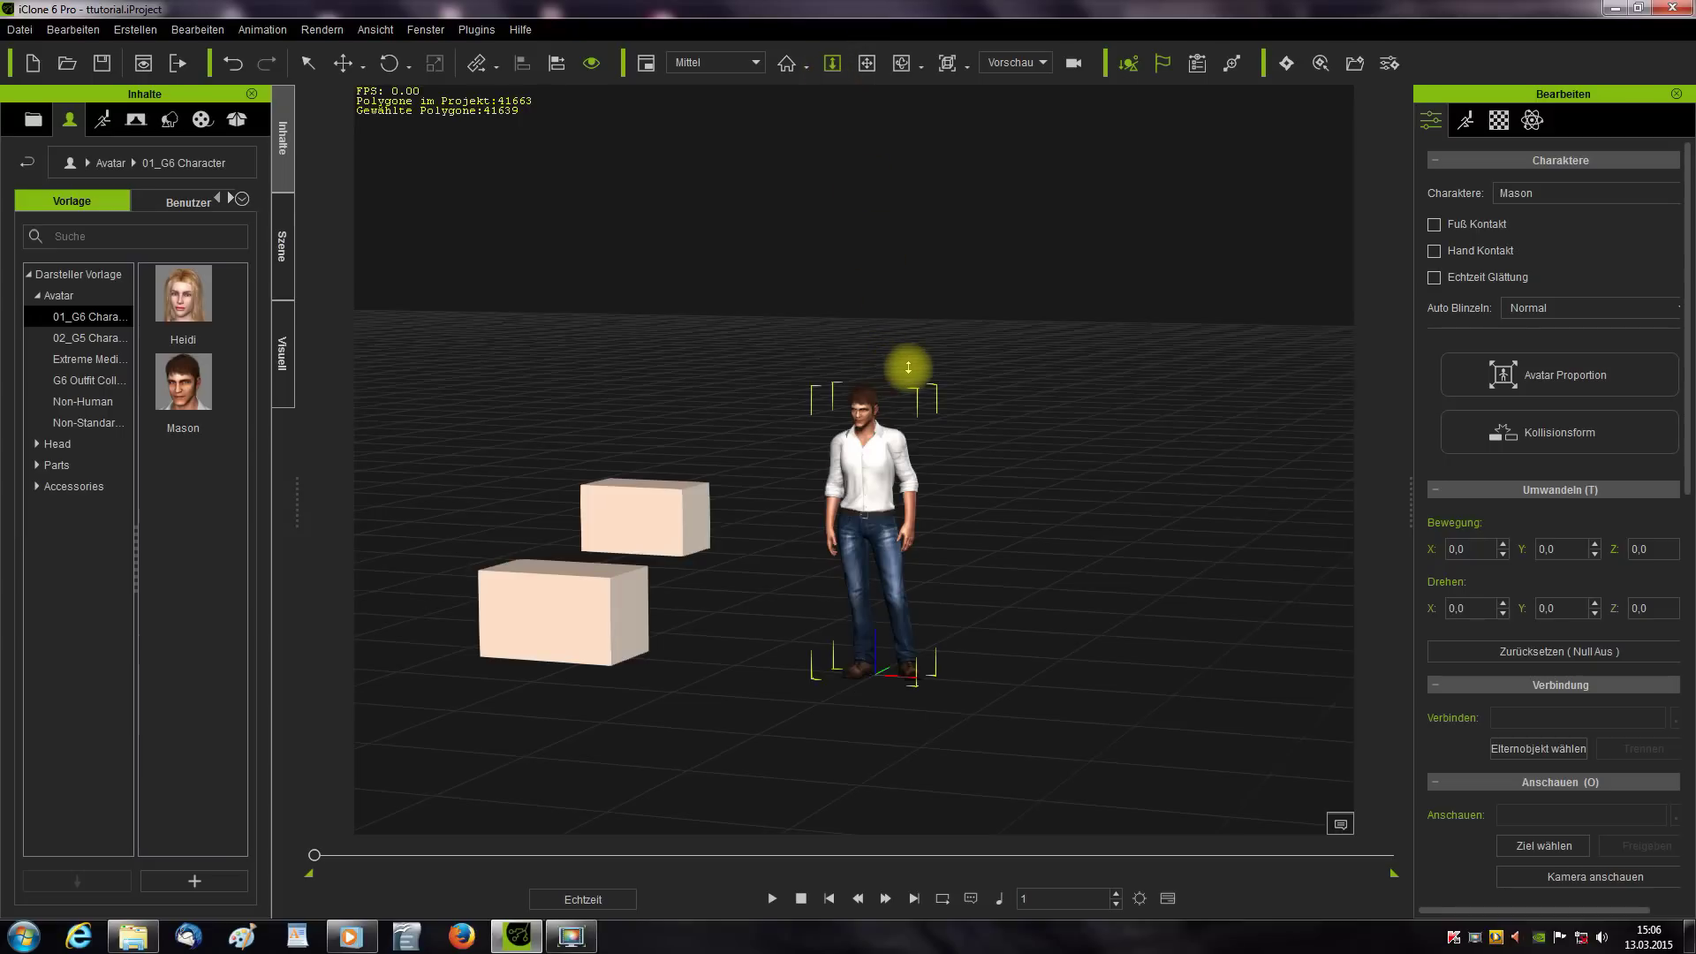
{"action": "scroll", "coordinate": [908, 366], "scroll_direction": "up", "scroll_amount": 5}
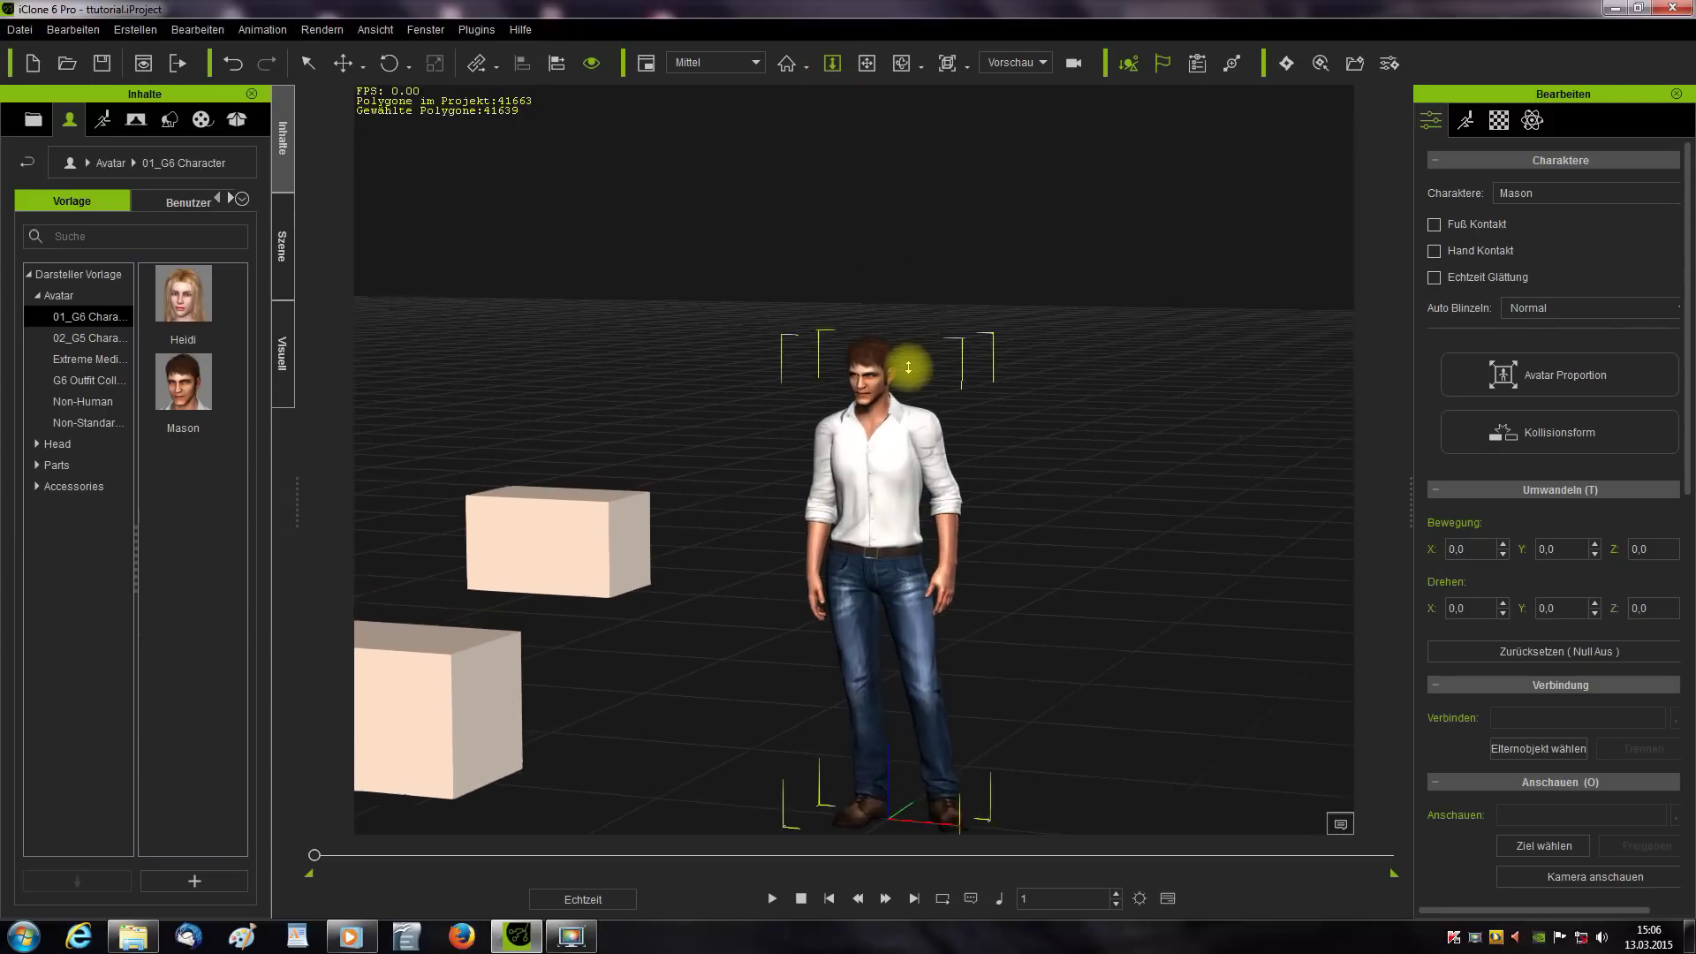
{"action": "scroll", "coordinate": [908, 367], "scroll_direction": "down", "scroll_amount": 6}
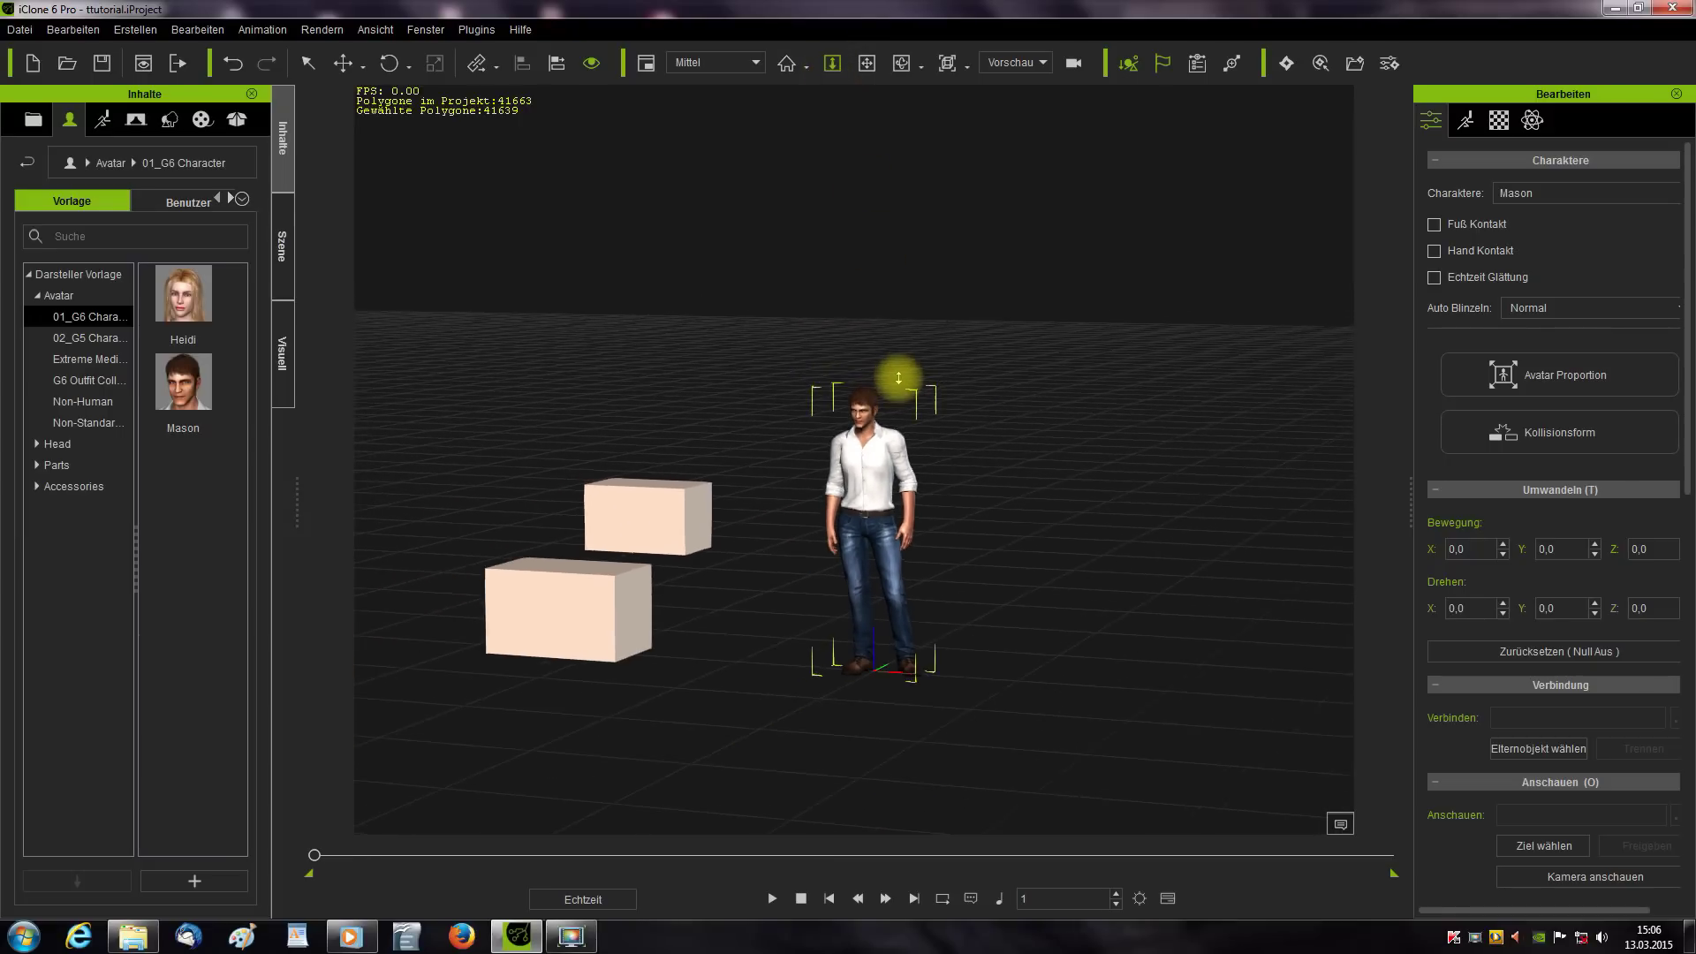
{"action": "scroll", "coordinate": [895, 378], "scroll_direction": "down", "scroll_amount": 6}
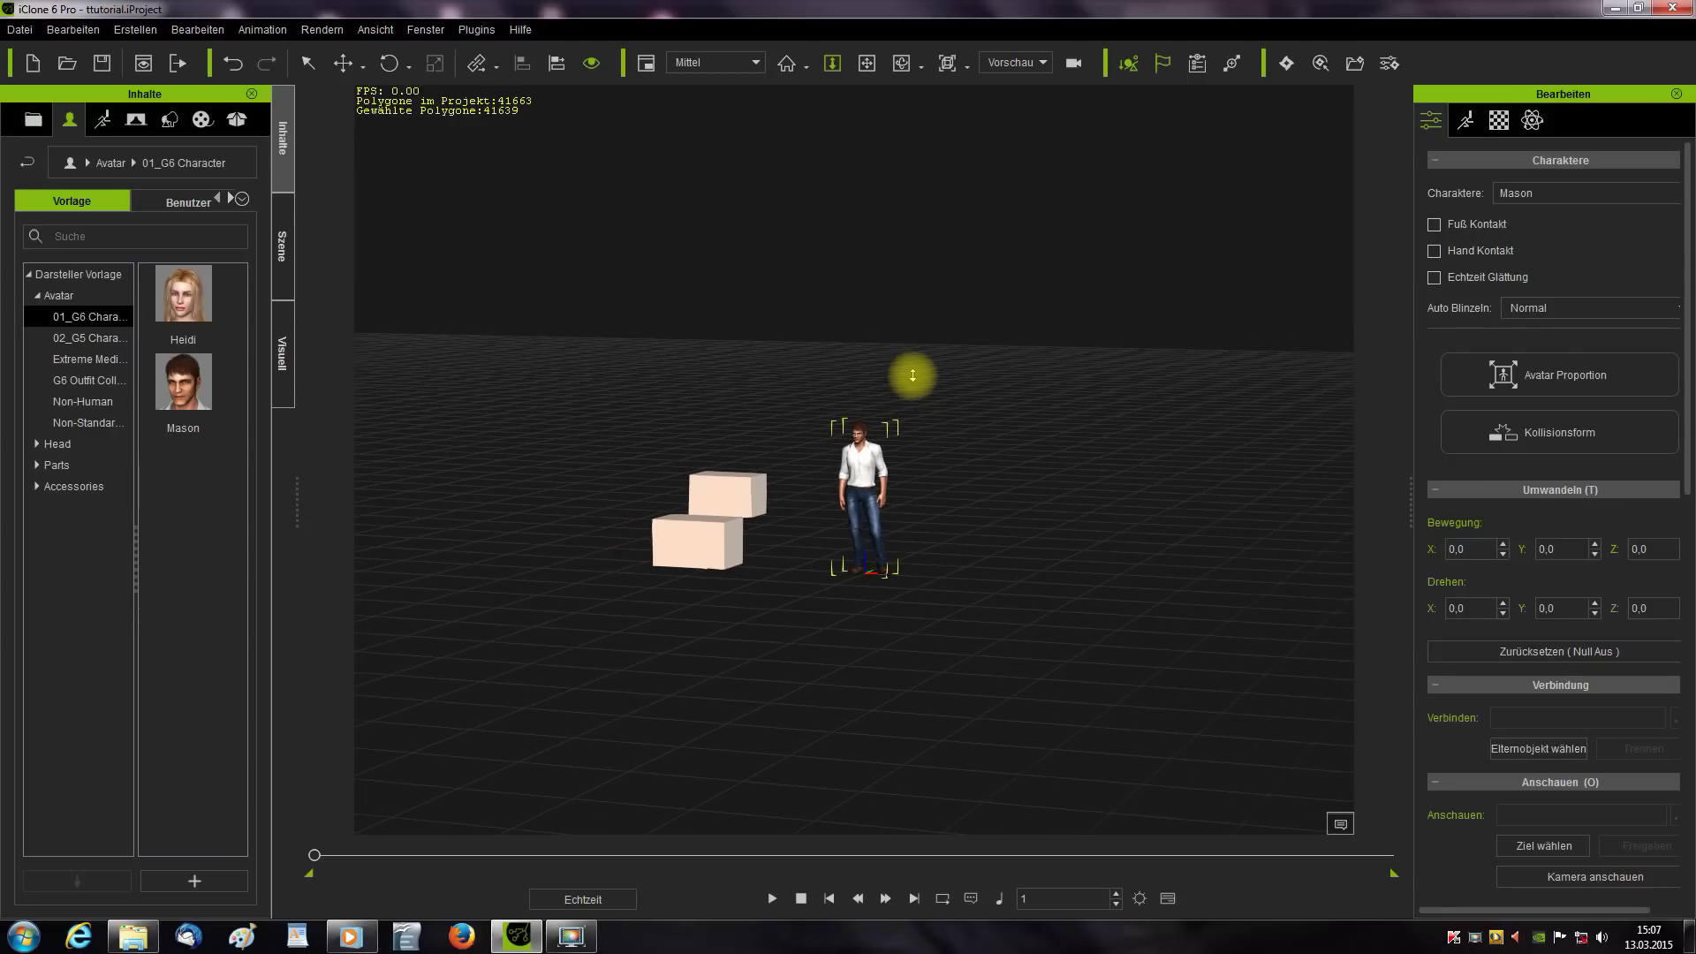
{"action": "scroll", "coordinate": [913, 375], "scroll_direction": "up", "scroll_amount": 6}
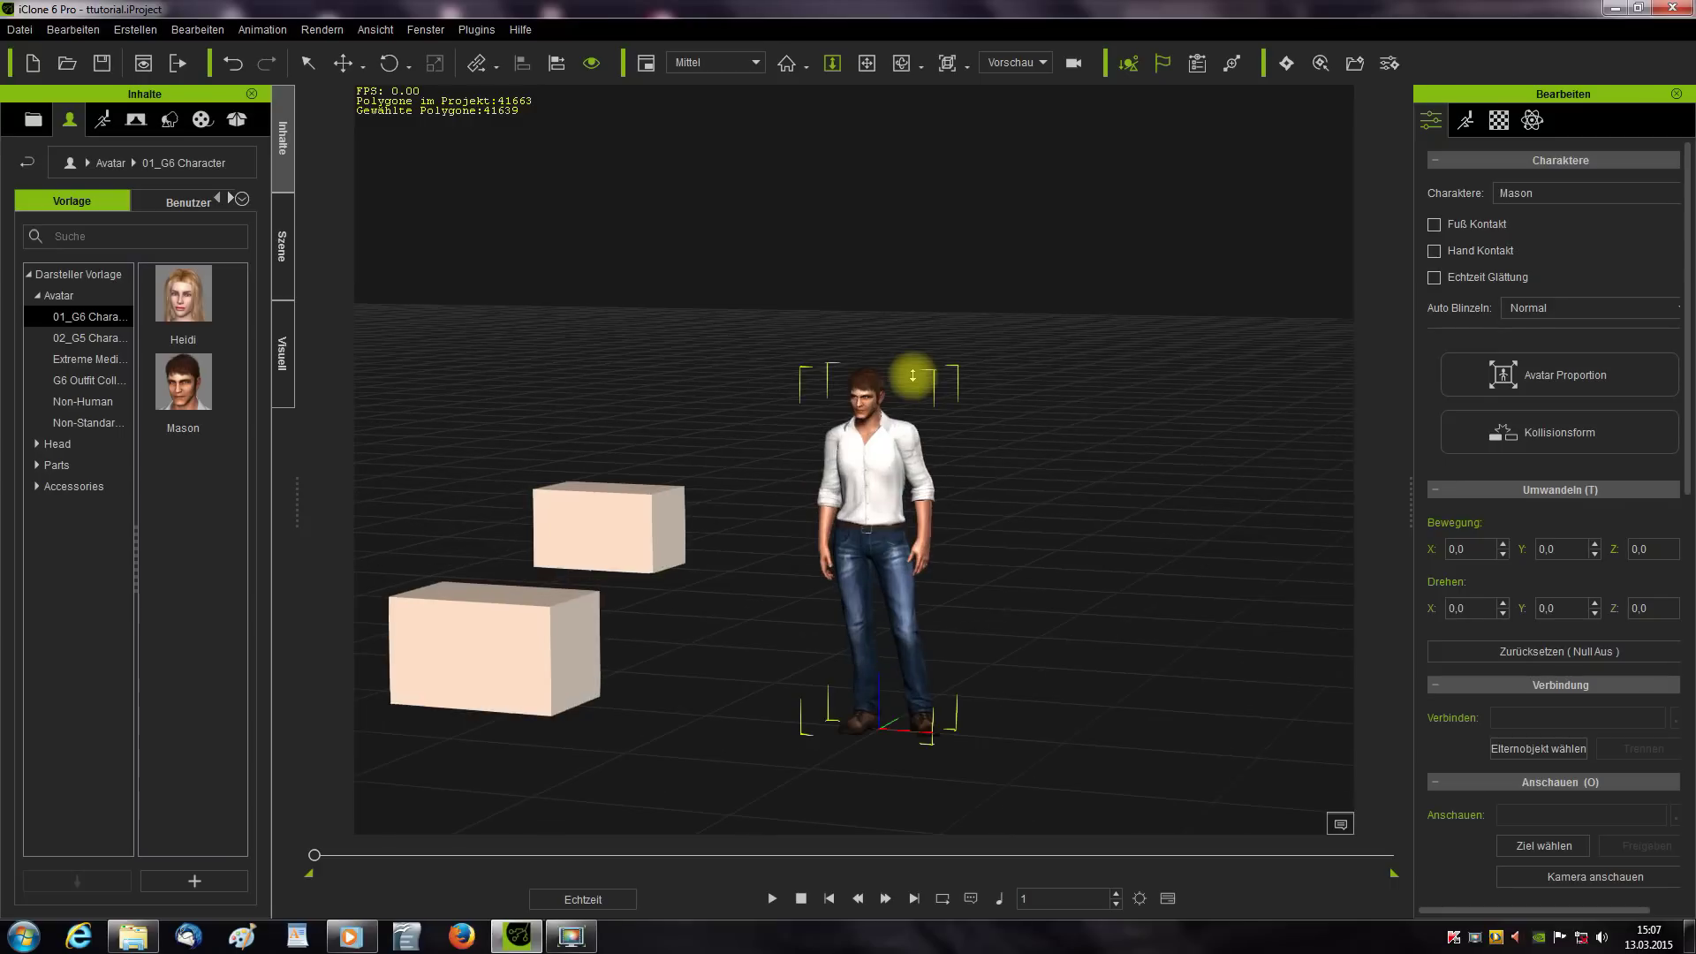
{"action": "scroll", "coordinate": [913, 376], "scroll_direction": "down", "scroll_amount": 6}
{"action": "scroll", "coordinate": [912, 375], "scroll_direction": "up", "scroll_amount": 3}
{"action": "scroll", "coordinate": [912, 376], "scroll_direction": "up", "scroll_amount": 5}
{"action": "scroll", "coordinate": [914, 376], "scroll_direction": "down", "scroll_amount": 6}
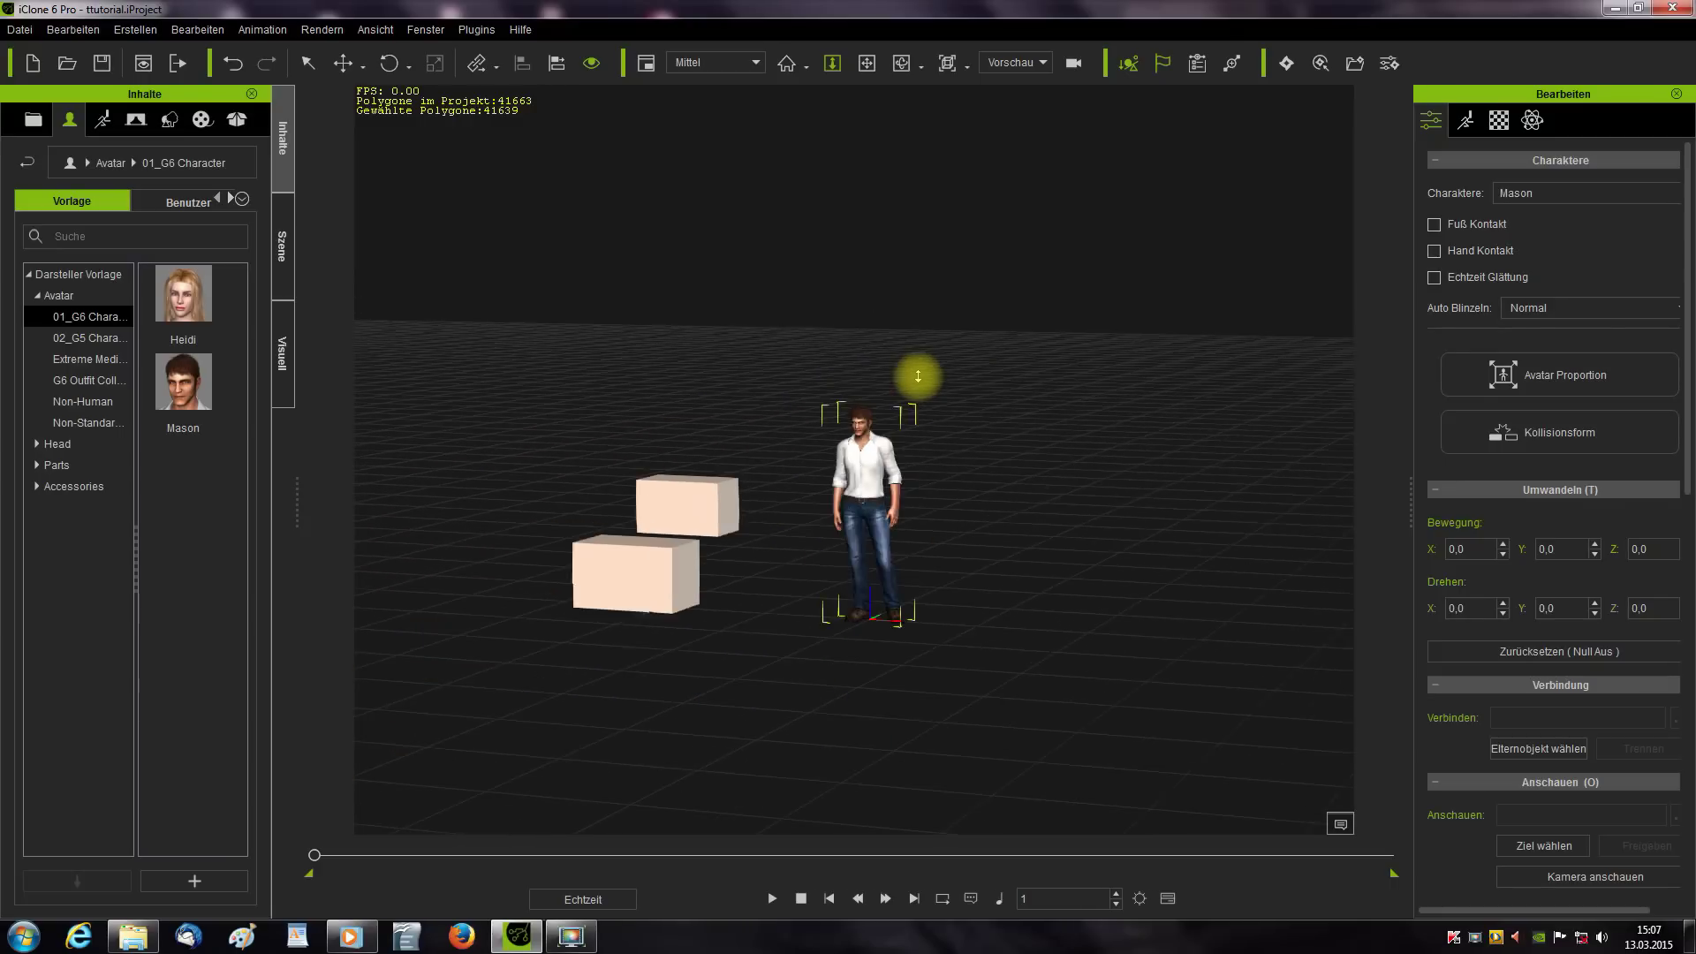
{"action": "scroll", "coordinate": [918, 377], "scroll_direction": "up", "scroll_amount": 3}
{"action": "scroll", "coordinate": [918, 376], "scroll_direction": "up", "scroll_amount": 4}
{"action": "scroll", "coordinate": [931, 393], "scroll_direction": "down", "scroll_amount": 6}
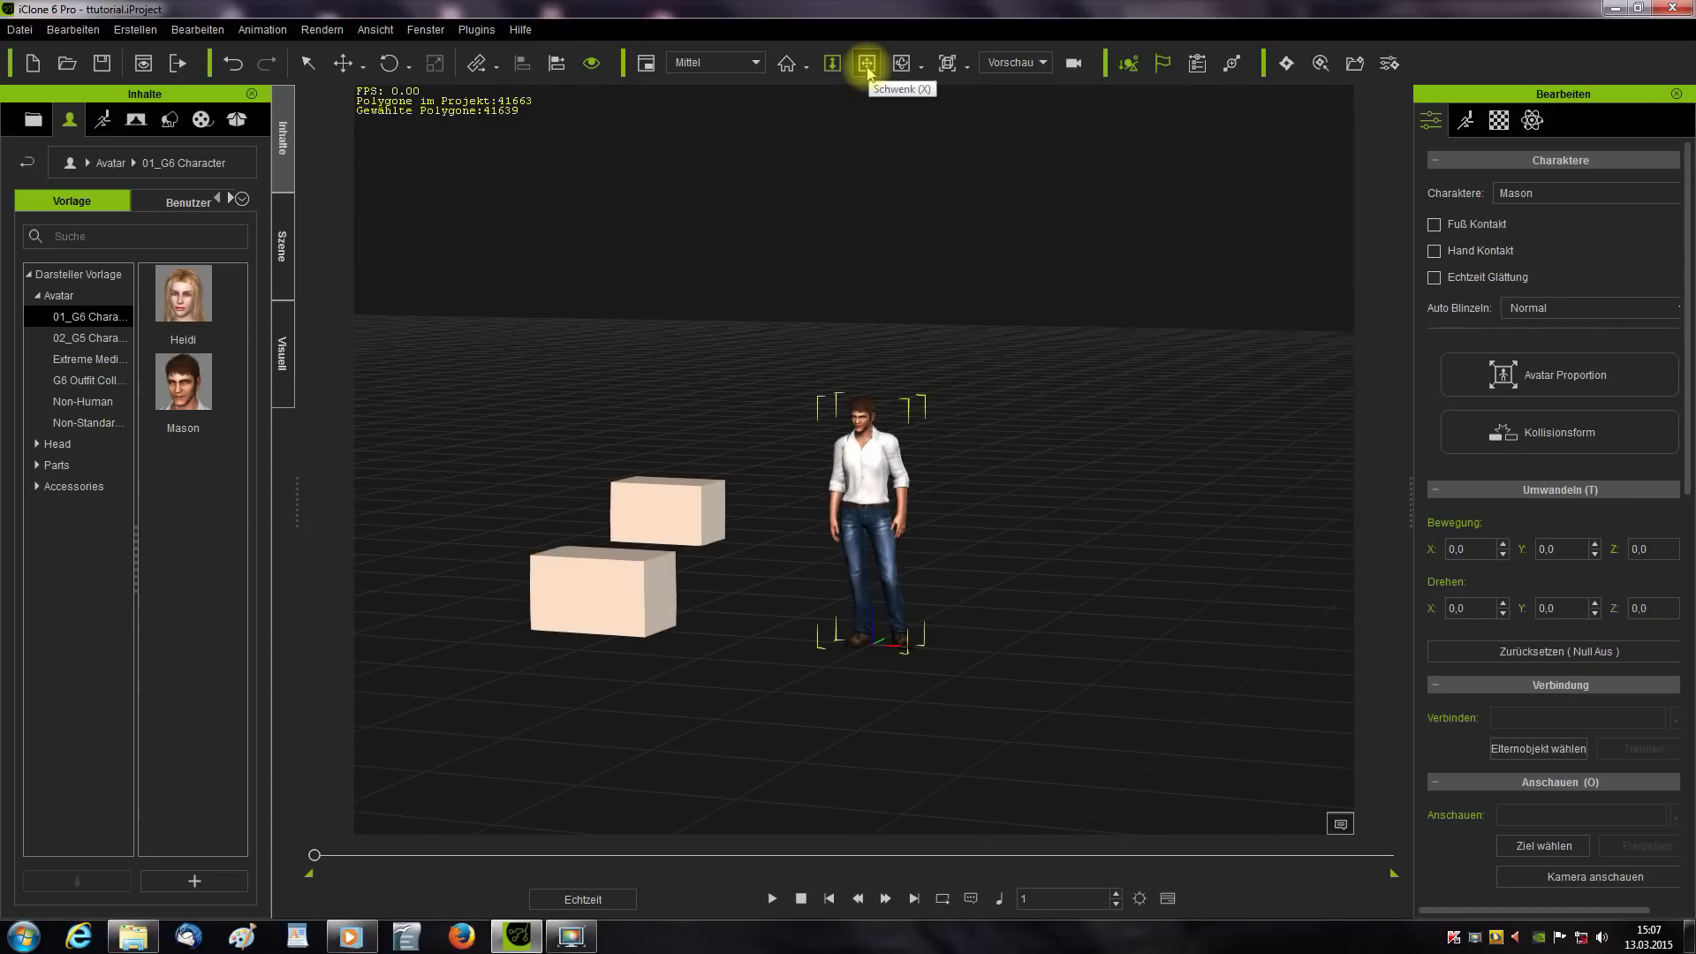
- Pan the camera across the scene and orbit it around the character to a frontal view near ground level
{"action": "left_click", "coordinate": [868, 65]}
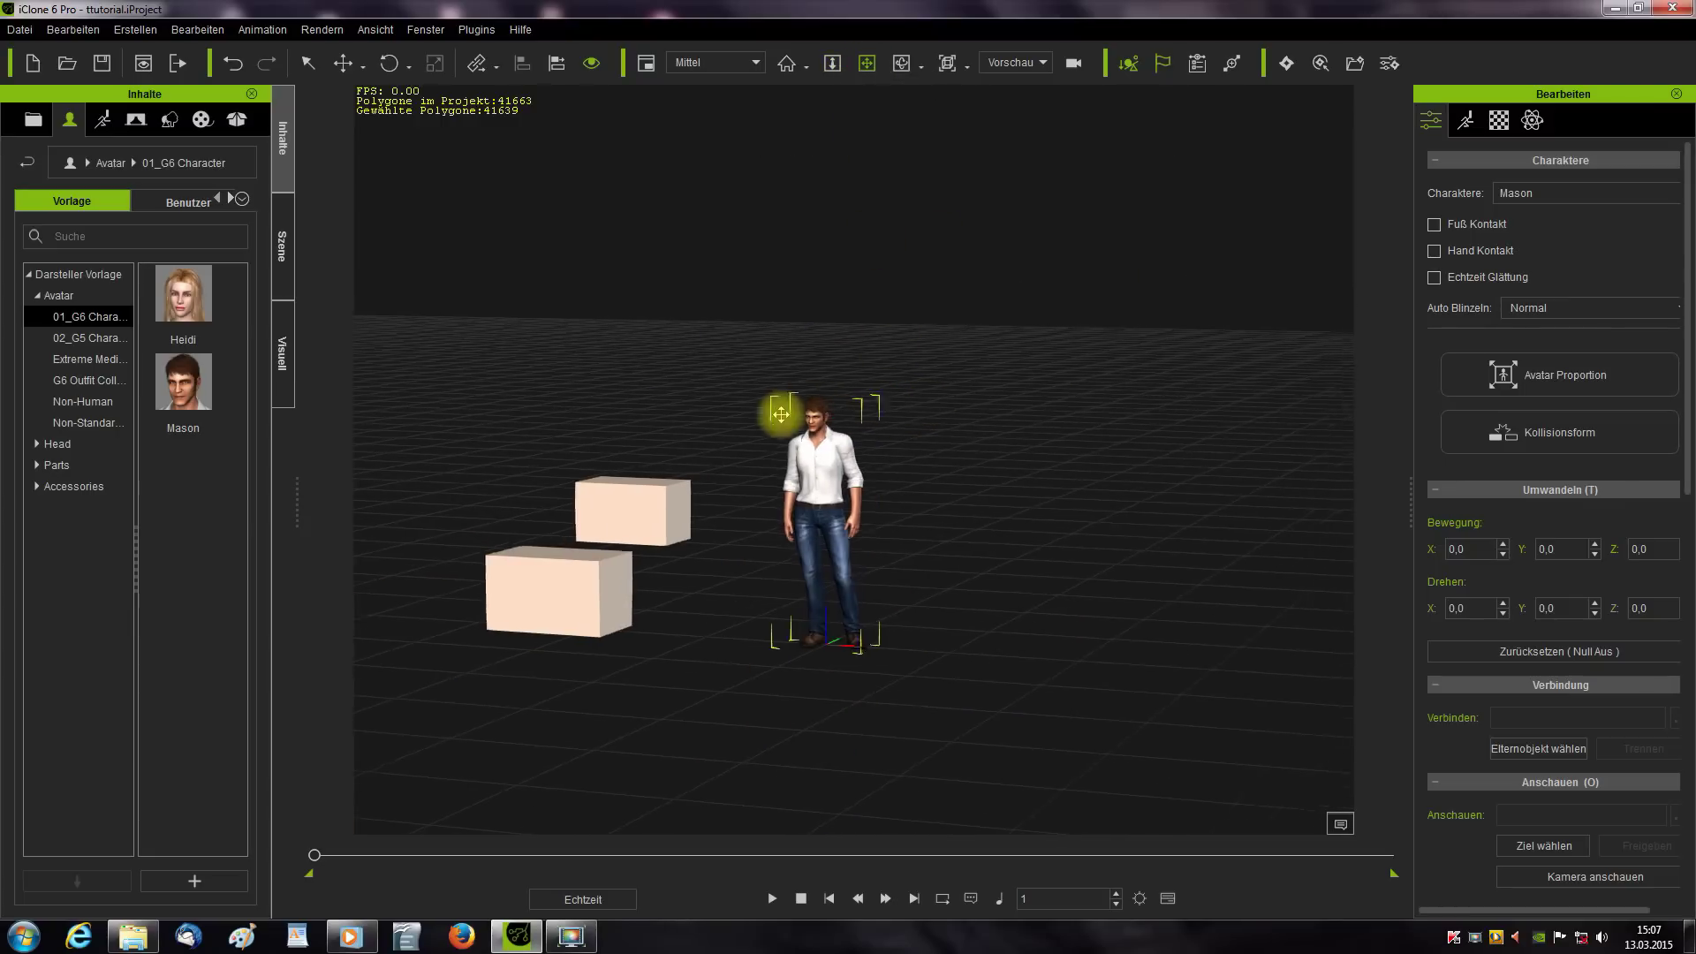
{"action": "left_click_drag", "start_coordinate": [858, 402], "coordinate": [843, 381]}
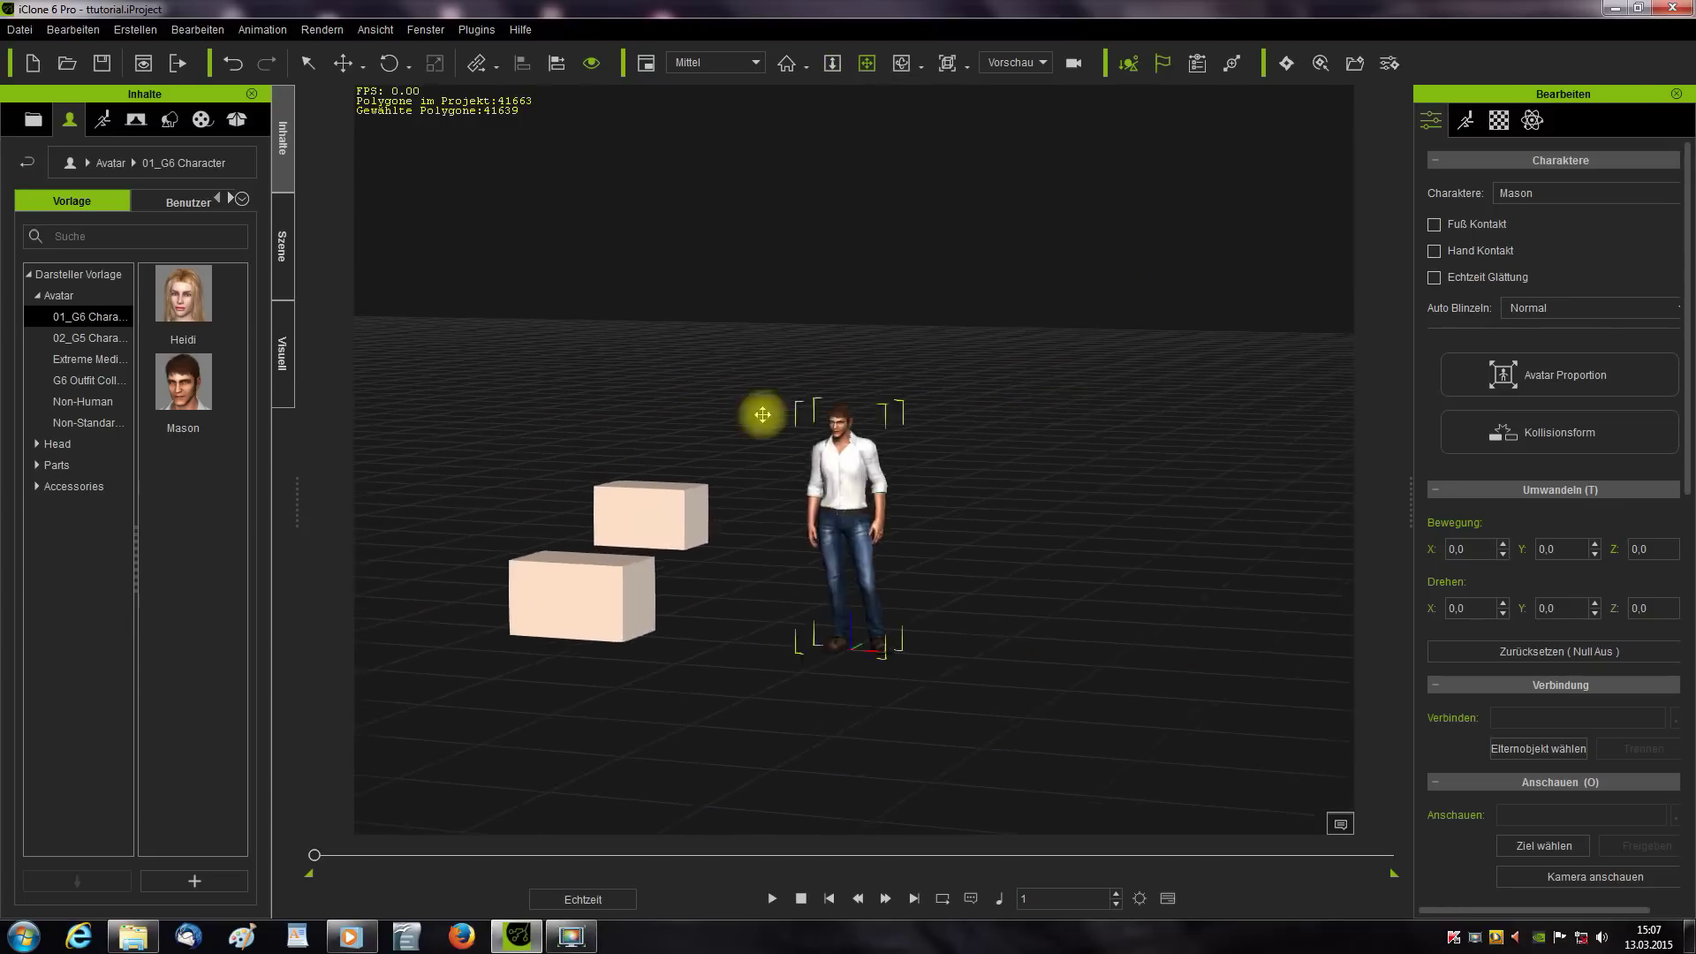
{"action": "left_click_drag", "start_coordinate": [884, 446], "coordinate": [906, 405]}
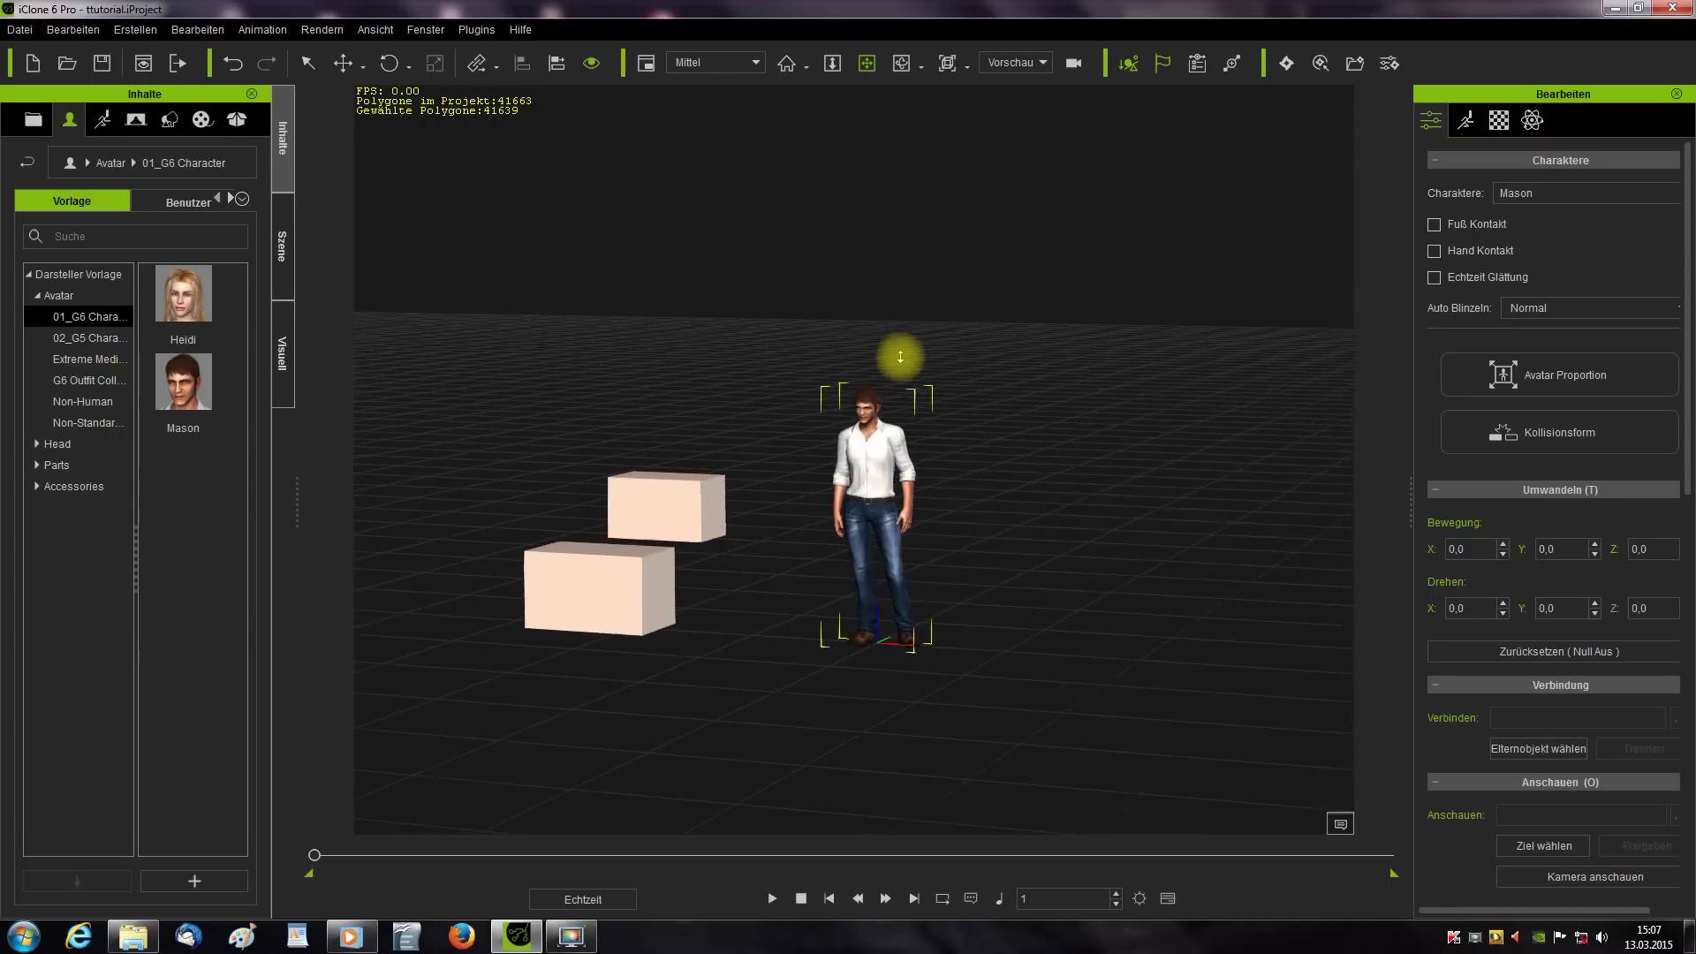
{"action": "left_click_drag", "start_coordinate": [904, 351], "coordinate": [911, 421]}
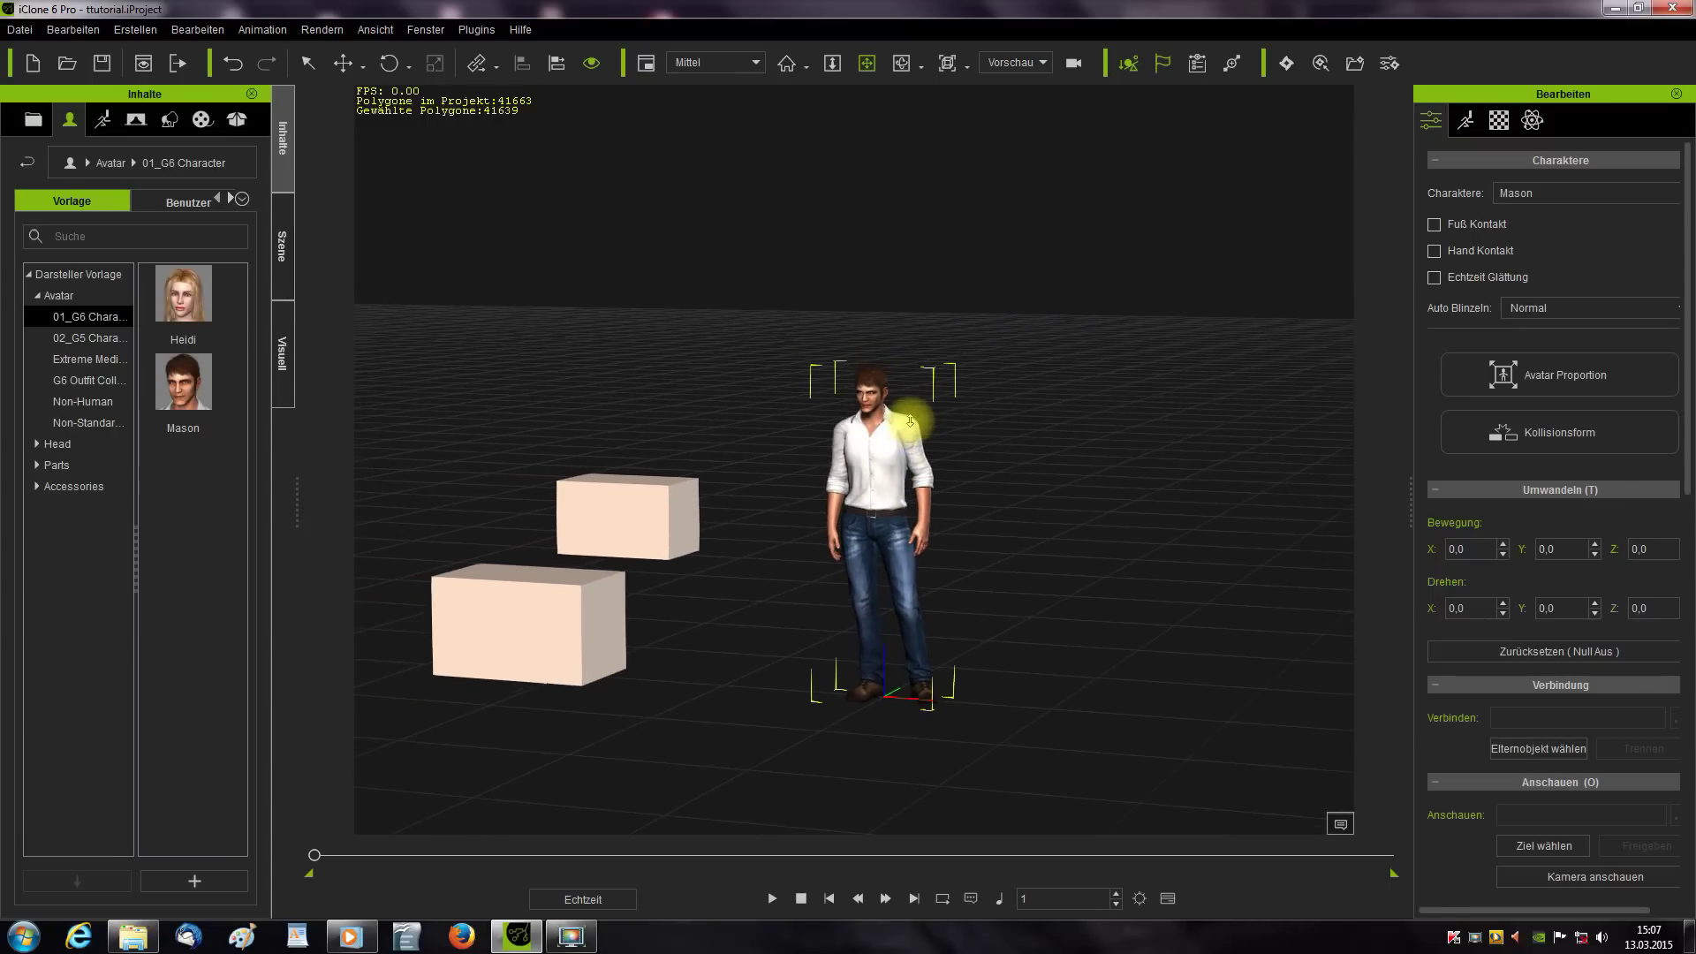
{"action": "left_click_drag", "start_coordinate": [871, 485], "coordinate": [892, 495]}
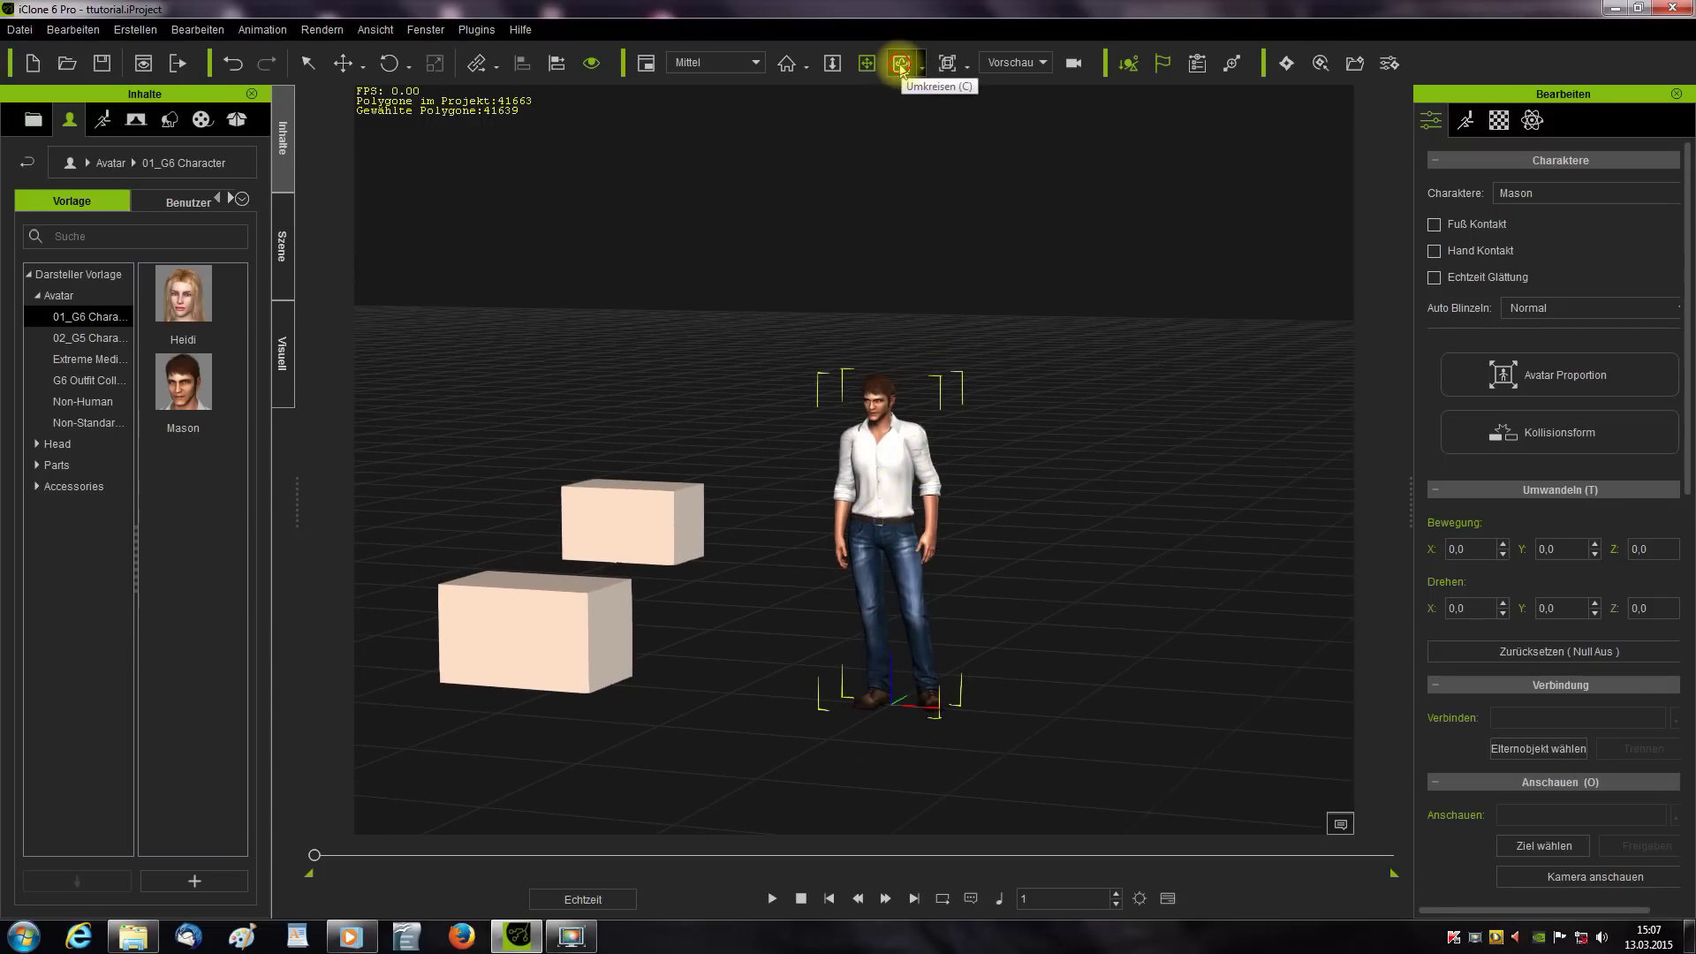
{"action": "left_click", "coordinate": [901, 64]}
{"action": "left_click_drag", "start_coordinate": [1110, 413], "coordinate": [996, 485]}
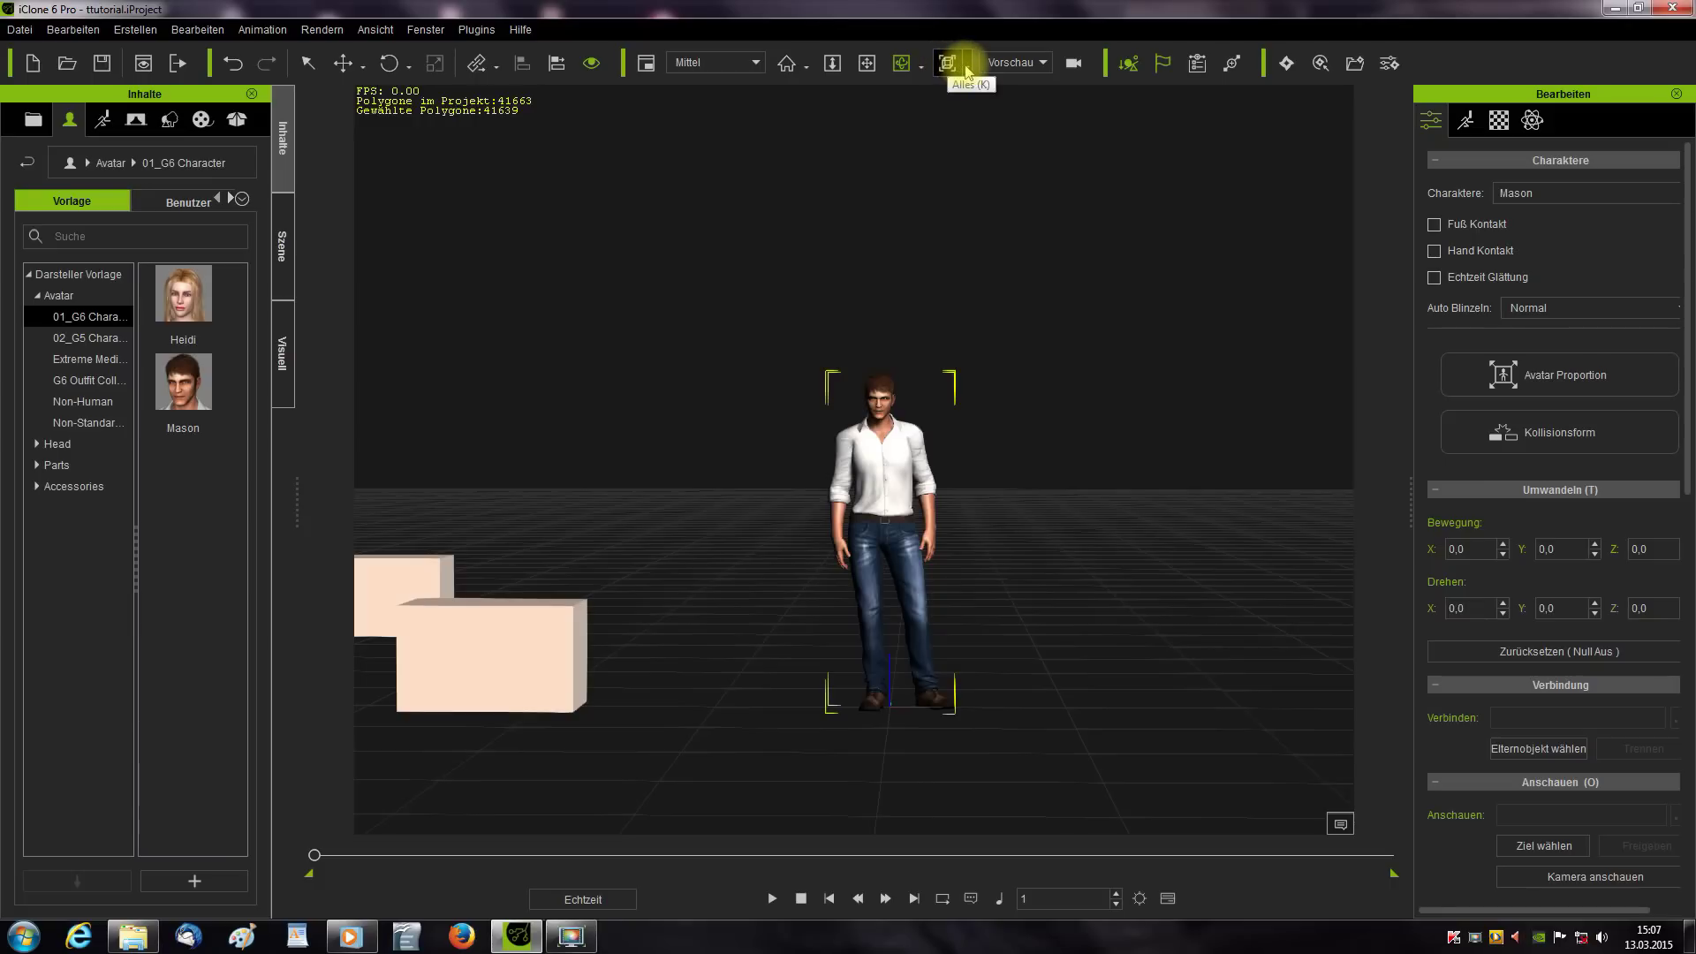
- View the character through the right, top, left, face and all-objects camera presets
{"action": "left_click", "coordinate": [967, 64]}
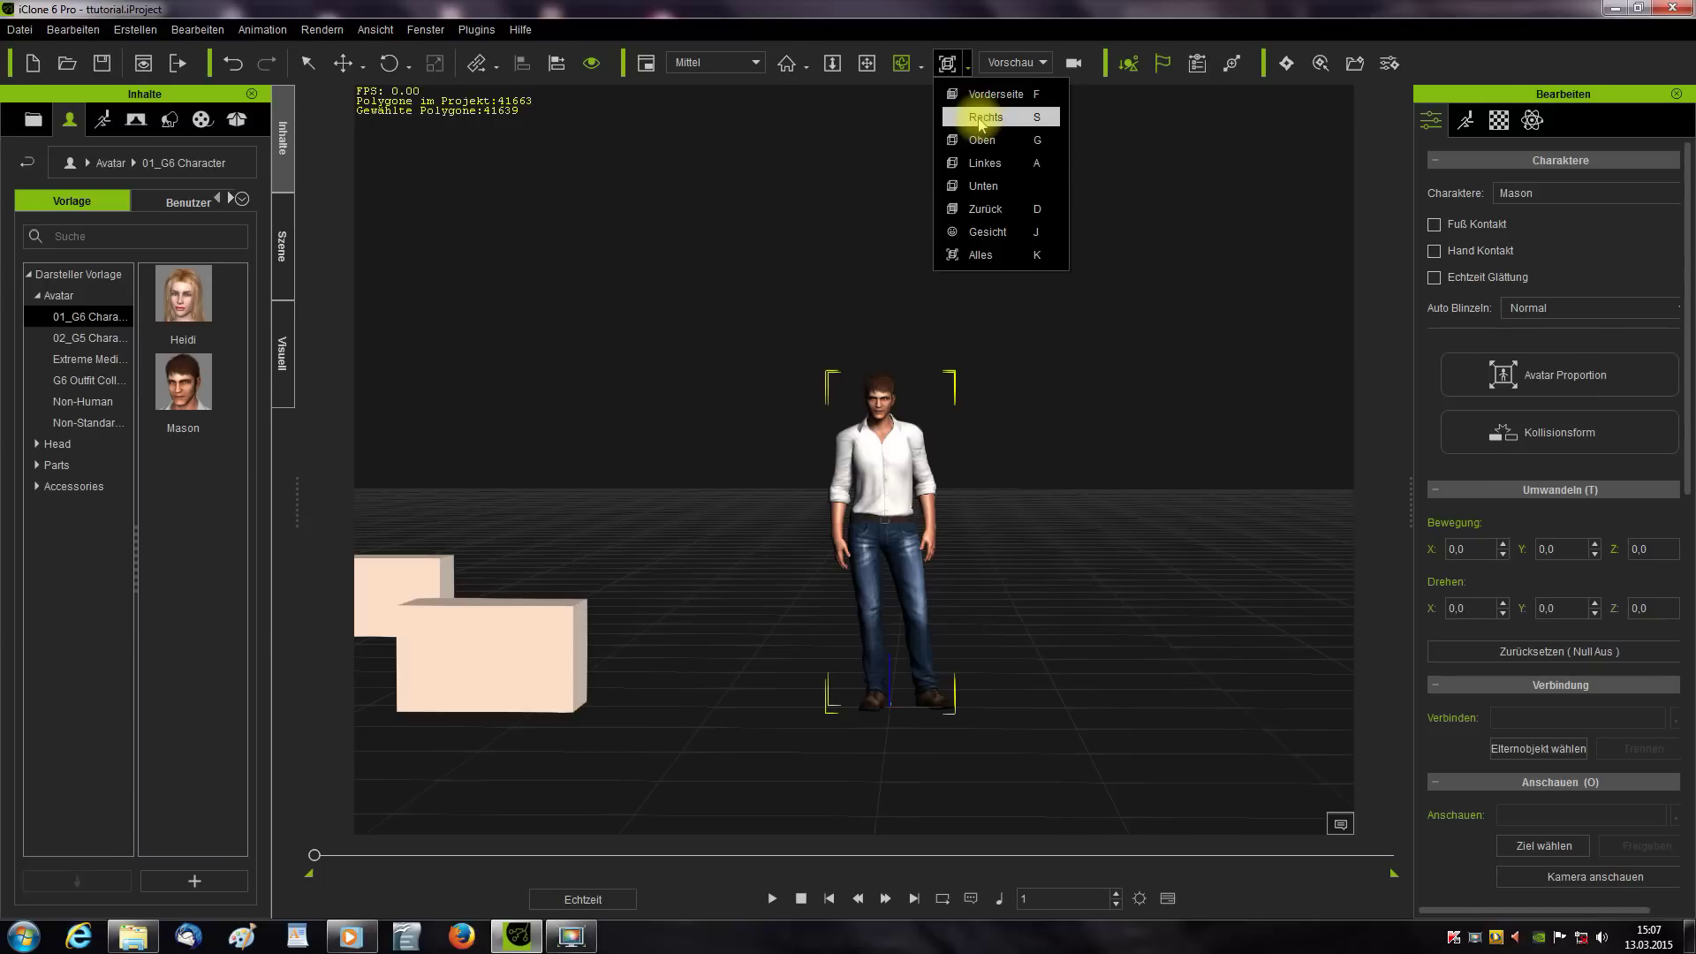
{"action": "left_click", "coordinate": [982, 118]}
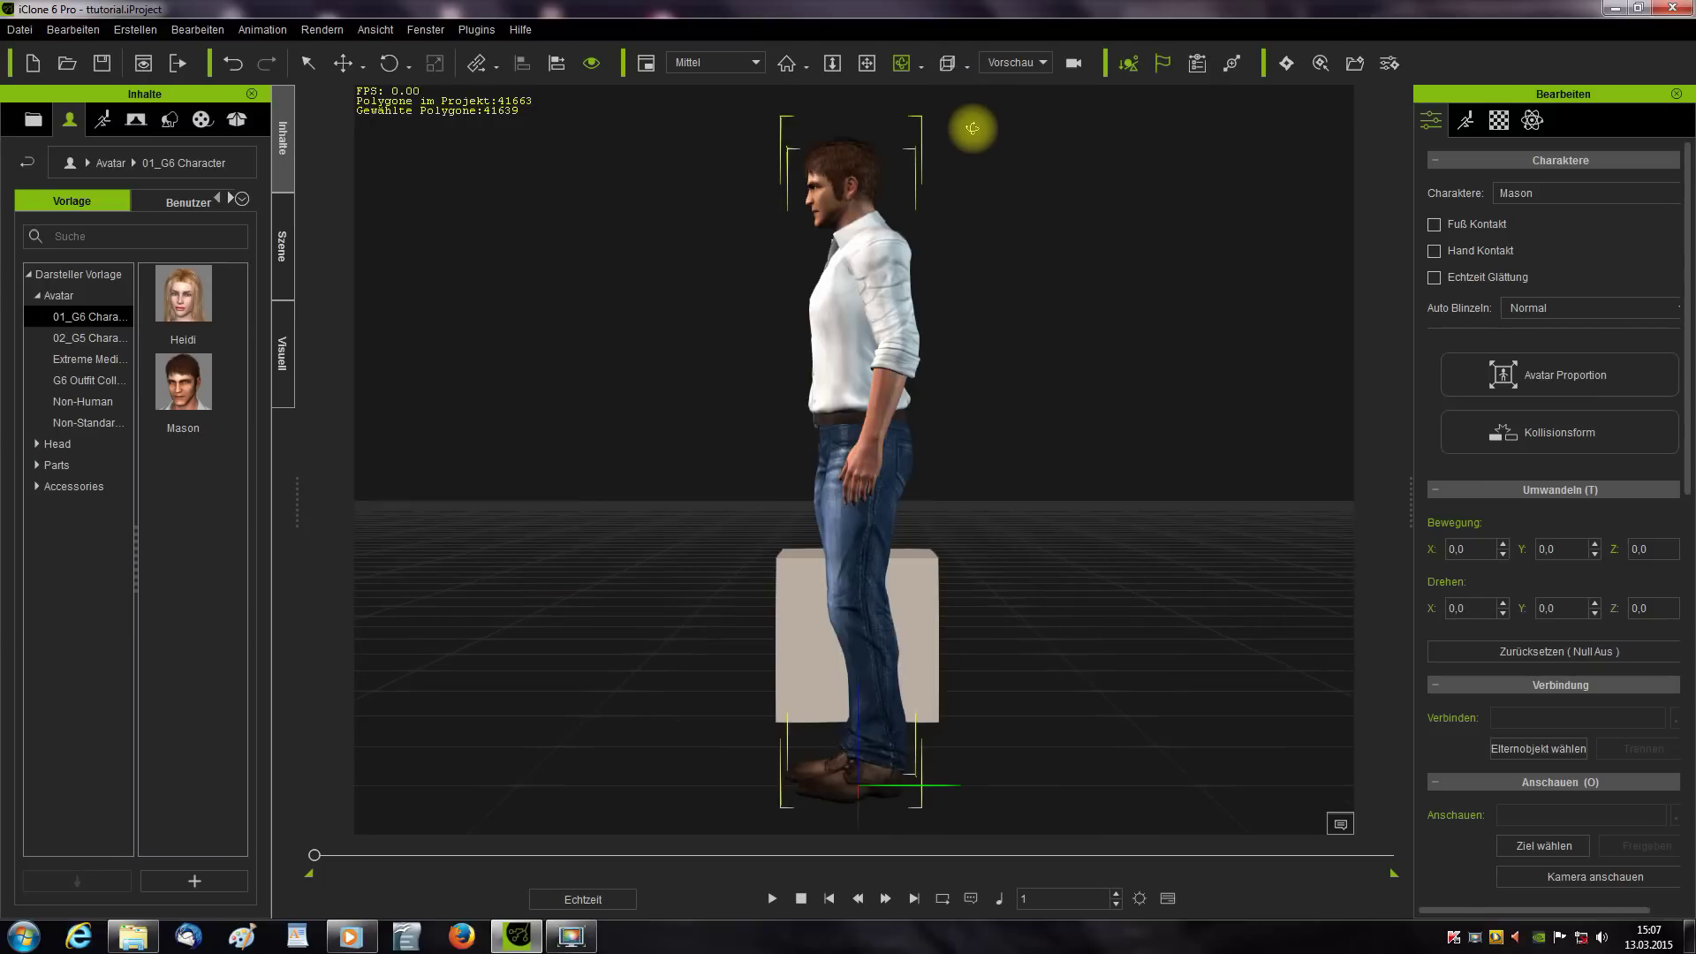
{"action": "left_click", "coordinate": [967, 66]}
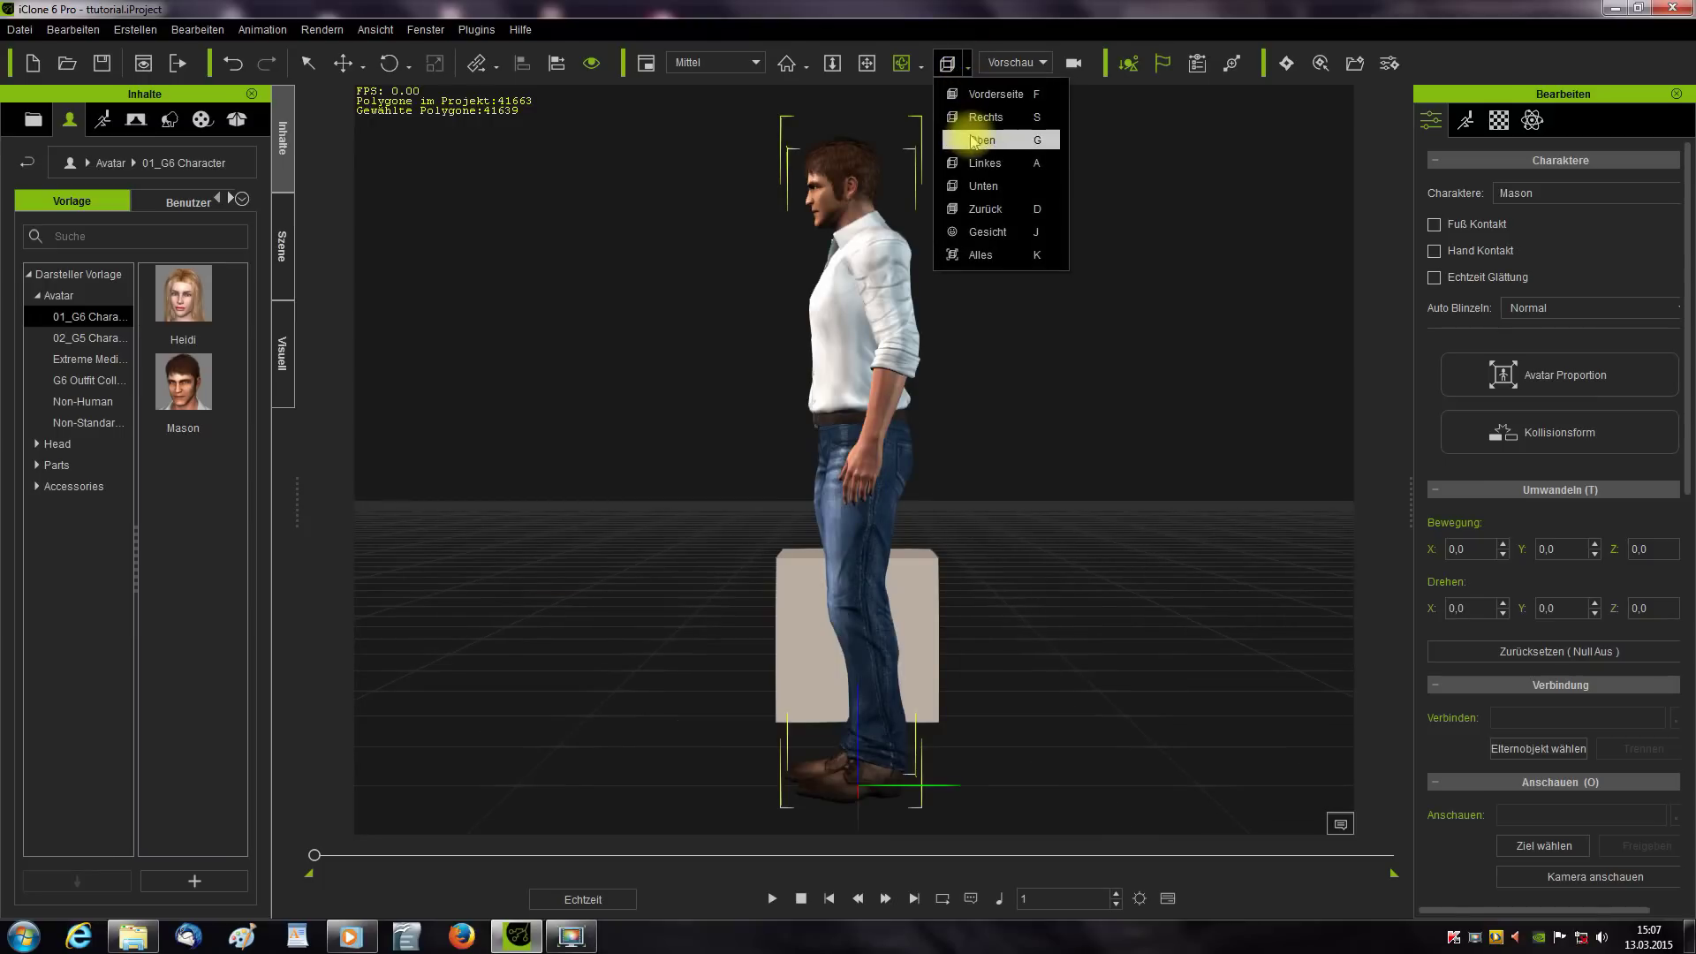
{"action": "left_click", "coordinate": [972, 141]}
{"action": "left_click", "coordinate": [967, 71]}
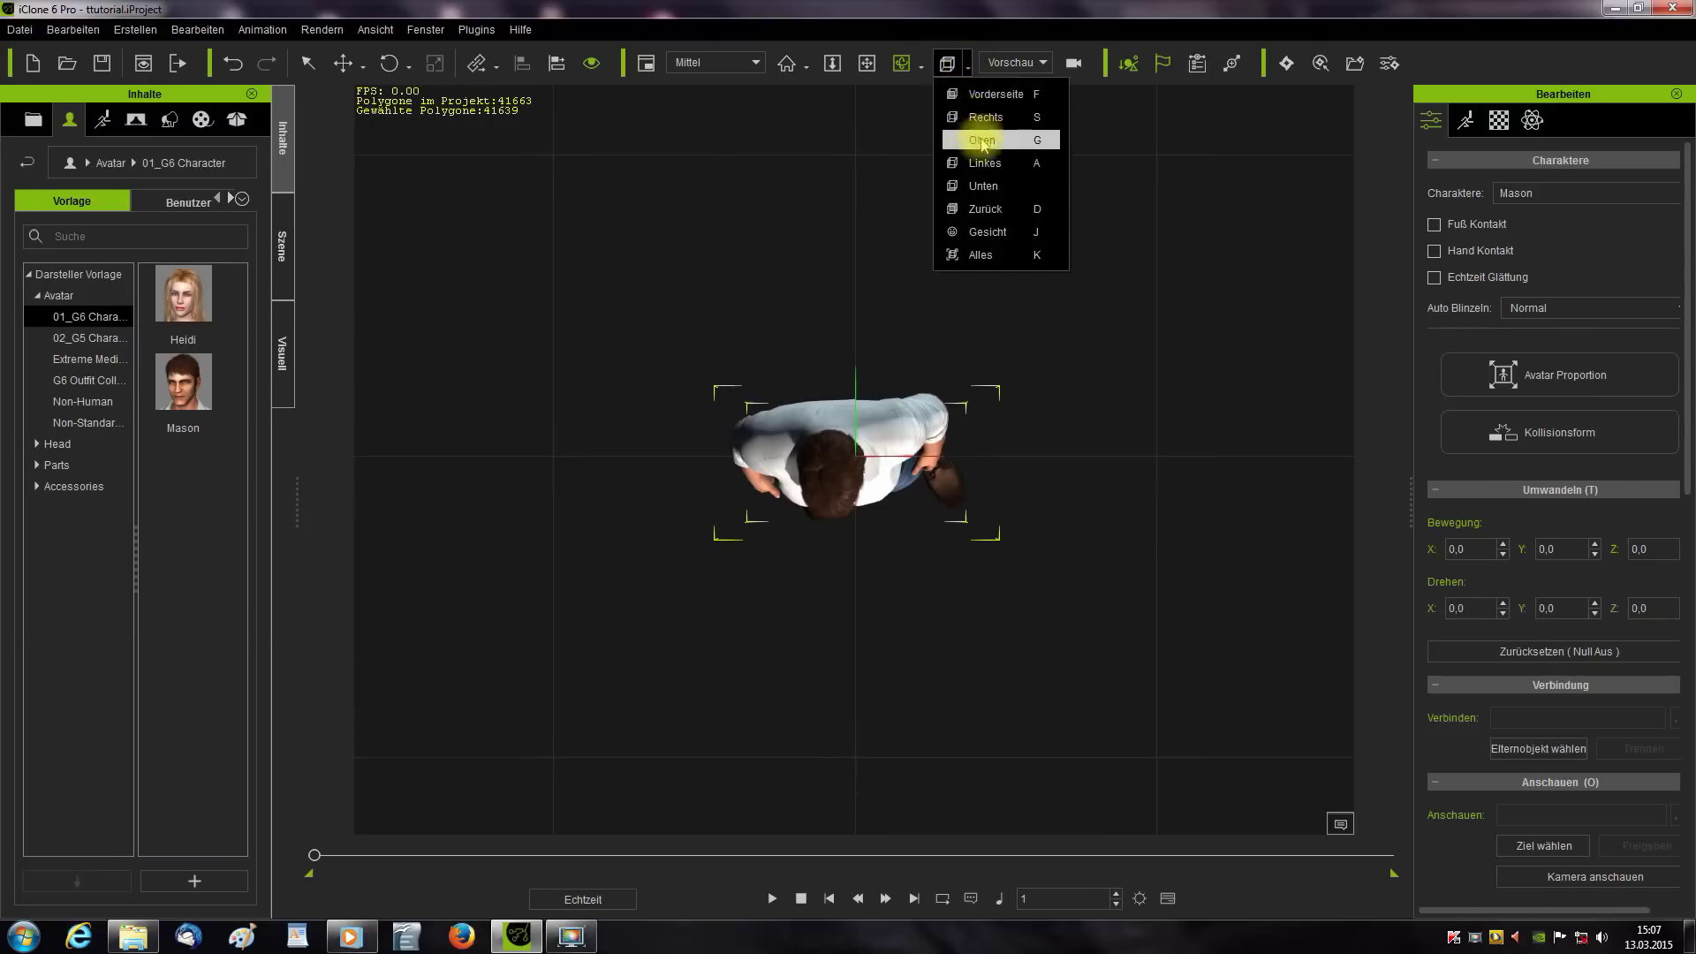
{"action": "left_click", "coordinate": [983, 161]}
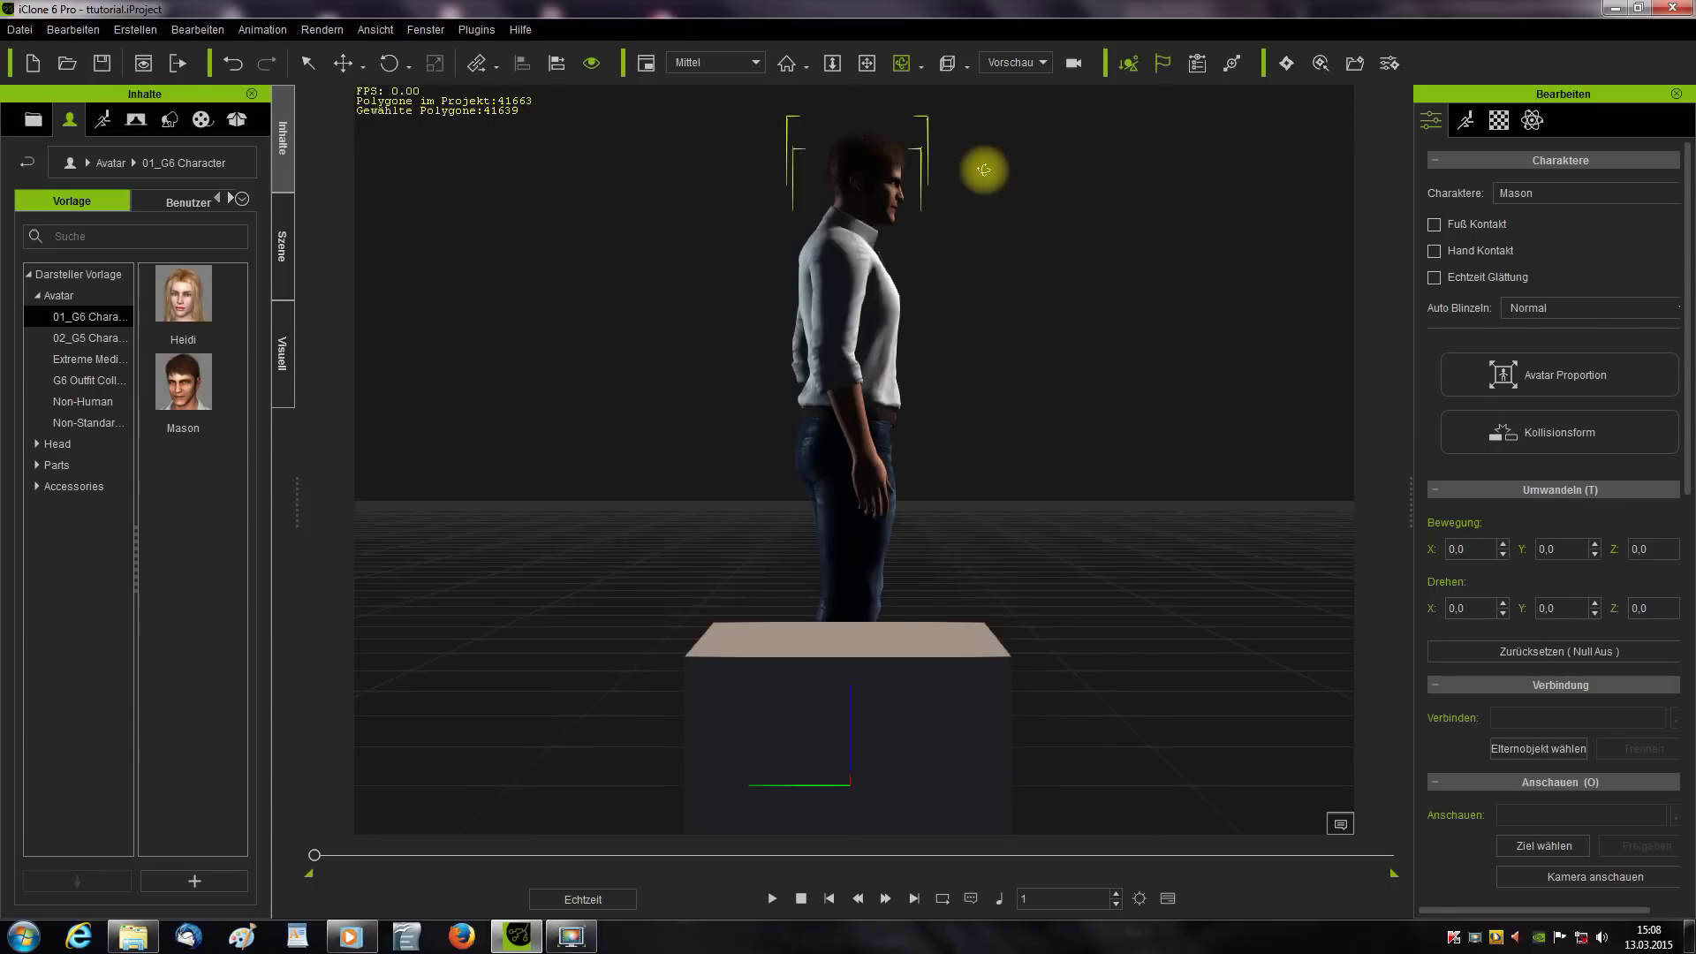
{"action": "left_click", "coordinate": [969, 67]}
{"action": "left_click", "coordinate": [979, 232]}
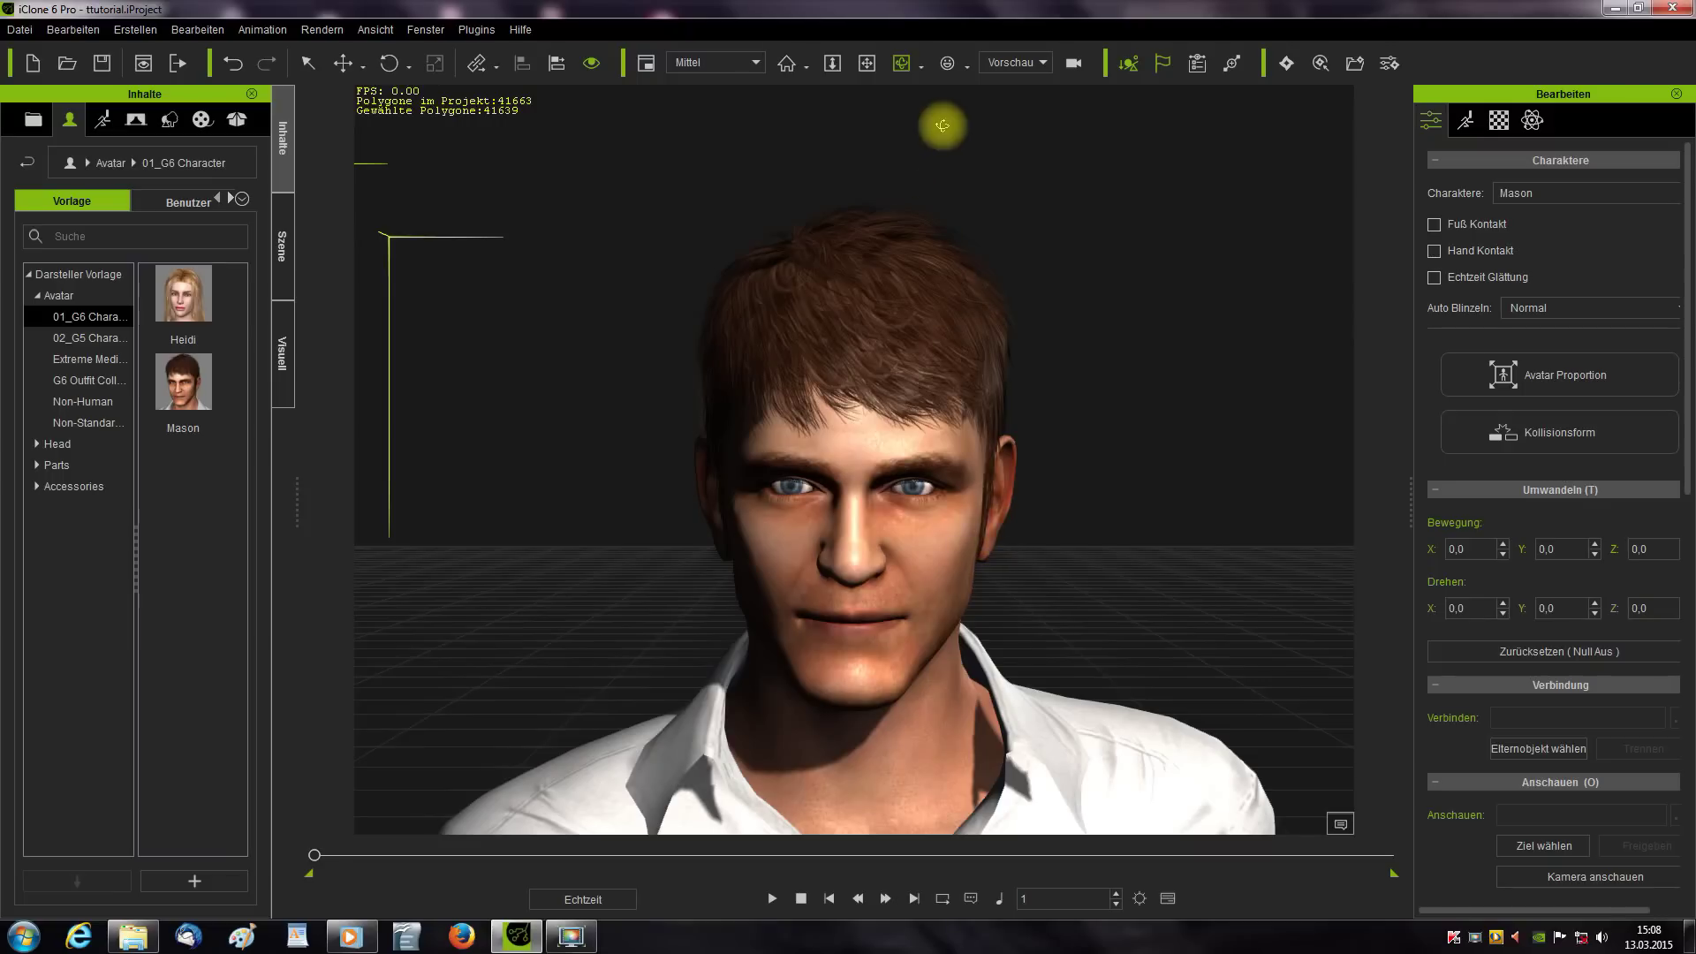
{"action": "left_click", "coordinate": [968, 65]}
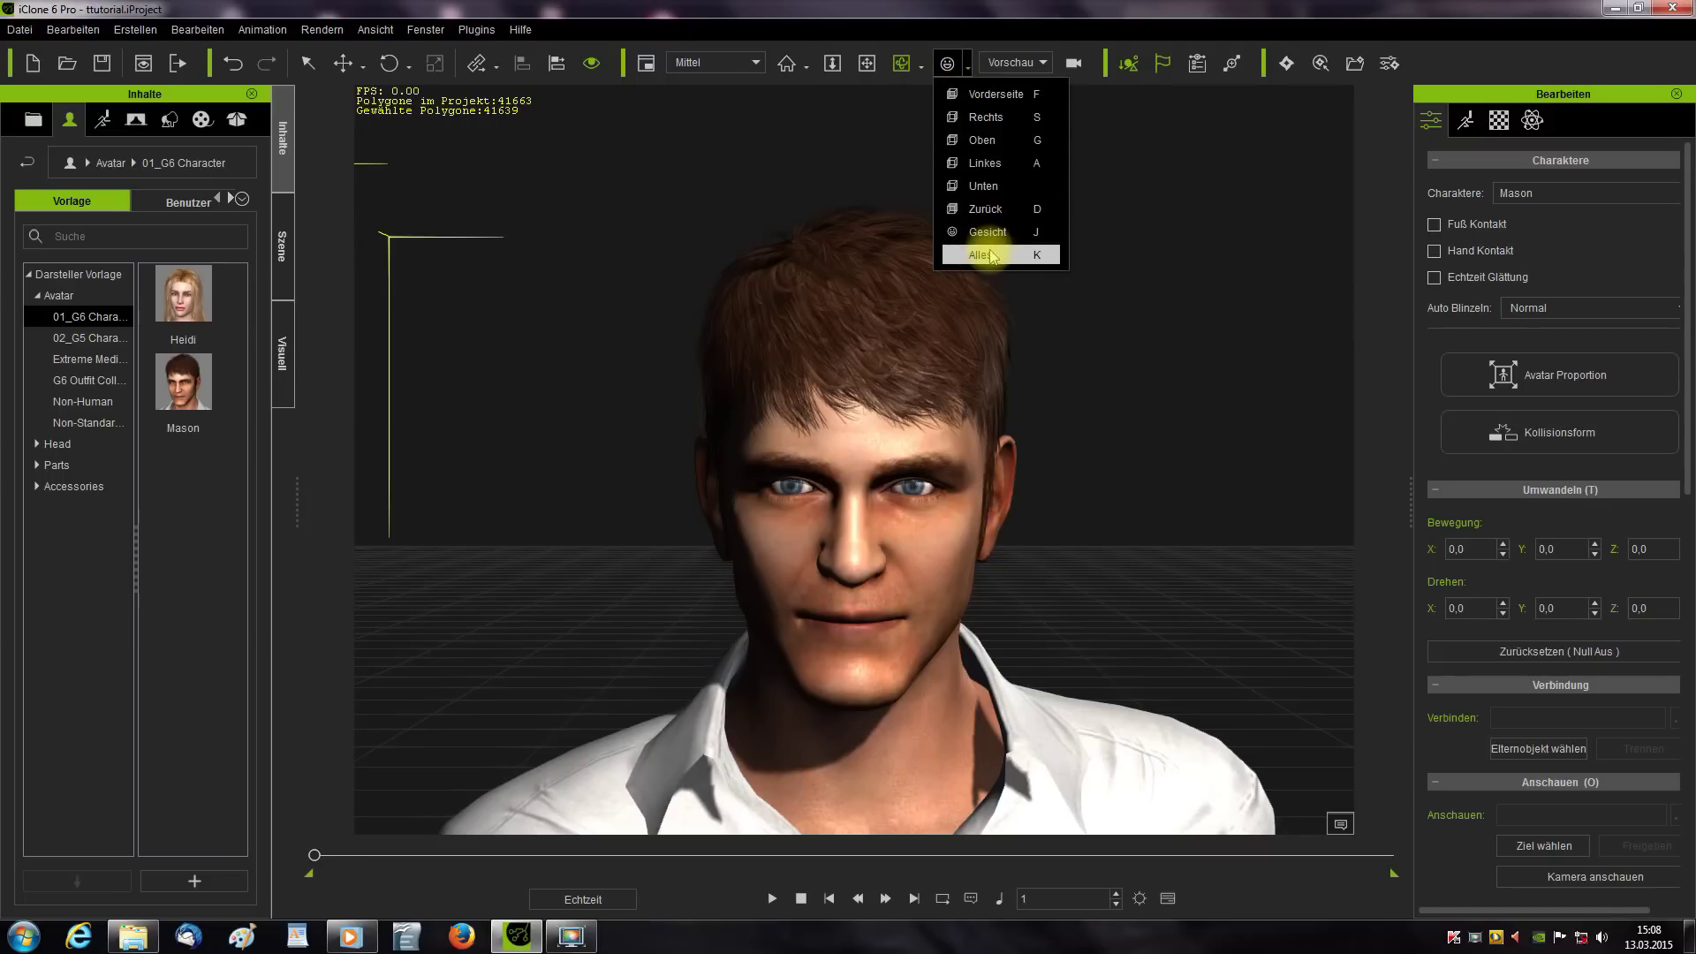
{"action": "left_click", "coordinate": [980, 254]}
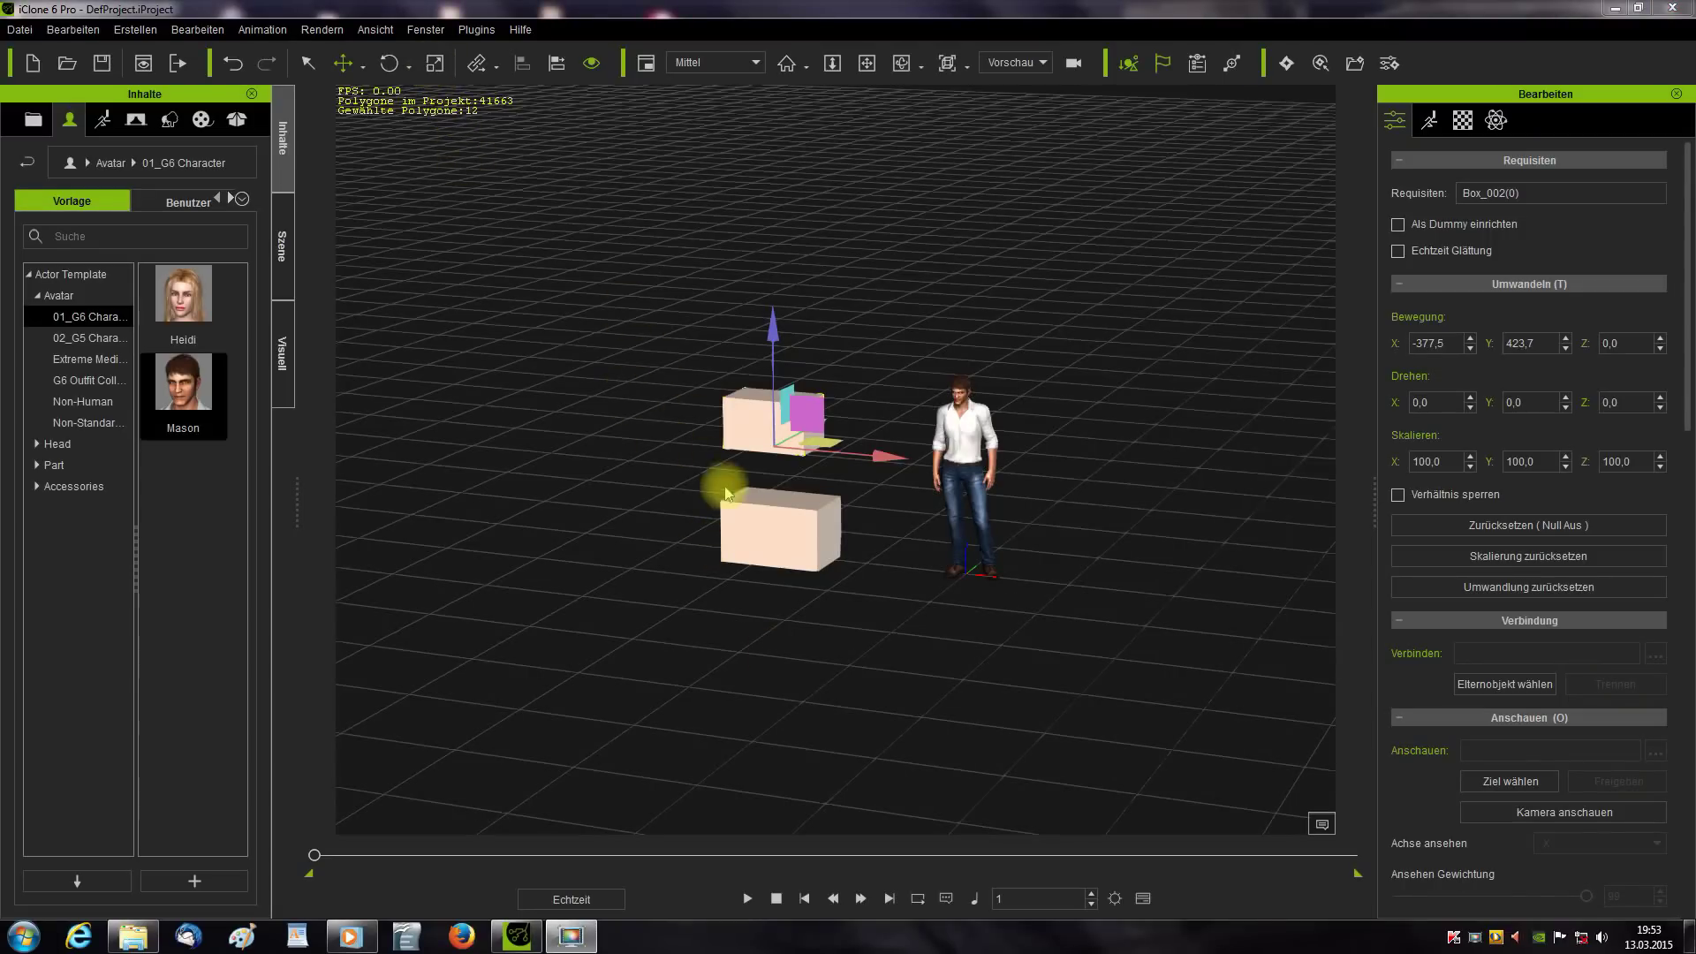
- Scale the front box to about 114 in X, 109 in Y and 117 in Z
{"action": "left_click", "coordinate": [779, 541]}
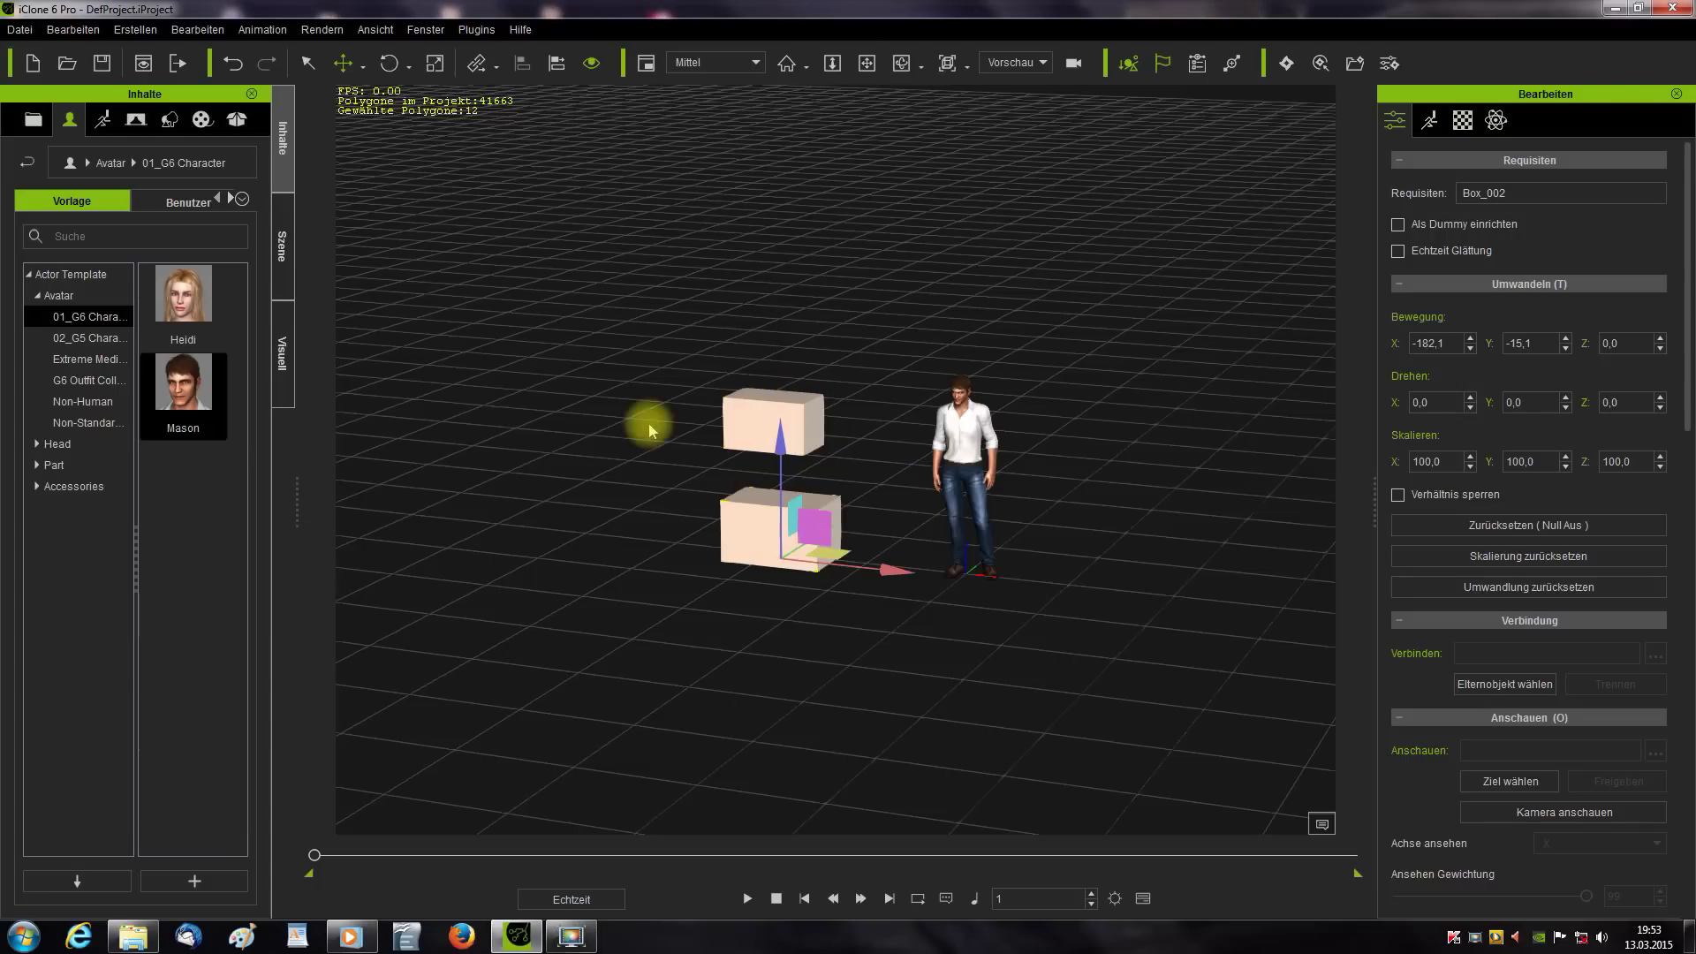
{"action": "left_click", "coordinate": [434, 62]}
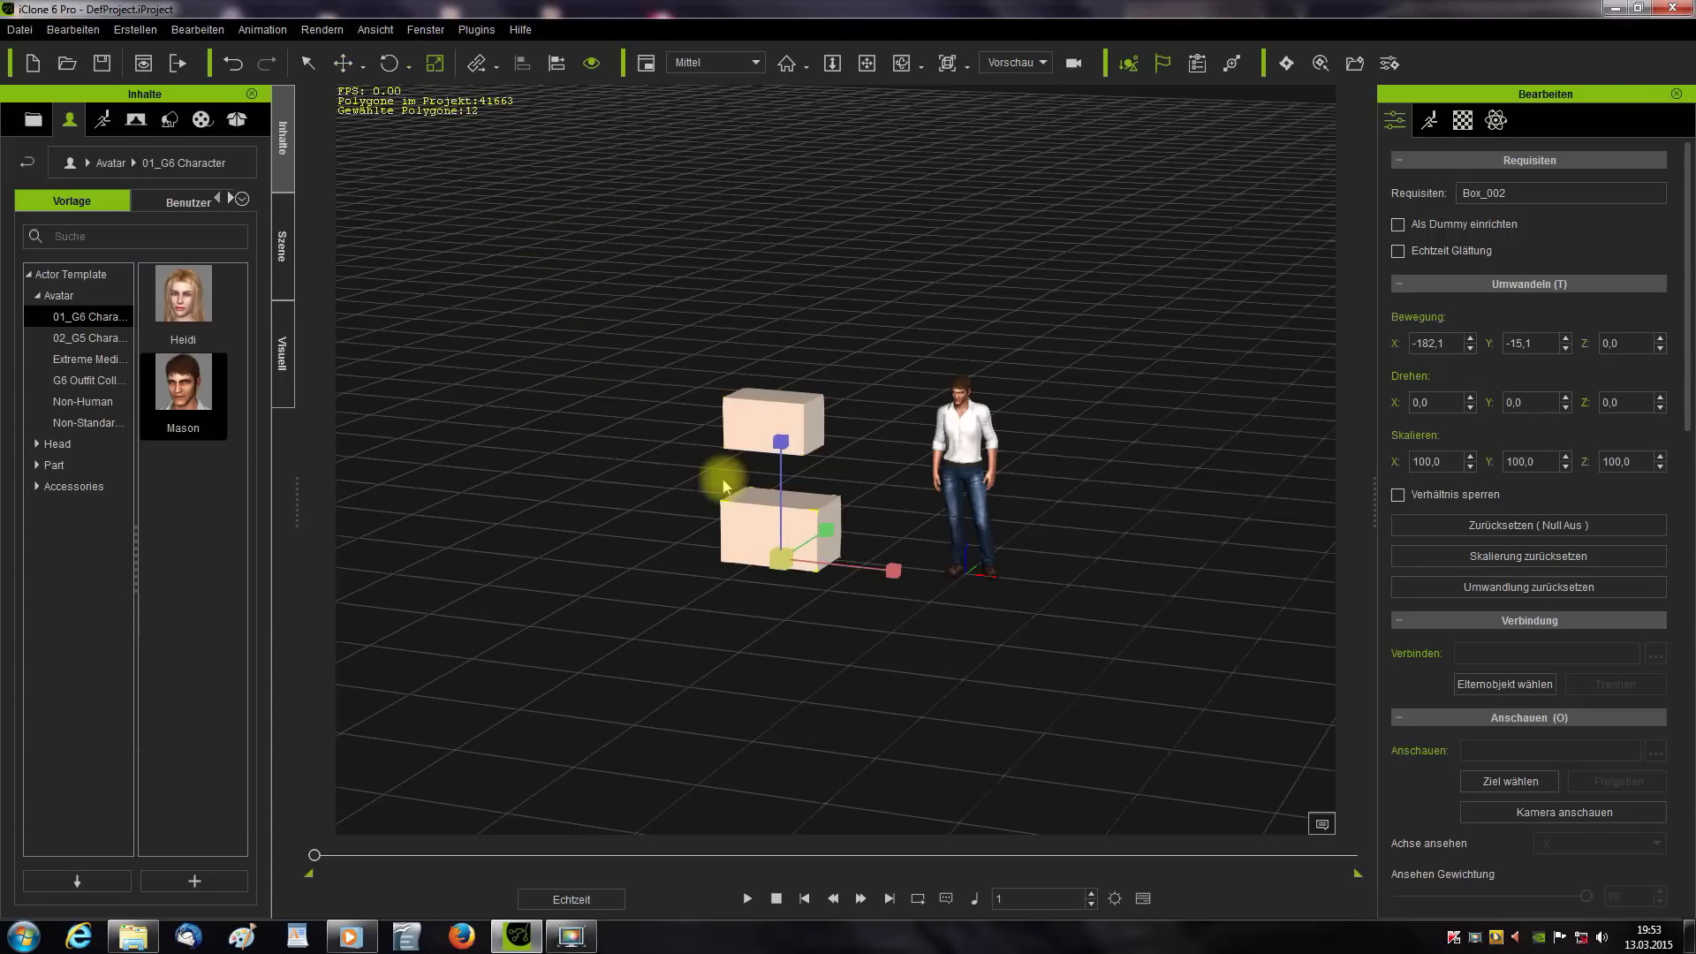
{"action": "mouse_move", "coordinate": [781, 451]}
{"action": "left_mouse_down"}
{"action": "mouse_move", "coordinate": [773, 359]}
{"action": "mouse_move", "coordinate": [779, 442]}
{"action": "left_mouse_up"}
{"action": "left_click_drag", "start_coordinate": [894, 570], "coordinate": [786, 557]}
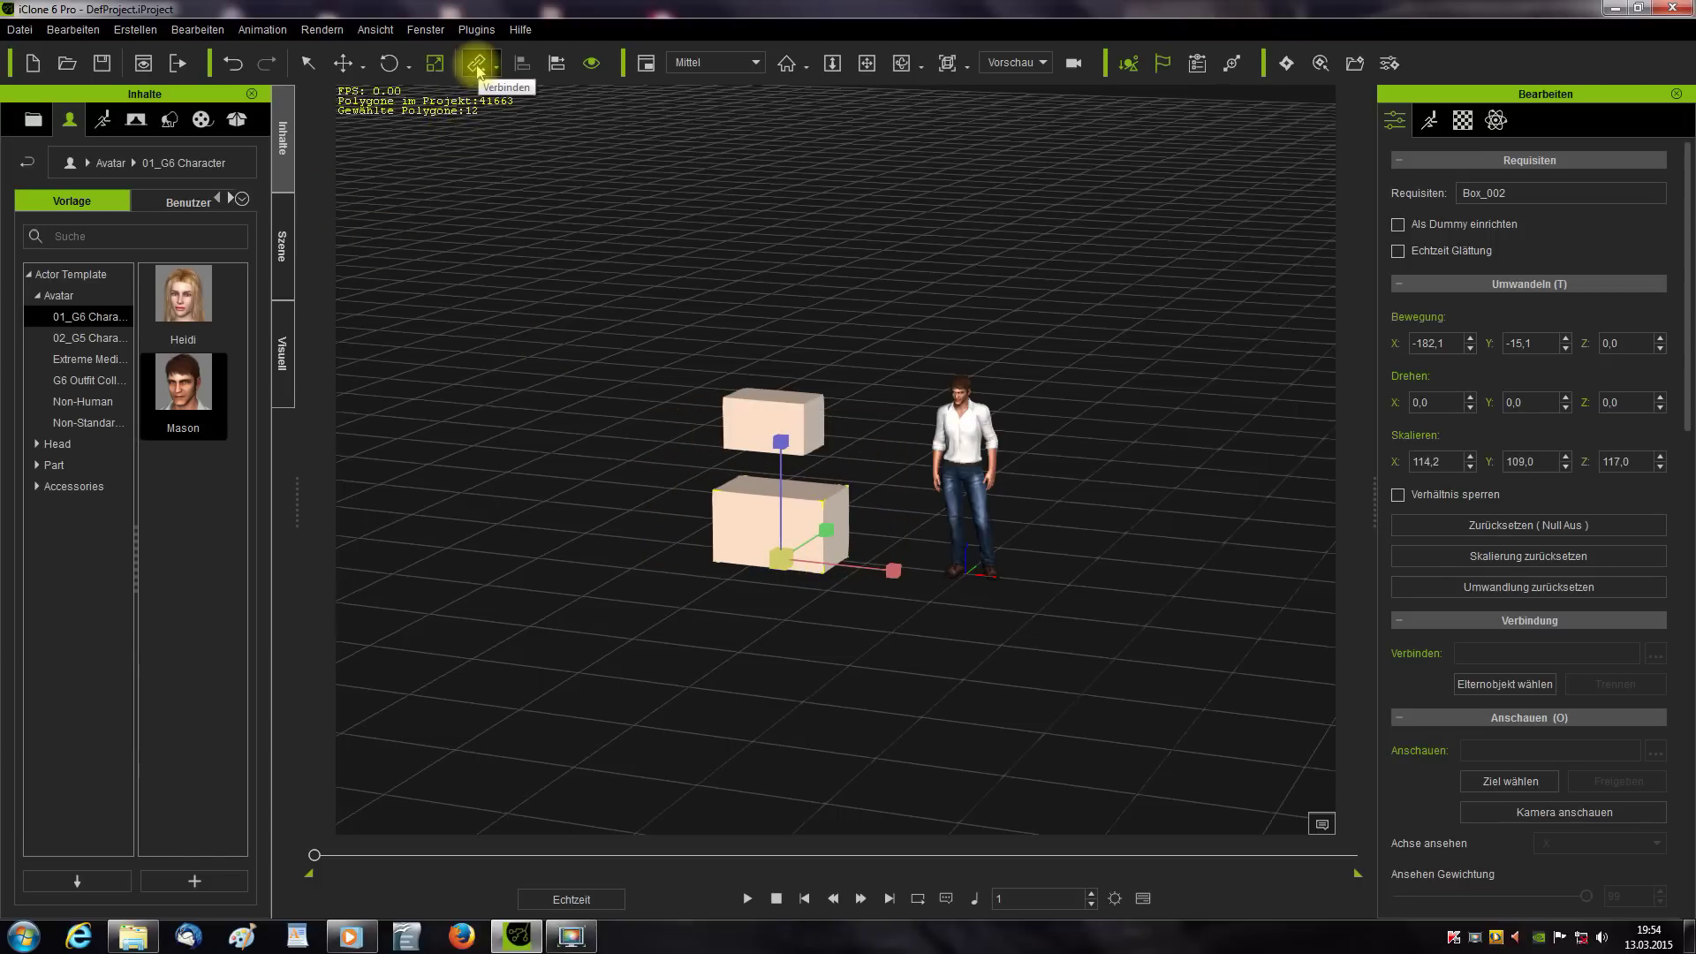
- Link the front box to the rear box as its parent and activate the Move tool
{"action": "left_click", "coordinate": [477, 64]}
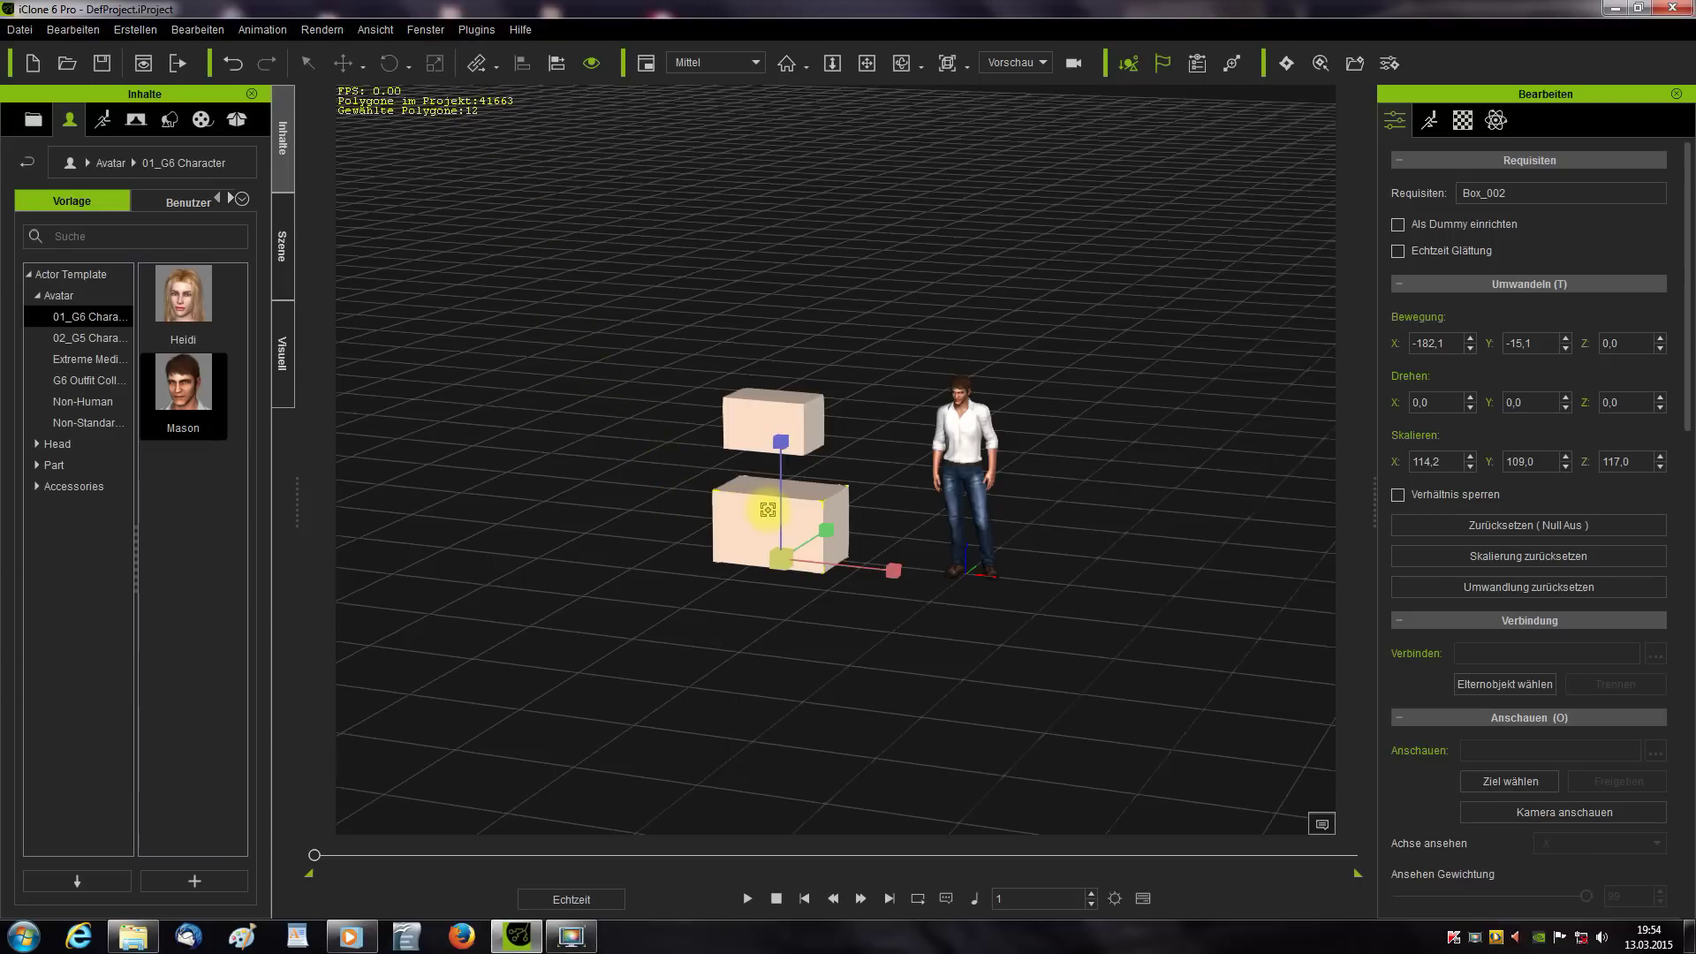
{"action": "left_click", "coordinate": [760, 407]}
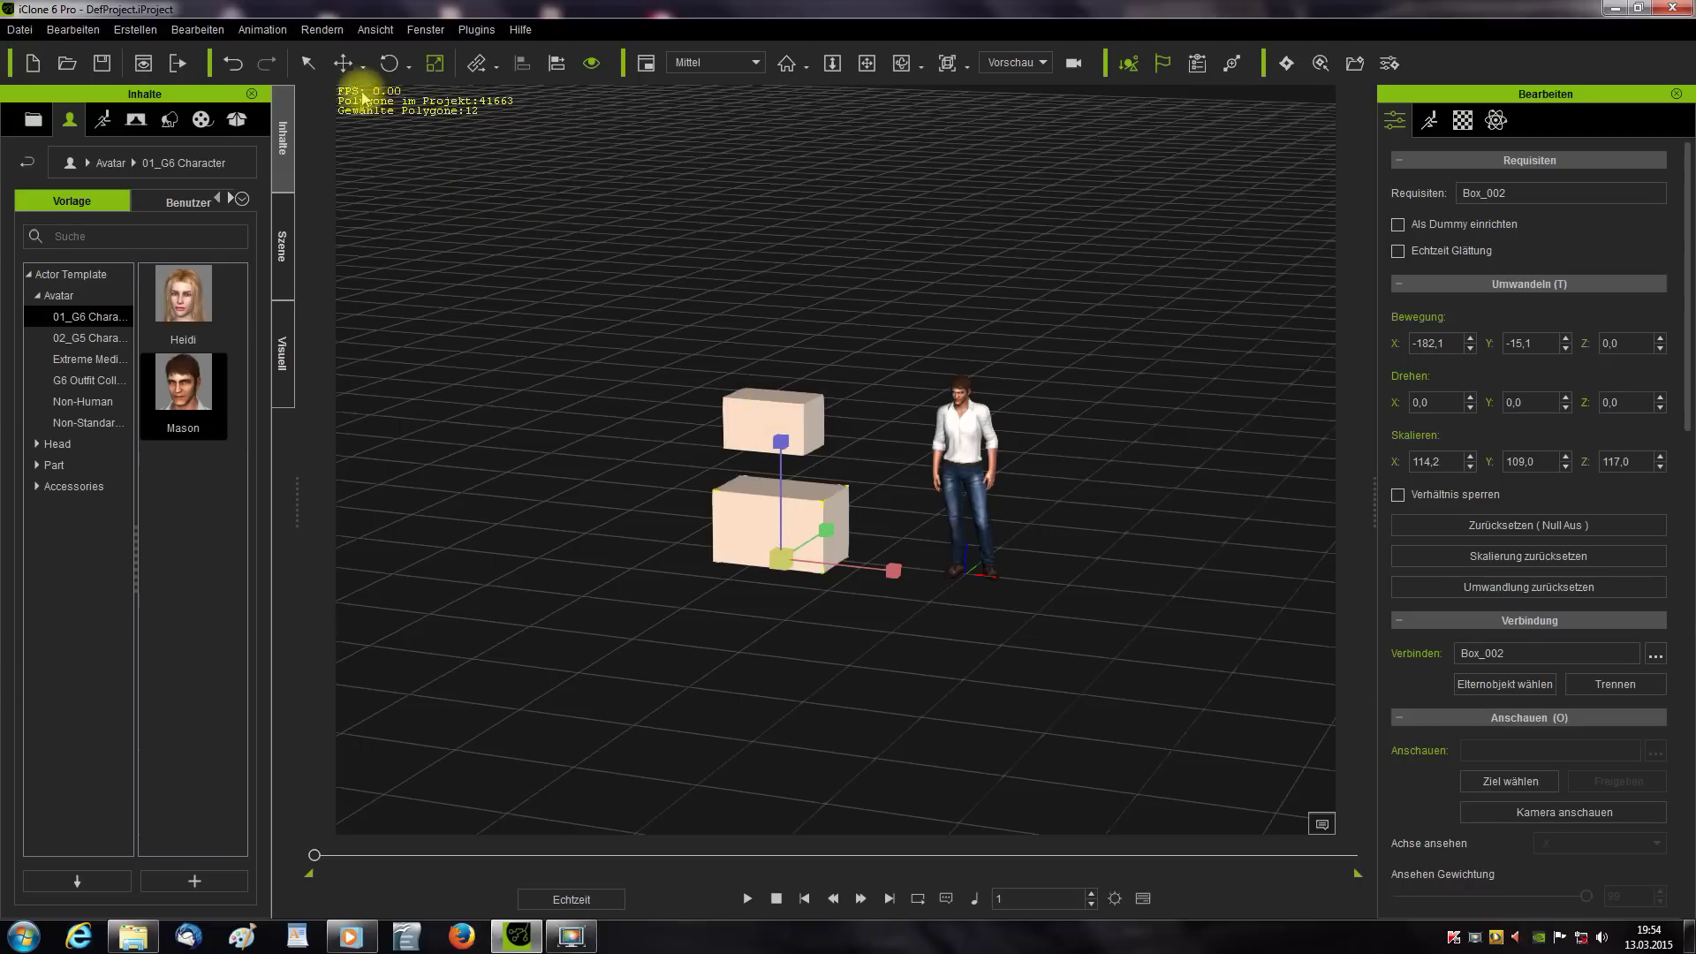
{"action": "left_click", "coordinate": [347, 65]}
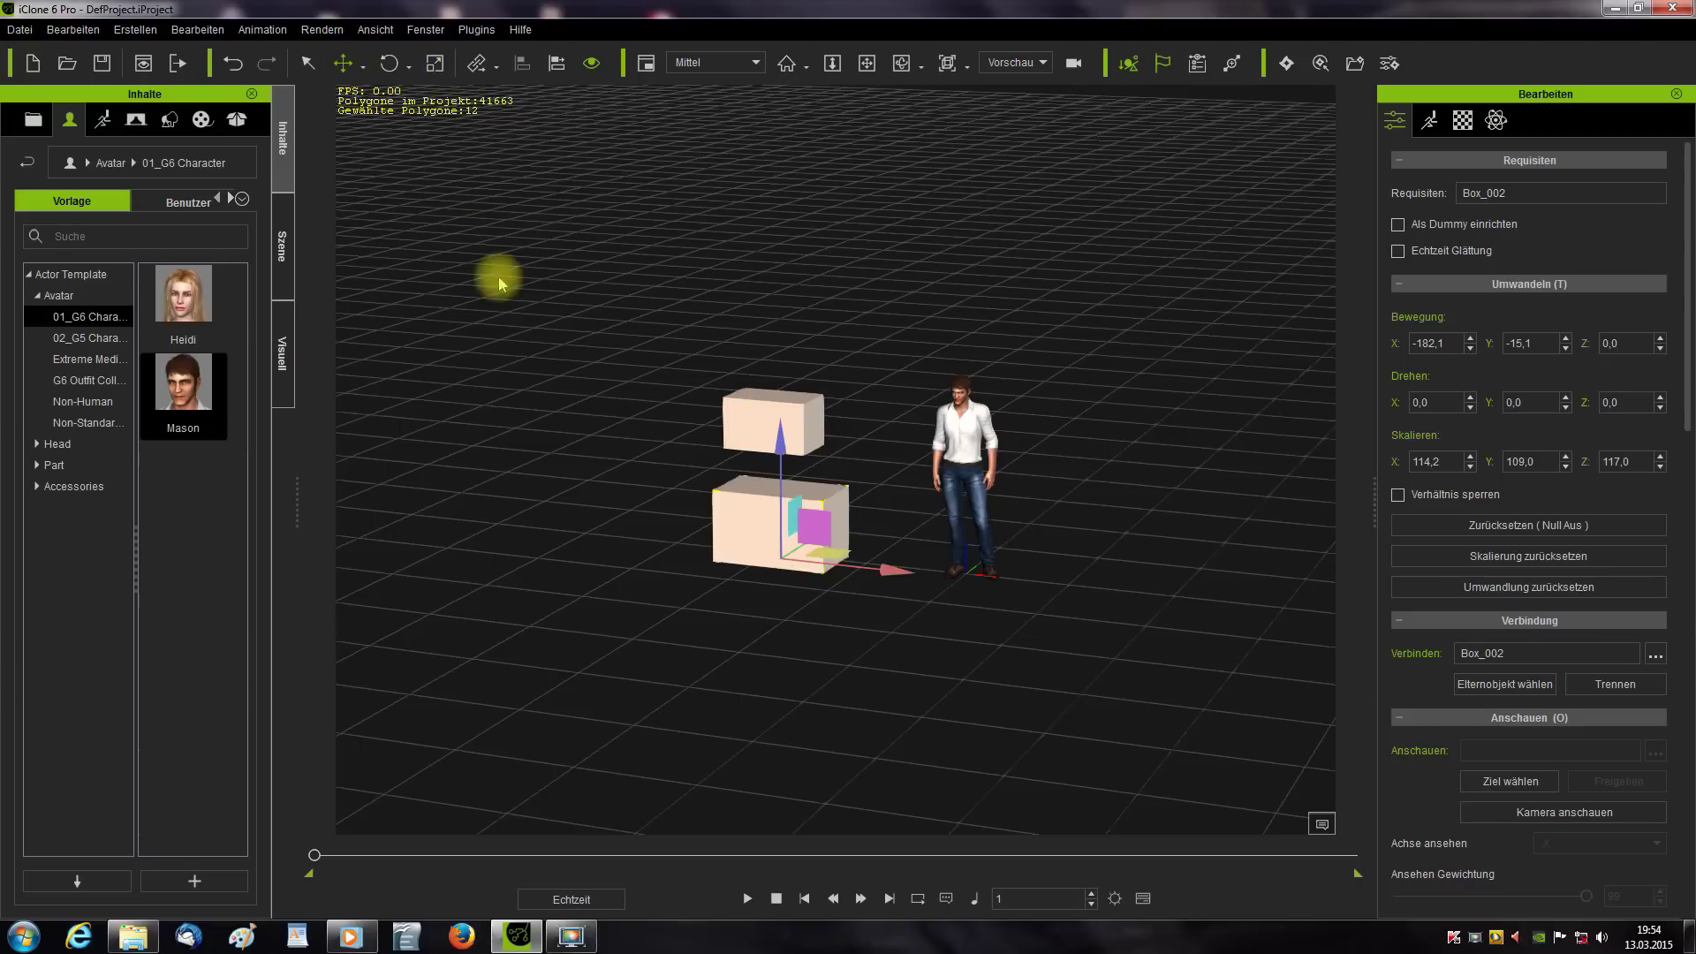
- Test the link by moving the front and rear boxes slightly along X, and detach the front box from its parent
{"action": "left_click_drag", "start_coordinate": [886, 575], "coordinate": [871, 575]}
{"action": "left_click", "coordinate": [789, 421]}
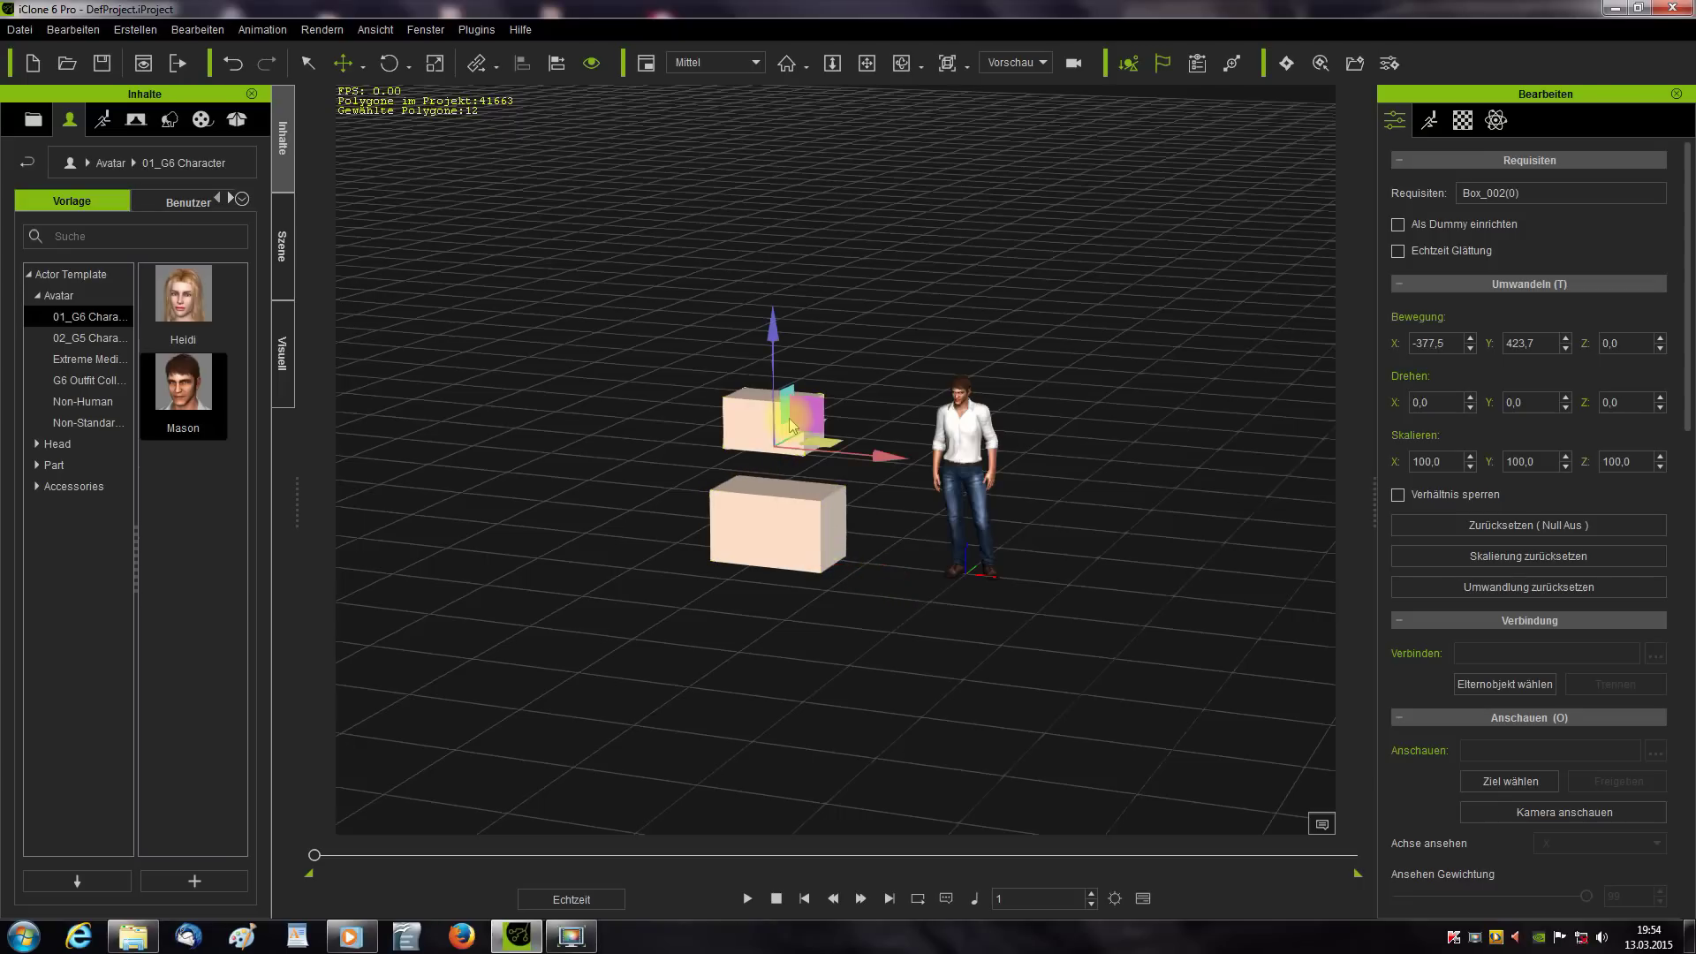
{"action": "mouse_move", "coordinate": [885, 454]}
{"action": "left_mouse_down"}
{"action": "mouse_move", "coordinate": [774, 442]}
{"action": "mouse_move", "coordinate": [898, 473]}
{"action": "mouse_move", "coordinate": [750, 424]}
{"action": "mouse_move", "coordinate": [864, 466]}
{"action": "mouse_move", "coordinate": [766, 446]}
{"action": "mouse_move", "coordinate": [882, 473]}
{"action": "mouse_move", "coordinate": [837, 466]}
{"action": "mouse_move", "coordinate": [845, 478]}
{"action": "mouse_move", "coordinate": [881, 475]}
{"action": "left_mouse_up"}
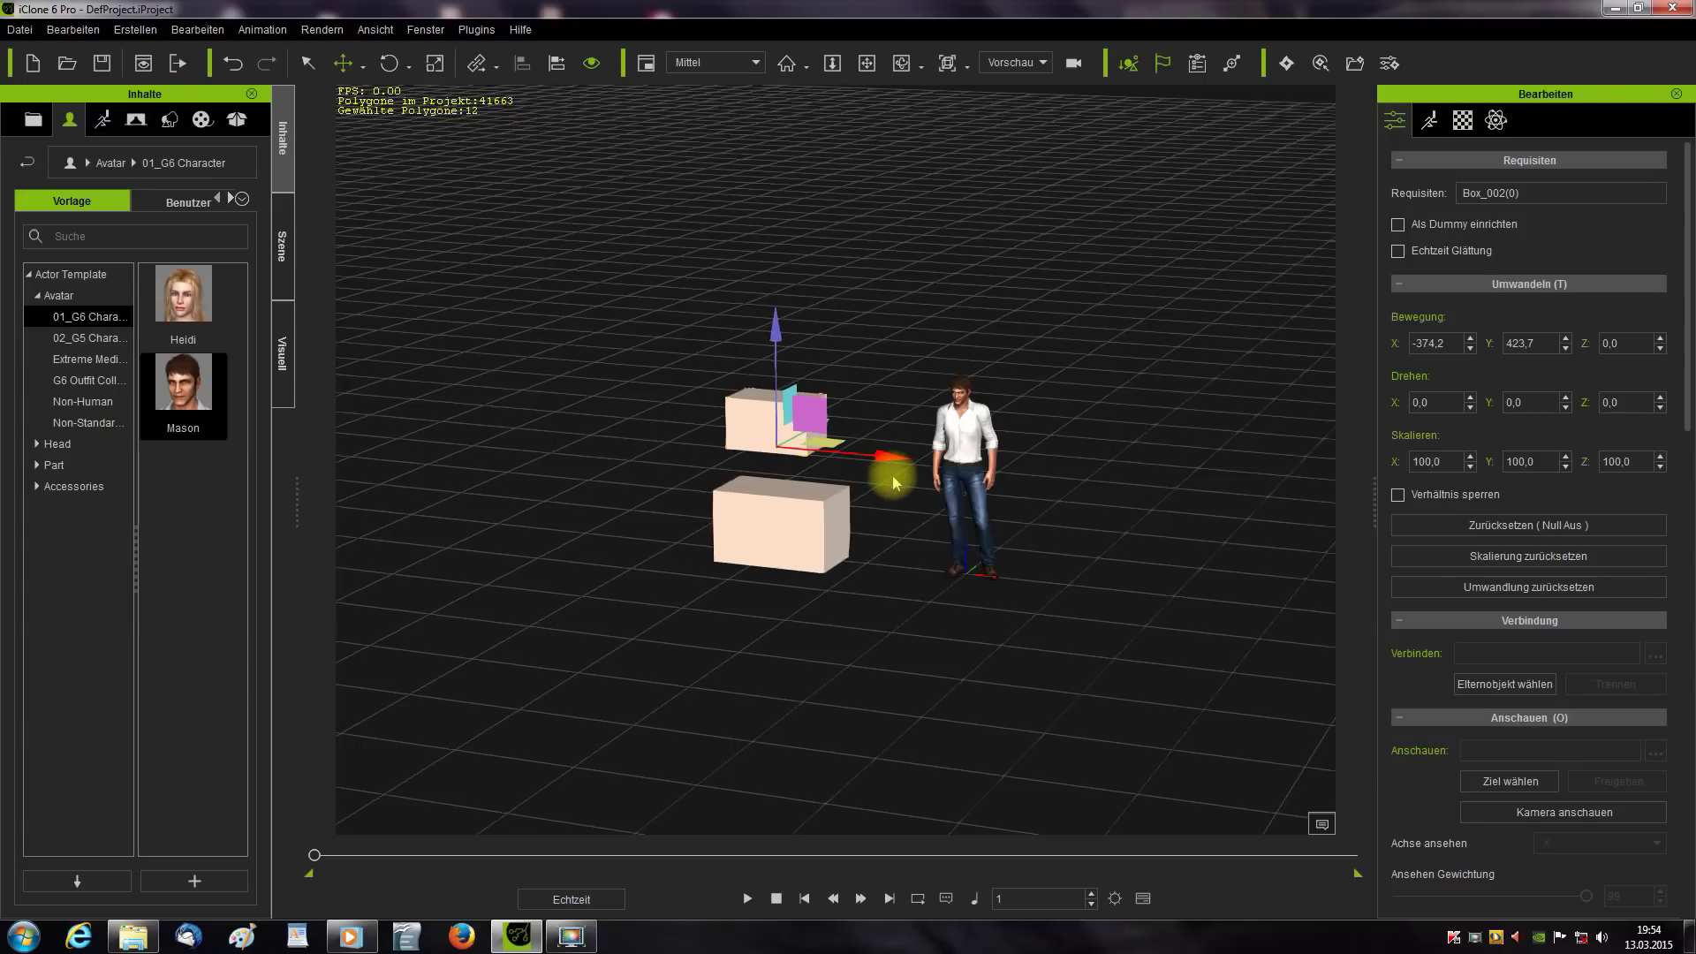
{"action": "left_click", "coordinate": [807, 530]}
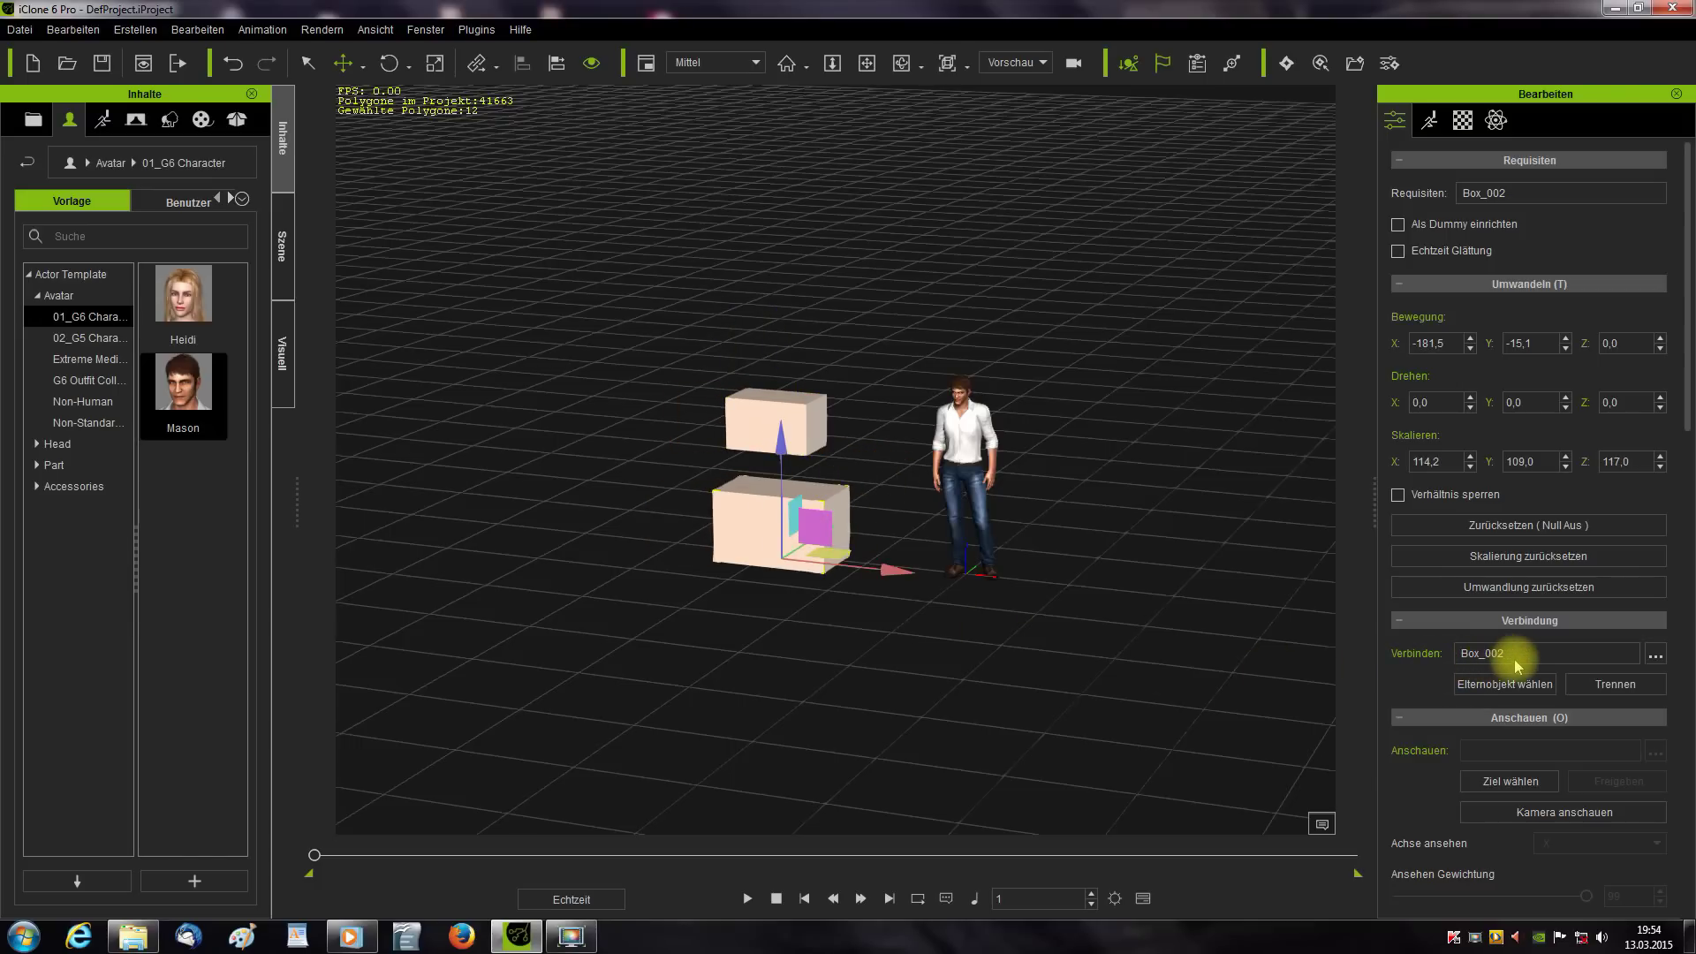
{"action": "left_click", "coordinate": [1602, 689]}
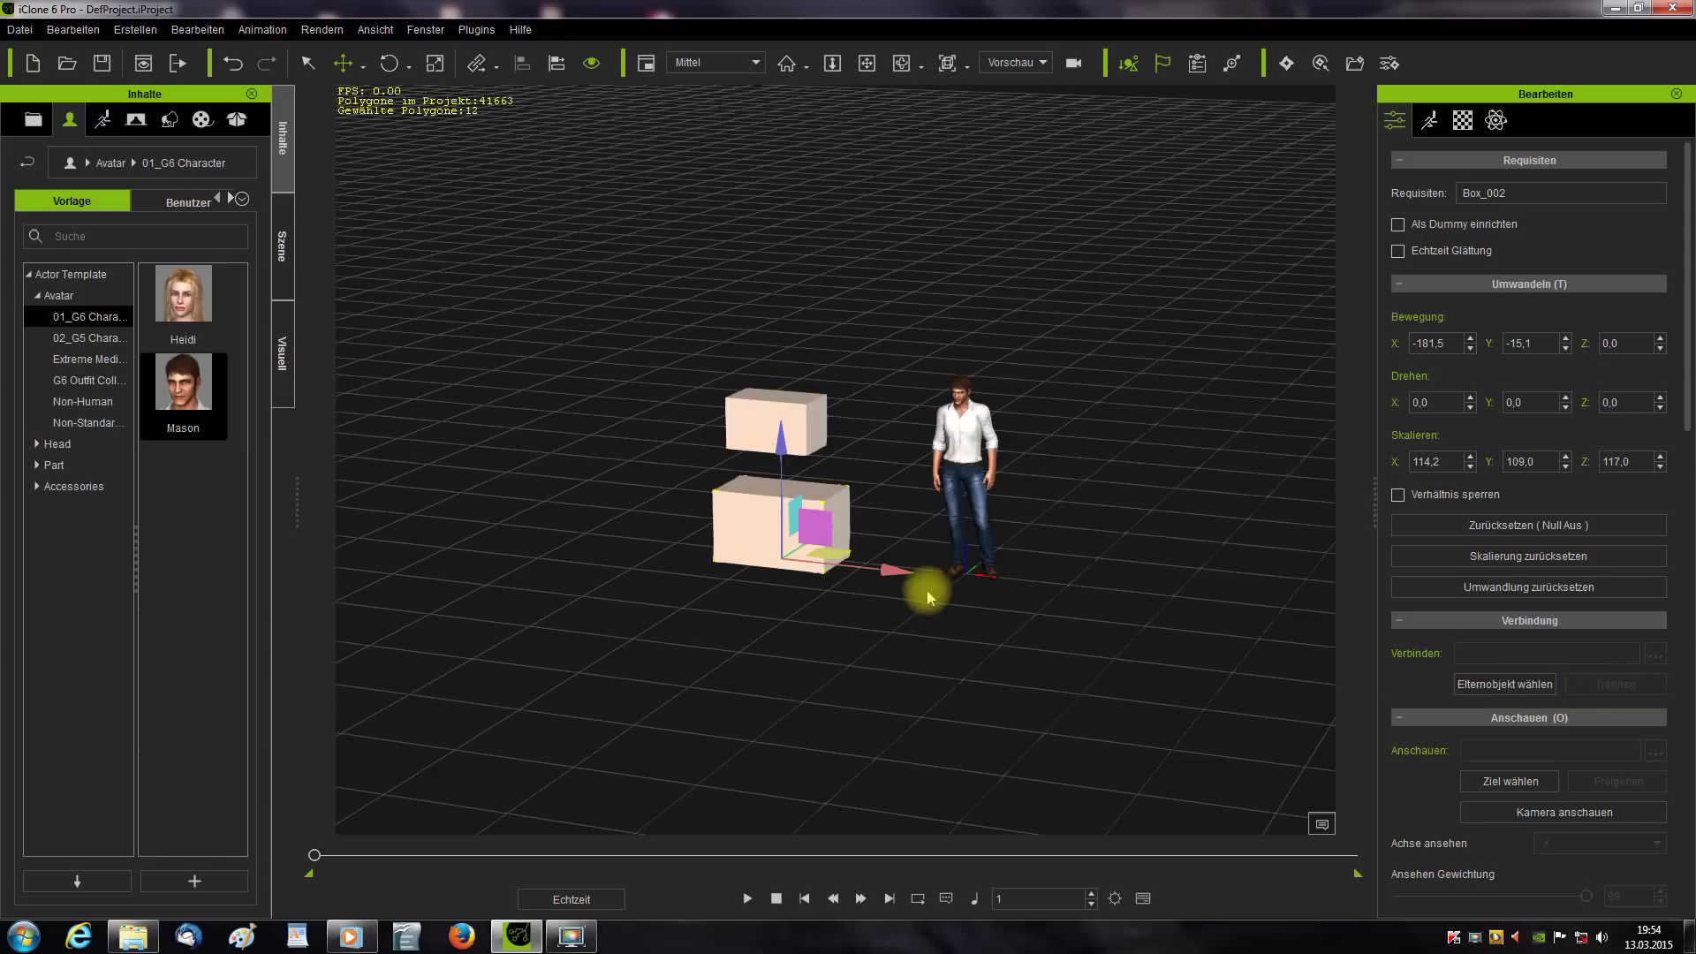
- Try aligning the front box to the rear box by pivot, testing the X, Y and Z axes
{"action": "left_click", "coordinate": [558, 69]}
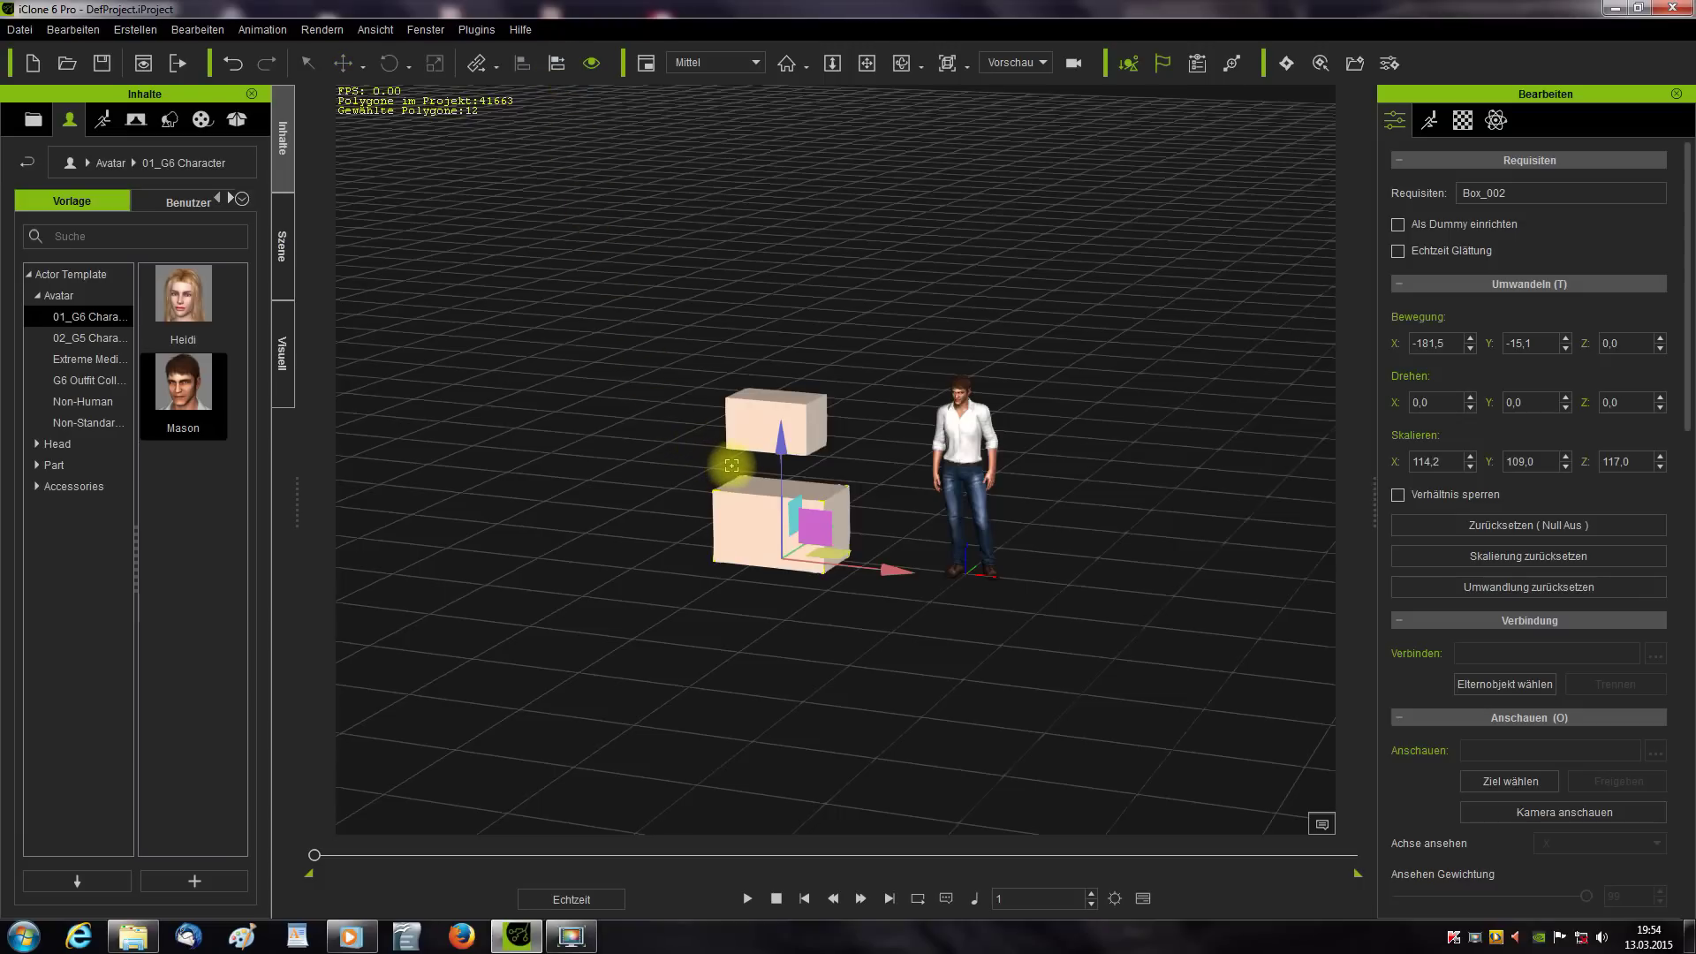
{"action": "left_click", "coordinate": [757, 408]}
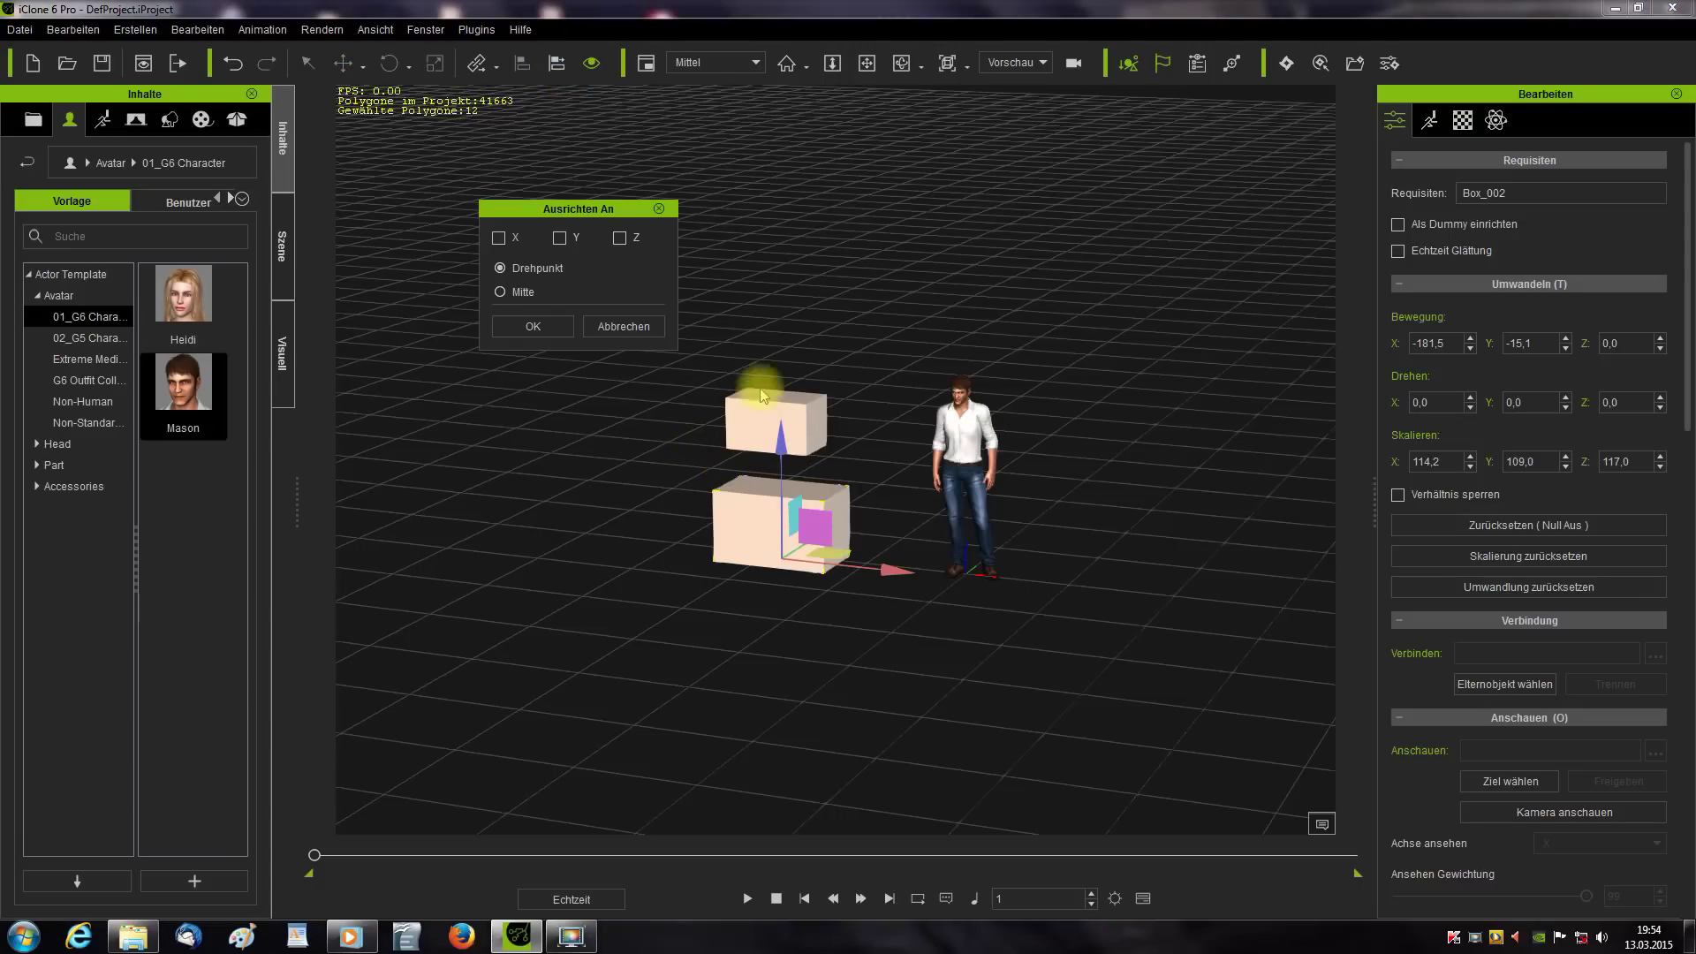
{"action": "left_click_drag", "start_coordinate": [521, 209], "coordinate": [589, 212]}
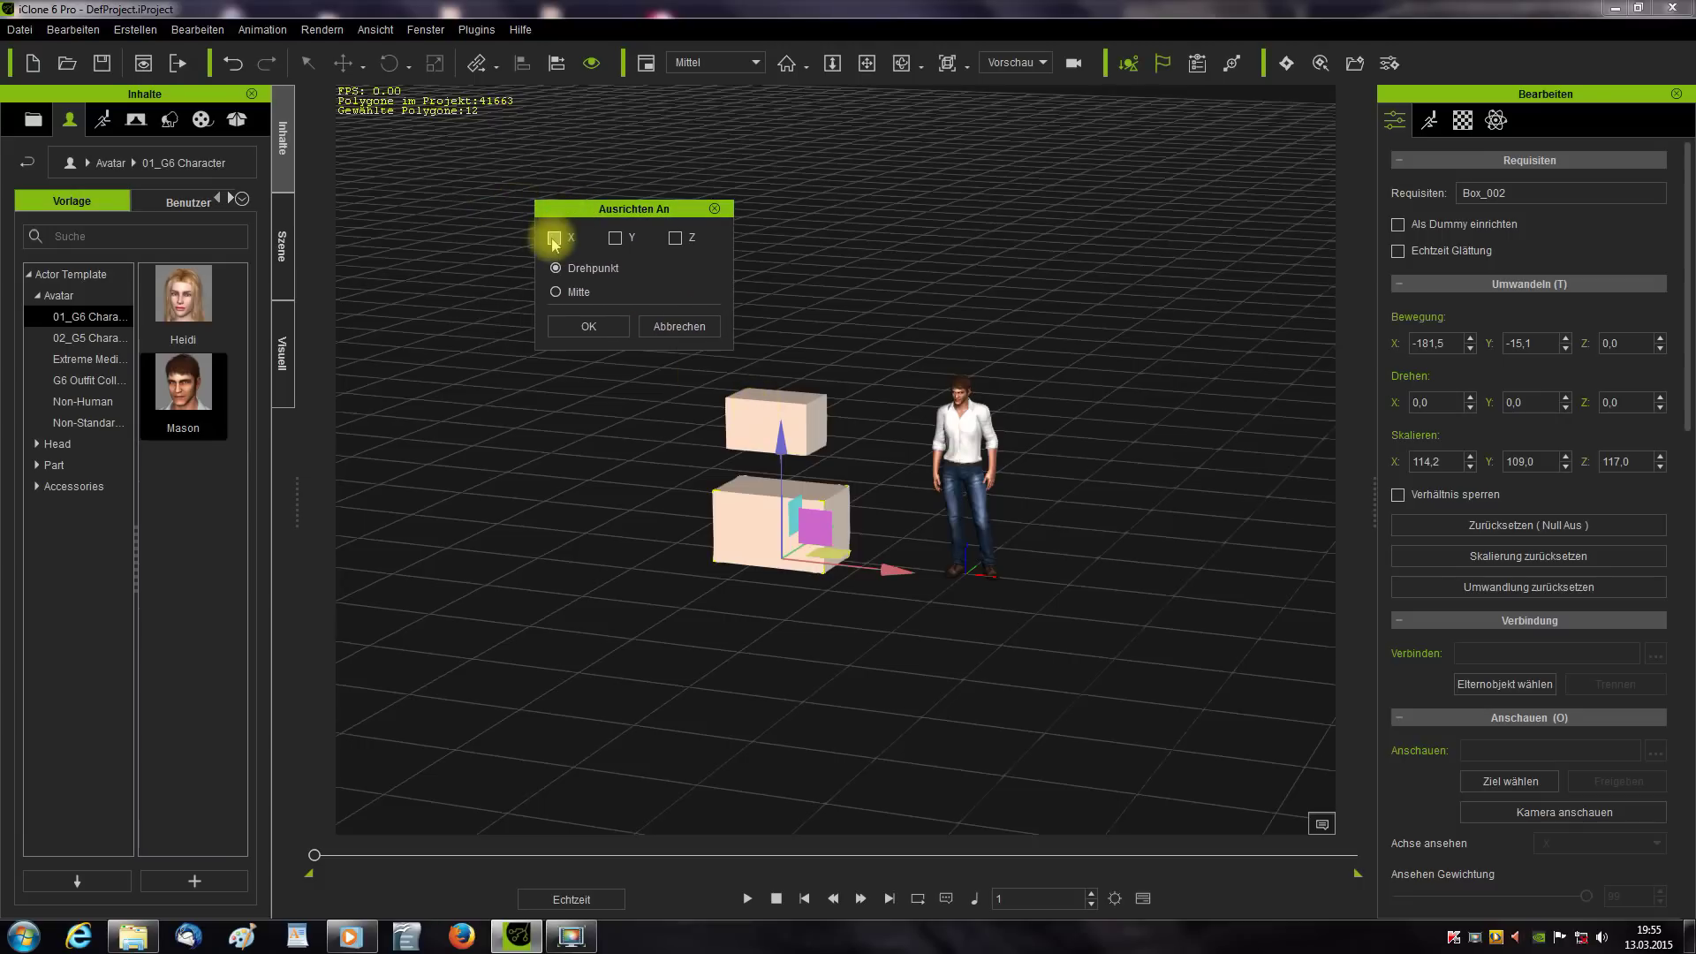
{"action": "left_click", "coordinate": [554, 239]}
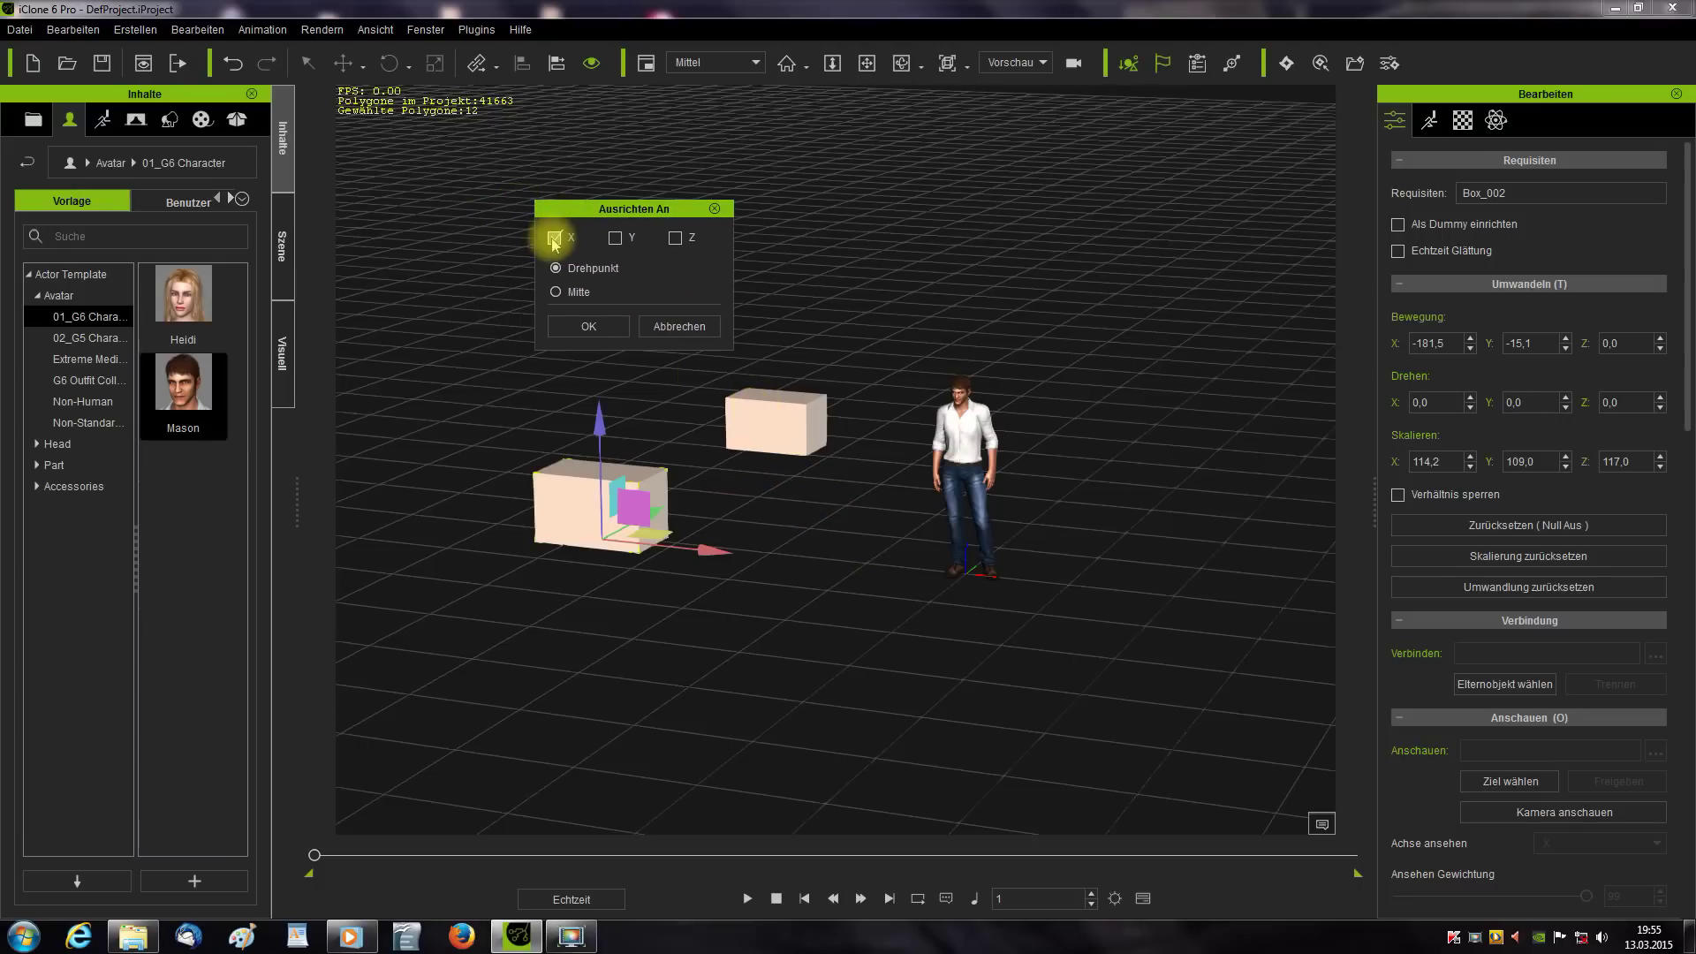
{"action": "left_click", "coordinate": [616, 238]}
{"action": "left_click", "coordinate": [555, 238]}
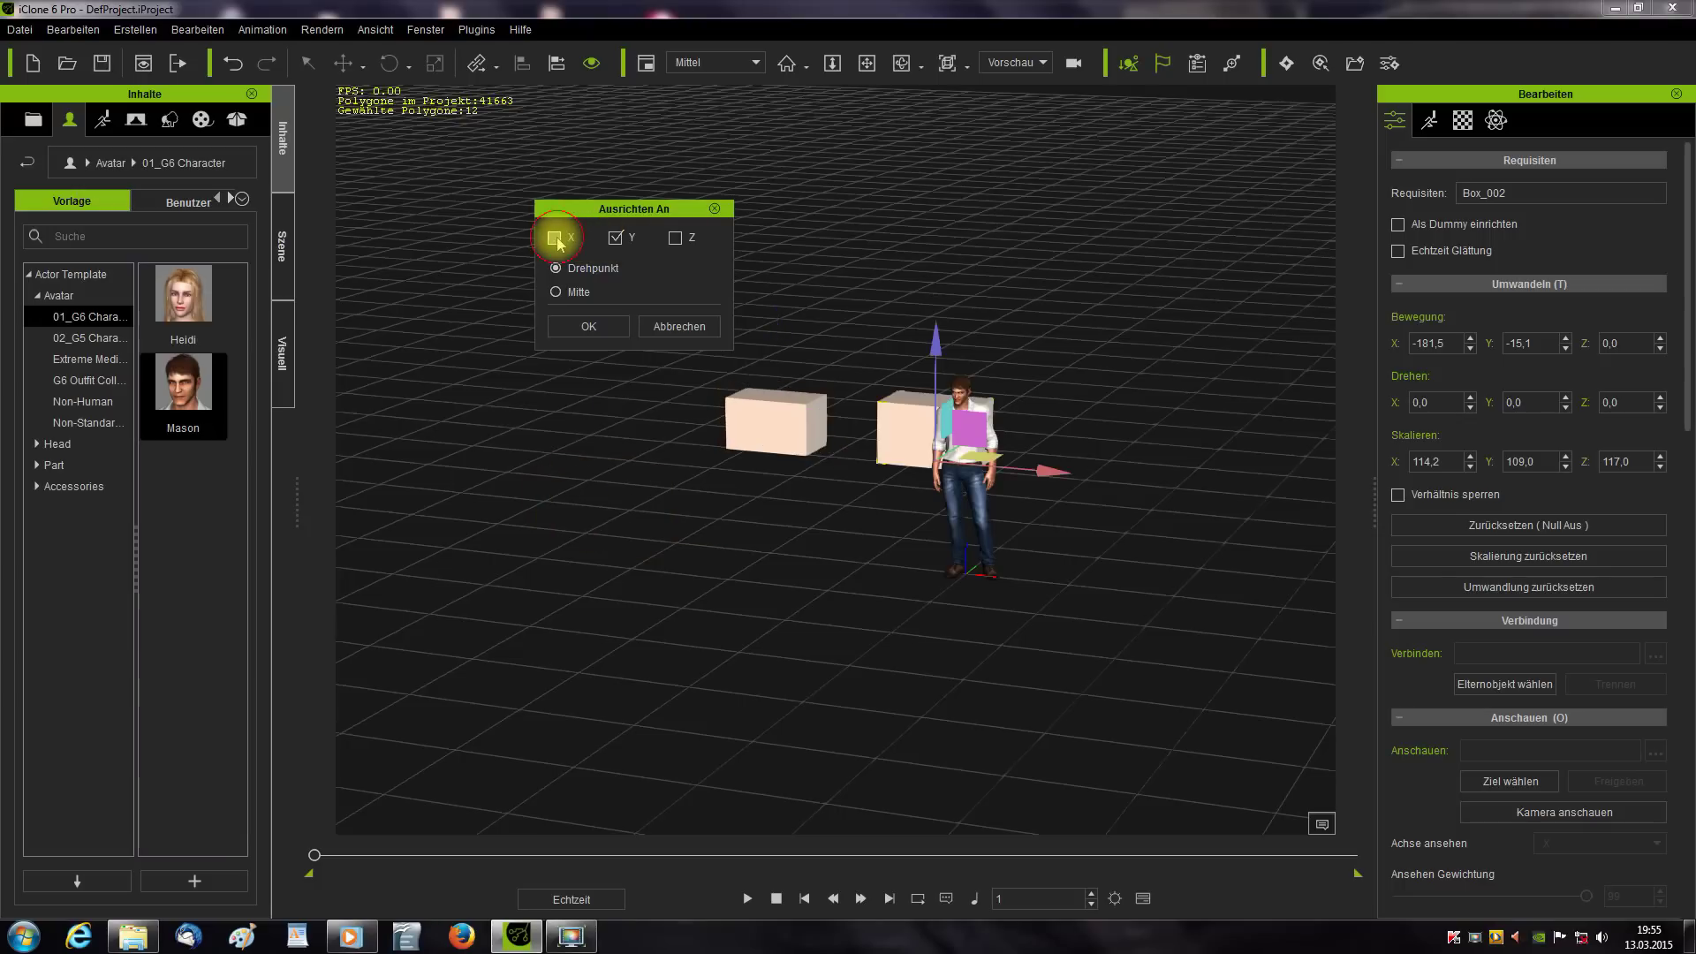
{"action": "left_click", "coordinate": [677, 238]}
{"action": "left_click", "coordinate": [618, 237]}
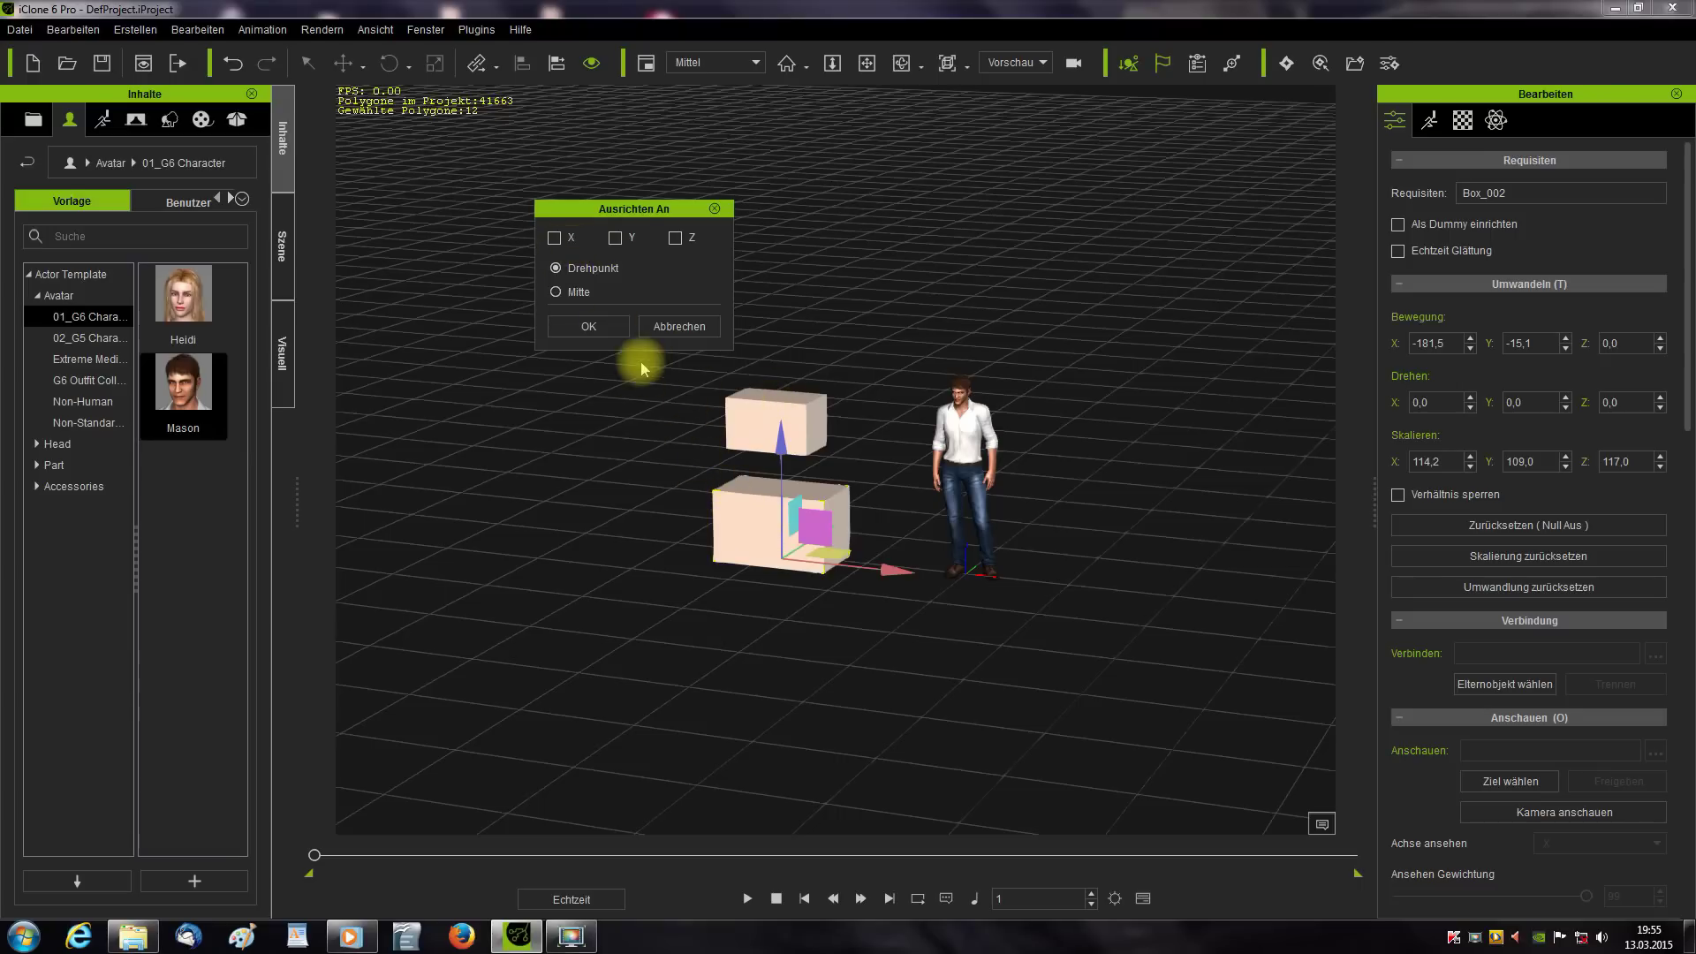
- Test the X, Y and Z pivot alignment of the front box once more and cancel the alignment
{"action": "left_click", "coordinate": [555, 238]}
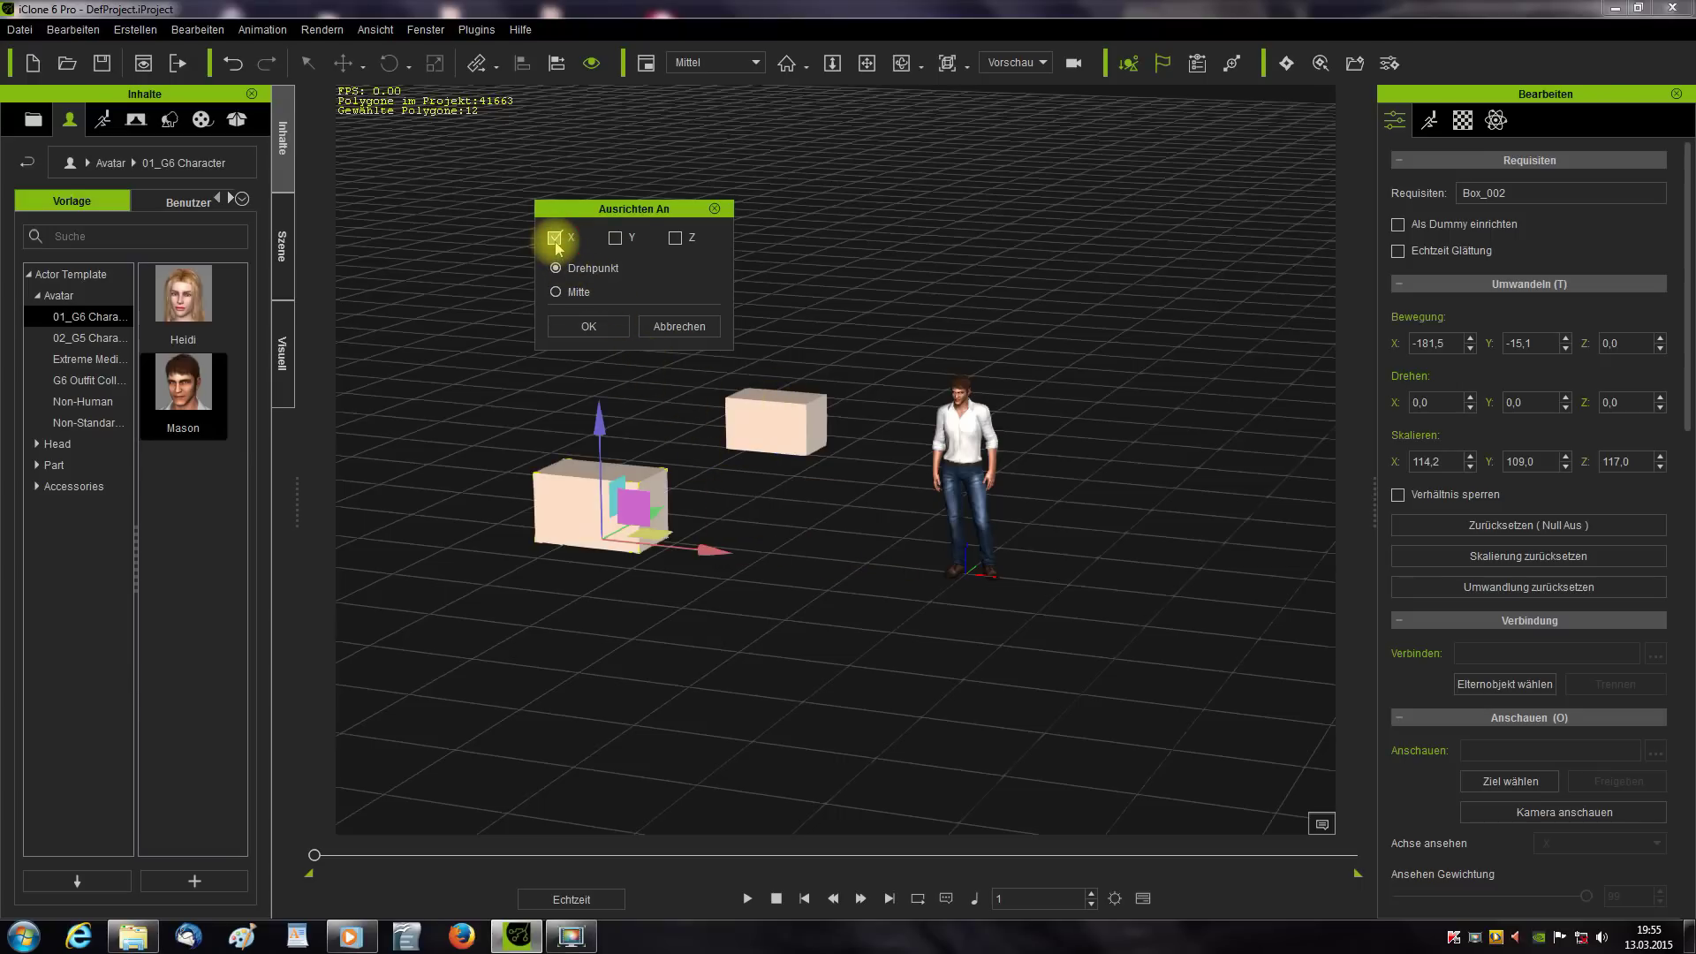
{"action": "left_click", "coordinate": [555, 239]}
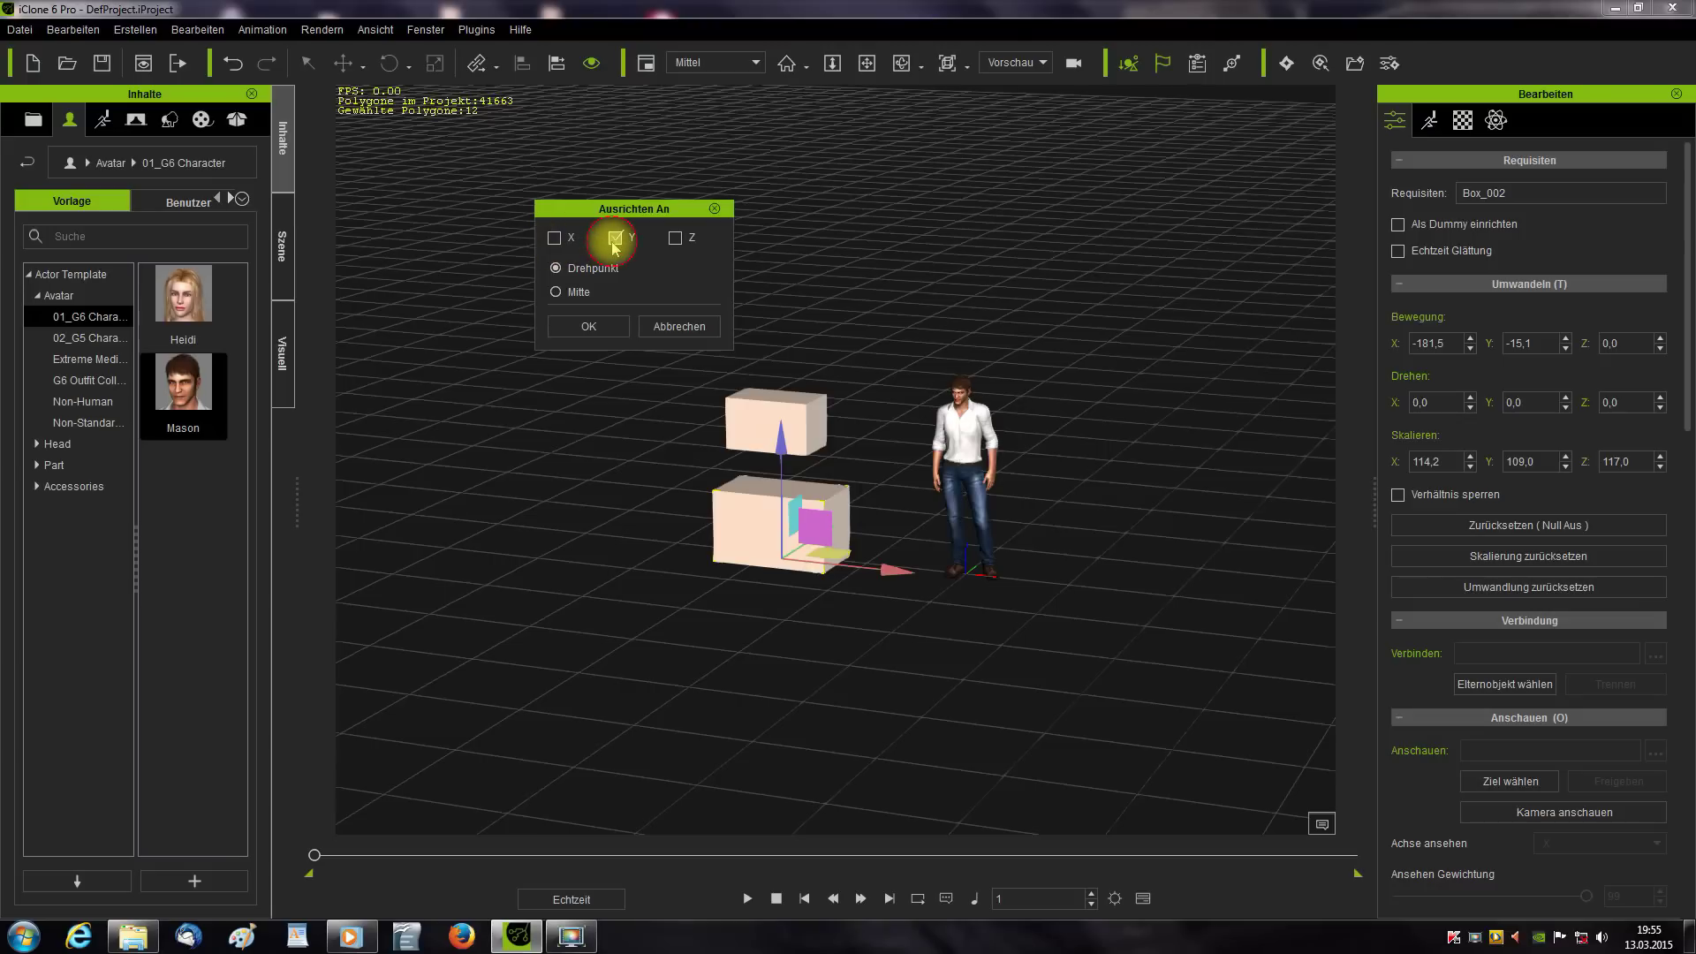
{"action": "left_click", "coordinate": [615, 239]}
{"action": "left_click", "coordinate": [615, 239]}
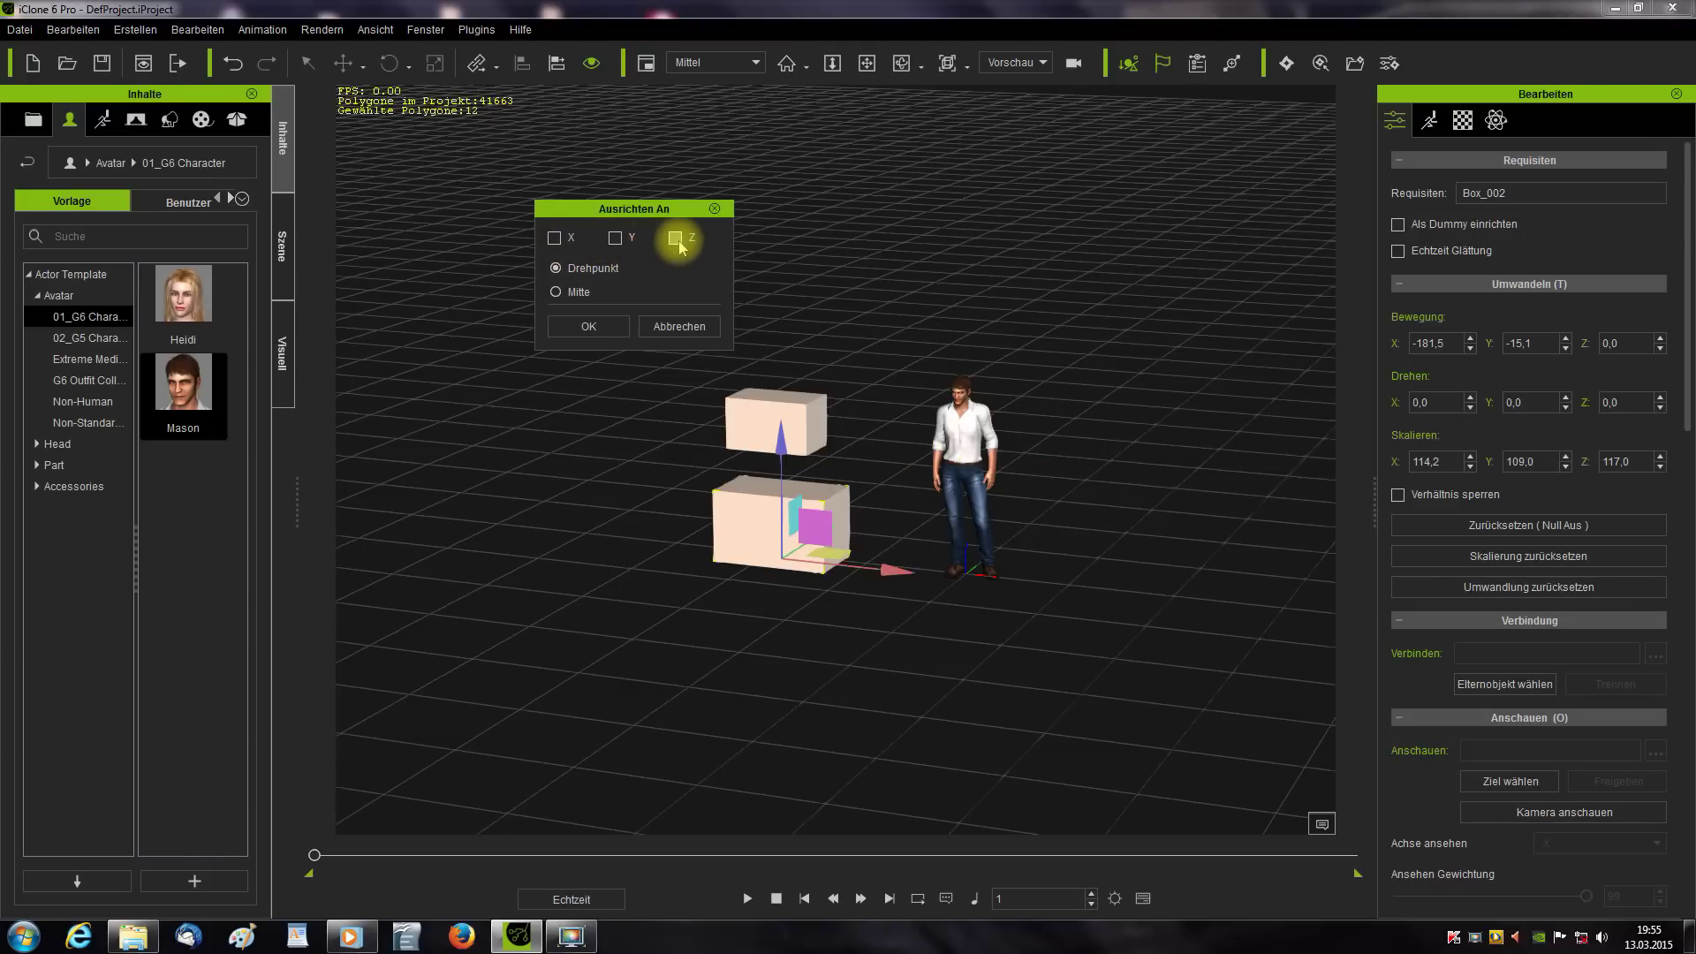
{"action": "left_click", "coordinate": [588, 328]}
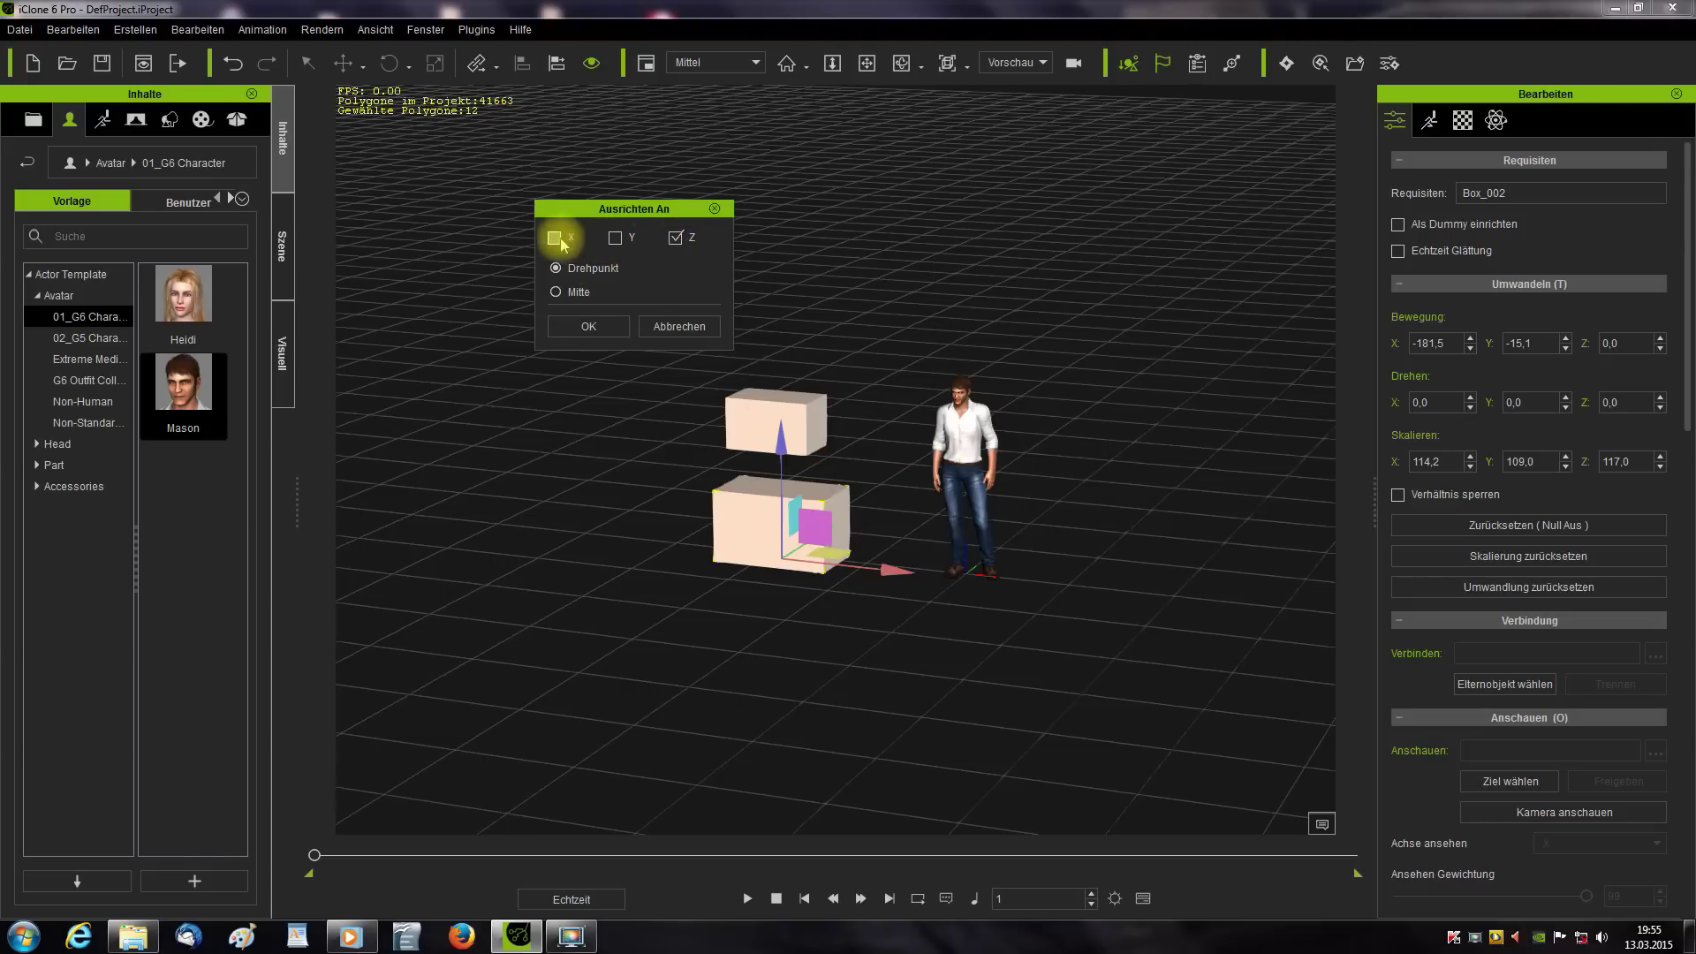
{"action": "left_click", "coordinate": [676, 240]}
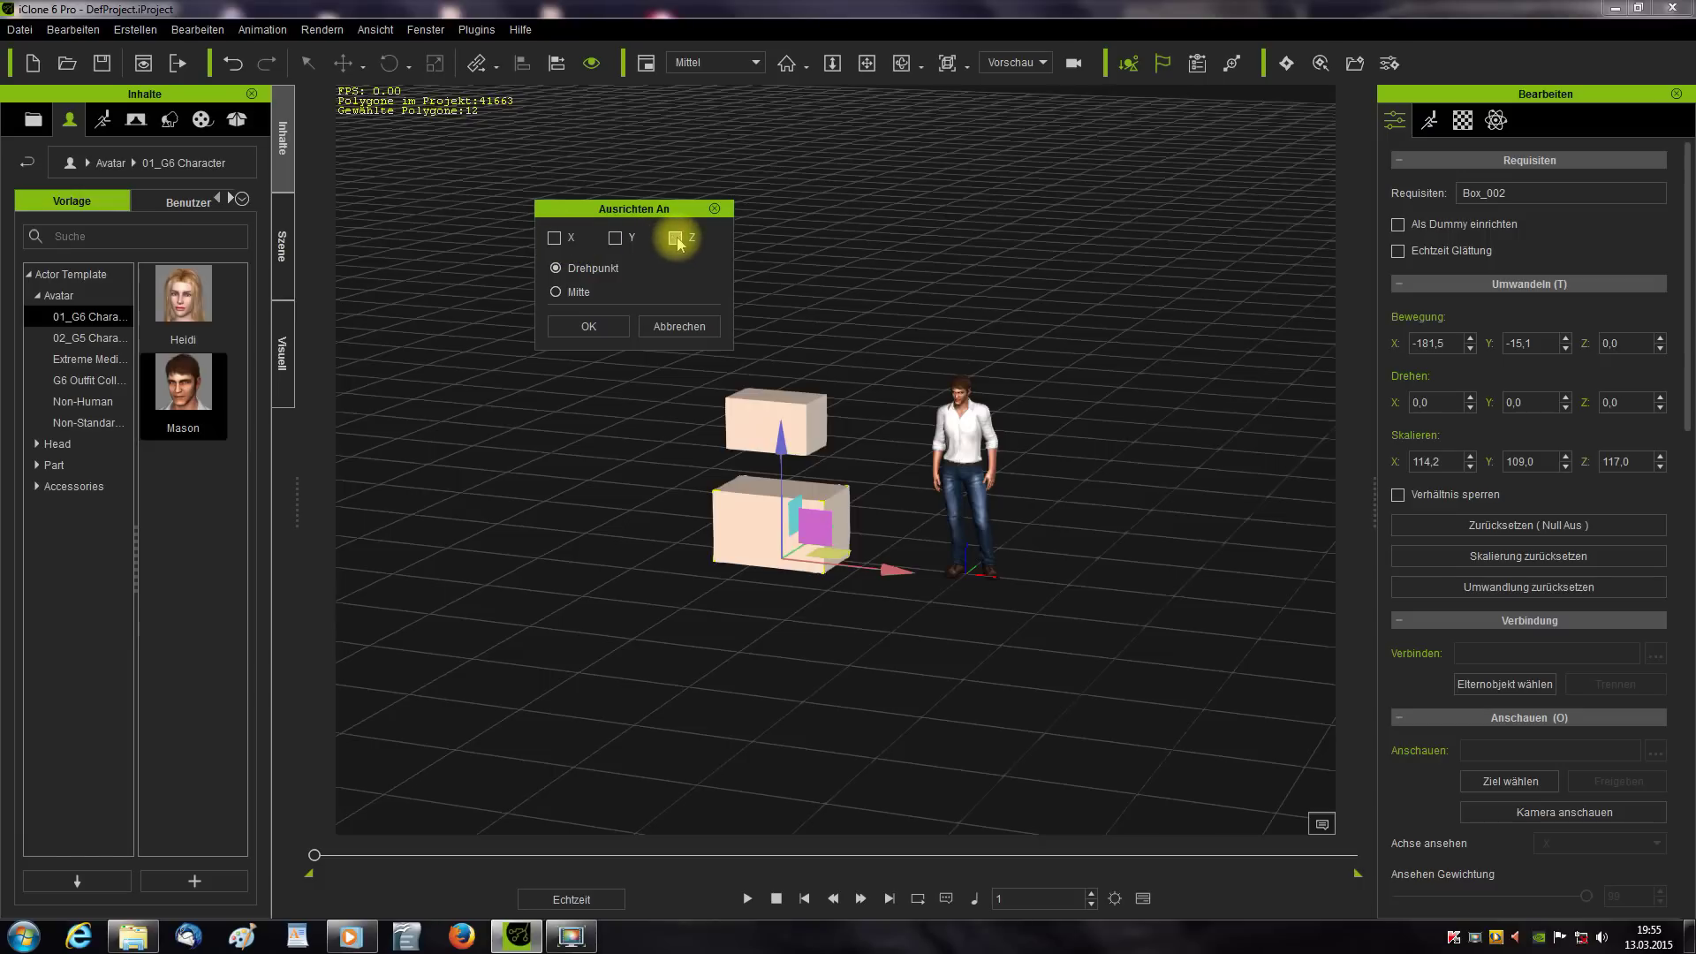
{"action": "left_click", "coordinate": [681, 333]}
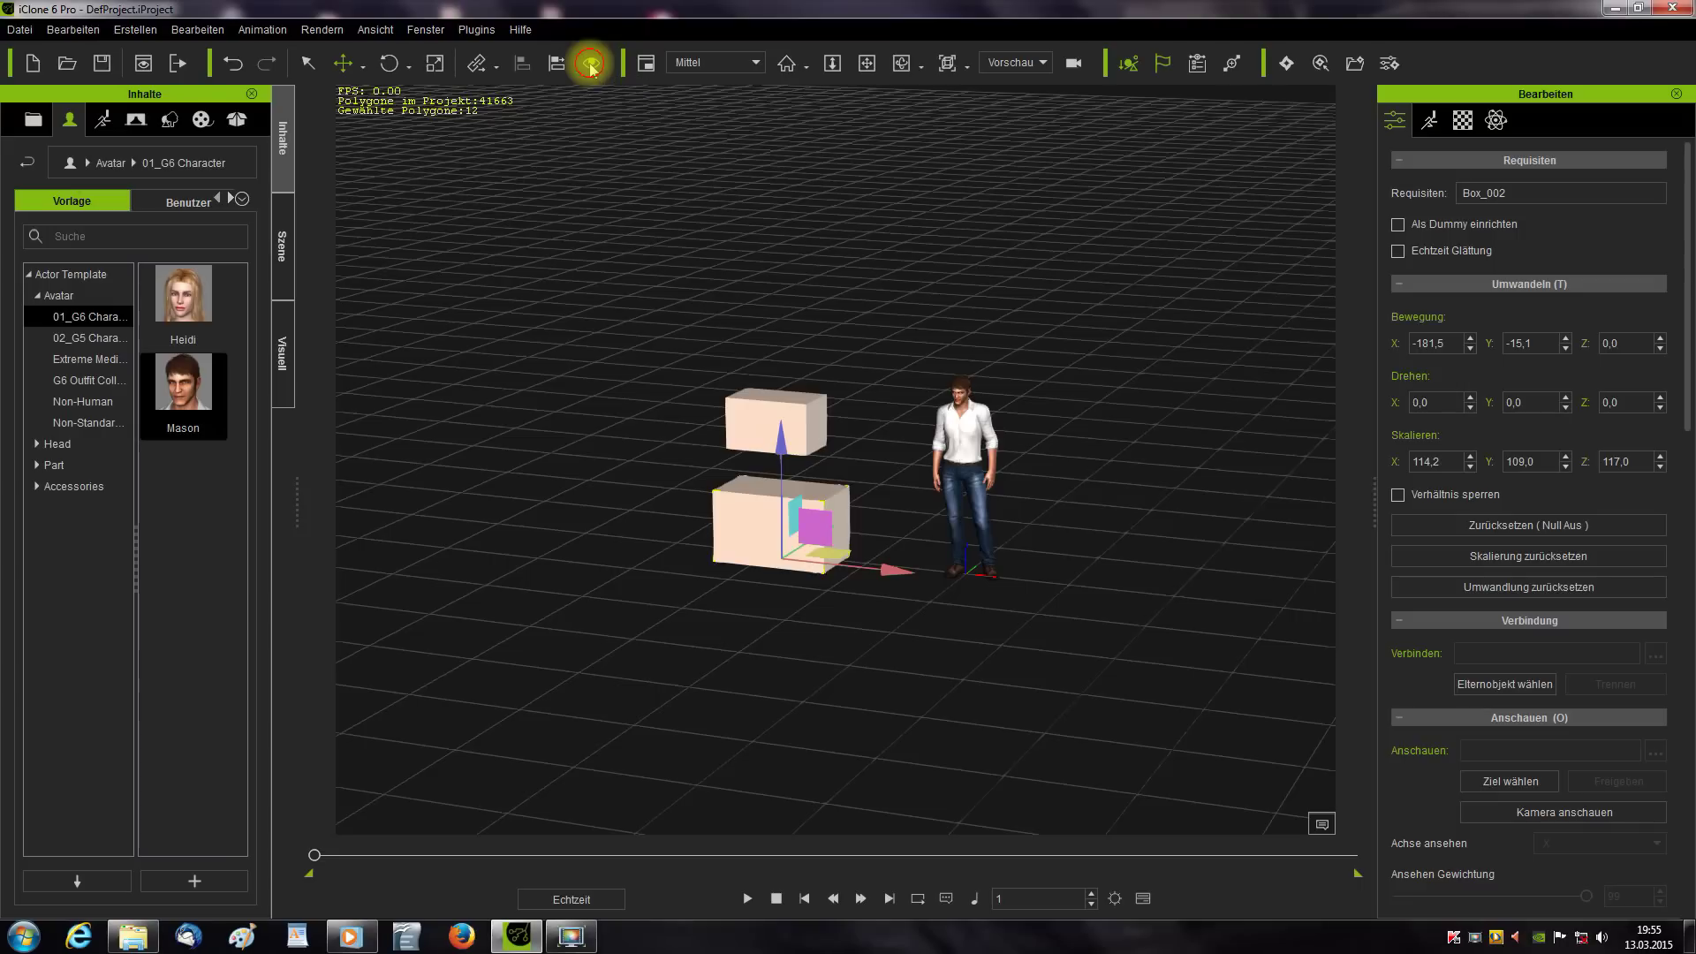
- Hide the front box at frame 1 and make it visible again at frame 241
{"action": "left_click", "coordinate": [591, 65]}
{"action": "left_click", "coordinate": [591, 66]}
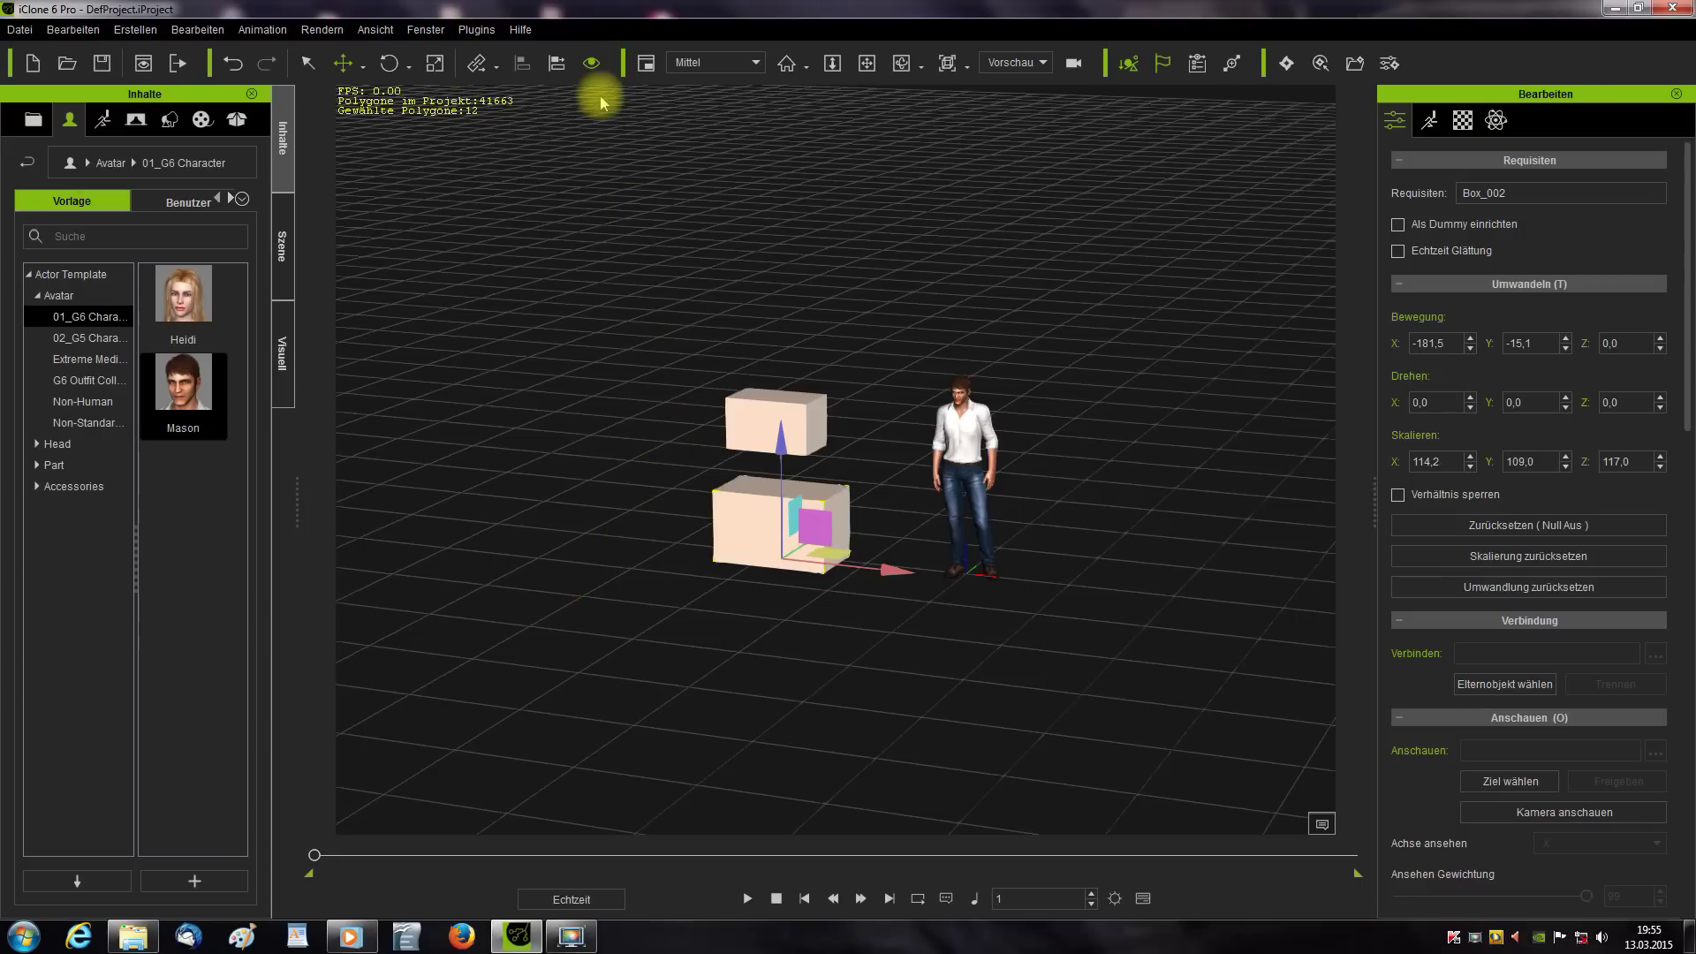
{"action": "left_click", "coordinate": [590, 67]}
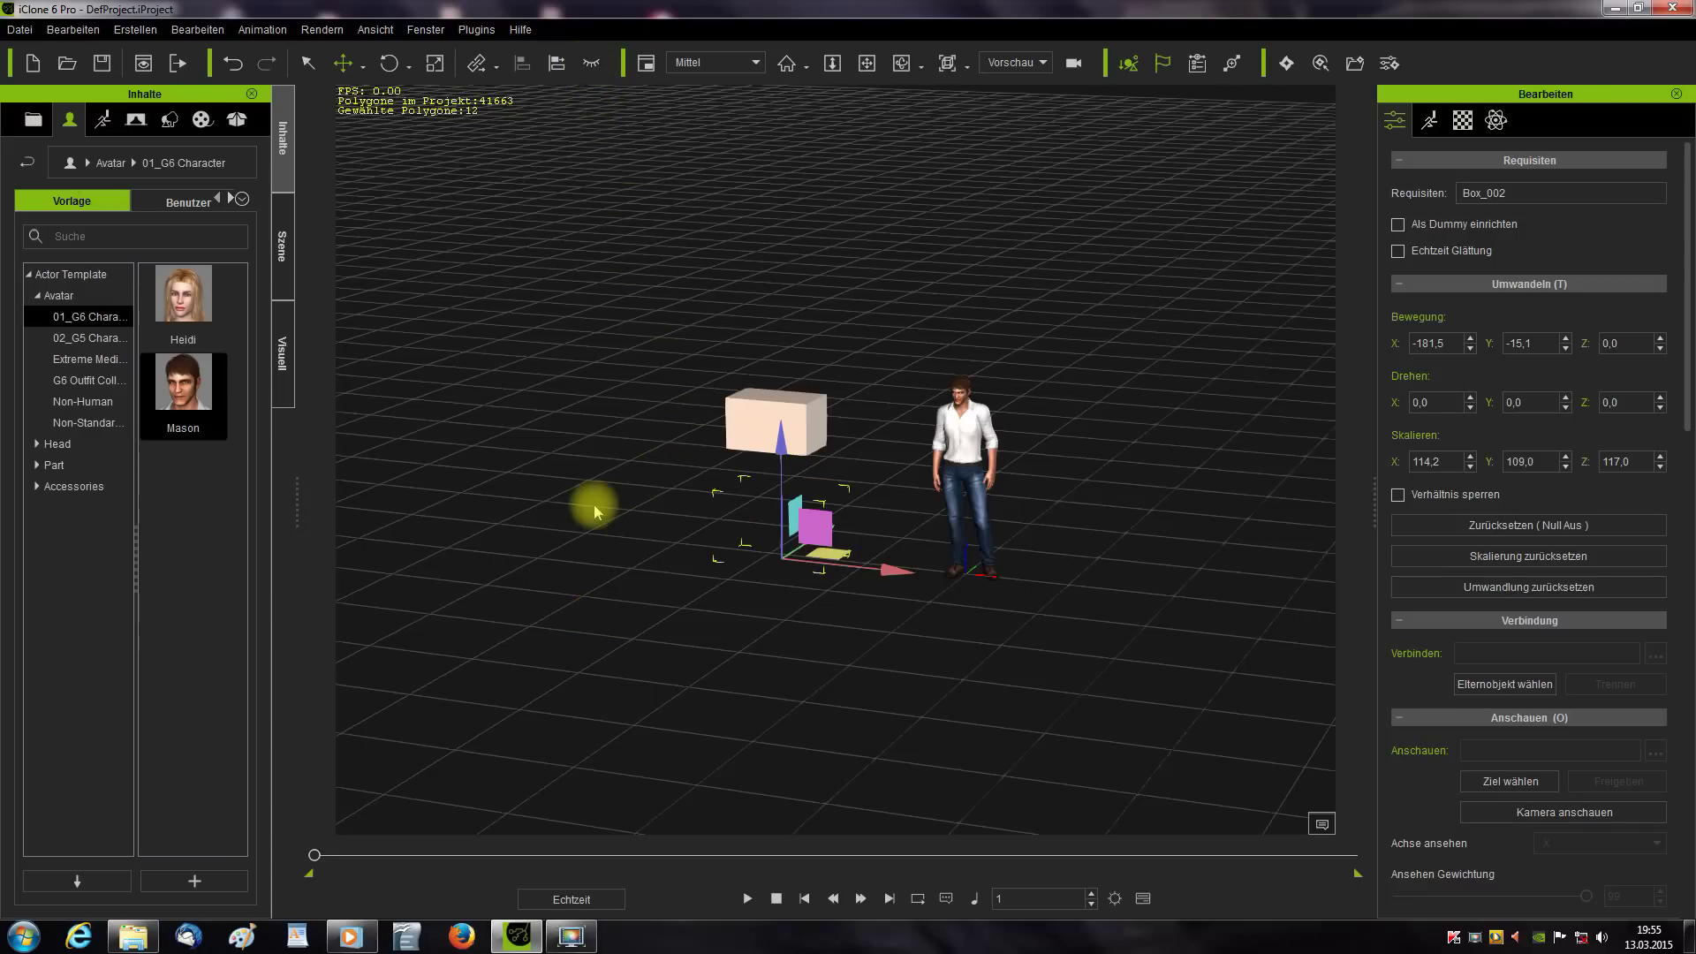
{"action": "left_click_drag", "start_coordinate": [314, 856], "coordinate": [454, 855]}
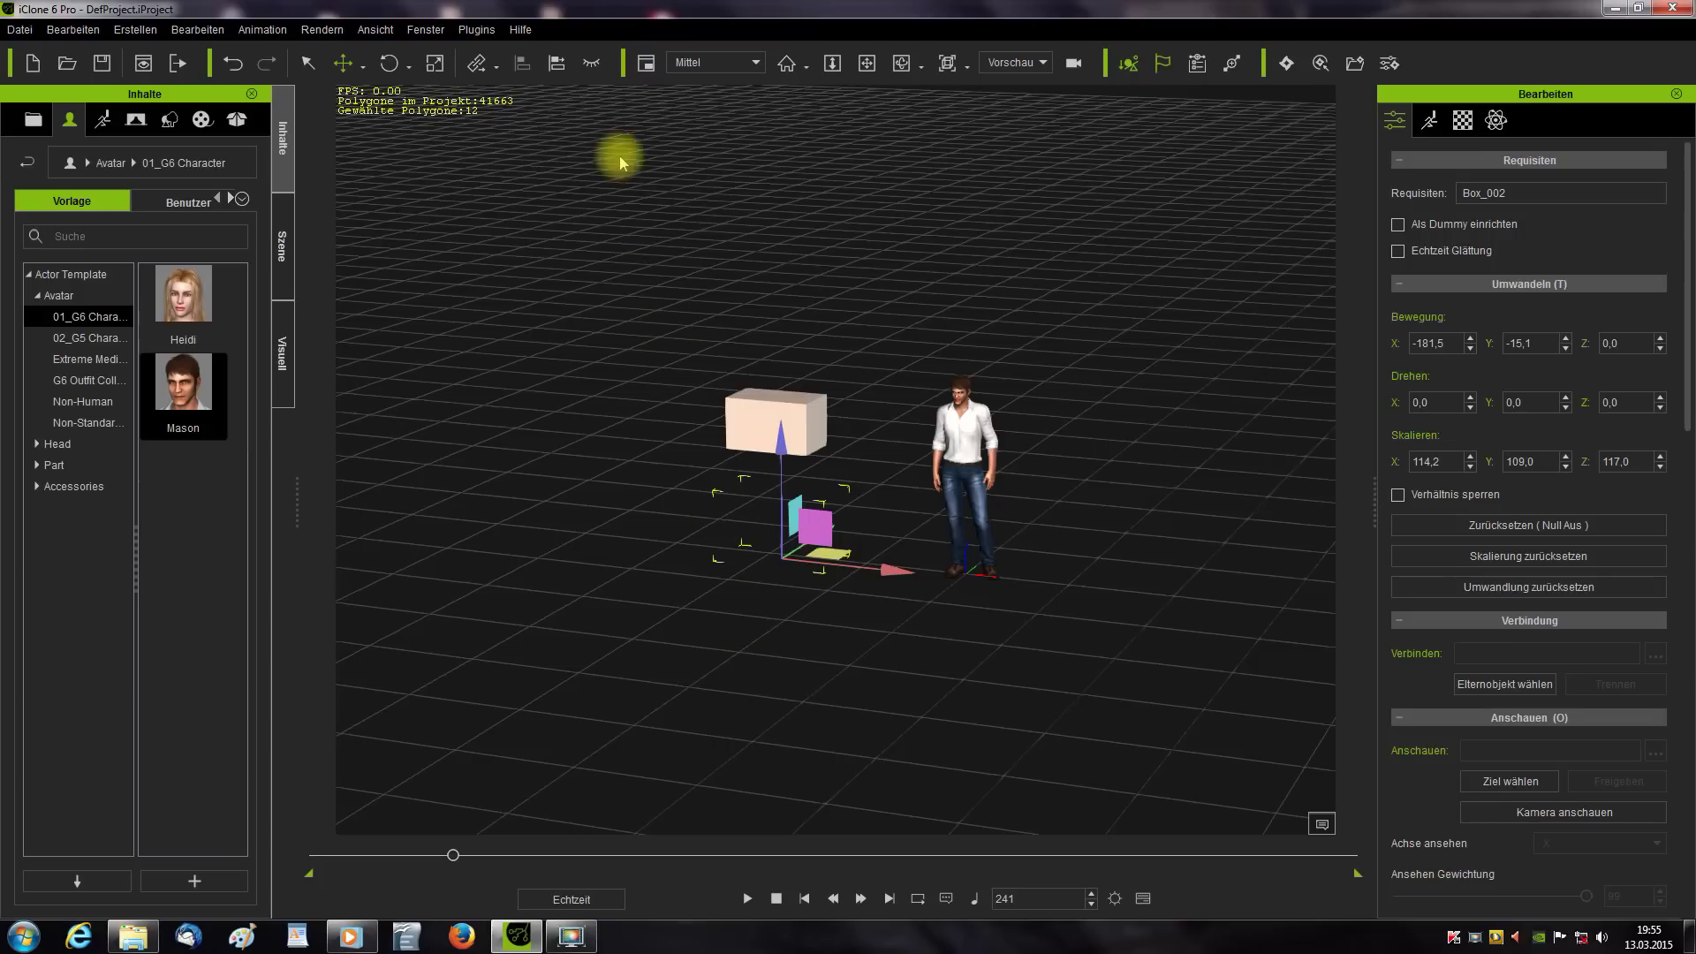
{"action": "left_click", "coordinate": [592, 65]}
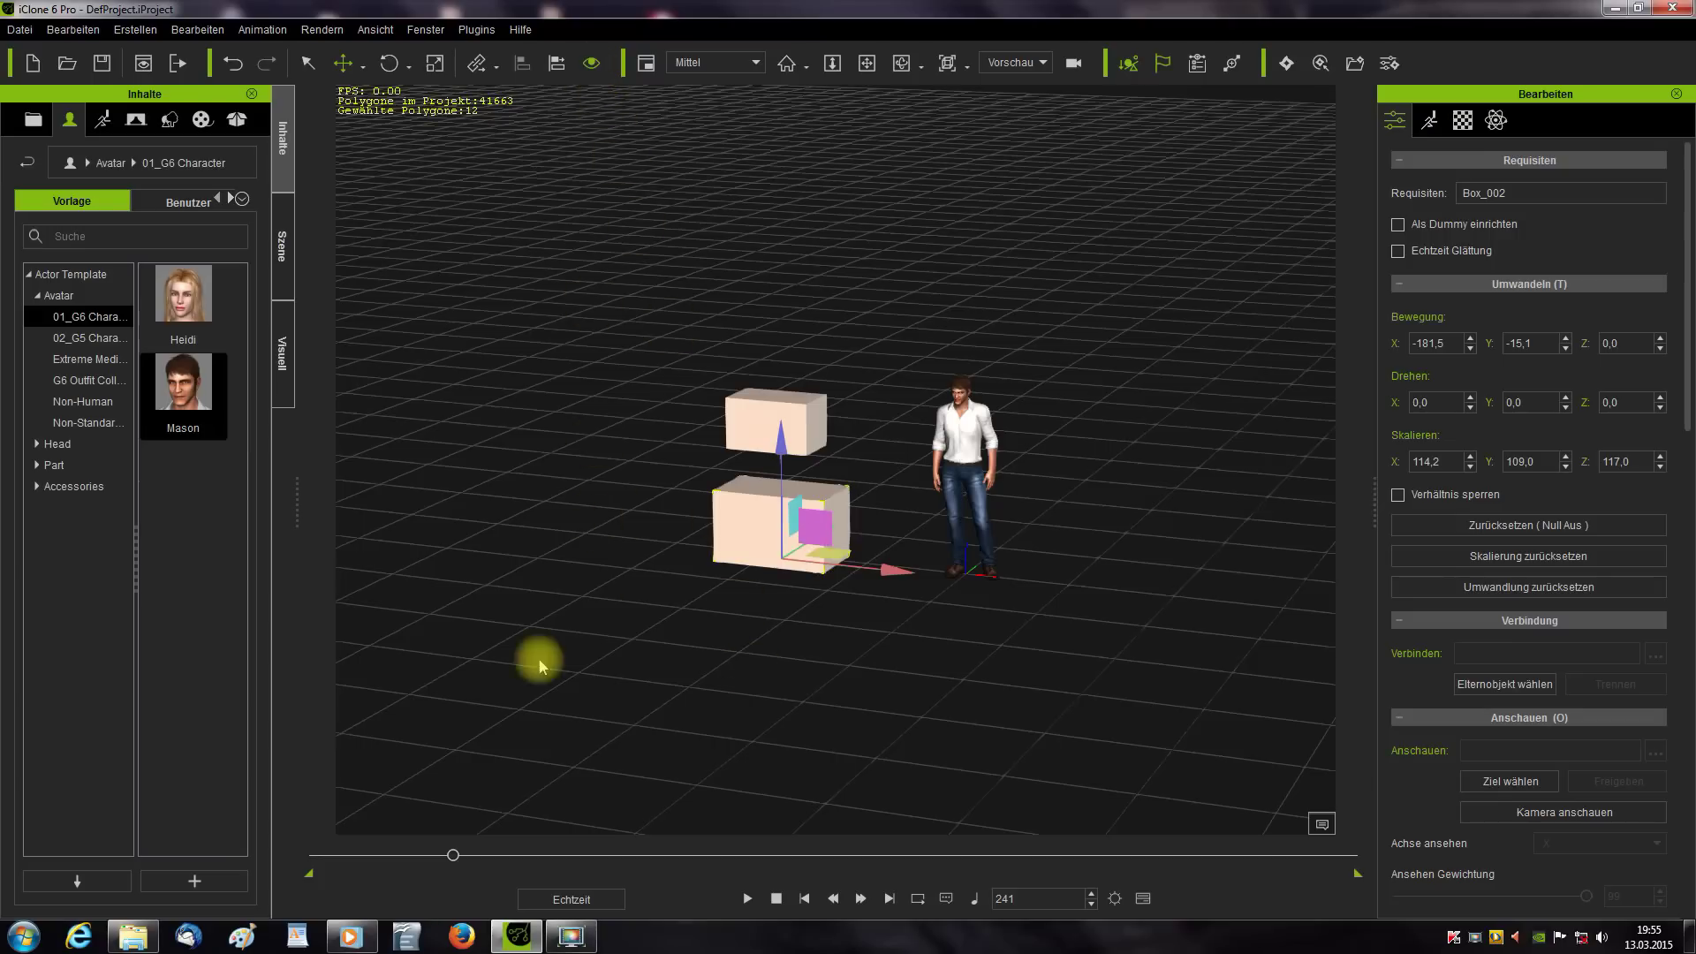
- Return the timeline to frame 1 and make the front box visible there
{"action": "left_click_drag", "start_coordinate": [459, 862], "coordinate": [303, 840]}
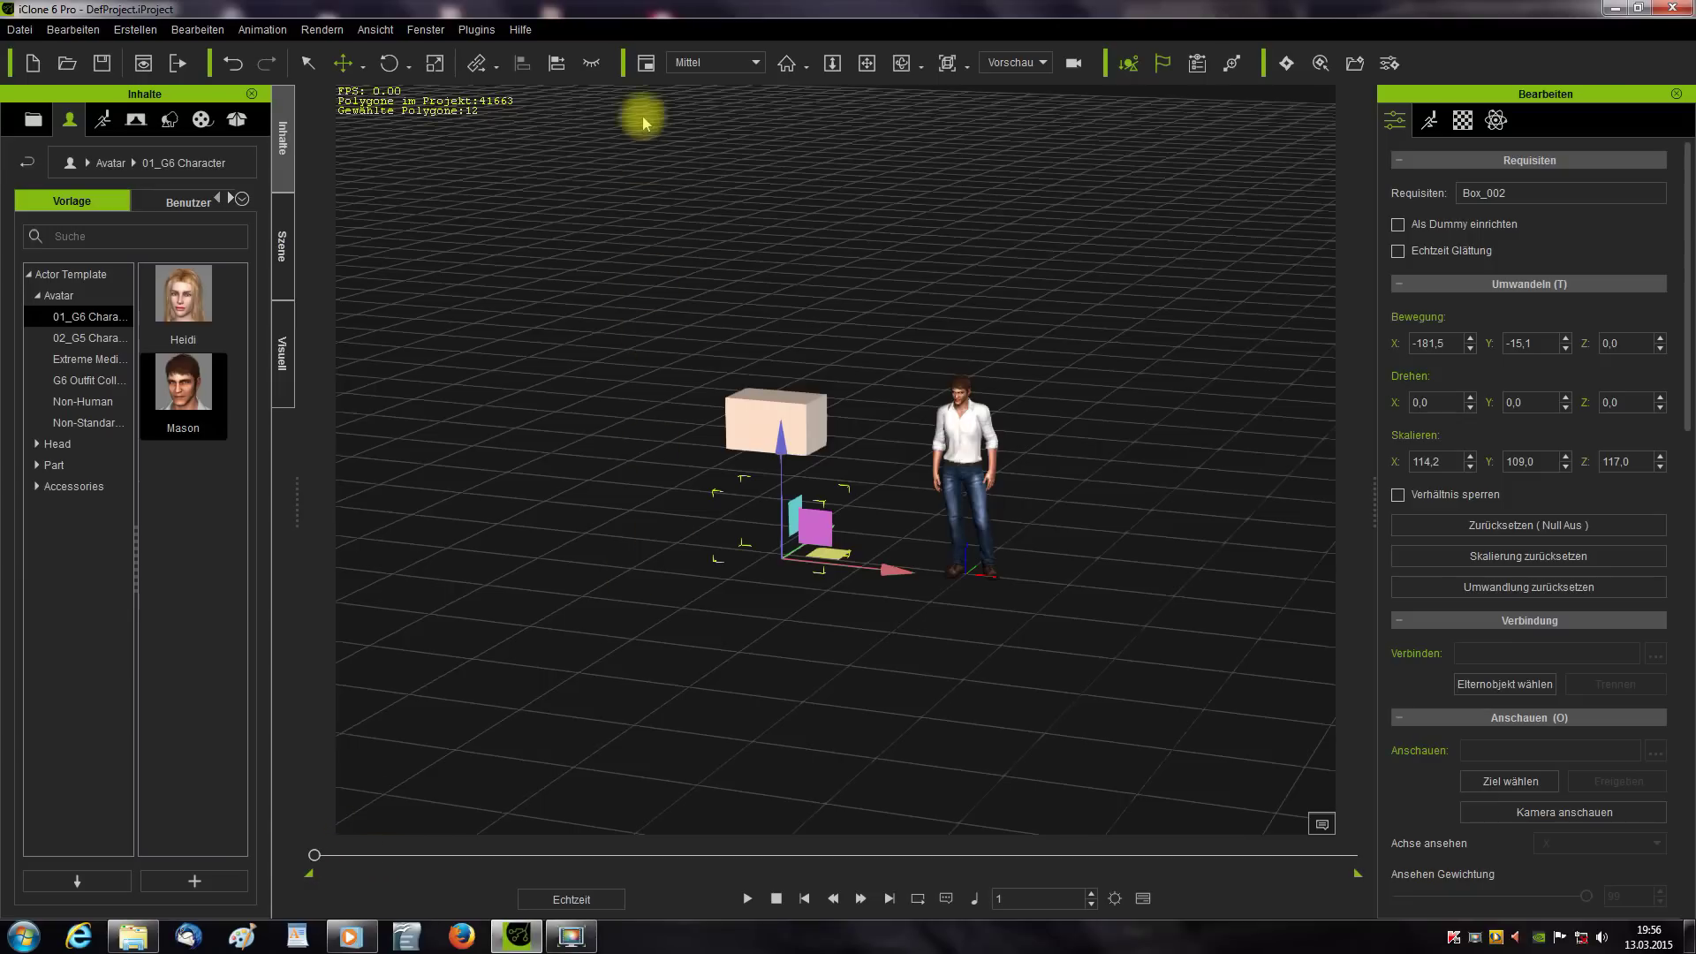
{"action": "left_click", "coordinate": [591, 63]}
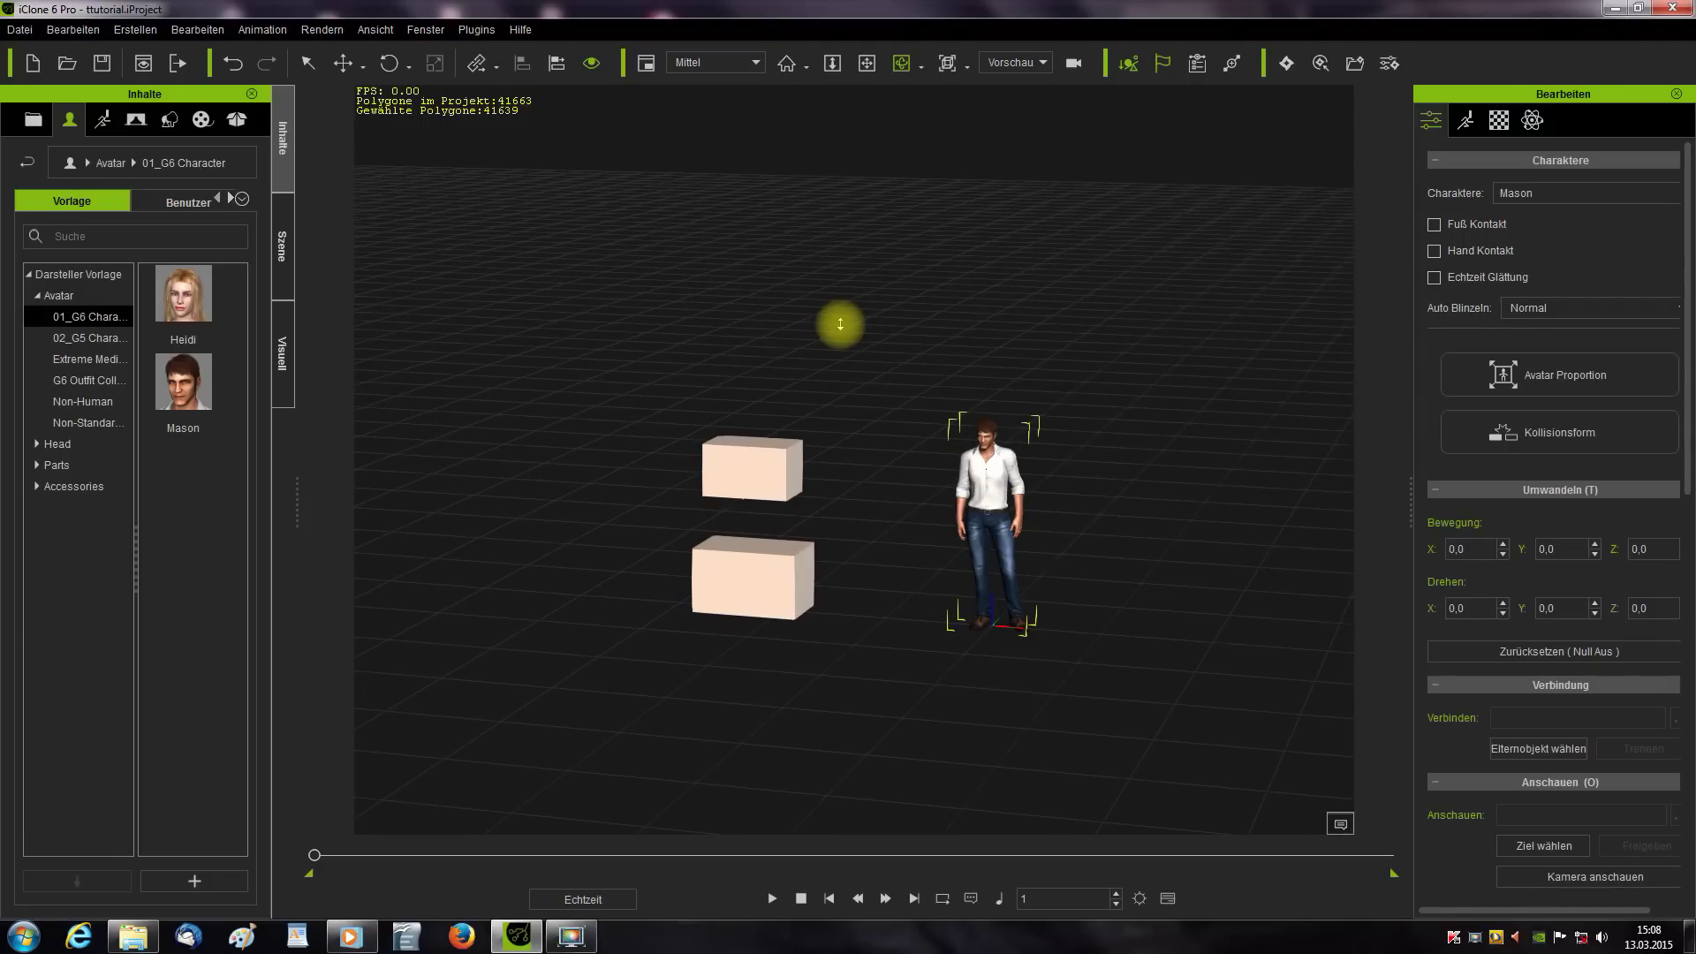
- Zoom the camera in on the boxes and the character and save the project
{"action": "scroll", "coordinate": [840, 324], "scroll_direction": "up", "scroll_amount": 3}
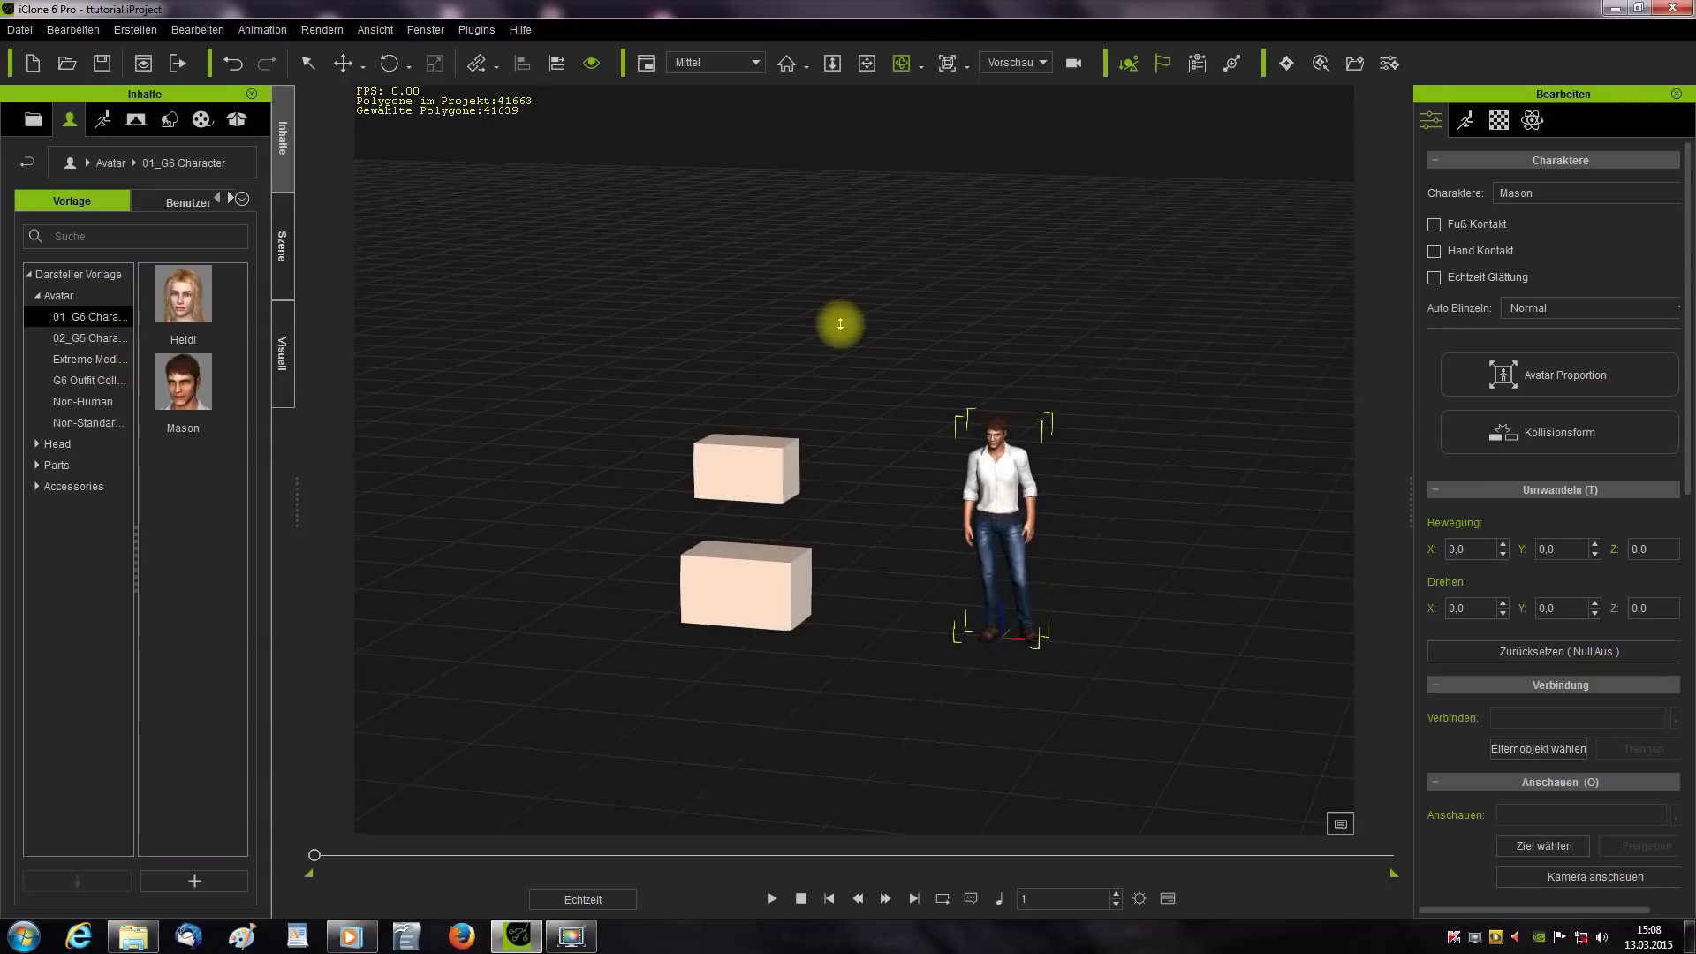
{"action": "scroll", "coordinate": [840, 324], "scroll_direction": "up", "scroll_amount": 1}
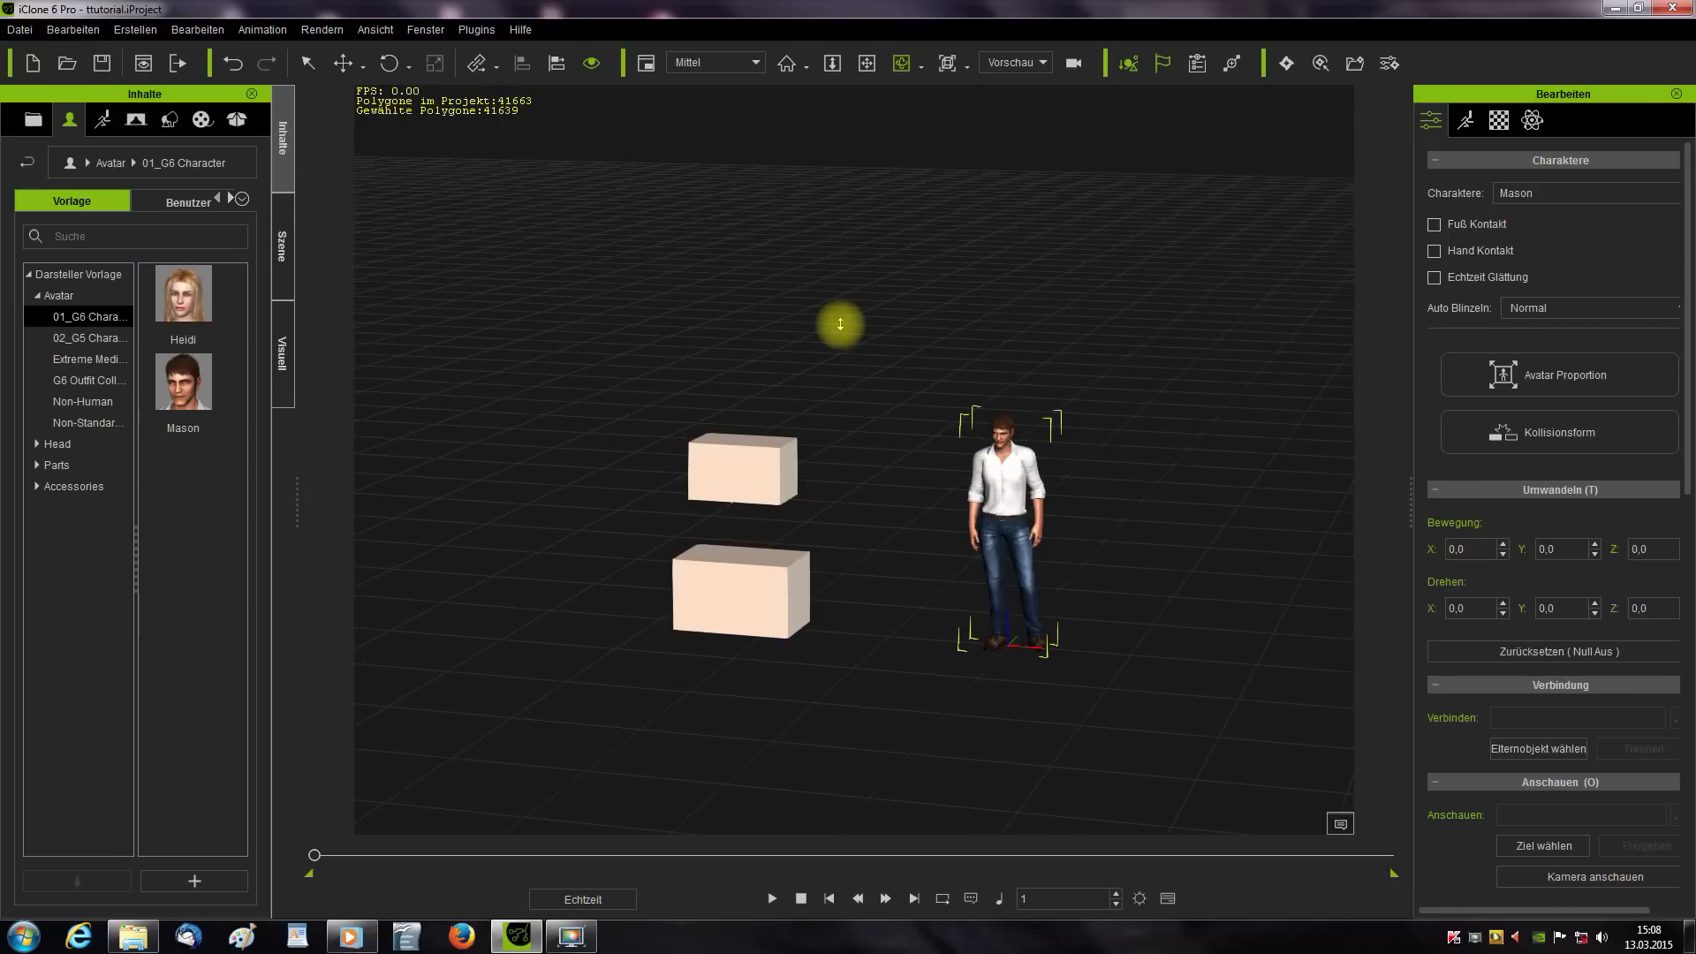
{"action": "left_click", "coordinate": [101, 64]}
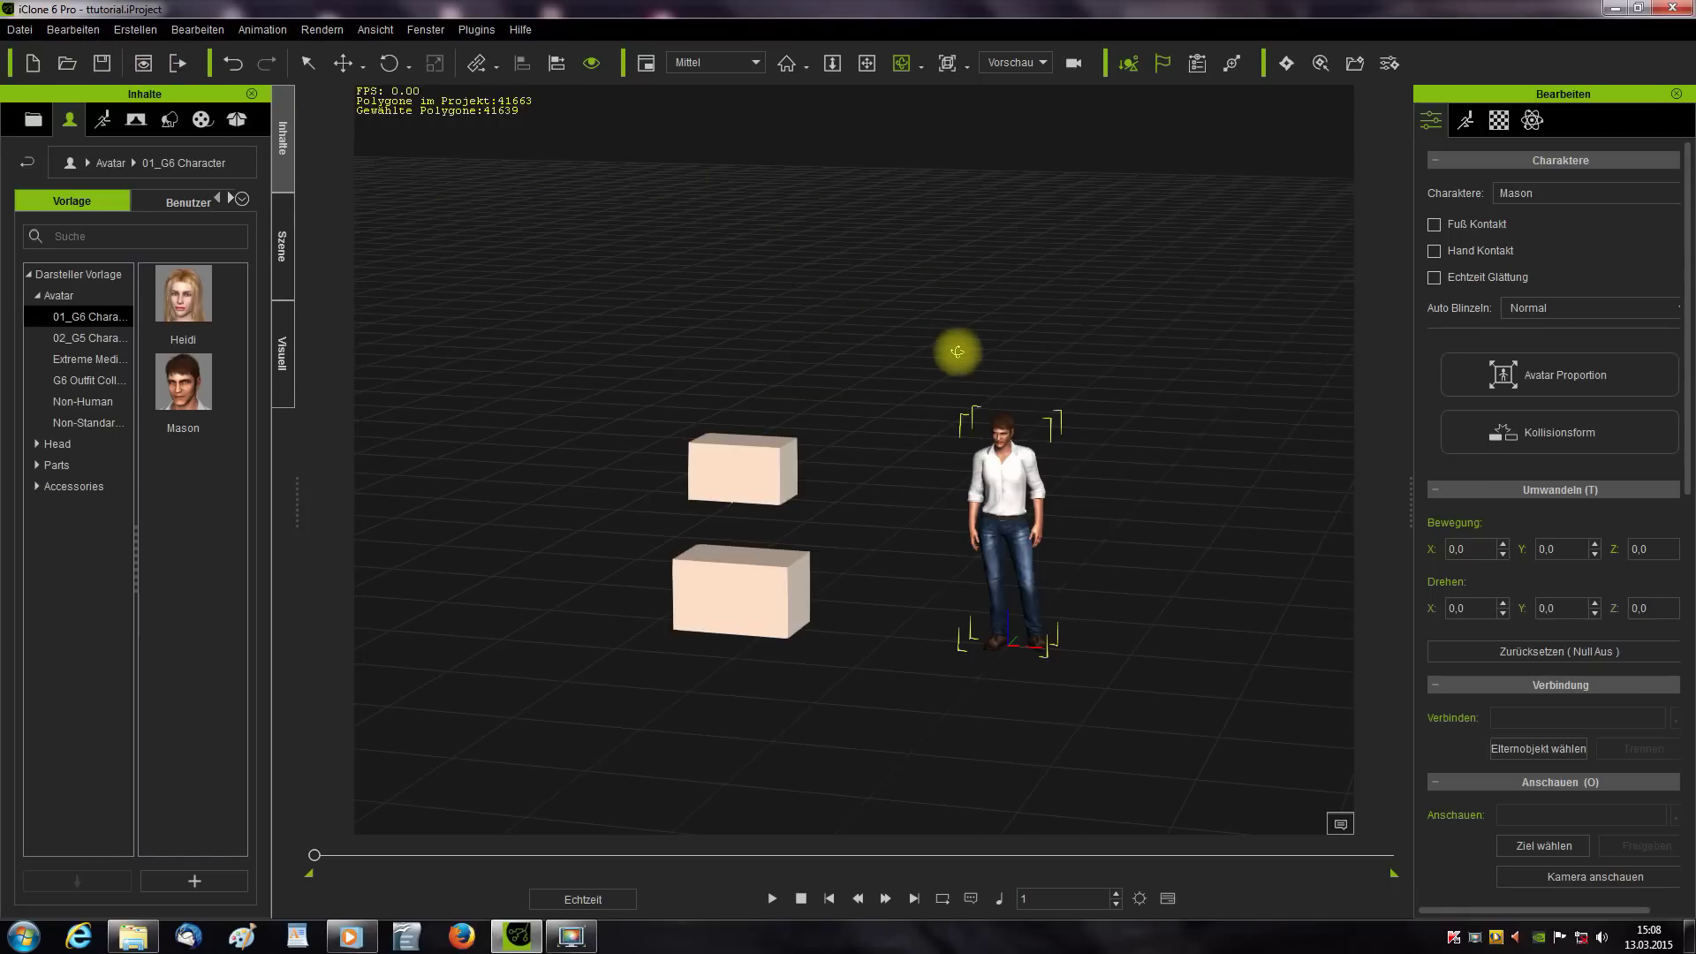